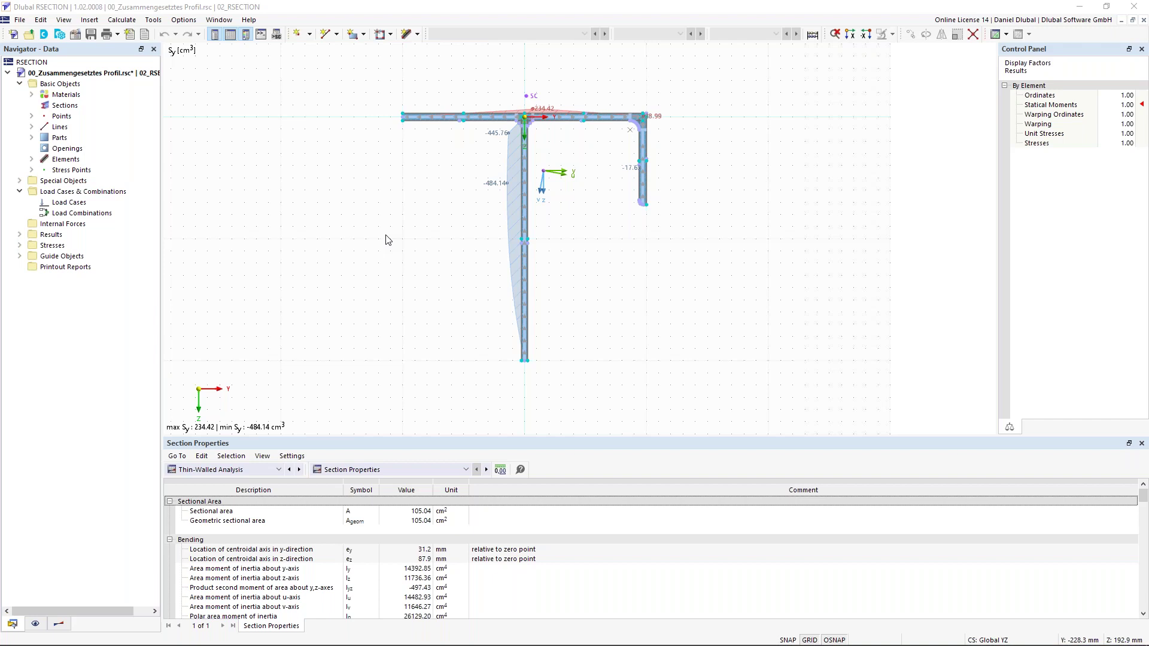
middle_click_drag(315, 143, 323, 149)
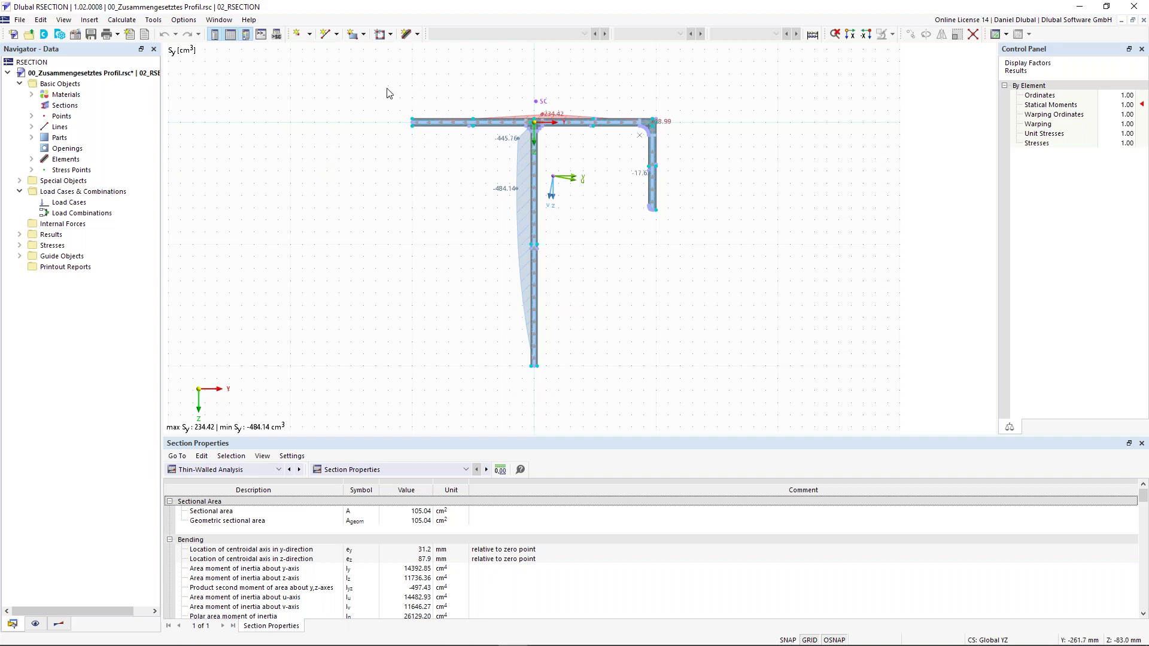
left_click_drag(374, 70, 735, 410)
left_click(423, 236)
middle_click_drag(421, 226, 440, 235)
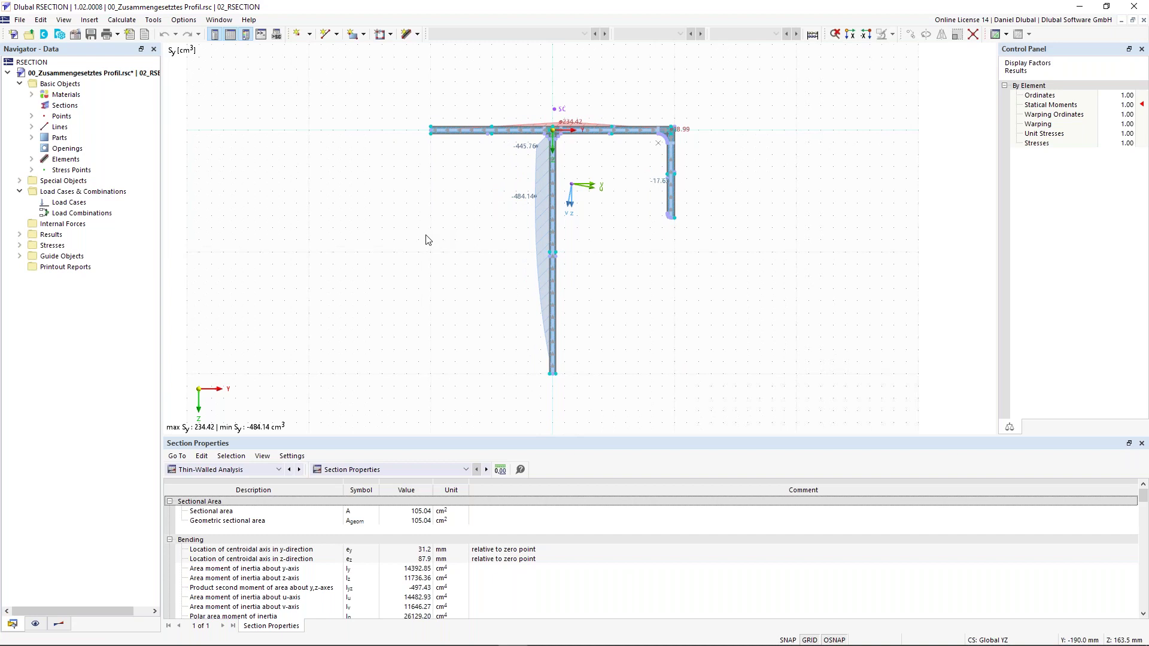
scroll(422, 224, "down", 1)
middle_click_drag(431, 222, 455, 230)
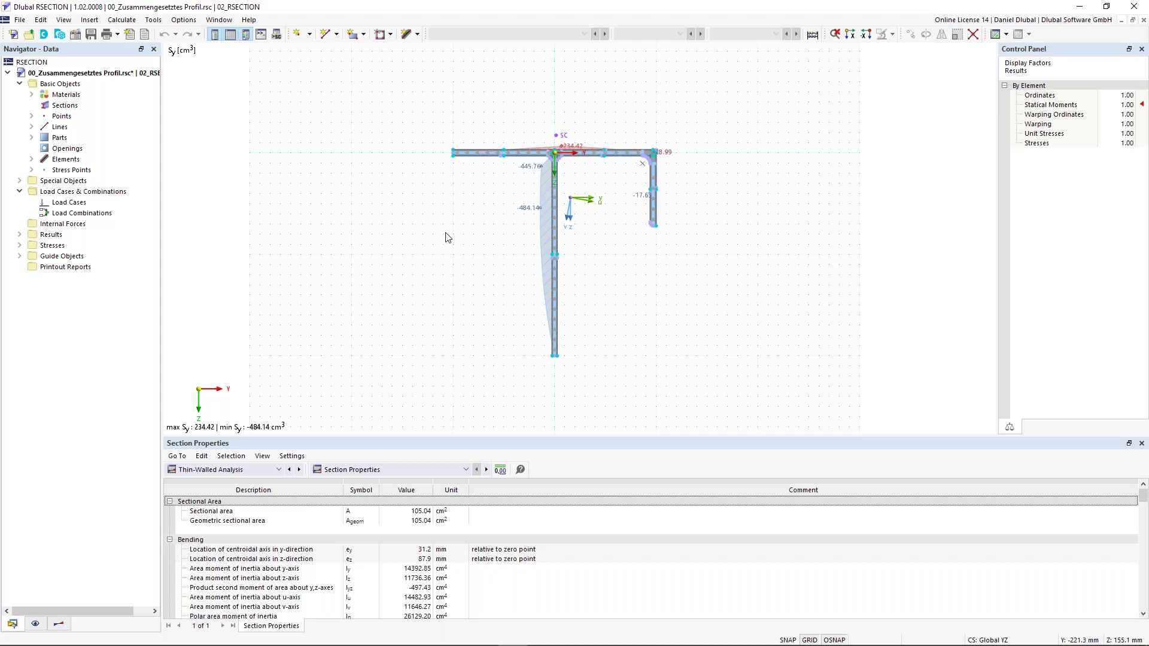
middle_click_drag(454, 226, 449, 235)
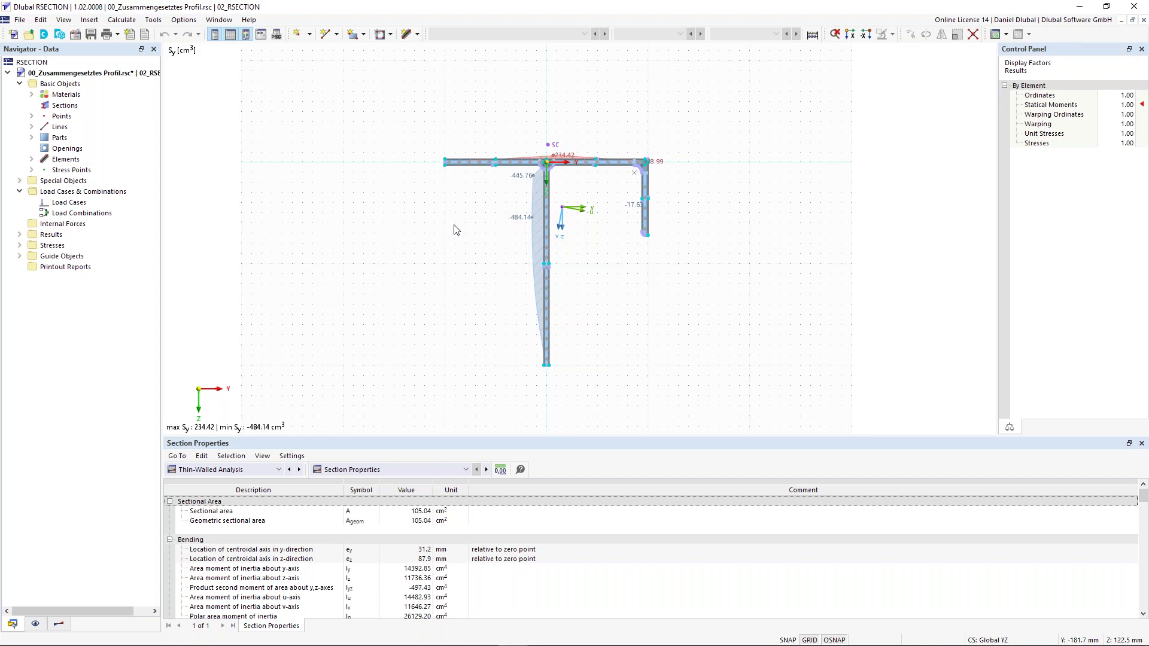
middle_click_drag(347, 228, 353, 216)
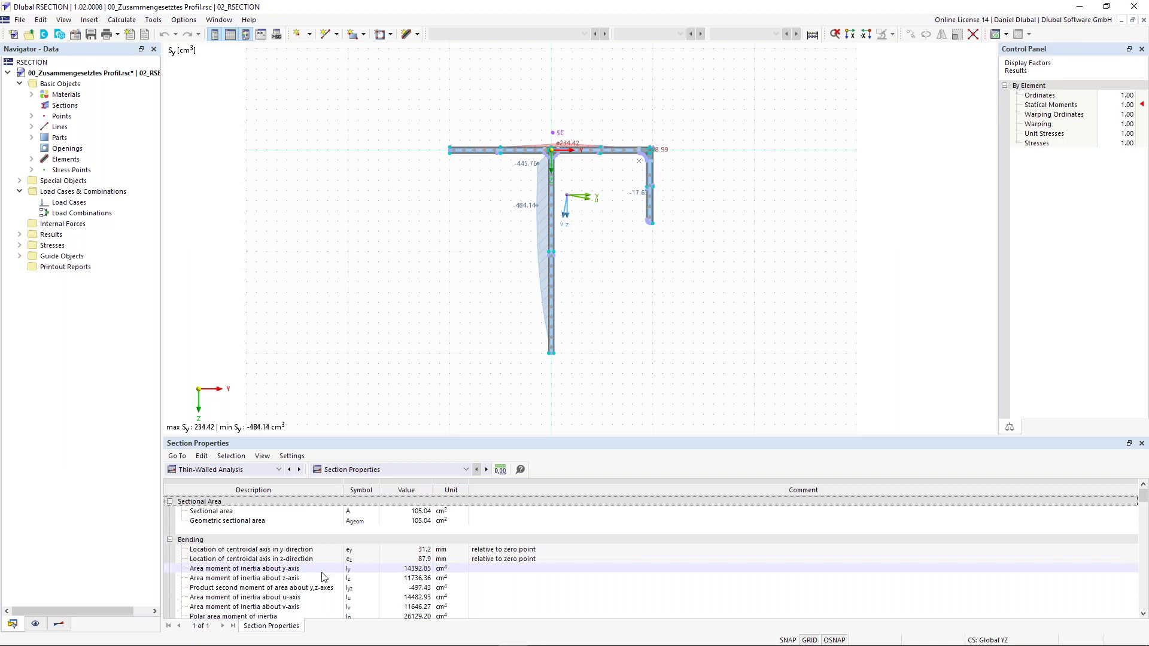
scroll(323, 576, "down", 1)
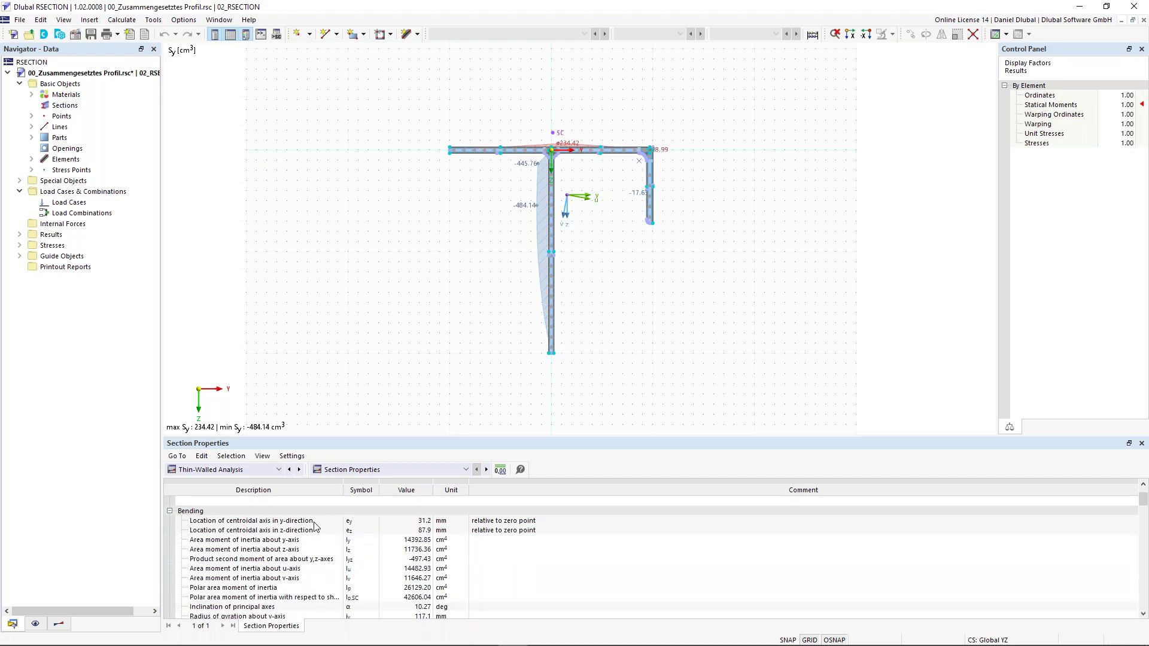
scroll(294, 560, "up", 1)
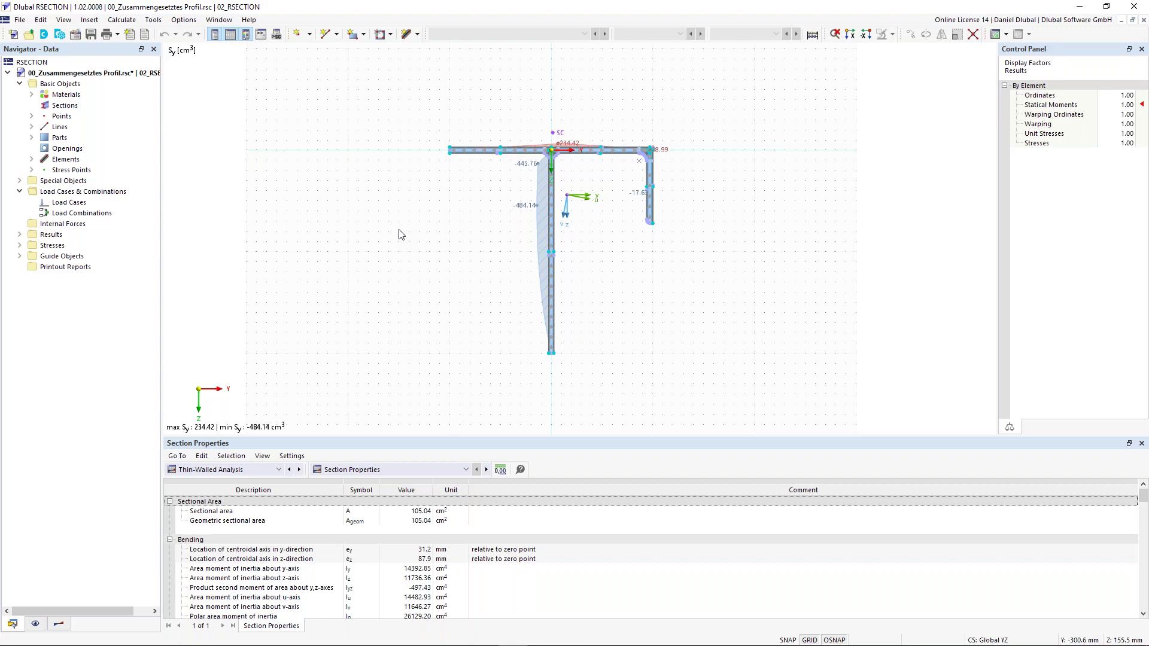
middle_click_drag(288, 136, 268, 124)
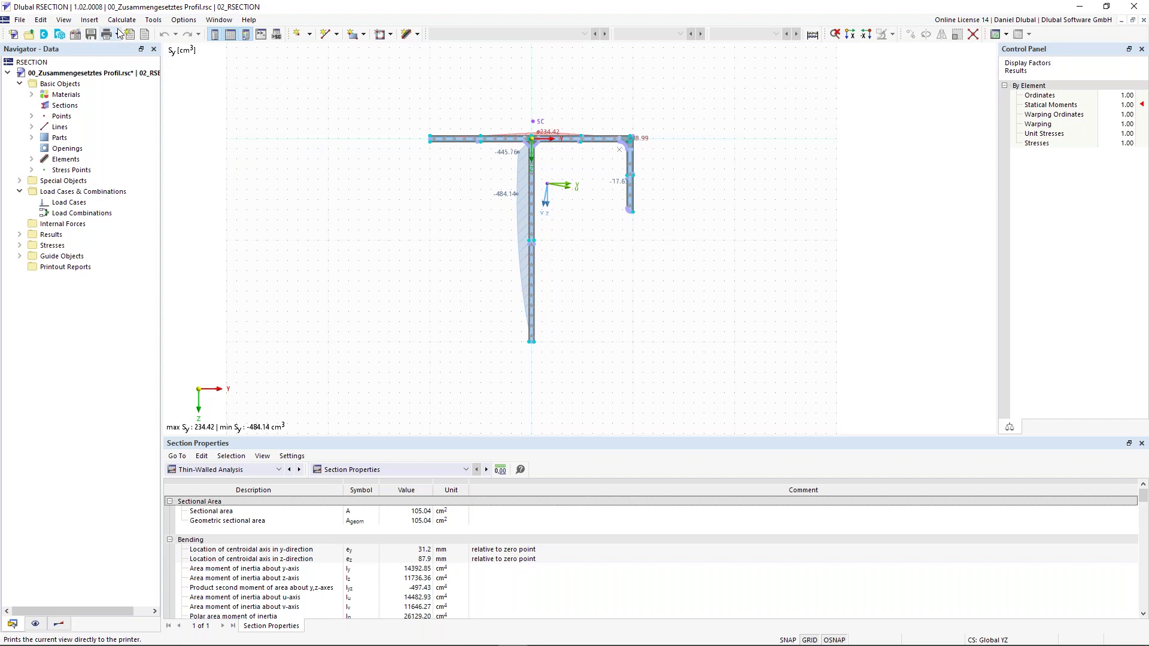
left_click(22, 20)
left_click(27, 21)
left_click(40, 20)
mouse_move(19, 19)
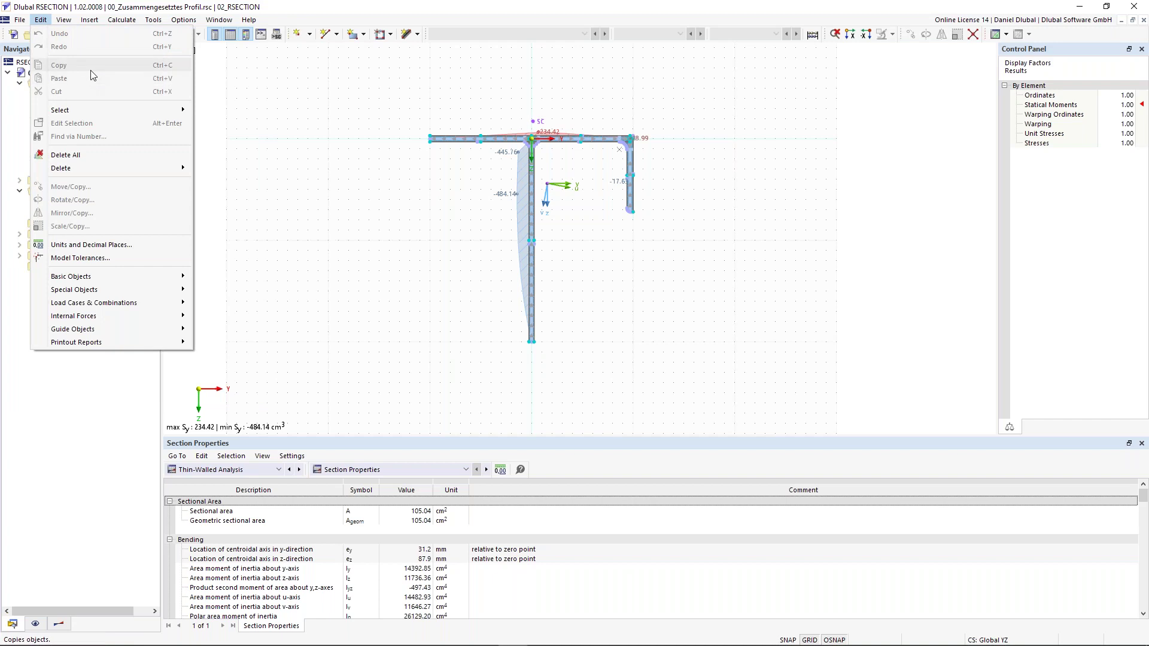
mouse_move(107, 280)
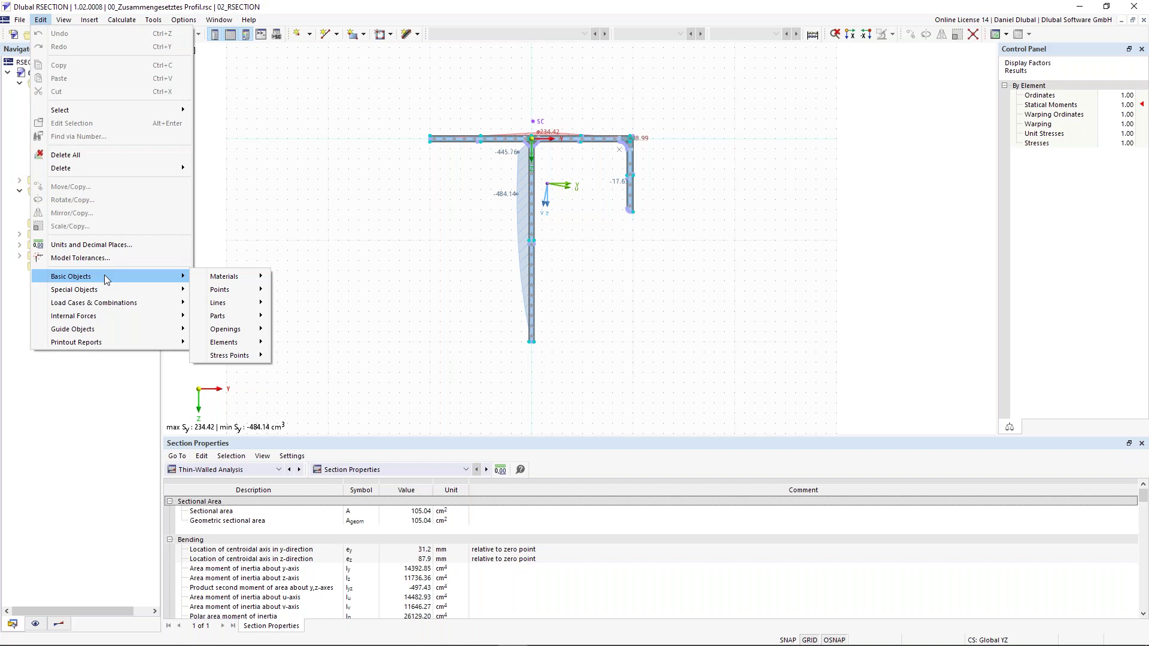
left_click(65, 20)
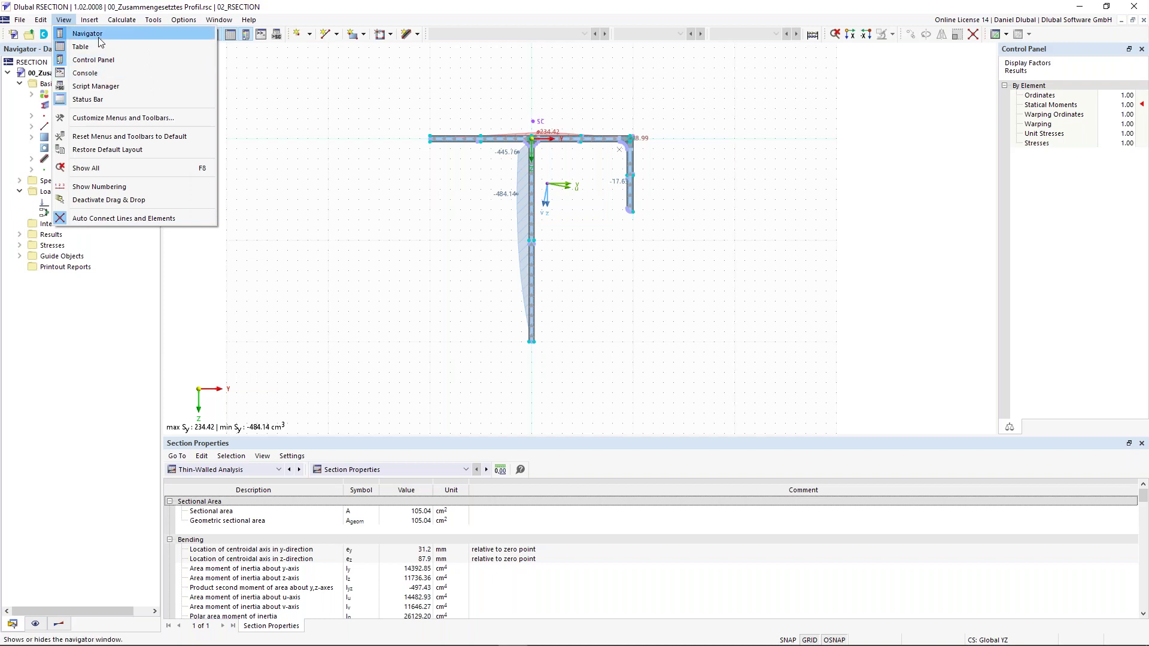
left_click(89, 19)
mouse_move(128, 39)
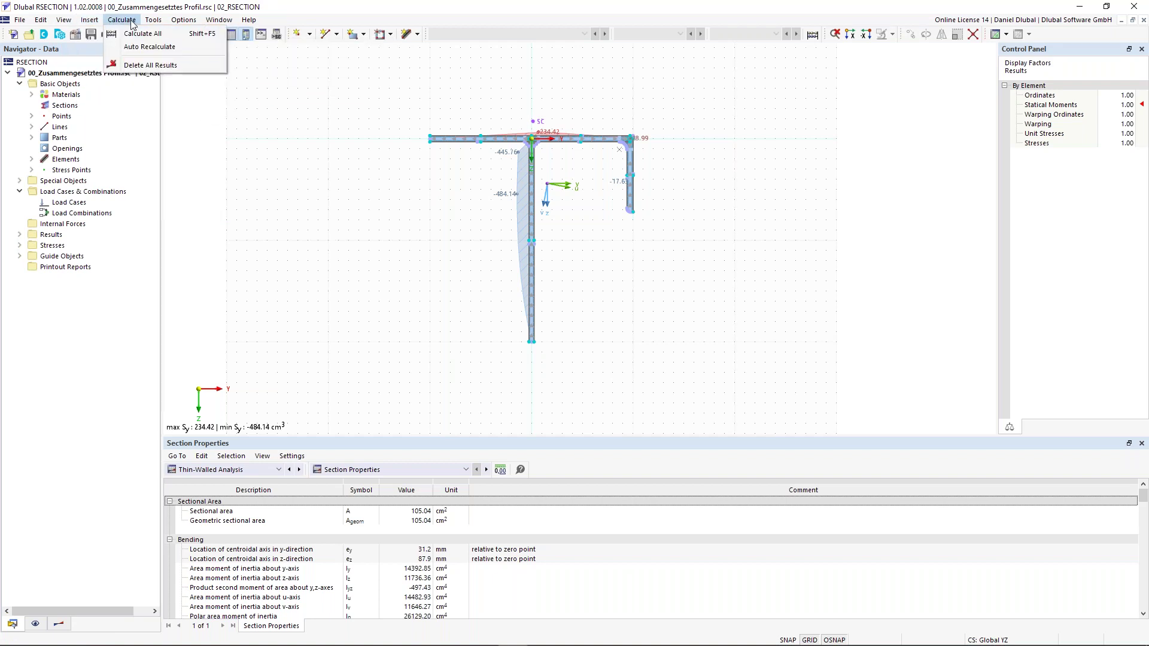
left_click(143, 34)
left_click(154, 20)
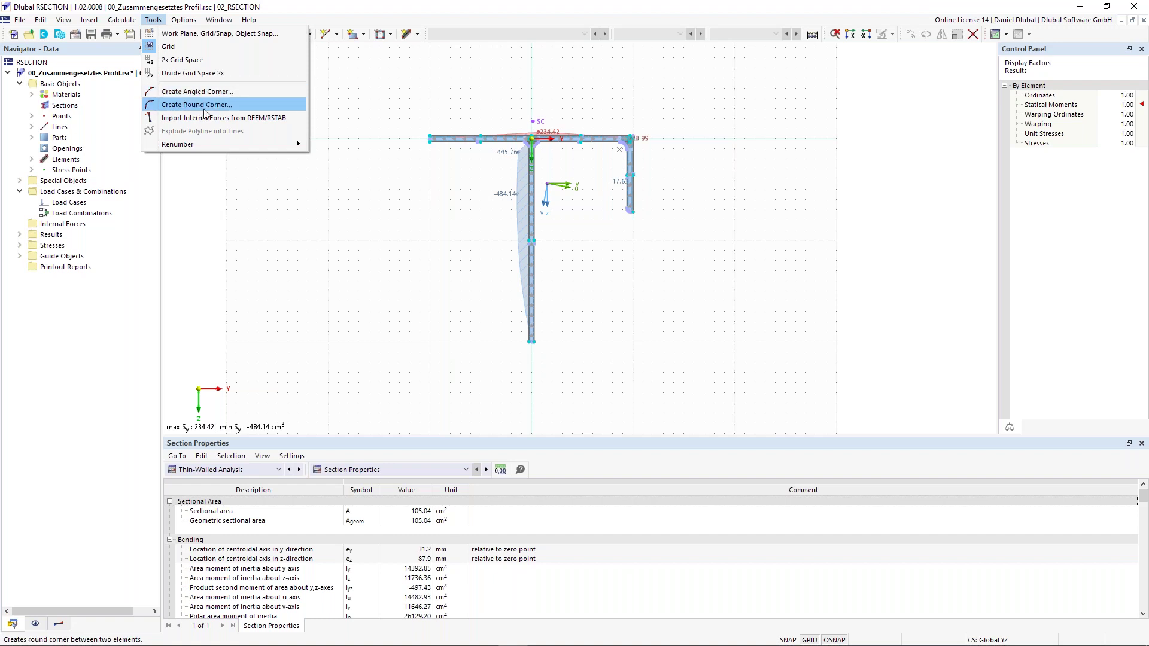
Review the program language choices in the program options, keep English, and close the settings.
mouse_move(185, 19)
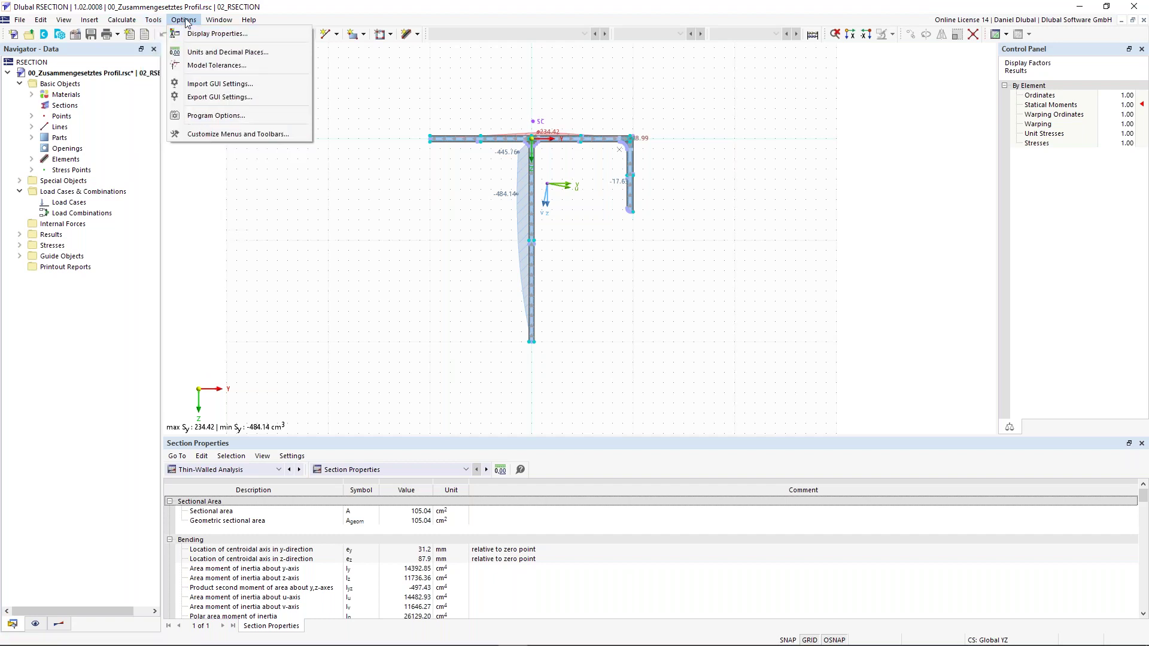
left_click(213, 121)
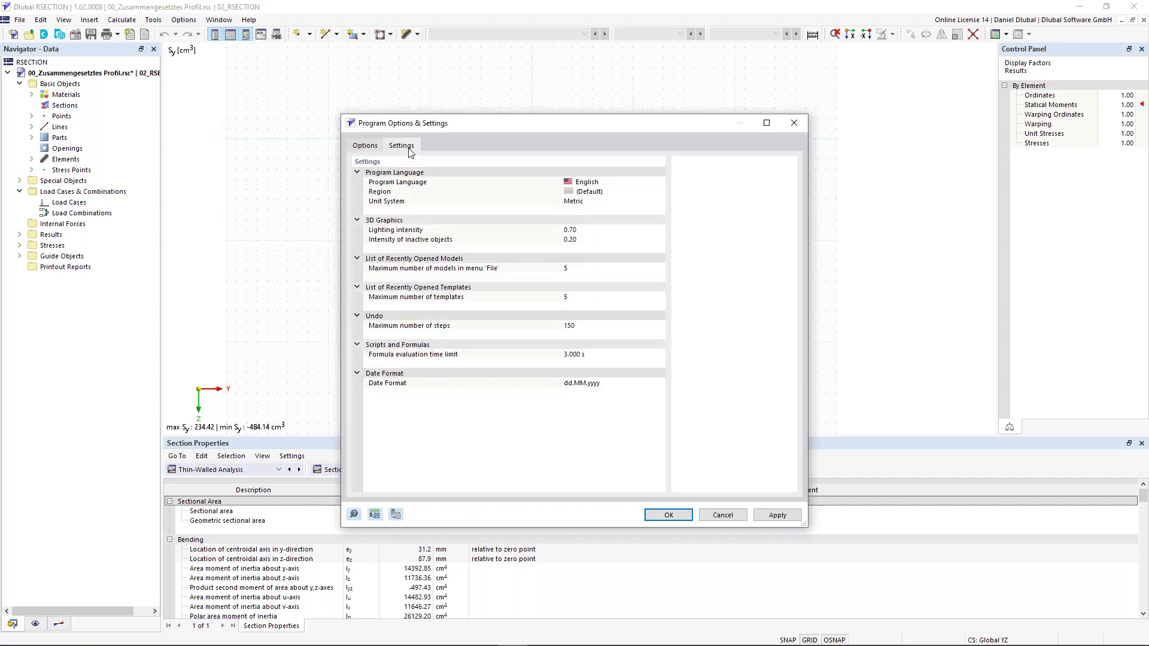
left_click(590, 185)
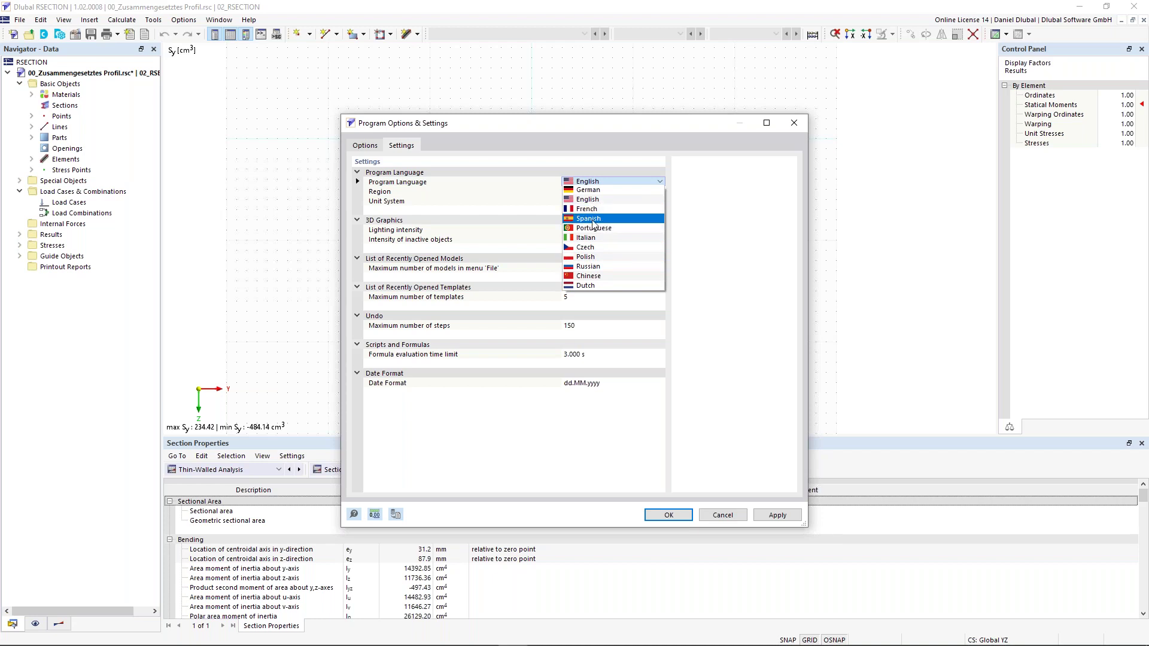
left_click(589, 199)
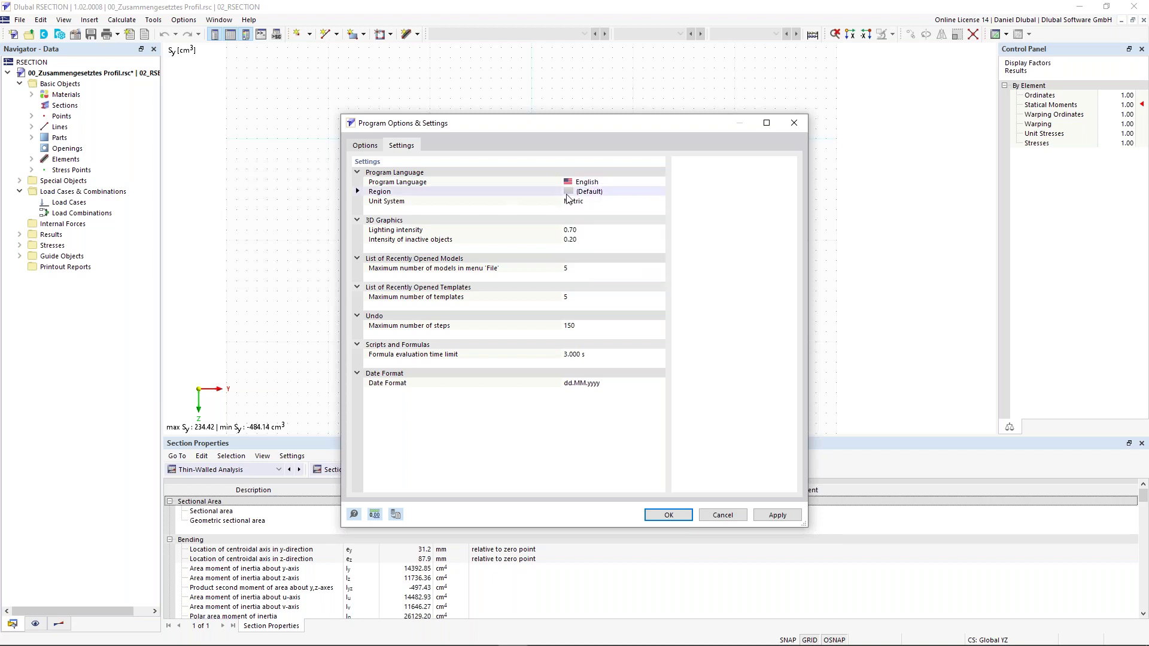
left_click(787, 129)
Load the dark background preset in the display properties and apply it to the work window.
left_click(184, 19)
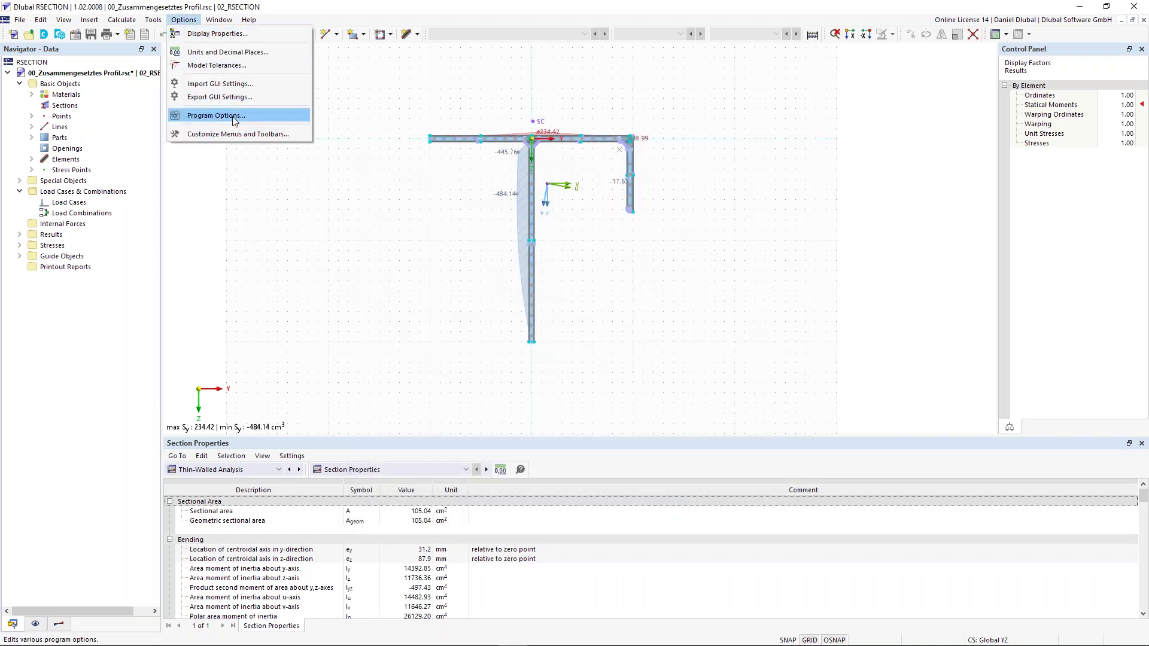
left_click(231, 34)
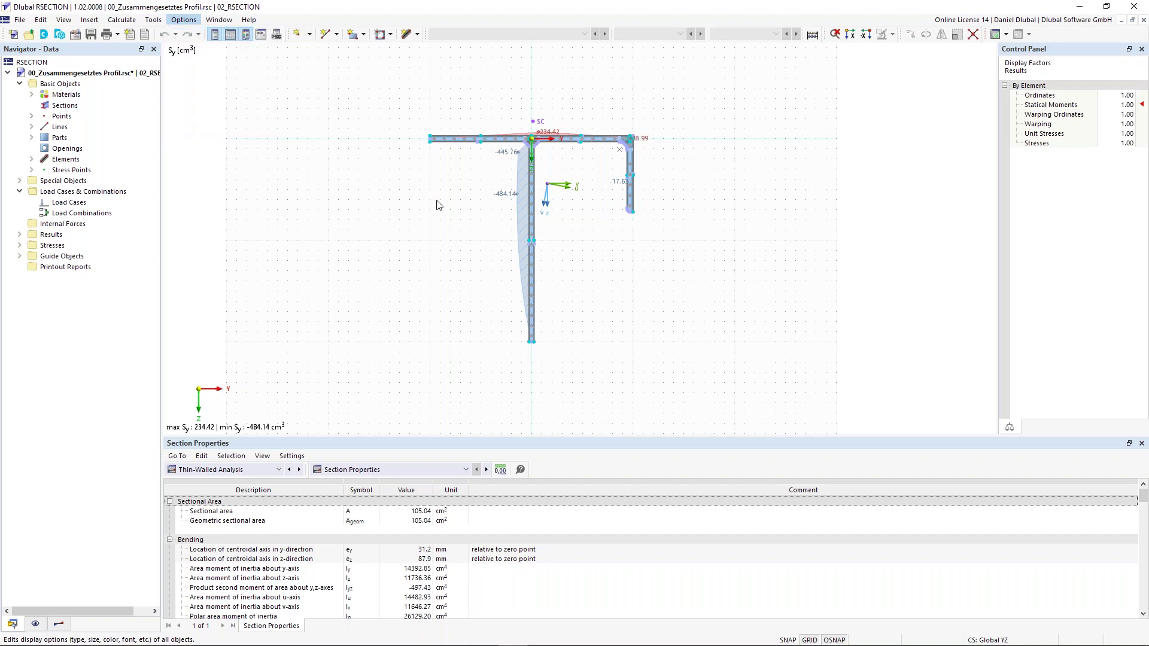
left_click(306, 571)
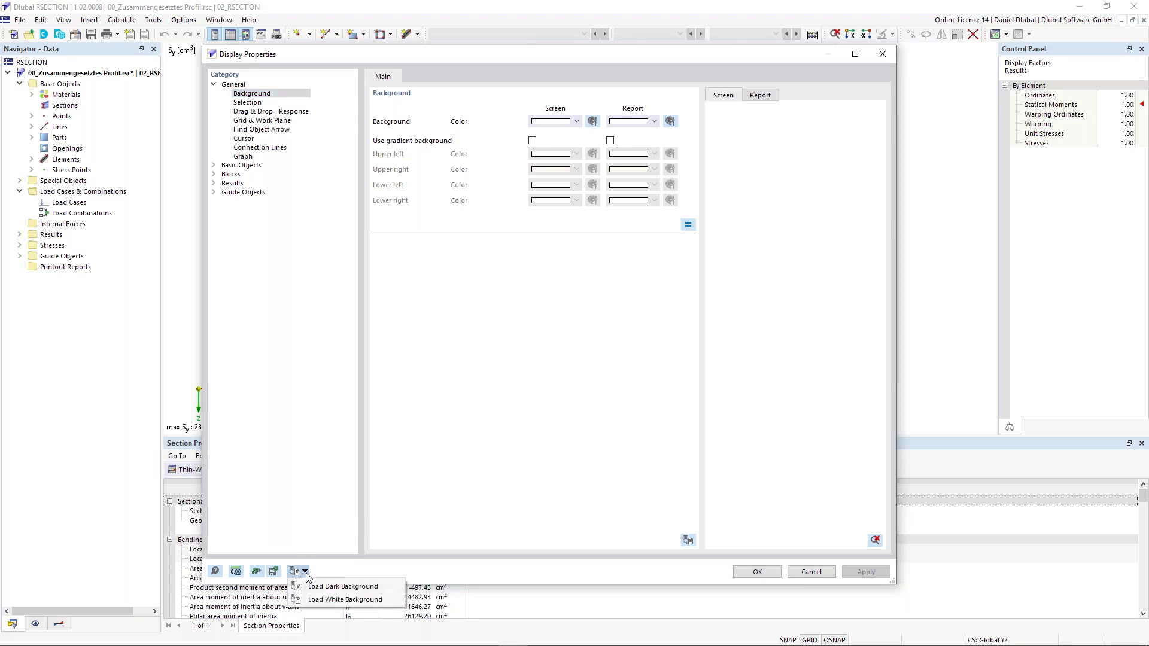
left_click(333, 589)
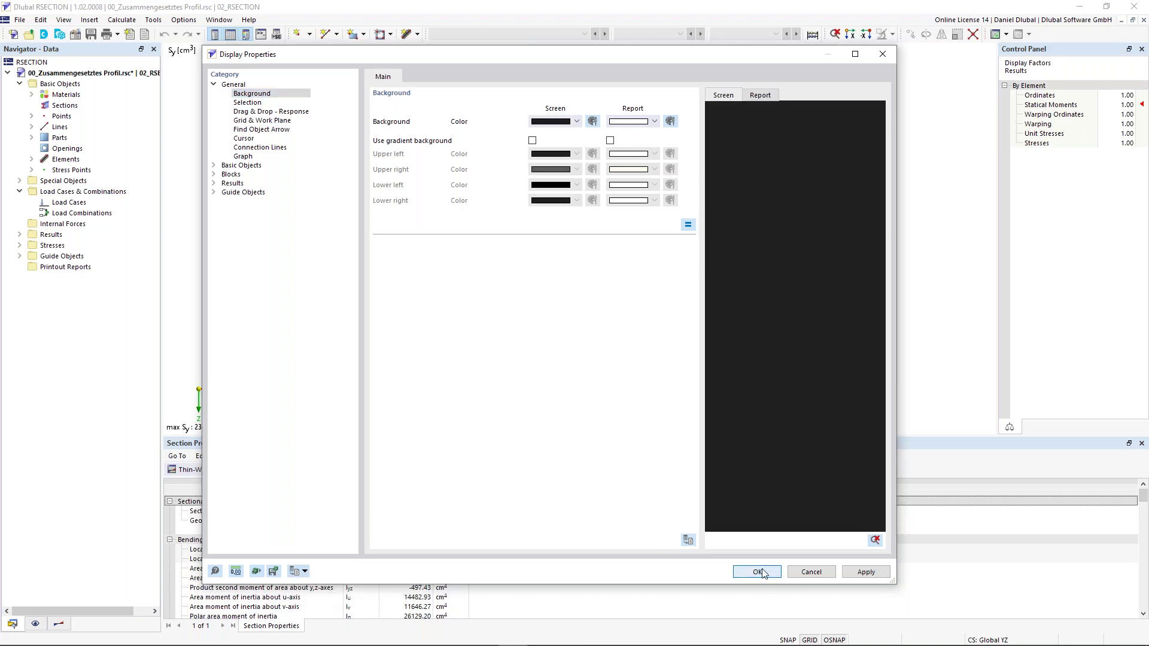
left_click(757, 572)
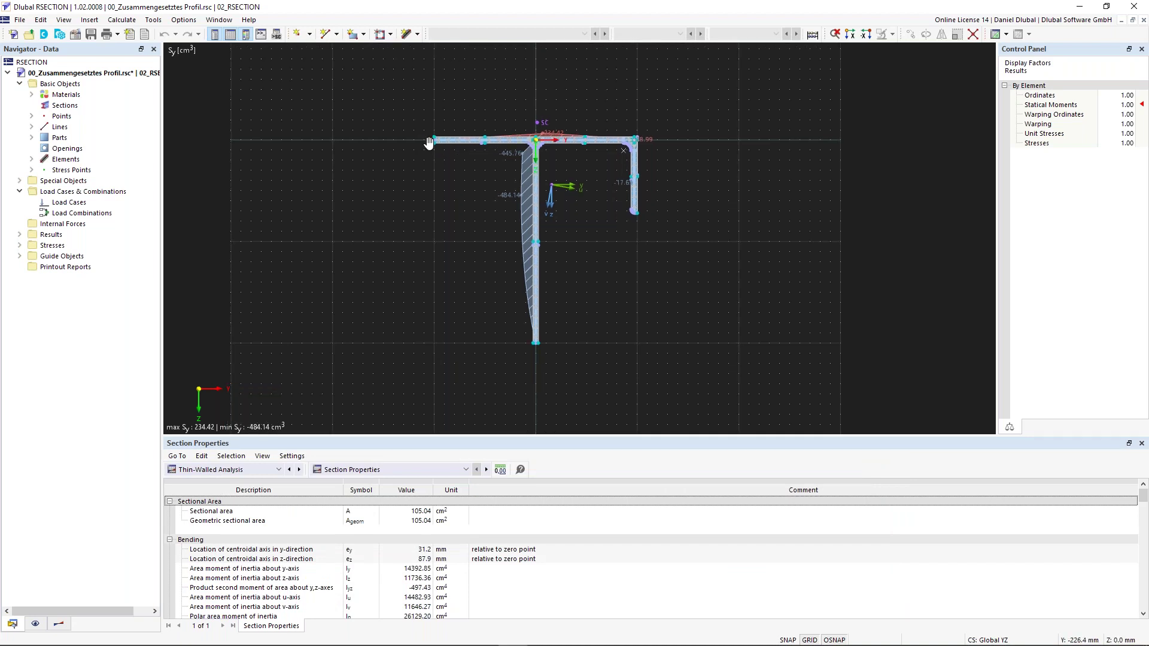
middle_click_drag(429, 143, 437, 147)
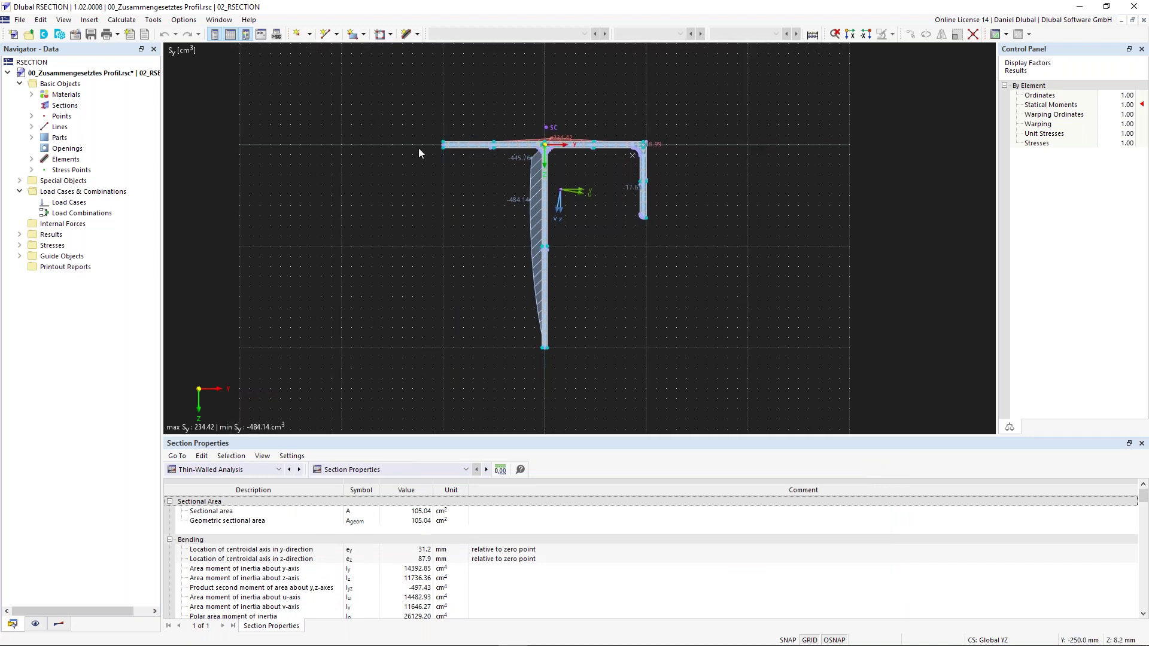
Switch the work window back to the white background.
left_click(183, 22)
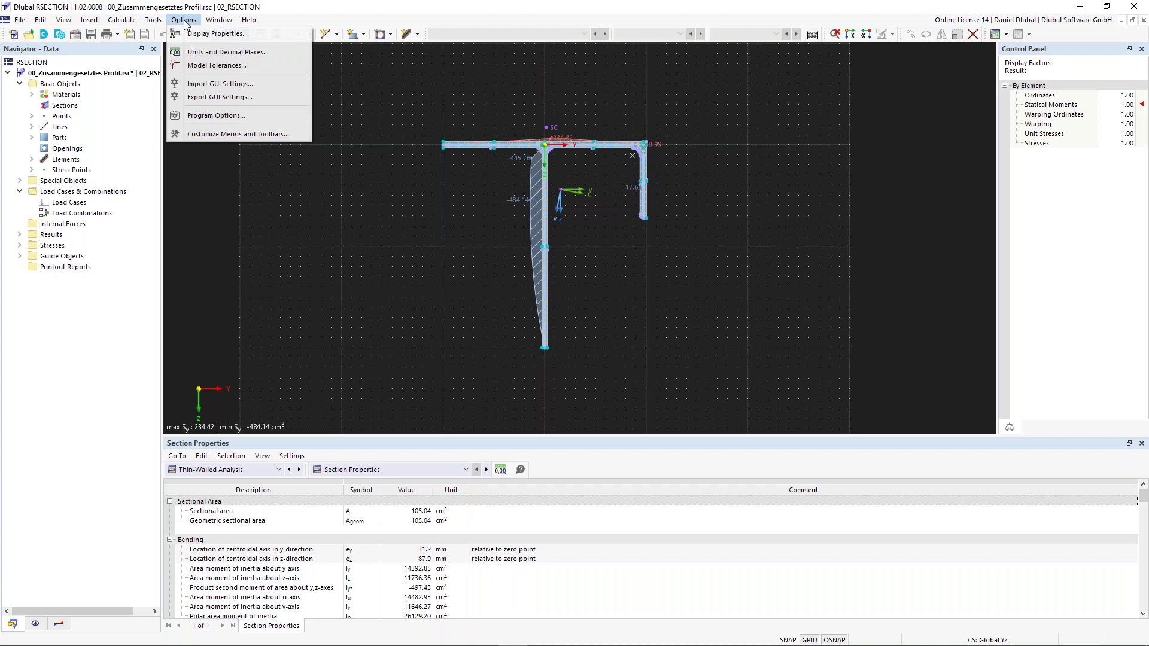
mouse_move(243, 27)
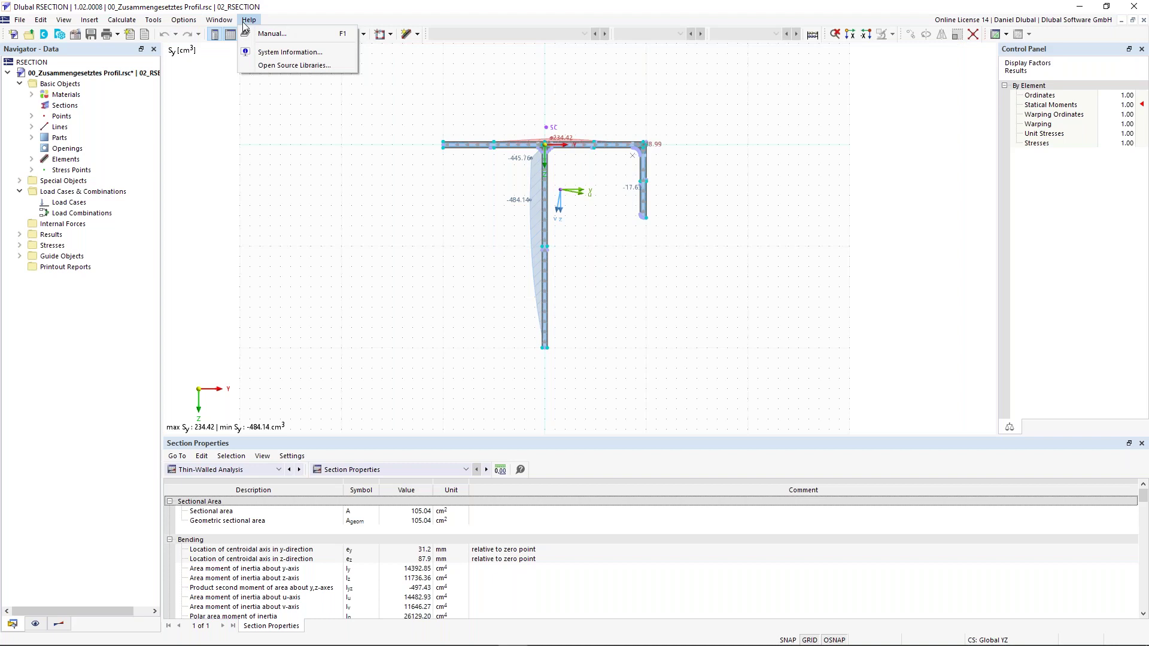
left_click(306, 255)
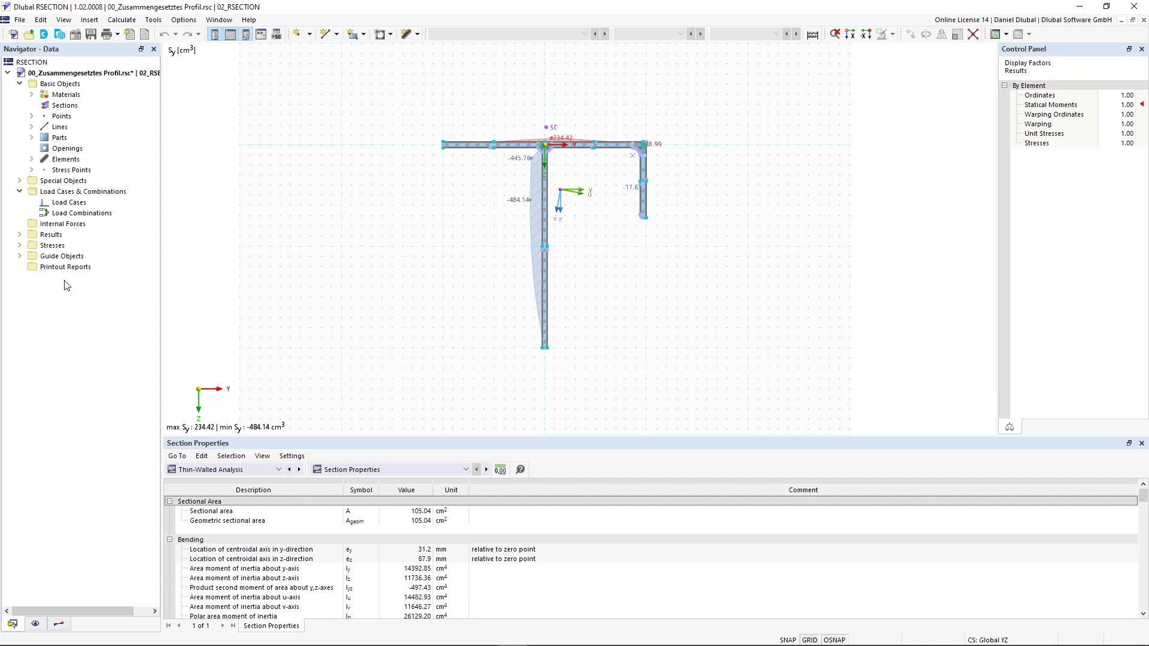
Look through the navigator's display settings and its results settings.
scroll(325, 226, "down", 2)
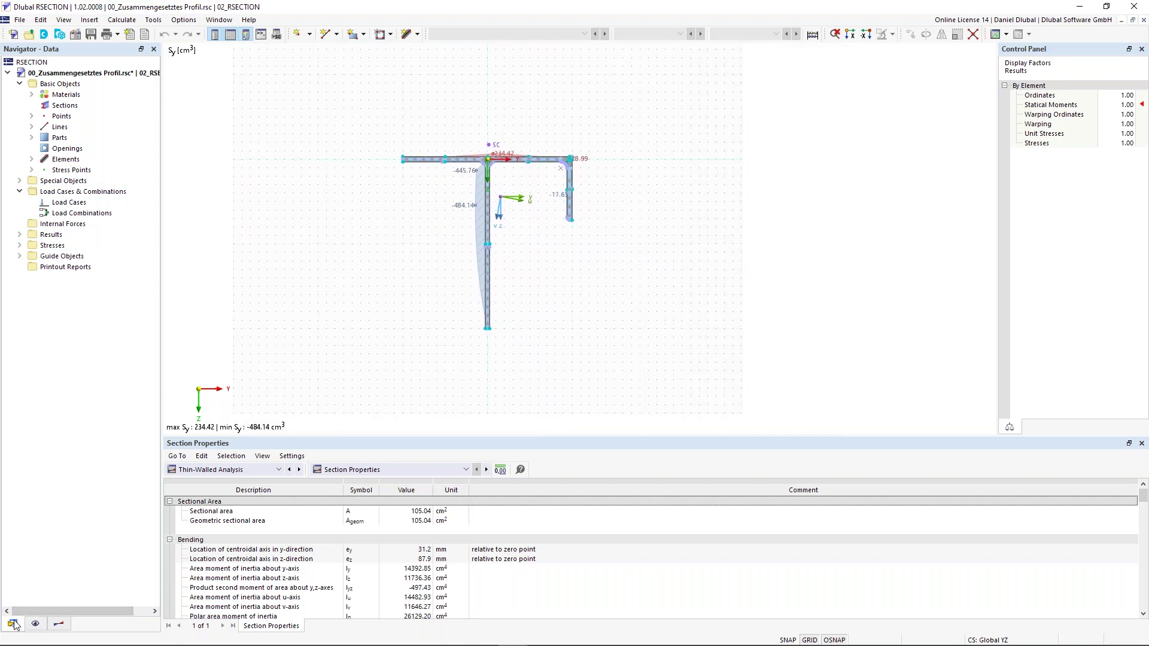
left_click(35, 625)
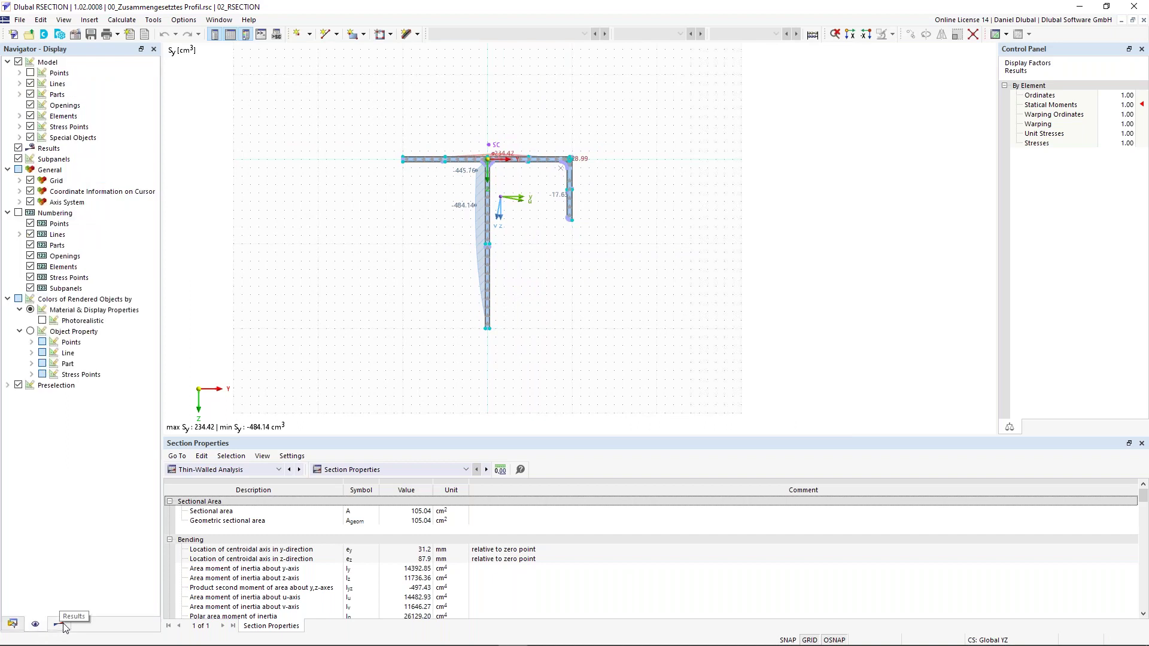
left_click(59, 624)
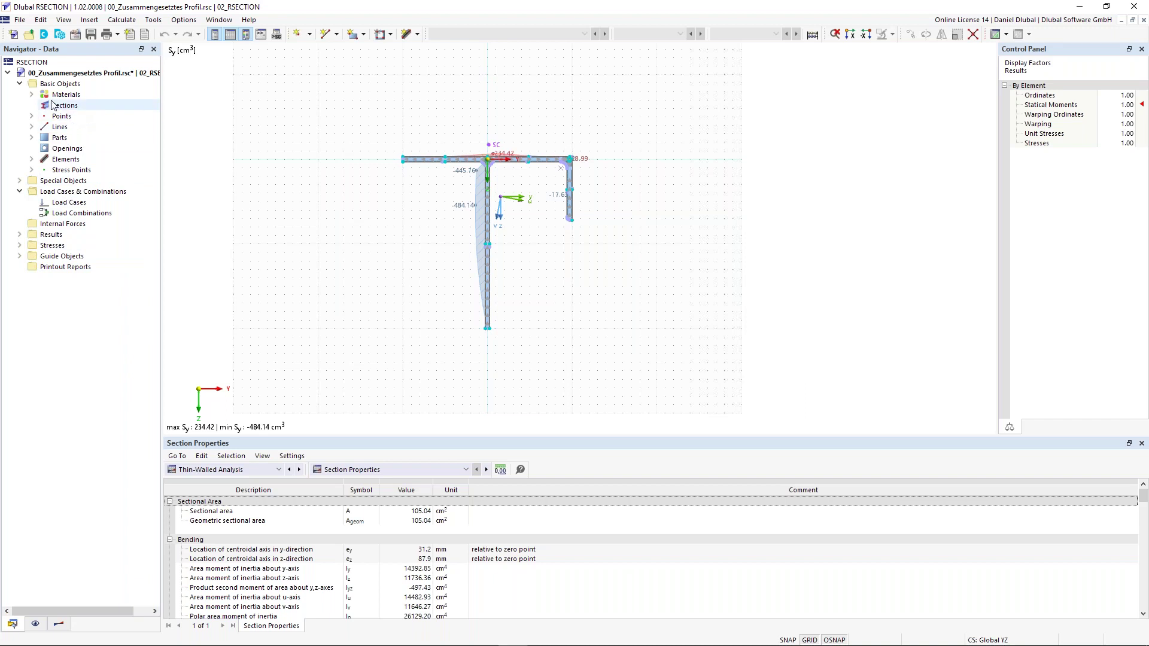
Review the commands offered for points in the model data, including the ways to create a new point.
left_click(66, 120)
right_click(67, 122)
mouse_move(112, 141)
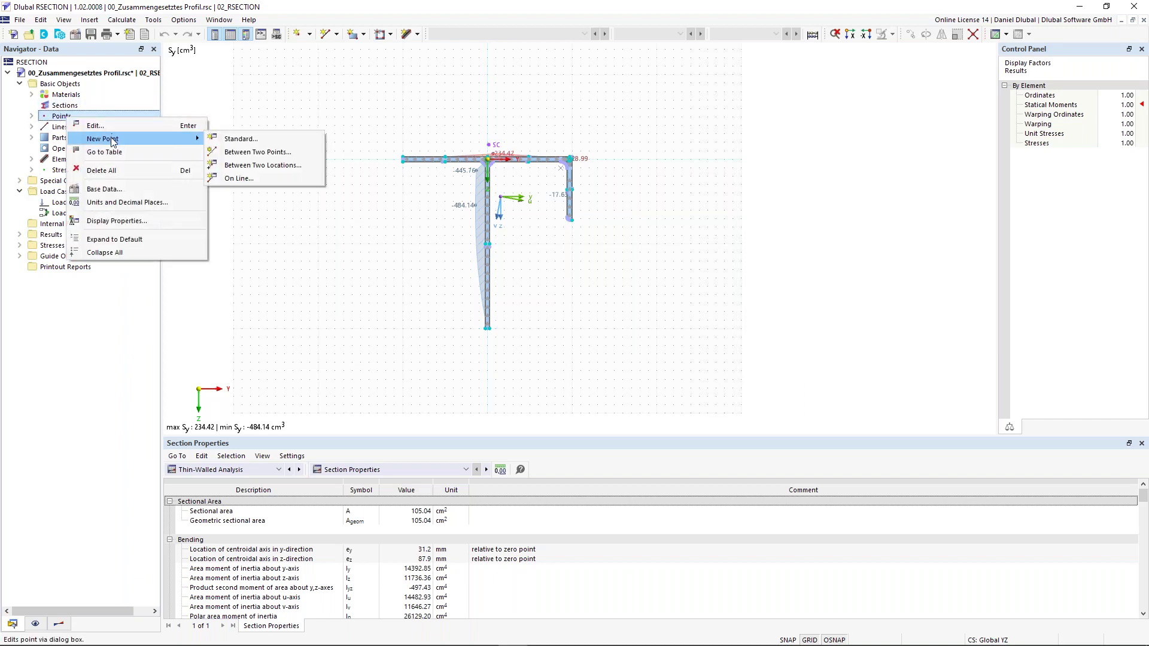
left_click(59, 122)
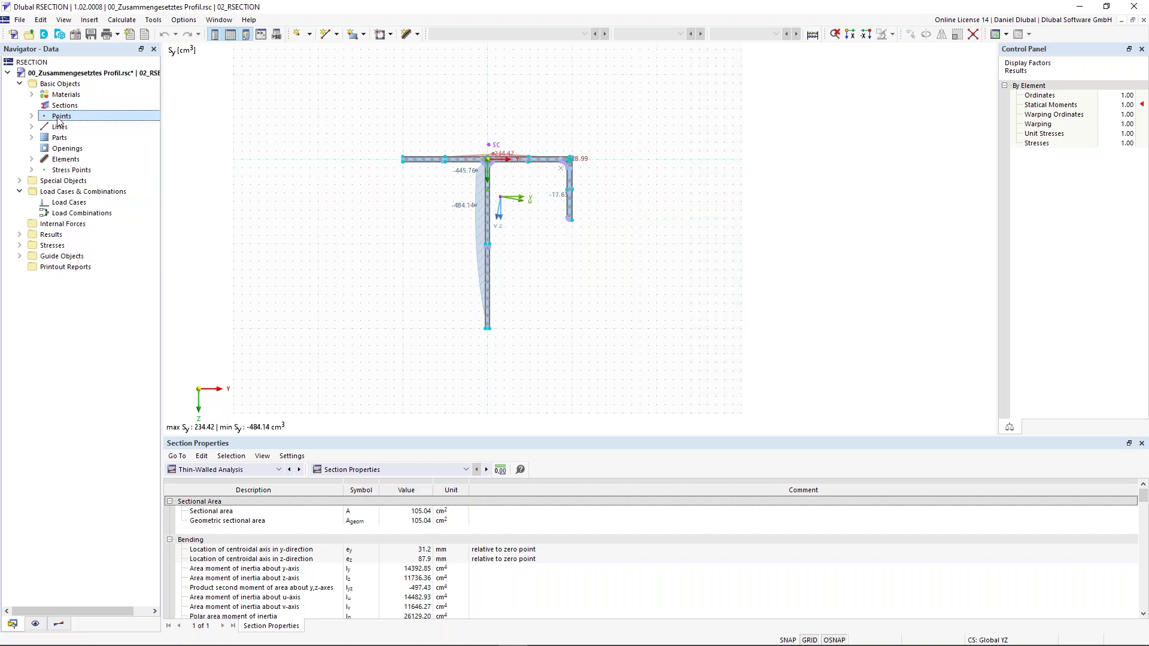
right_click(59, 121)
left_click(47, 120)
Examine the list of defined points in the model data, collapse it, and expand the materials list.
left_click(31, 116)
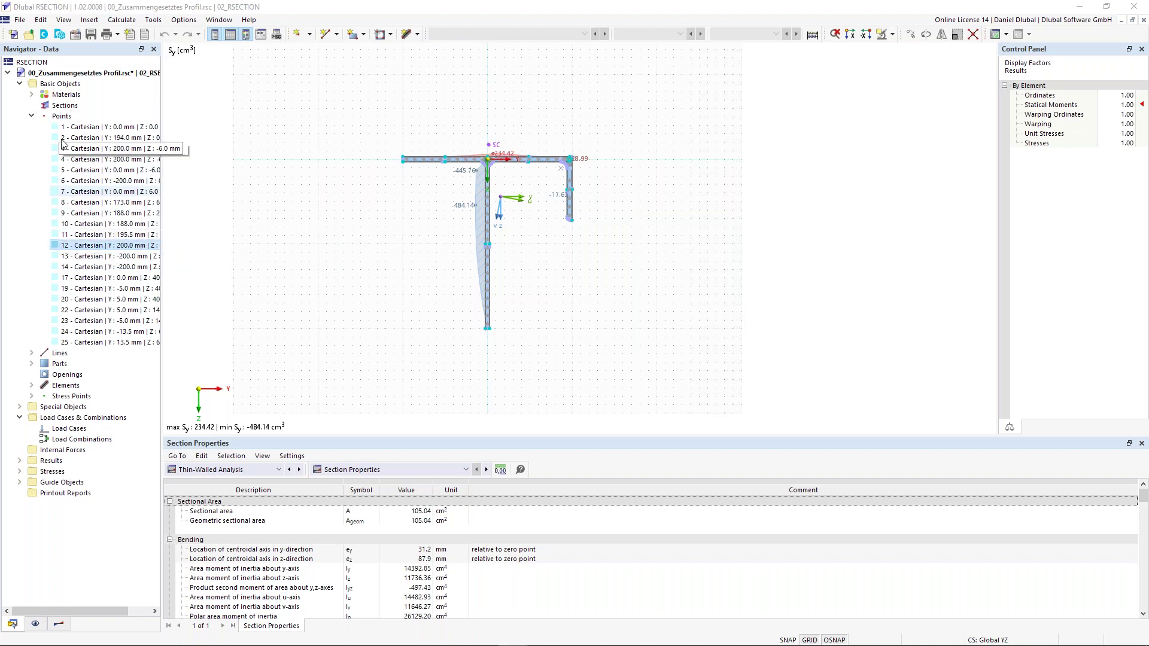
left_click(31, 115)
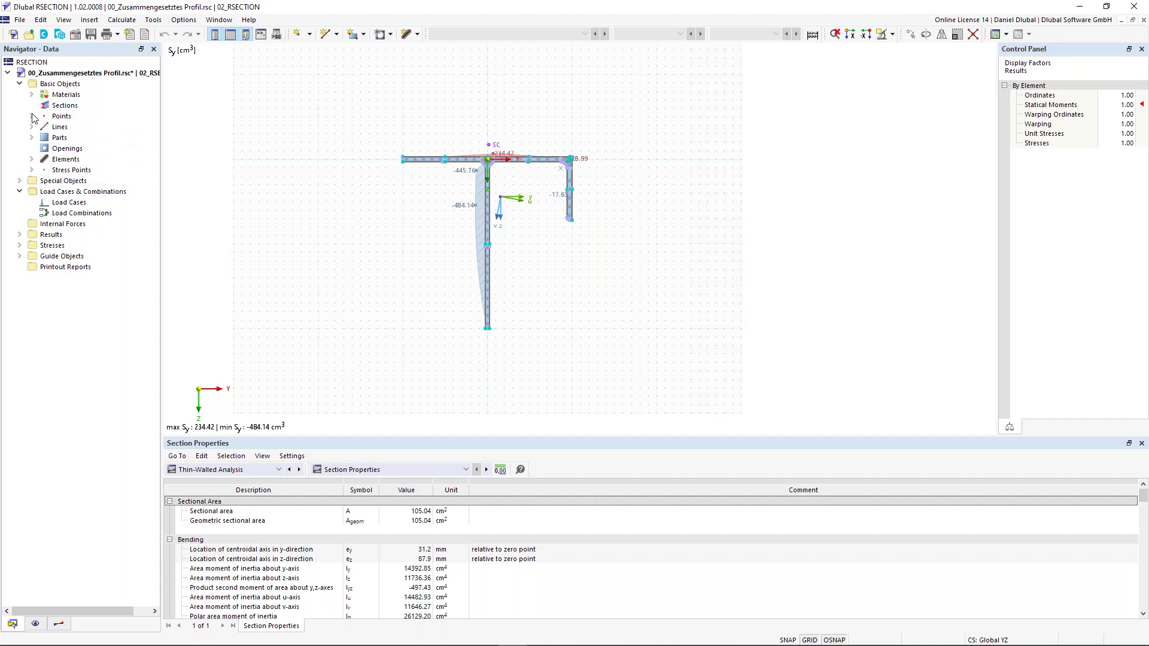
left_click(32, 96)
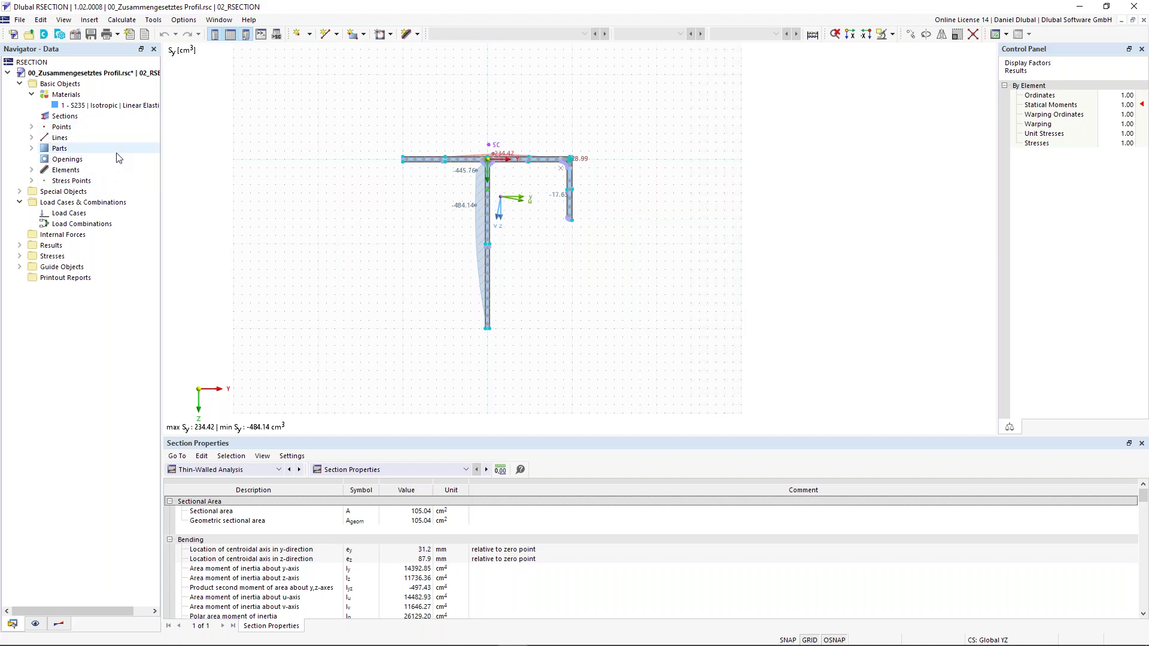
Switch the navigator to the display settings for model objects, numbering and rendering colors.
left_click(37, 624)
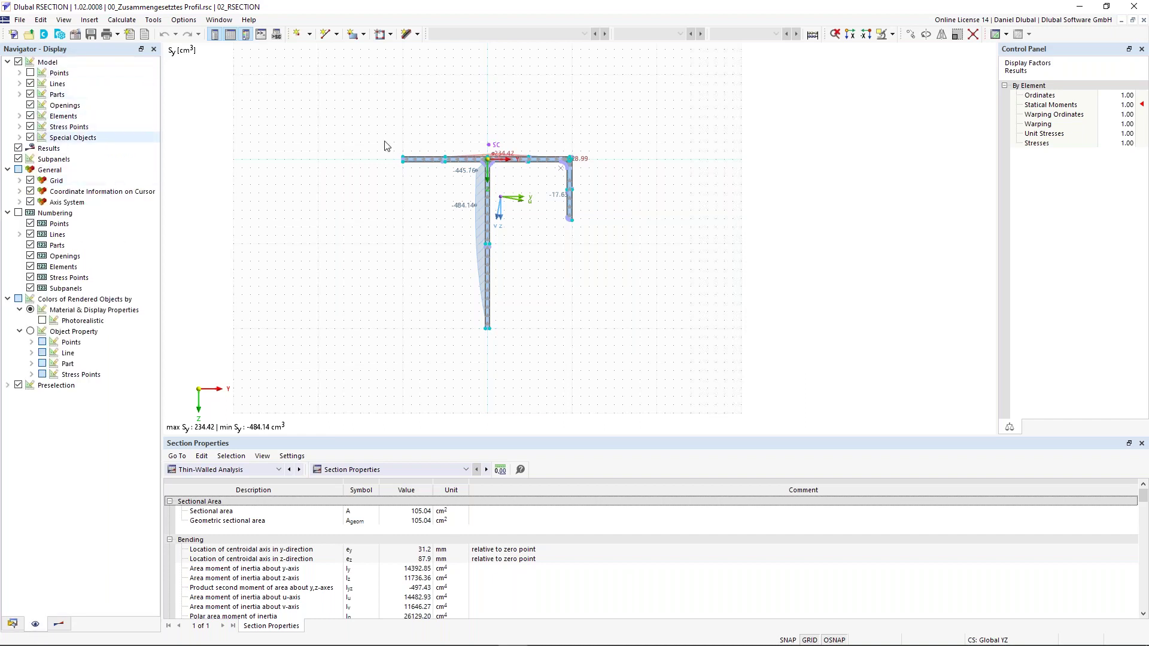
scroll(473, 211, "up", 1)
mouse_move(412, 198)
middle_mouse_down()
mouse_move(431, 181)
mouse_move(416, 159)
mouse_move(424, 148)
middle_mouse_up()
scroll(430, 180, "up", 2)
scroll(410, 174, "down", 1)
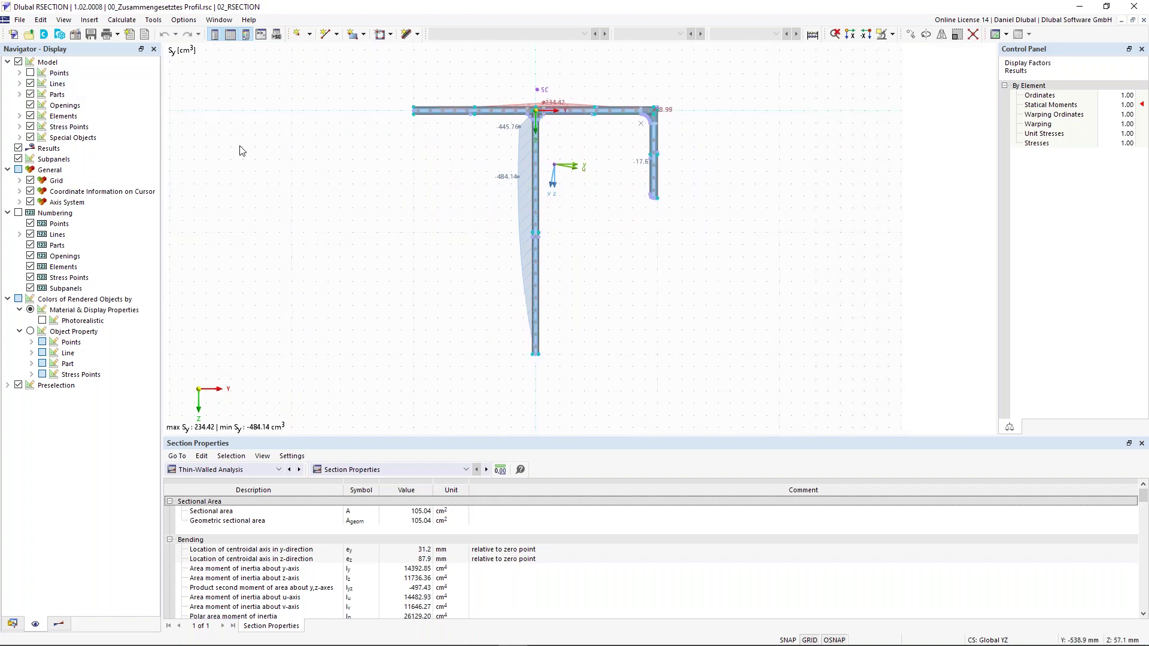
middle_click_drag(328, 193, 281, 182)
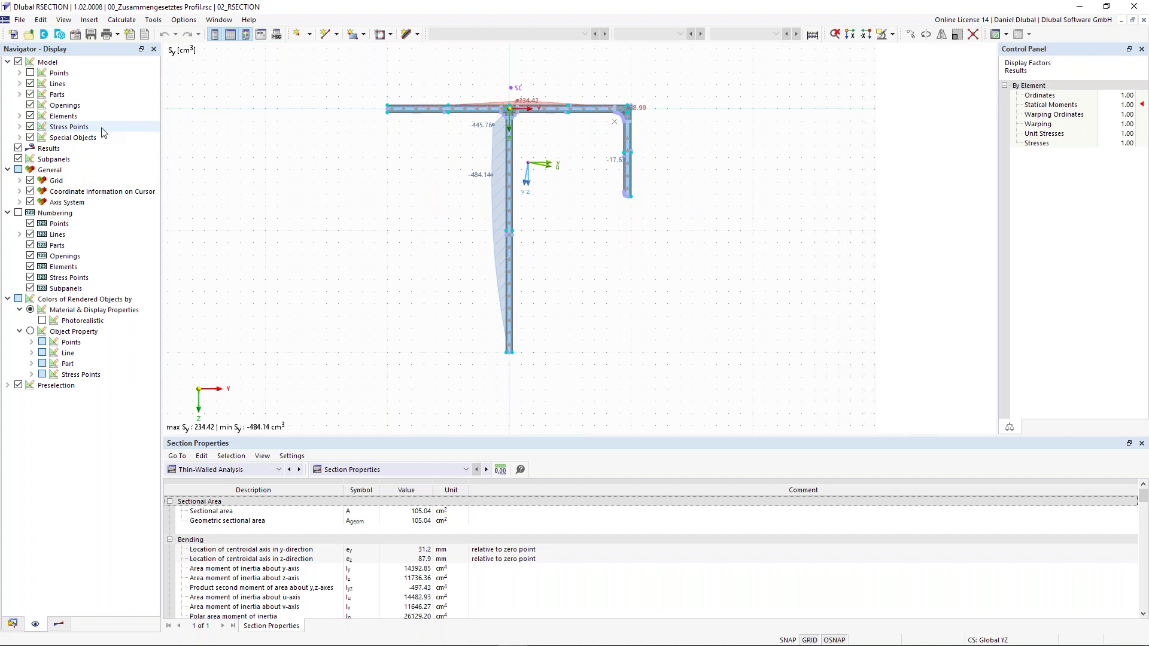
scroll(369, 159, "up", 1)
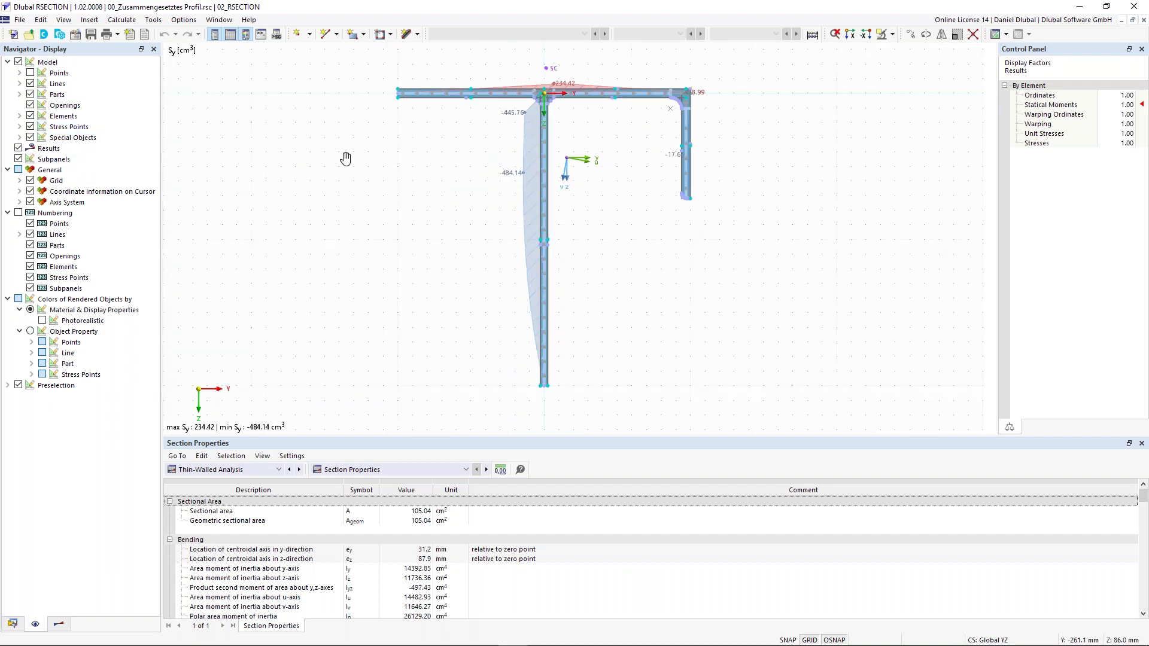
middle_click_drag(346, 159, 328, 162)
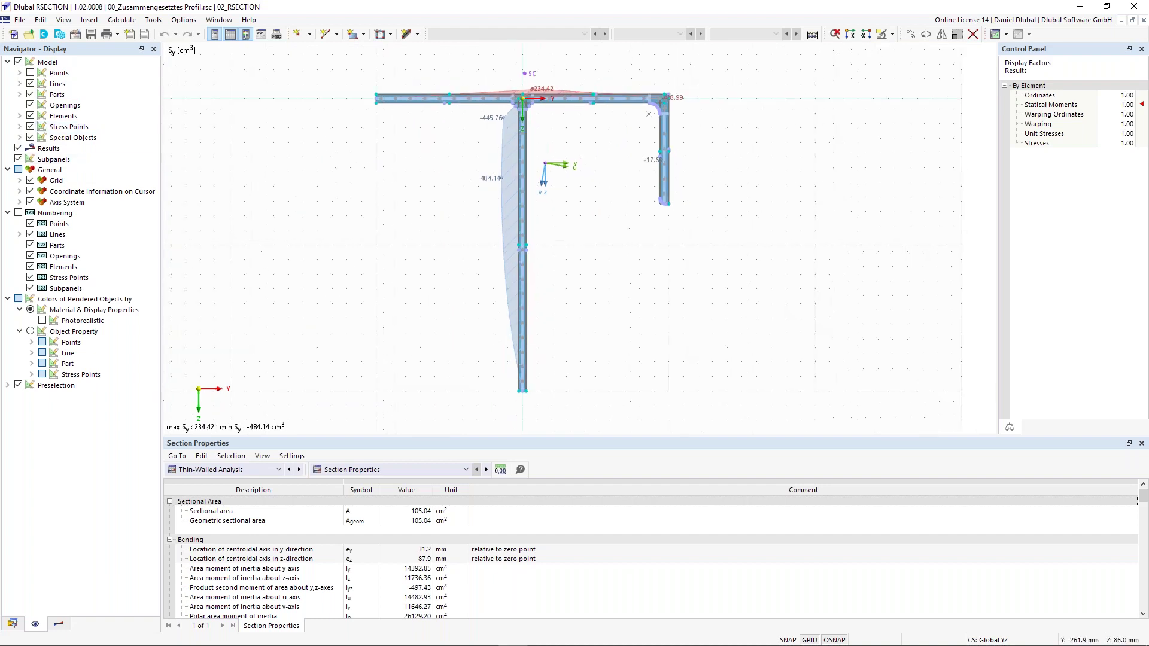
Turn the object numbering on and off again, and hide the results display before showing it again.
left_click(20, 217)
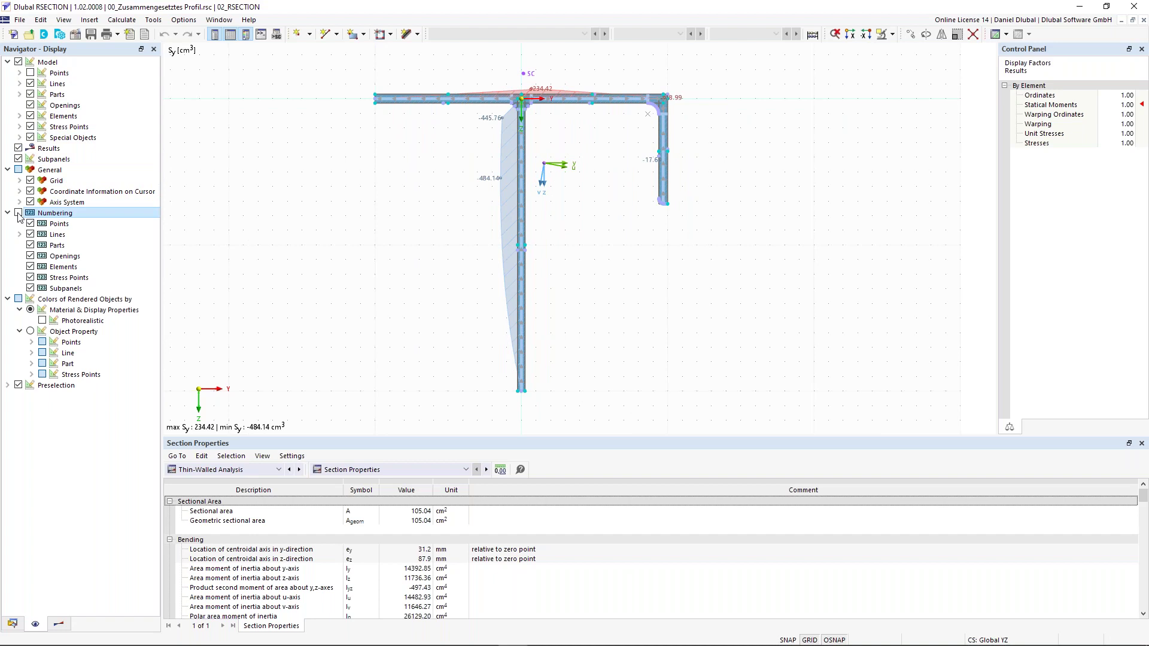
left_click(19, 213)
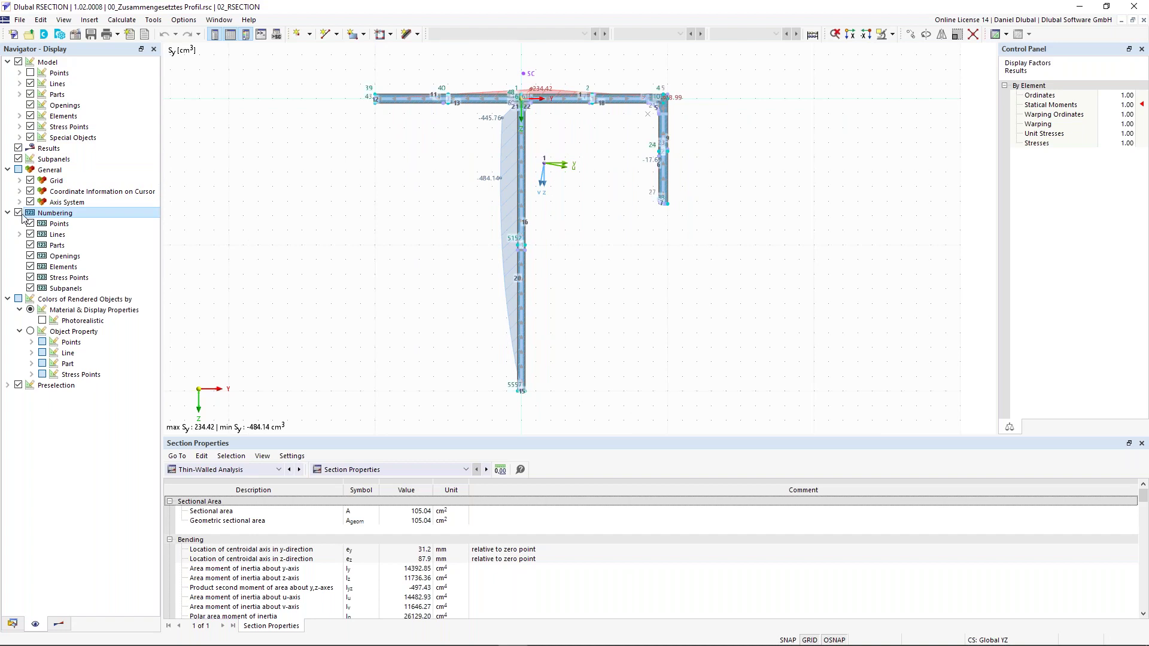
left_click(19, 213)
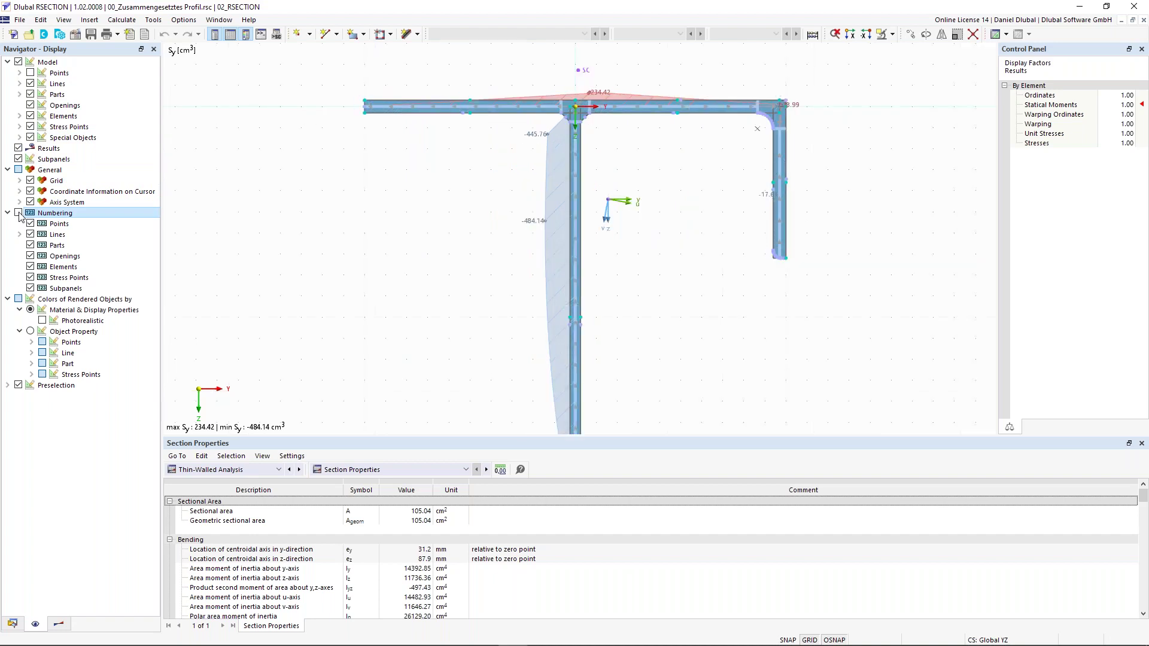
left_click(18, 149)
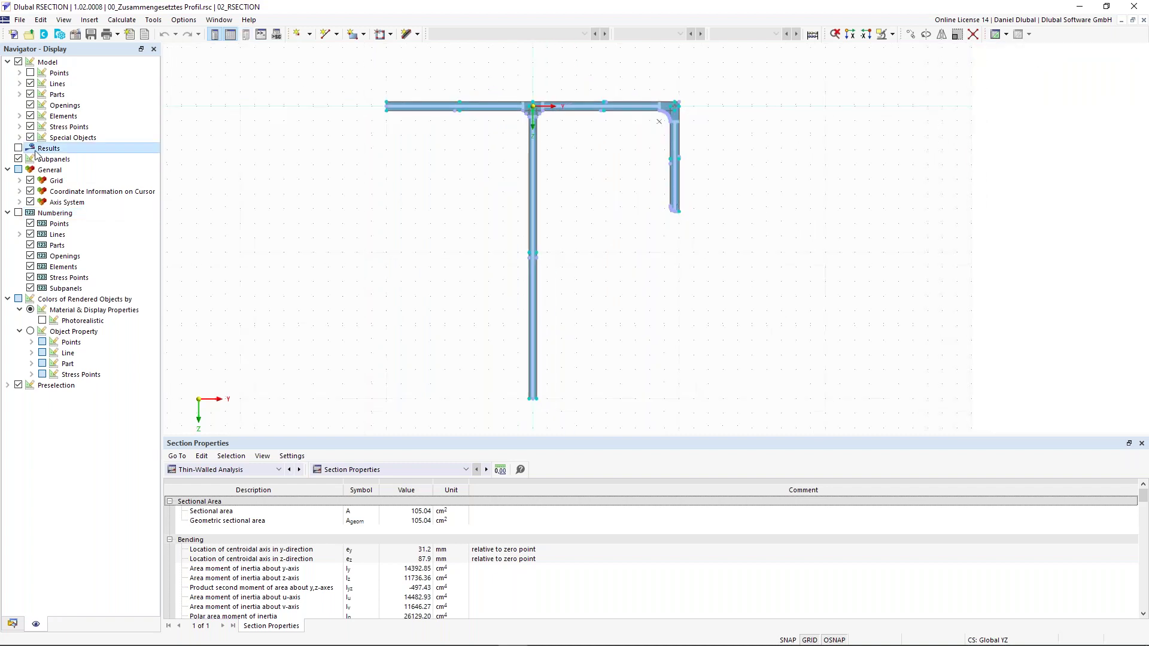
left_click(19, 148)
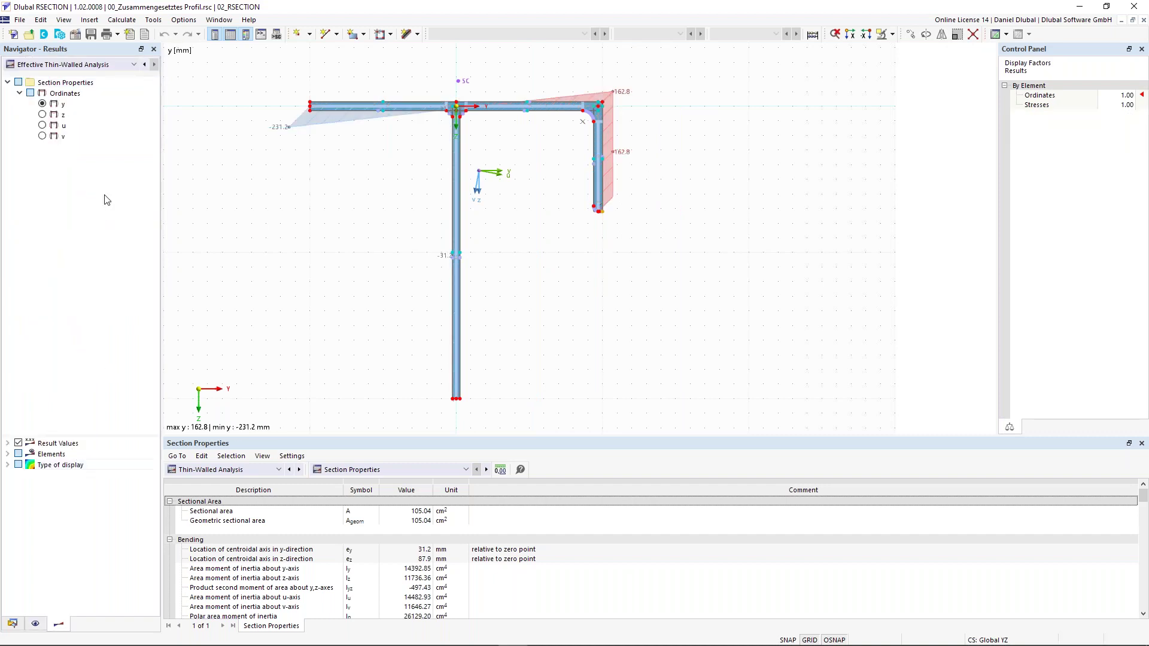
Switch the results navigator to Thin-Walled Analysis and display the statical moment Sy on the section.
left_click(100, 65)
left_click(137, 114)
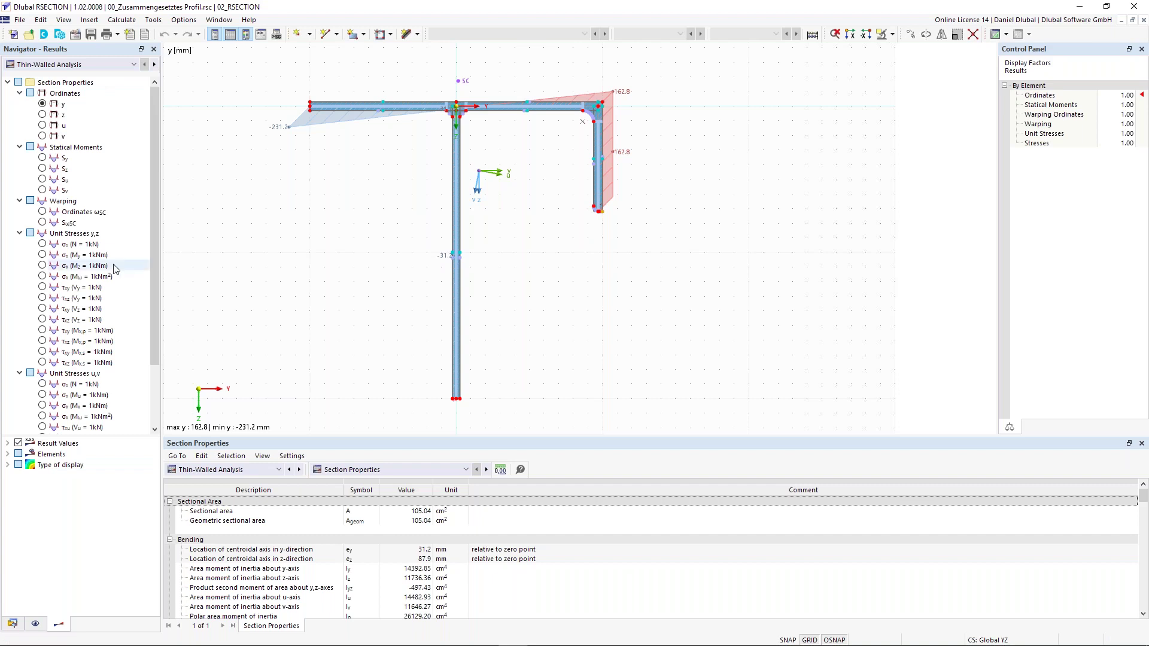
mouse_move(159, 164)
left_mouse_down()
mouse_move(150, 181)
mouse_move(148, 145)
left_mouse_up()
scroll(396, 245, "down", 2)
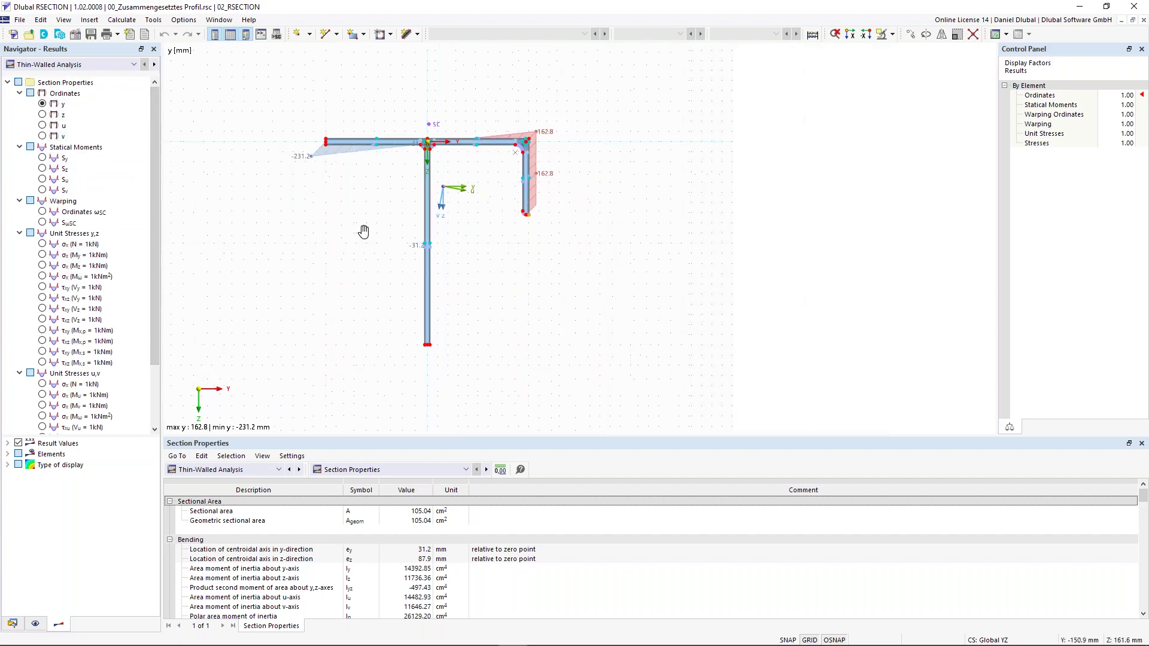
left_click(43, 158)
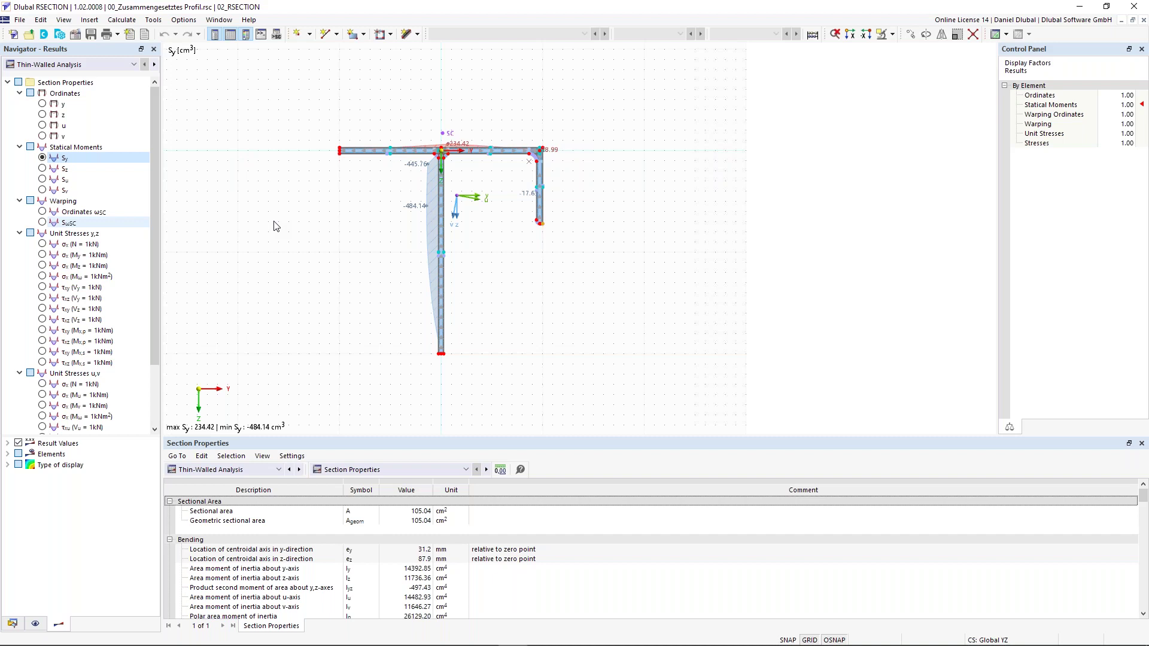
middle_click_drag(276, 227, 297, 225)
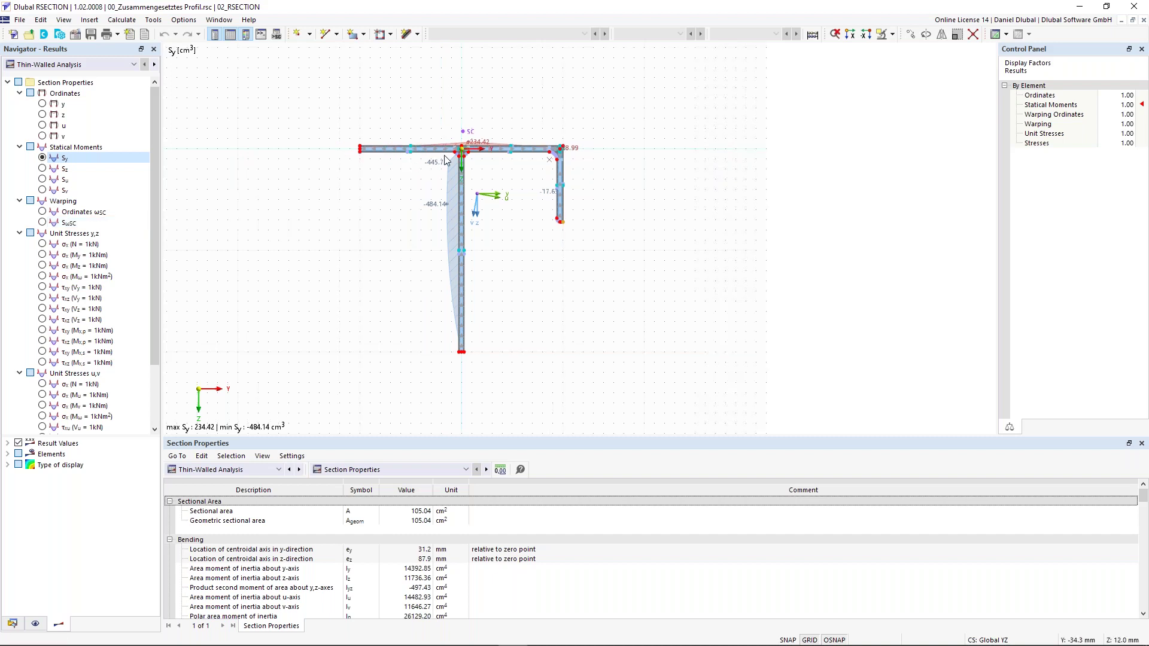
Try the Isobands and Isolines display types on the statical moment results, and set the display type back to Off.
left_click(8, 466)
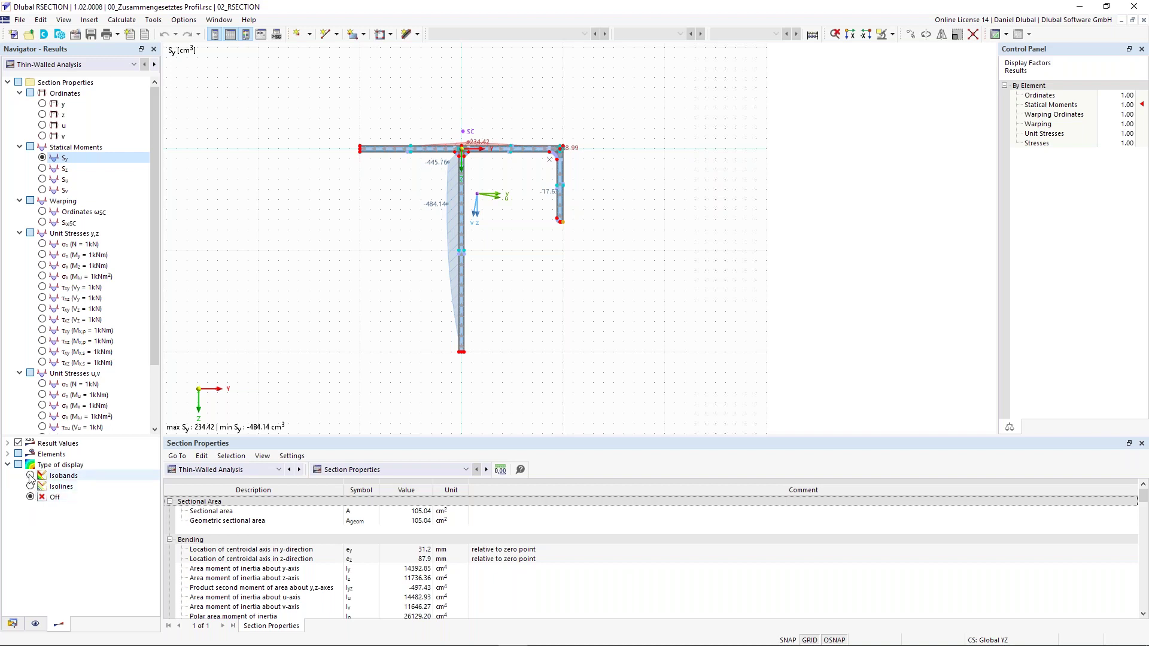
left_click(30, 477)
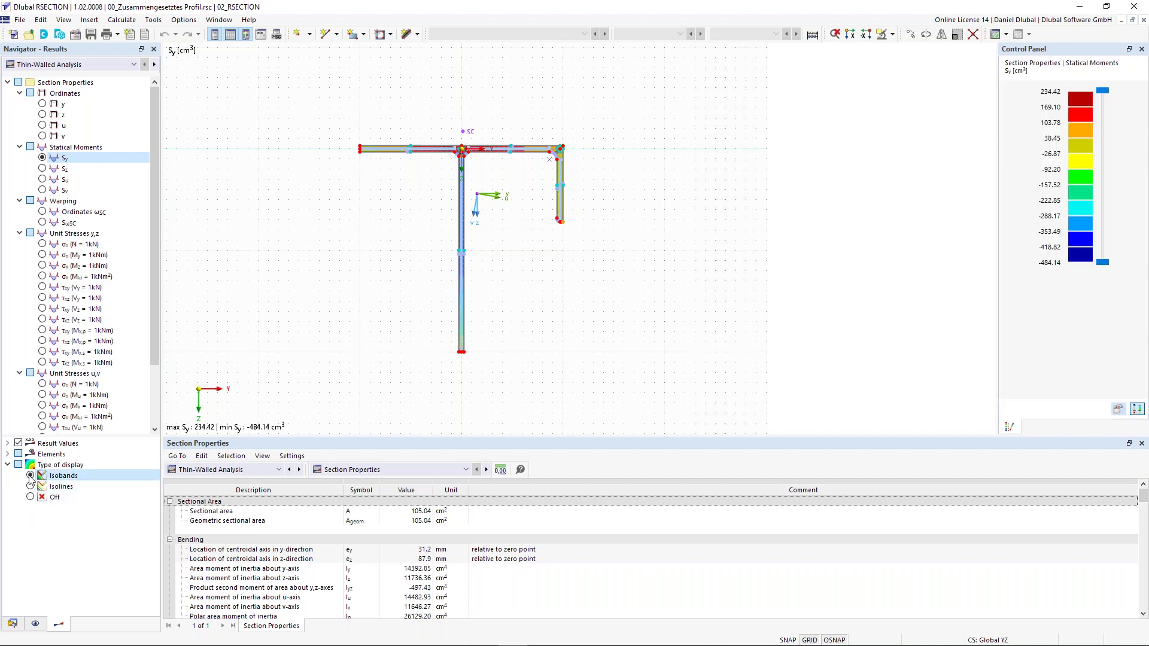
left_click(31, 486)
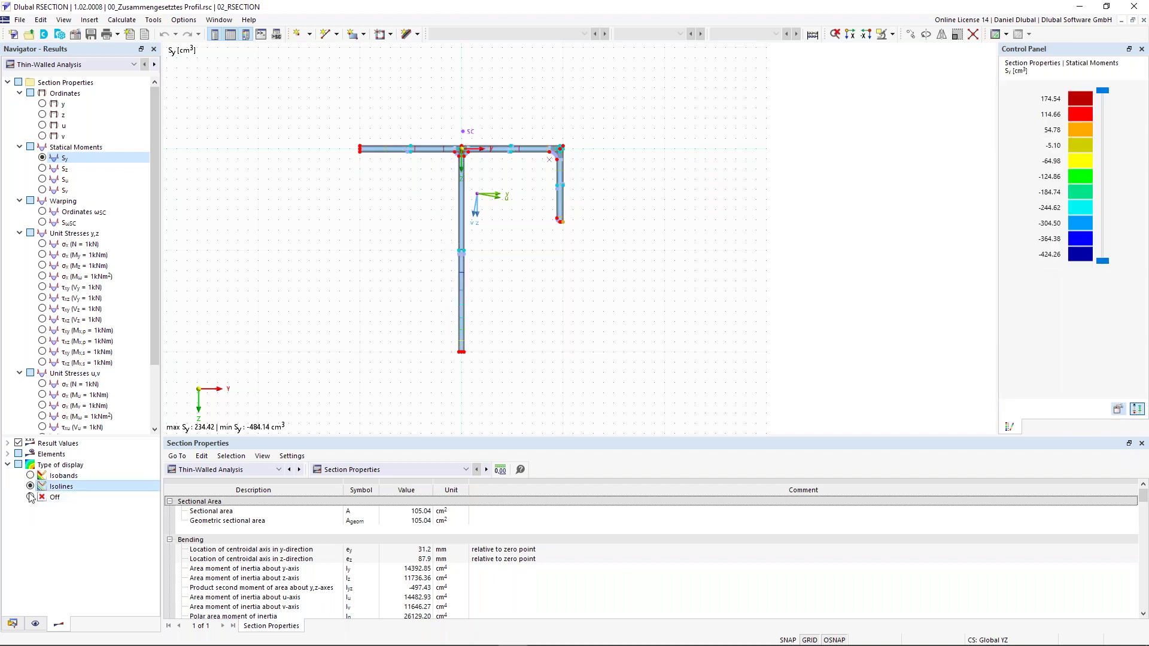
left_click(31, 497)
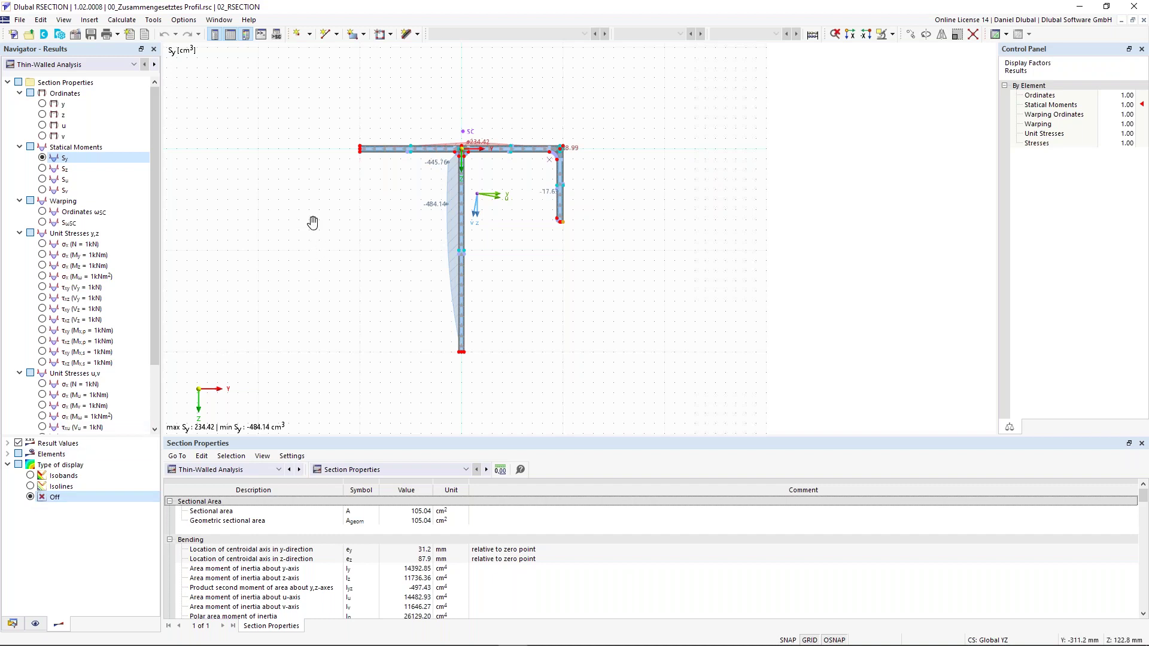
scroll(310, 221, "up", 1)
scroll(412, 241, "down", 2)
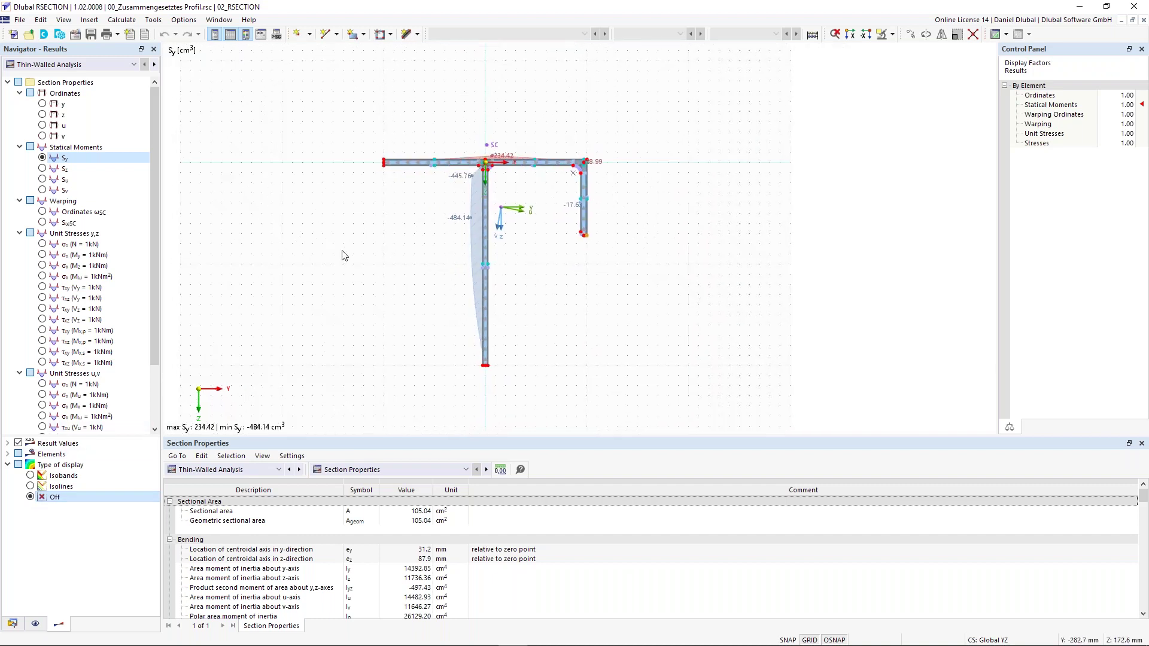
Enable tilting for the Two-Colored result diagrams of the elements and display the unit stress σx (N = 1kN).
left_click(7, 455)
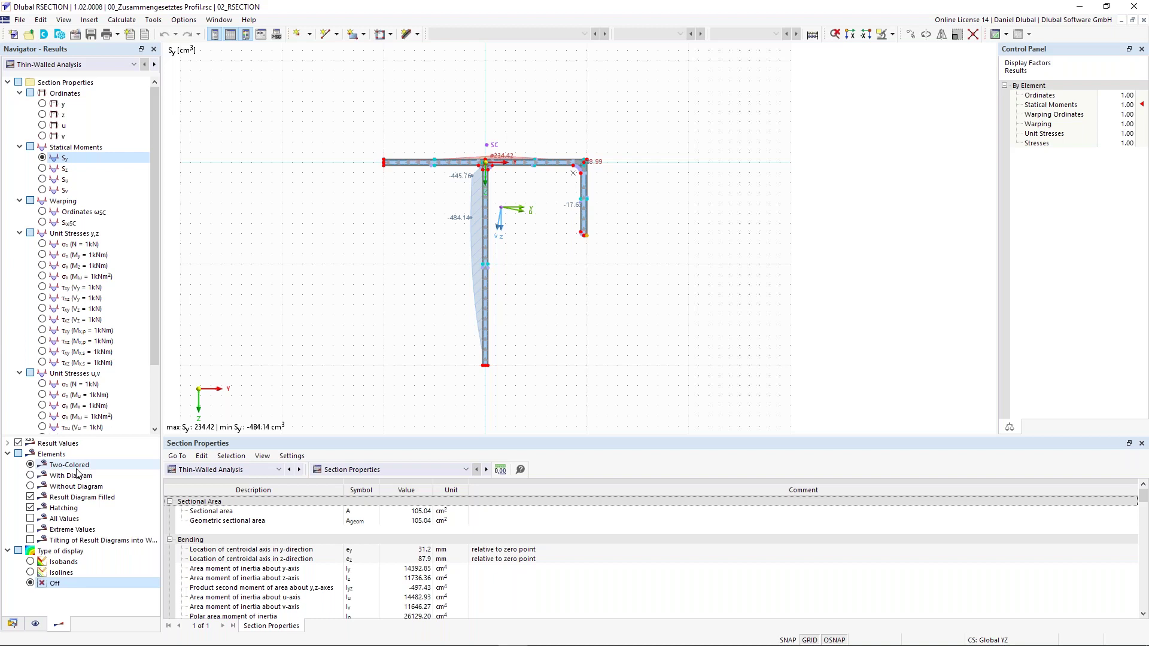
left_click(30, 540)
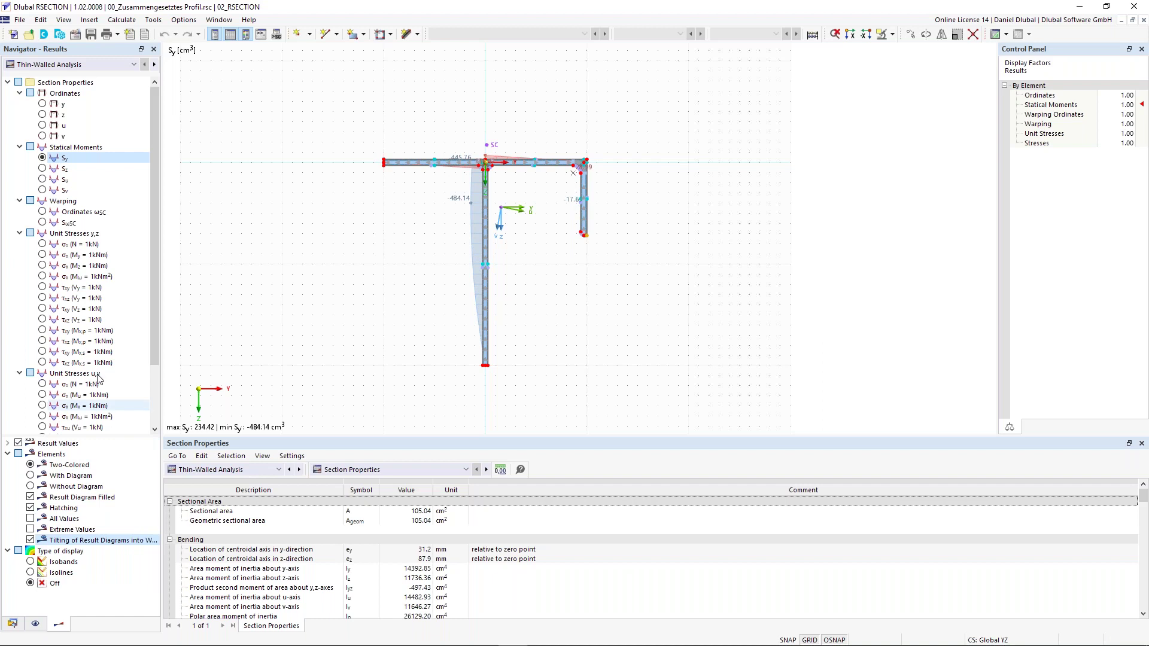
left_click(30, 486)
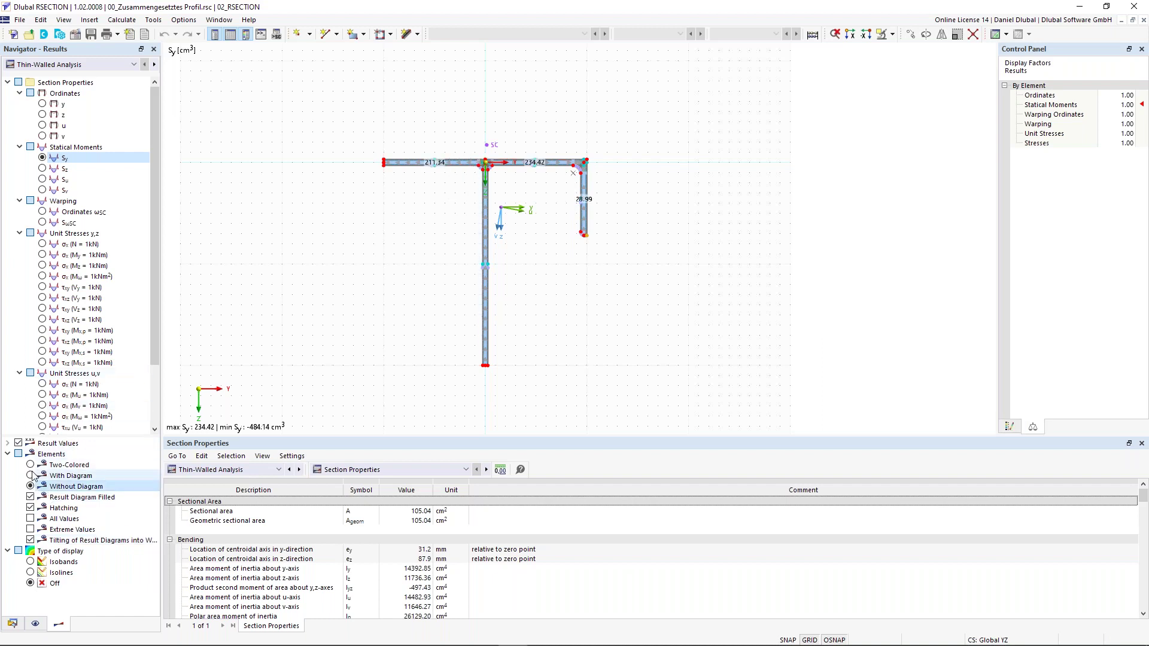
left_click(30, 466)
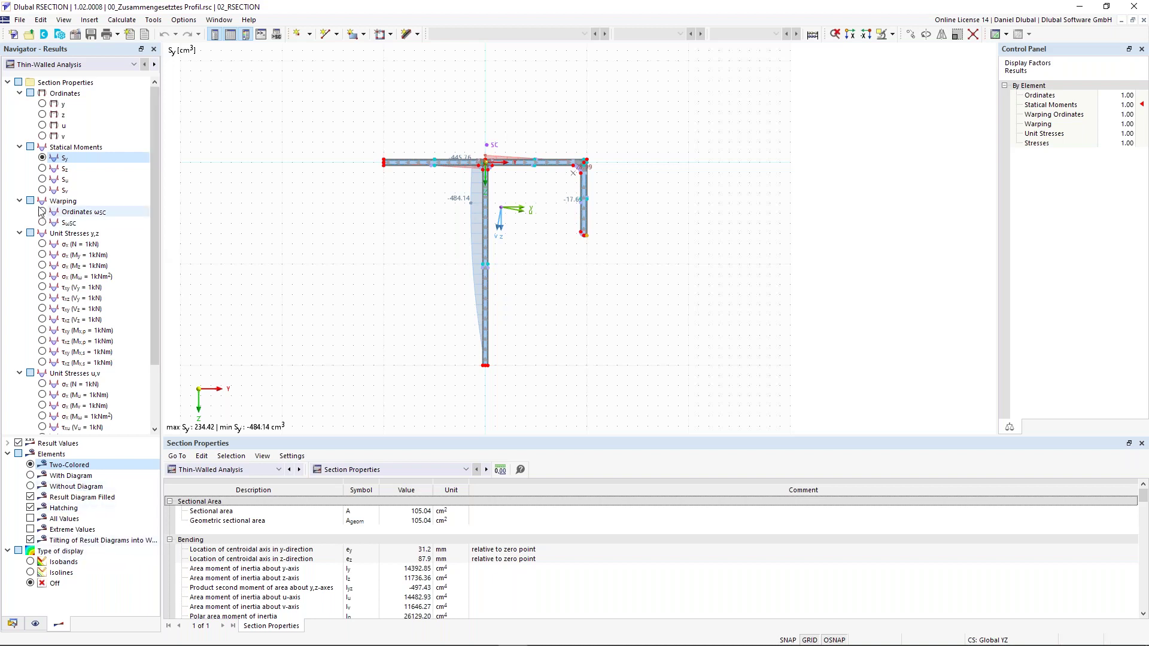
left_click(42, 245)
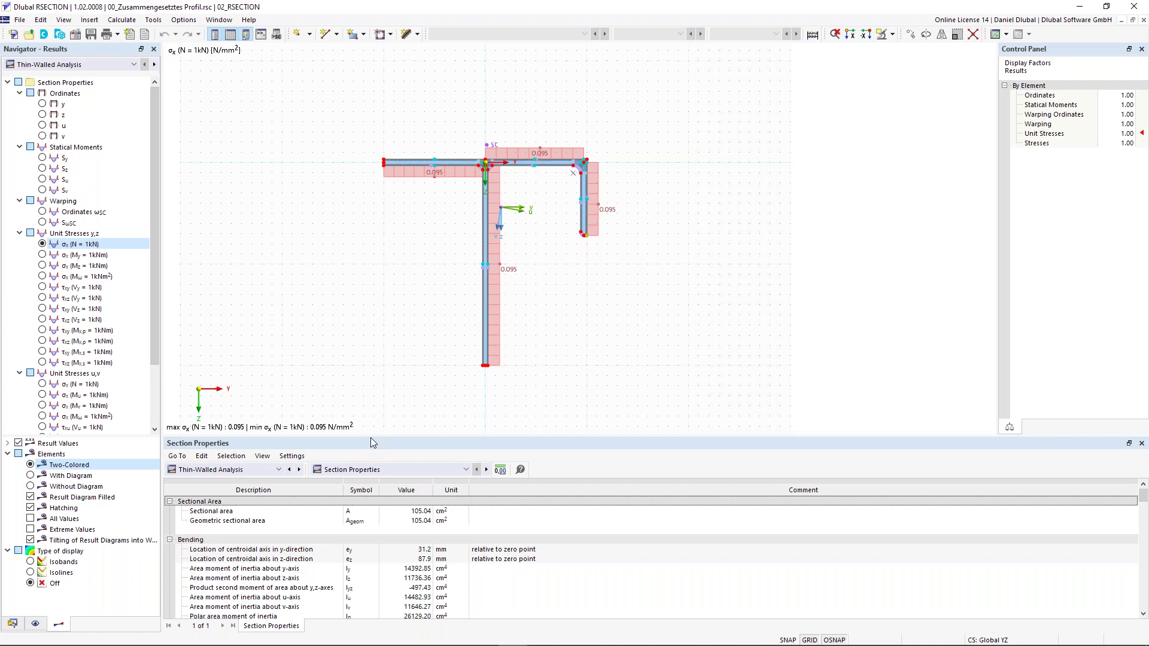
Show the Basic Objects tables with the materials and switch the navigator to the model data.
left_click(268, 471)
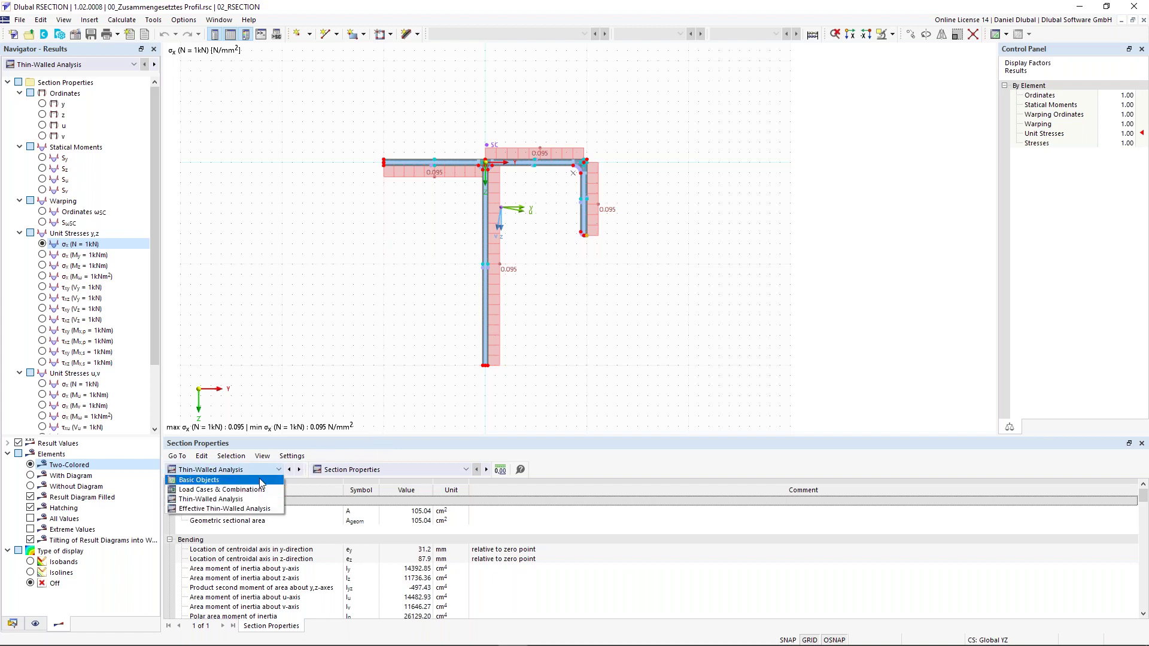
left_click(261, 481)
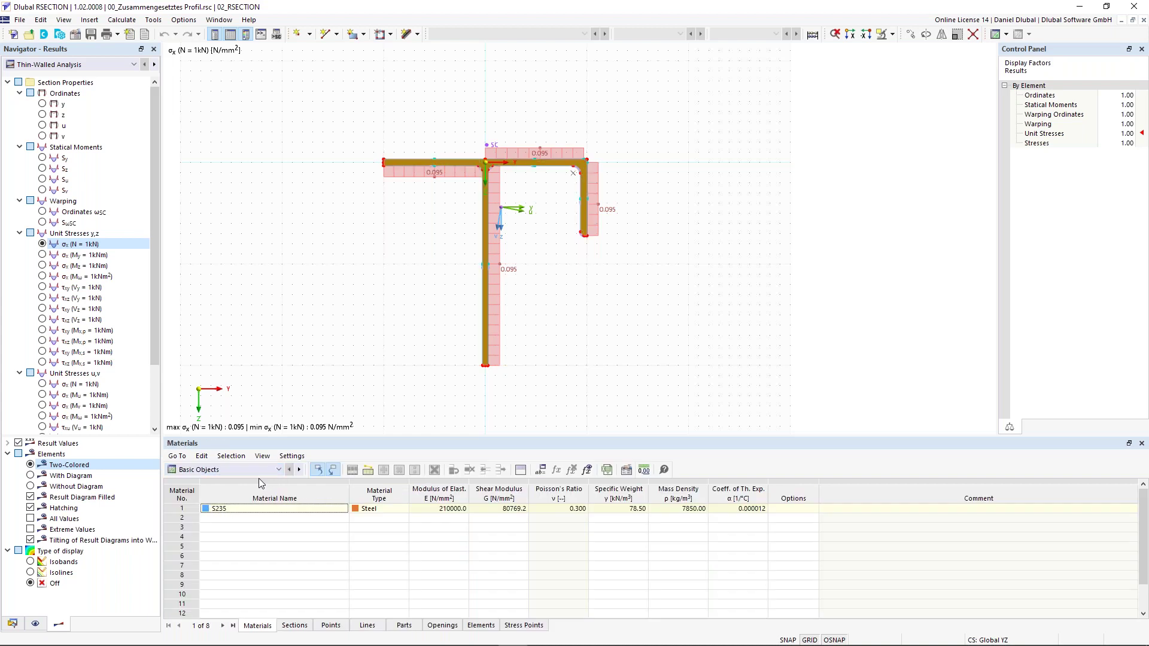
left_click(12, 624)
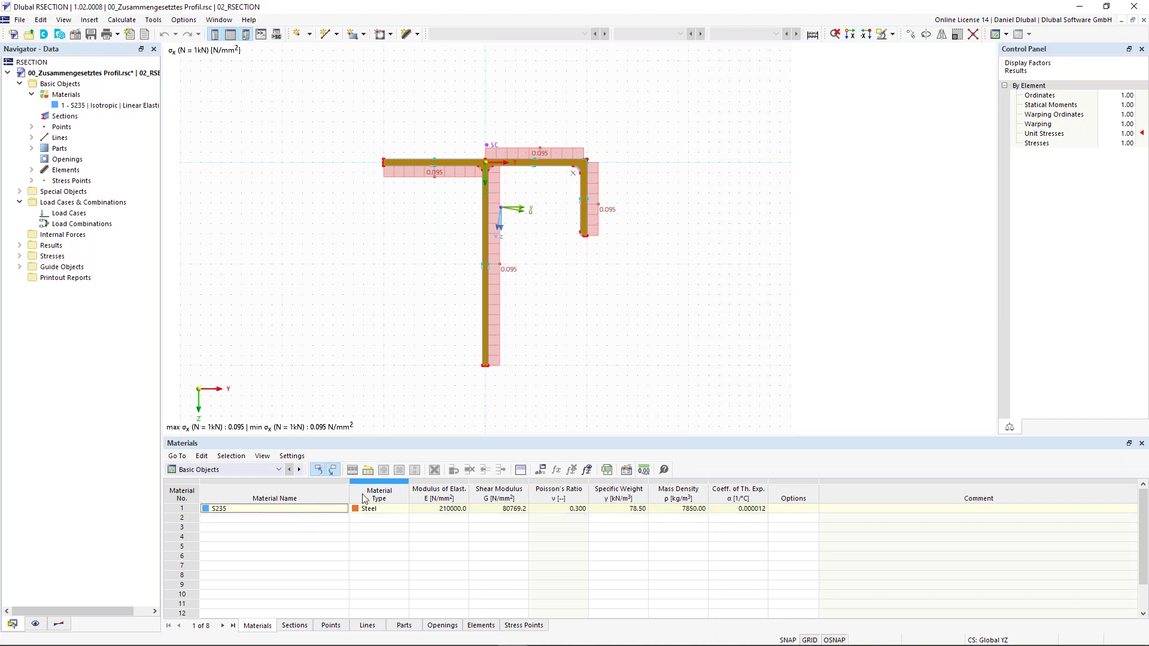
View the Load Cases & Combinations tables and return to the Thin-Walled Analysis section properties.
left_click(274, 469)
left_click(273, 489)
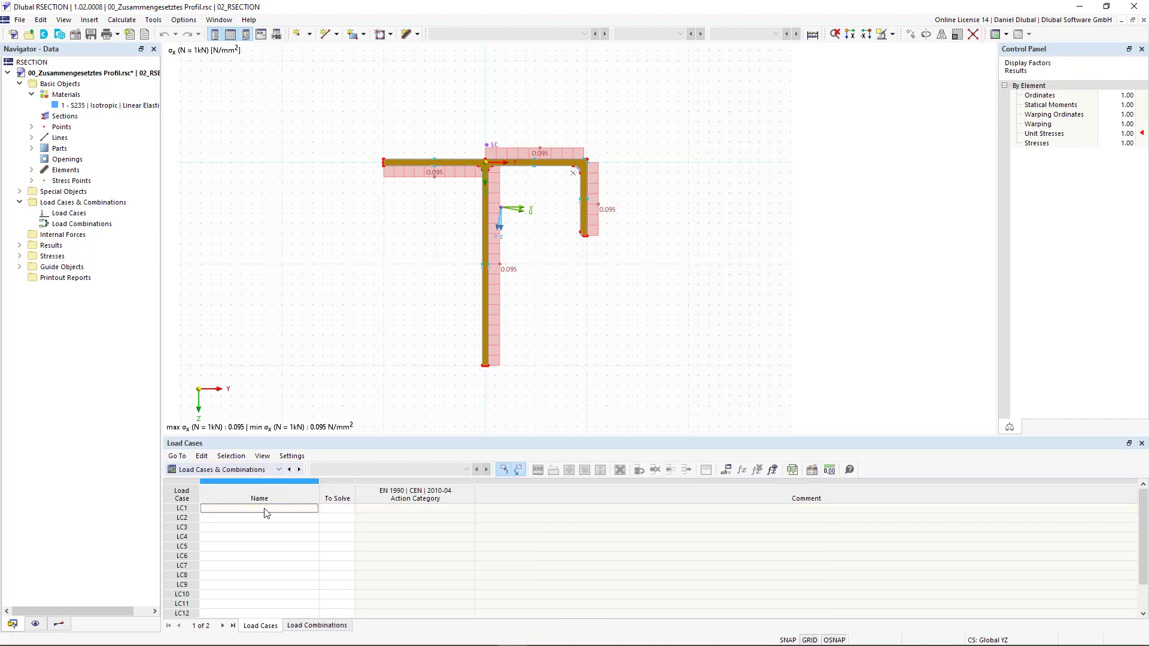
left_click(272, 472)
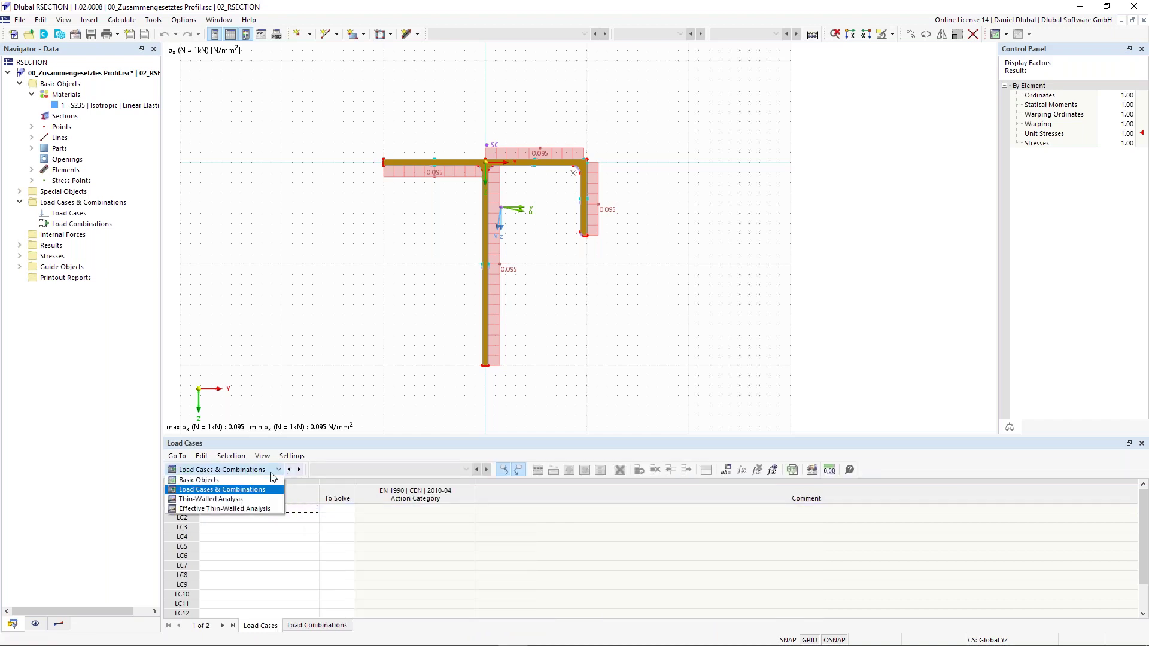
left_click(258, 500)
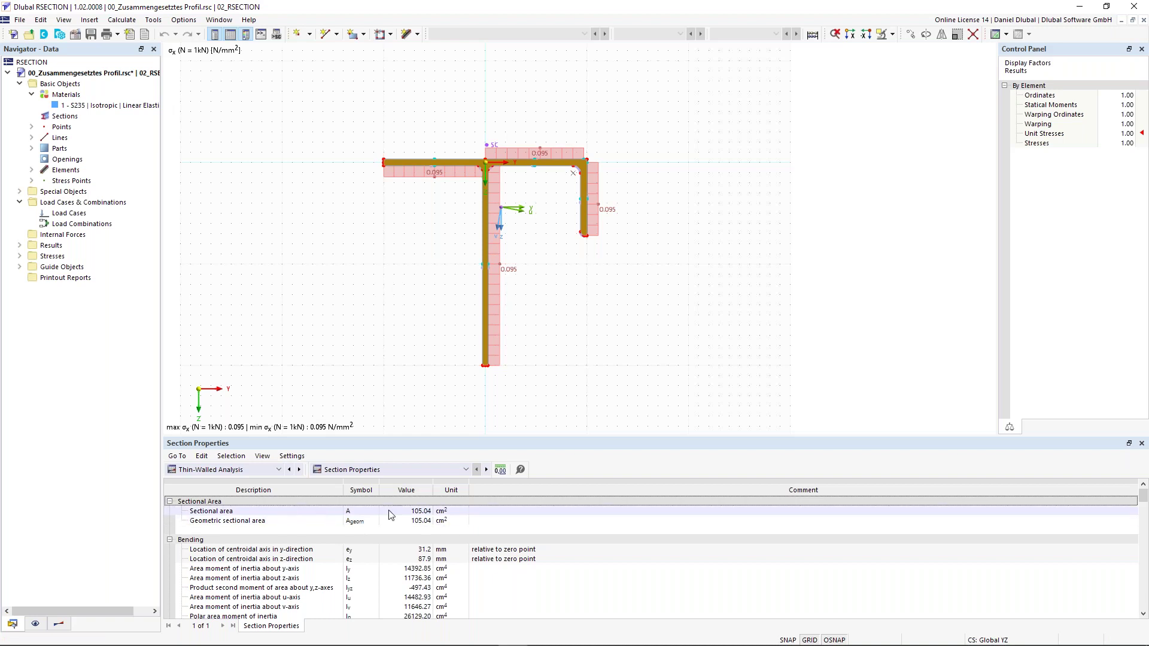
Examine the thin-walled section properties, from the sectional area through the bending values to the elastic section moduli.
left_click(409, 514)
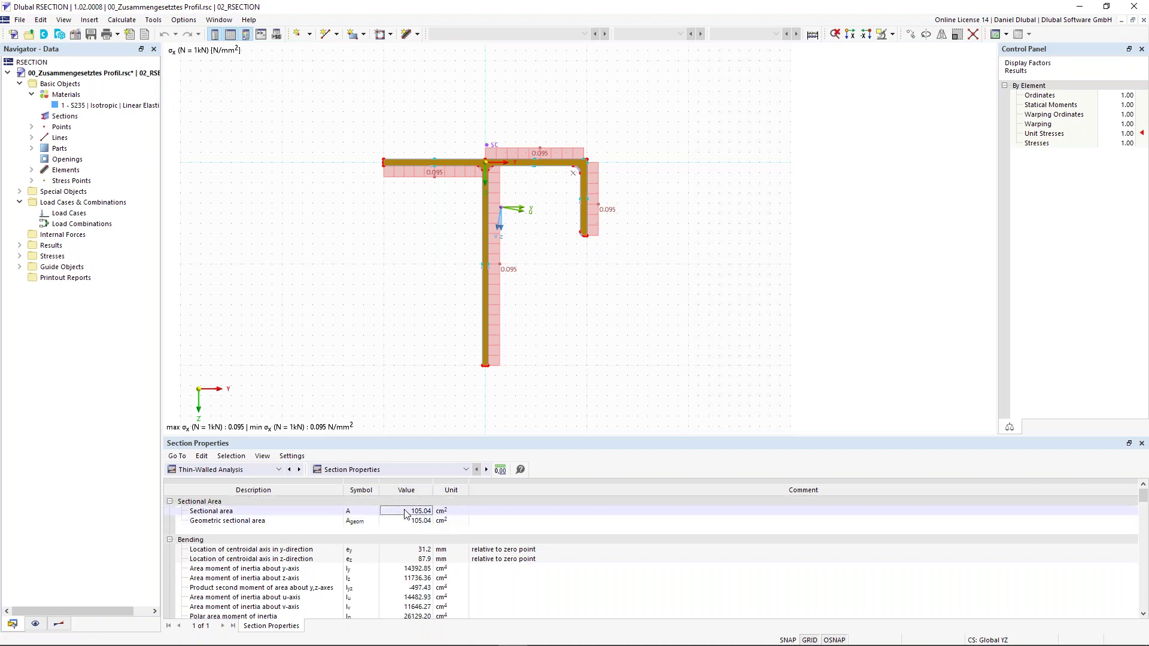
scroll(294, 549, "down", 1)
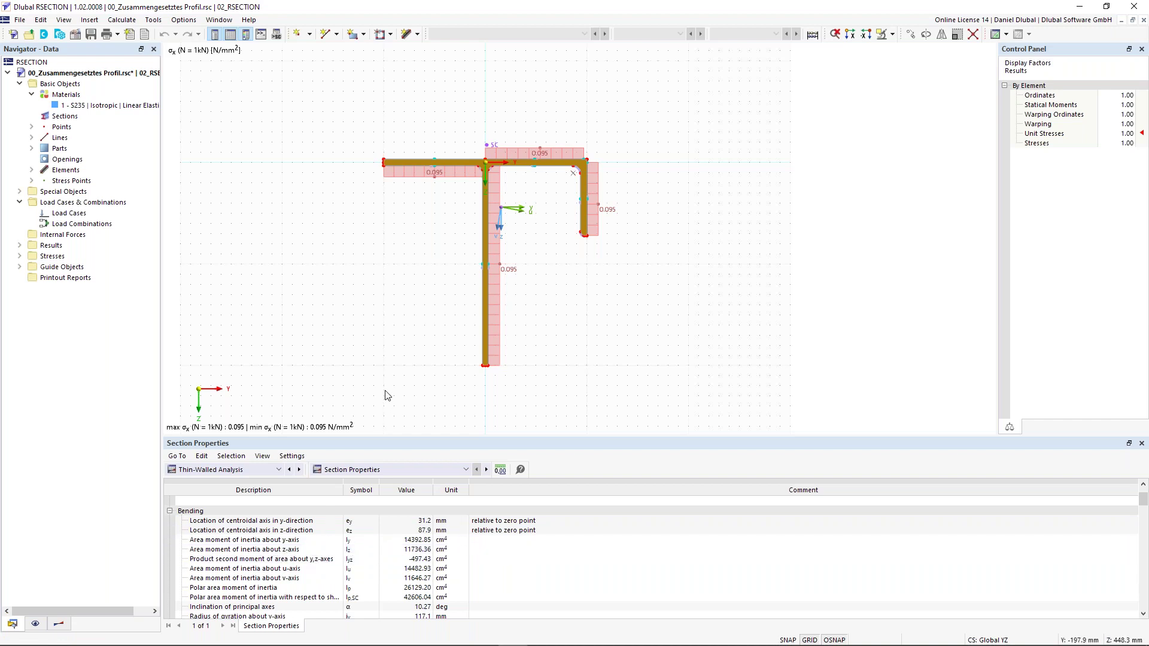
scroll(386, 528, "down", 10)
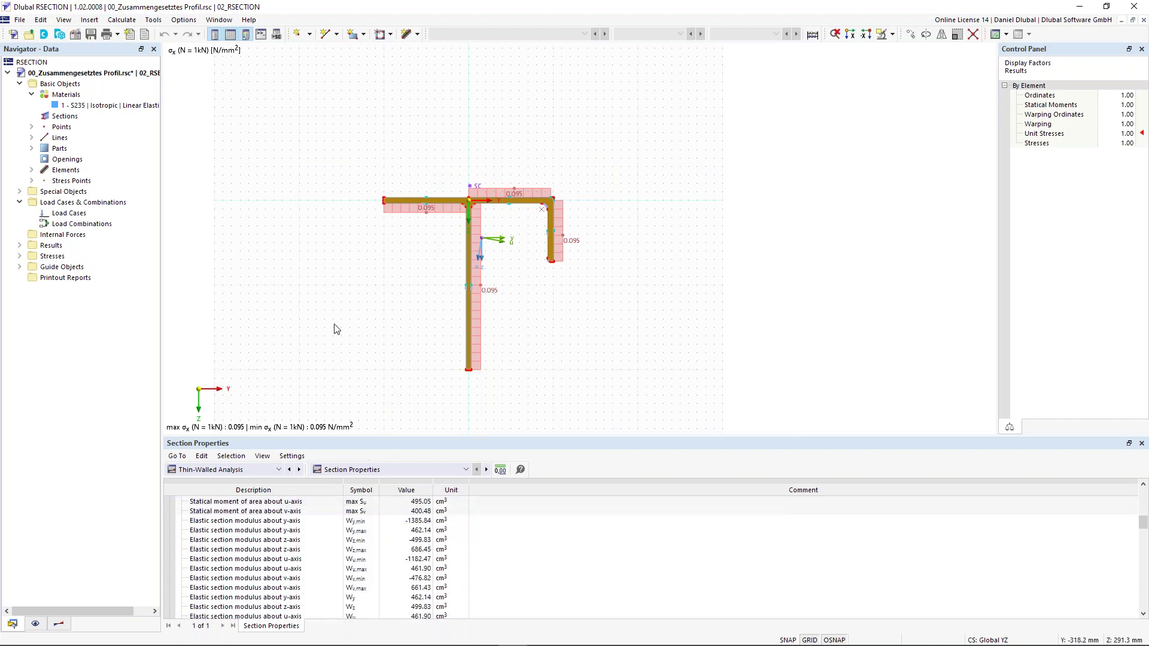
scroll(336, 316, "down", 1)
middle_click_drag(336, 318, 369, 316)
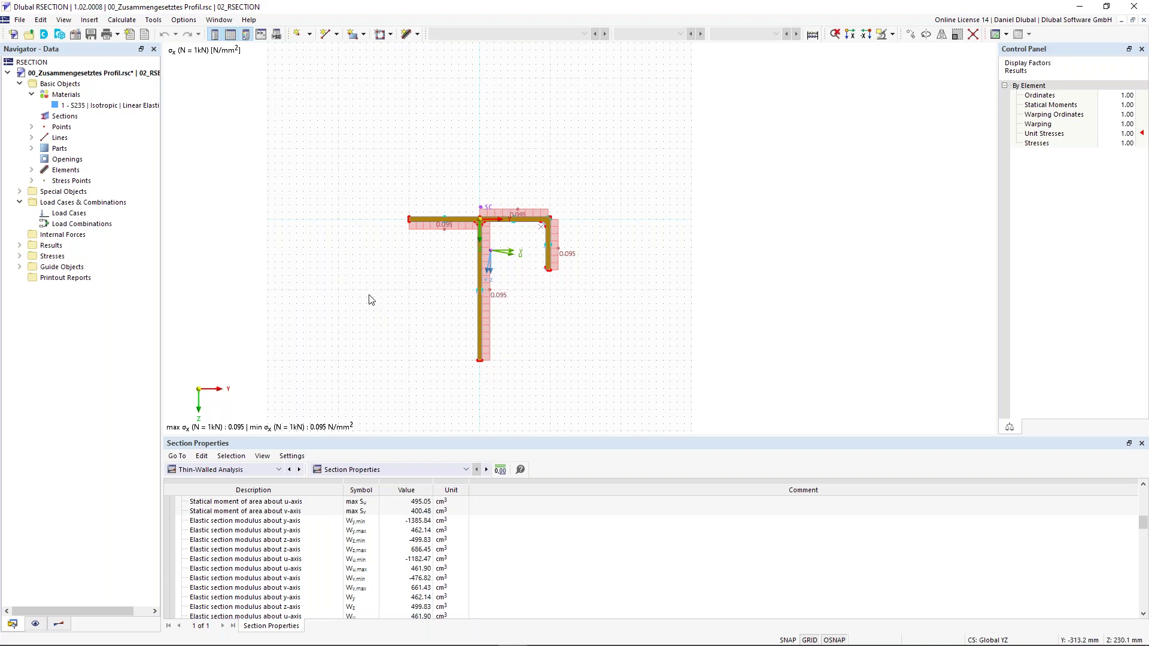
middle_click_drag(372, 287, 502, 343)
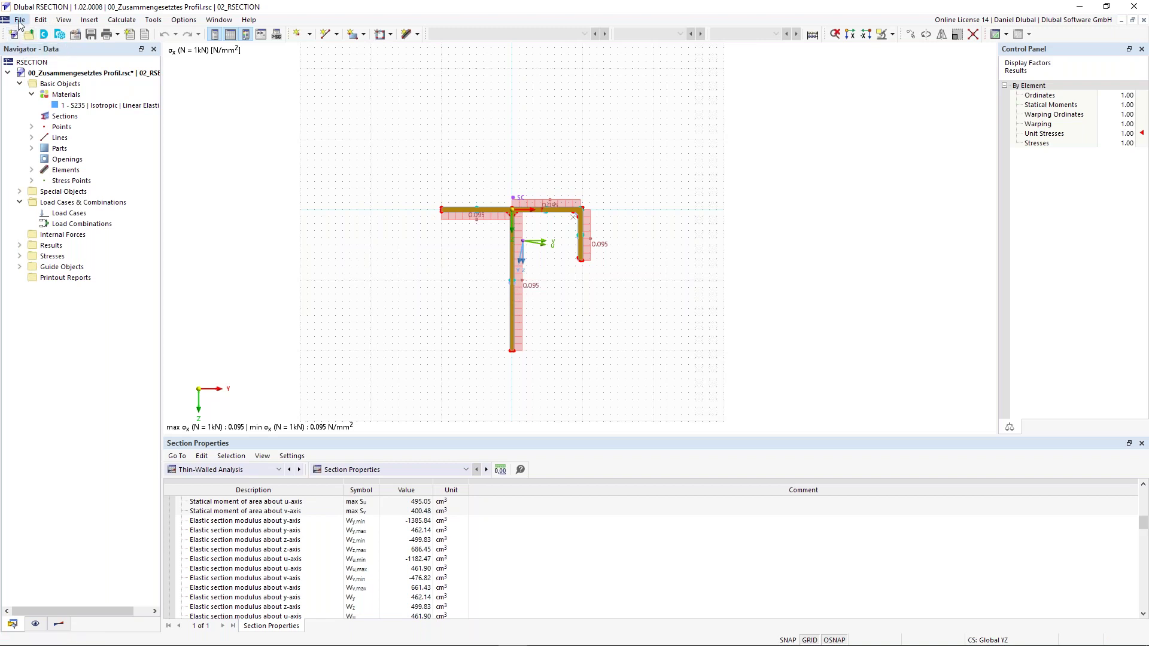
Start a new model named "Thin-Walled I-Profile" and keep it in the series Beispiele.
left_click(20, 20)
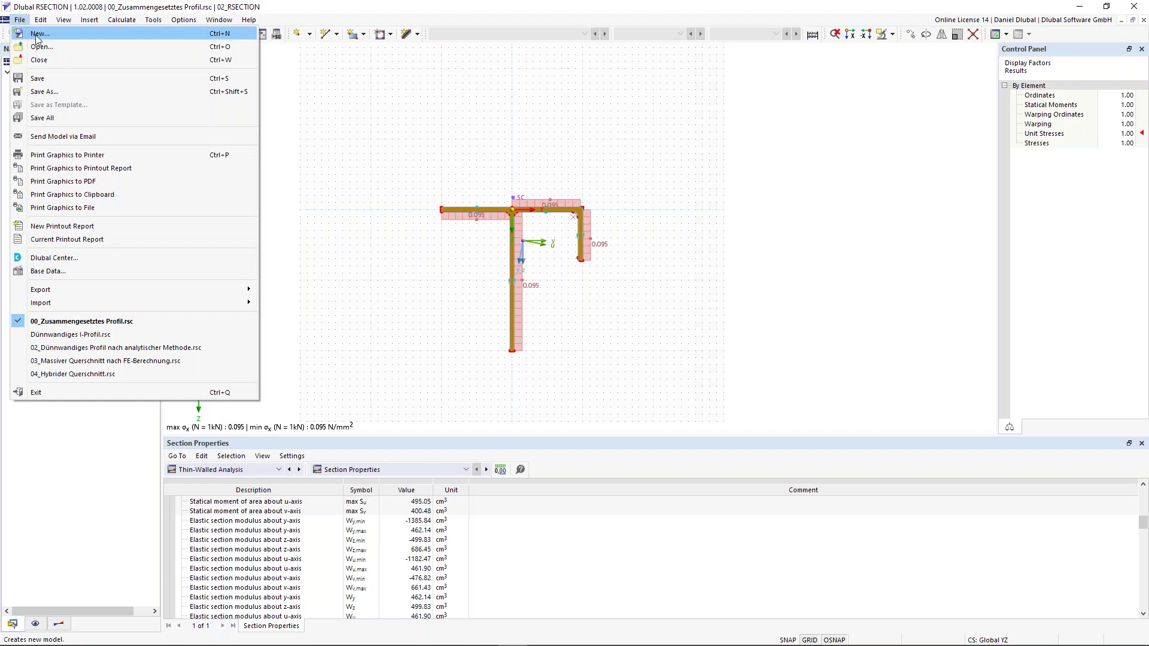
left_click(37, 34)
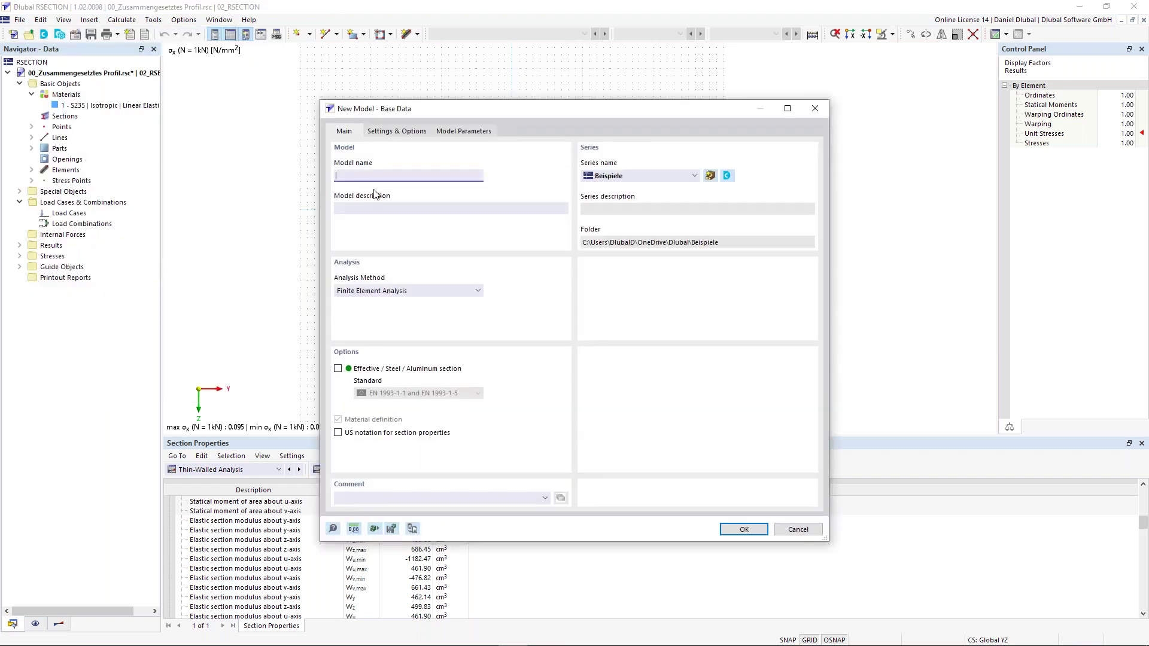
type("Thin-Walled I-Profile")
left_click(644, 176)
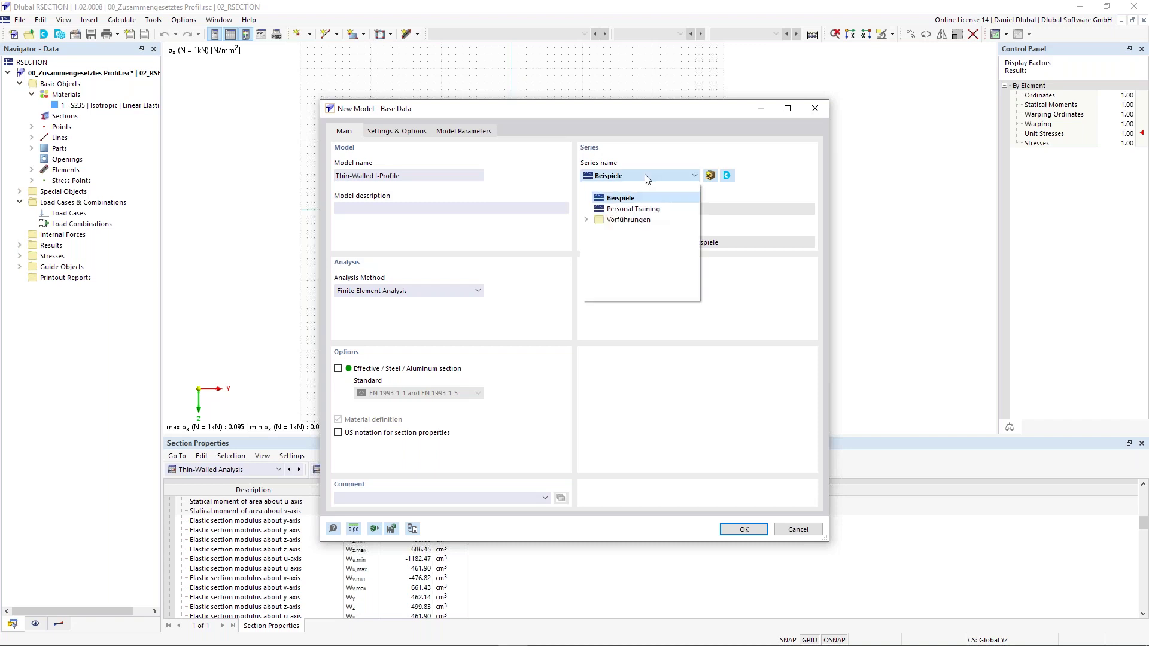
left_click(639, 178)
left_click(626, 180)
left_click(630, 175)
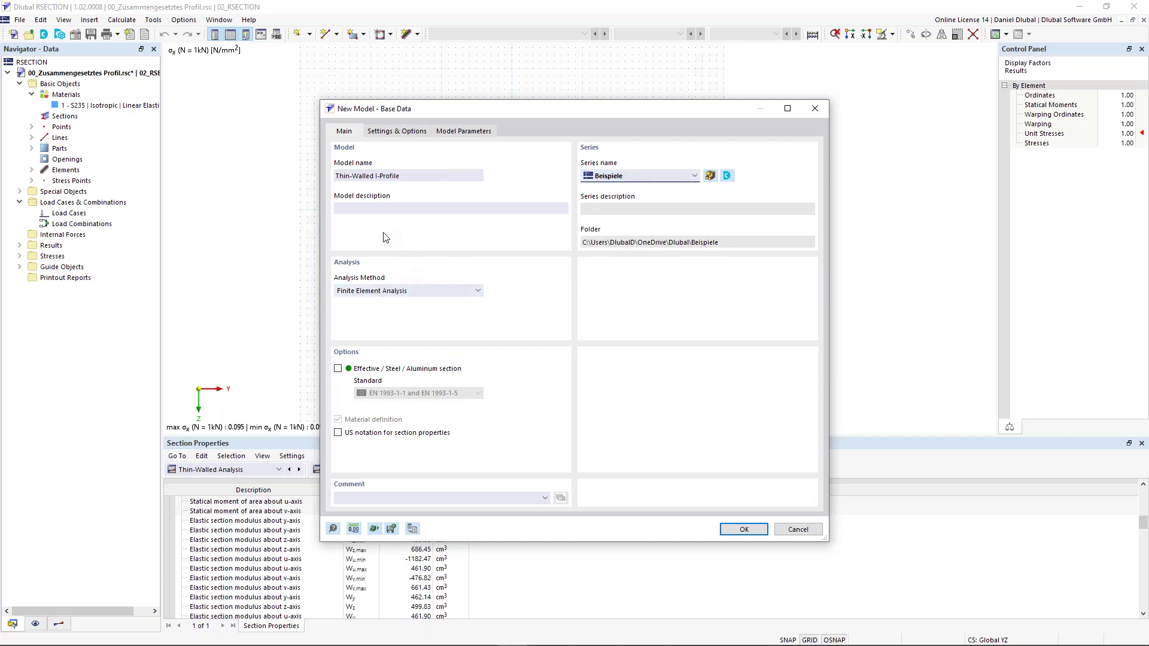
Set the analysis method to Thin-Walled Analysis and create the model with the remaining base data at their defaults.
left_click(400, 291)
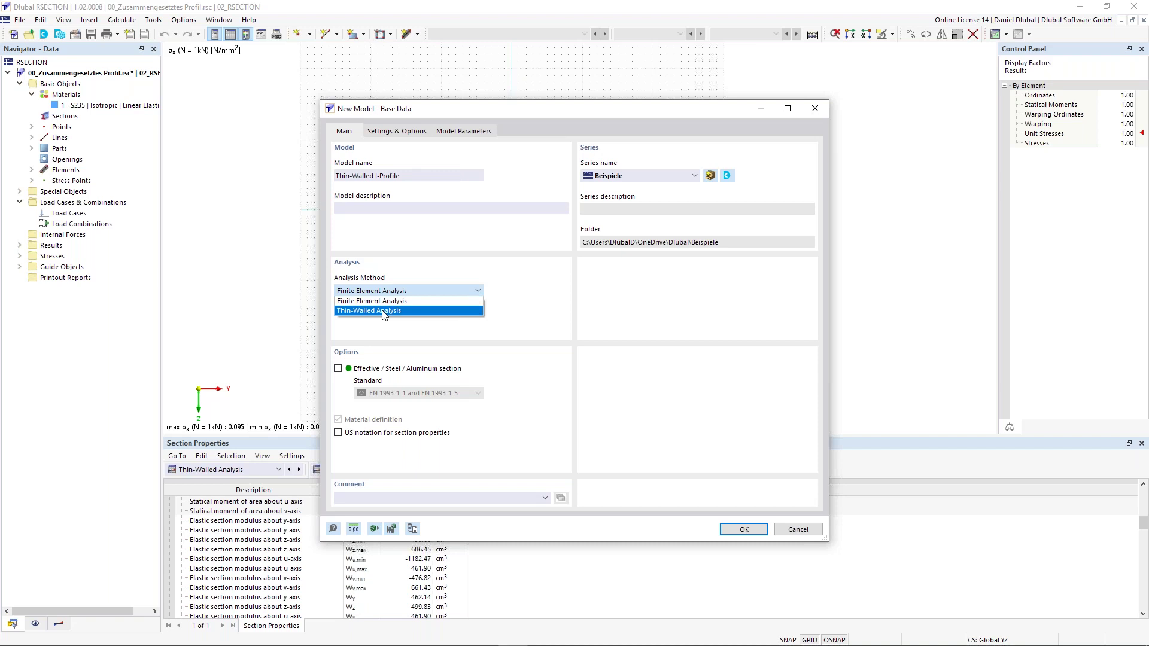
left_click(369, 311)
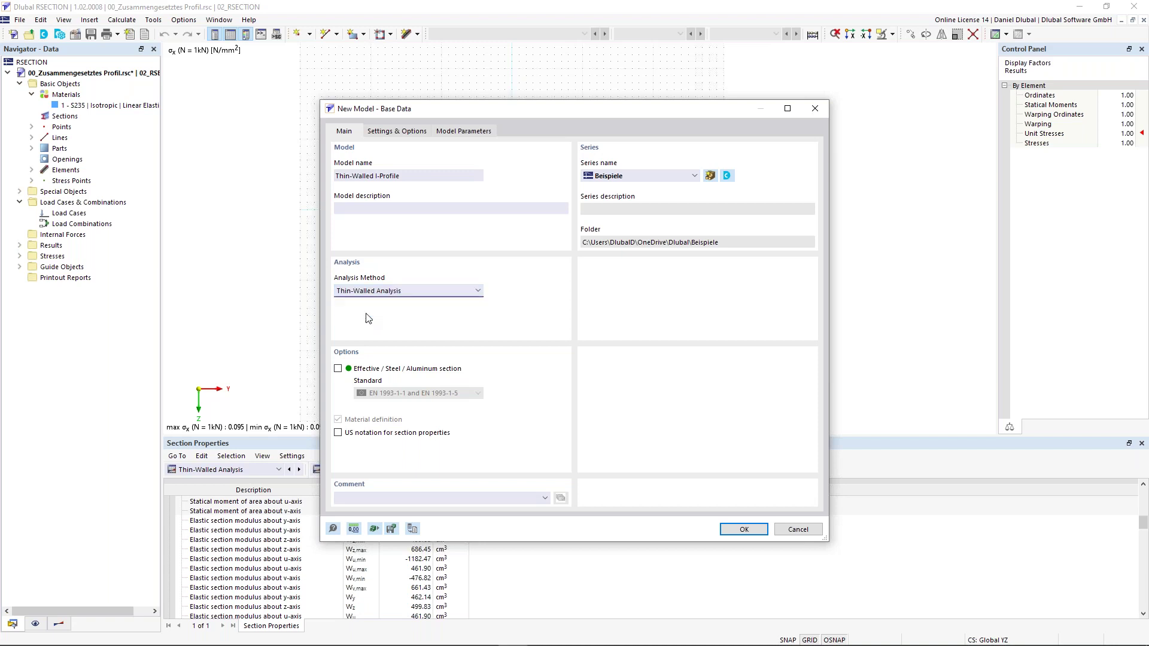
left_click(394, 292)
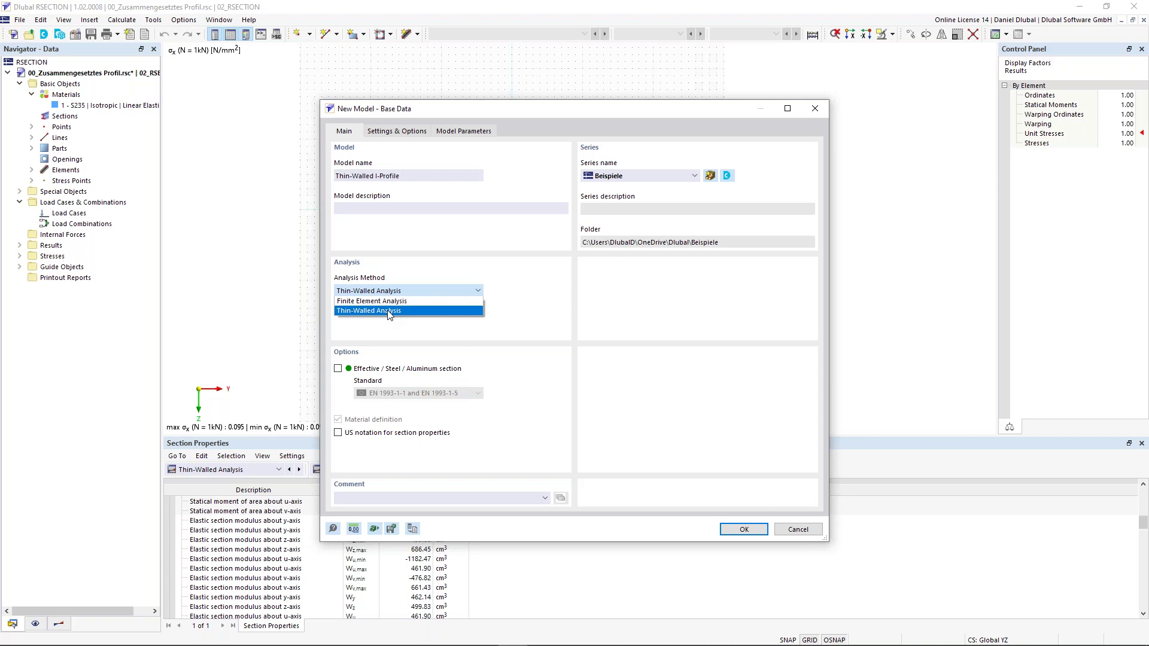
left_click(389, 315)
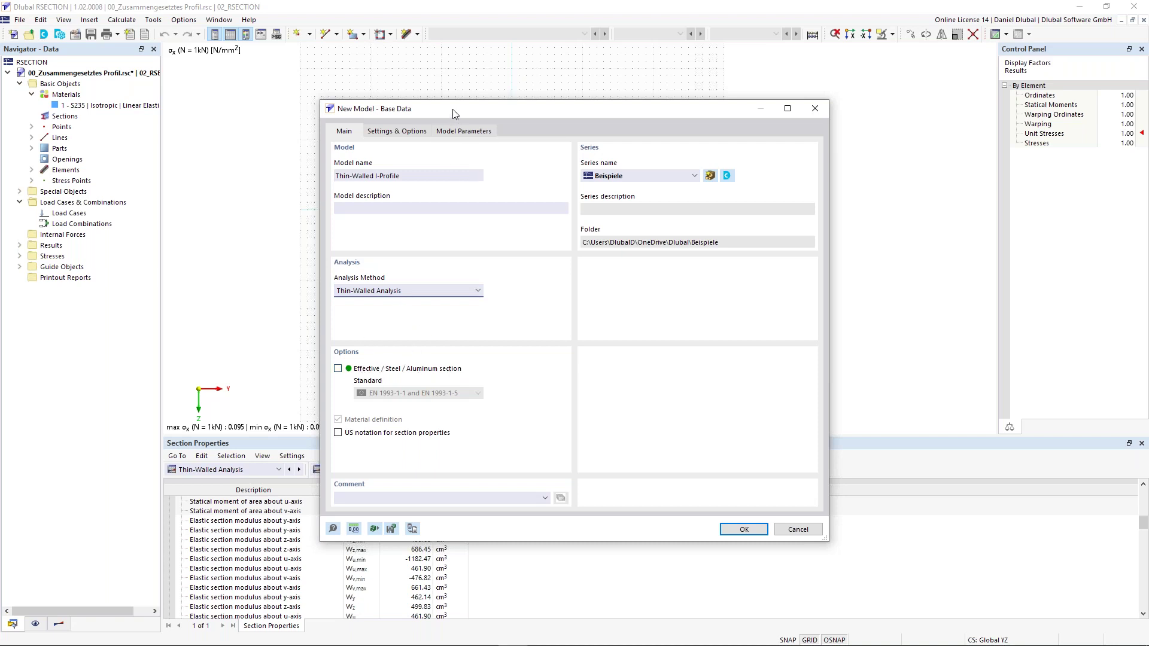
left_click_drag(458, 108, 429, 58)
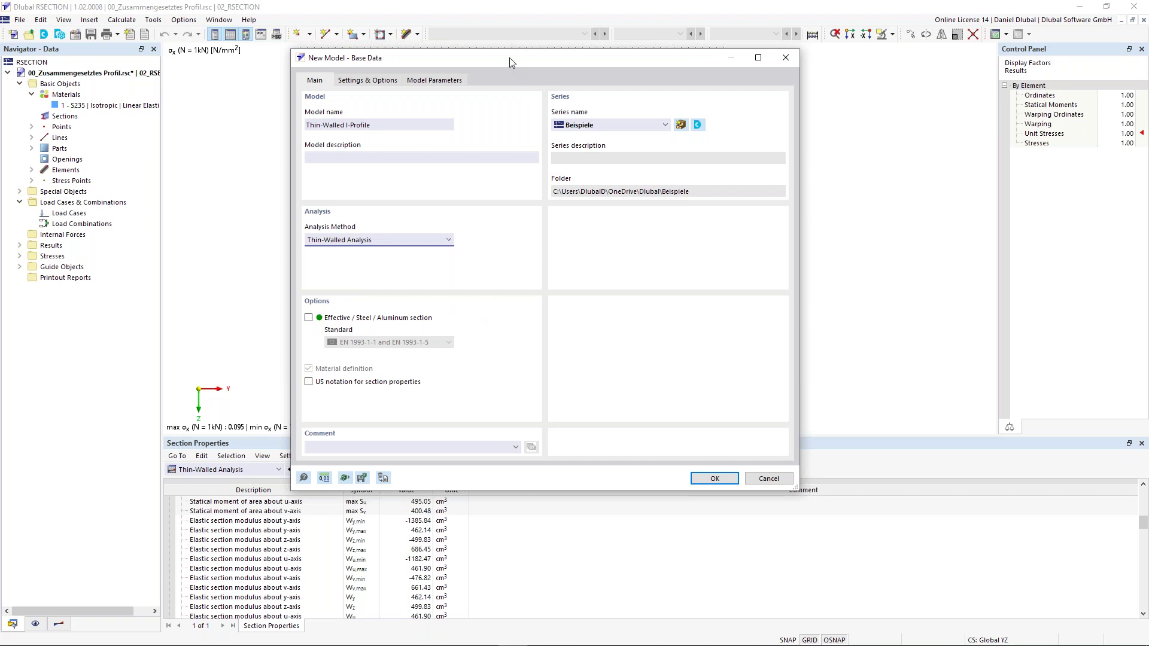
left_click_drag(509, 63, 510, 82)
left_click(717, 508)
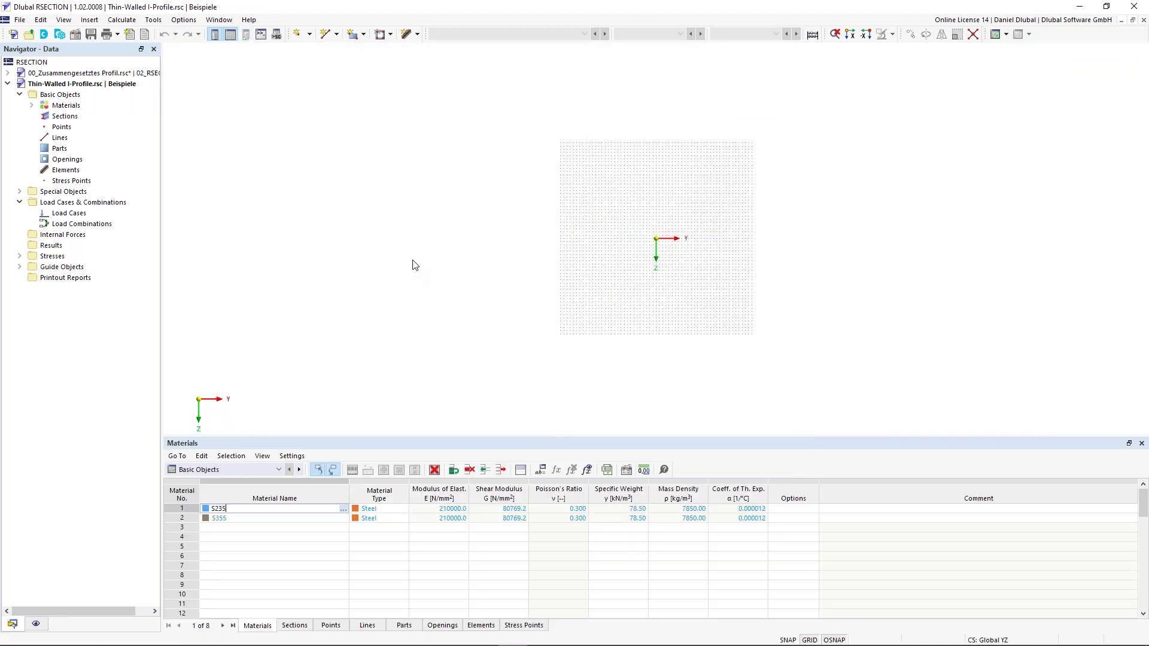
Start a new single-line element and check the materials available for it, keeping S235 selected.
scroll(672, 234, "up", 5)
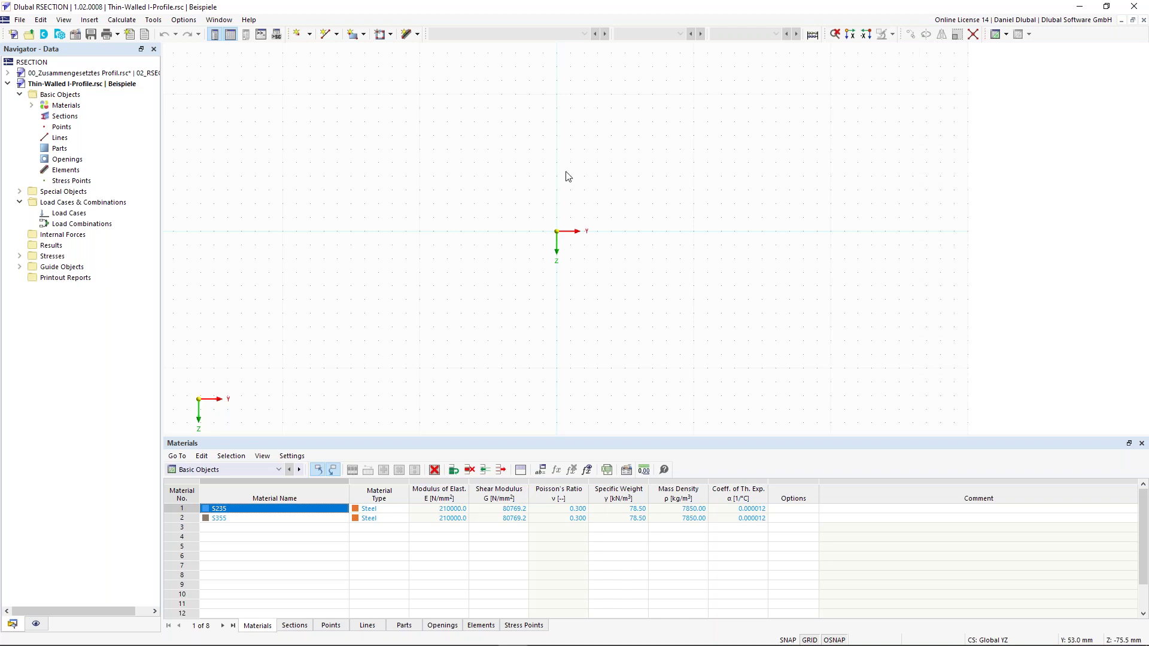
left_click(406, 37)
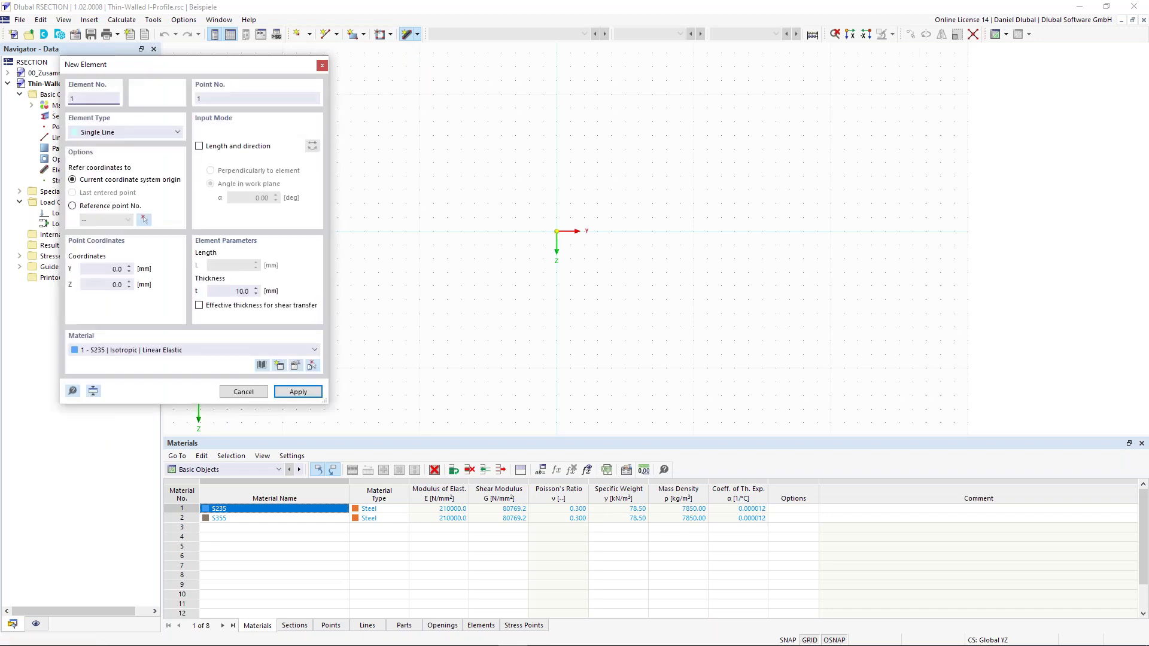
left_click(171, 349)
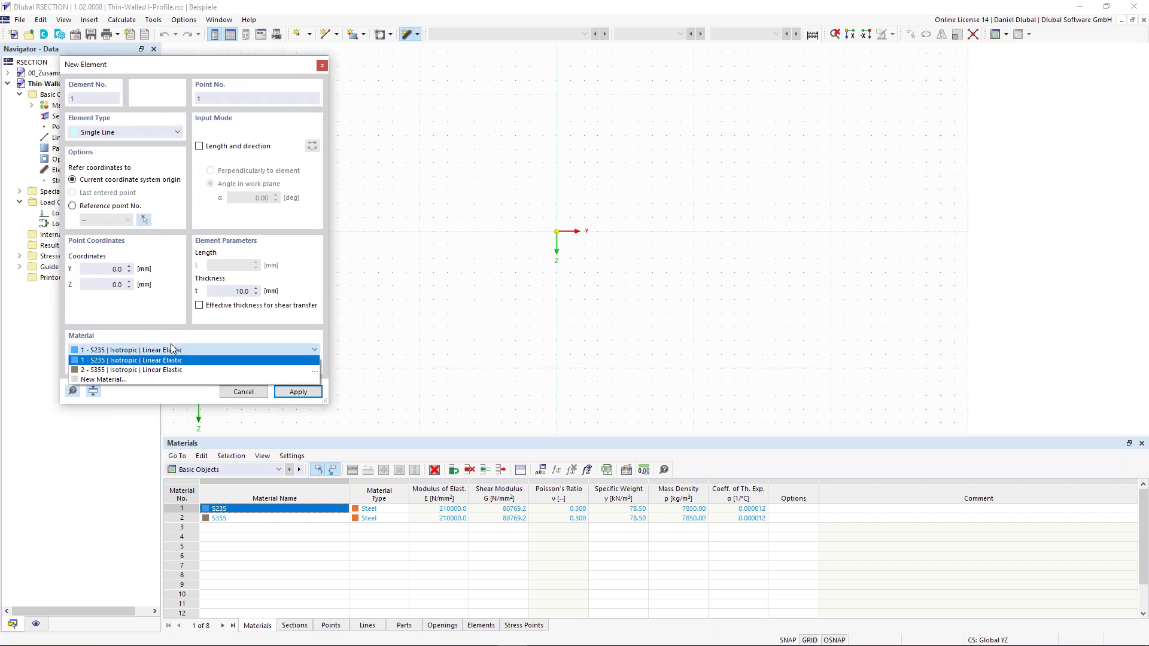
left_click(139, 359)
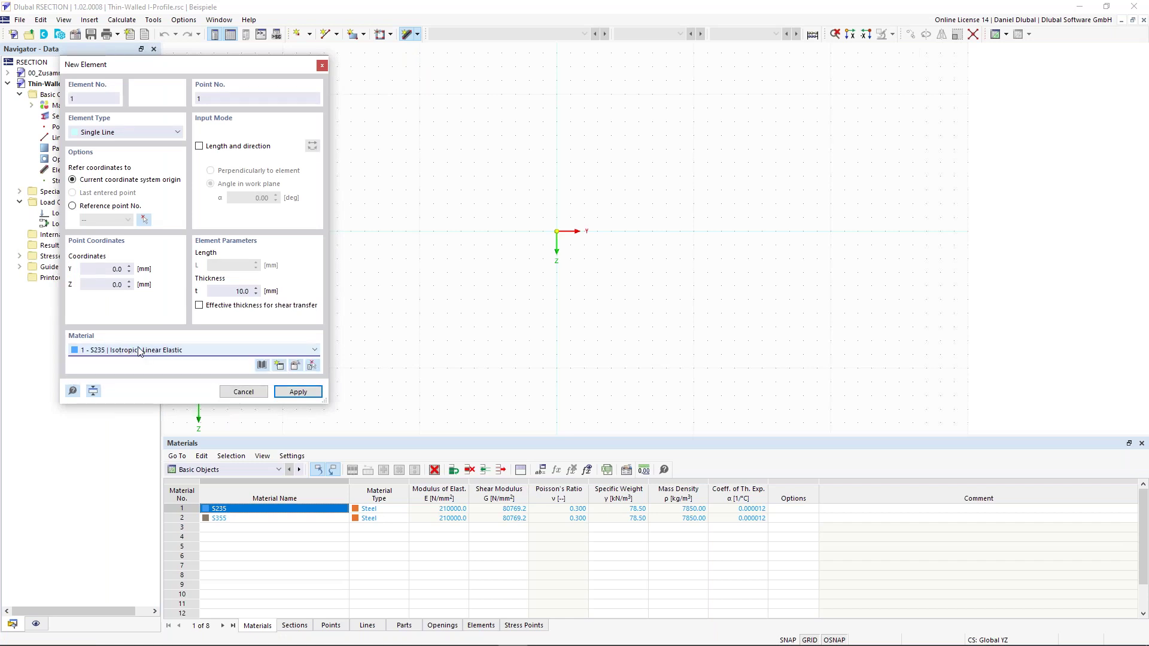
Search the material library for S355, view the Steel S series to EN 1993-1-1:2005-05, and leave without adding a material.
left_click(282, 368)
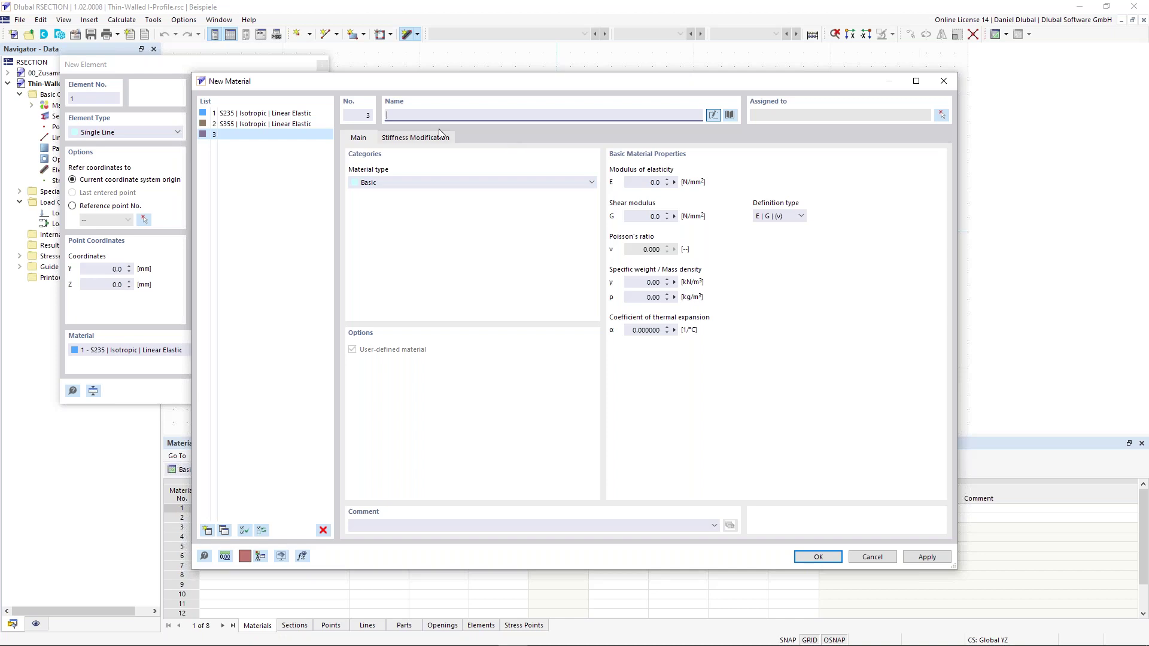
left_click(731, 115)
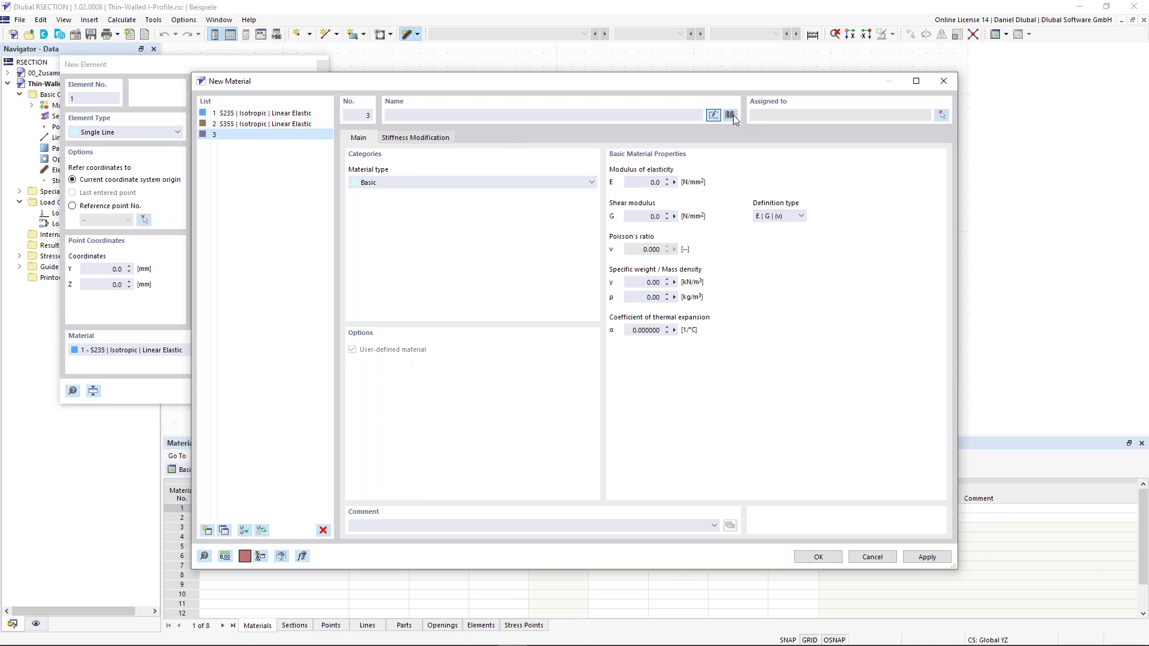
left_click(352, 539)
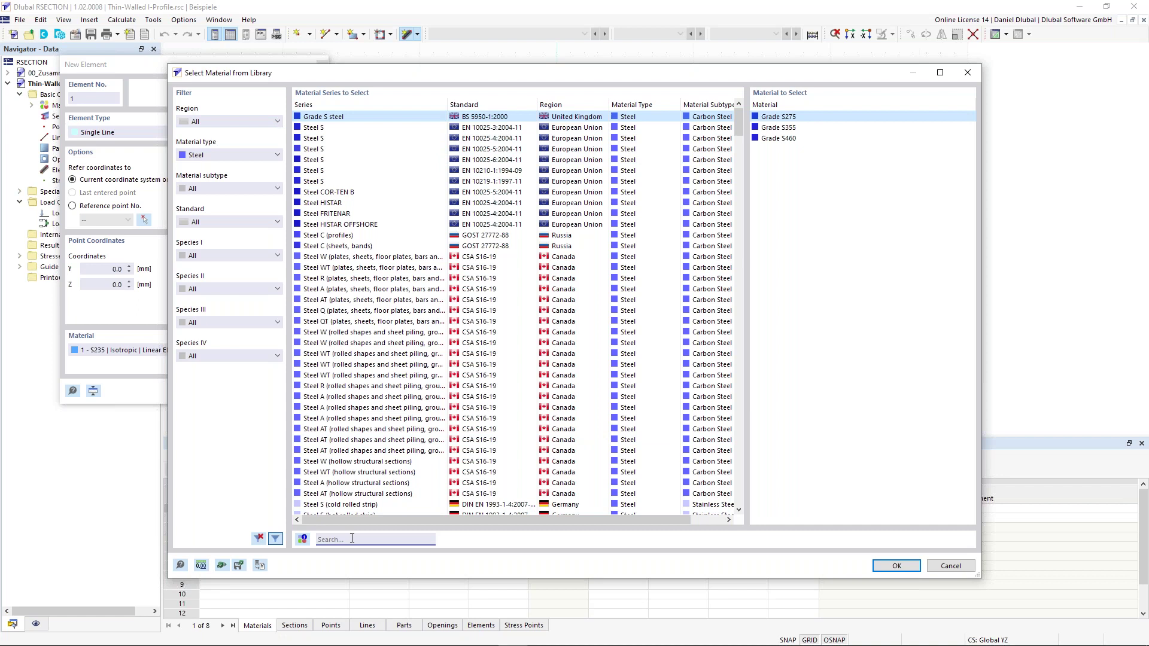
type("s3")
type("55")
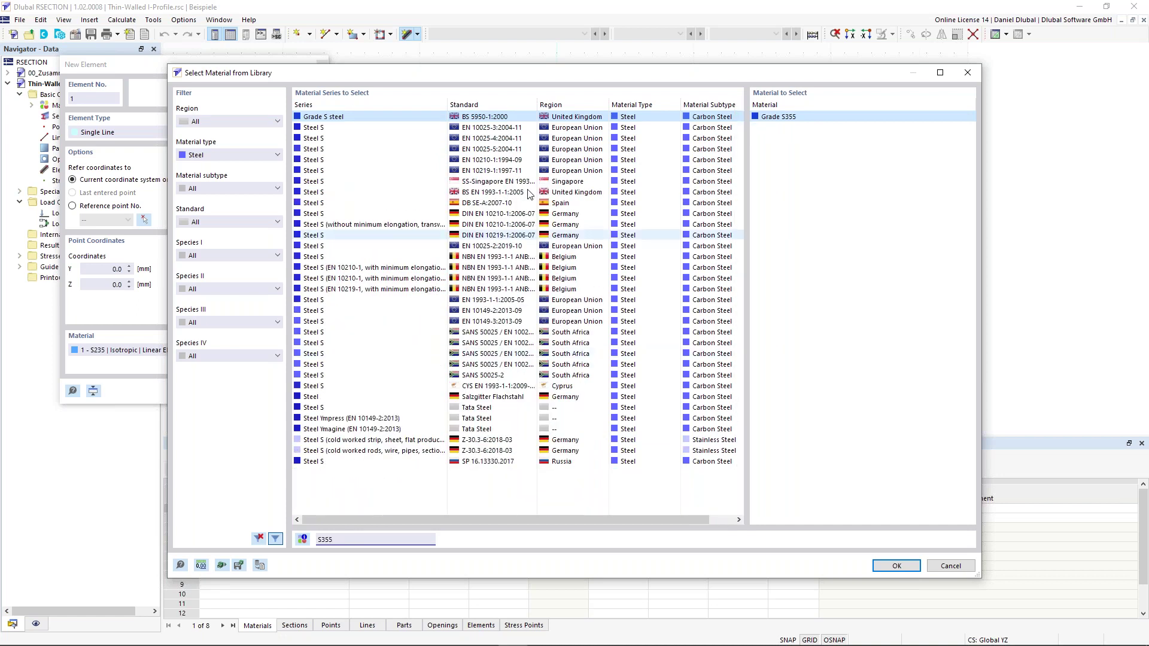
left_click(403, 300)
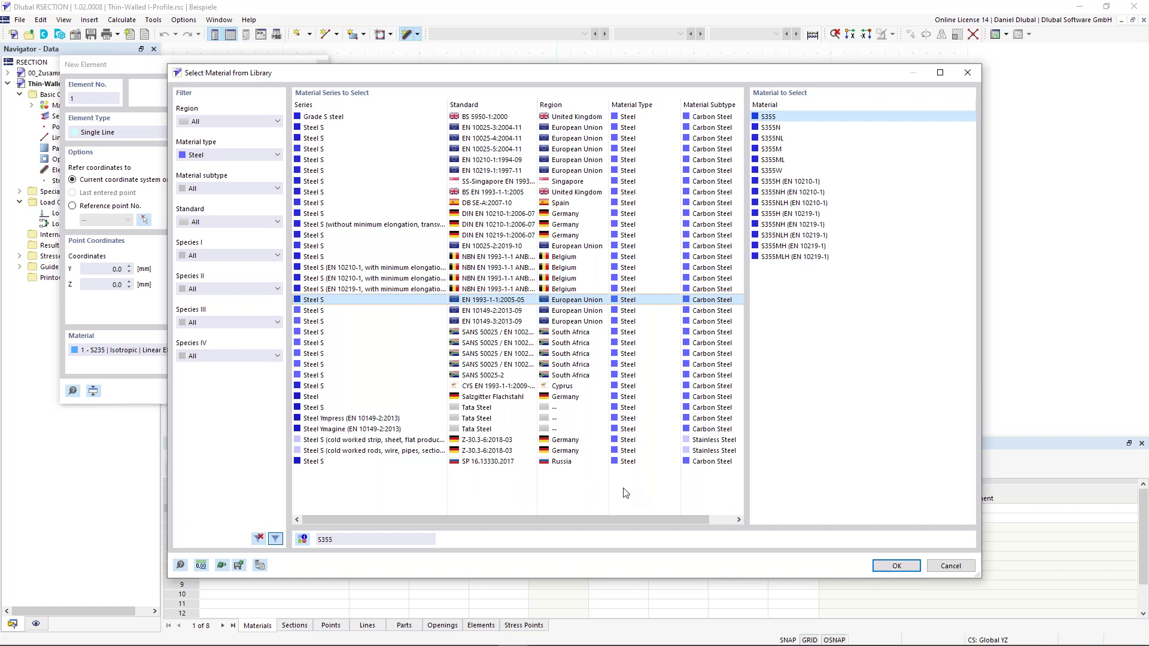
left_click(942, 568)
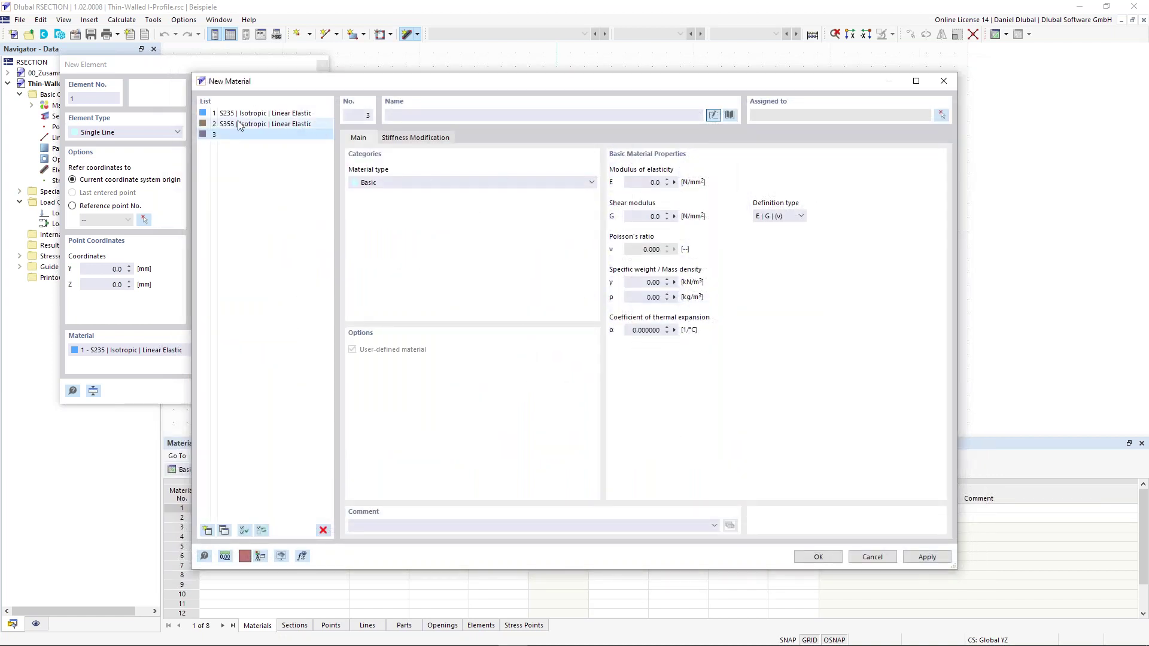
left_click(871, 558)
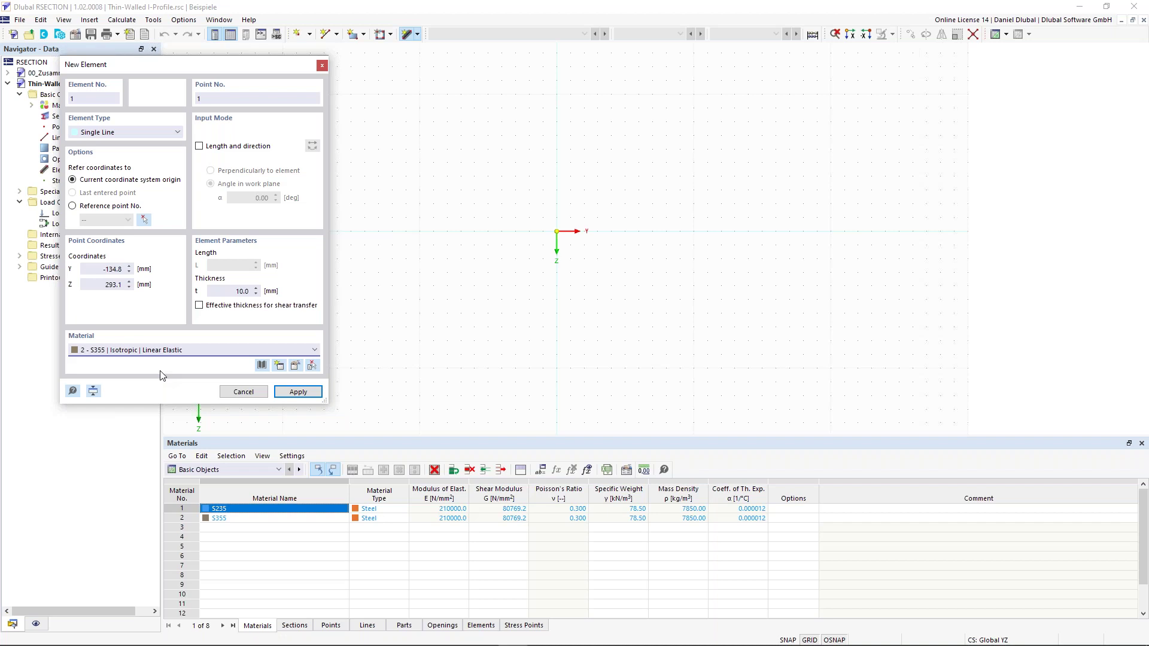
Place the bottom flange in S355 at the origin by length and direction, 150 mm long at 0° and 10.7 mm thick.
left_click(249, 147)
left_click(228, 265)
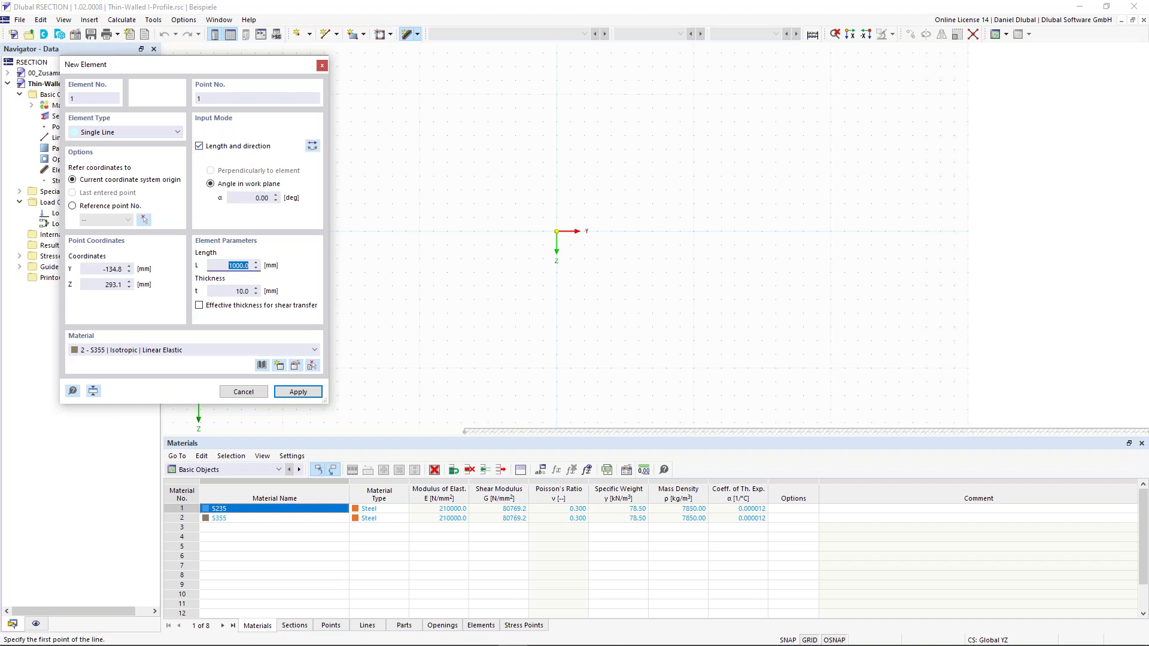
type("150")
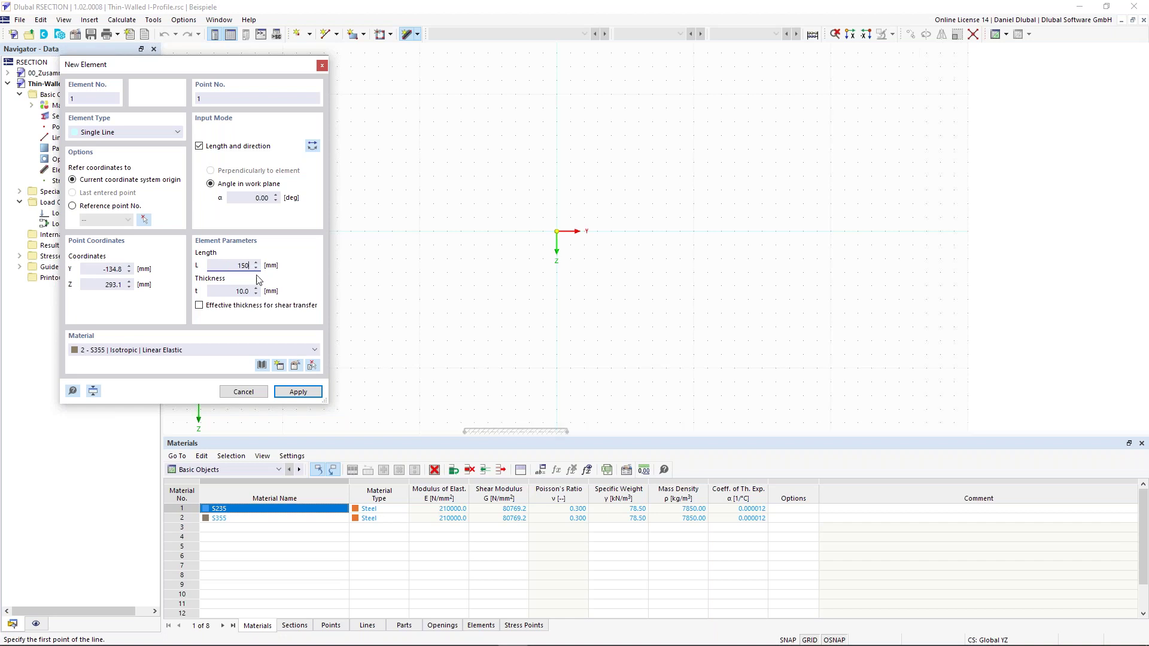
left_click(236, 292)
type("10,7")
key("shift+Tab")
scroll(597, 195, "up", 2)
scroll(539, 250, "up", 3)
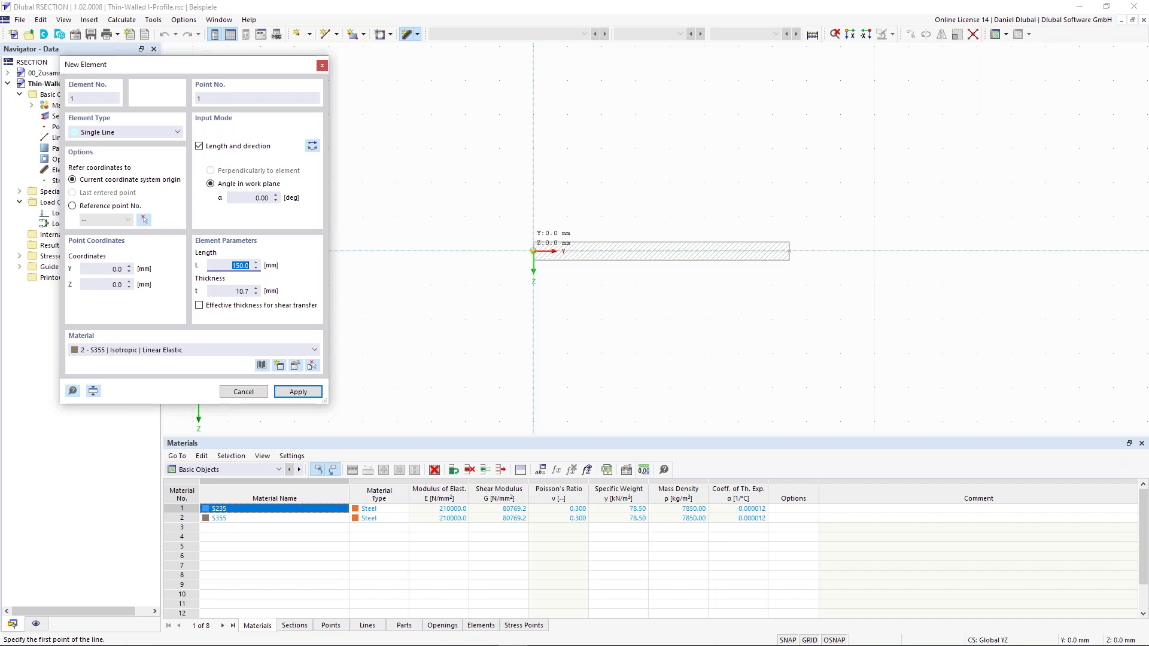
left_click(533, 250)
Add the vertical web, 289.3 mm long and 7.1 mm thick, upward from the midpoint of the bottom flange.
scroll(662, 166, "down", 1)
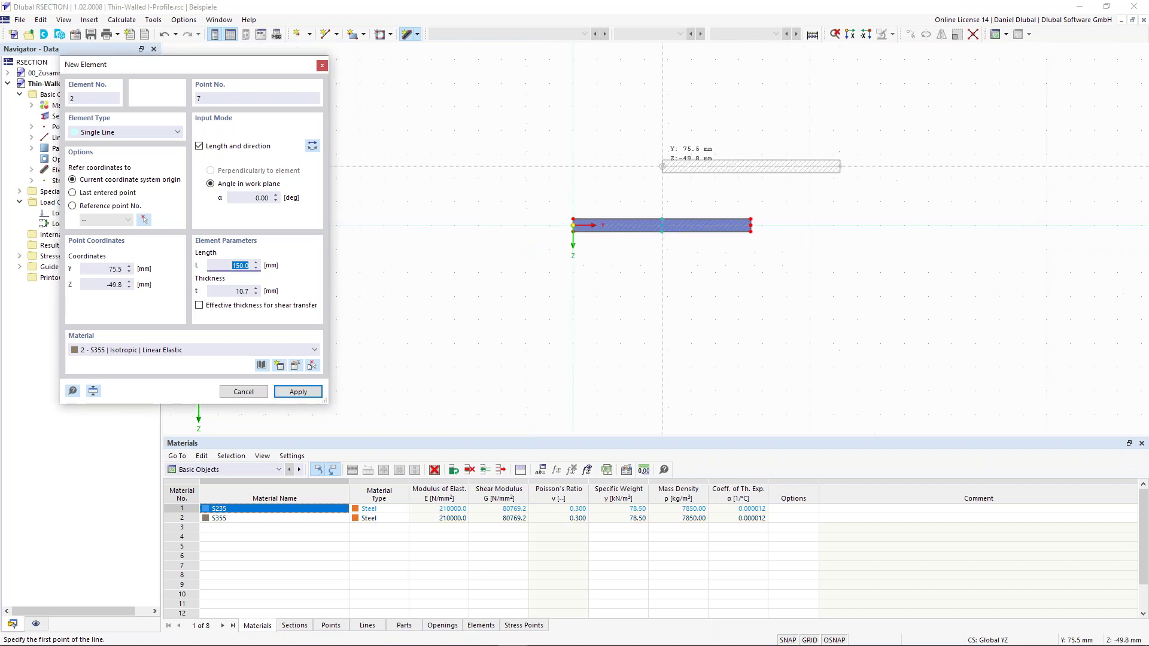
scroll(663, 165, "down", 2)
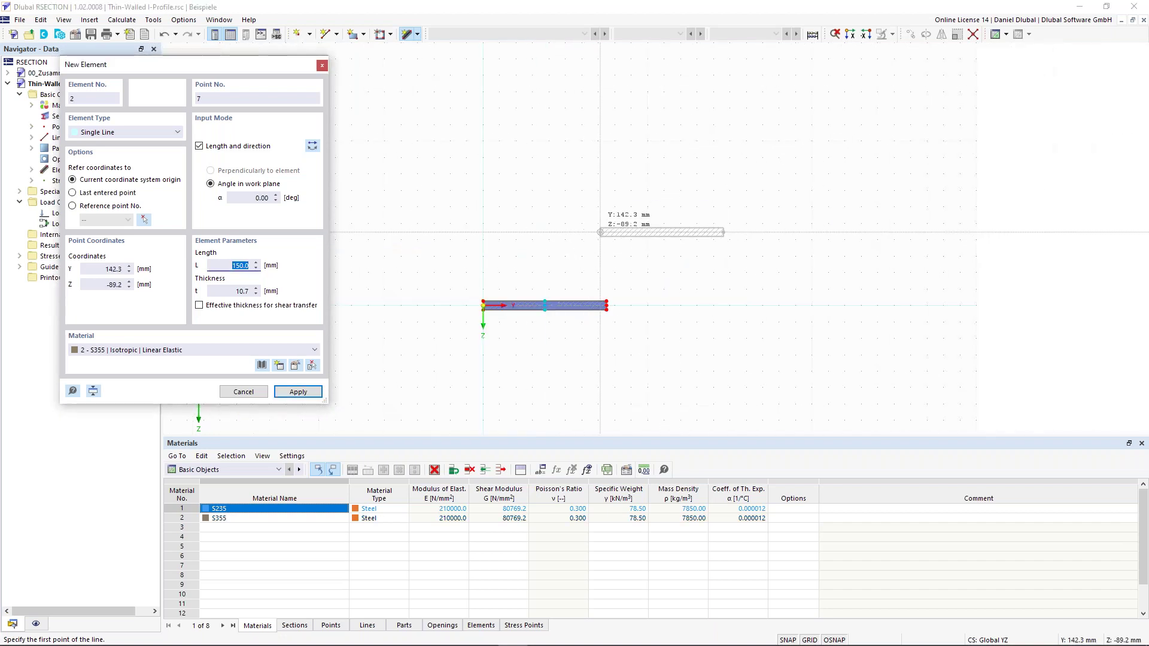
scroll(562, 255, "up", 1)
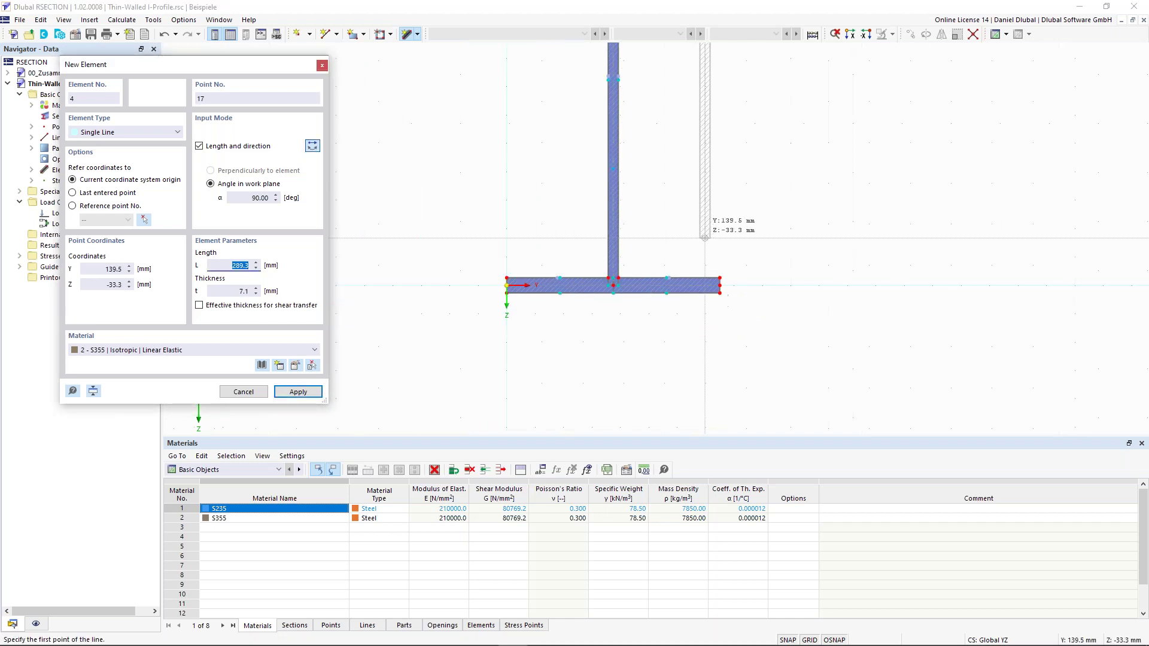
Add the top flange as two opposite 75 mm long, 10.7 mm thick halves starting from the web's upper end.
scroll(678, 191, "down", 4)
scroll(676, 183, "up", 3)
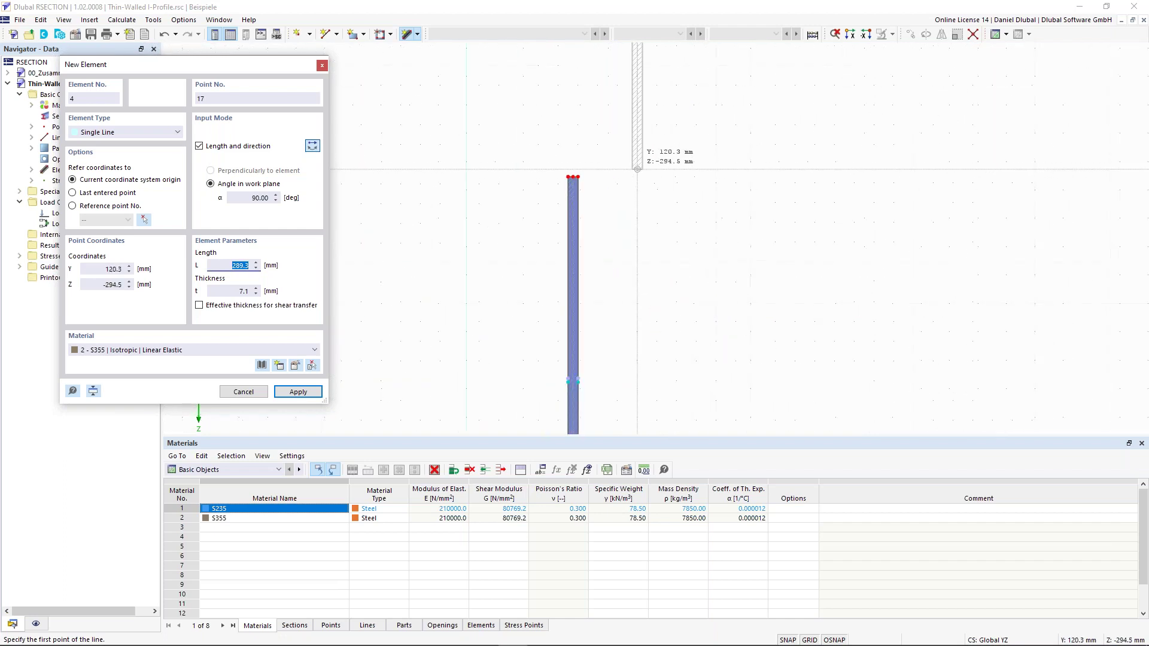
scroll(584, 177, "up", 2)
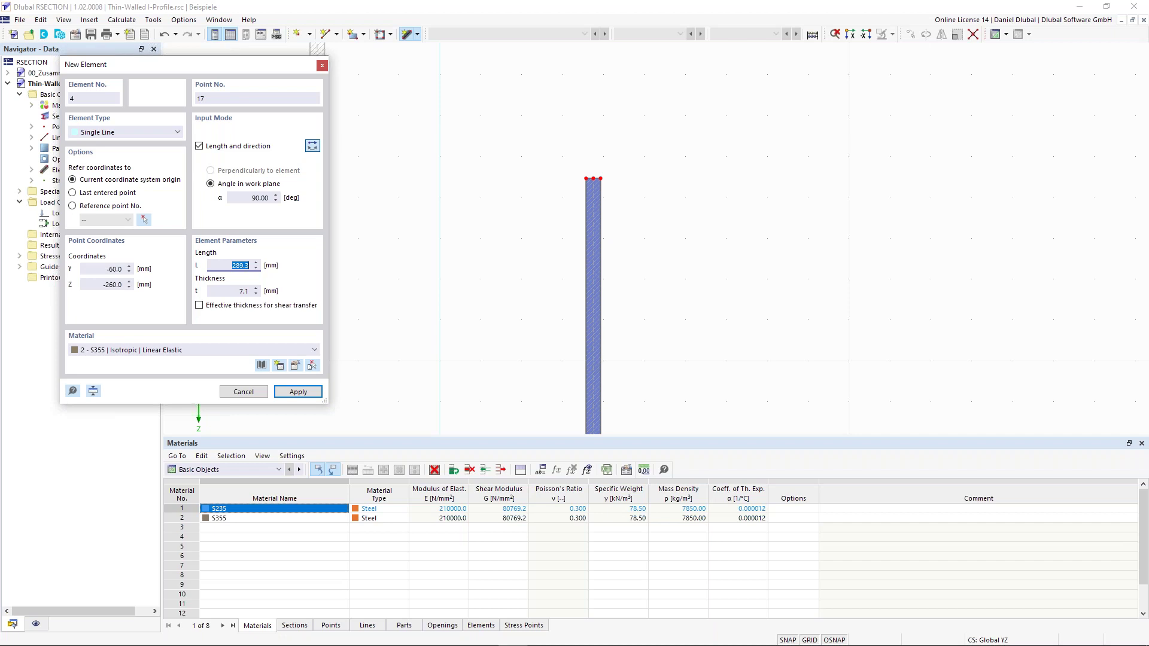
type("75")
key("Tab")
type("10.7")
key("shift+Tab")
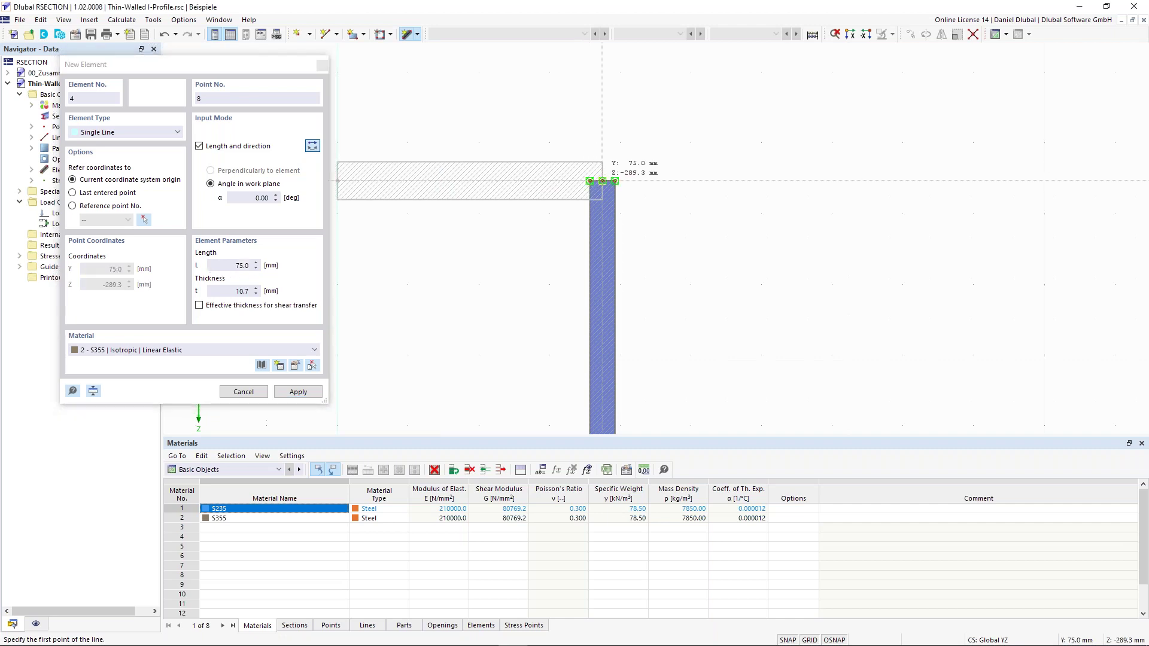
left_click(602, 181)
left_click(312, 147)
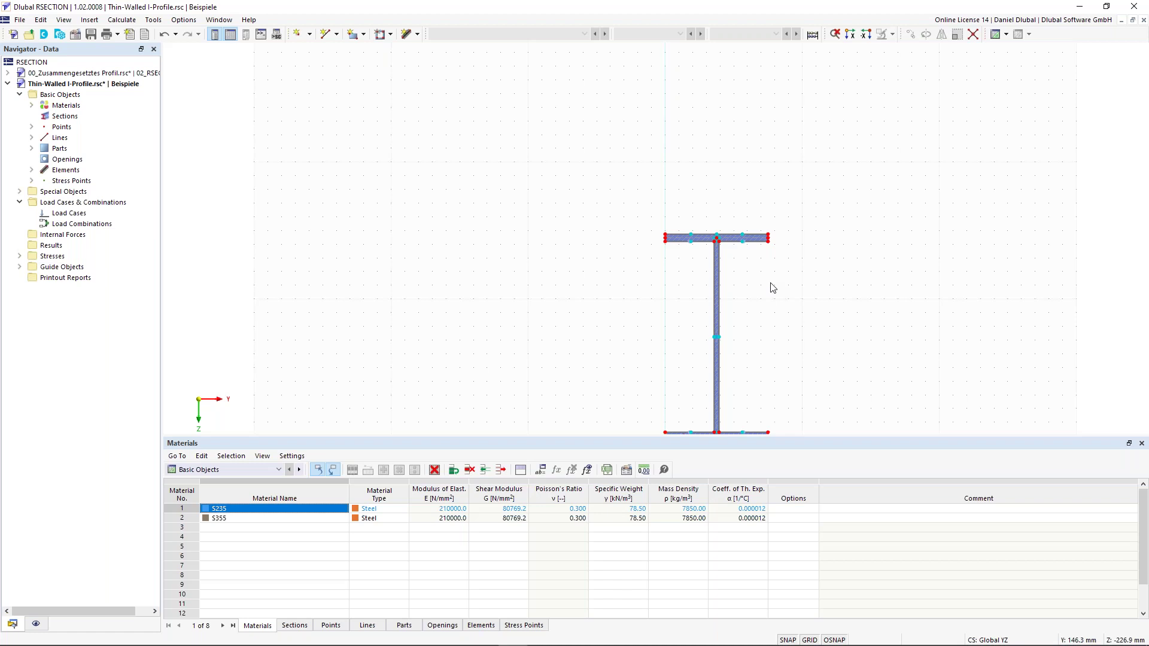
Calculate the completed I-section and check its sectional area in the Thin-Walled Analysis section properties.
middle_click_drag(637, 357, 444, 265)
scroll(445, 265, "up", 1)
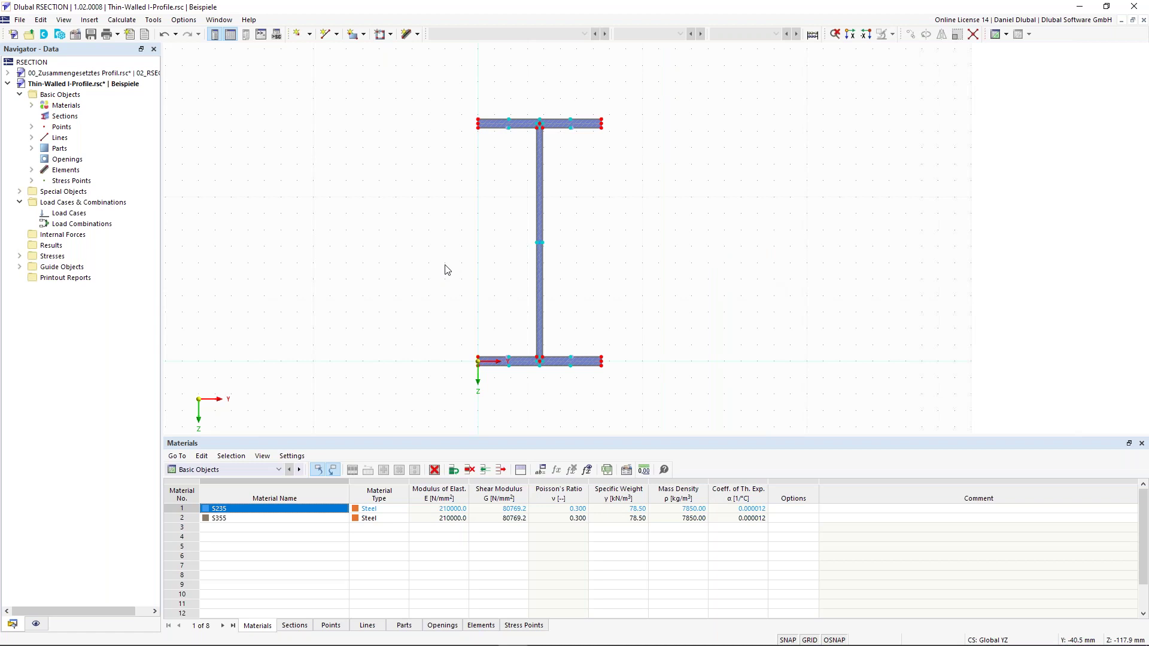
scroll(329, 296, "up", 1)
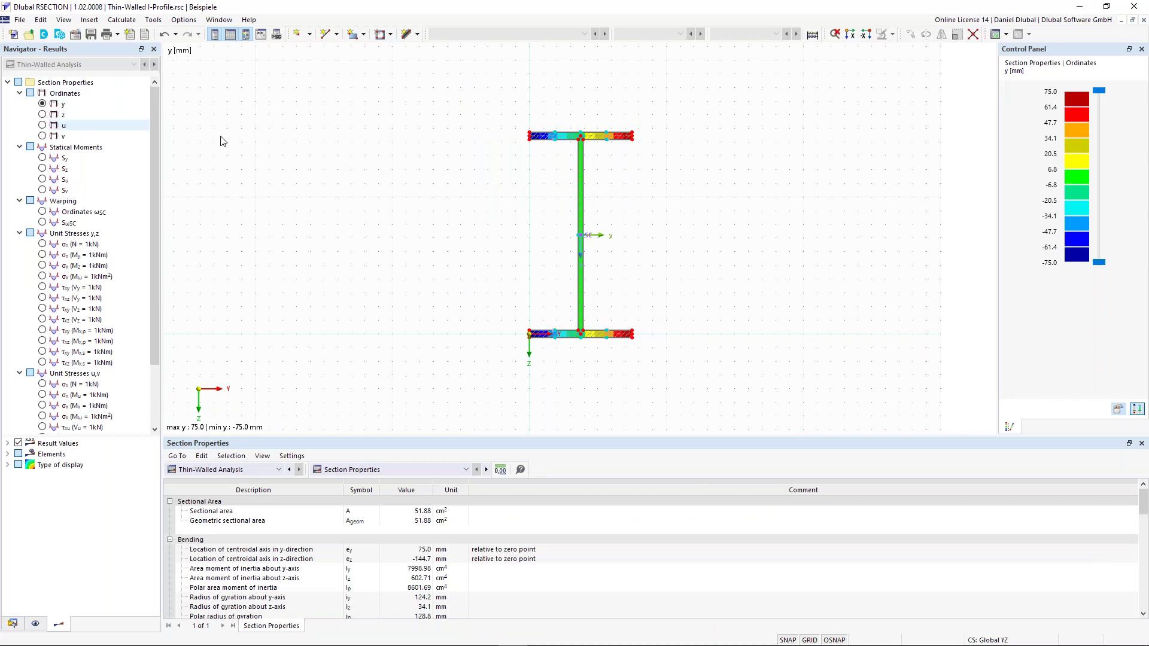
scroll(652, 247, "up", 1)
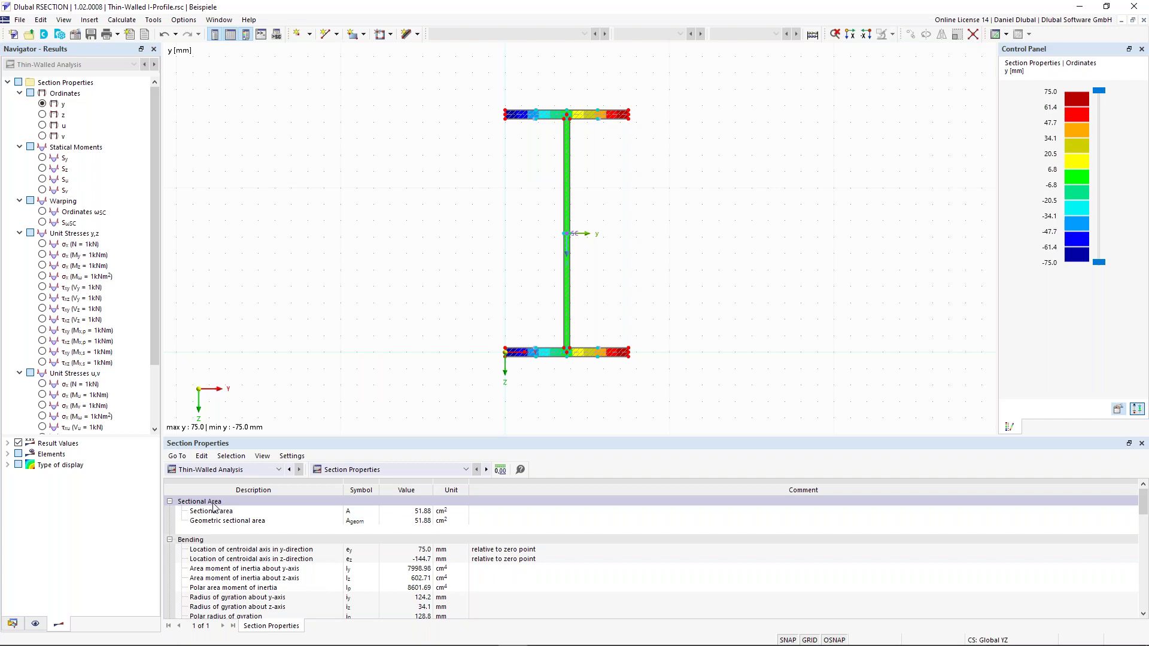
left_click(421, 513)
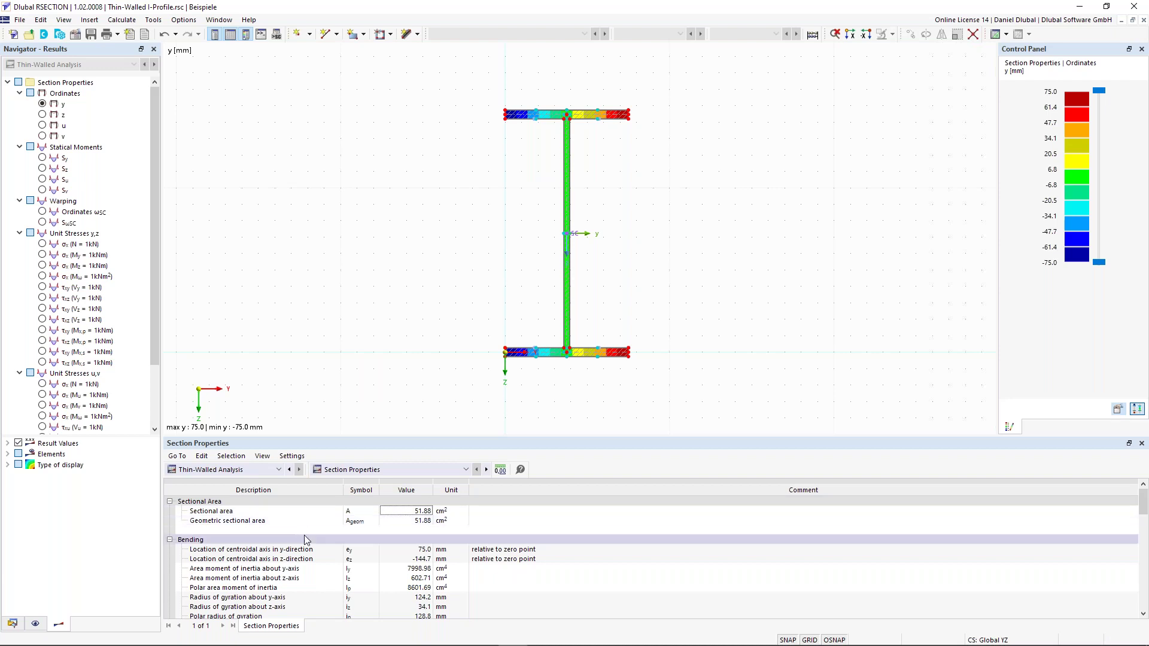
Examine the centroidal axis locations, area moments of inertia and other bending properties, comparing them with the centroid on the I-section.
scroll(307, 540, "down", 1)
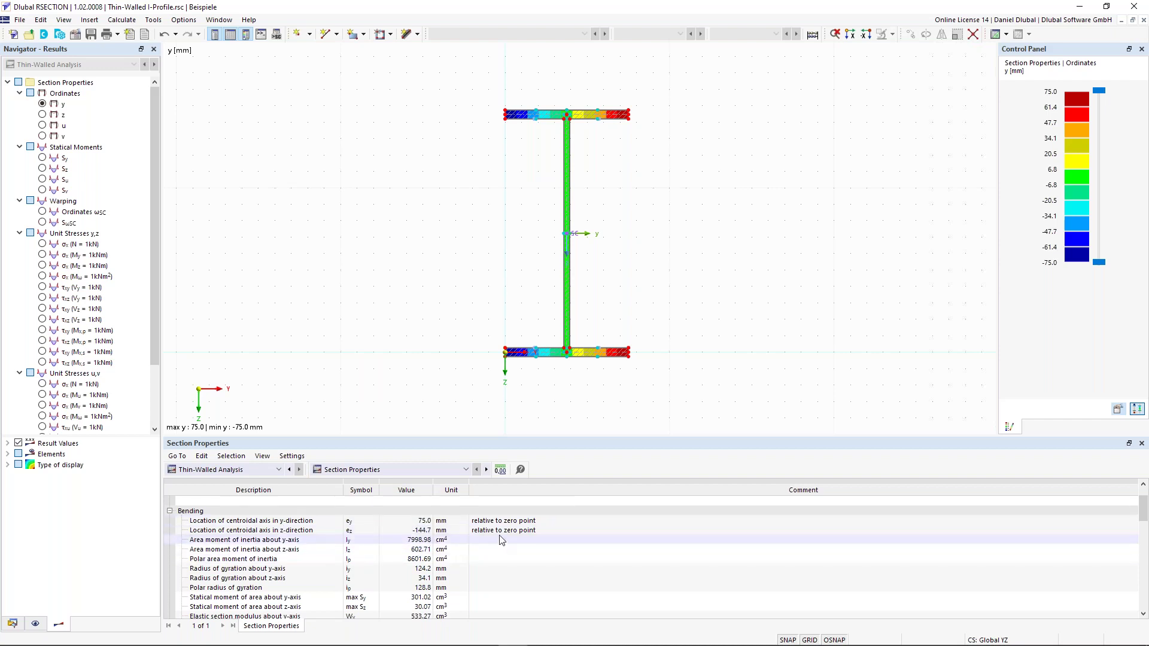
scroll(544, 367, "up", 1)
scroll(544, 367, "up", 1)
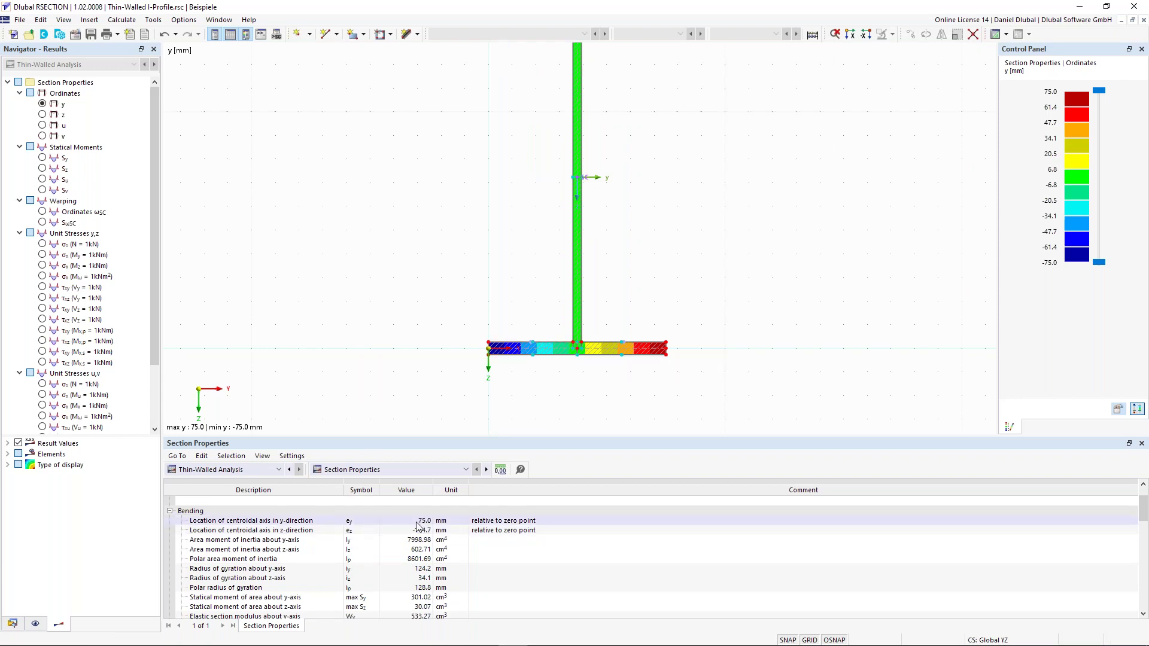
scroll(557, 193, "down", 2)
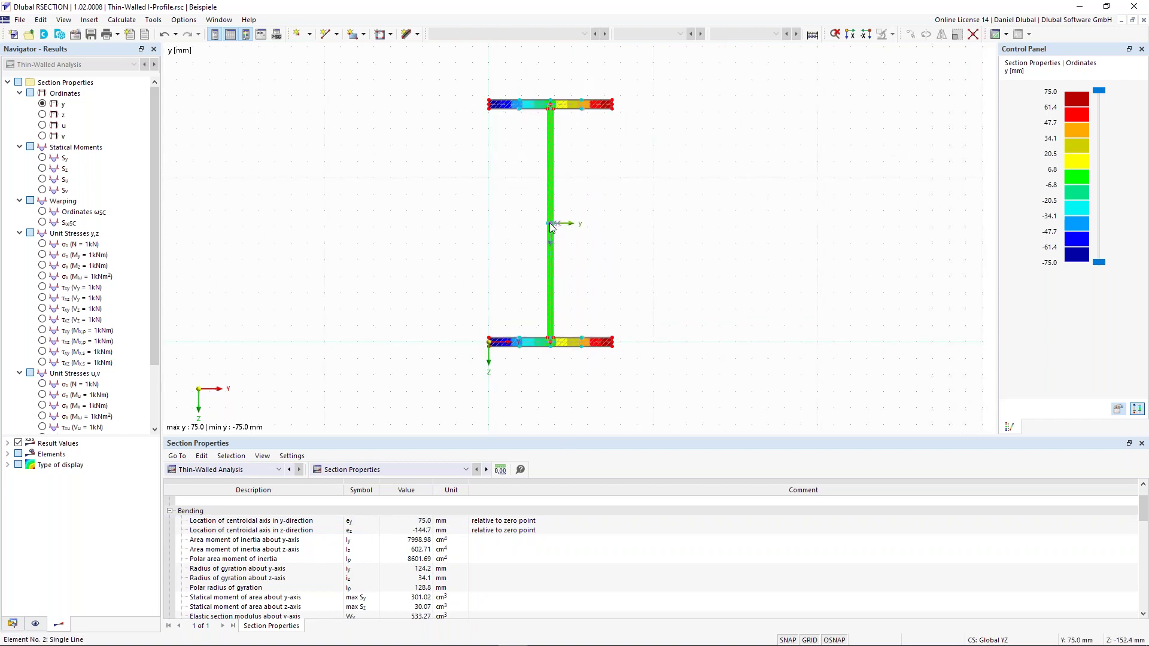
scroll(556, 228, "up", 1)
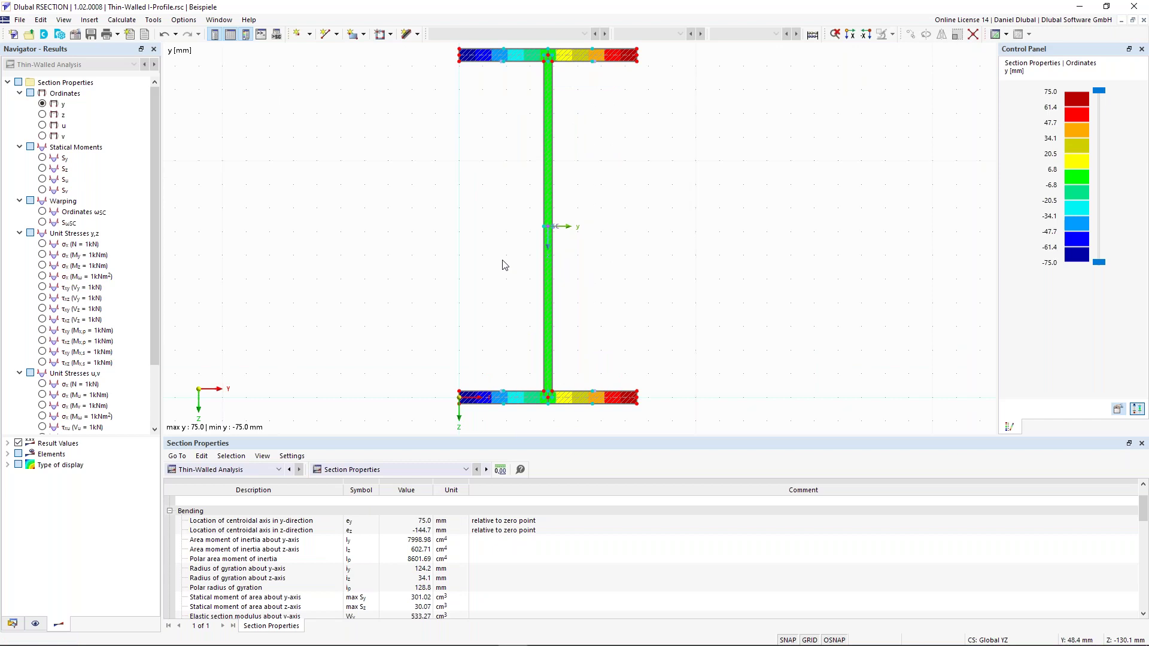
scroll(497, 277, "down", 1)
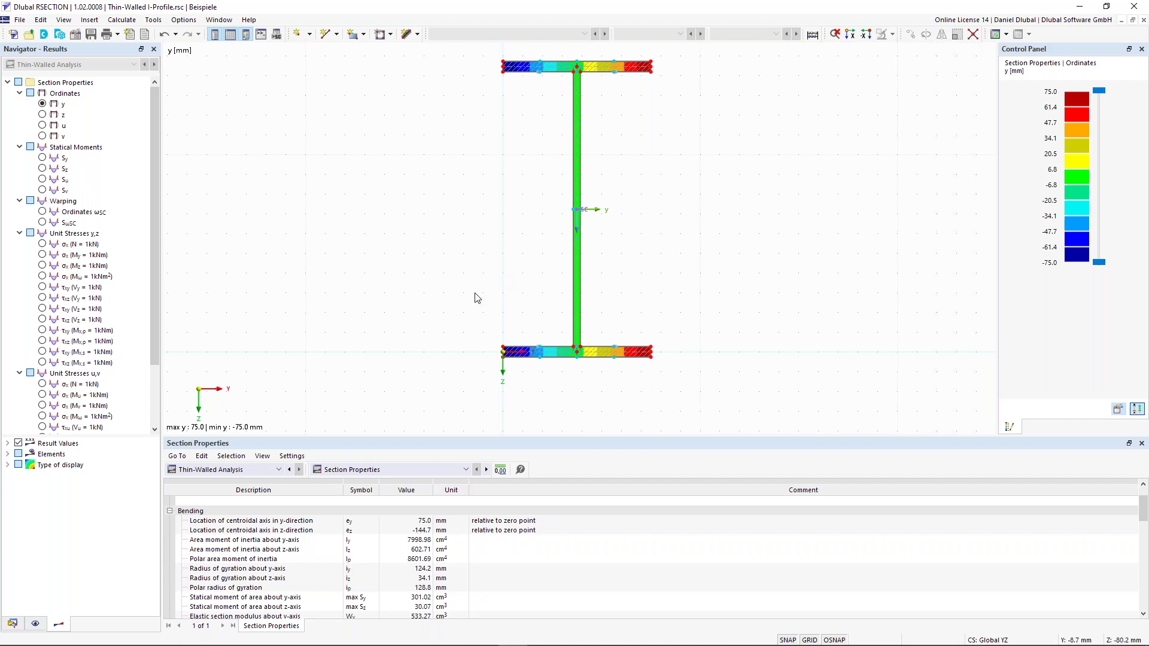
scroll(290, 595, "down", 1)
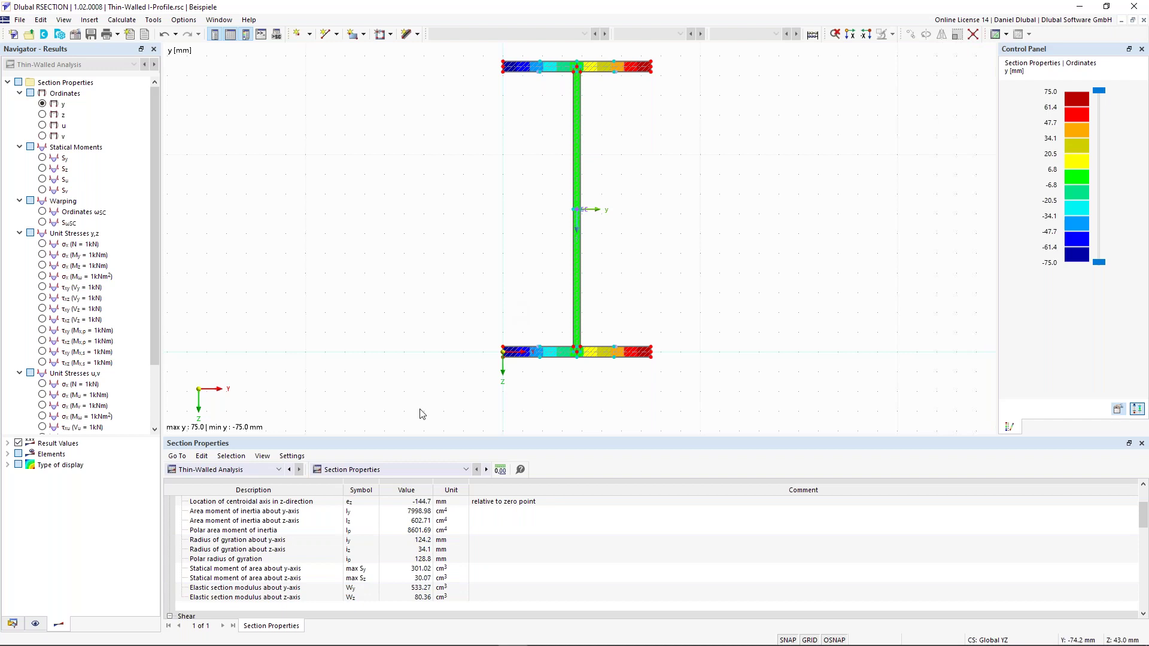
Examine the elastic section moduli and shear areas, and inspect the centroid and shear center on the web.
scroll(349, 525, "down", 1)
scroll(211, 578, "down", 1)
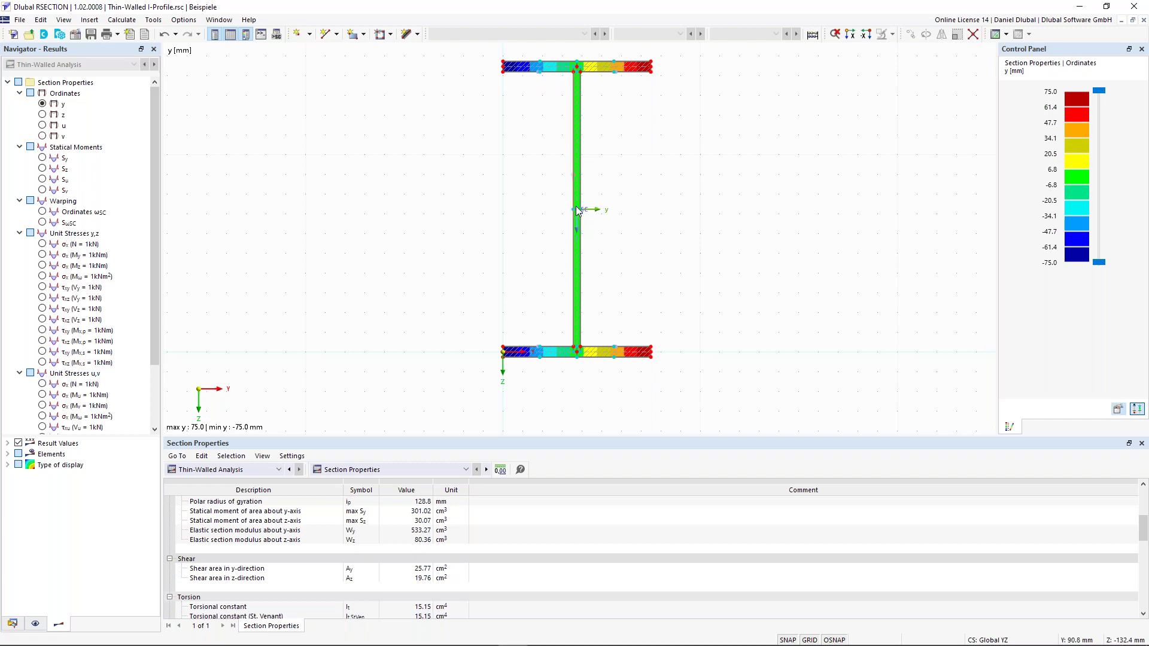
scroll(576, 210, "up", 1)
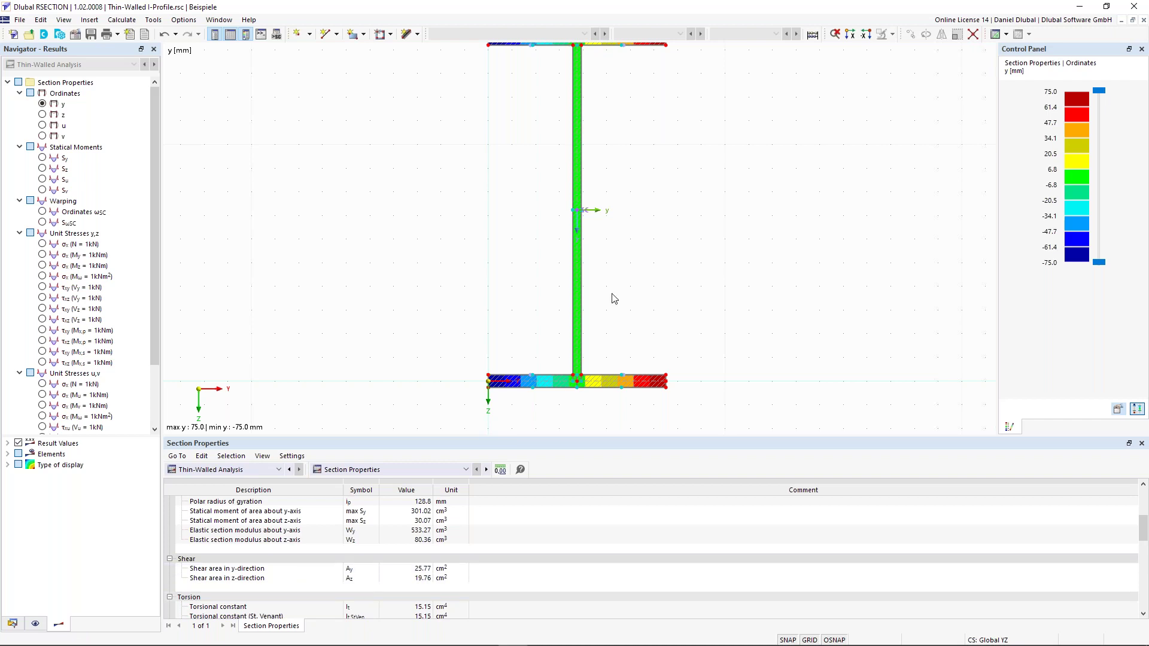
mouse_move(580, 210)
scroll(532, 308, "down", 1)
middle_click_drag(490, 241, 466, 268)
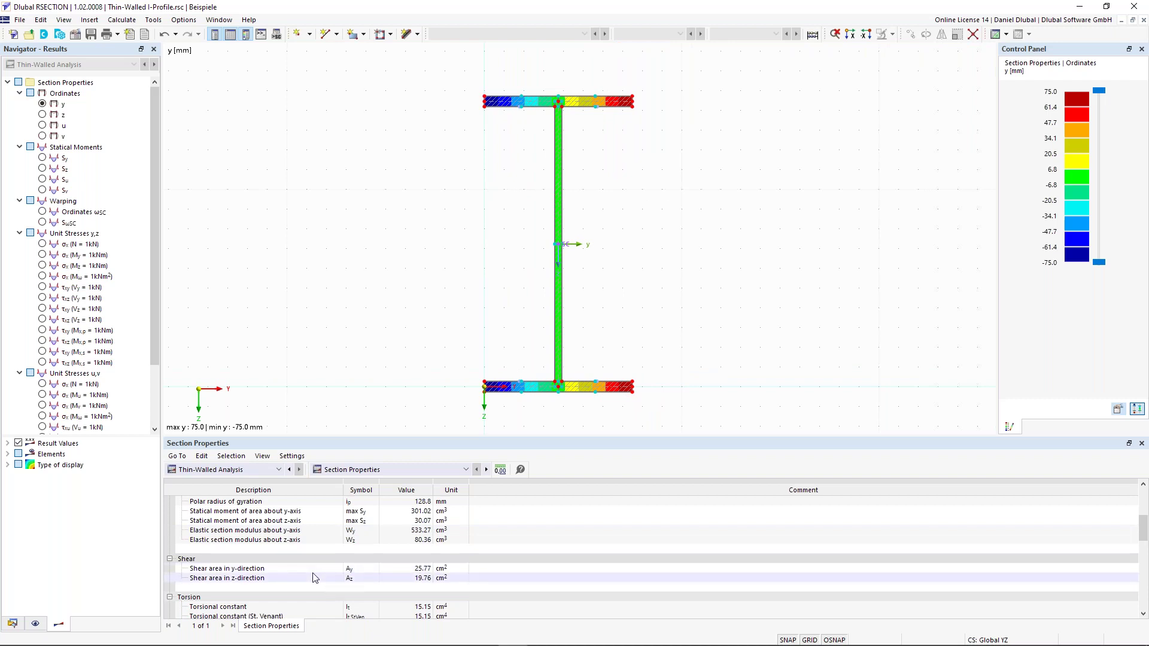
Examine the torsion, warping and plasticity properties, highlighting the plastic limiting bending moments about the y- and z-axes.
scroll(312, 575, "down", 2)
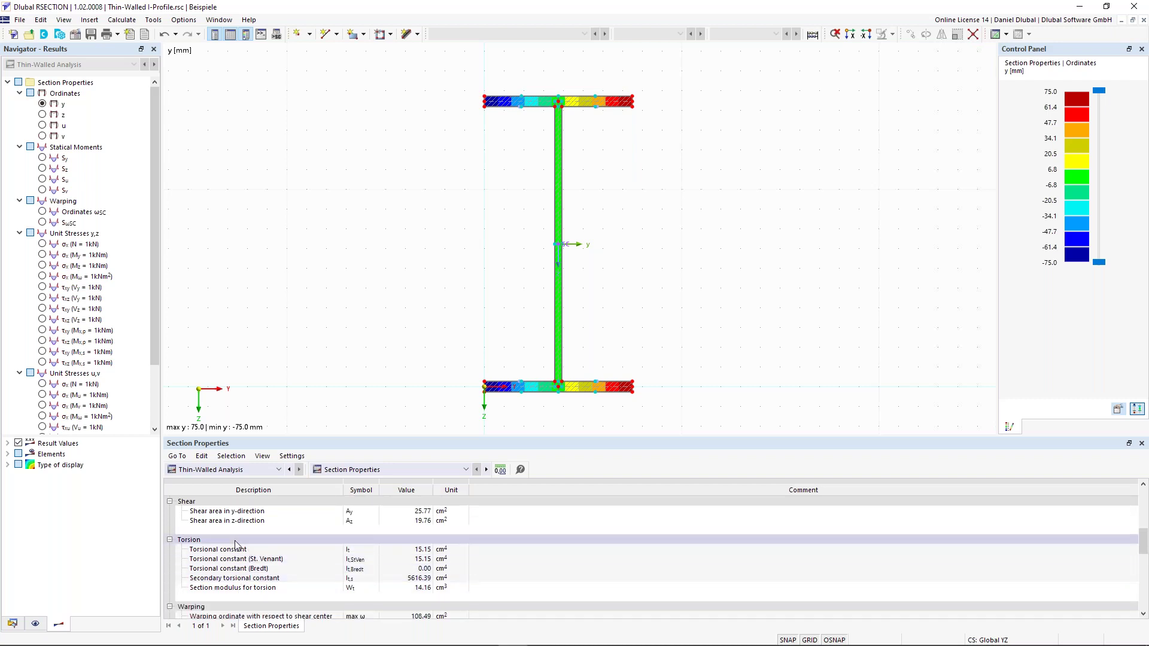
scroll(238, 554, "down", 2)
scroll(269, 575, "down", 2)
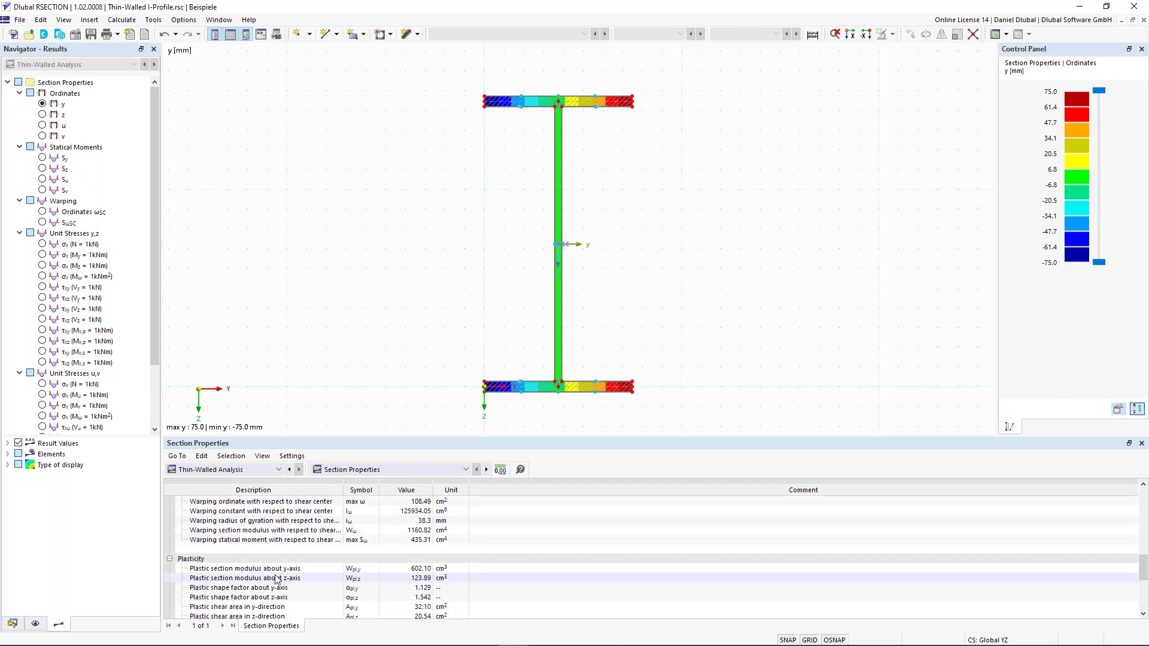
scroll(276, 579, "down", 1)
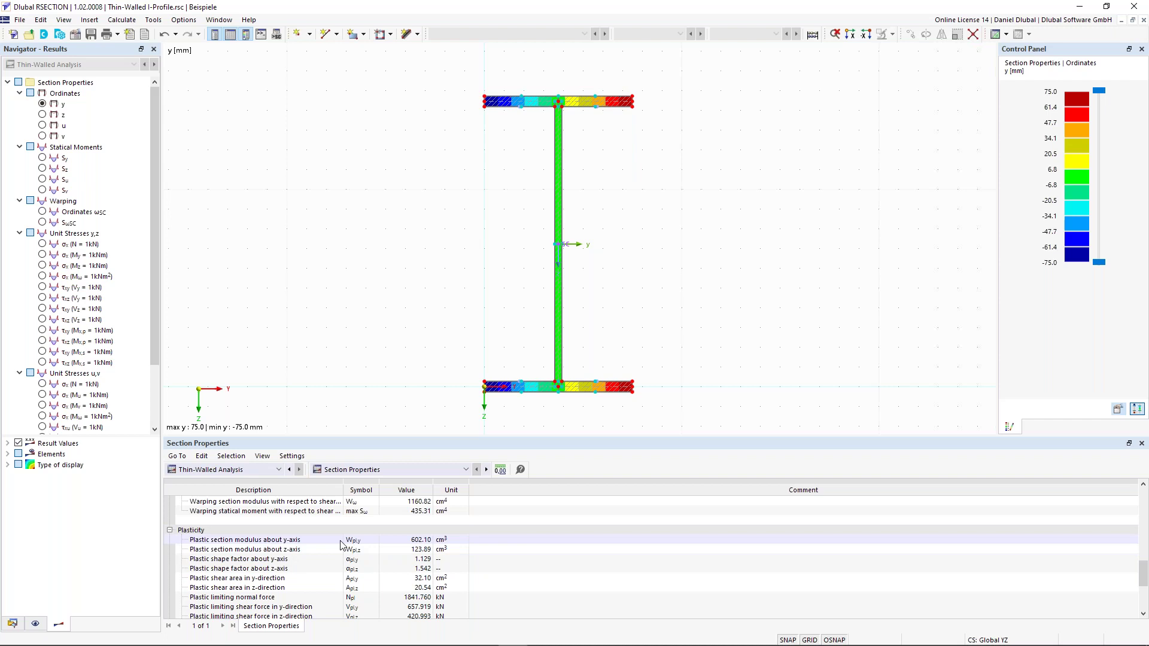
scroll(341, 544, "down", 3)
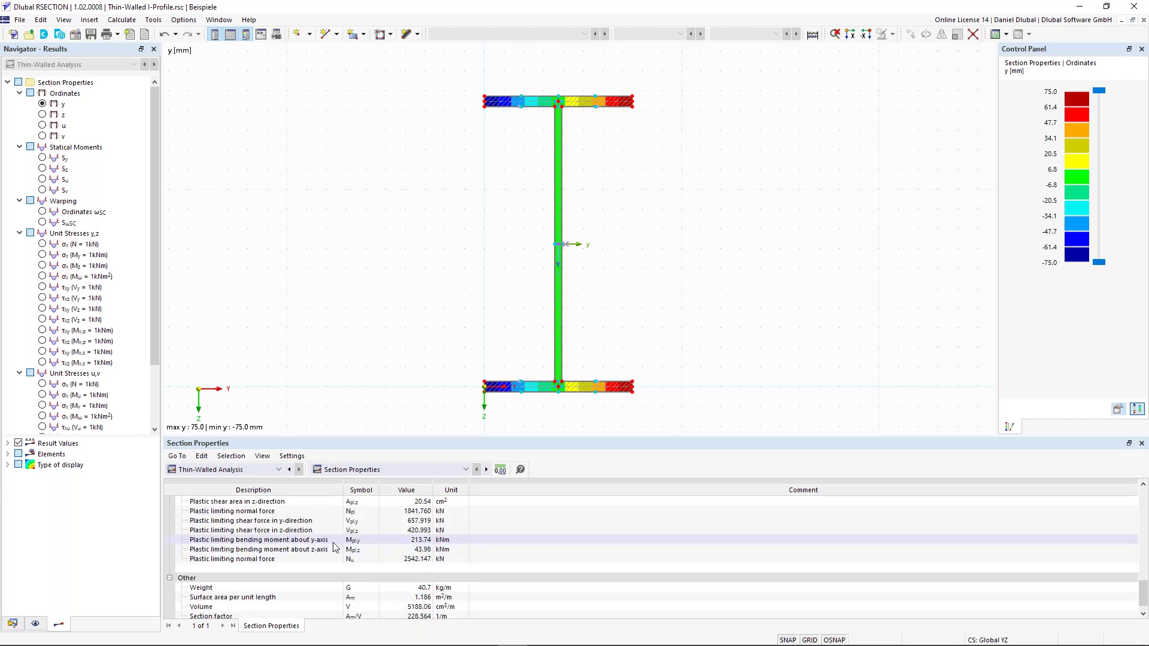
left_click(336, 542)
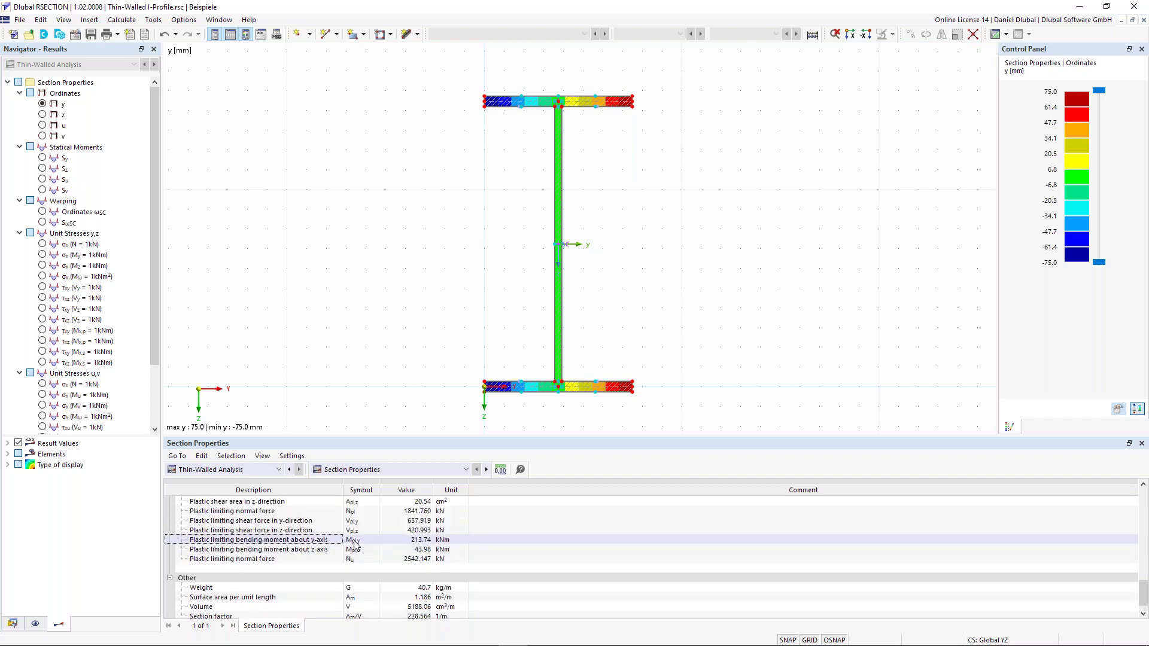
left_click(333, 549)
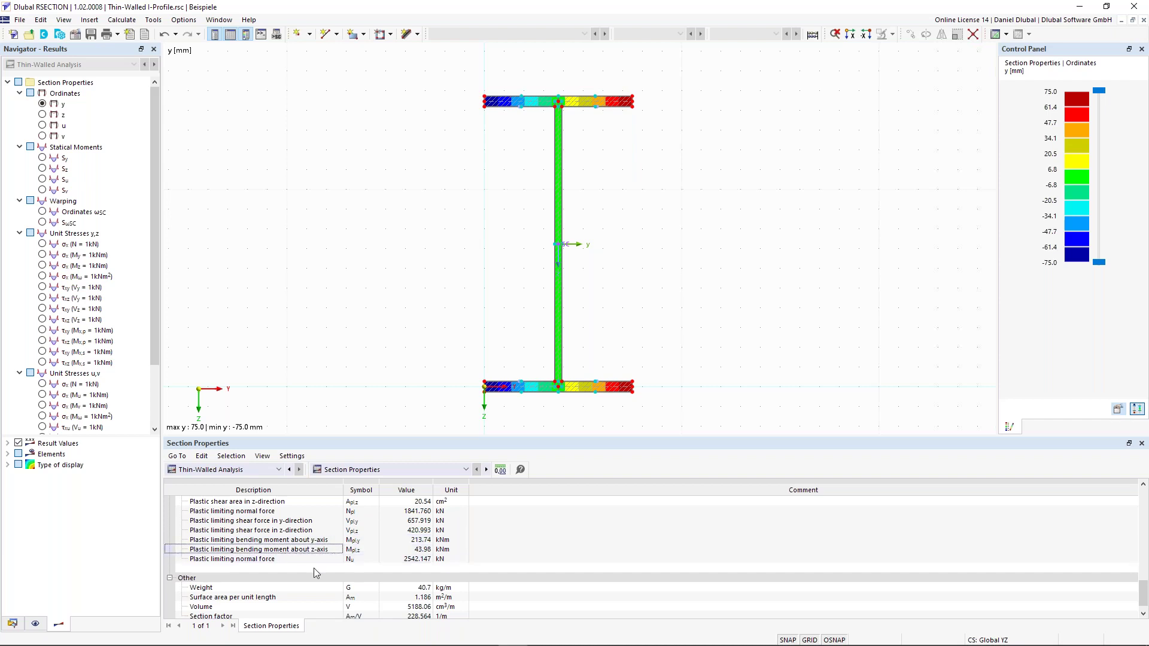
scroll(311, 565, "down", 1)
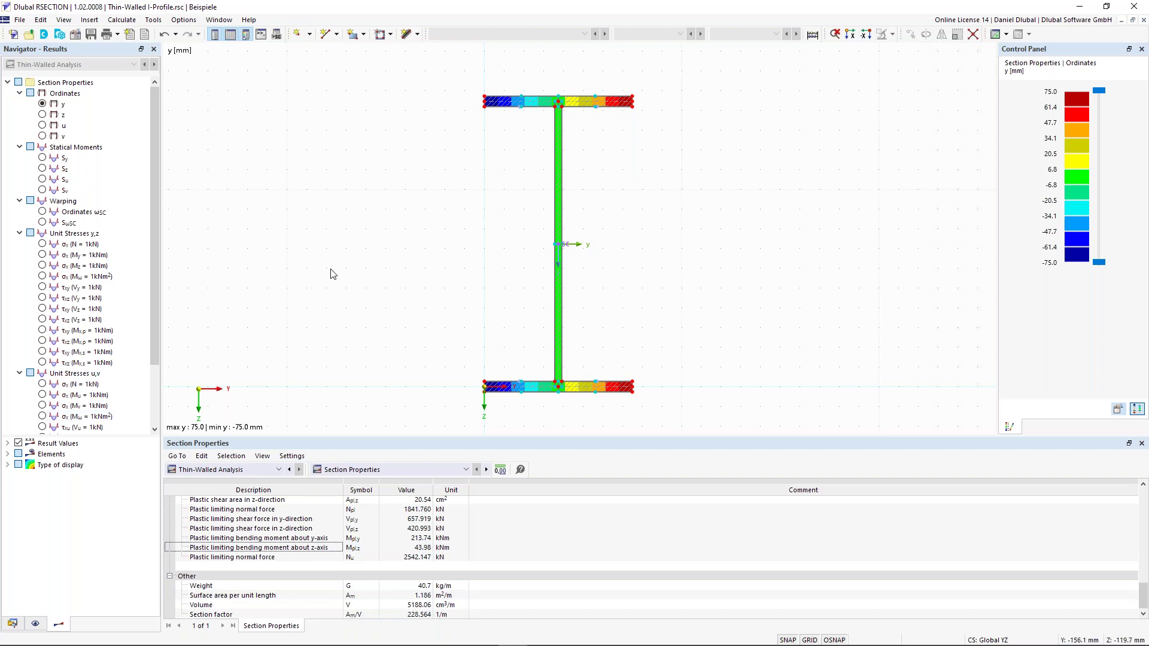
Display the statical moment Sy on the section and set its type of display to Off instead of isobands.
scroll(371, 261, "down", 1)
middle_click_drag(372, 262, 324, 257)
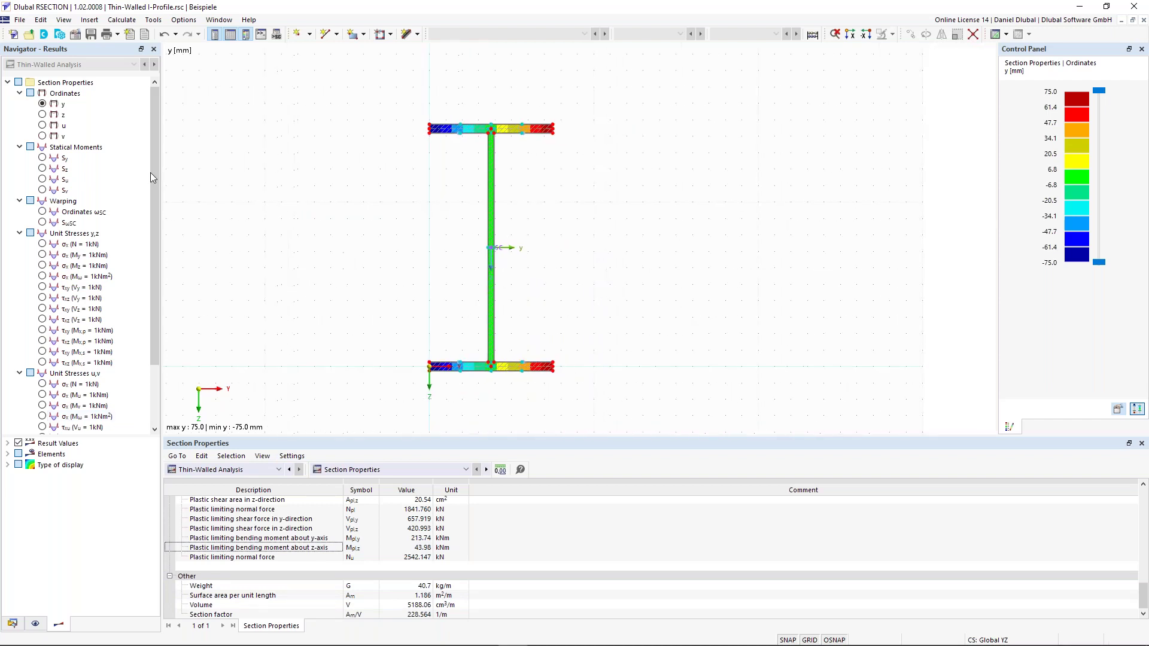
left_click(43, 158)
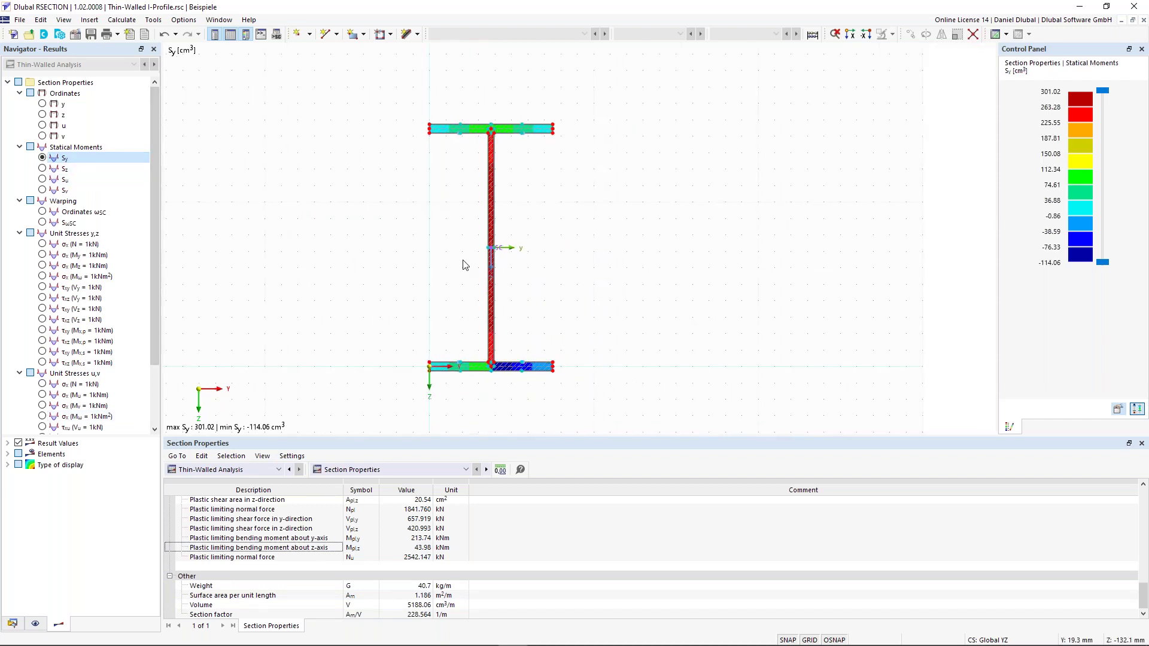
middle_click_drag(503, 213, 484, 216)
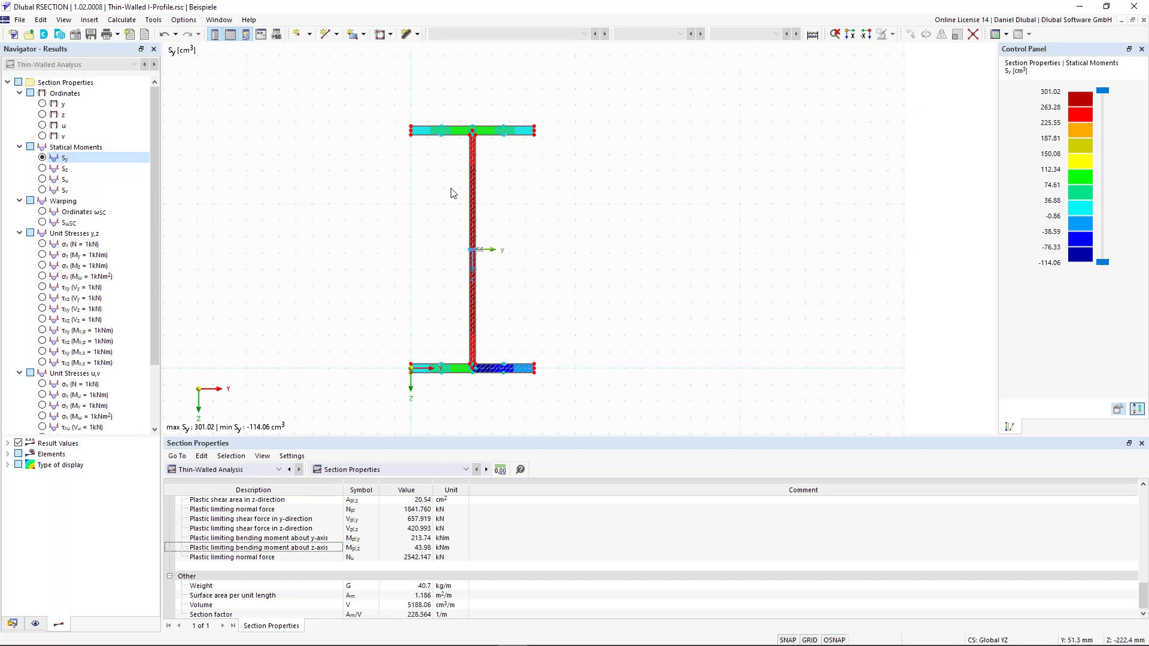
left_click(7, 465)
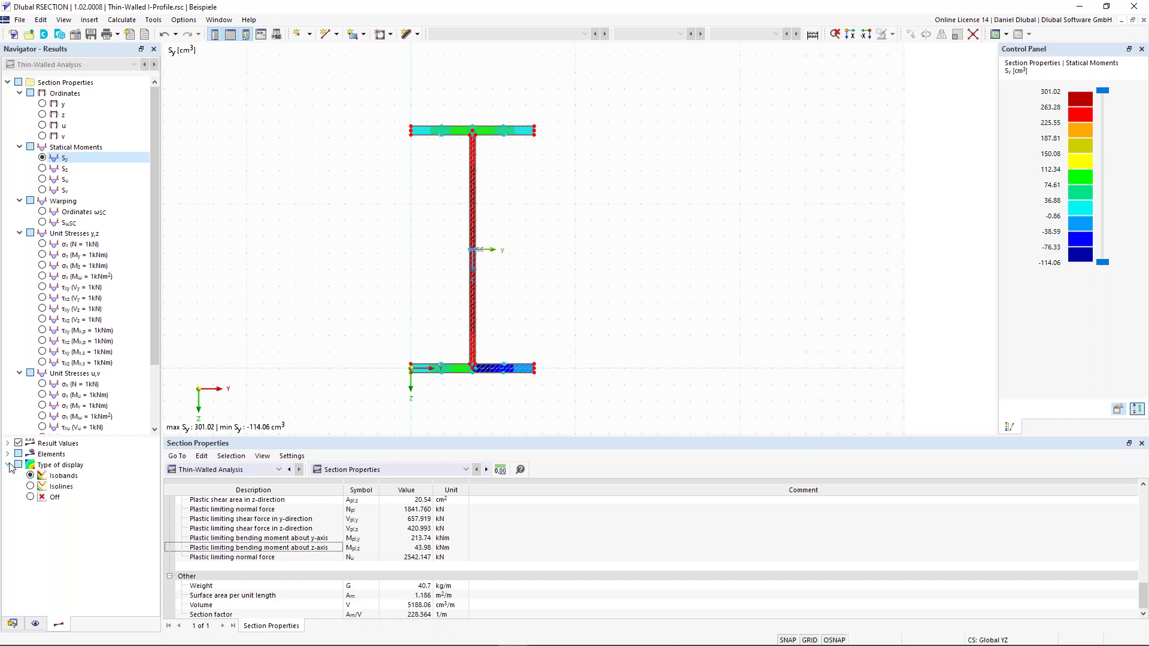
left_click(30, 498)
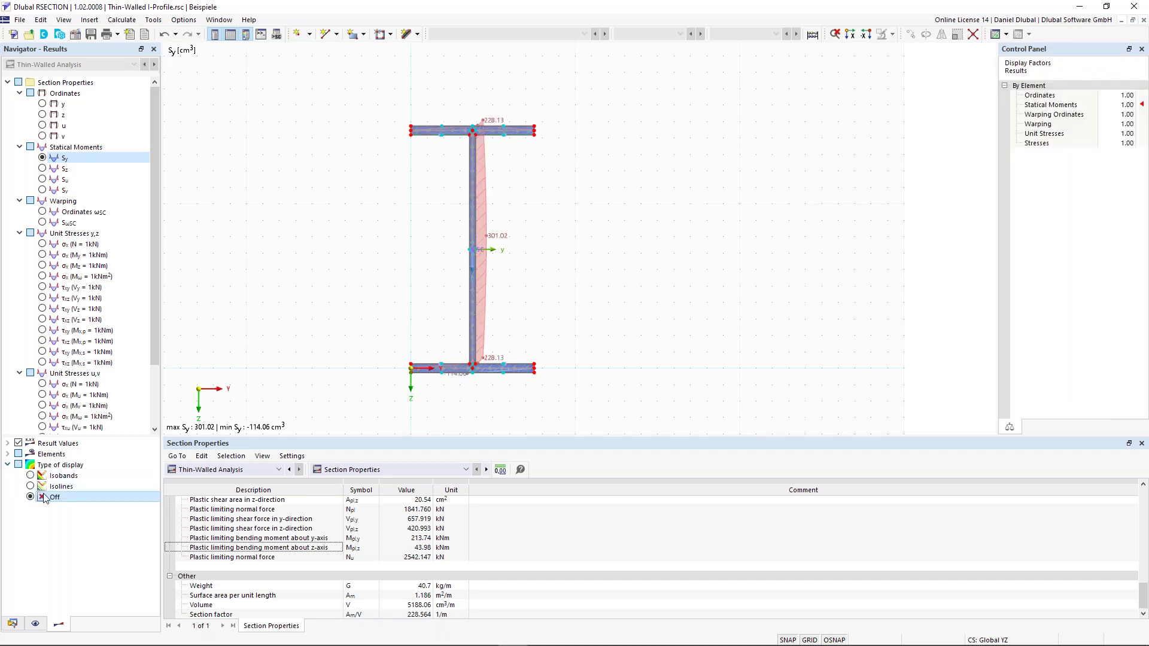
Enable tilting of result diagrams for the elements and inspect the Sy diagram along the web and flanges.
left_click(9, 454)
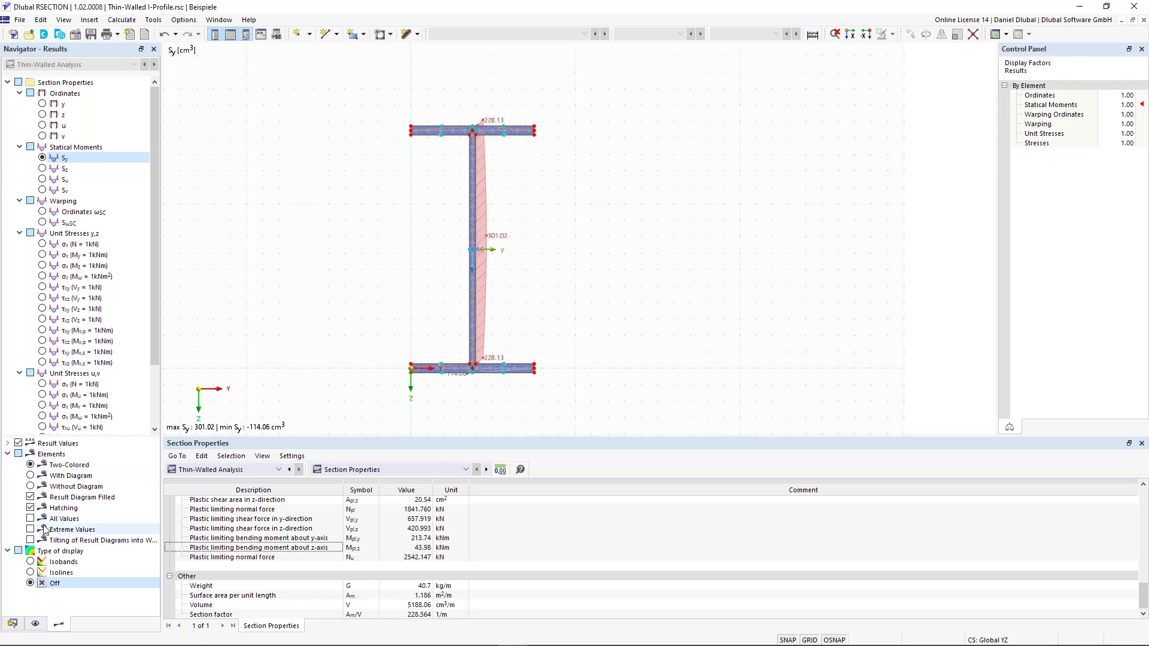
left_click(31, 541)
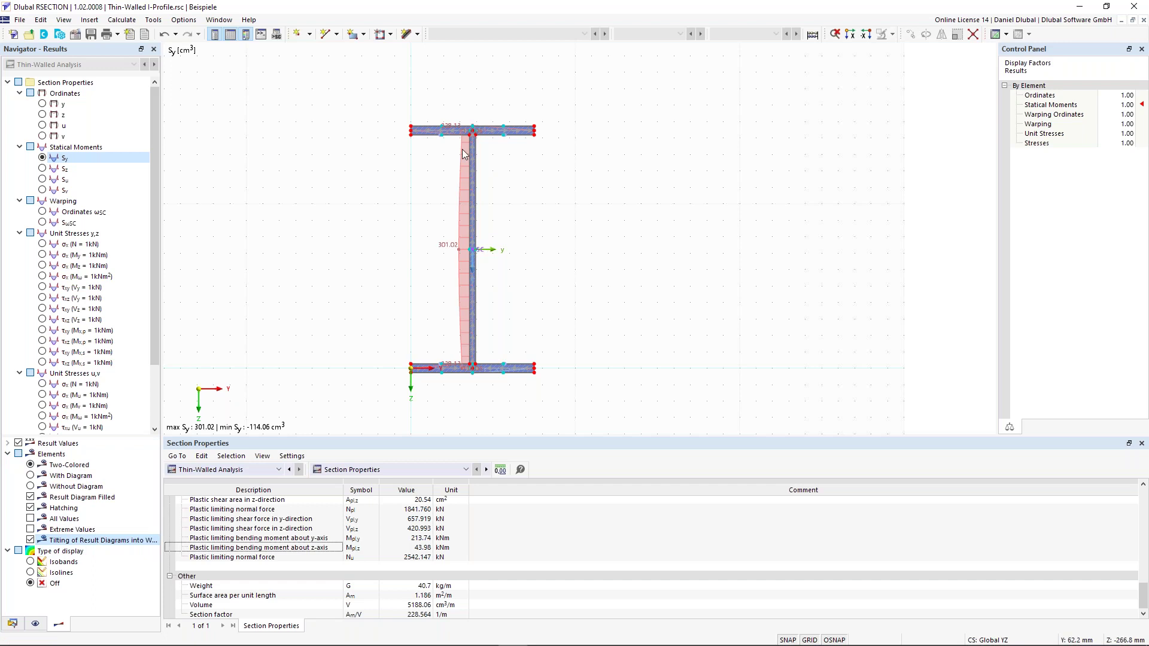
scroll(462, 149, "up", 2)
scroll(462, 150, "down", 2)
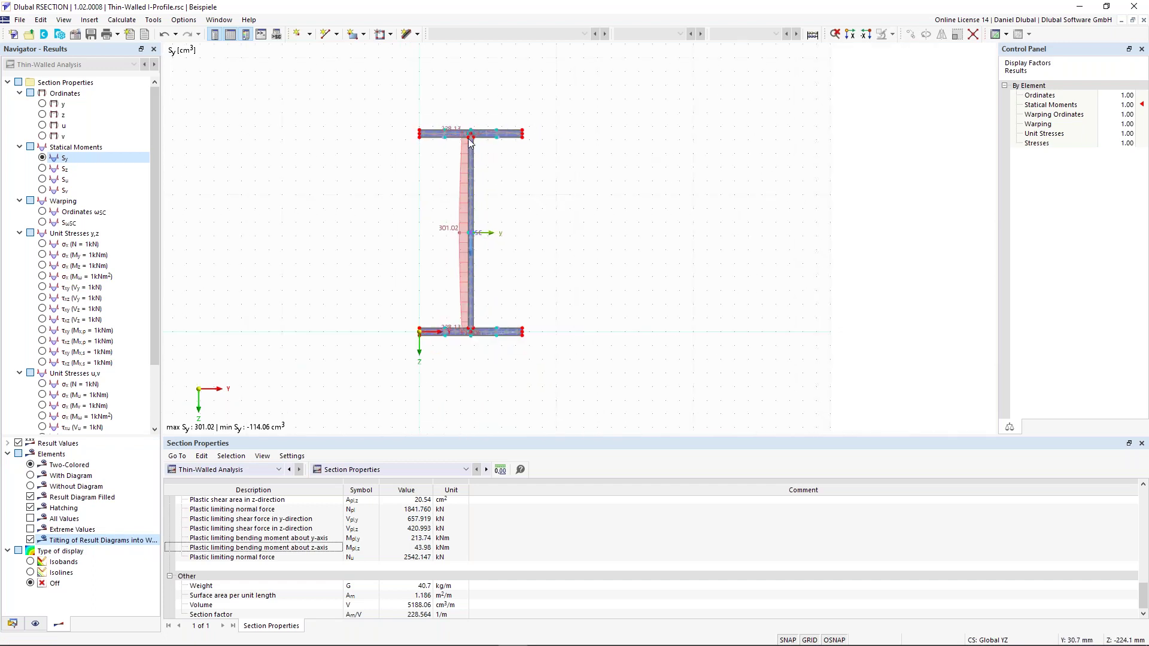
scroll(443, 187, "up", 2)
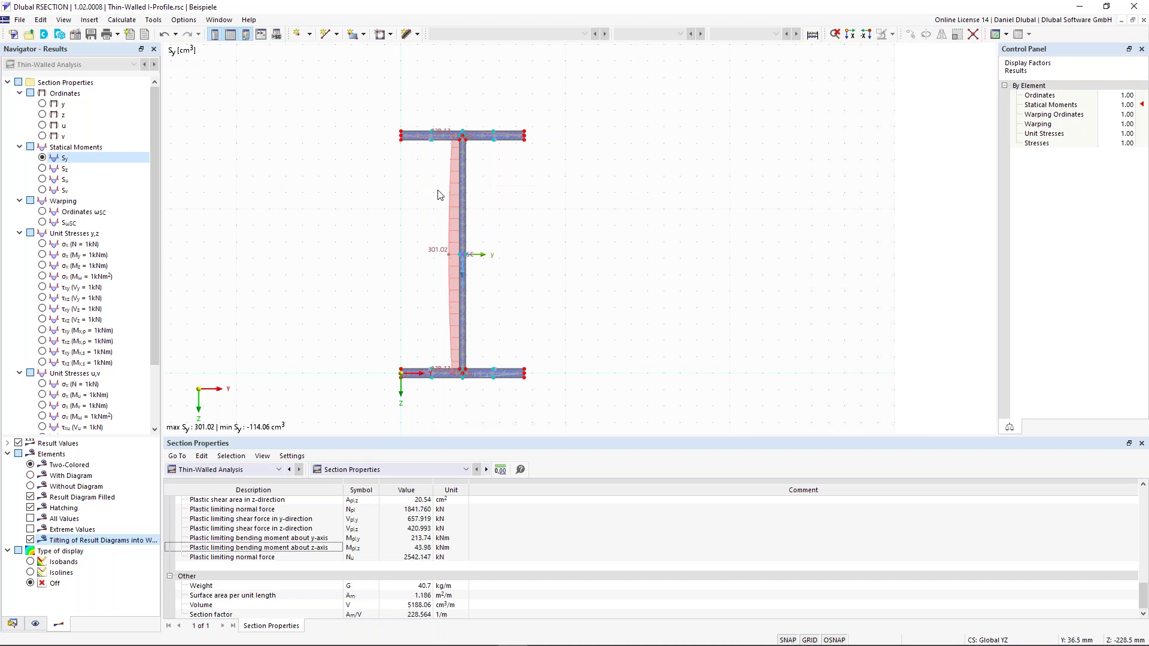
scroll(397, 215, "up", 2)
scroll(381, 231, "down", 2)
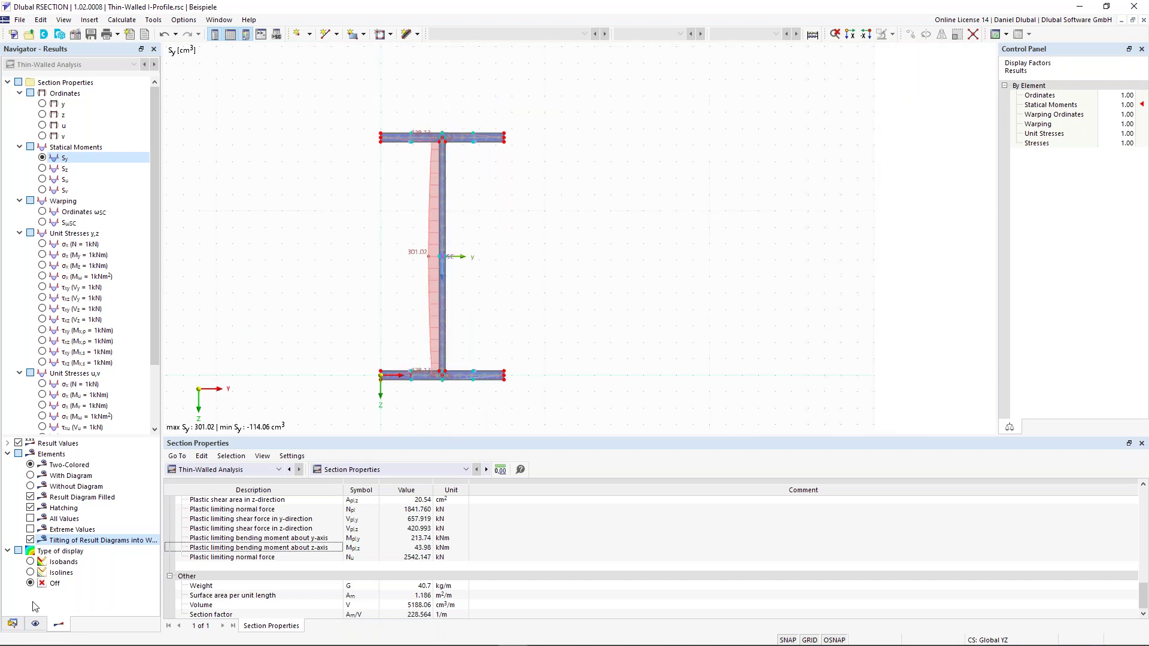
Hide the model's parts and elements to inspect the Sy diagram where the web meets the top flange.
left_click(35, 625)
middle_click_drag(275, 152, 293, 151)
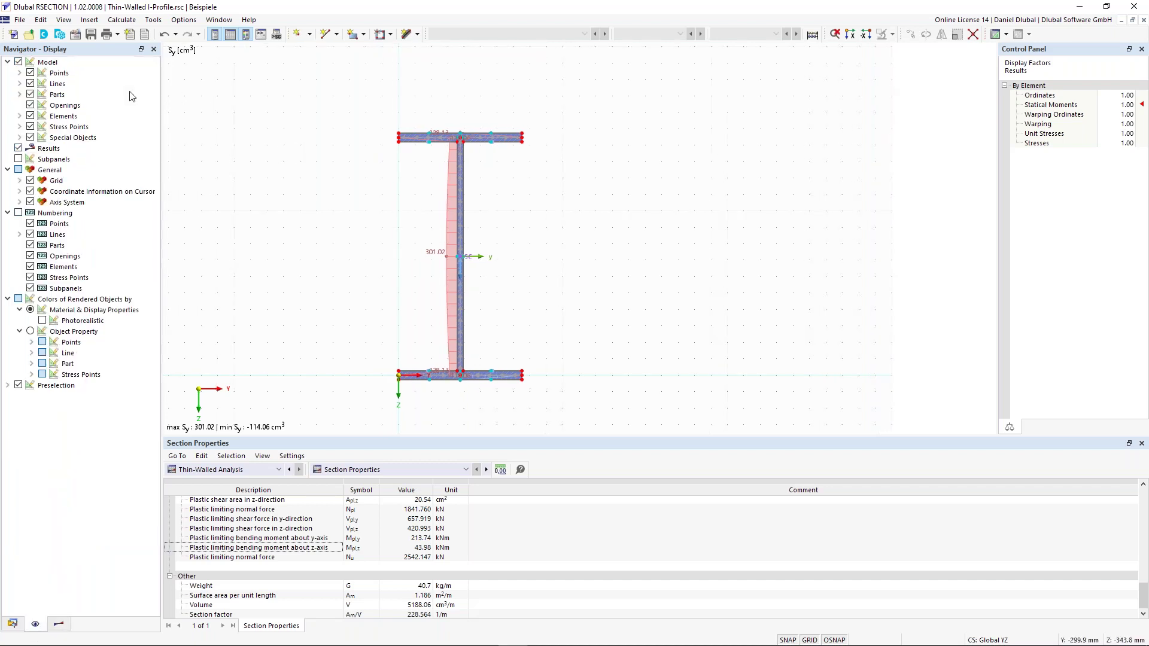
left_click(31, 94)
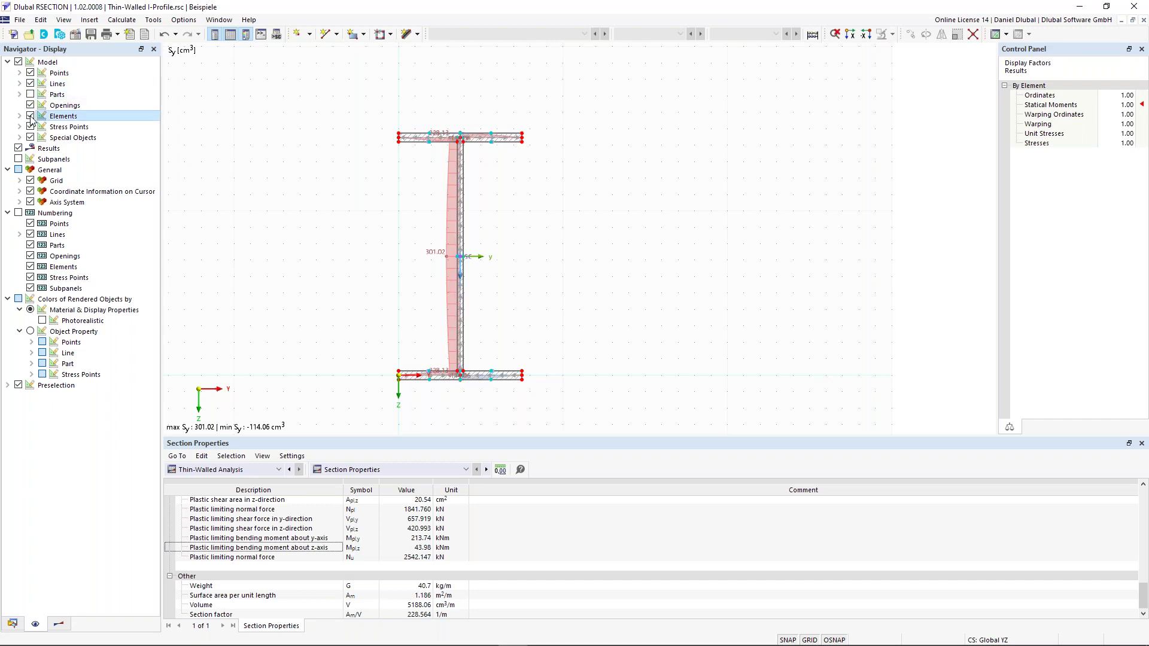
left_click(30, 115)
scroll(458, 137, "up", 3)
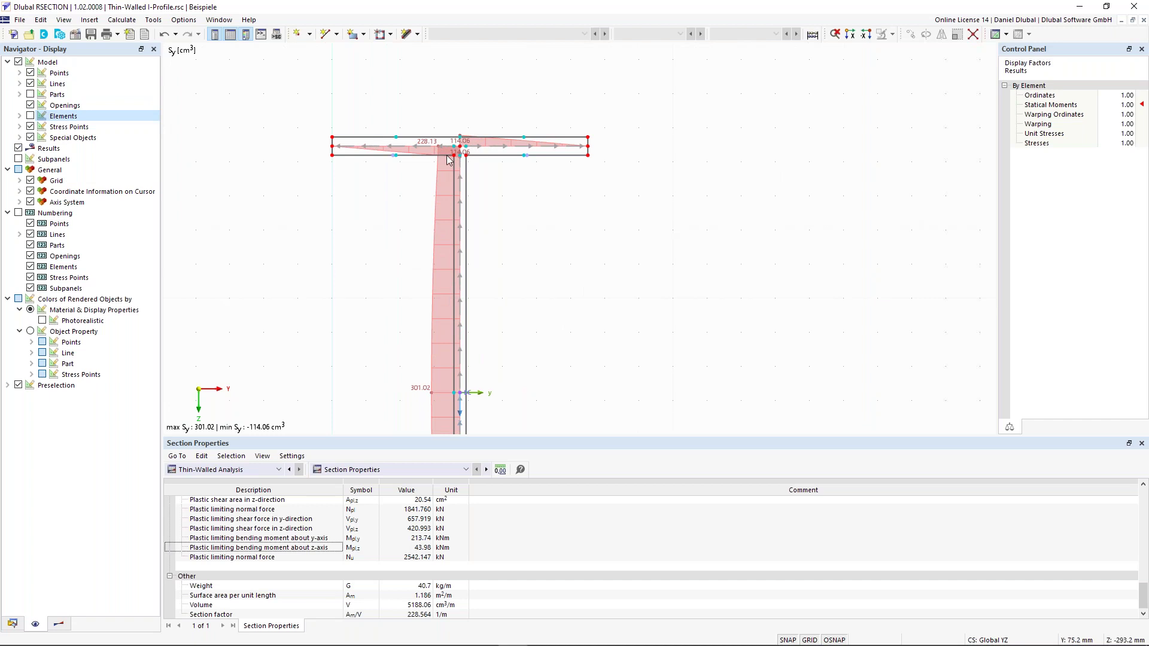
scroll(326, 303, "down", 3)
middle_click_drag(326, 303, 433, 158)
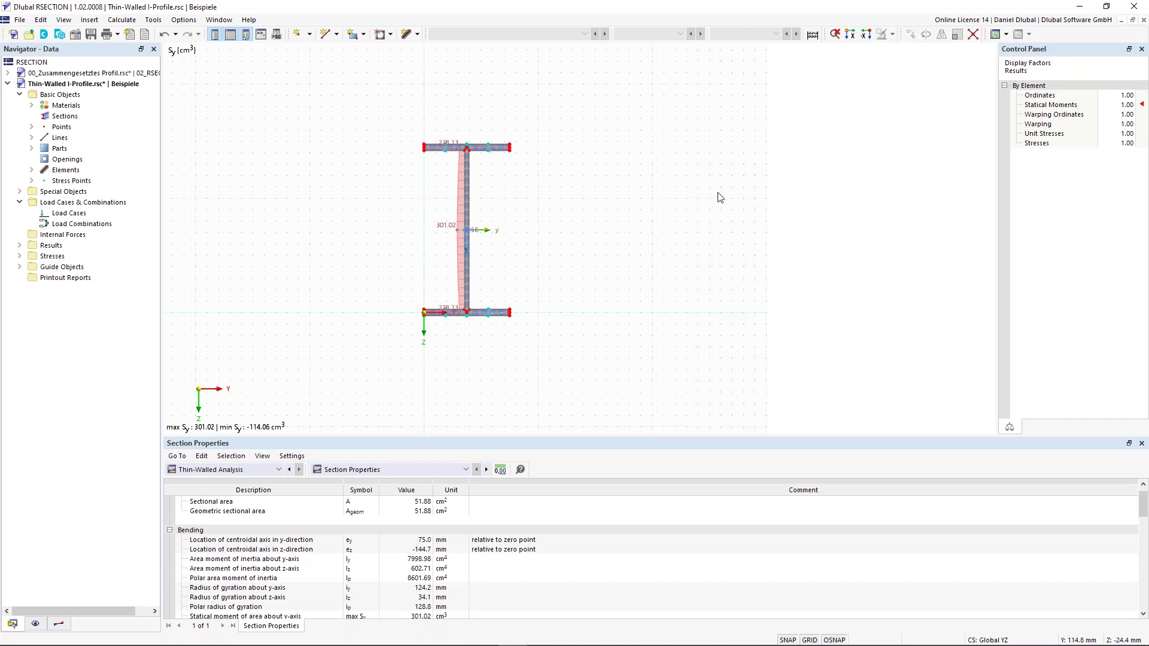
Hide the calculation results in the drawing and select the elements of the I-section with a selection window.
left_click(36, 624)
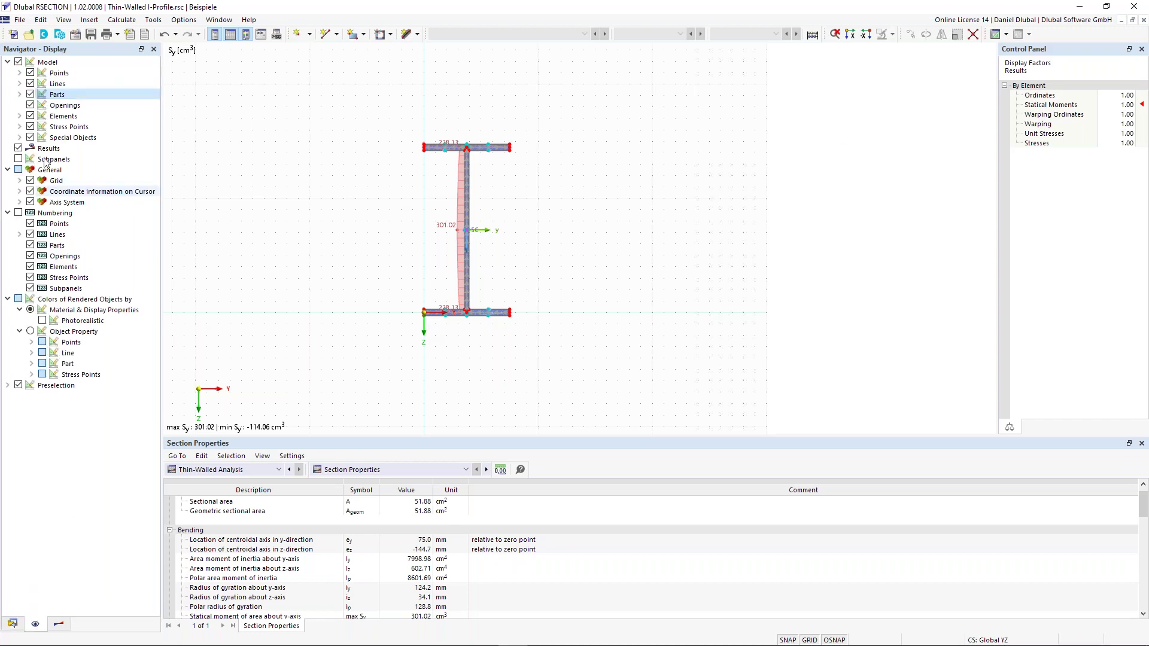
left_click(19, 148)
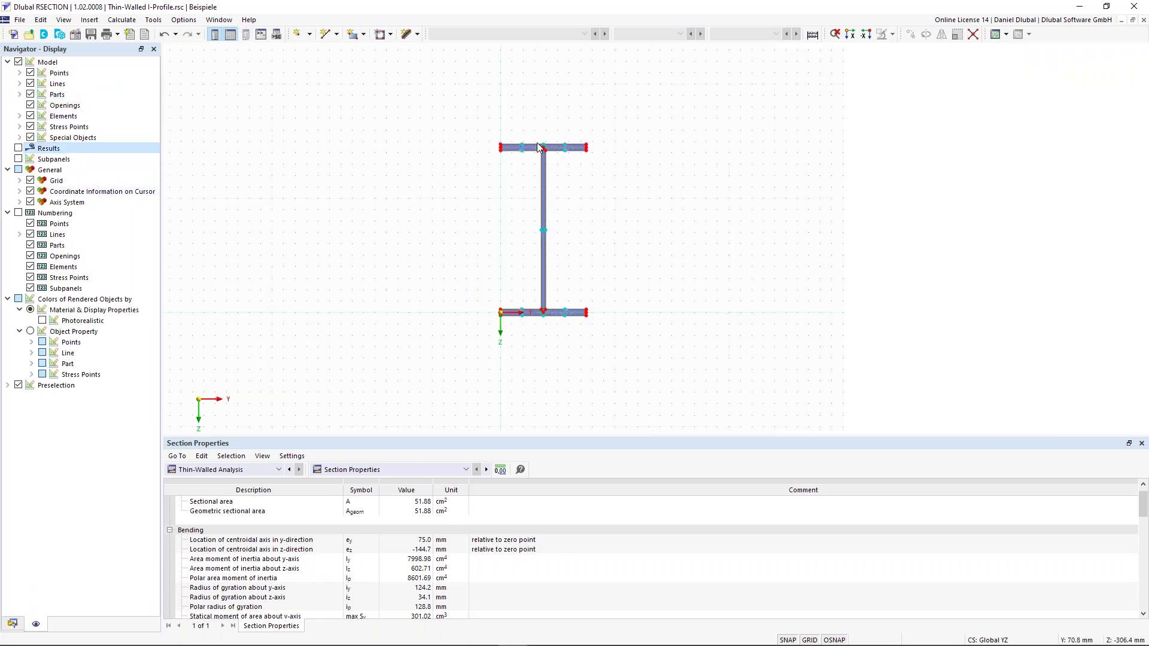
scroll(543, 161, "up", 5)
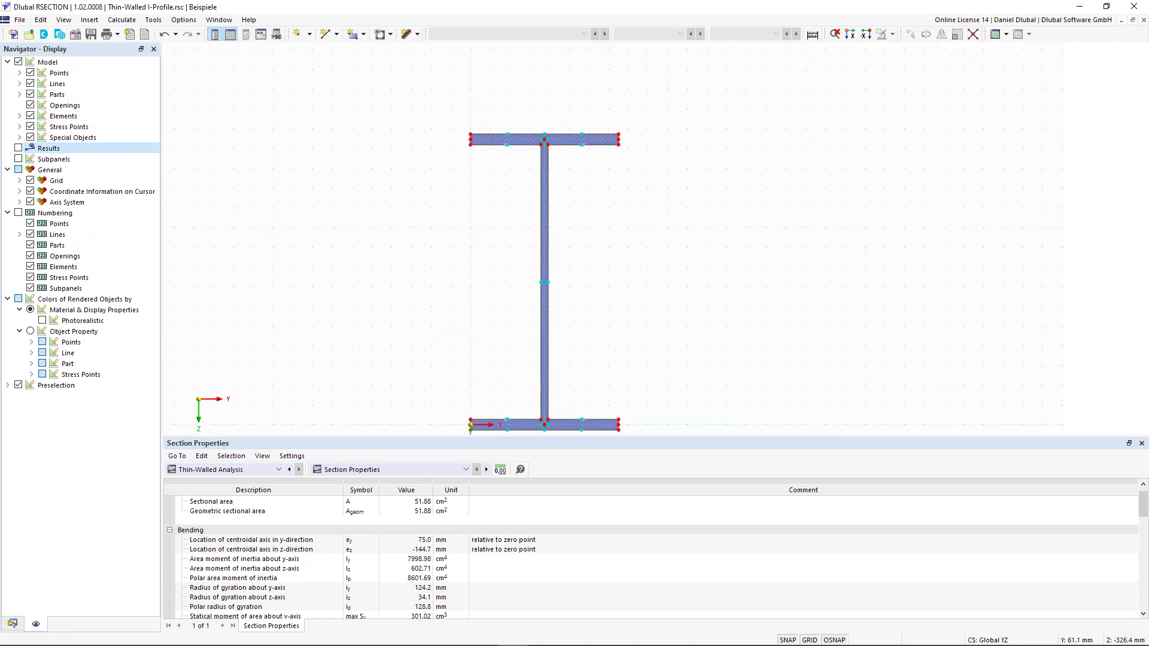
scroll(548, 123, "down", 4)
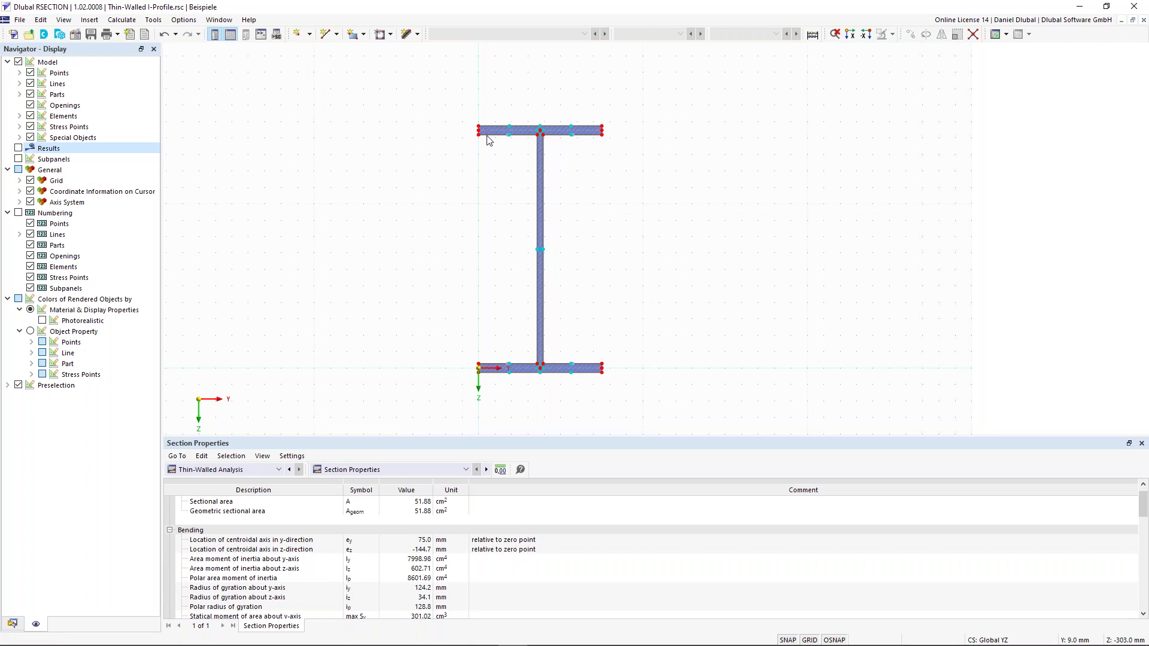
left_click_drag(664, 233, 617, 187)
left_click_drag(474, 108, 439, 87)
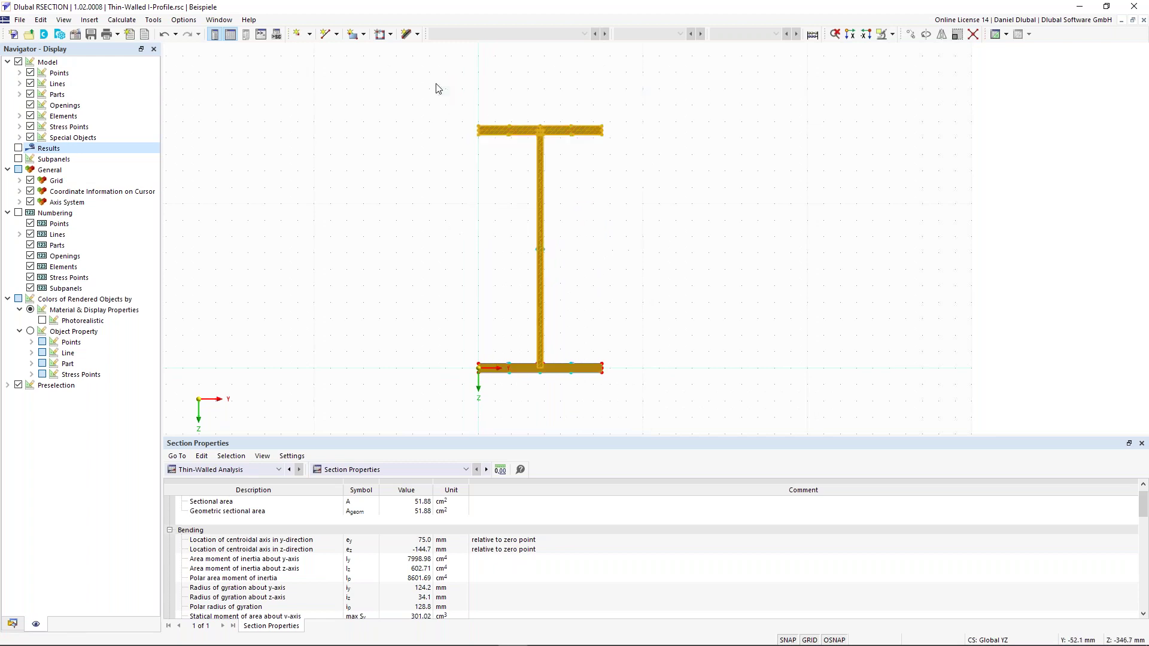
Clear the selection of the I-section's elements and examine the web-to-flange junctions at the top and bottom flanges.
left_click(613, 182)
left_click_drag(611, 177, 457, 93)
left_click(488, 179)
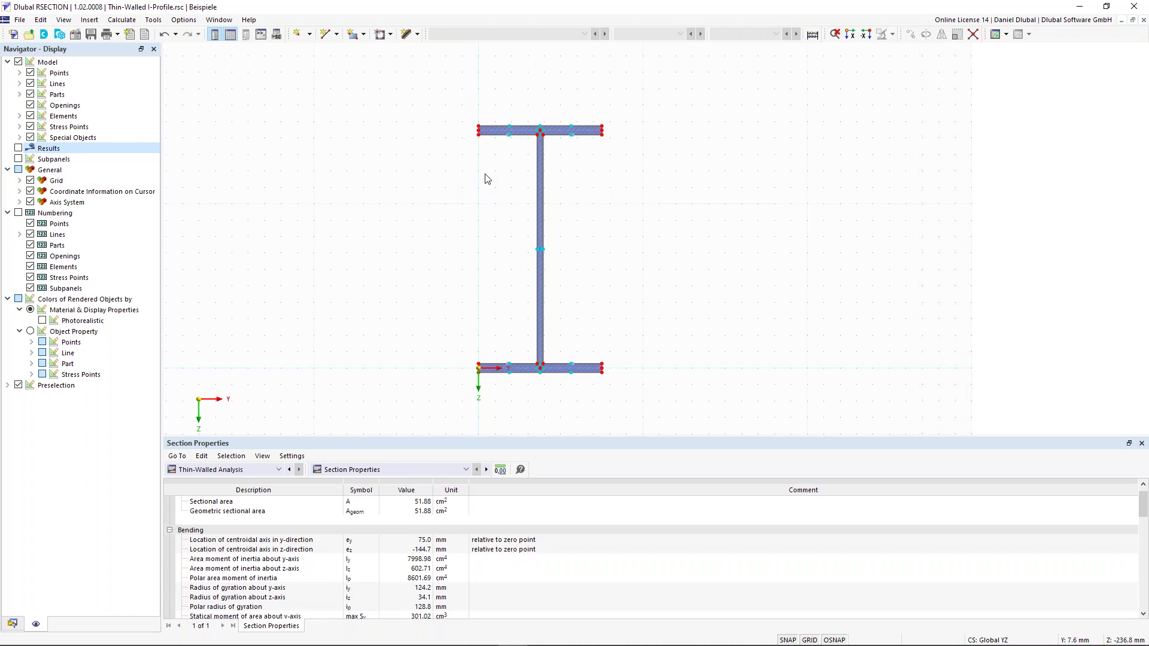
scroll(533, 152, "up", 3)
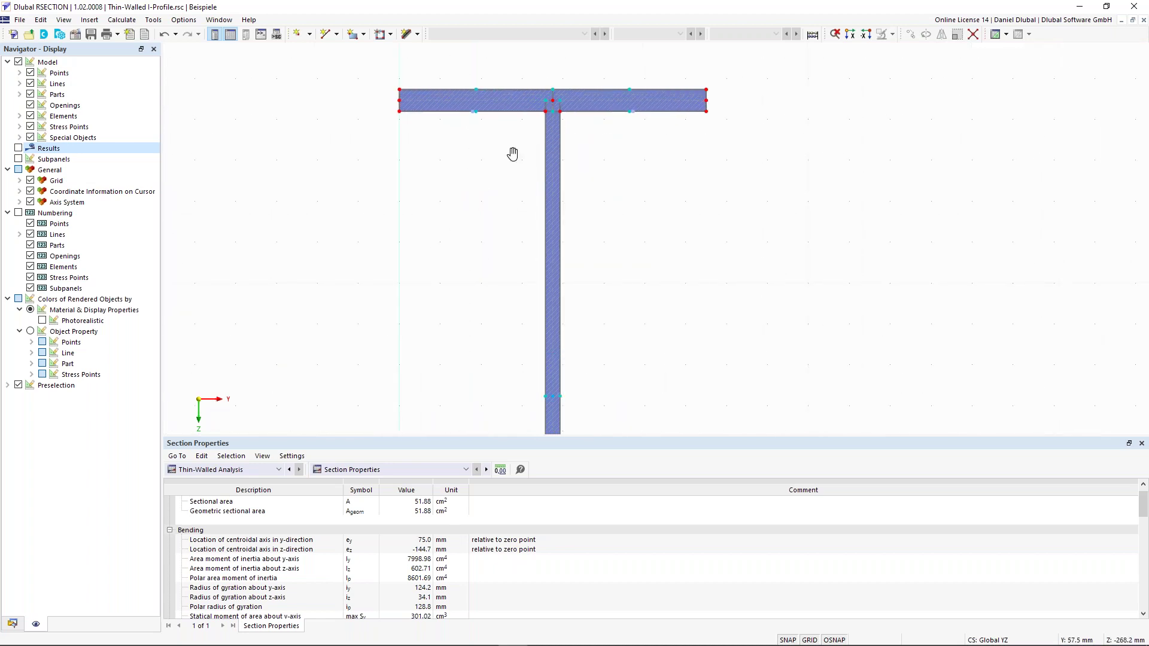
middle_click_drag(513, 154, 503, 175)
scroll(532, 162, "down", 1)
scroll(499, 179, "down", 2)
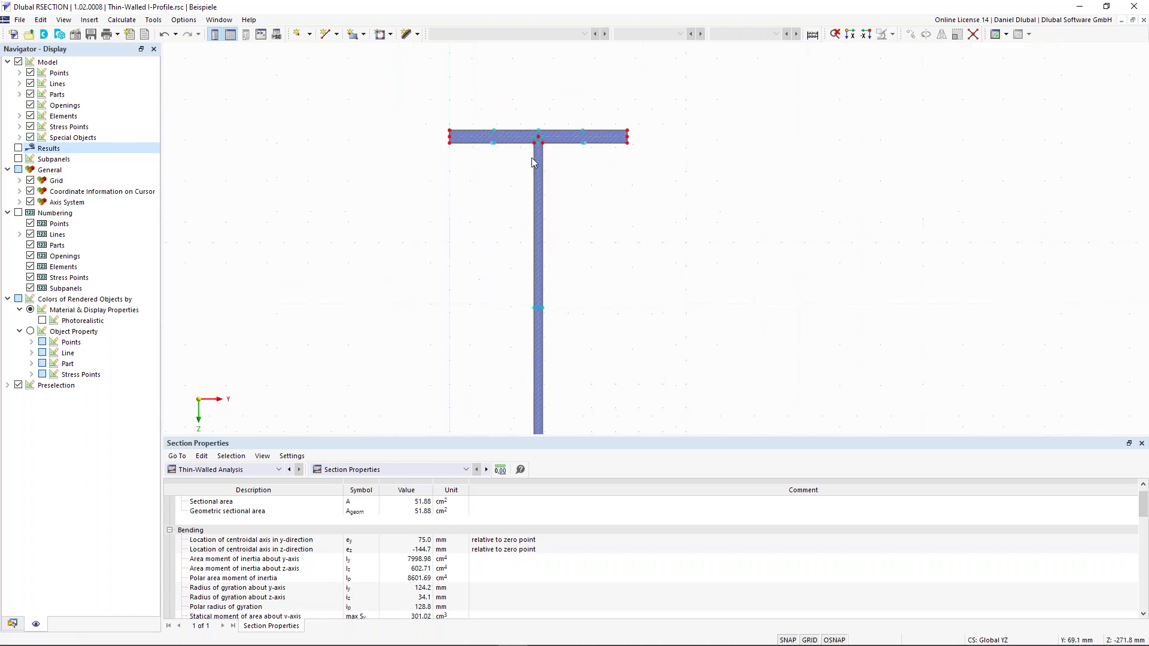
scroll(461, 267, "down", 1)
middle_click_drag(429, 312, 426, 300)
scroll(484, 353, "up", 2)
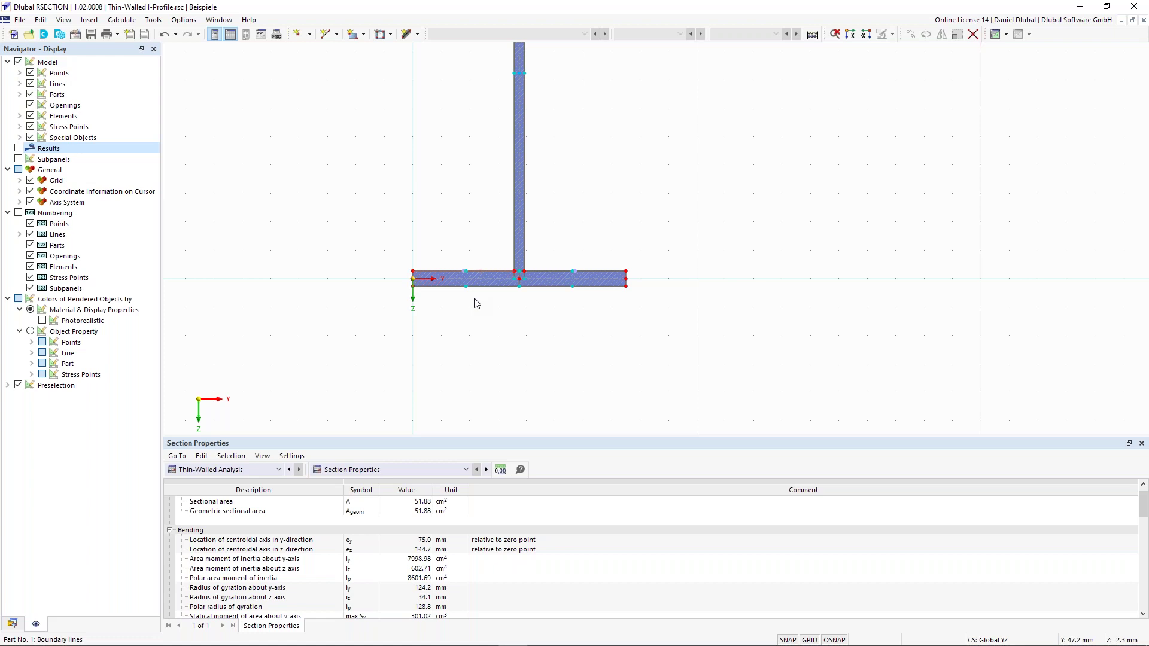
middle_click_drag(477, 304, 477, 327)
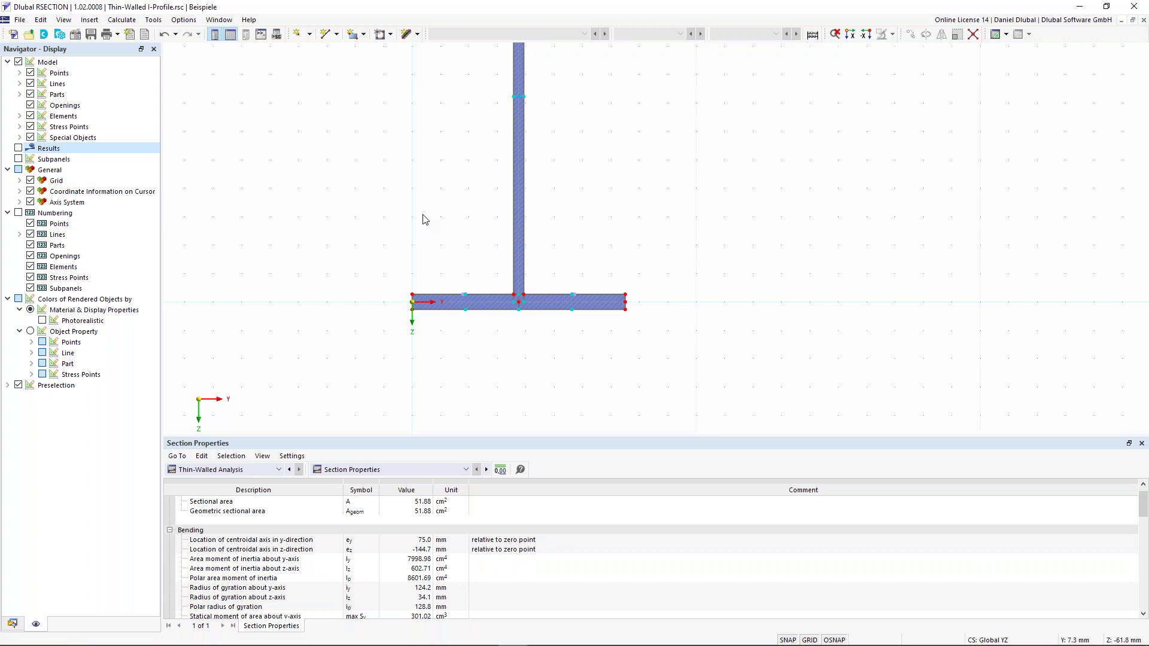
scroll(442, 209, "down", 2)
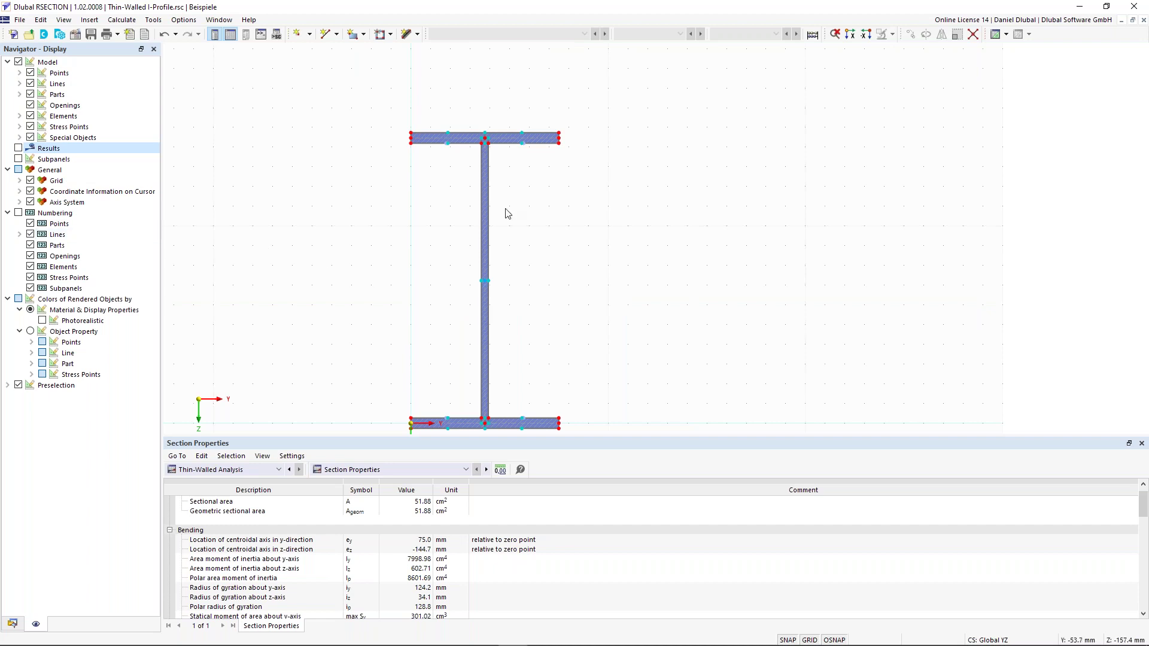
middle_click_drag(429, 202, 493, 188)
scroll(503, 144, "down", 1)
scroll(433, 198, "down", 1)
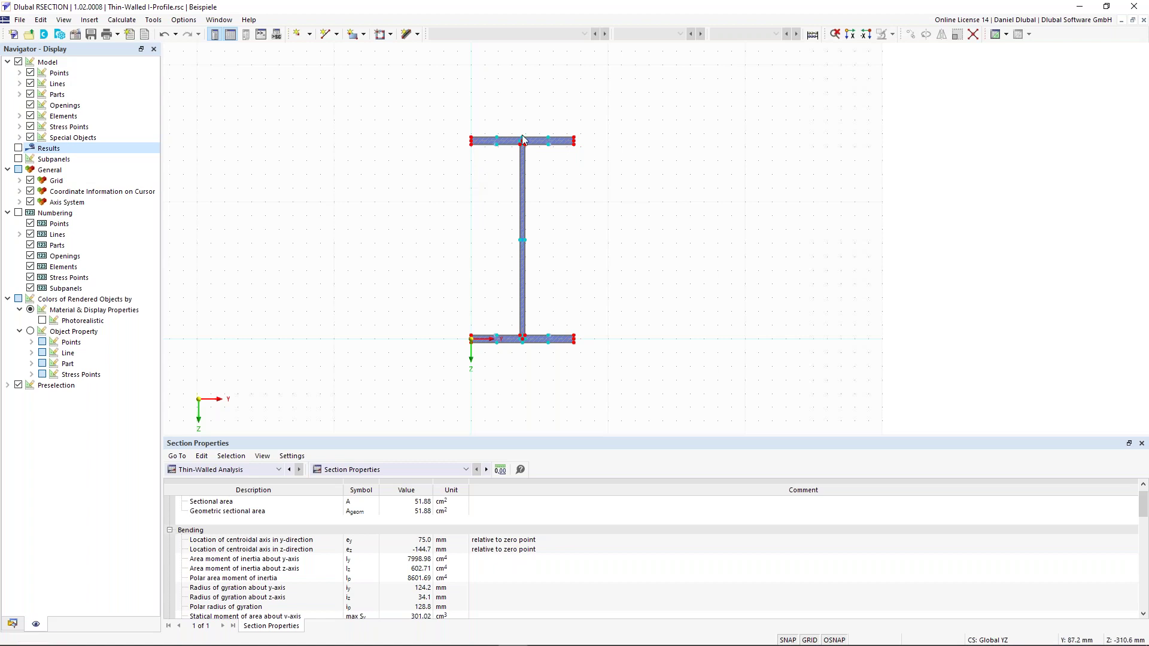
scroll(521, 137, "up", 1)
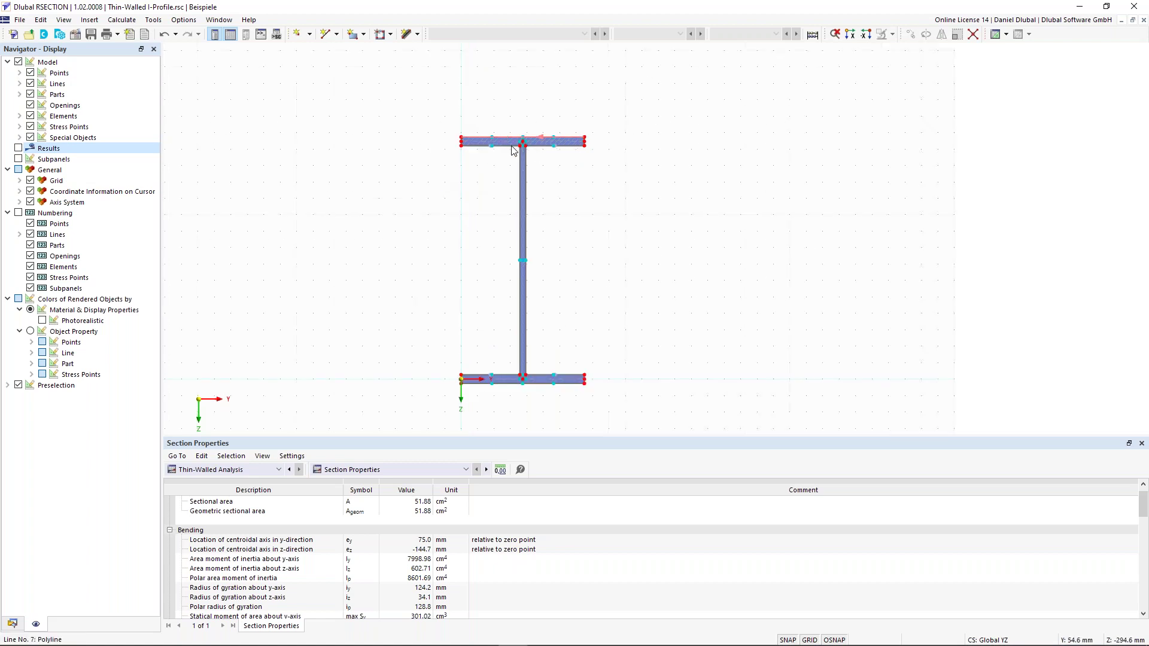
scroll(516, 137, "up", 1)
scroll(516, 134, "down", 2)
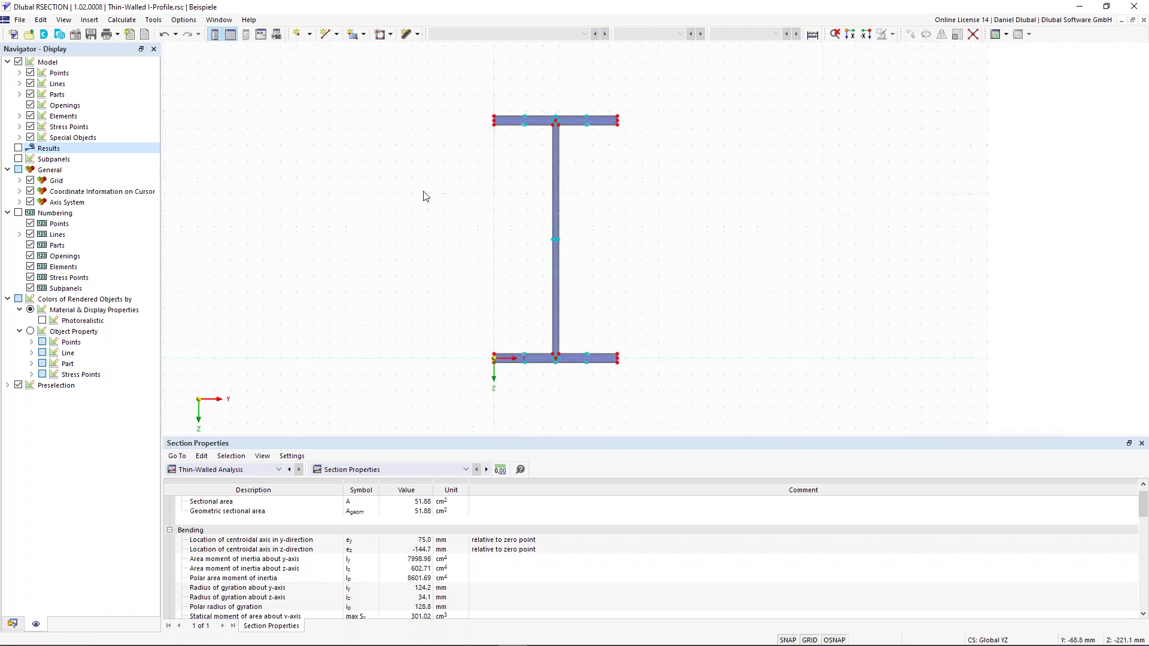
Activate the Effective / Steel / Aluminum section option in the model's base data with the standard EN 1993-1-1 and EN 1993-1-5.
left_click(76, 34)
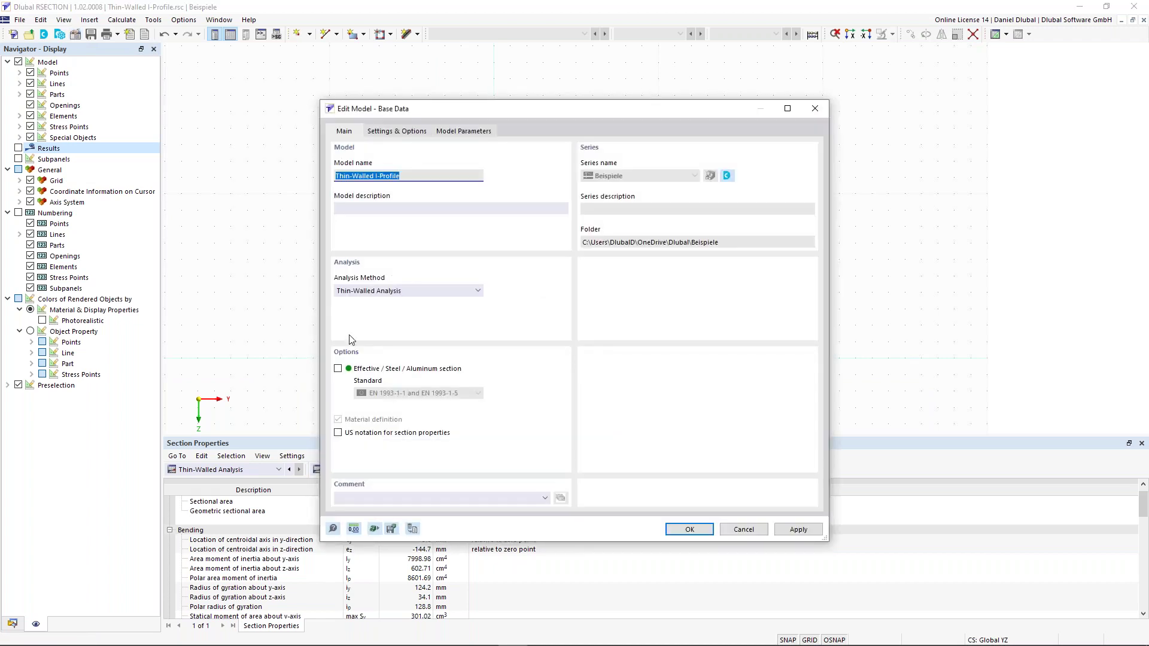
left_click(338, 368)
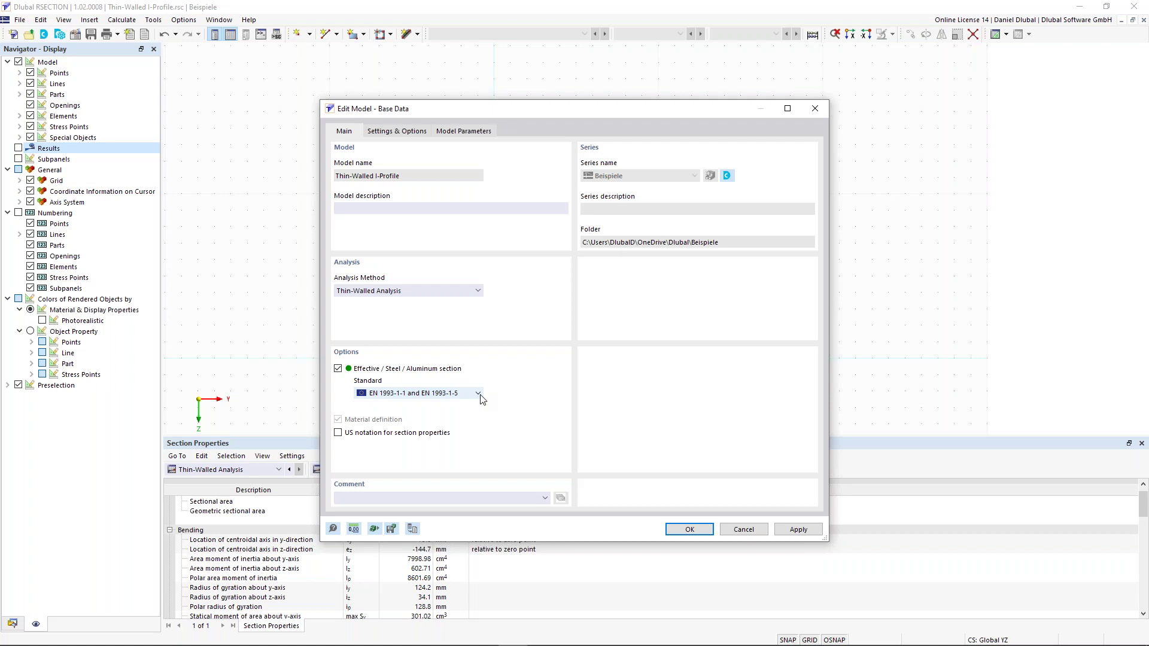
left_click_drag(444, 108, 403, 82)
left_click(649, 504)
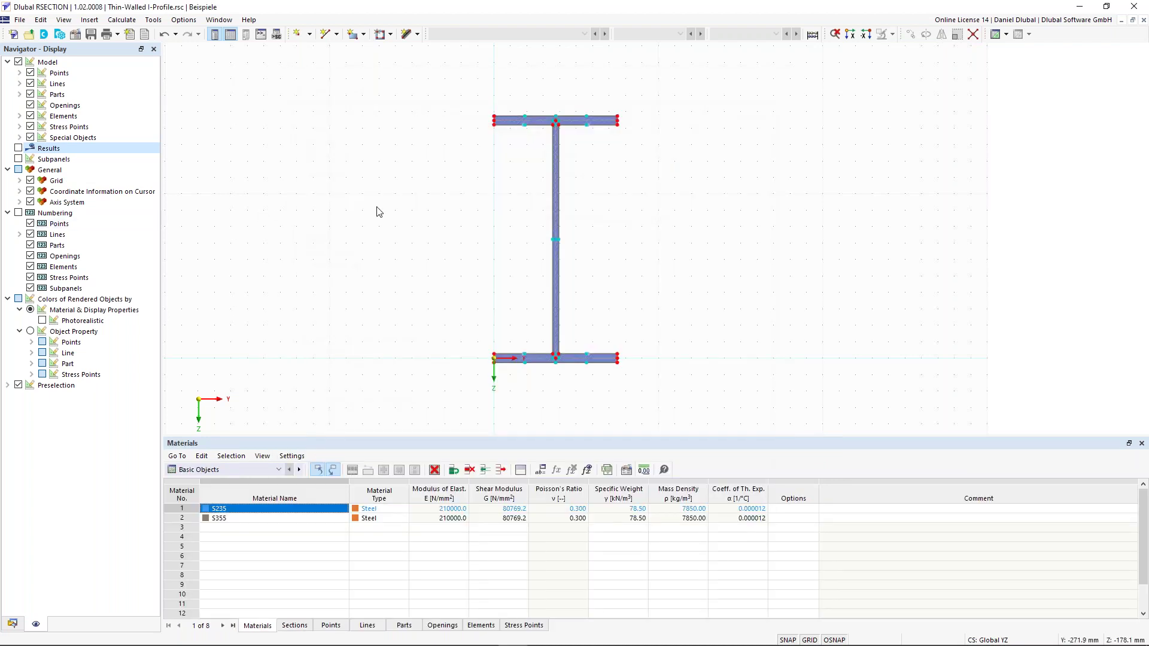
Show the subpanels of the I-section in the drawing.
middle_click_drag(400, 202, 384, 209)
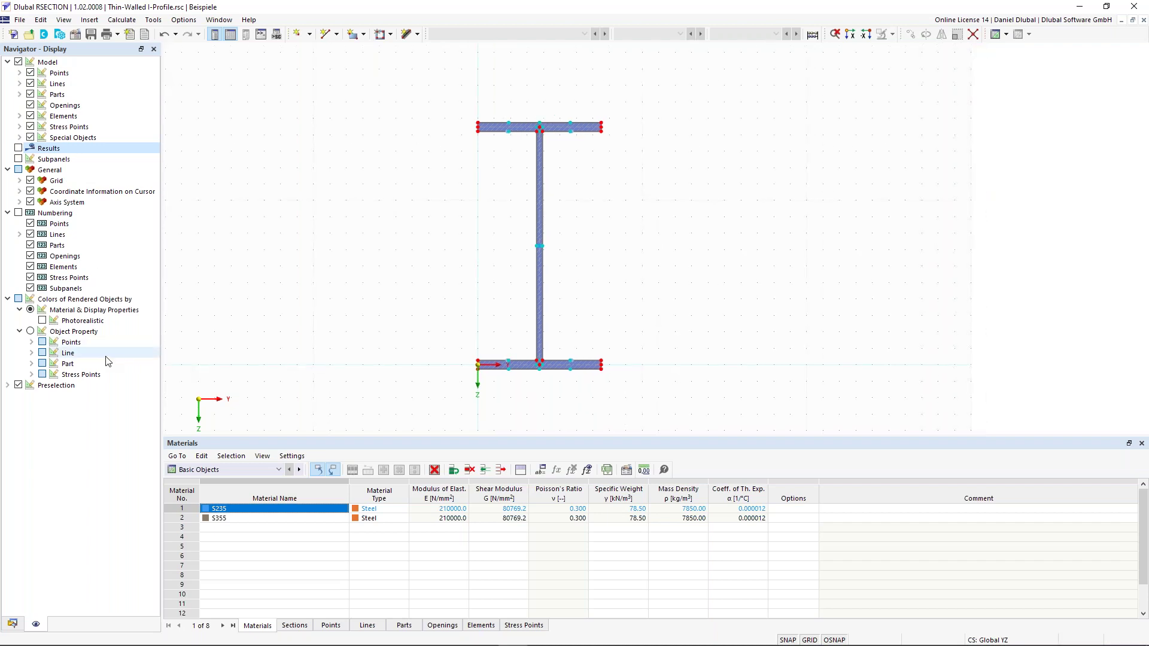
left_click(18, 161)
left_click(18, 159)
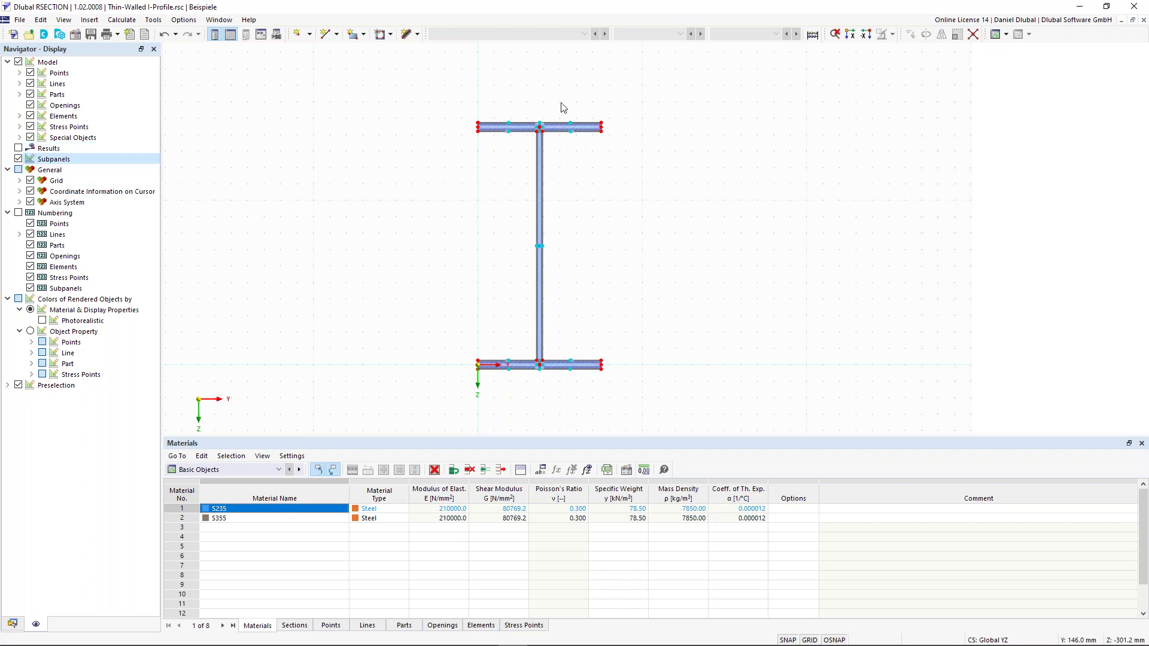
scroll(562, 105, "up", 5)
scroll(446, 130, "up", 2)
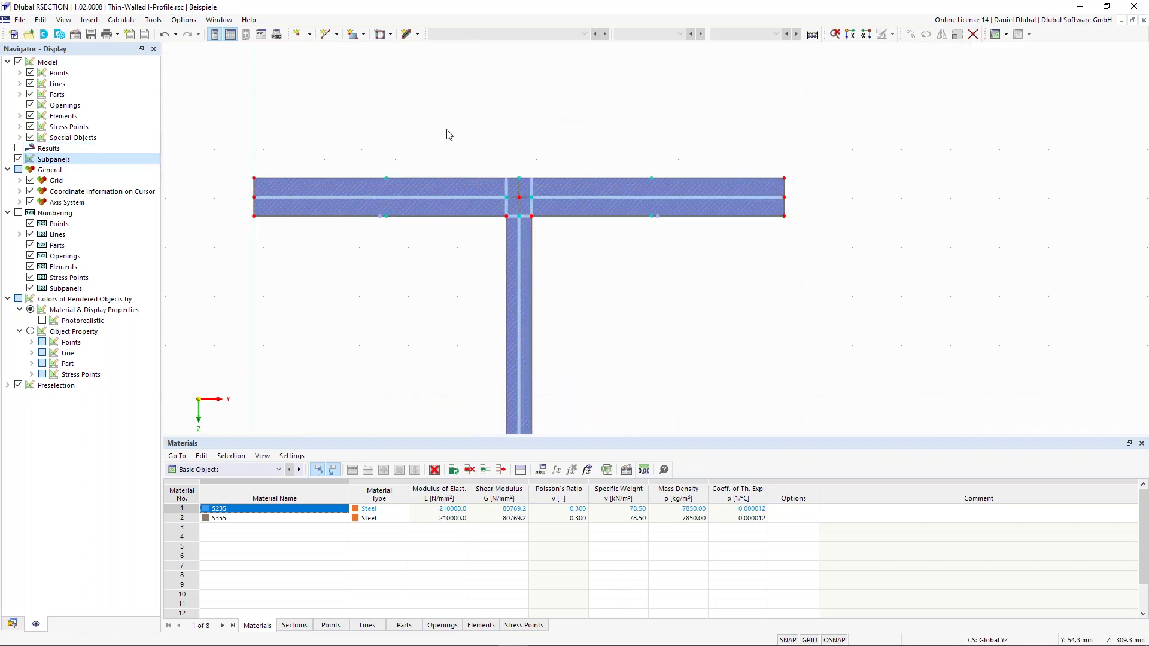
Examine how the subpanels of the top flange and the web are divided around their junction.
middle_click_drag(453, 182, 472, 205)
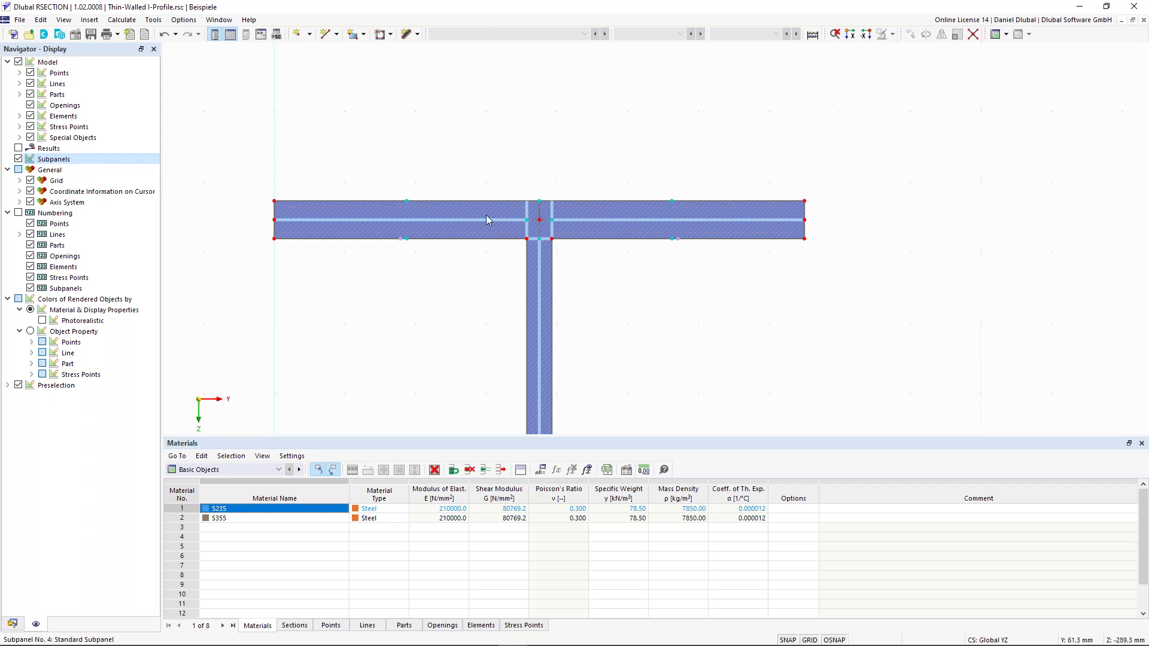
scroll(486, 214, "down", 2)
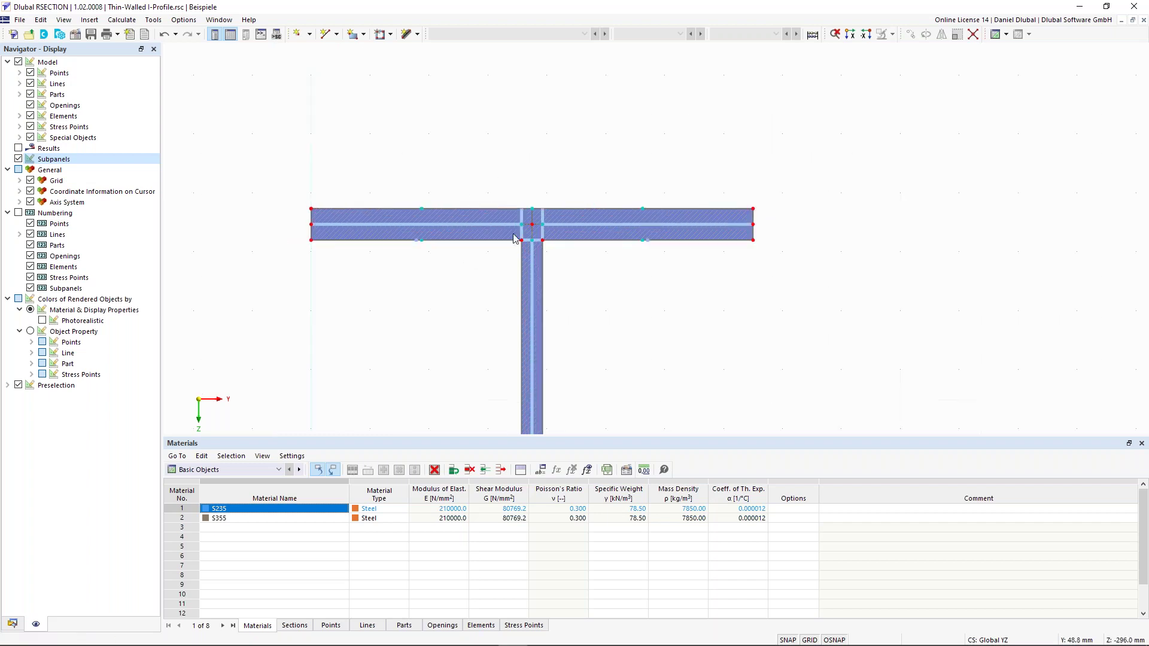
scroll(481, 231, "up", 2)
scroll(484, 229, "down", 5)
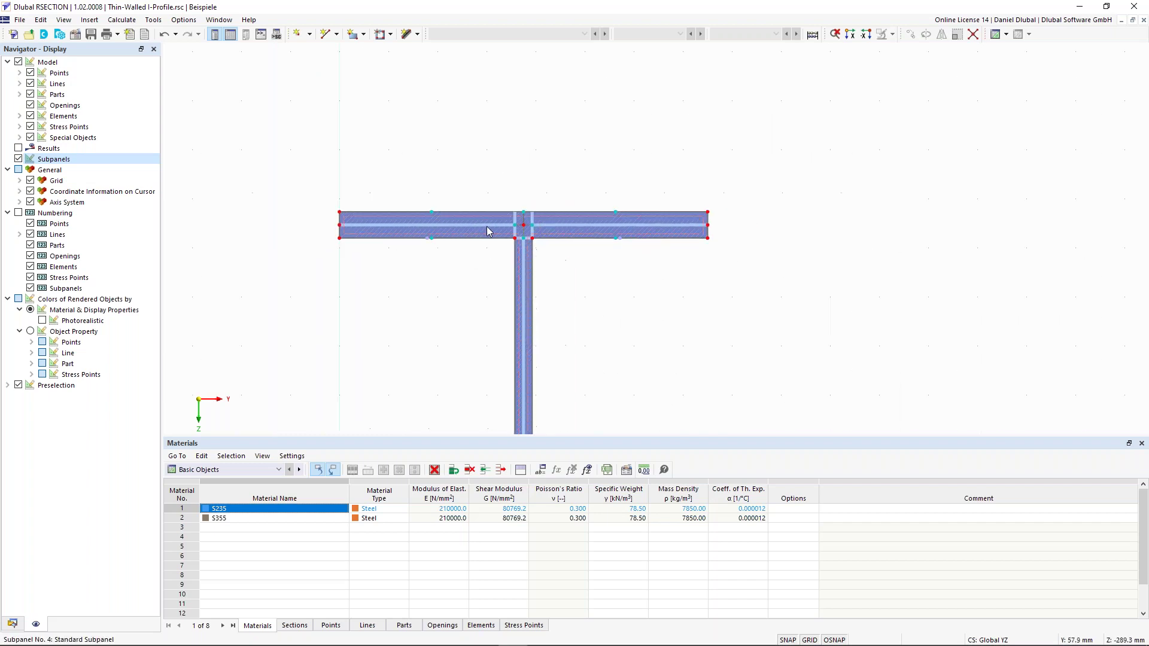
scroll(466, 203, "up", 2)
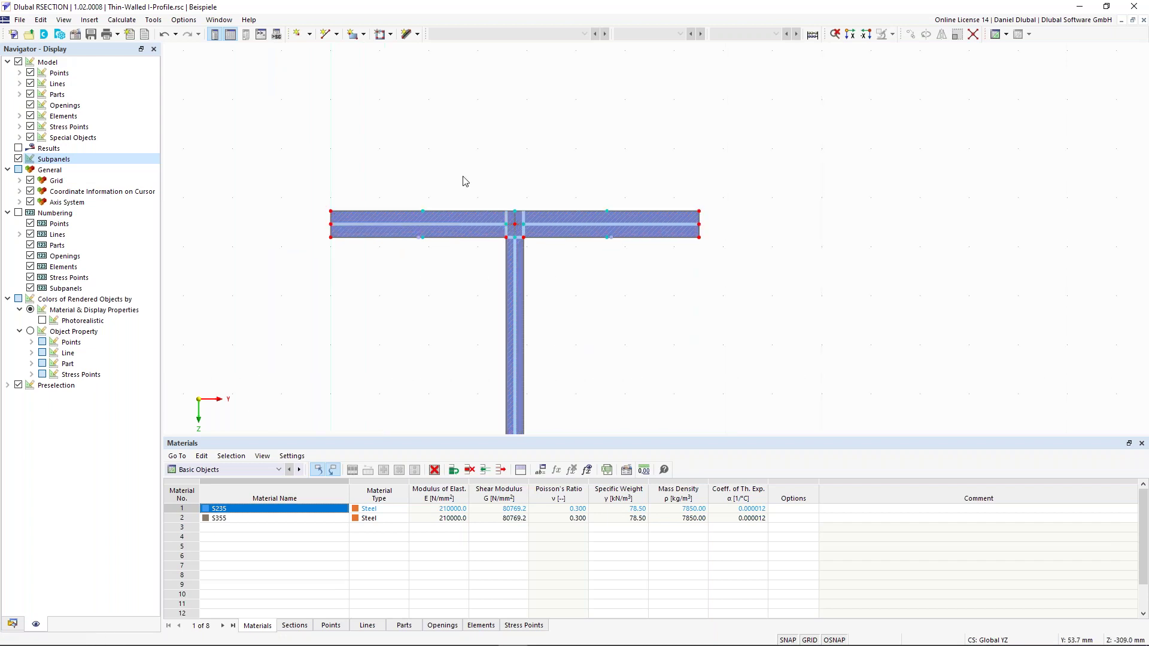
middle_click_drag(469, 174, 511, 177)
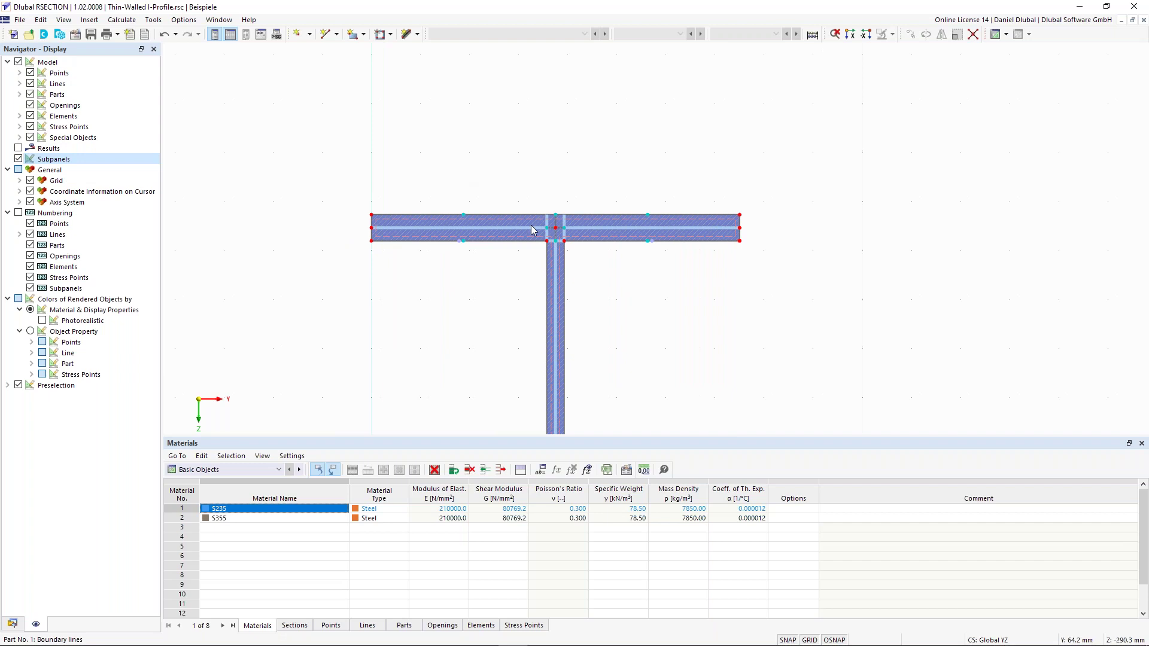
scroll(533, 230, "down", 3)
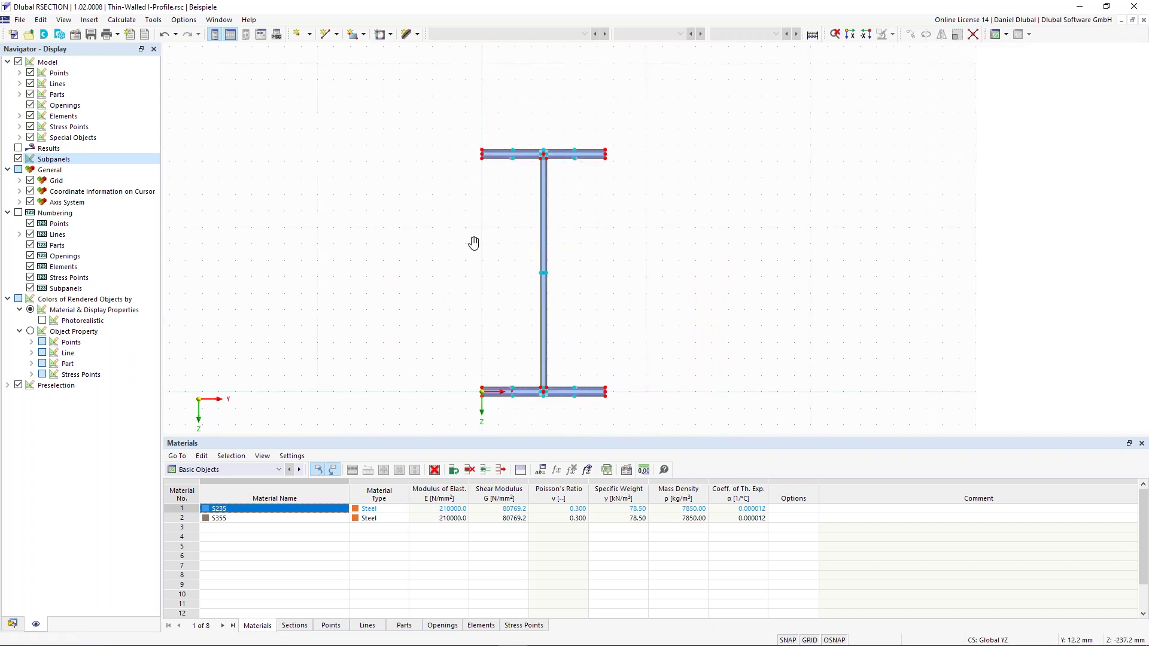
middle_click_drag(473, 243, 479, 267)
Create a round corner with a 15 mm radius between the underside of the top flange and the left edge of the web.
scroll(523, 171, "up", 2)
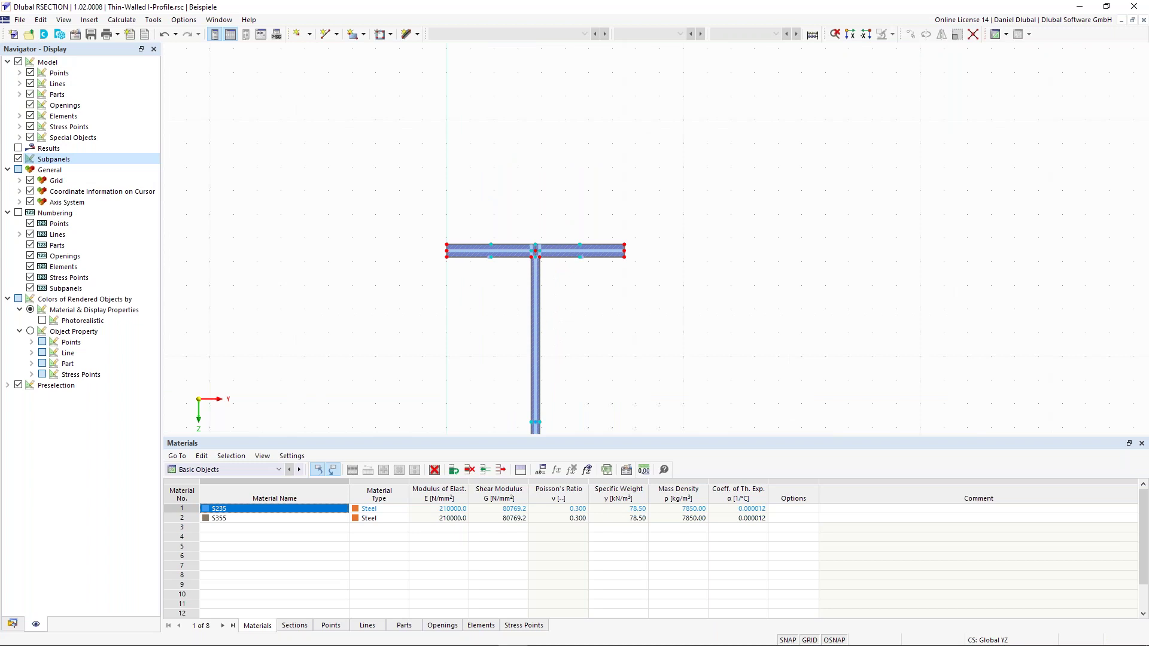
scroll(503, 271, "up", 2)
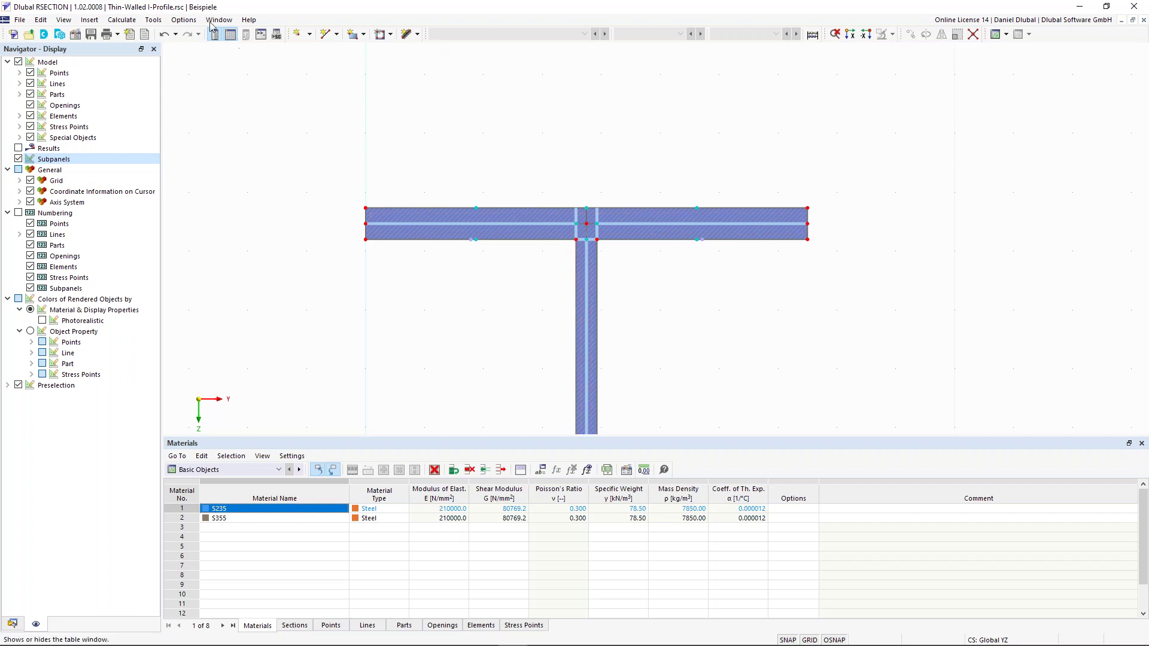
left_click(176, 21)
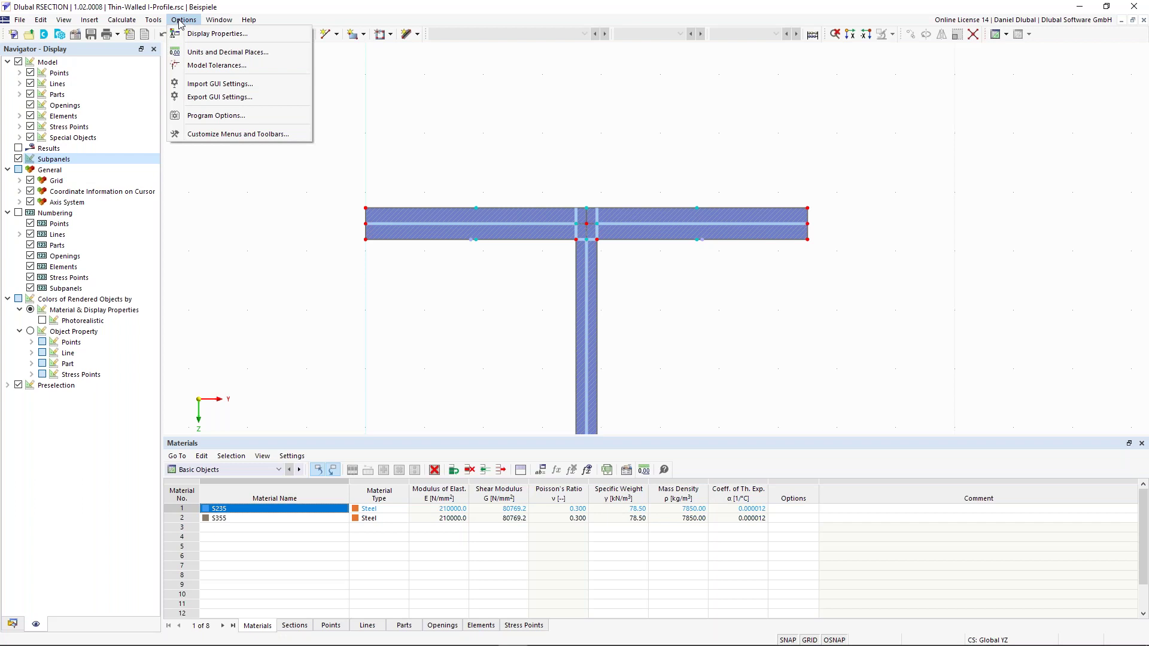
mouse_move(154, 20)
left_click(193, 105)
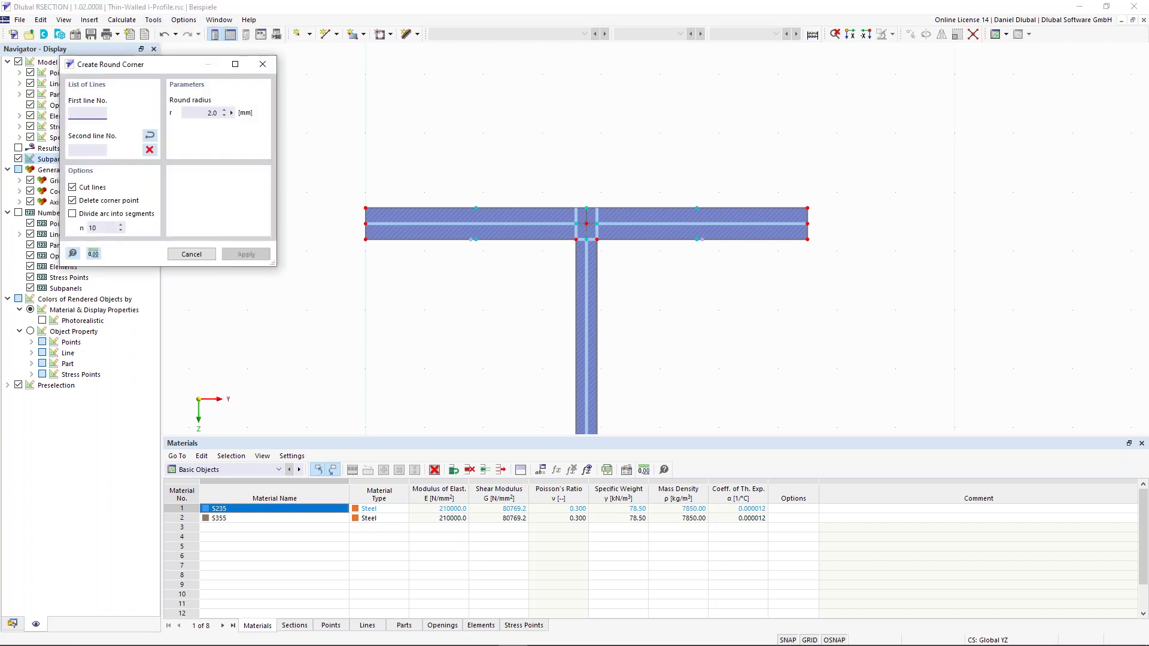
left_click(200, 113)
type("15")
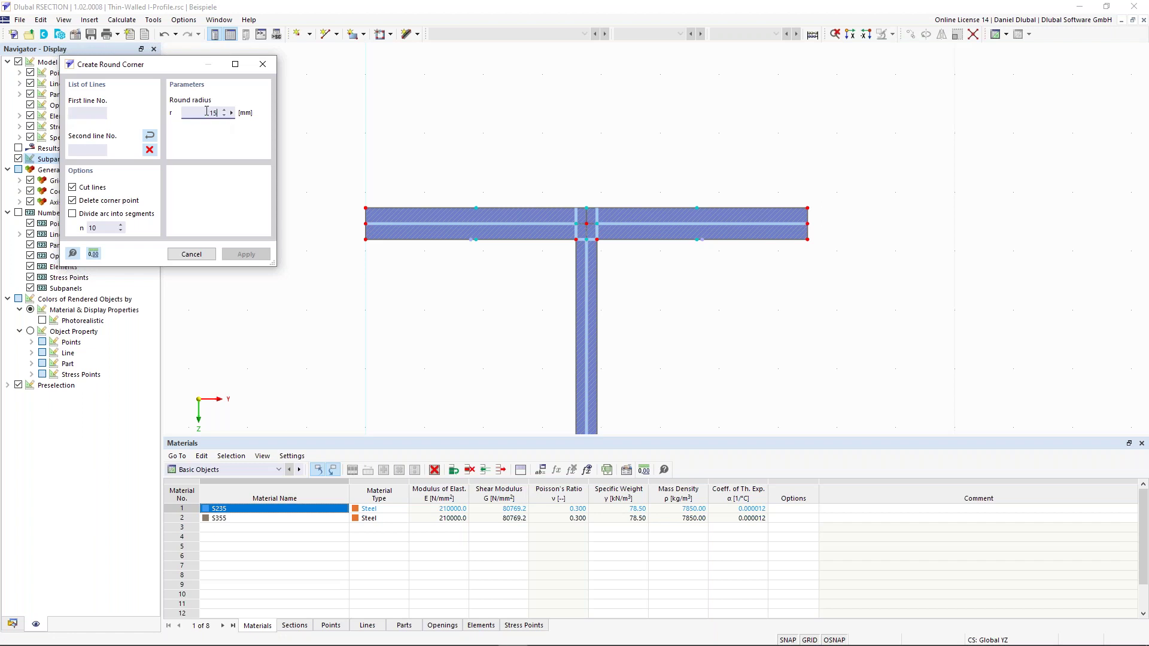
left_click(556, 237)
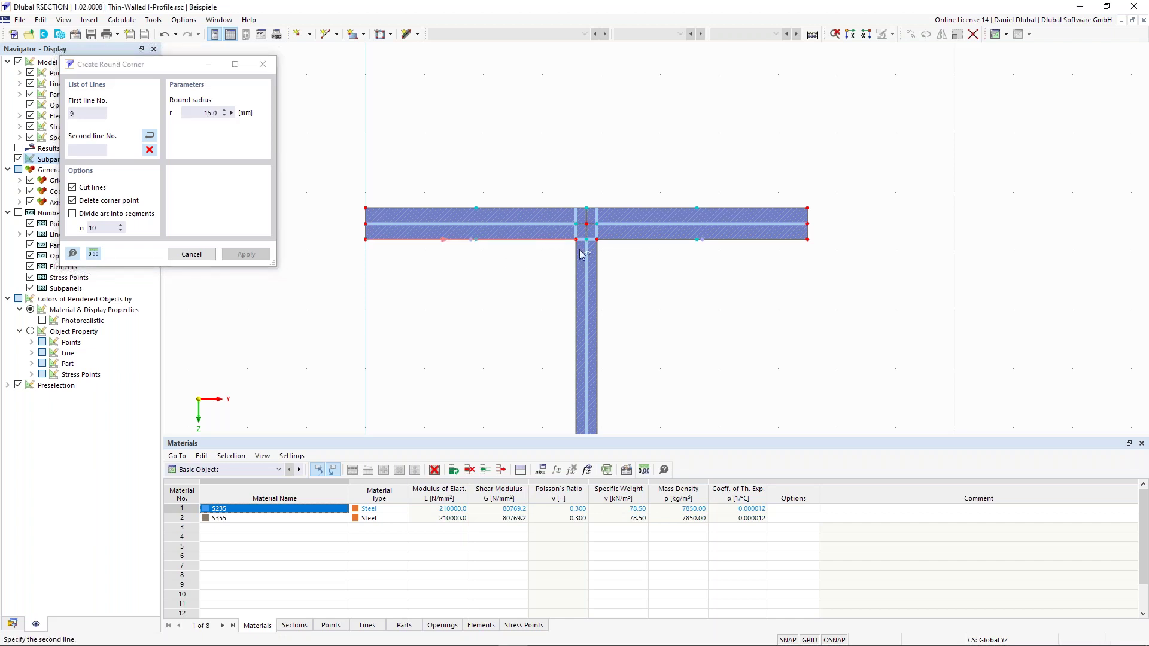
left_click(577, 258)
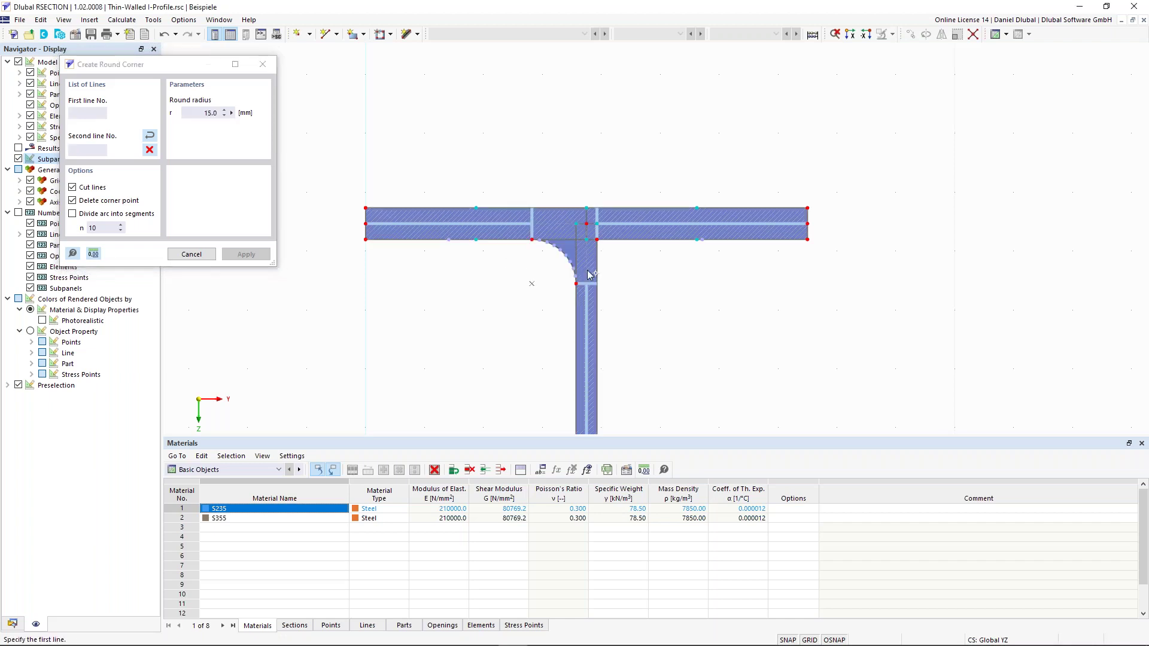
Round the opposite corner between the right edge of the web and the top flange with the same 15 mm radius.
scroll(599, 277, "up", 3)
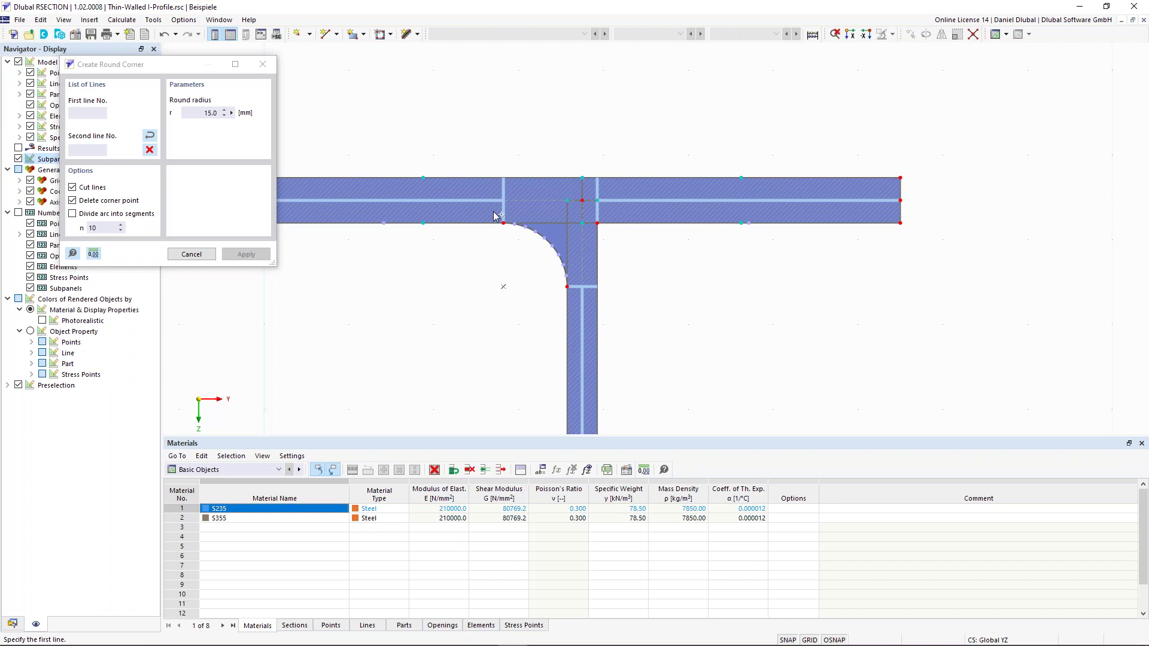
scroll(514, 222, "up", 1)
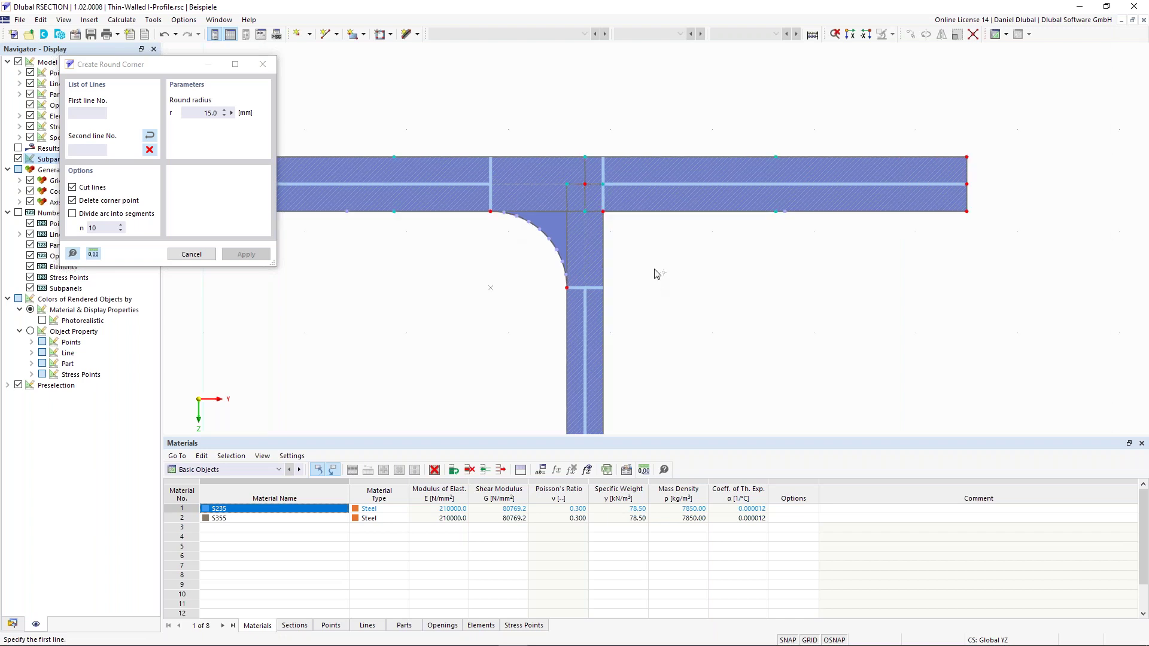
left_click(605, 246)
left_click(636, 214)
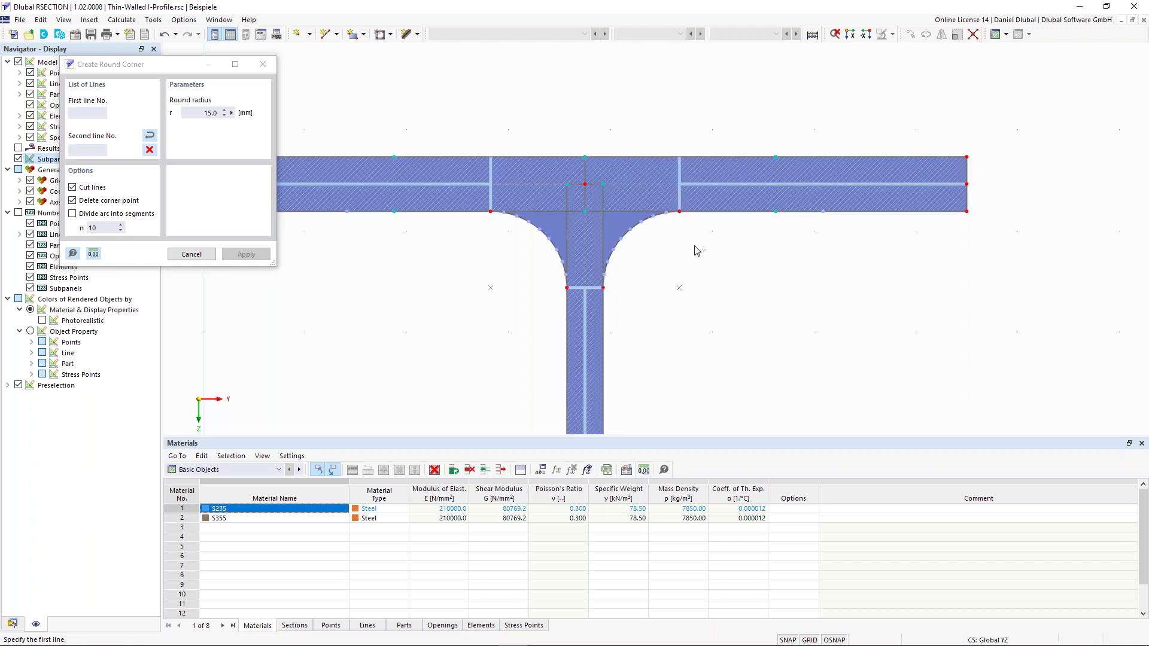
scroll(695, 193, "down", 2)
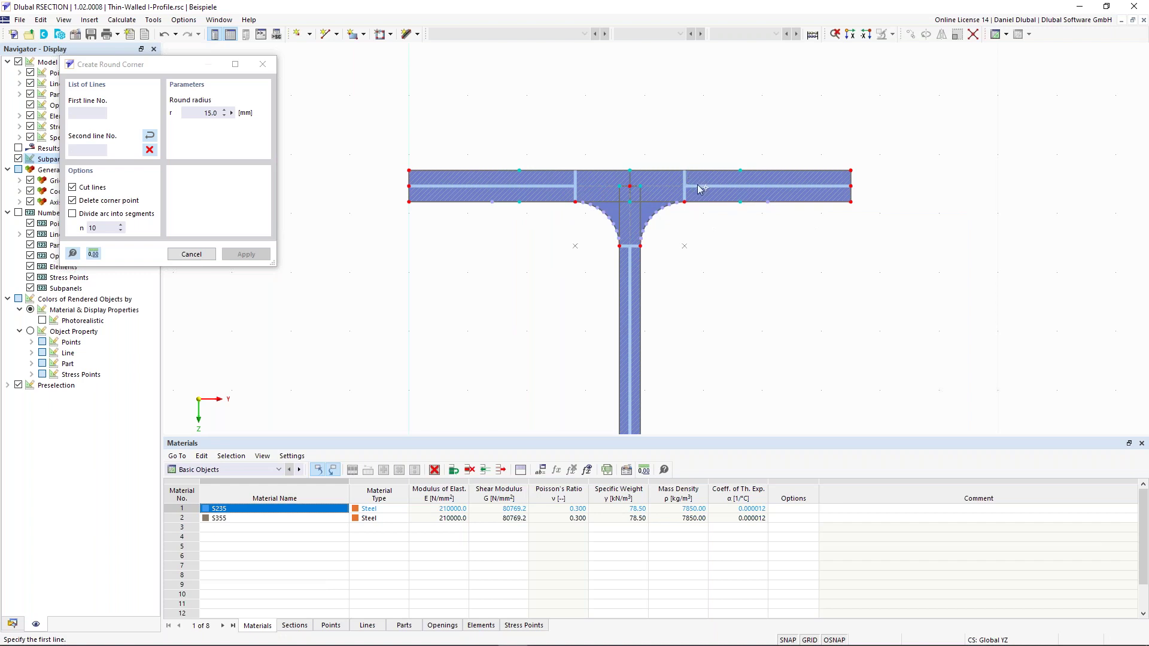
scroll(640, 247, "up", 2)
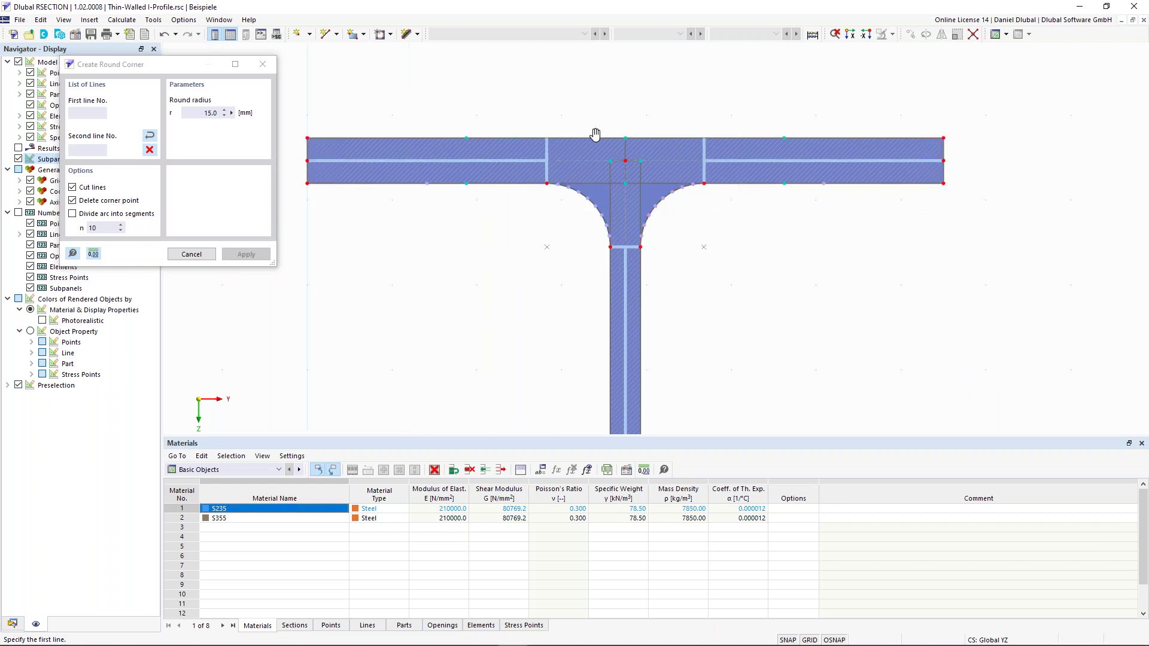
scroll(619, 183, "up", 3)
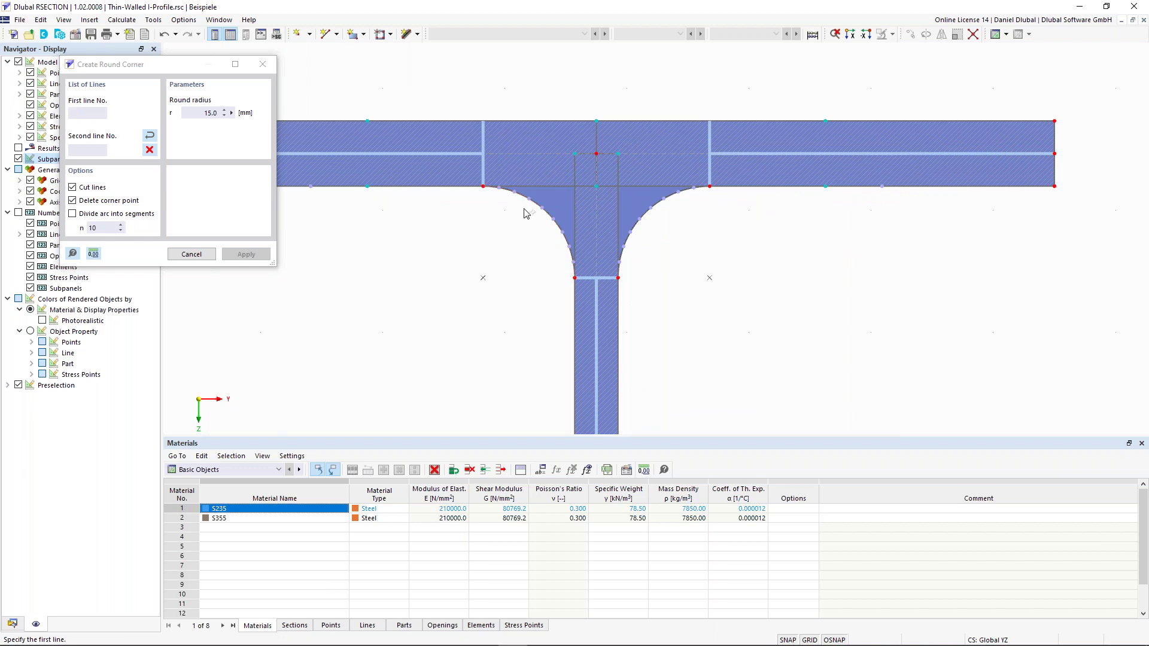
scroll(511, 213, "down", 1)
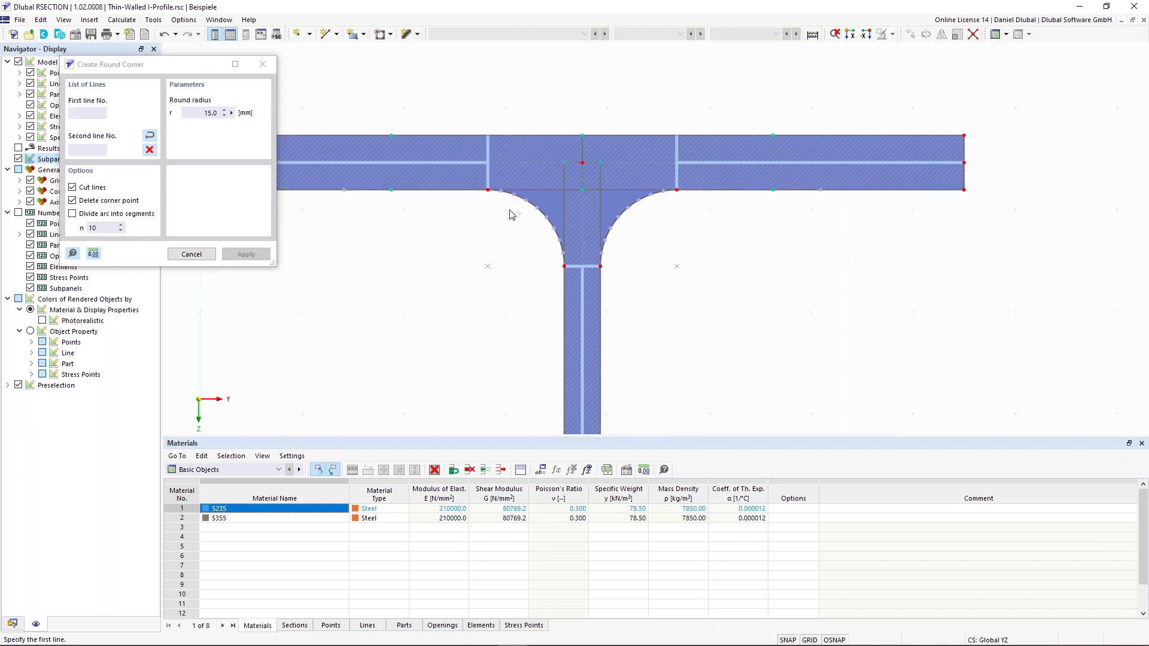
End the round corner command and bring the junction of the web and the bottom flange into view.
scroll(489, 212, "down", 1)
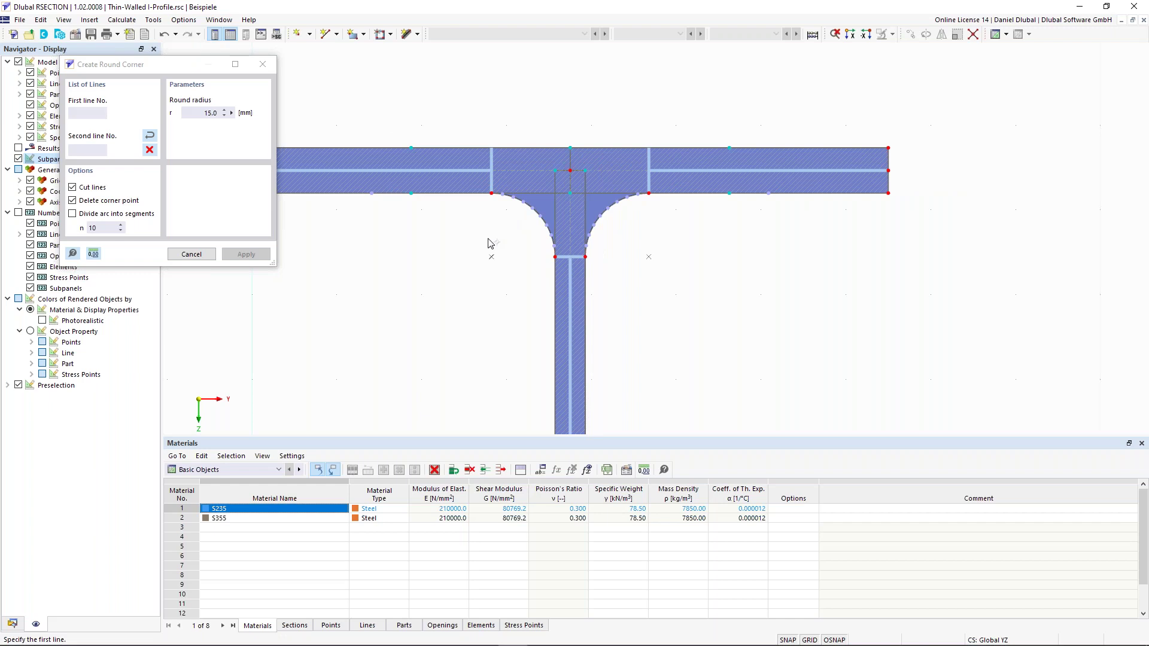
scroll(488, 243, "down", 1)
key("Escape")
scroll(359, 300, "down", 1)
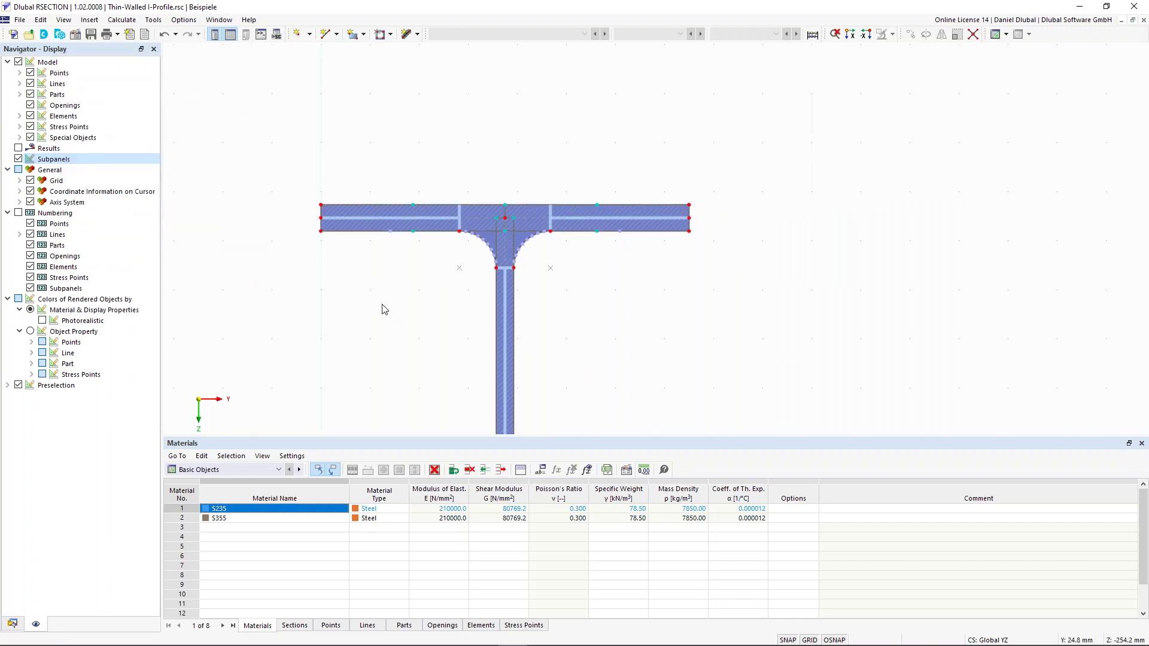
scroll(385, 310, "down", 1)
scroll(391, 354, "down", 1)
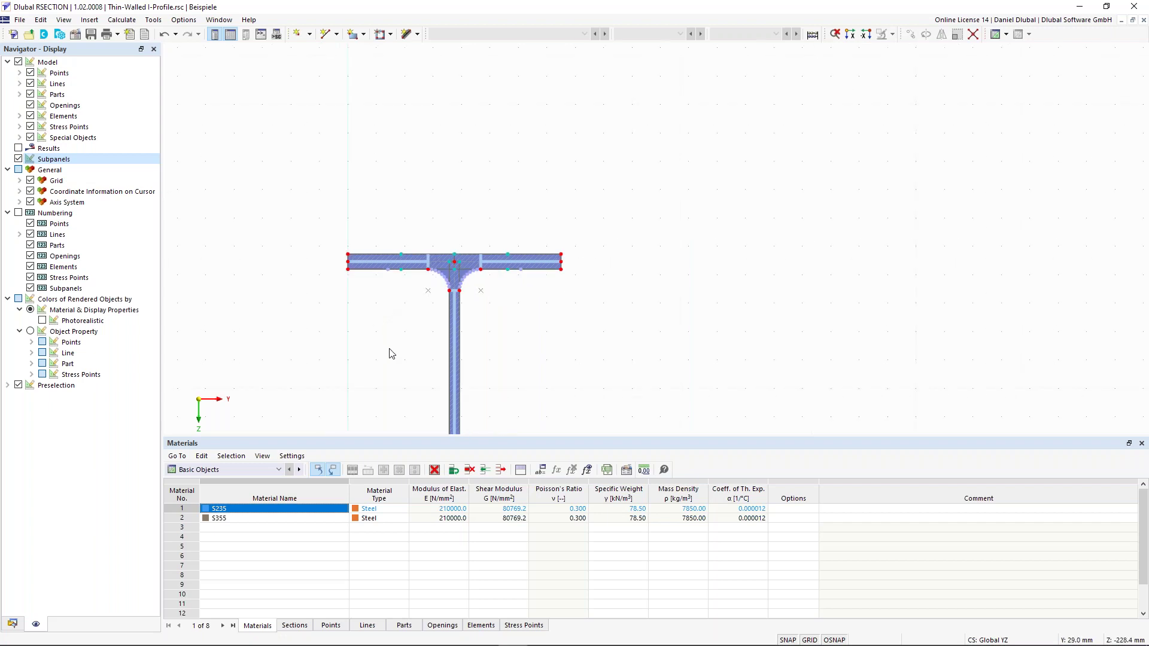
key("ctrl+z")
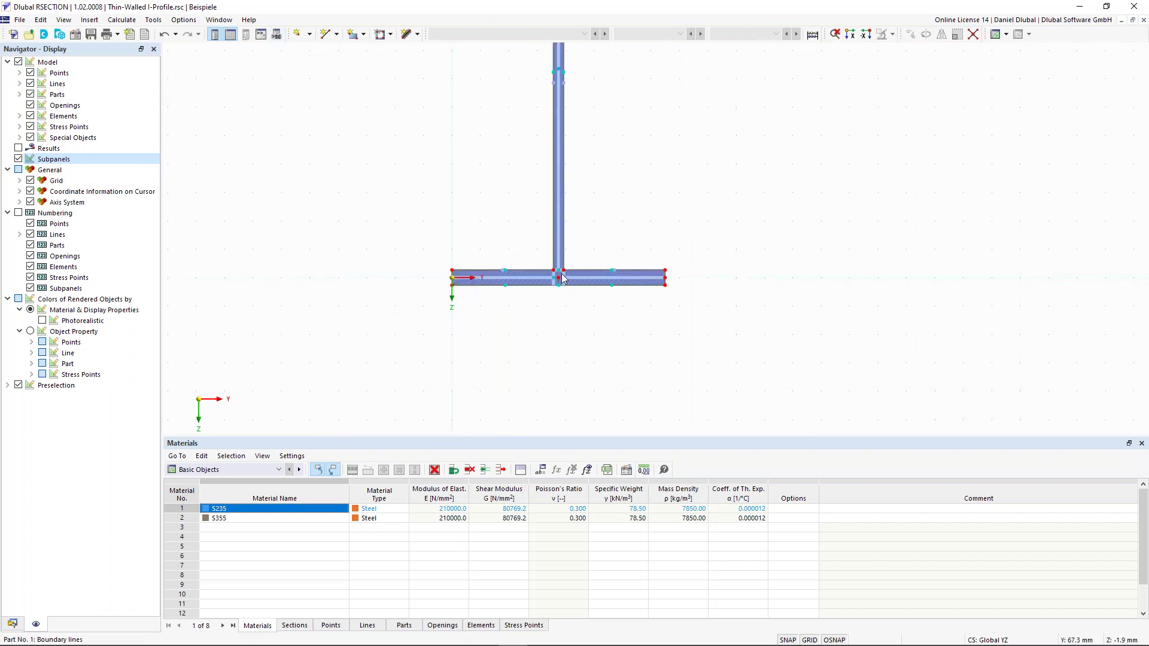
scroll(562, 278, "up", 1)
scroll(560, 274, "up", 1)
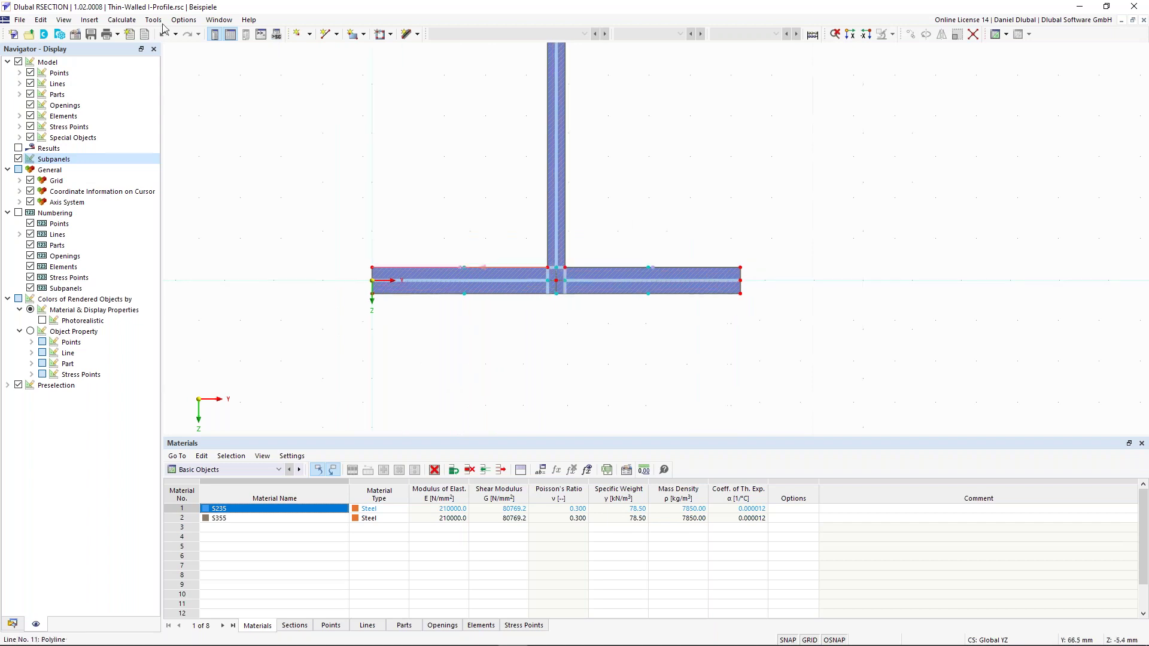
Set up an angled corner of type Edge and Angle with L1 as 6 times sqrt(2), 8.5 mm, and an angle of 45°.
left_click(154, 20)
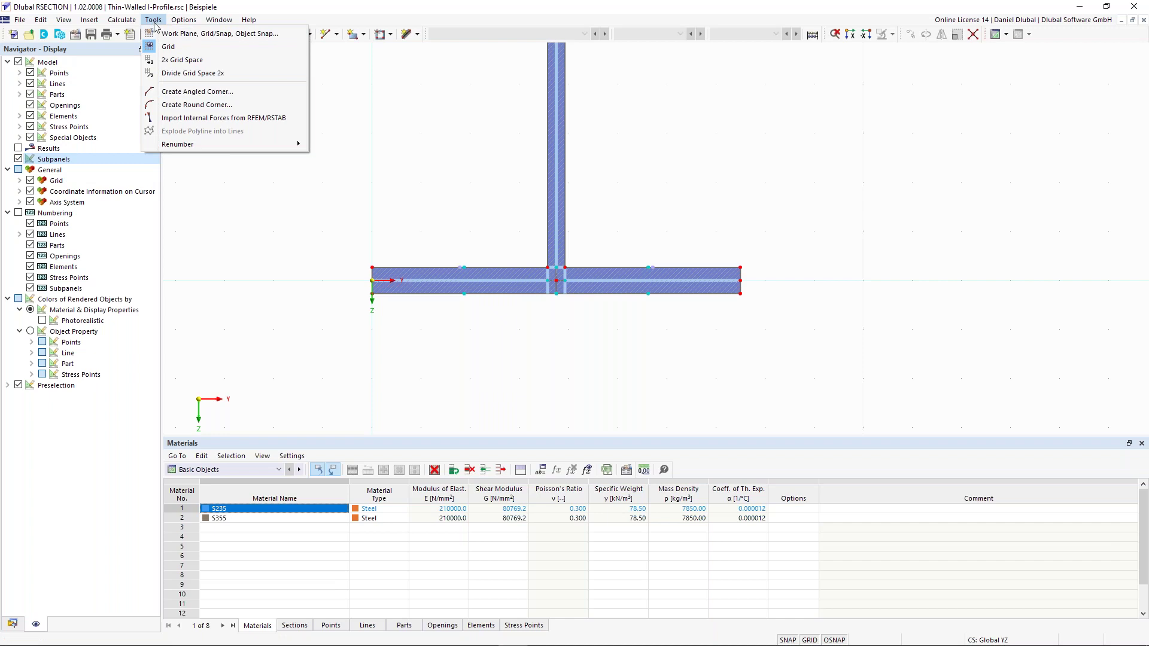
left_click(181, 93)
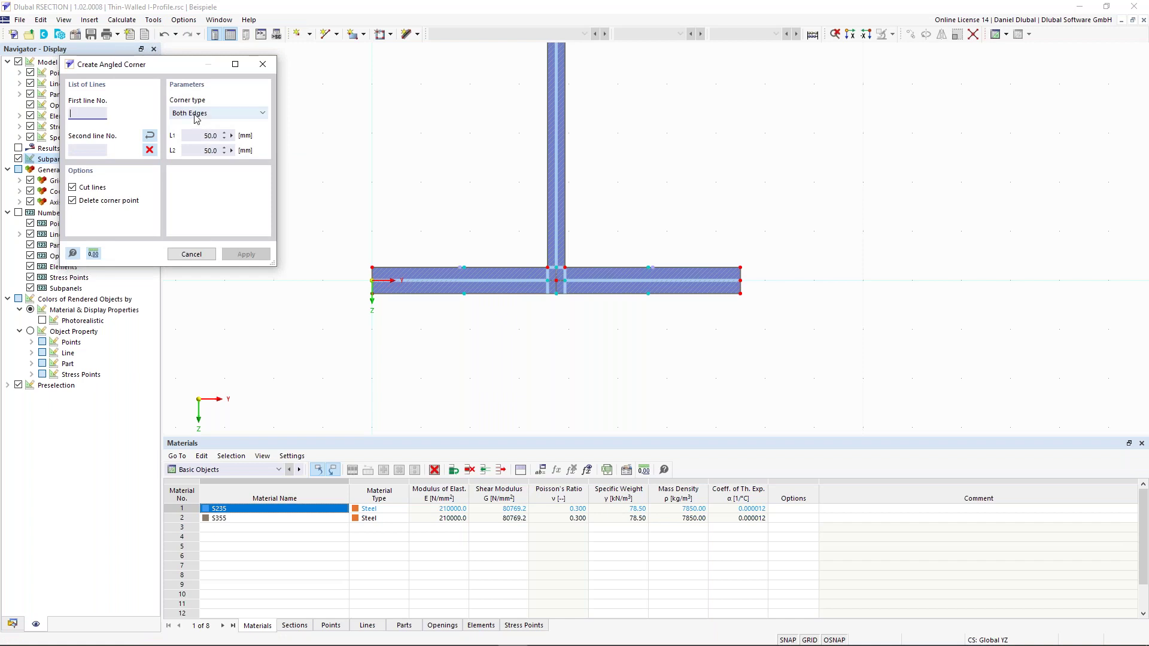
left_click(196, 115)
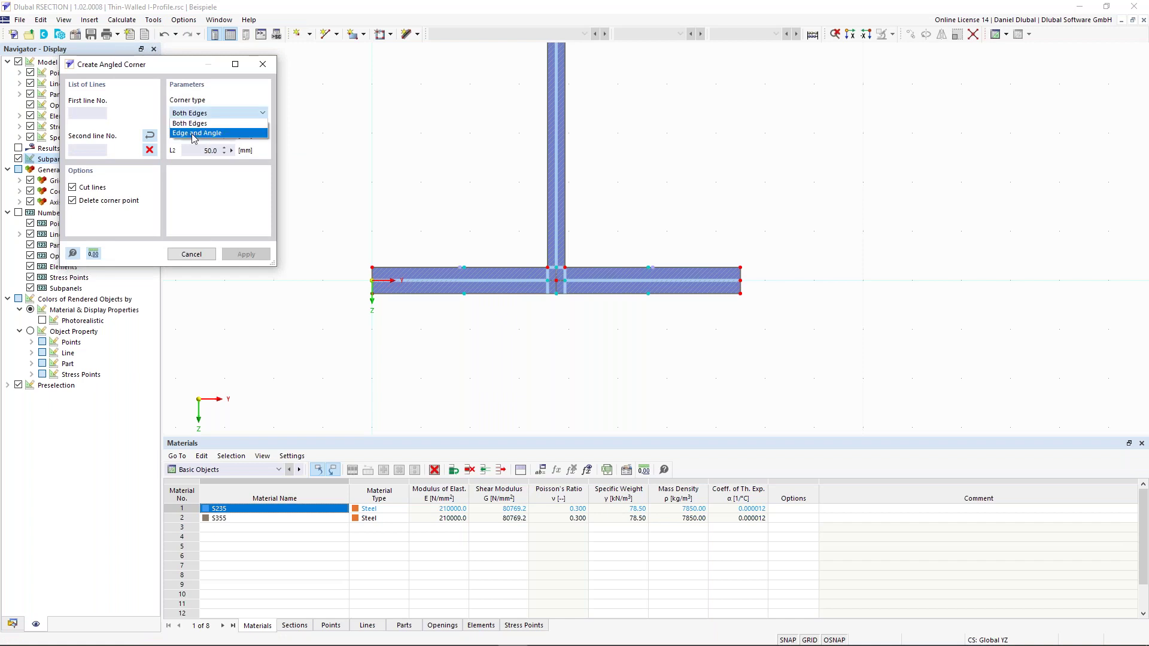
left_click(192, 133)
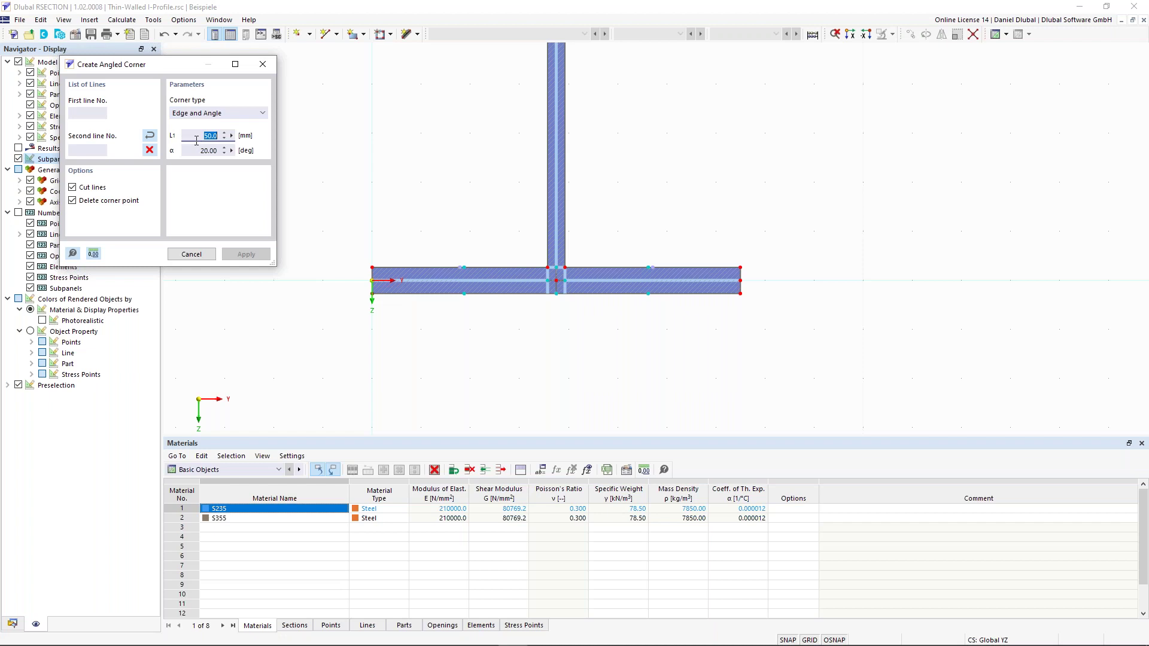
type("6")
type("sqrt(2")
key("Tab")
left_click(223, 135)
left_click(209, 150)
type("45")
Create the angled corner between the bottom flange's upper edge and the left edge of the web.
scroll(556, 218, "up", 2)
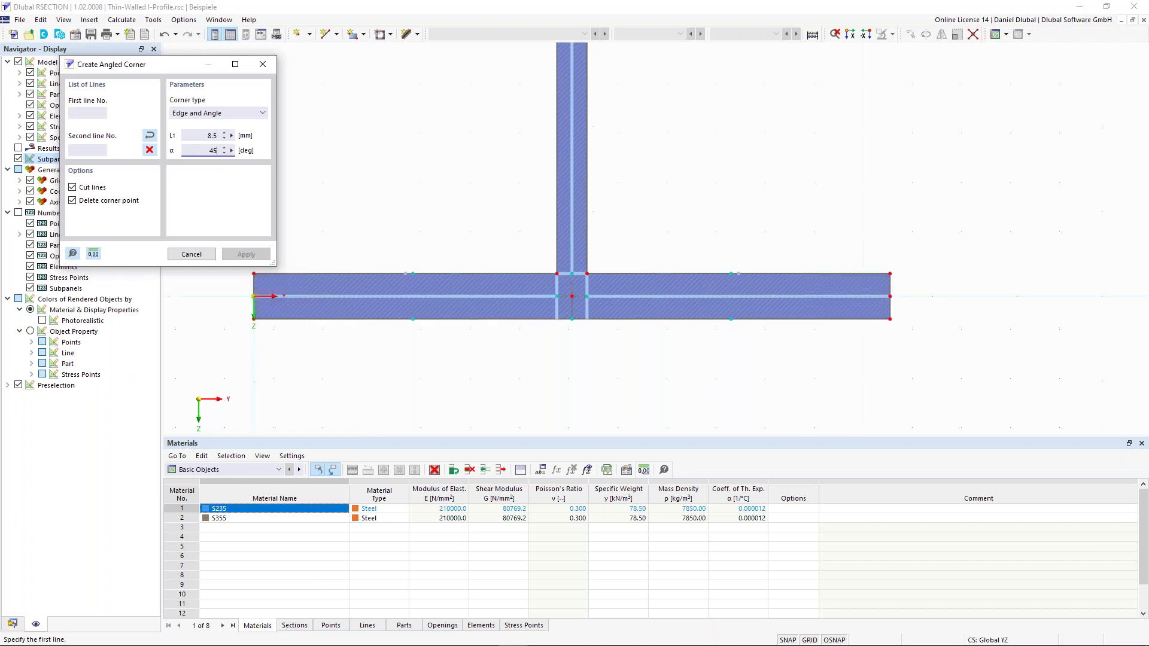
scroll(536, 272, "up", 1)
left_click(538, 276)
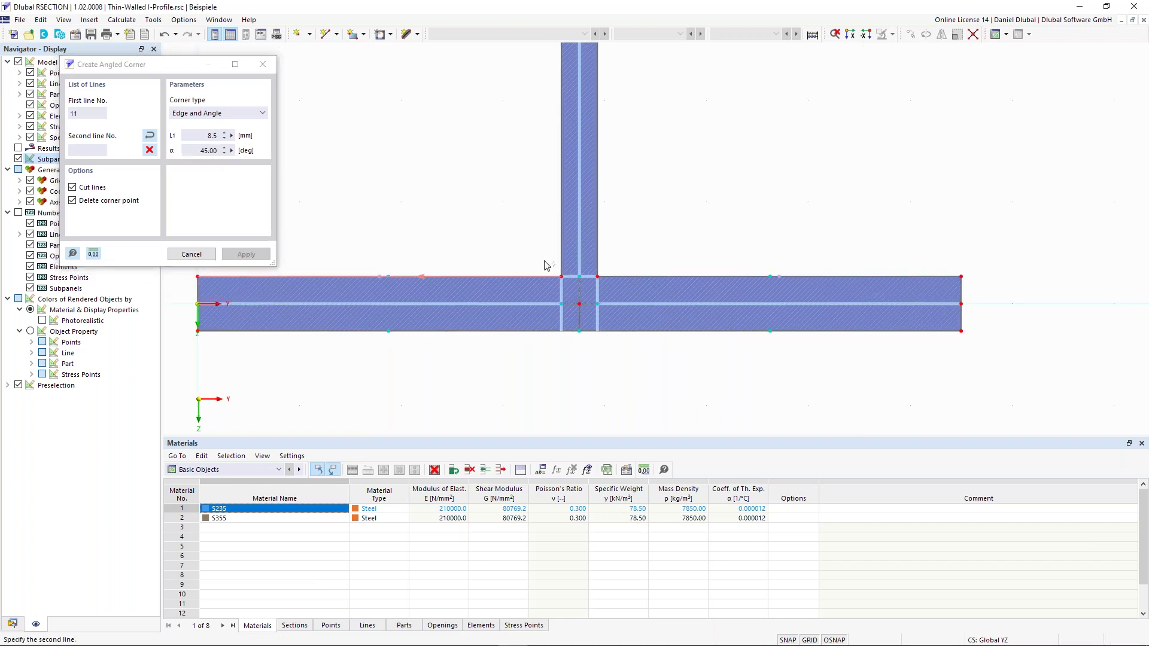
left_click(562, 246)
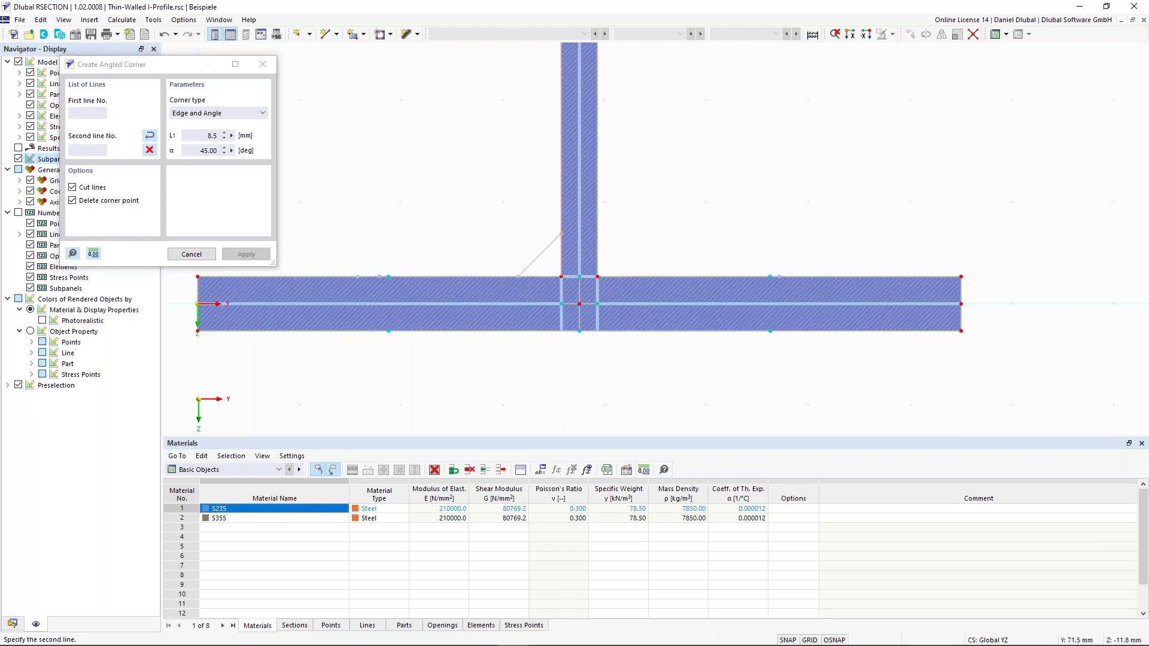
left_click(562, 240)
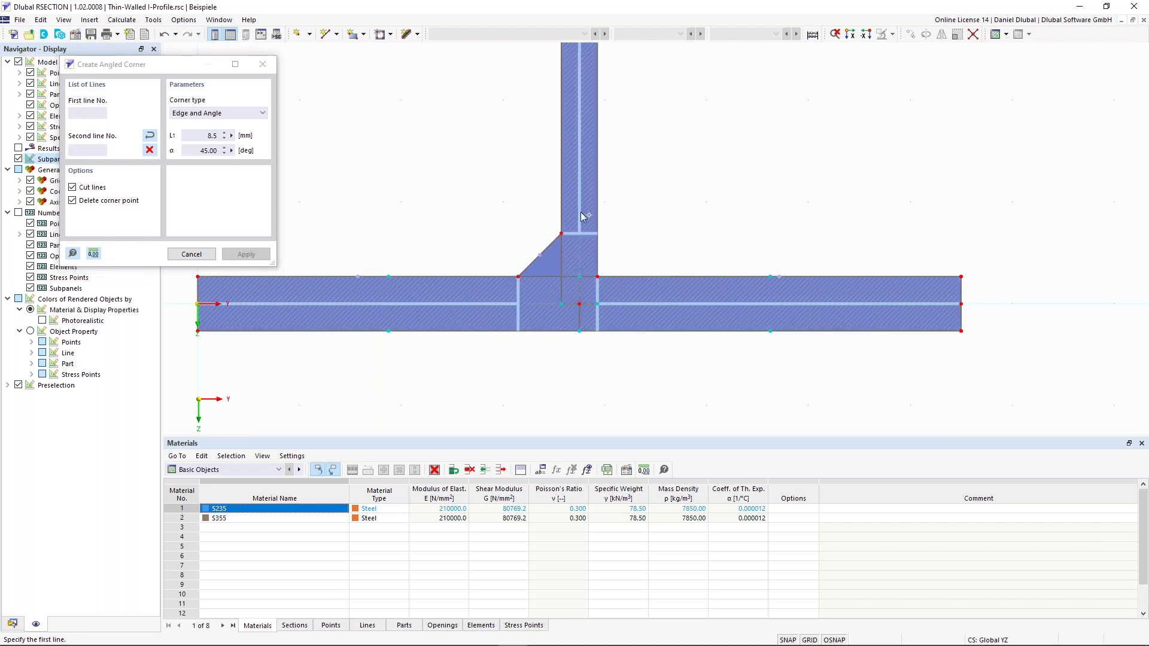
Add the same angled corner between the bottom flange's upper edge and the right edge of the web, ending the command.
scroll(532, 237, "down", 2)
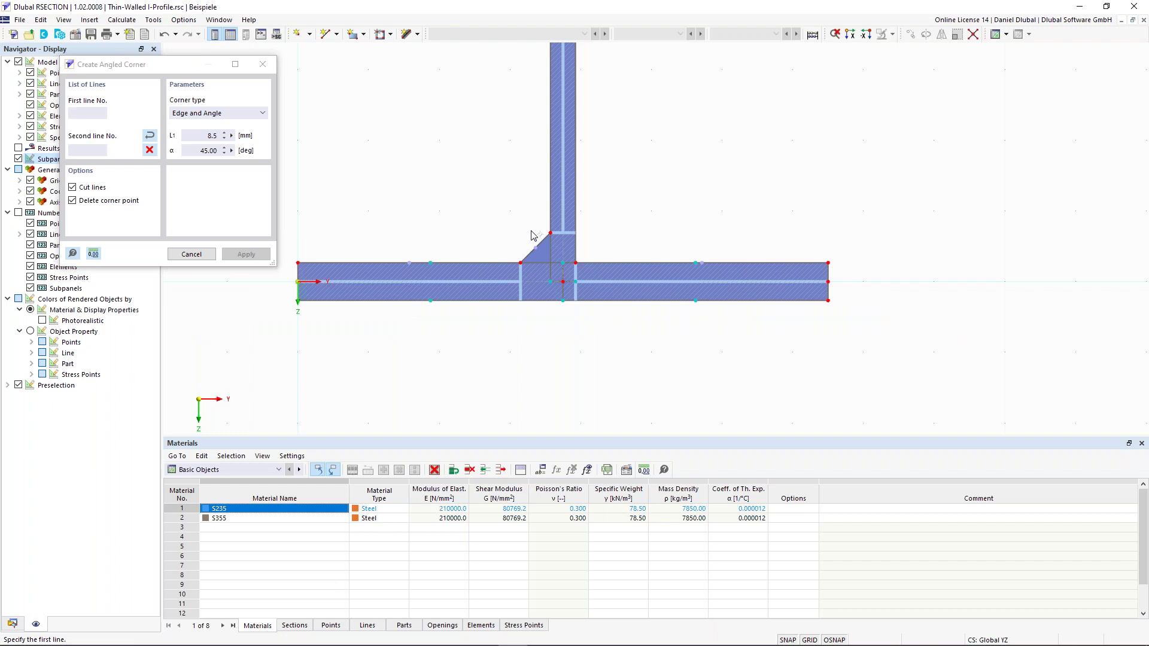
scroll(532, 237, "up", 1)
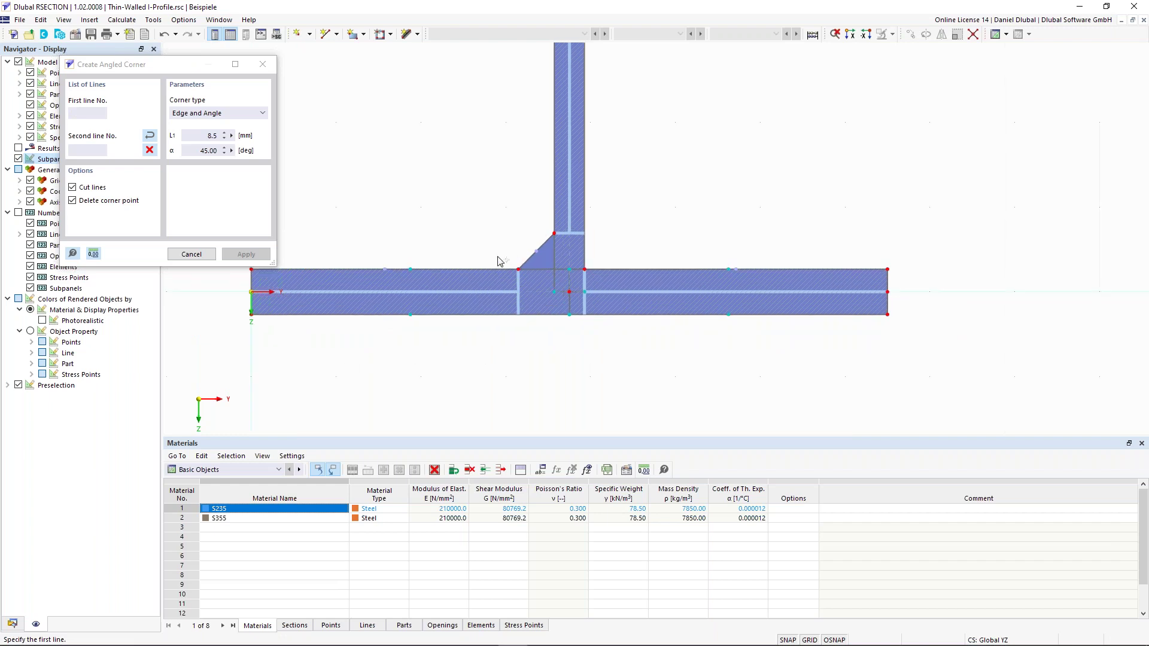
left_click(612, 271)
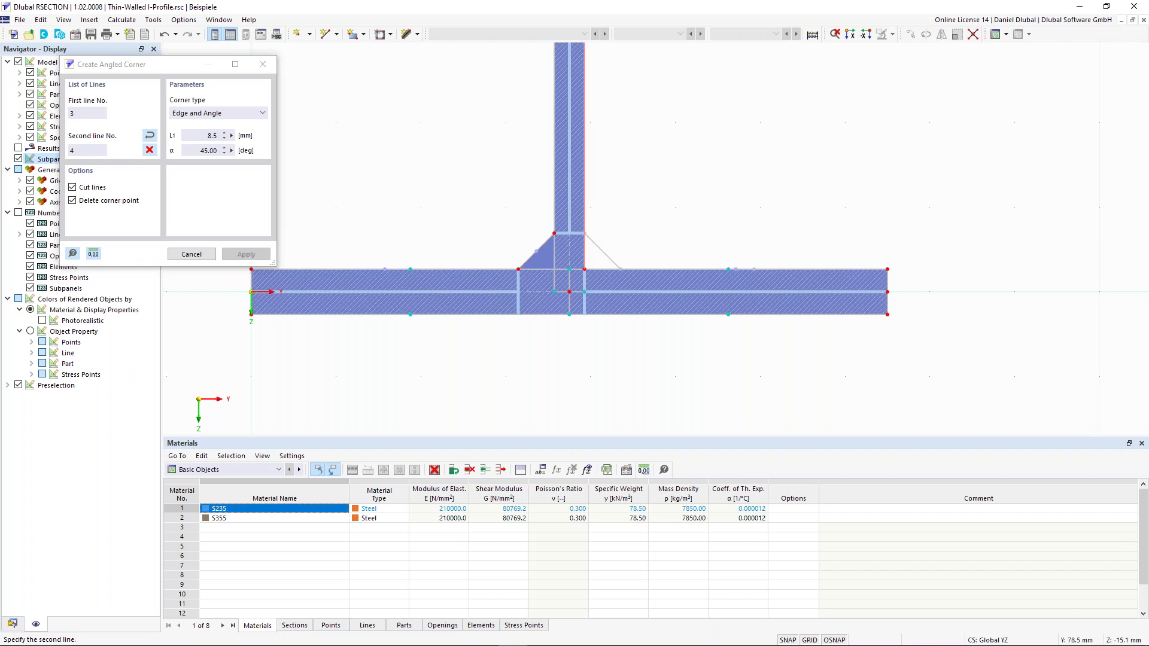
left_click(585, 228)
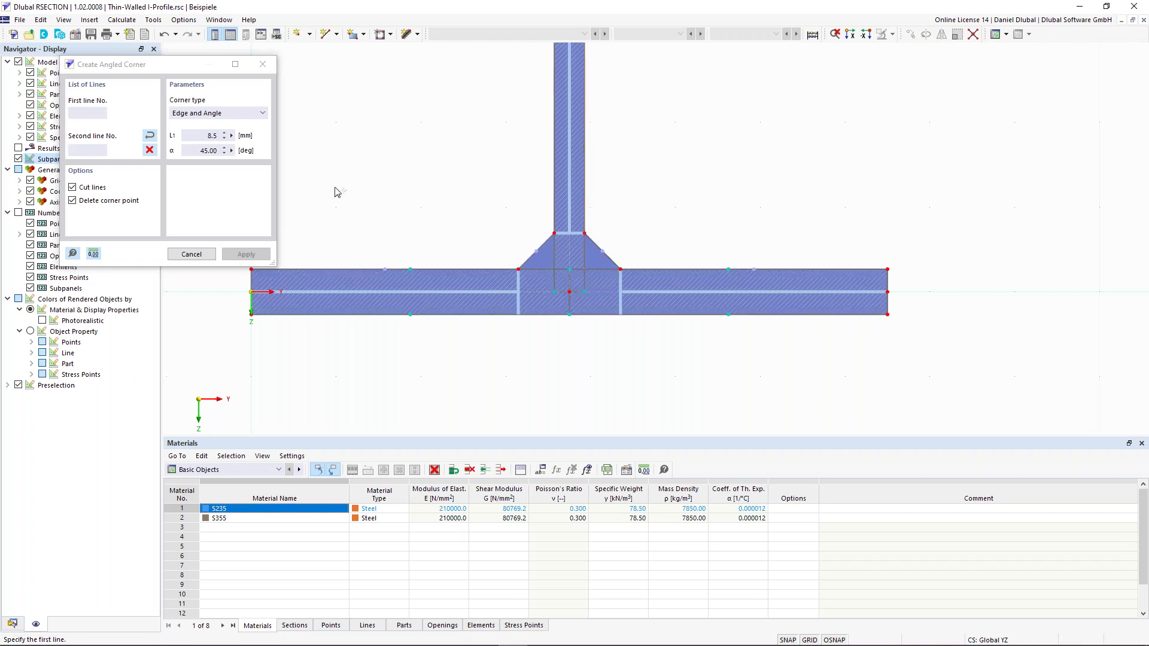
key("Escape")
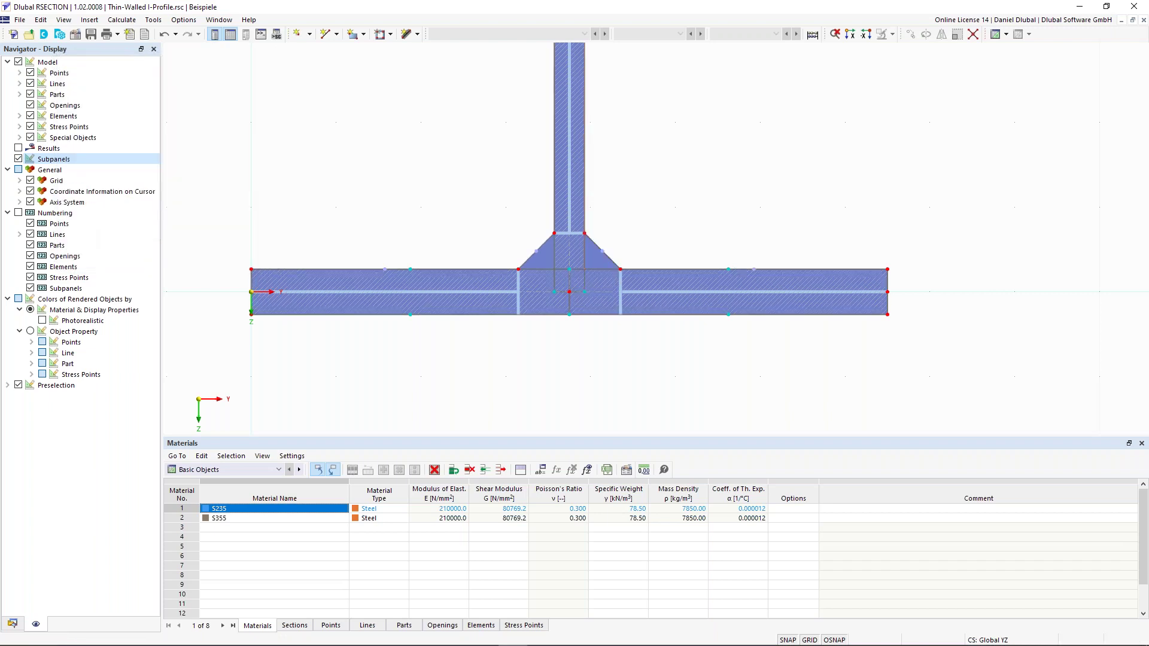
Create a new load case LC1 named "Only N".
scroll(366, 203, "down", 4)
middle_click_drag(363, 134, 466, 261)
scroll(380, 270, "down", 2)
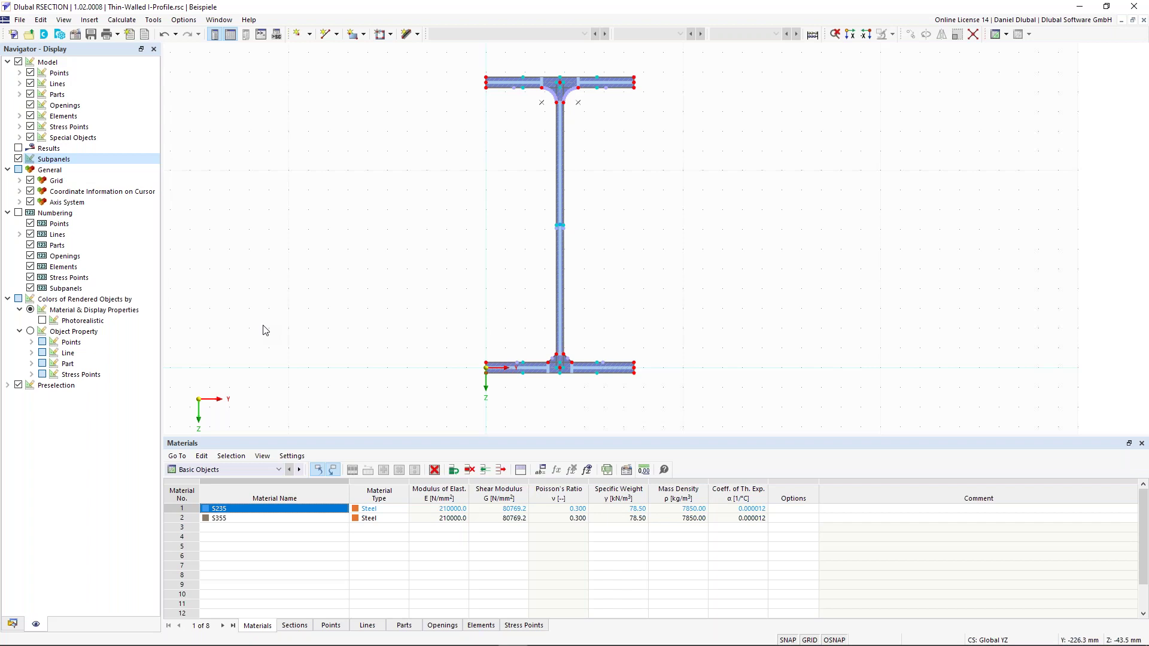
left_click(13, 623)
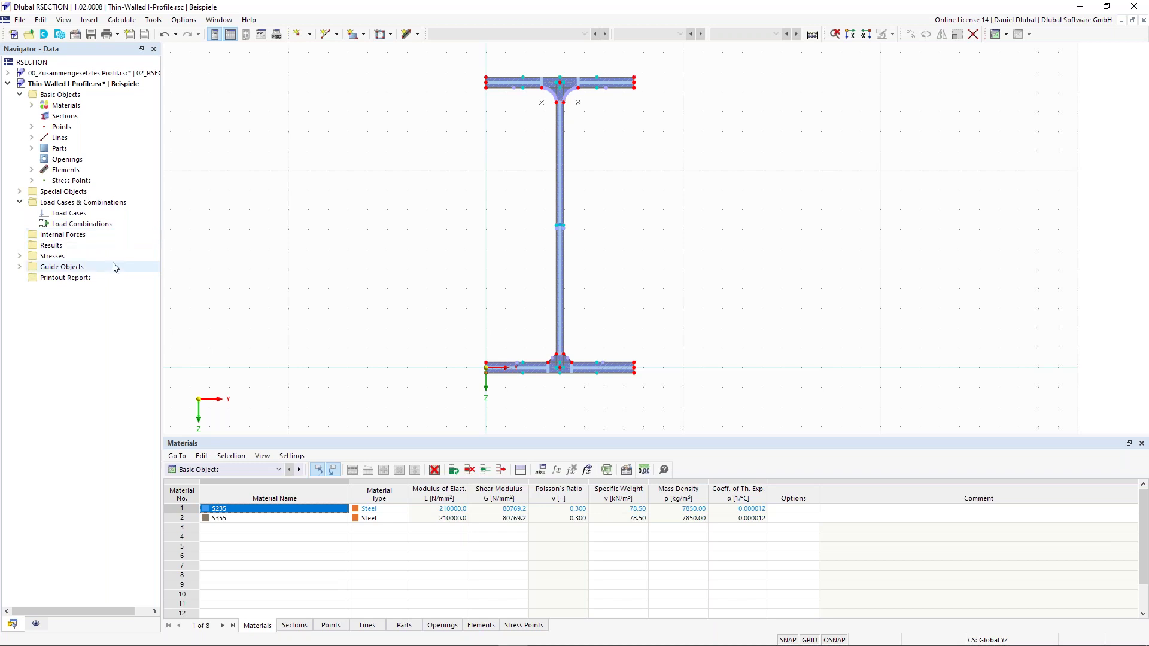
right_click(75, 214)
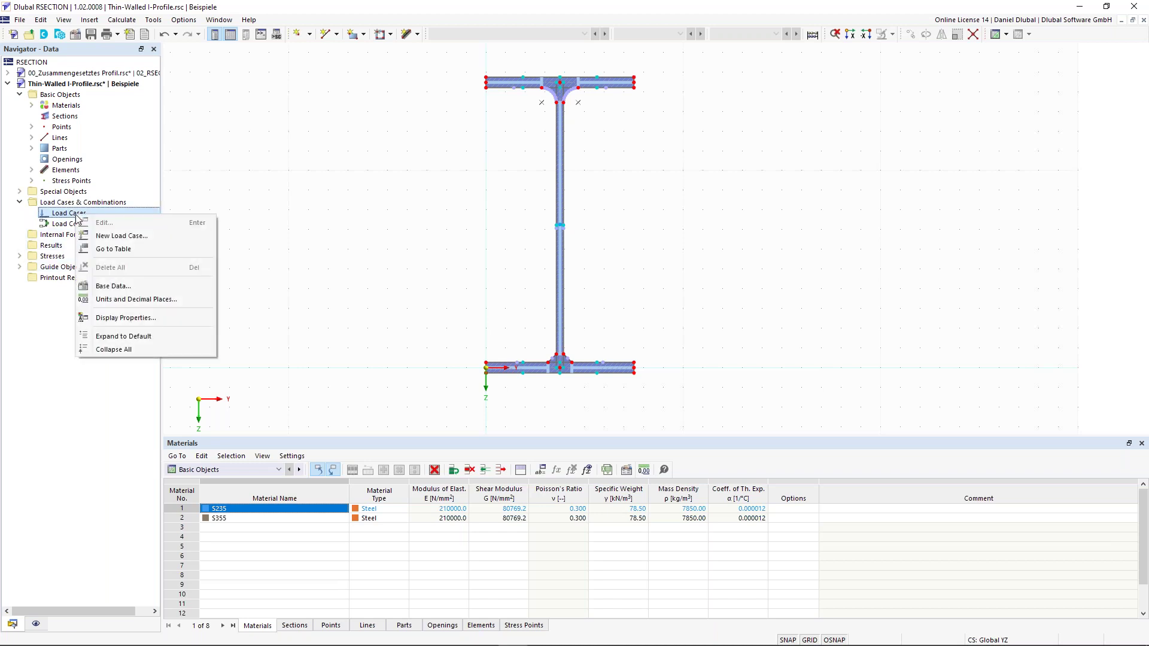
left_click(119, 236)
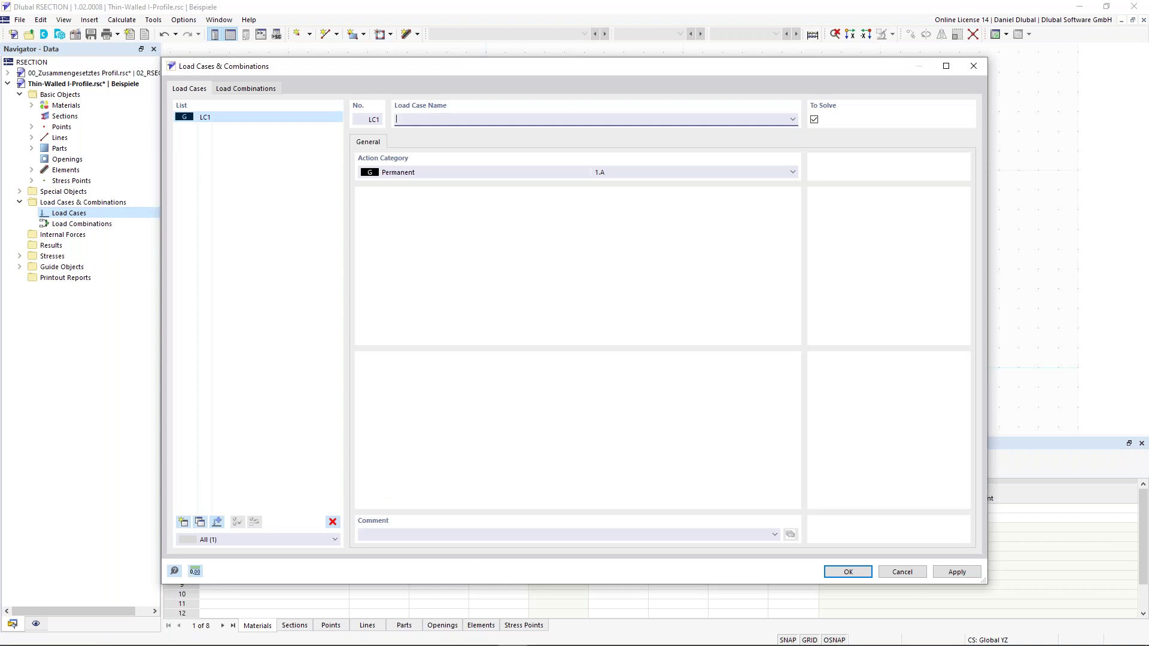
type("Only N")
Duplicate load case LC1 and rename the copy "Only M".
left_click(200, 522)
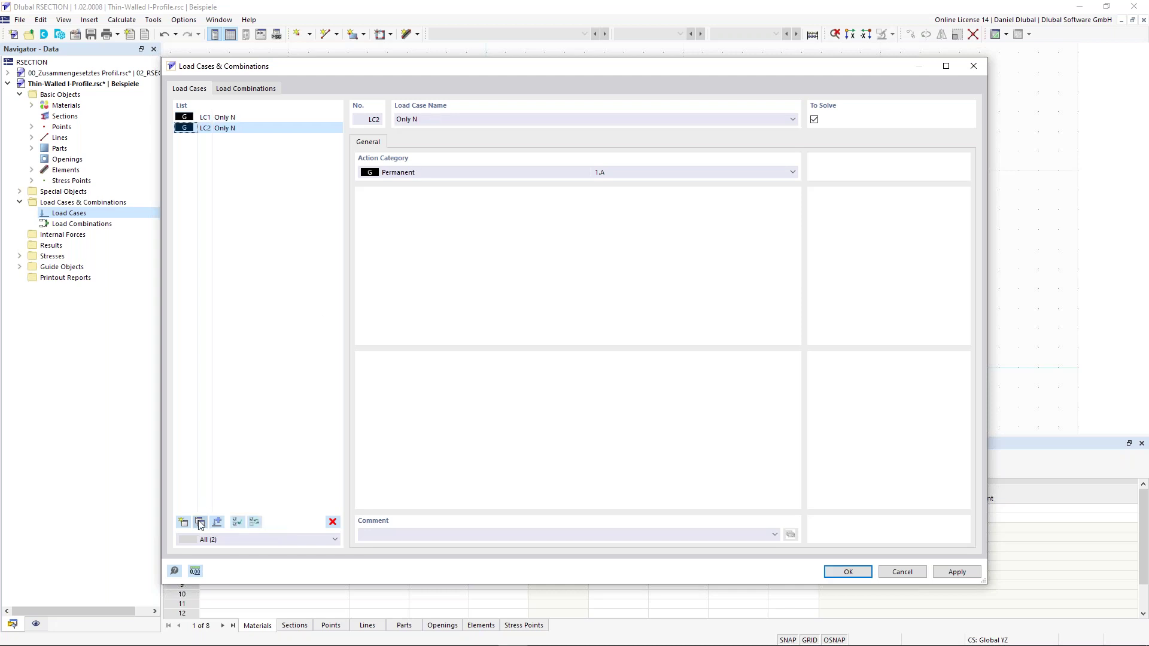
double_click(412, 120)
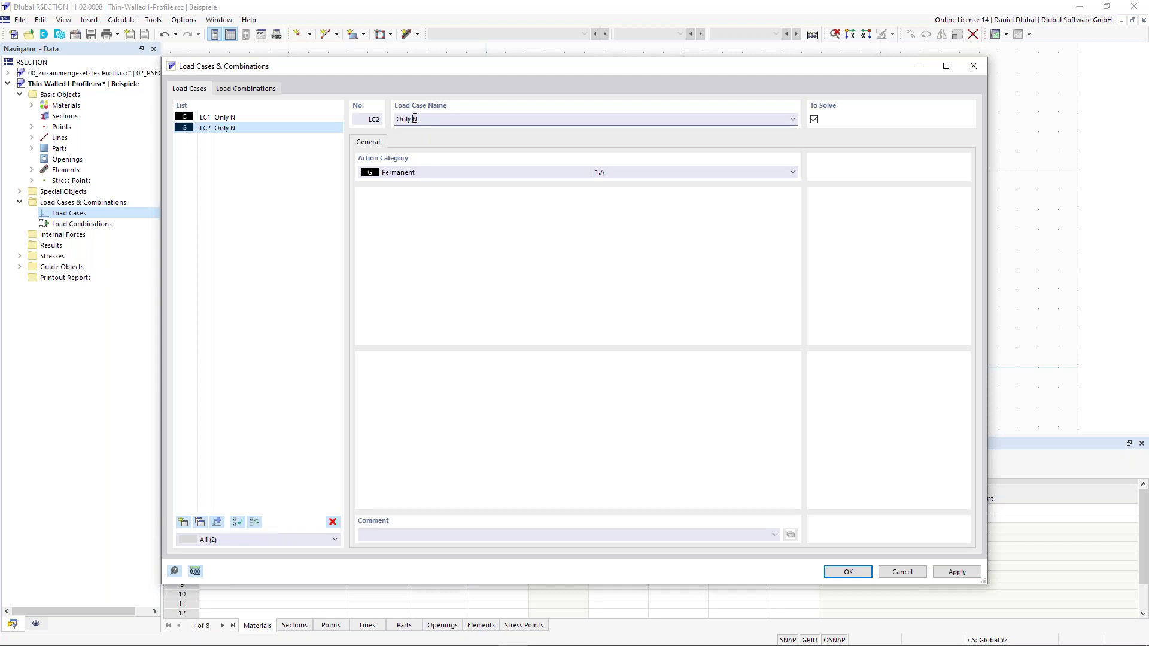
type("M")
Add load combination CO1 and assign both load cases, LC1 and LC2, to it with factors of 1.00.
left_click(251, 93)
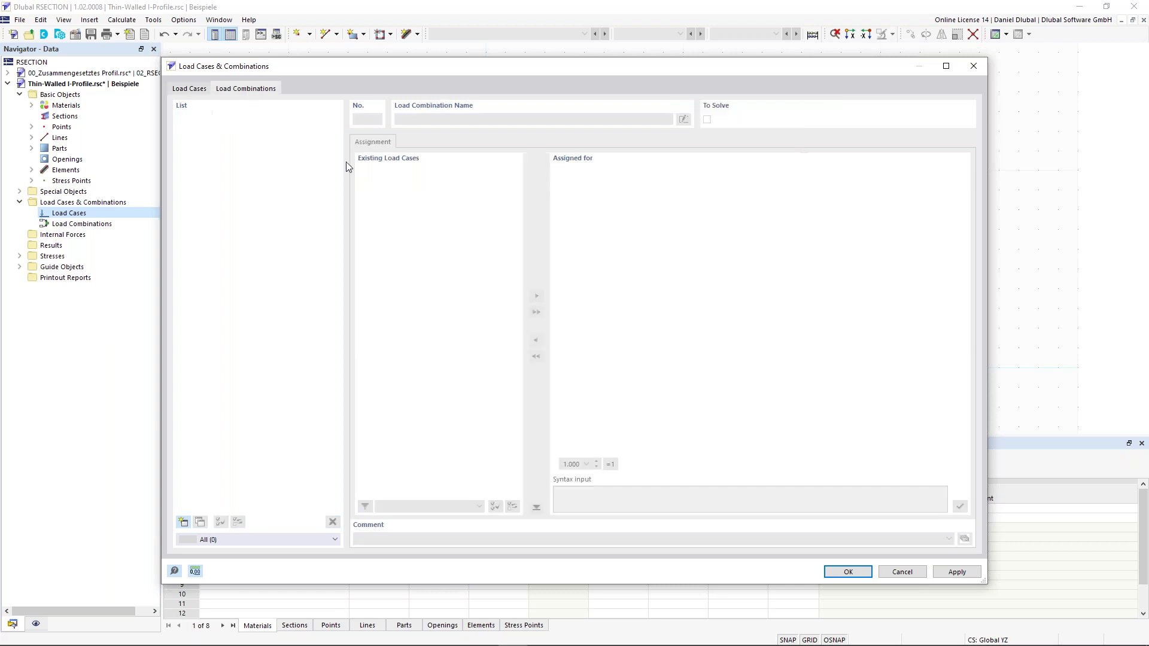
left_click(184, 522)
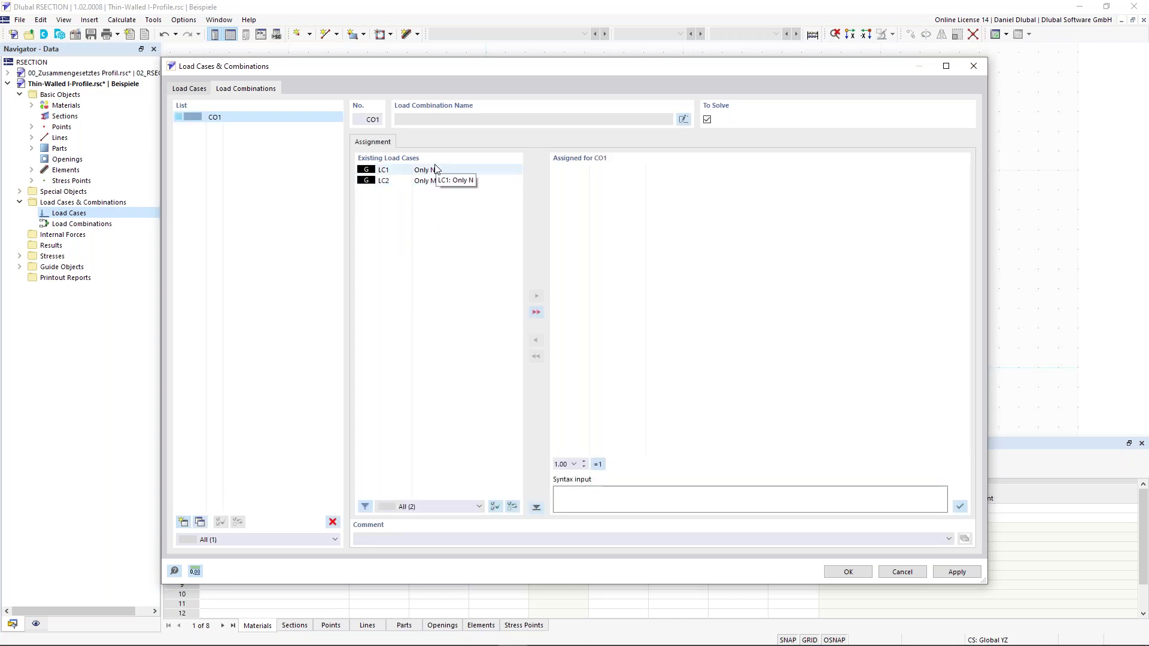
left_click(536, 311)
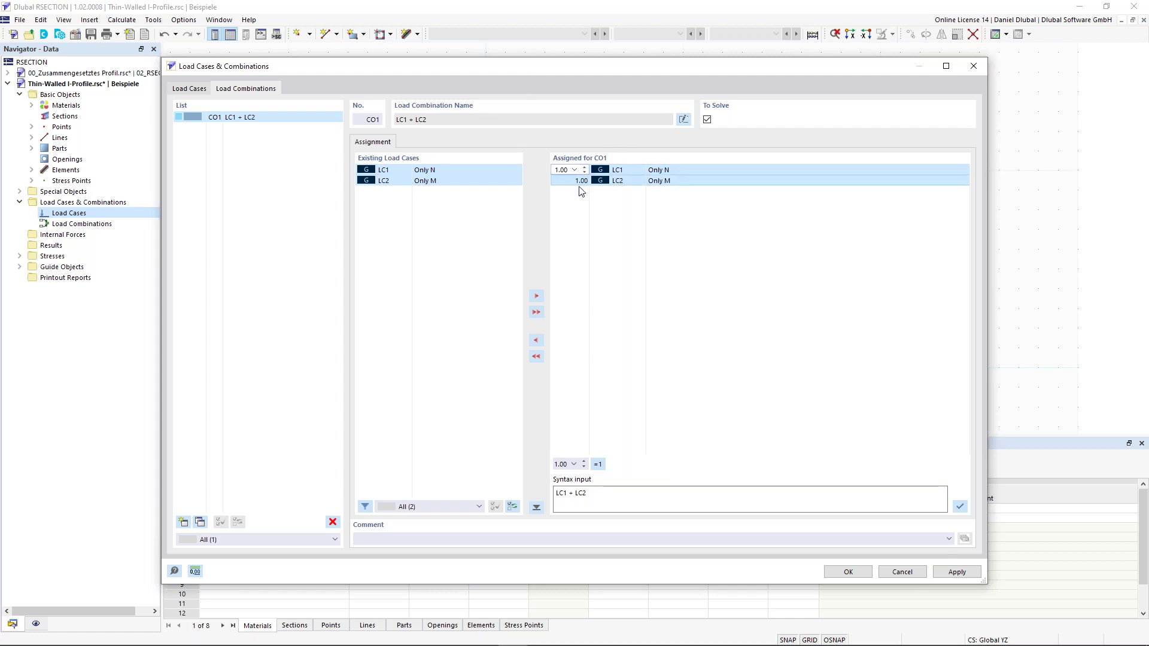
left_click(580, 202)
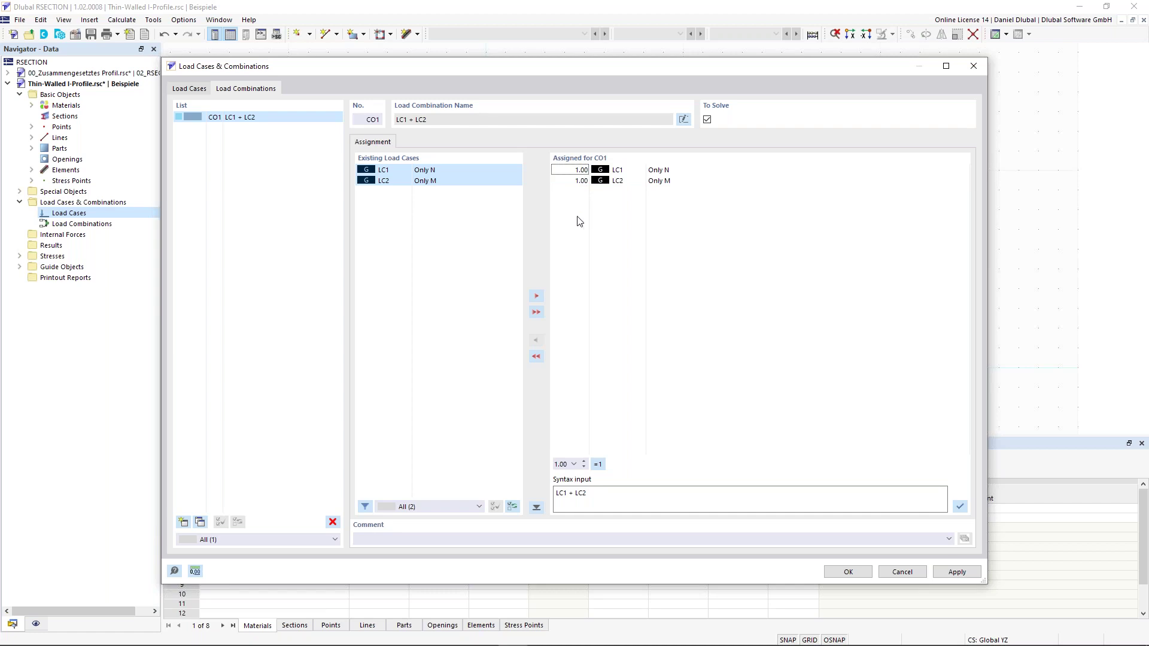
left_click(849, 573)
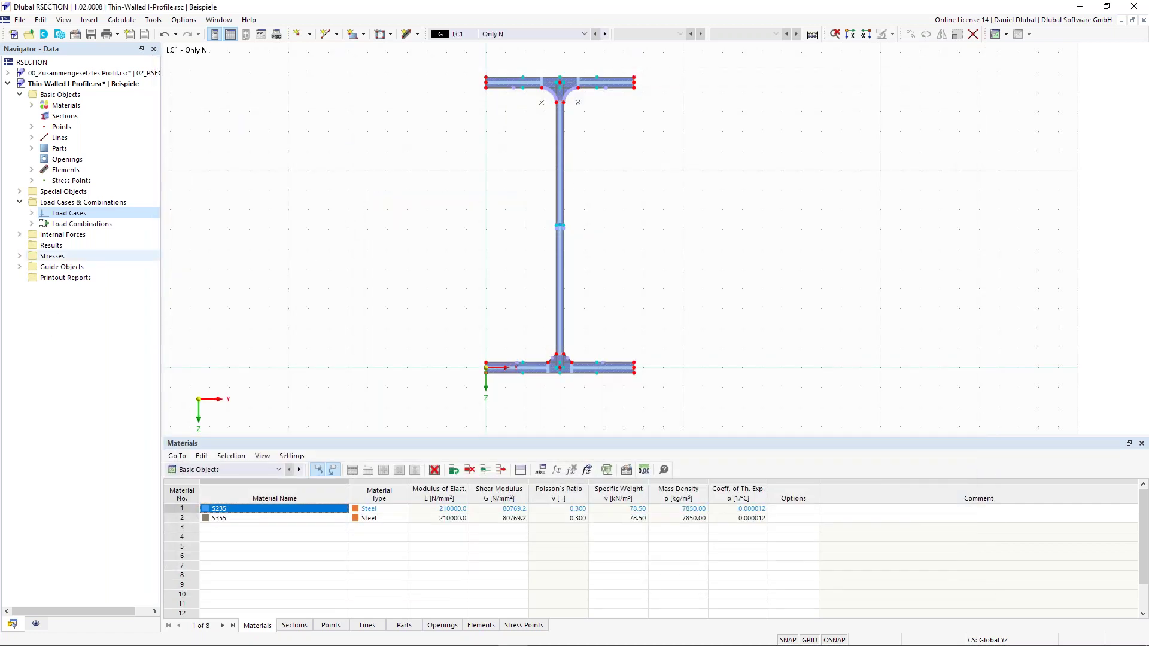
Add internal forces for load case LC1 with an axial force N of -10 kN, continuing to a further entry.
left_click(19, 235)
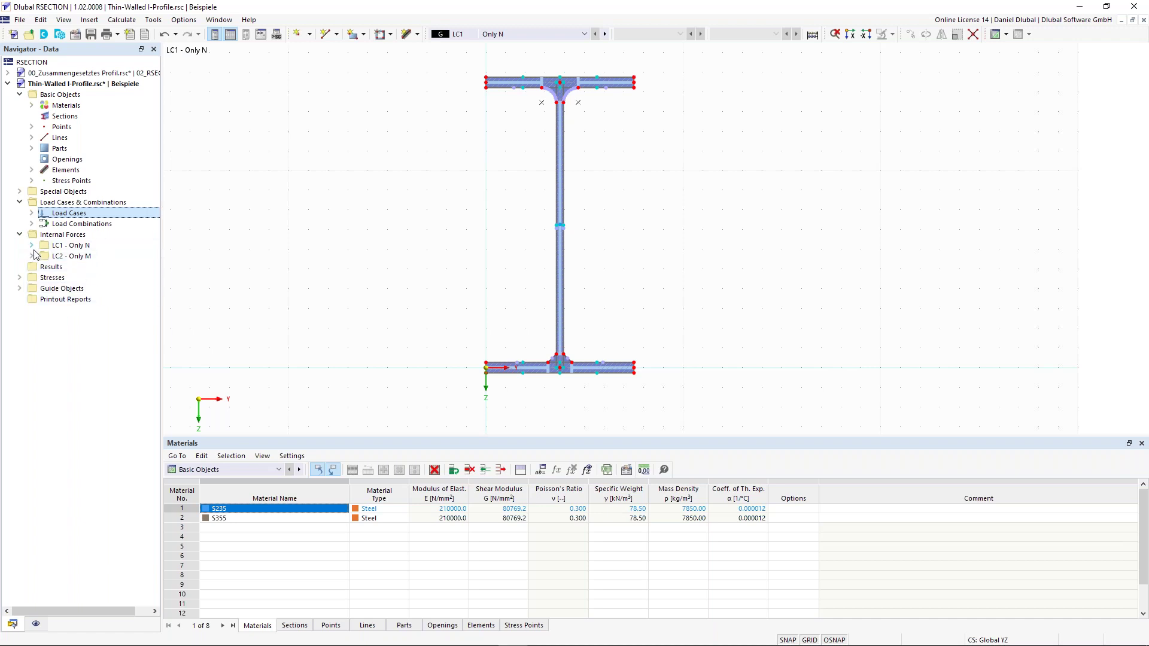
left_click(32, 246)
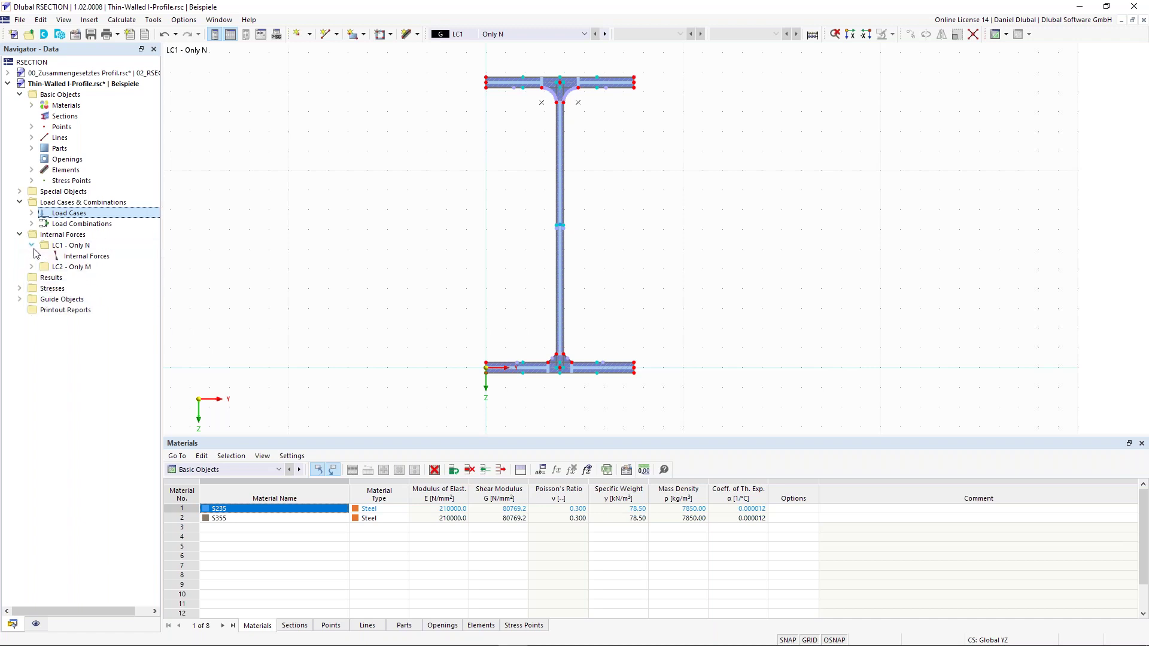
right_click(100, 262)
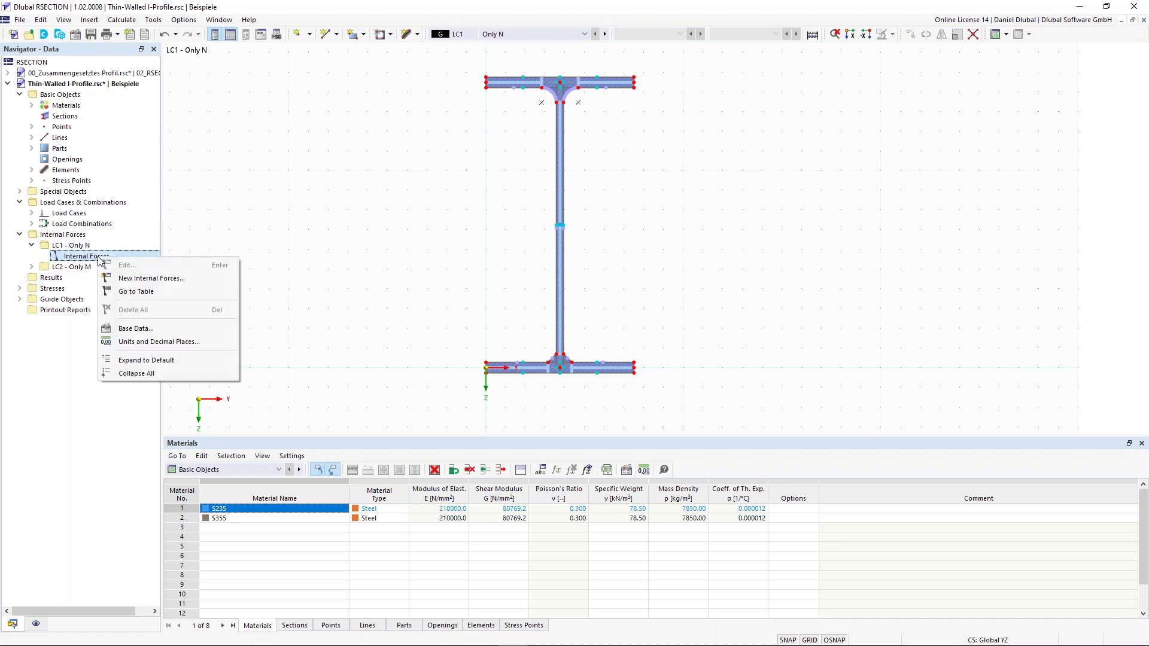
left_click(134, 279)
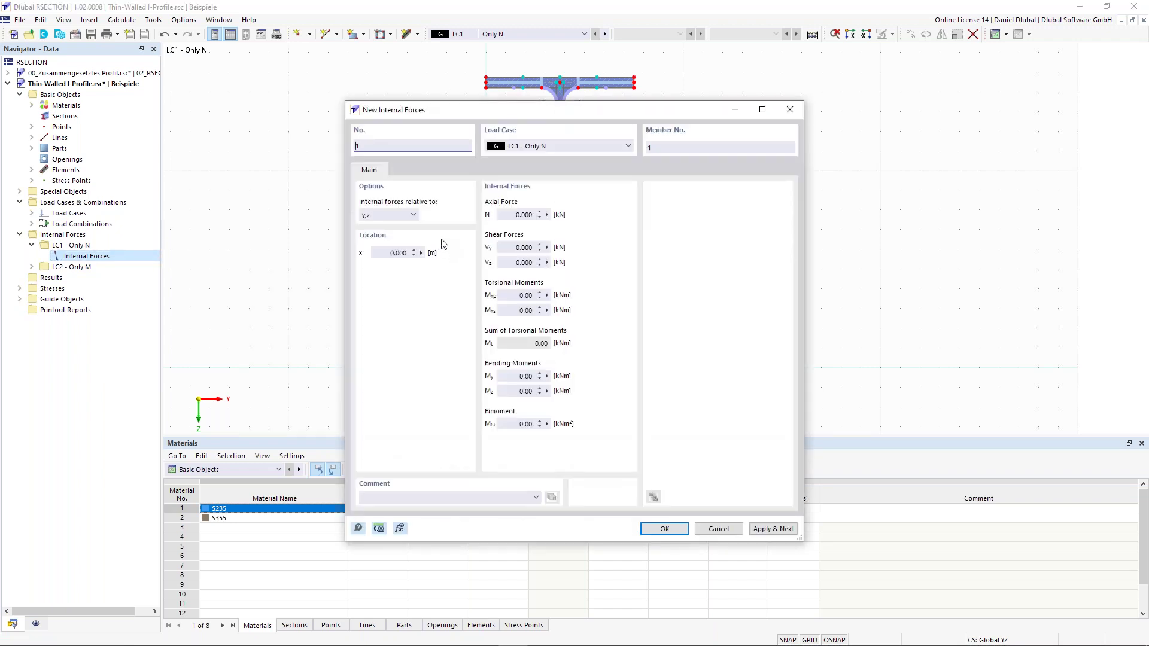
left_click(503, 216)
key("BackSpace")
type("-10")
left_click(774, 530)
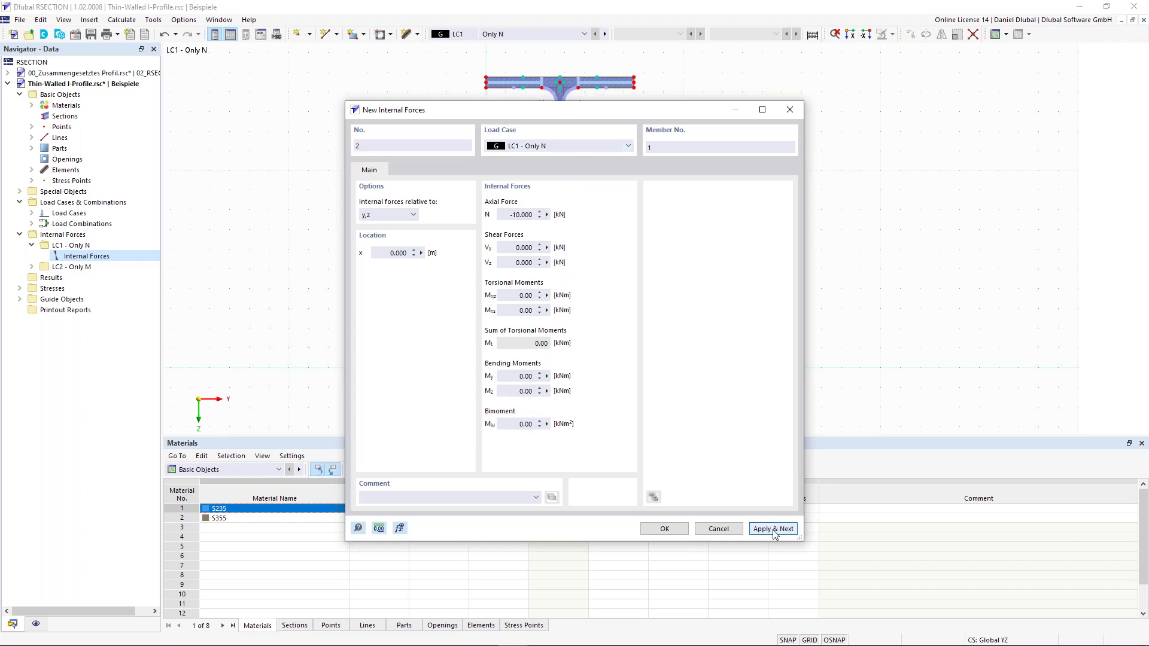
Add internal forces for load case LC2 with axial force N of 0 kN and bending moment My of 100 kNm.
left_click(603, 151)
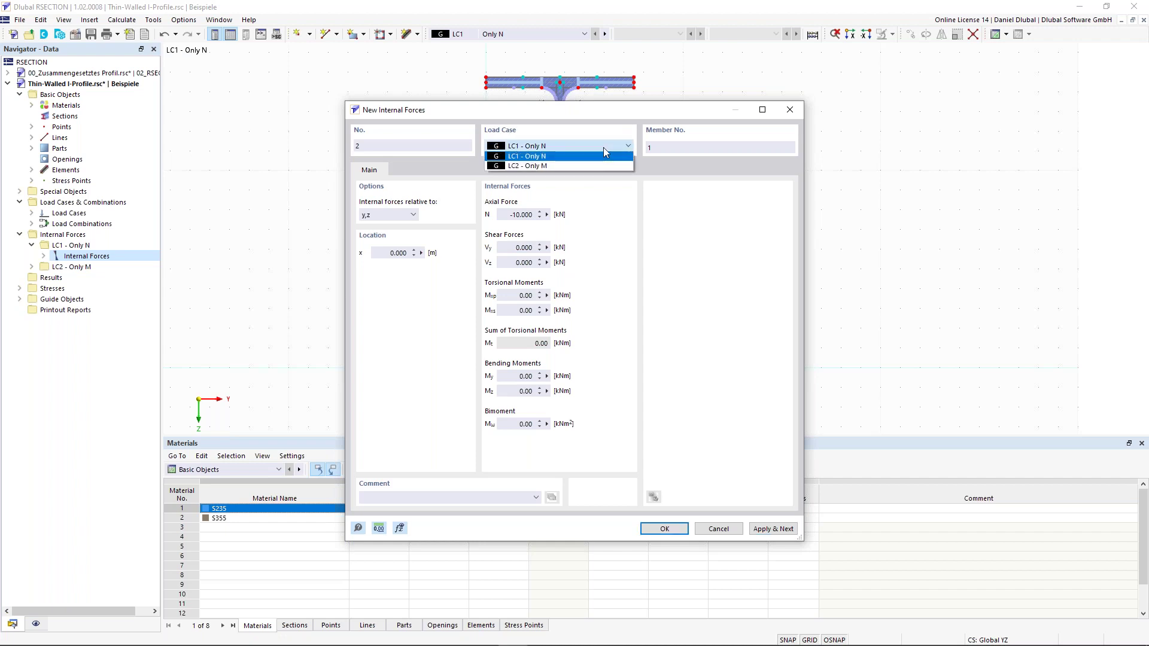
left_click(591, 167)
double_click(507, 217)
type("0")
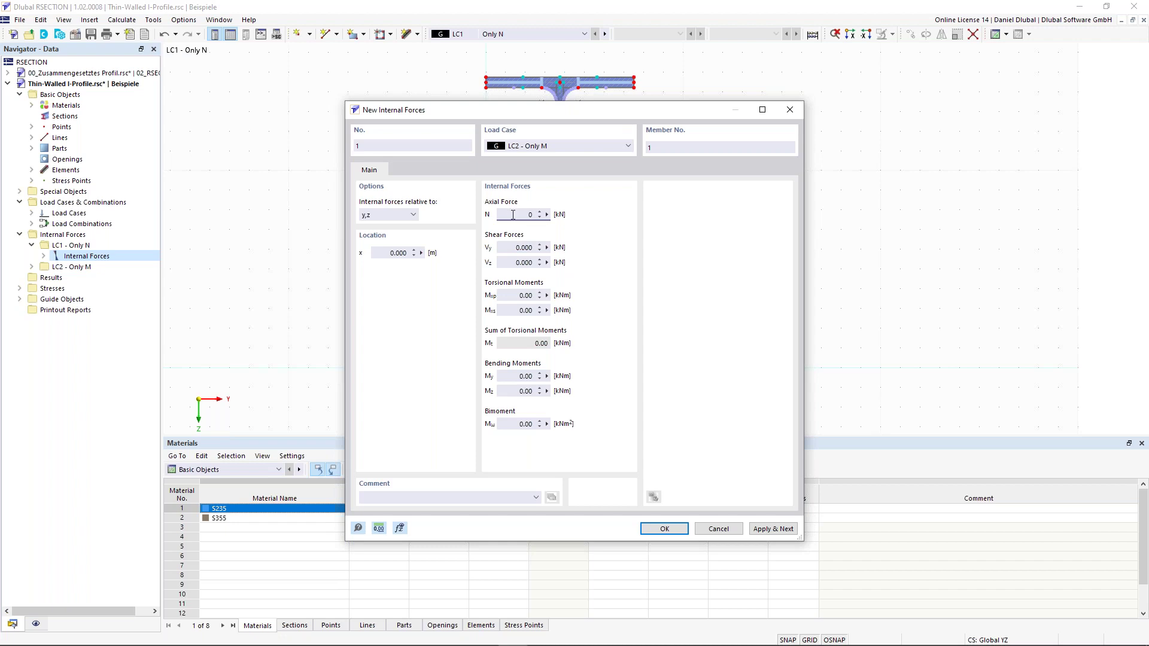
double_click(526, 375)
type("100")
left_click(664, 529)
Review the internal forces entries listed under load cases LC2 and LC1.
left_click(32, 267)
left_click(44, 277)
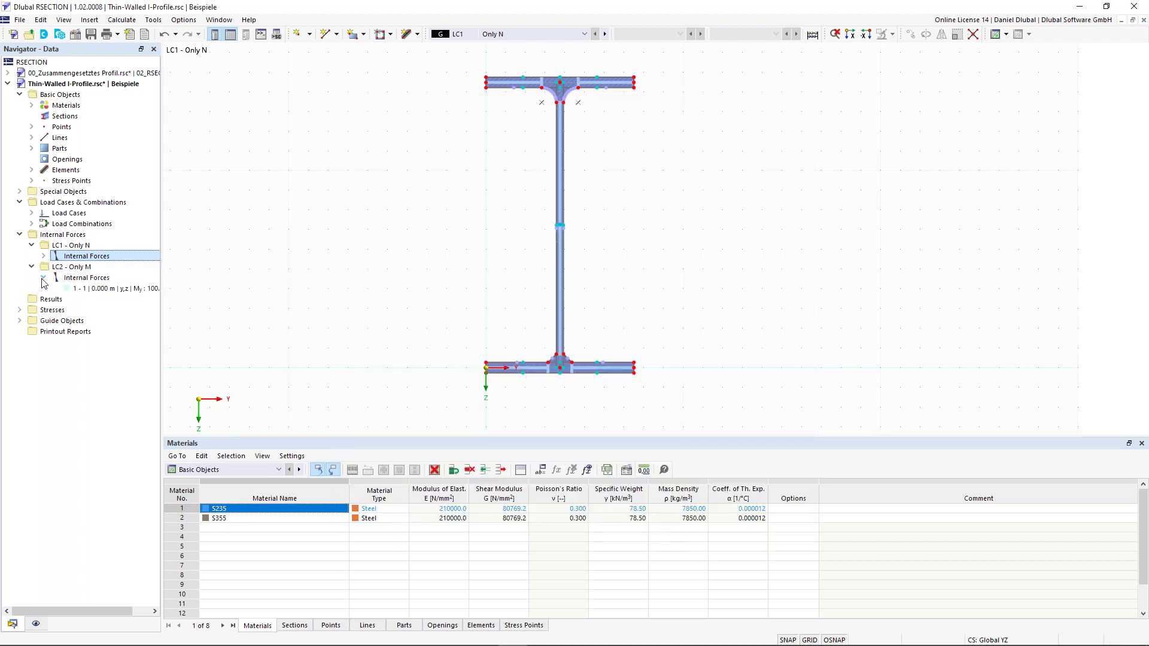
double_click(109, 289)
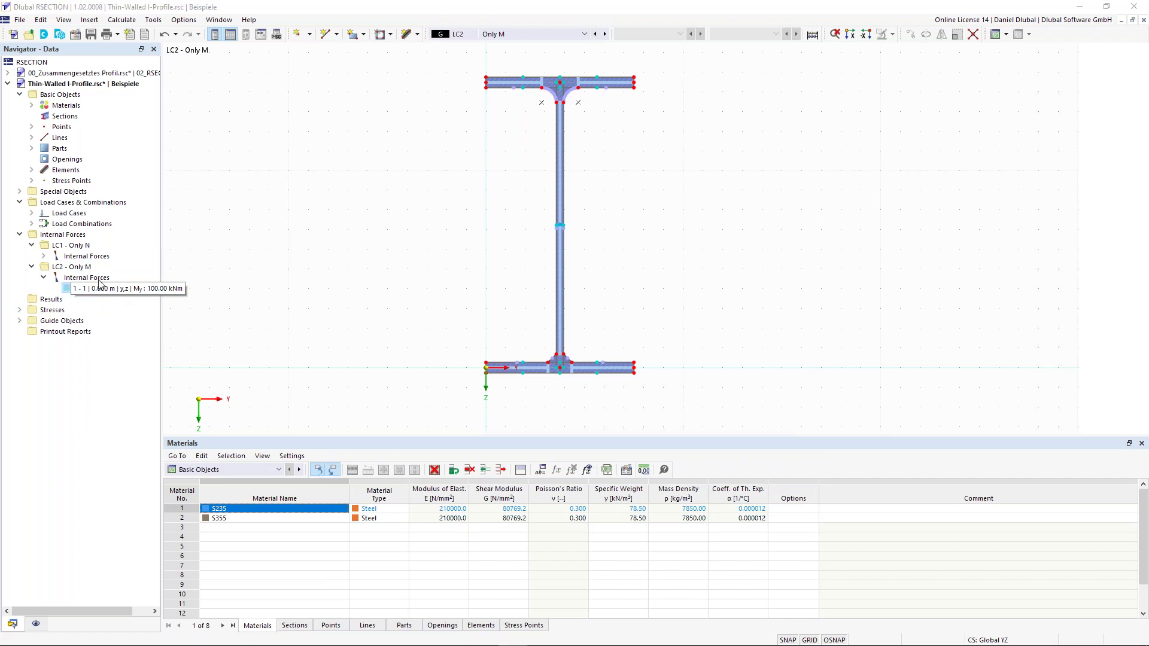
left_click(44, 256)
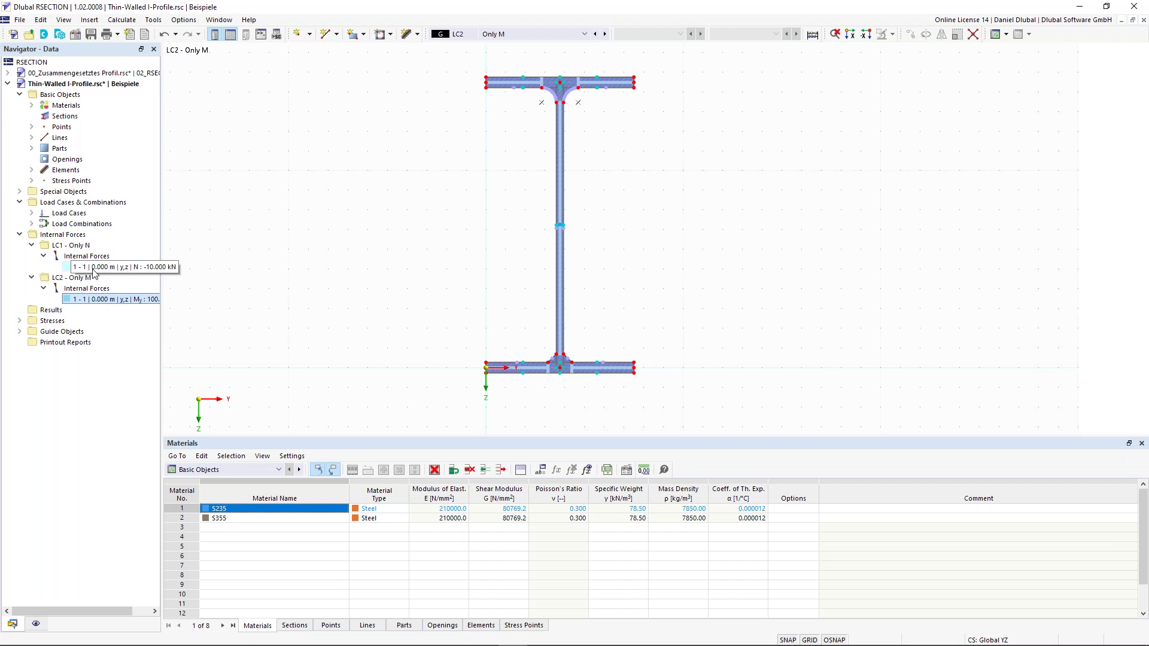
double_click(94, 269)
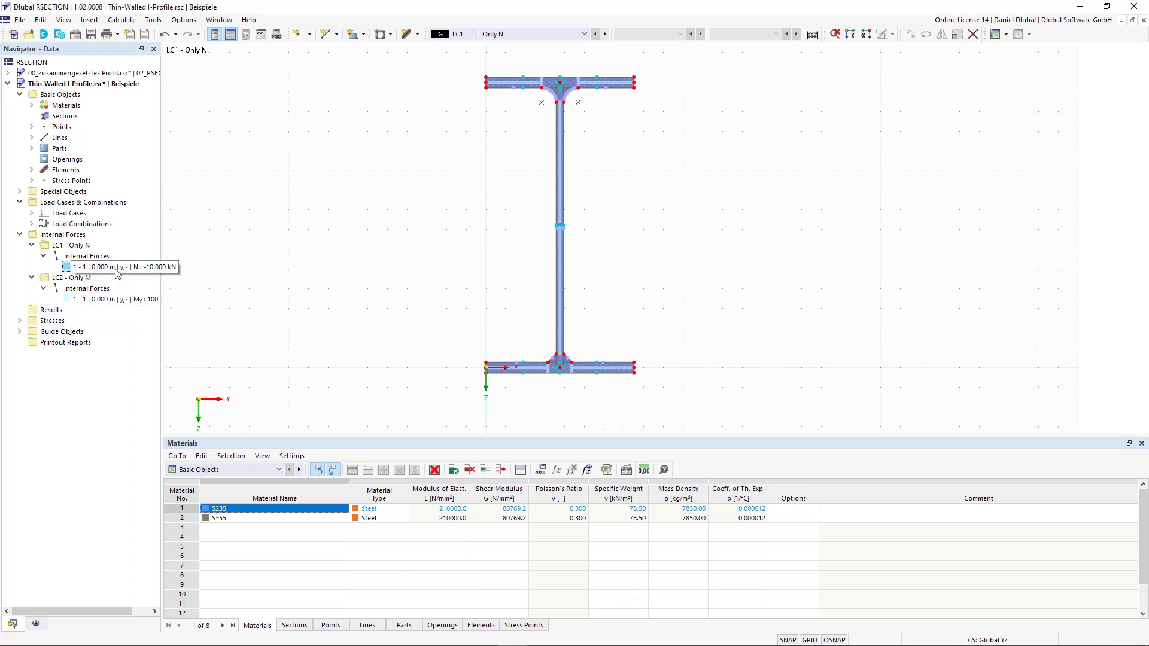
Open the internal forces entry of LC1, examine its axial force, shear force and bending moment inputs, and close it without changes.
right_click(98, 267)
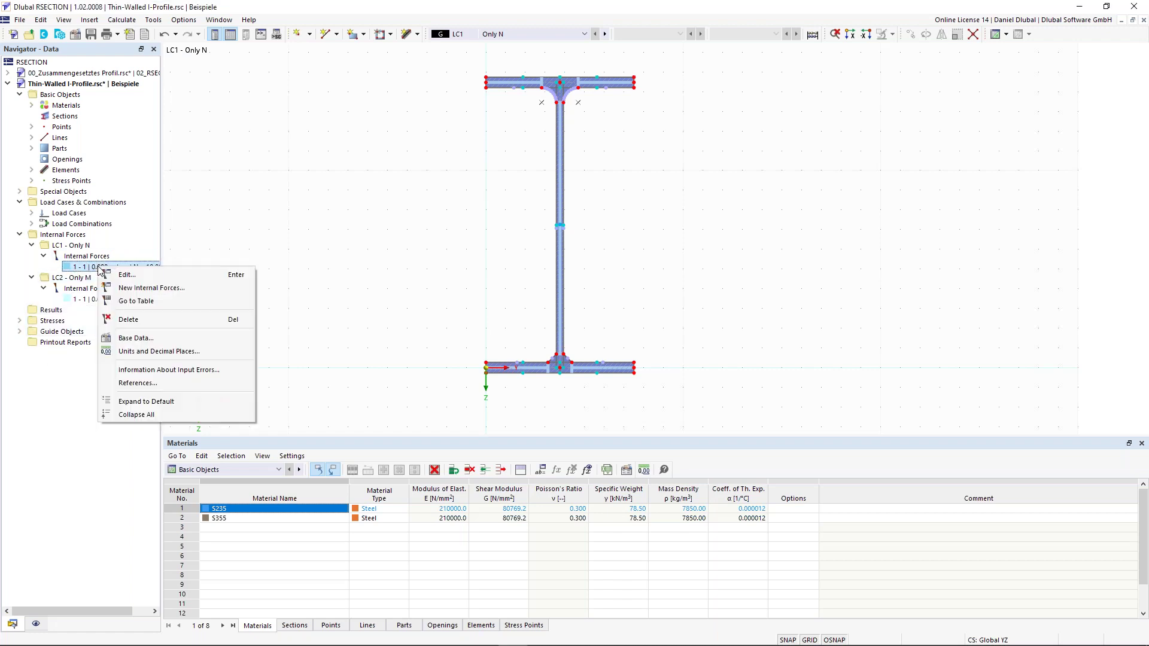
left_click(163, 275)
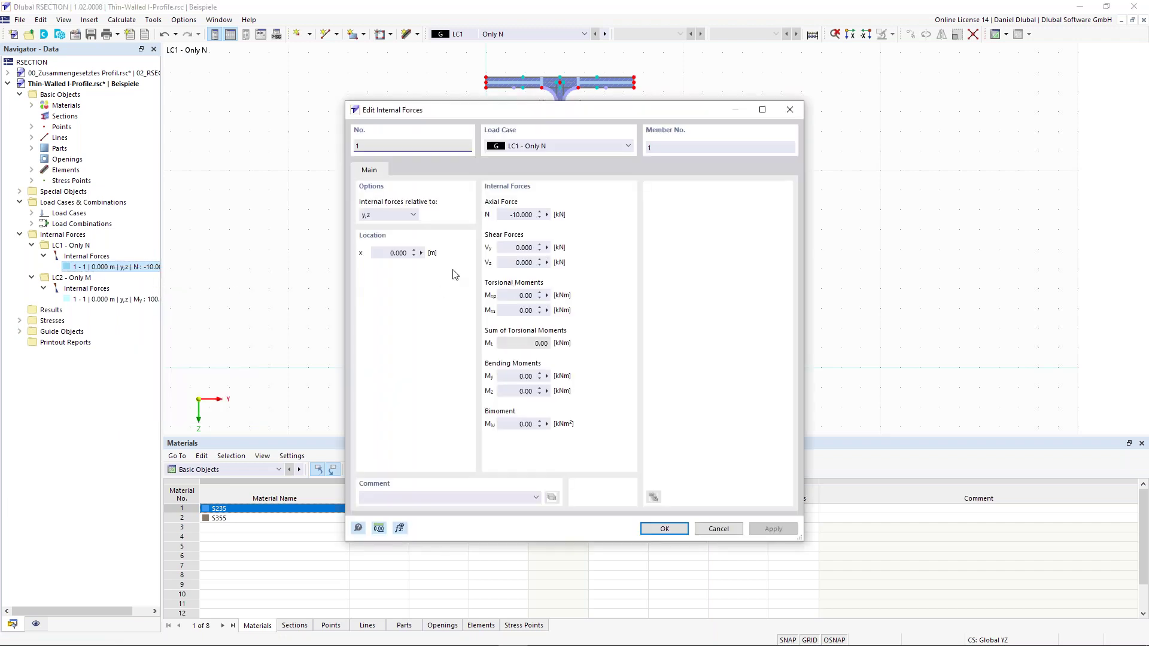
double_click(521, 215)
left_click(510, 214)
left_click_drag(504, 215, 540, 214)
left_click(510, 214)
left_click(508, 374)
left_click(517, 391)
left_click(511, 248)
left_click(718, 530)
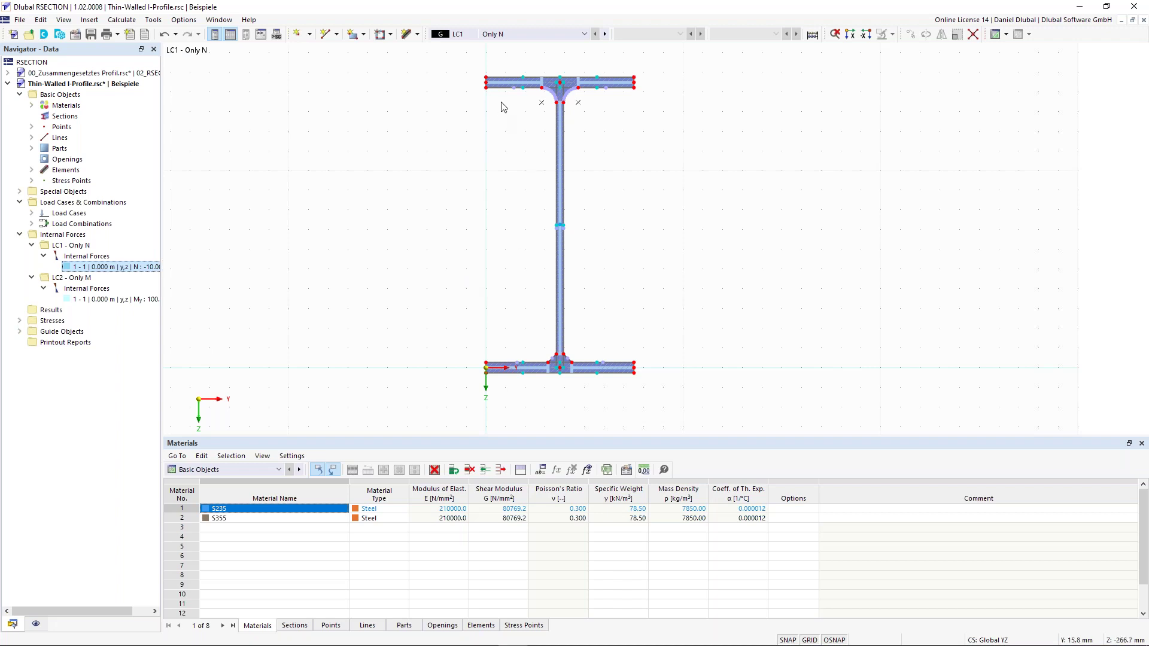
Examine the stress points on the upper flange with rounded corners and on the lower flange with angled corners.
scroll(559, 97, "up", 2)
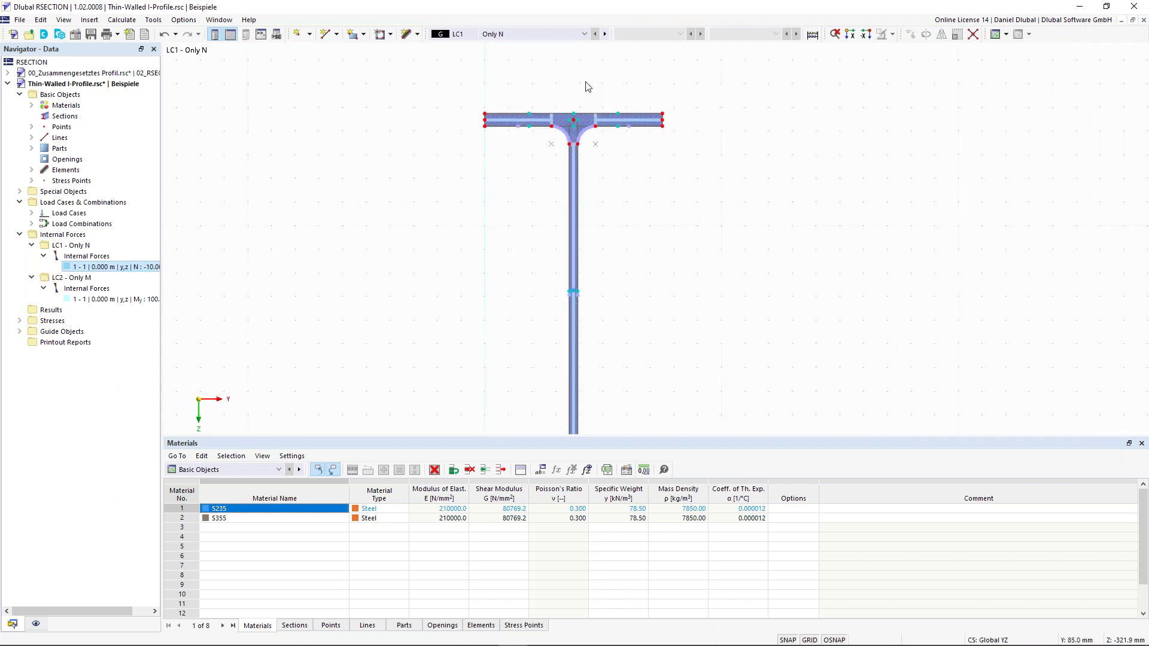
scroll(587, 87, "up", 2)
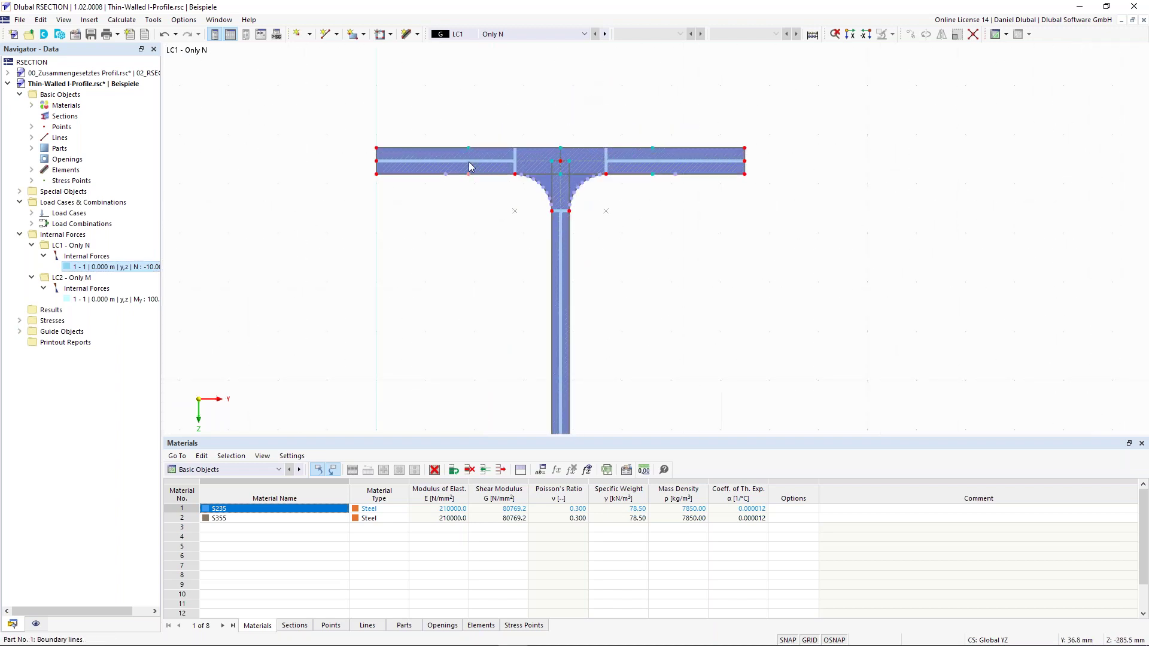
scroll(516, 138, "up", 1)
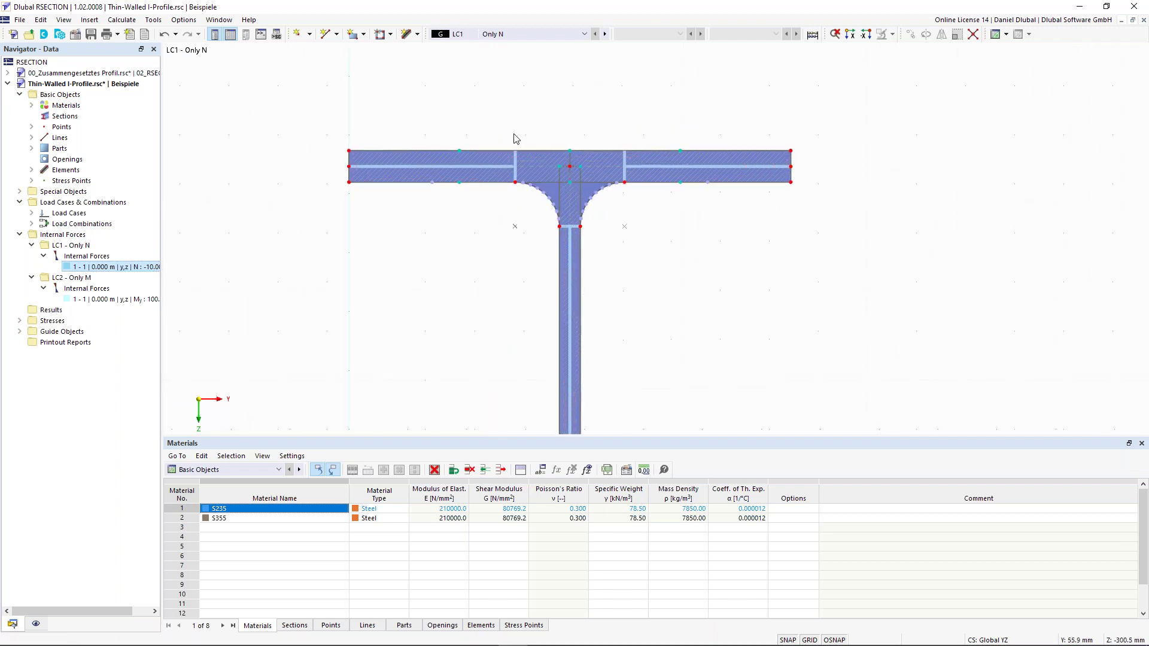
scroll(516, 138, "up", 3)
middle_click_drag(444, 160, 407, 165)
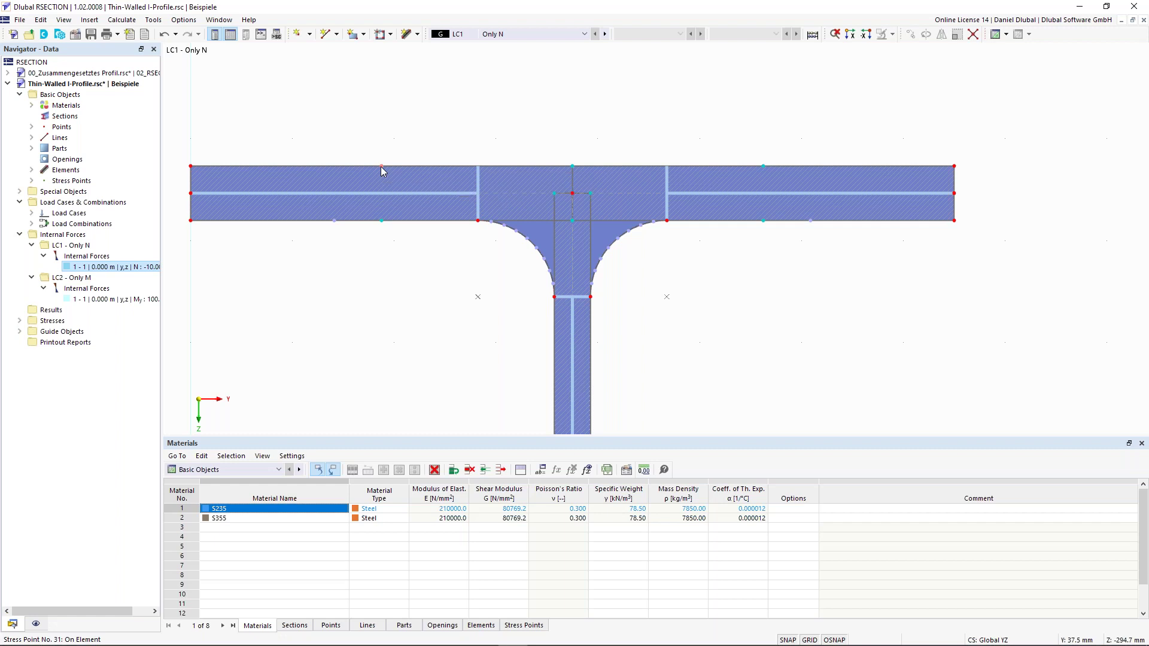
scroll(383, 240, "down", 5)
middle_click_drag(383, 198, 392, 36)
middle_click_drag(382, 331, 440, 108)
scroll(469, 236, "up", 2)
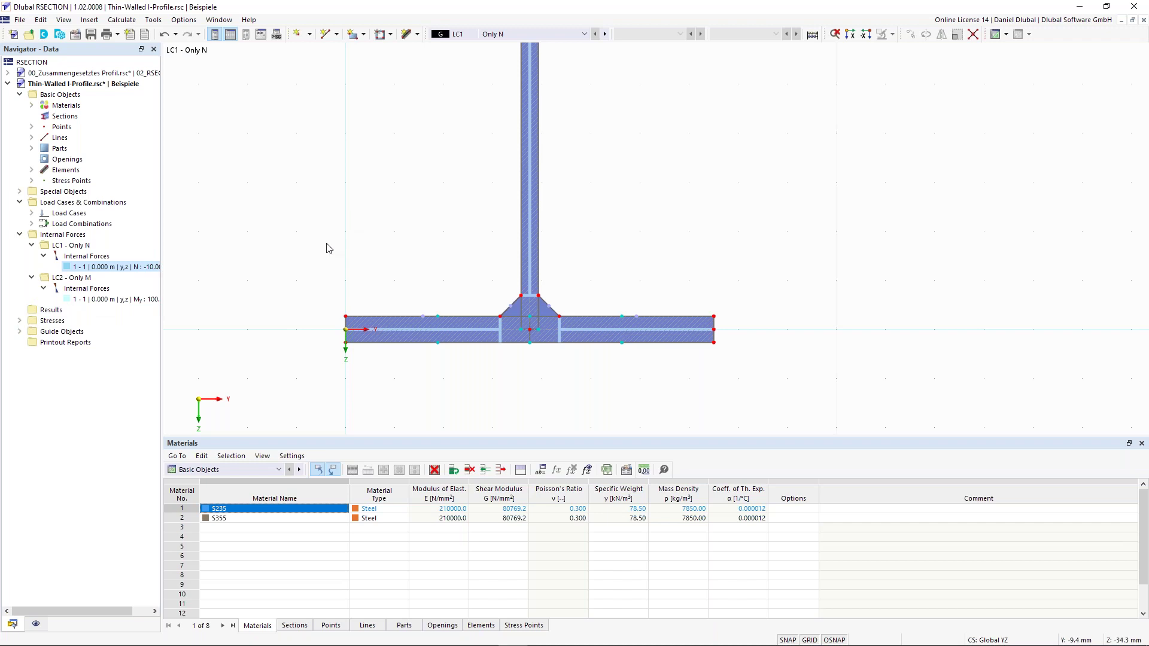
left_click(20, 322)
left_click(20, 322)
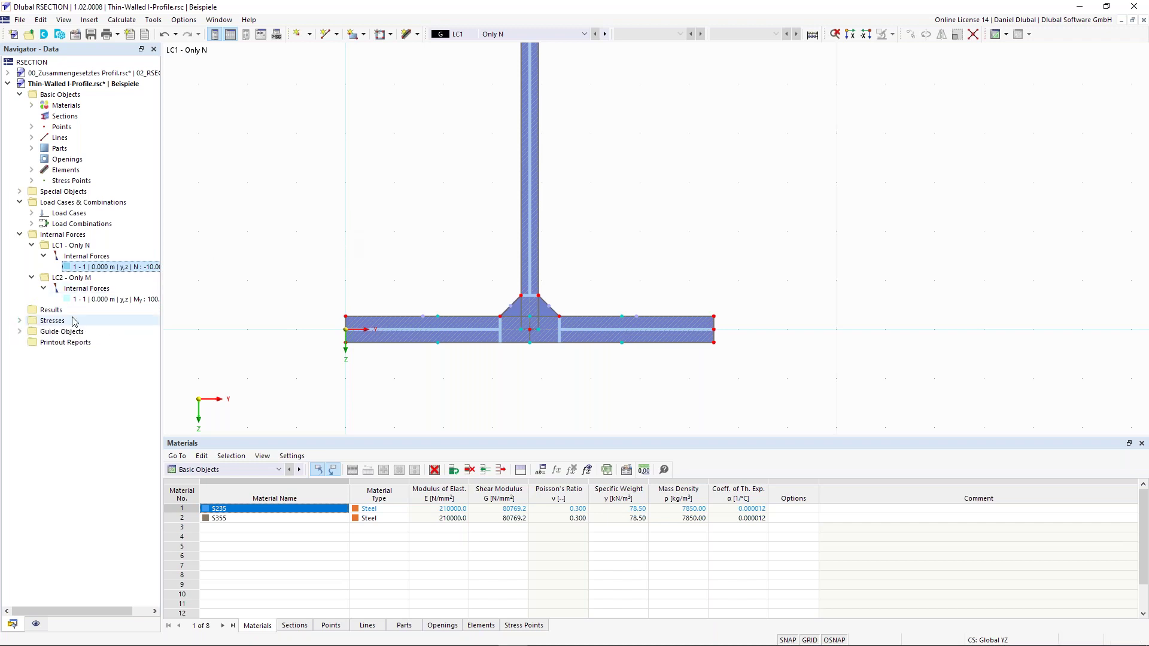
Create standard stress point 100 on the web at Z -100 mm, picking its Y coordinate from the lower flange's midpoint (75 mm).
right_click(67, 183)
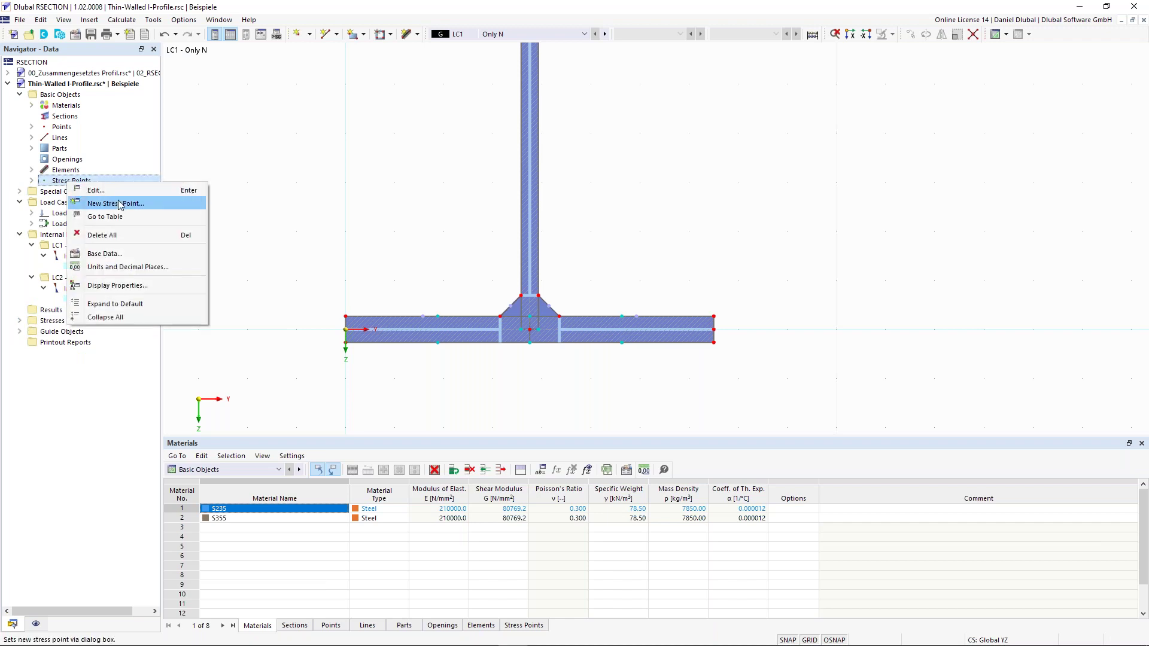
left_click(149, 208)
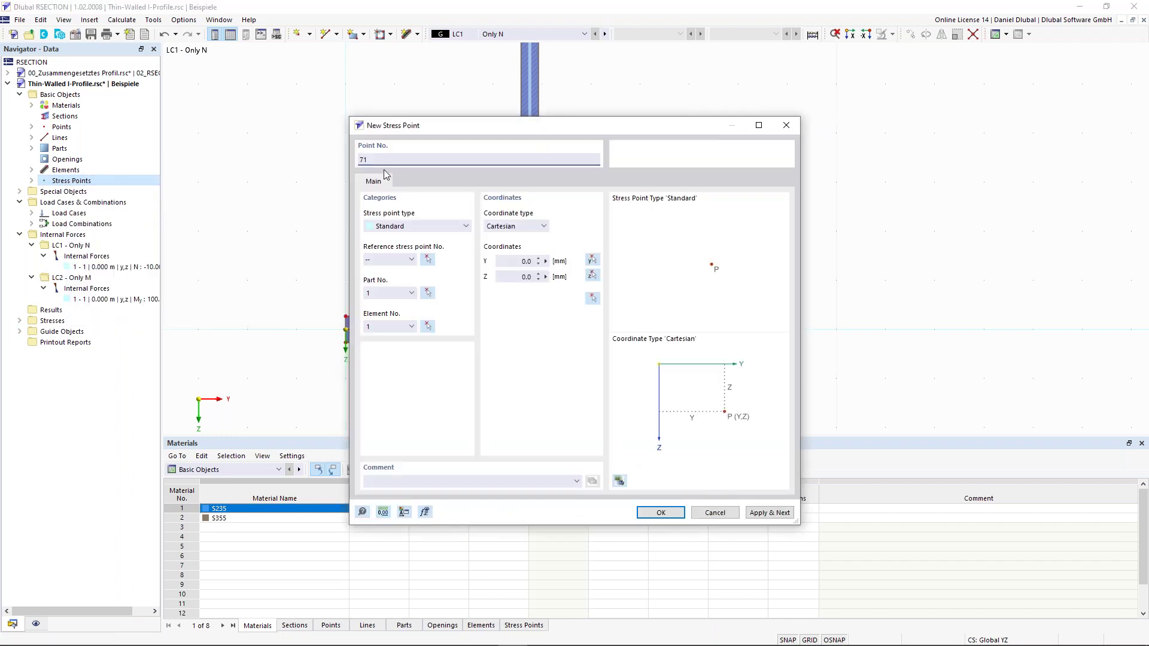
type("100")
left_click(539, 262)
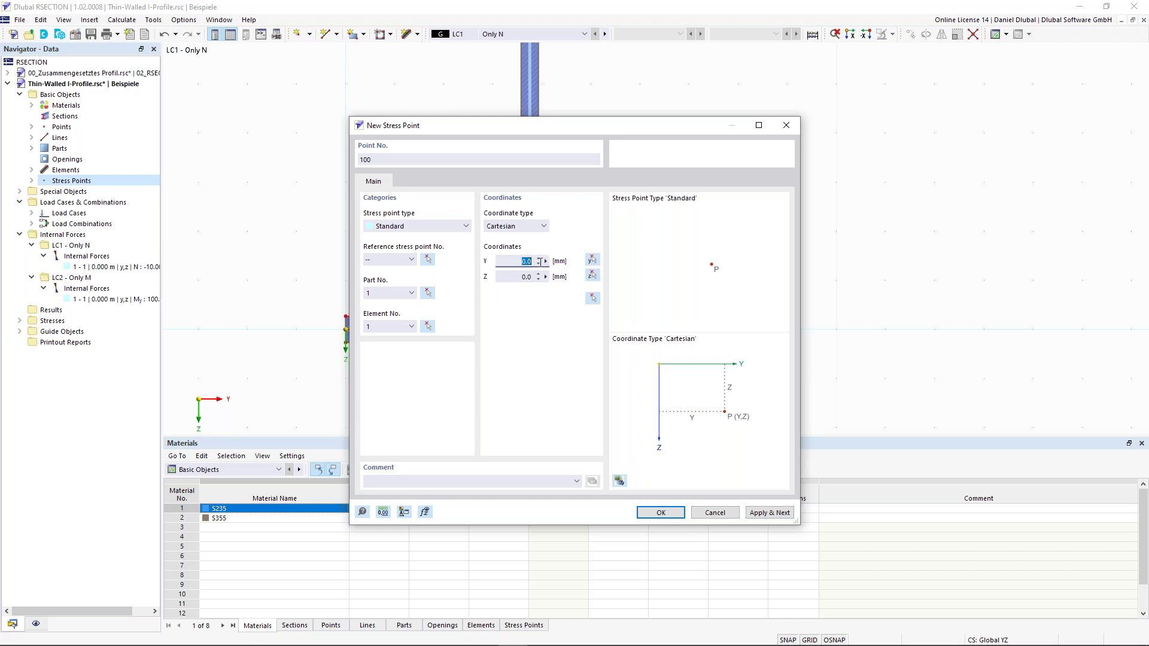
left_click(593, 261)
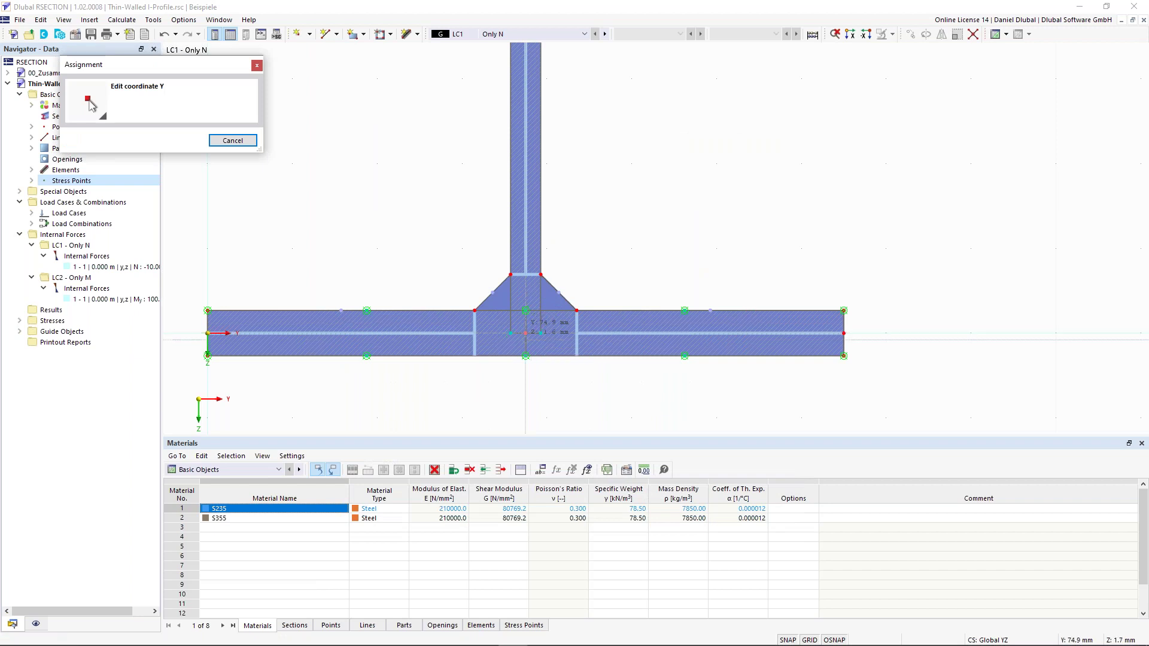
left_click(525, 333)
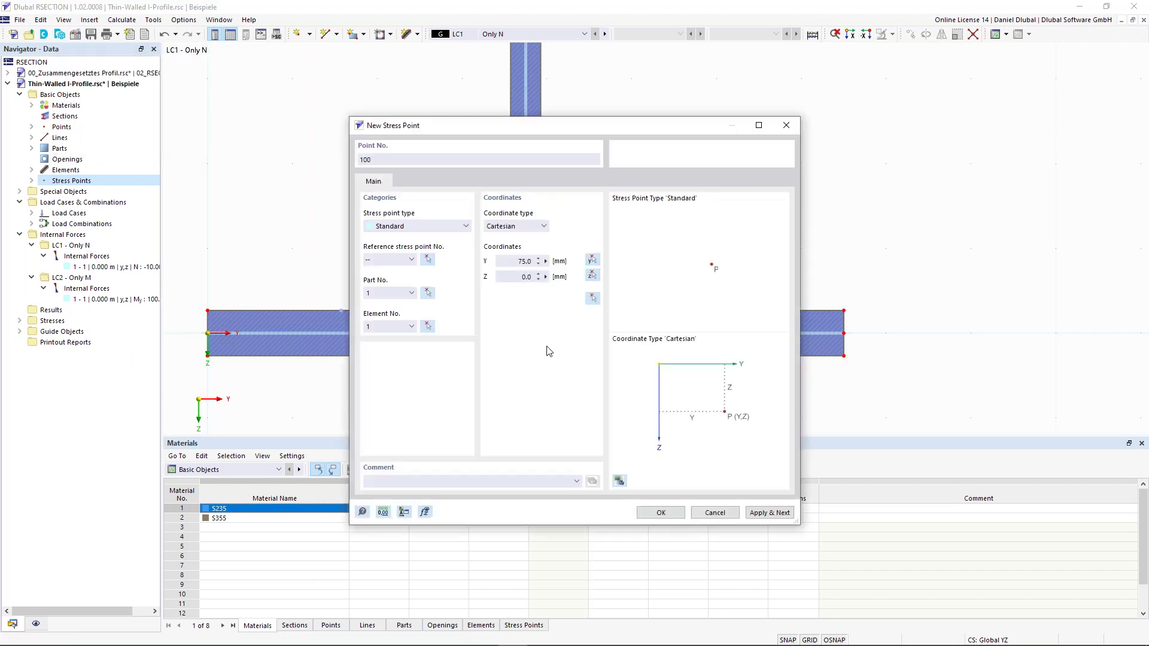
left_click(515, 277)
type("-100")
left_click(661, 513)
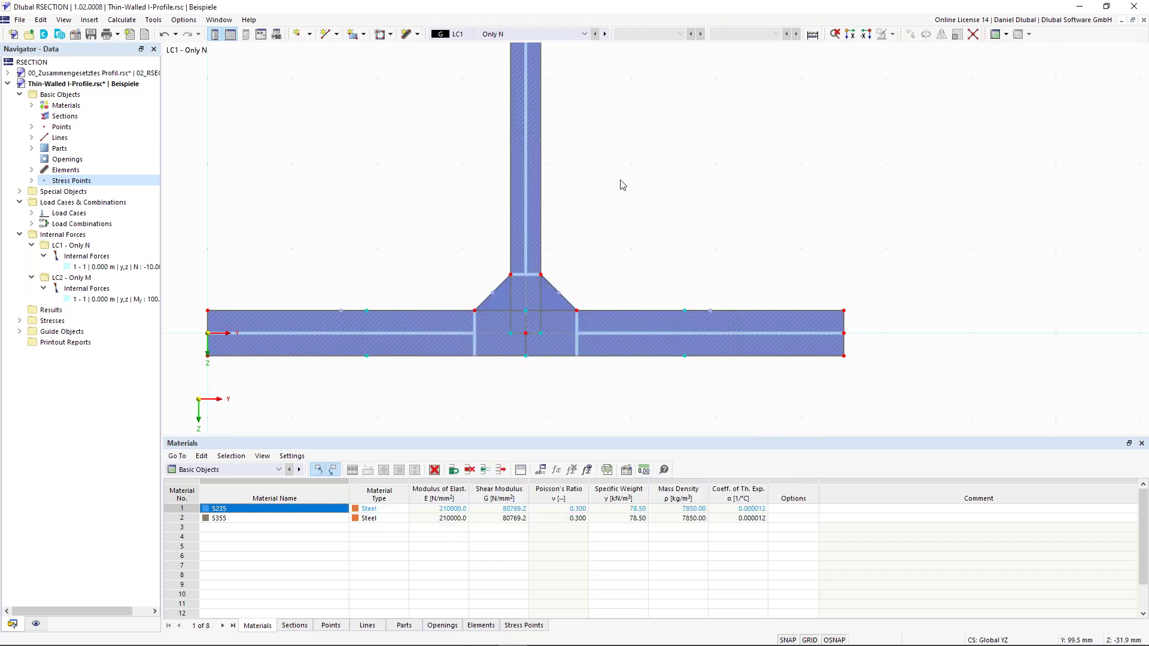
scroll(620, 180, "down", 3)
middle_click_drag(614, 118, 514, 198)
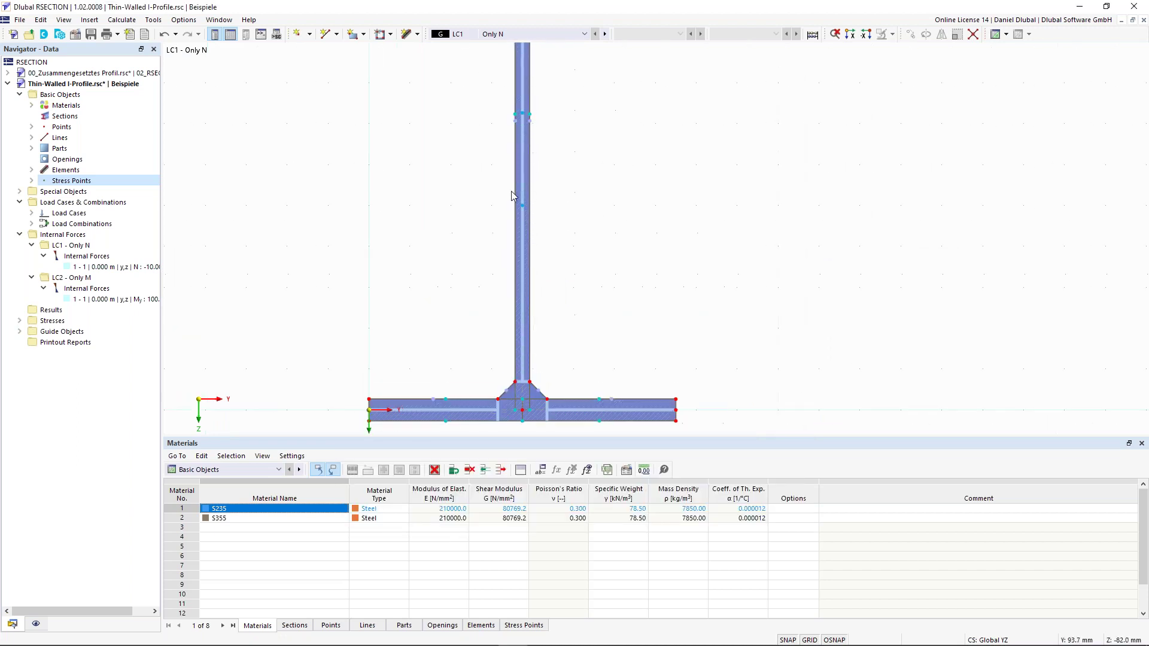
mouse_move(522, 209)
Open the stress configuration for editing and examine the definitions of the normal stresses from axial force N and bending moment My.
left_click(21, 321)
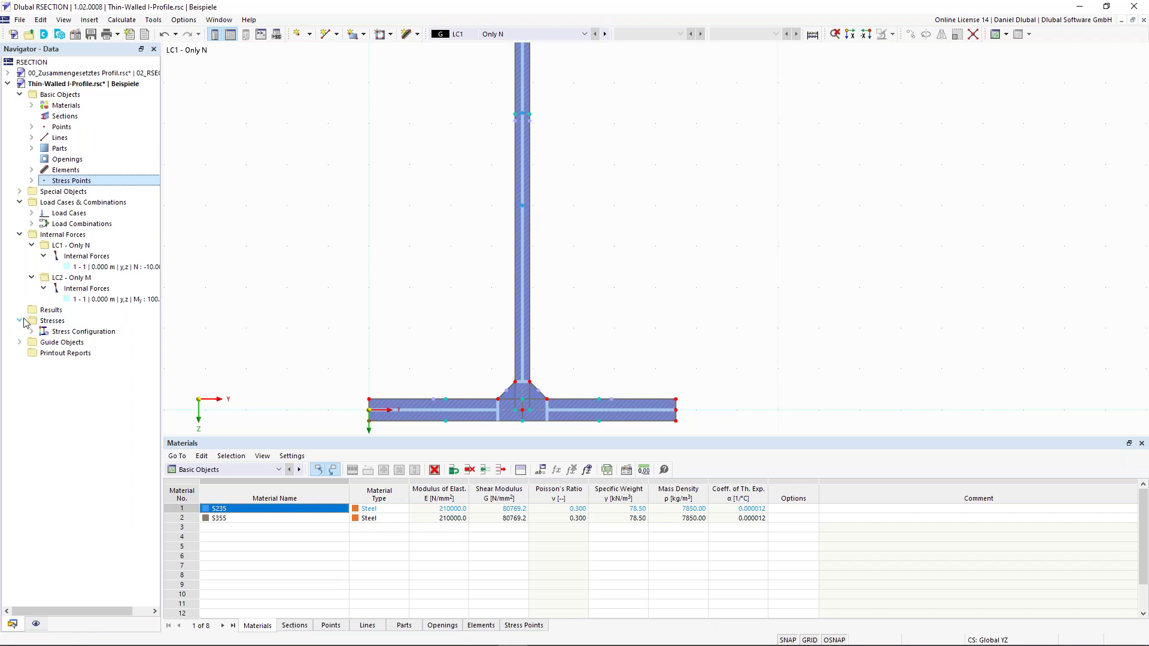
left_click(32, 332)
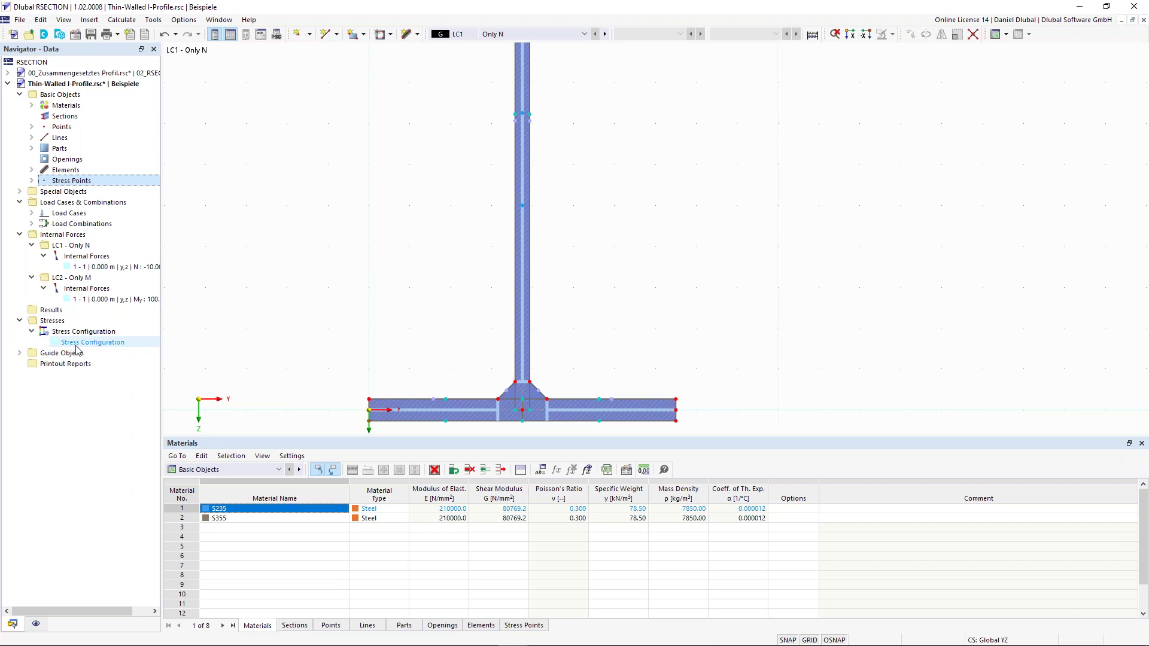
right_click(80, 344)
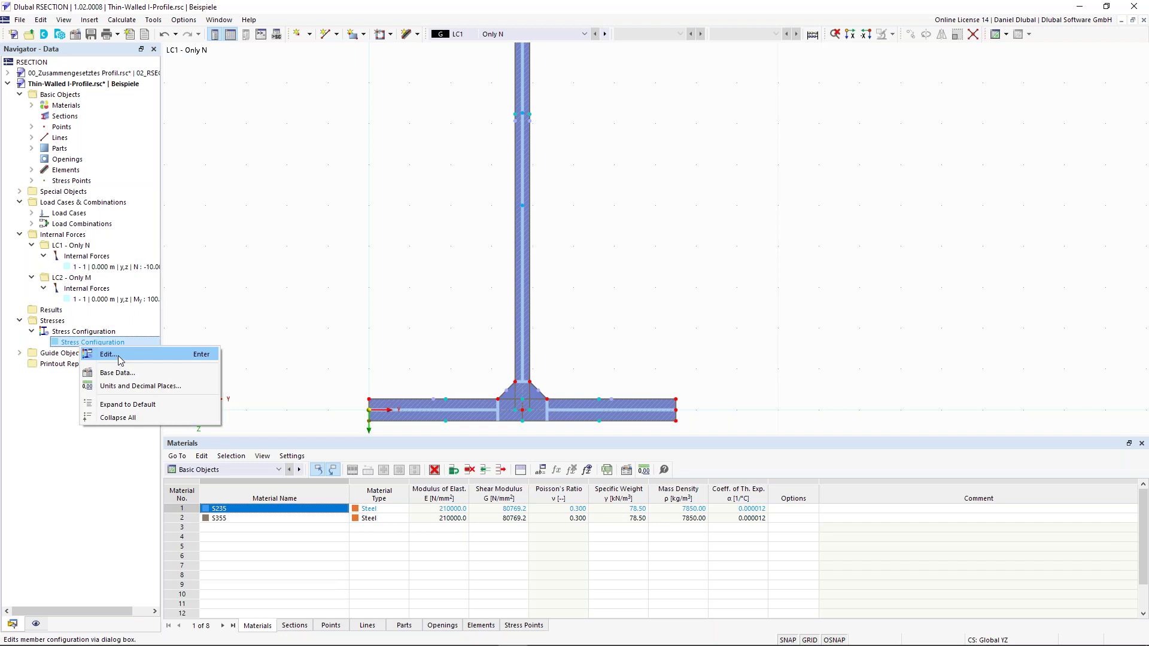
left_click(108, 355)
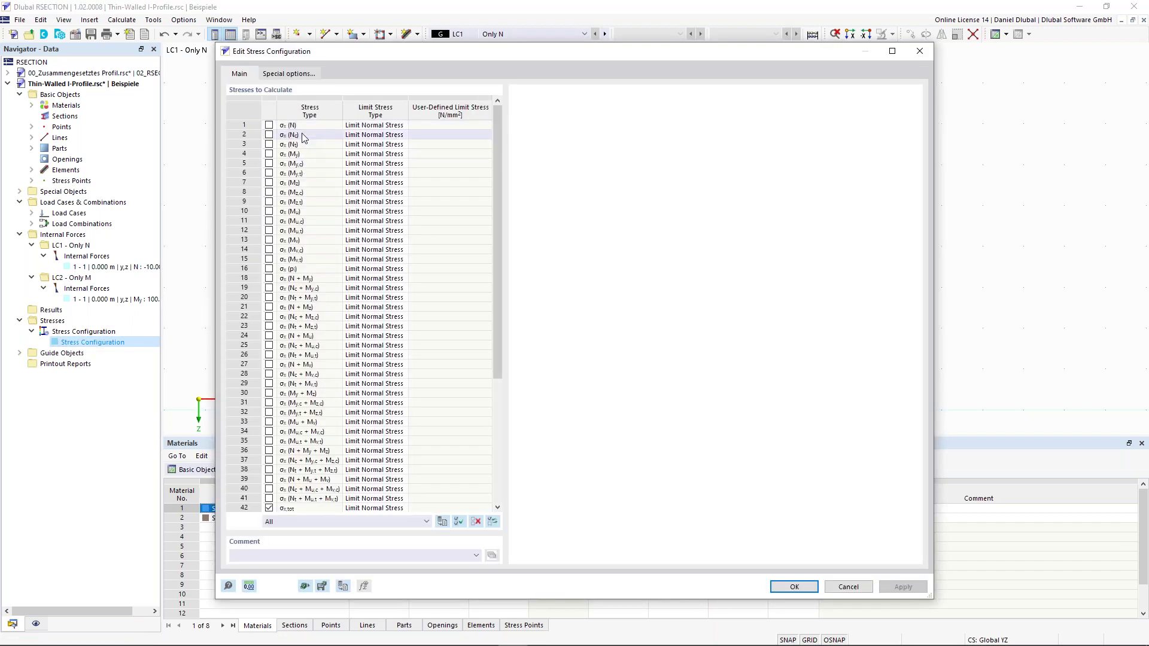
left_click(286, 127)
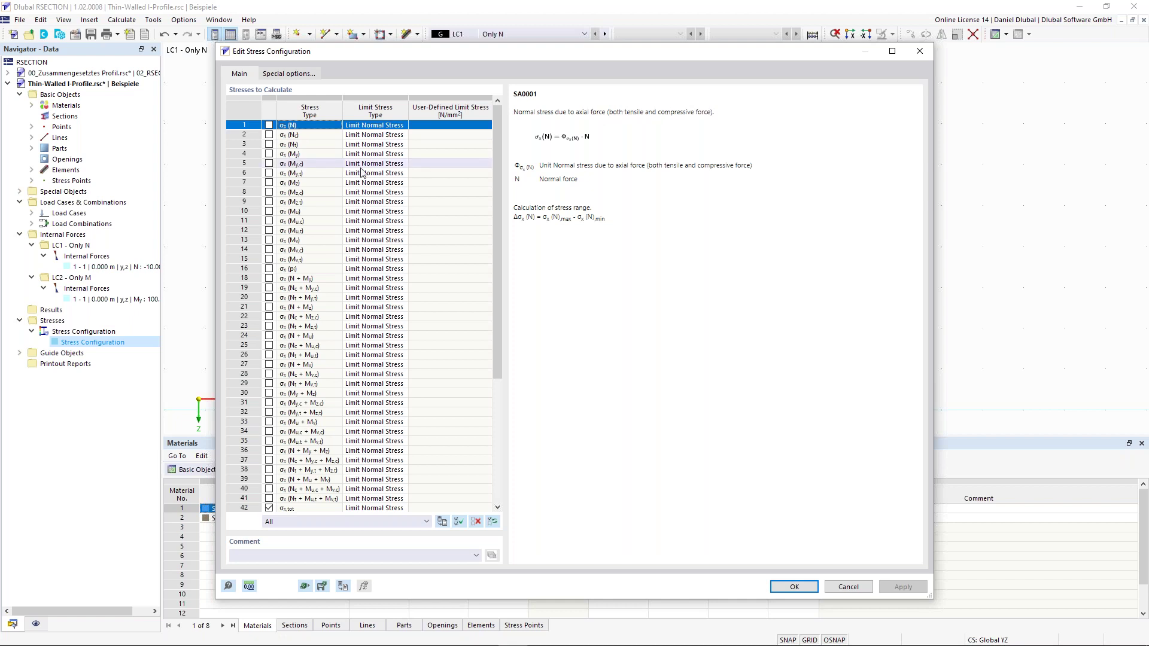
left_click_drag(496, 212, 497, 231)
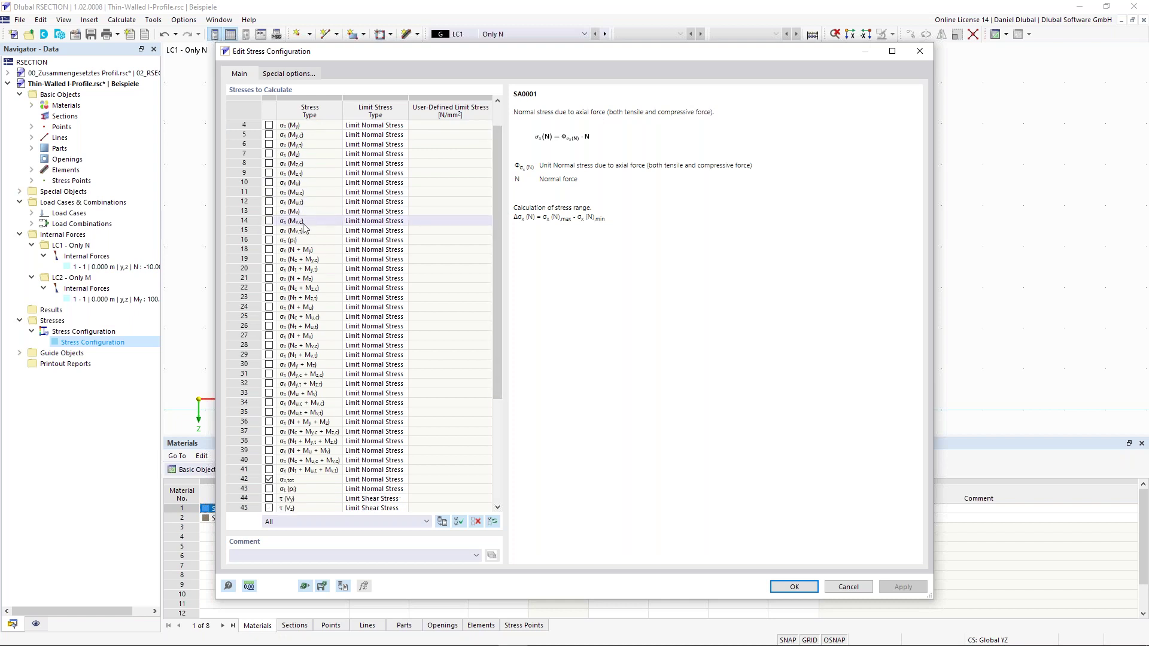
scroll(304, 227, "up", 1)
left_click(292, 154)
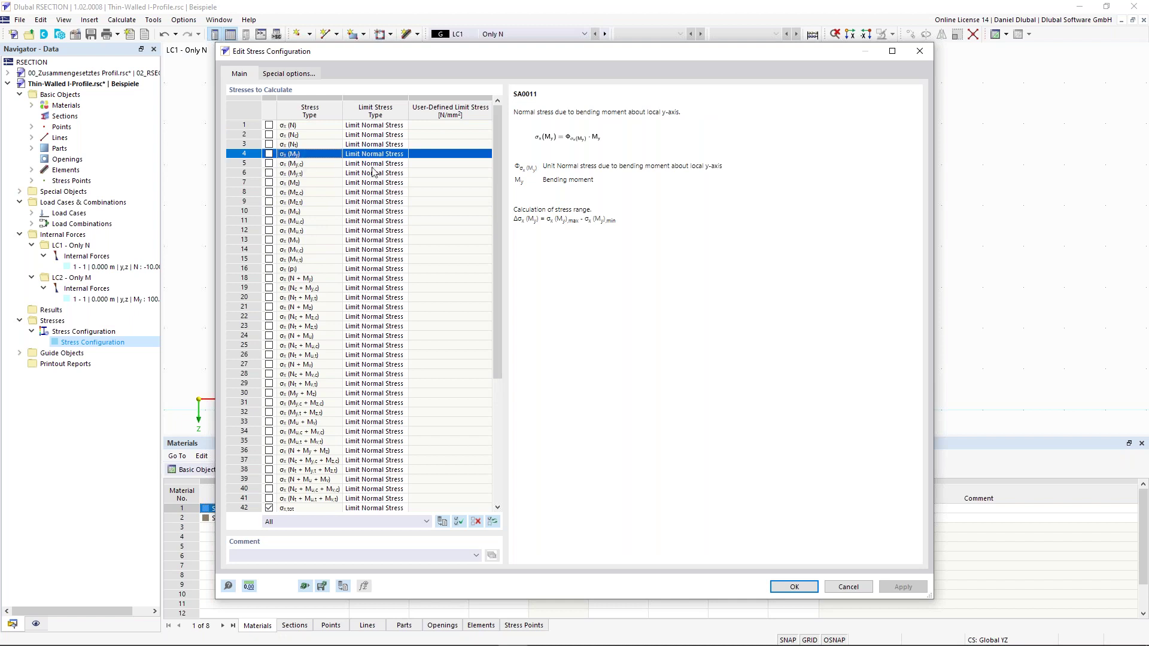
Examine the definitions of total normal stress, total shear stress and von Mises equivalent stress, and close the stress configuration.
left_click_drag(498, 151, 490, 346)
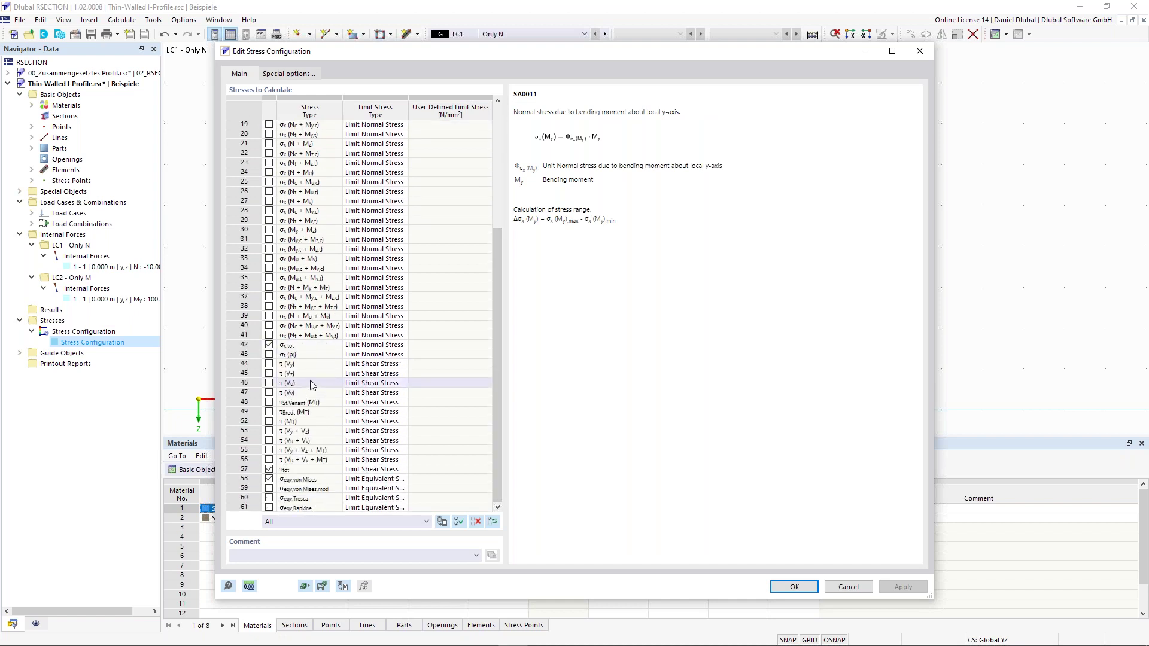
left_click(297, 347)
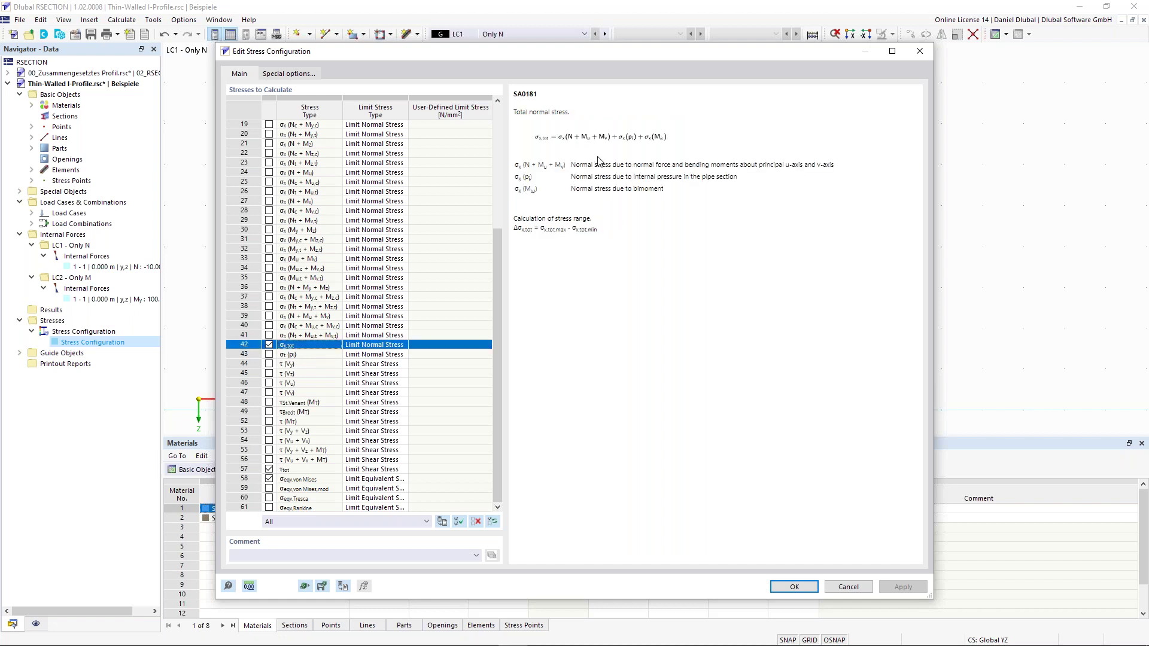
left_click(303, 471)
left_click(316, 481)
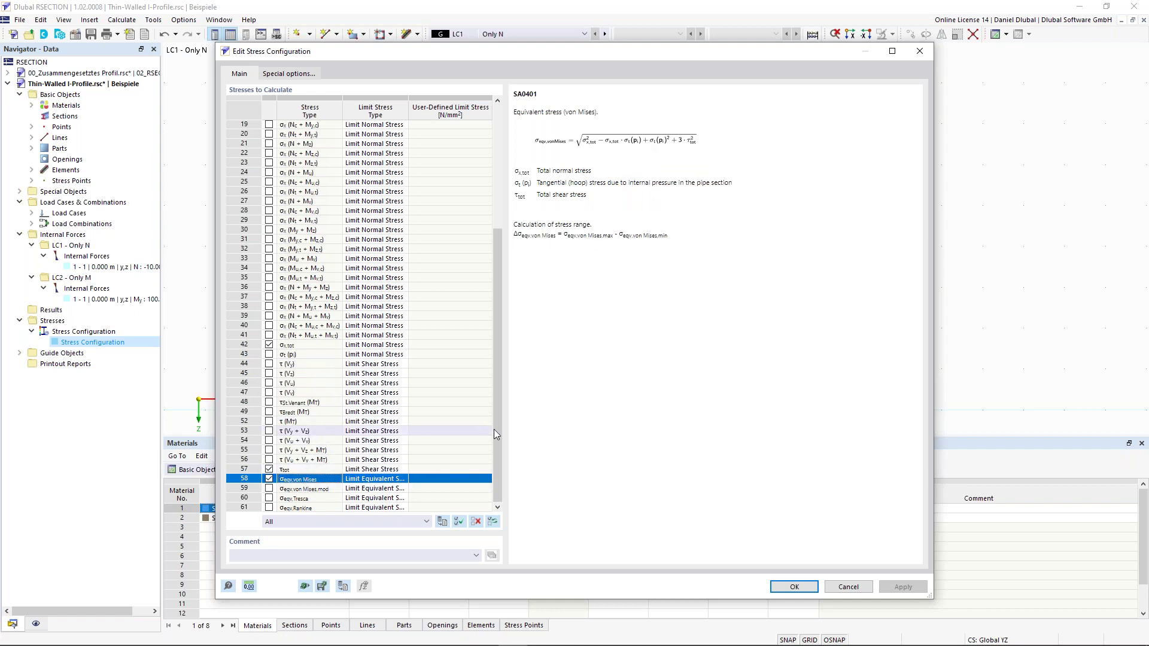
scroll(498, 429, "up", 6)
scroll(496, 472, "down", 6)
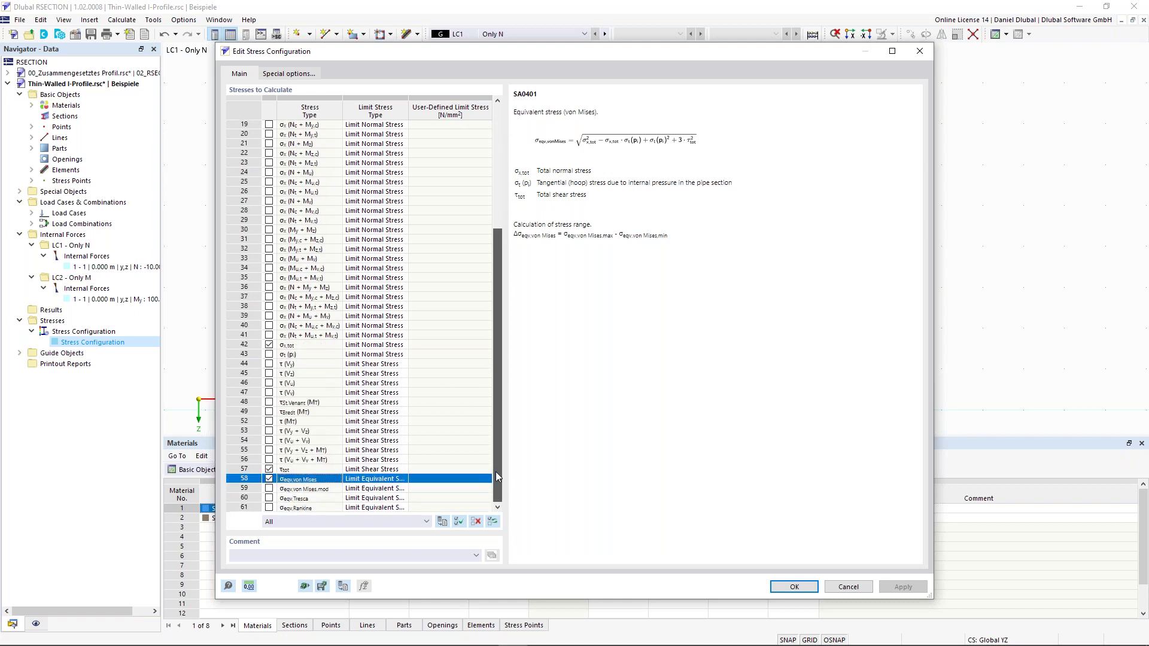
scroll(288, 251, "up", 6)
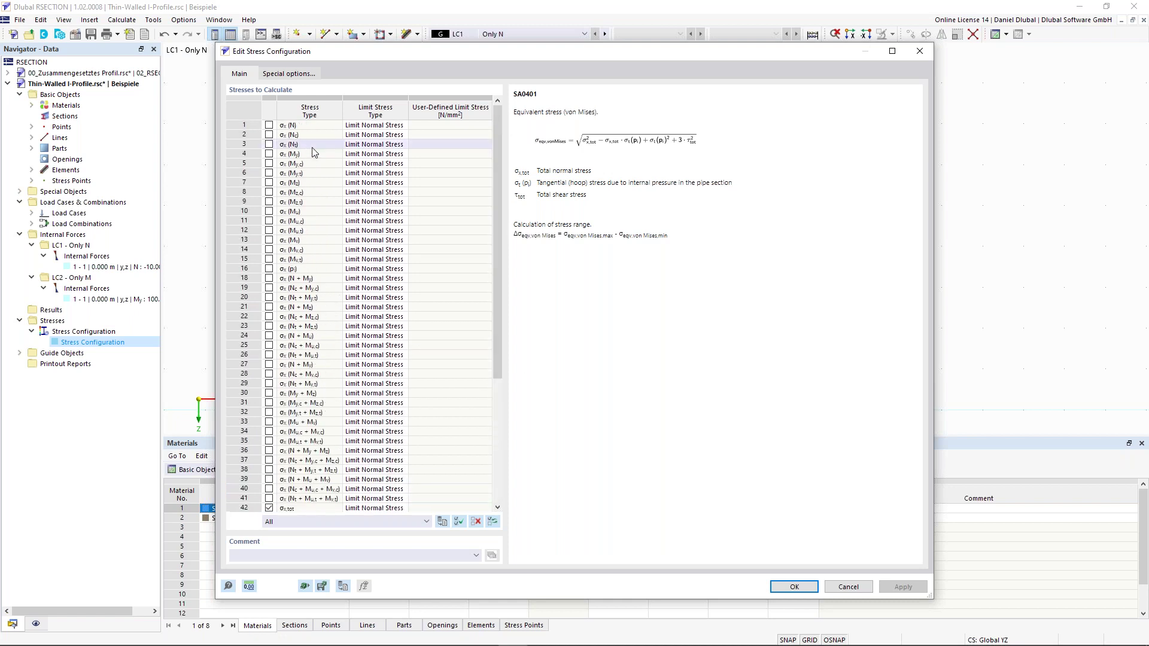
left_click(826, 591)
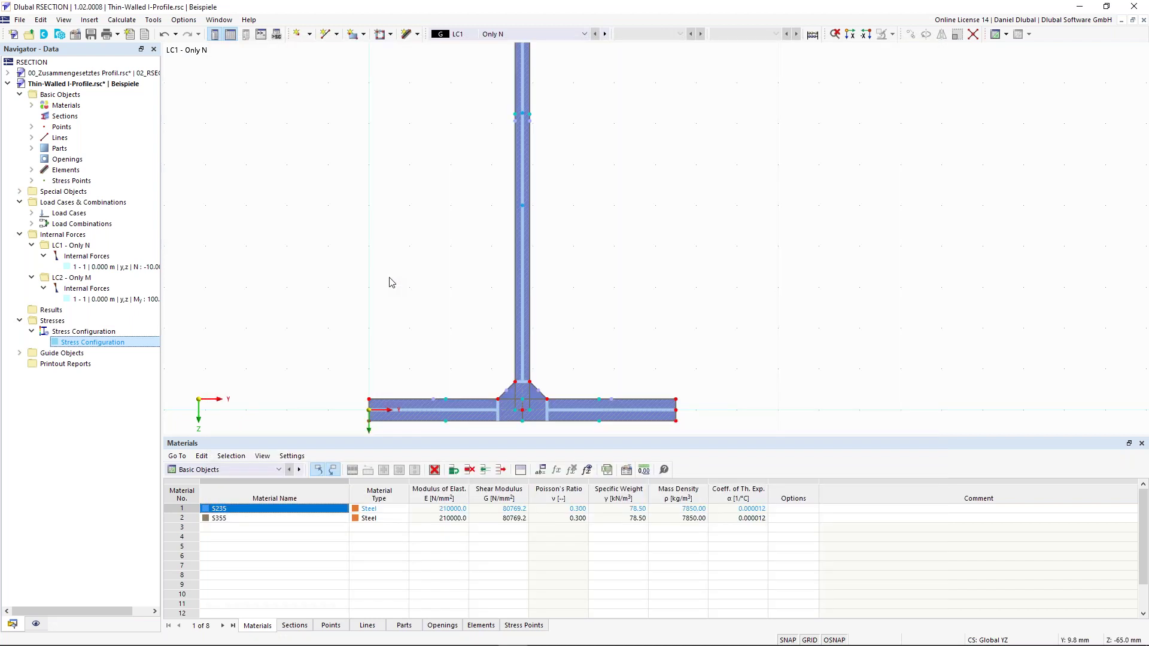
Run the full section calculation and set the graphical results to Thin-Walled Analysis.
left_click(122, 20)
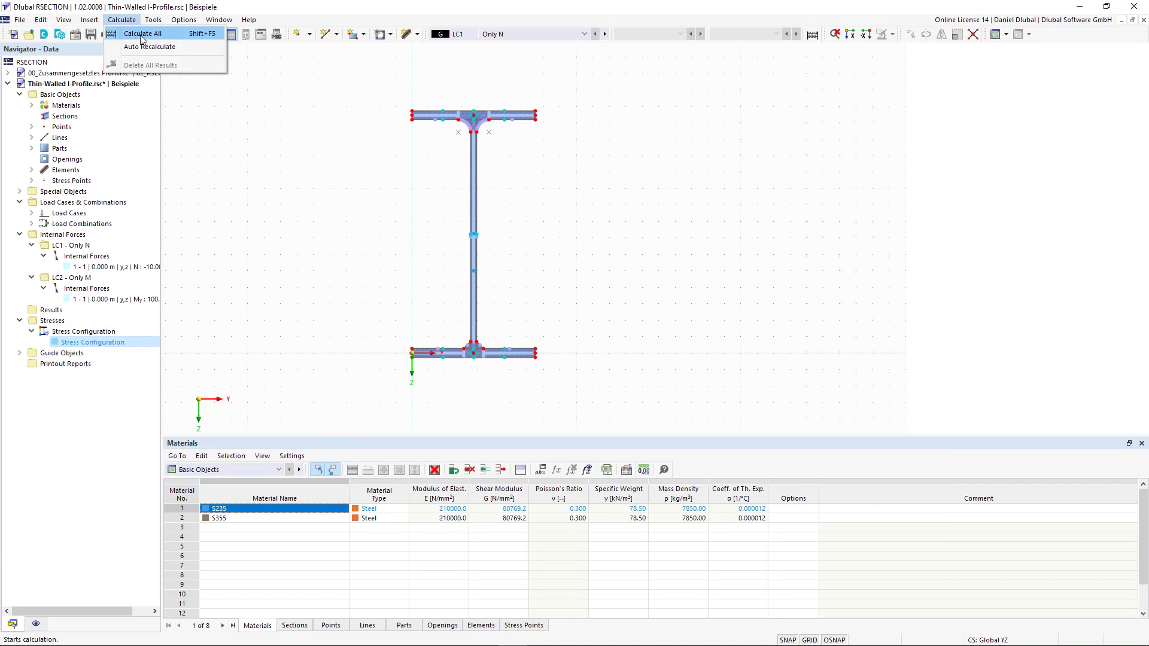
left_click(142, 36)
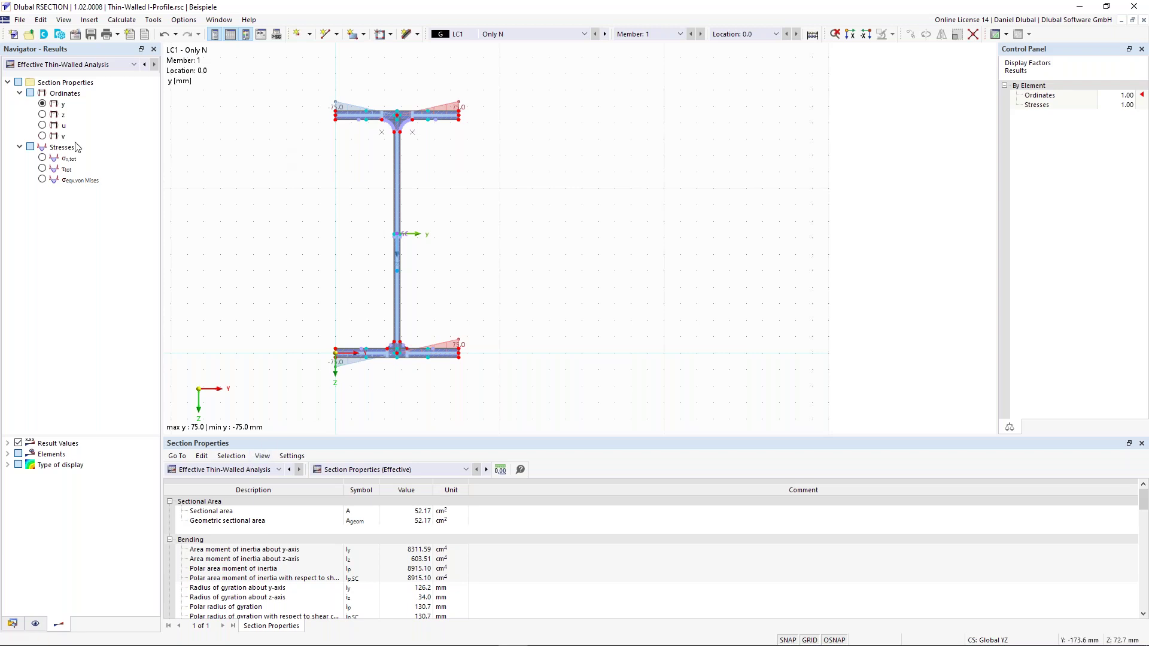
left_click(84, 67)
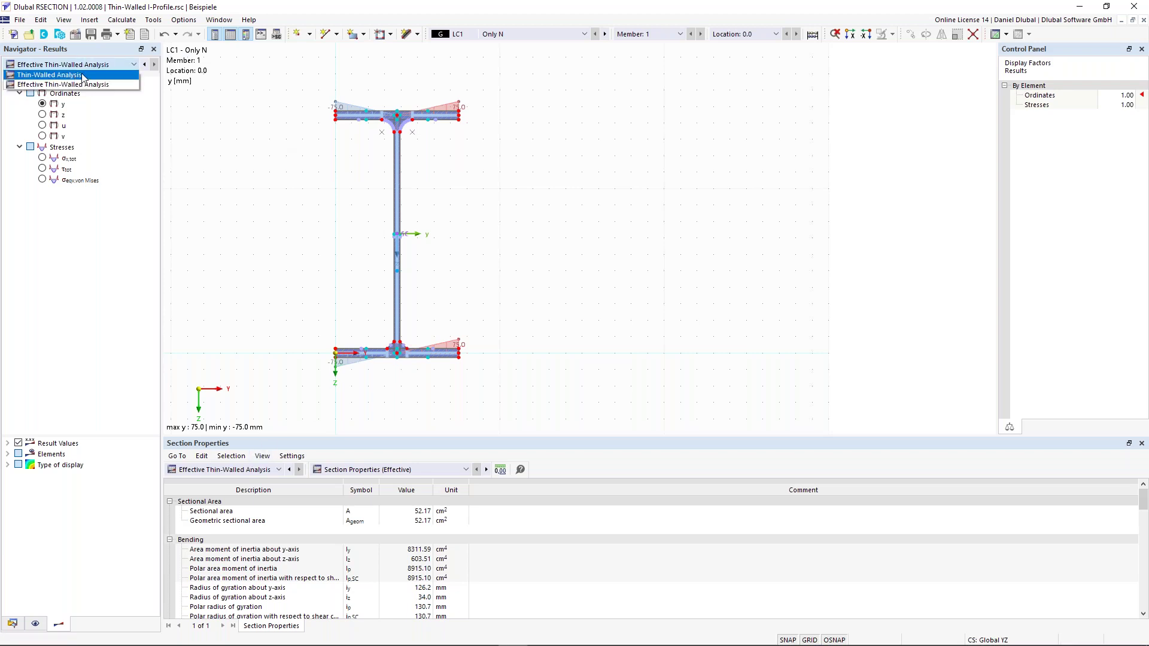
left_click(82, 76)
left_click(85, 67)
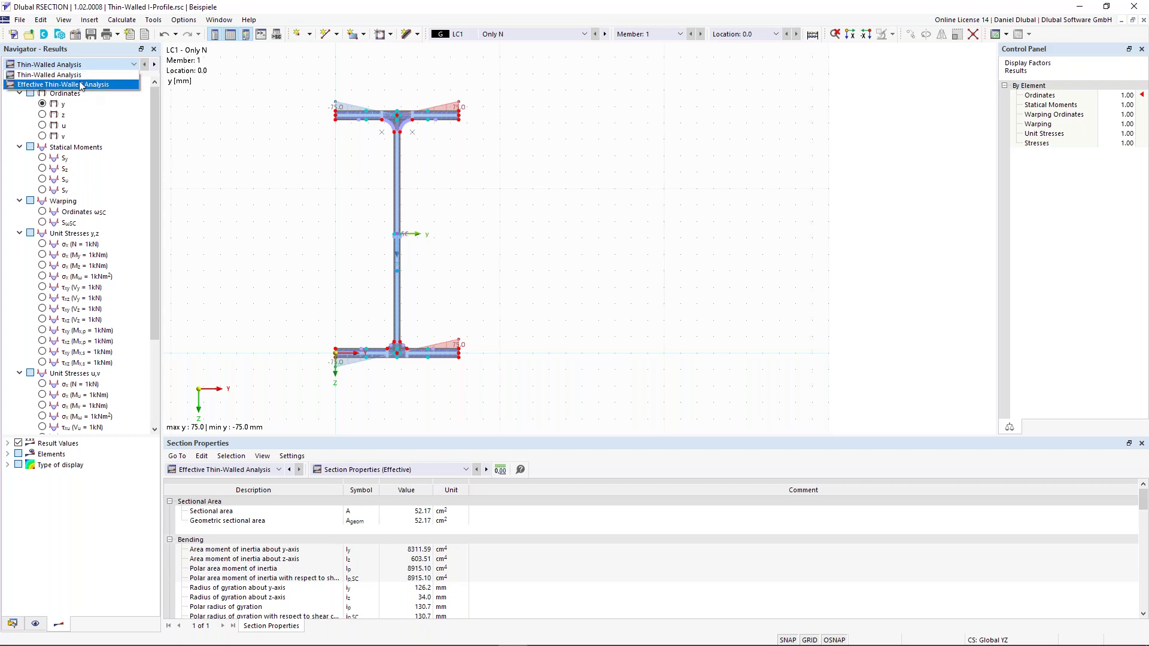
left_click(47, 75)
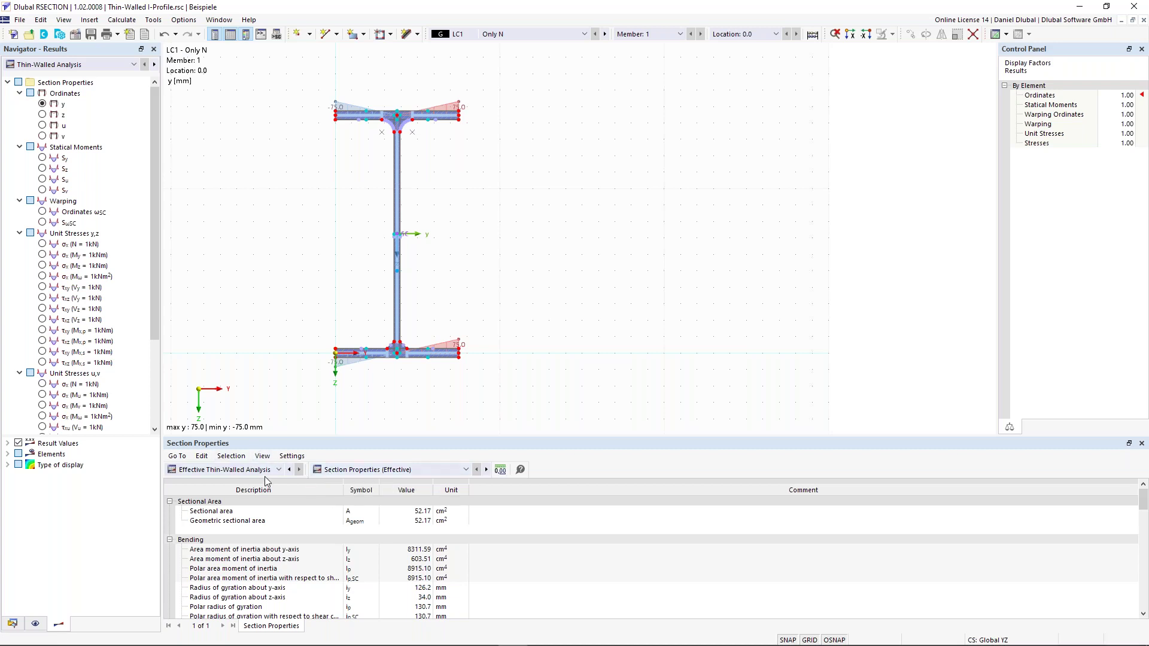
Show the Thin-Walled Analysis section properties in the results table and examine the sectional area.
middle_click_drag(282, 381, 308, 373)
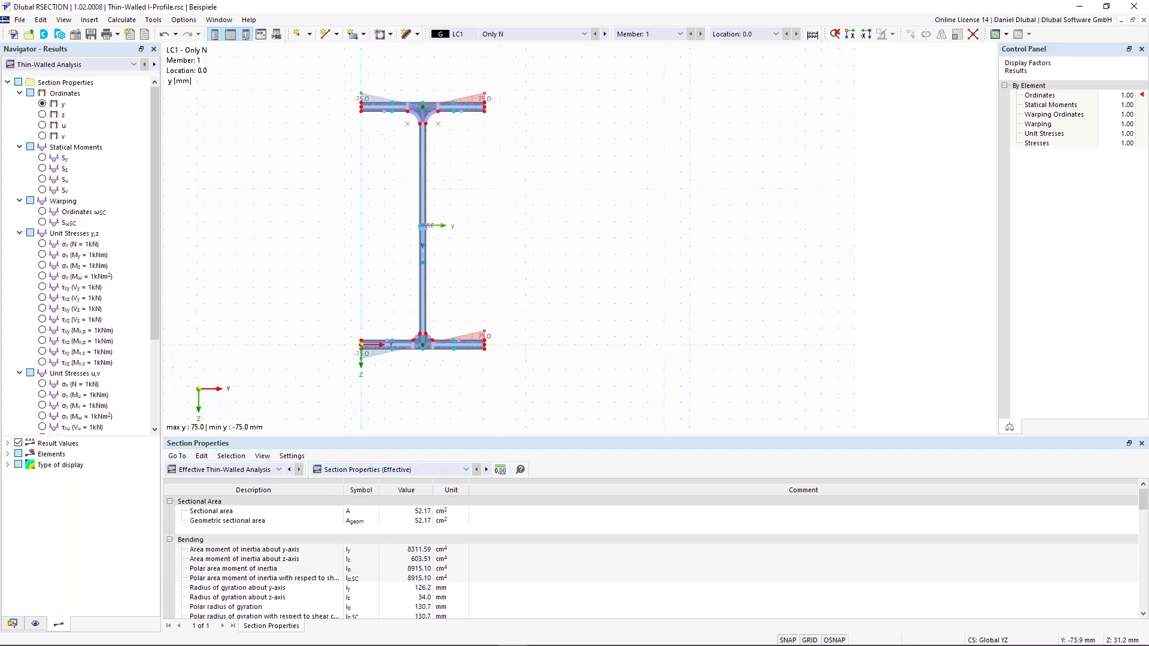
left_click(264, 471)
left_click(243, 511)
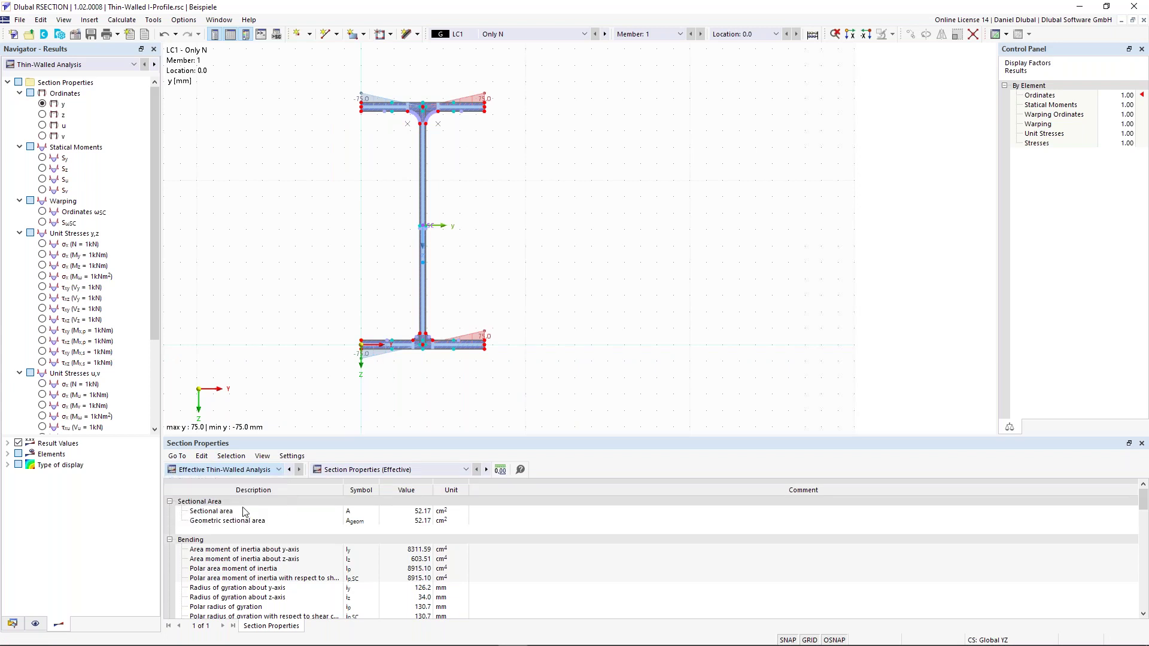
left_click(385, 471)
left_click(380, 482)
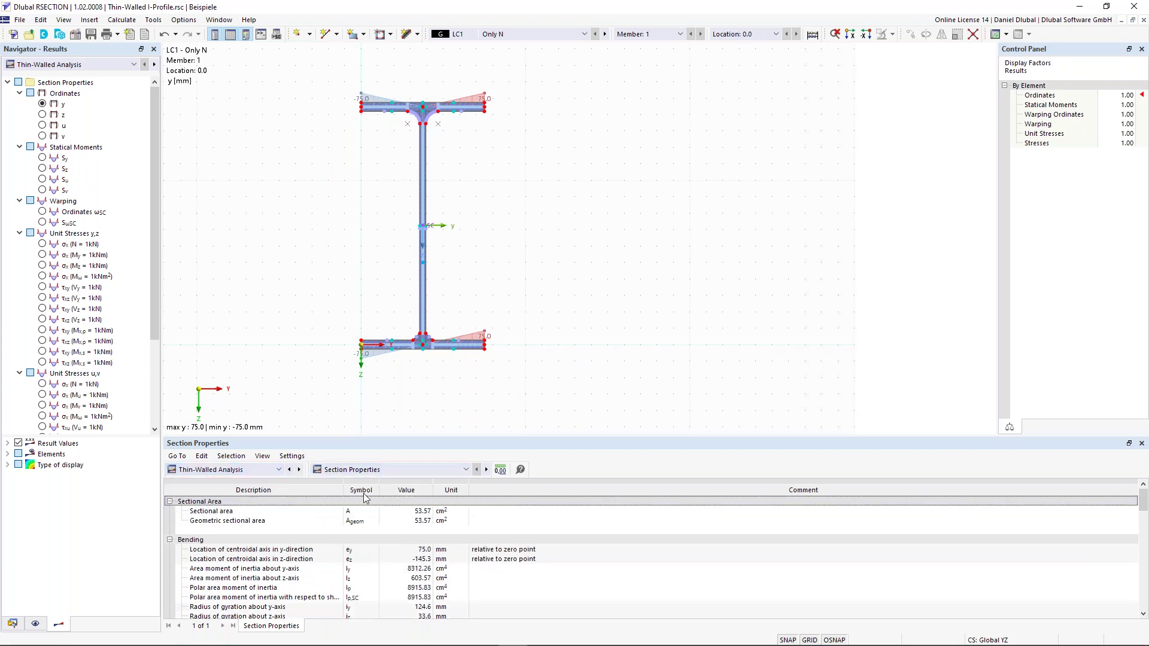
left_click(423, 516)
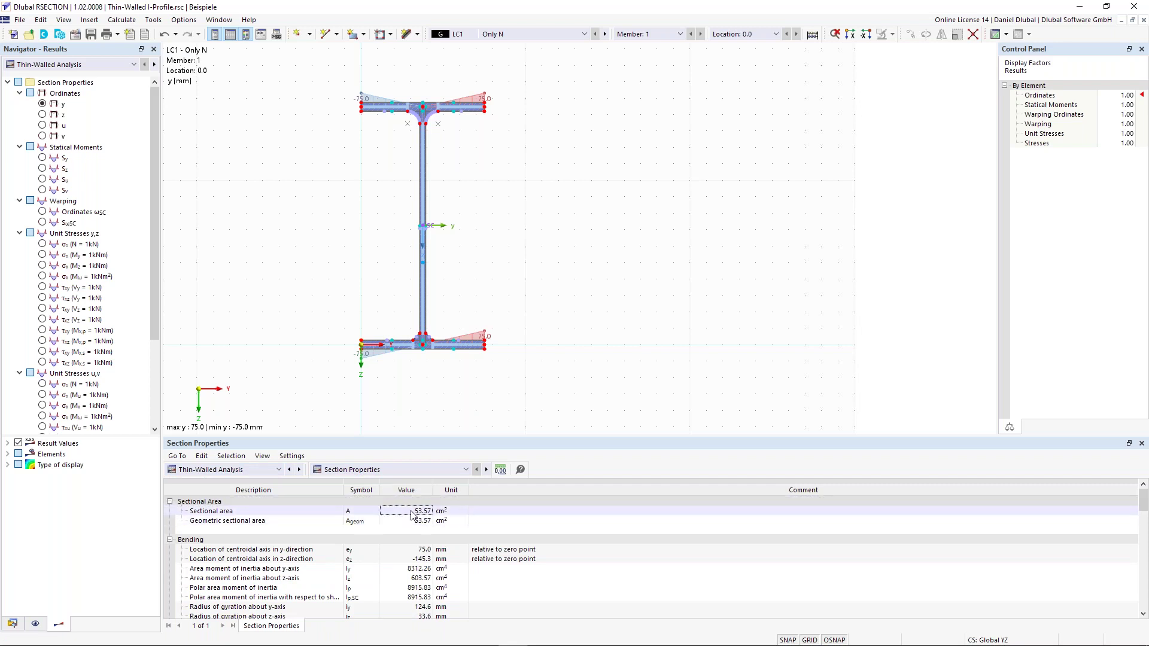
Examine the tables of statical moments and warping per element and of unit stresses per stress point.
left_click(395, 470)
left_click(386, 480)
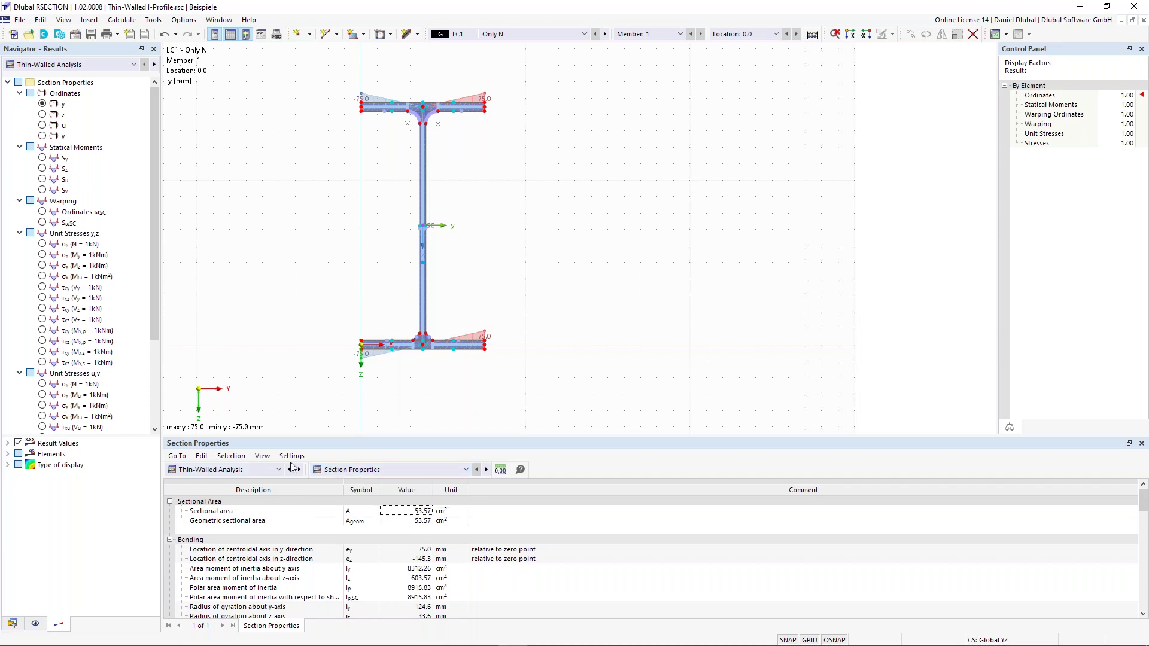
left_click(398, 473)
left_click(382, 490)
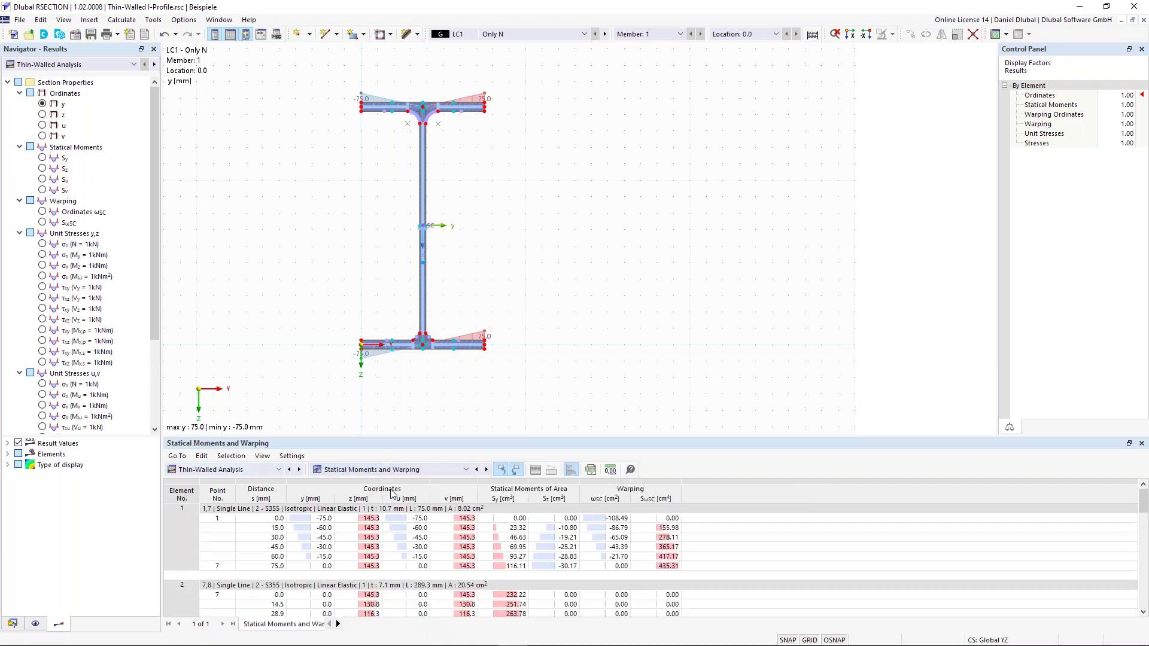
scroll(380, 492, "down", 10)
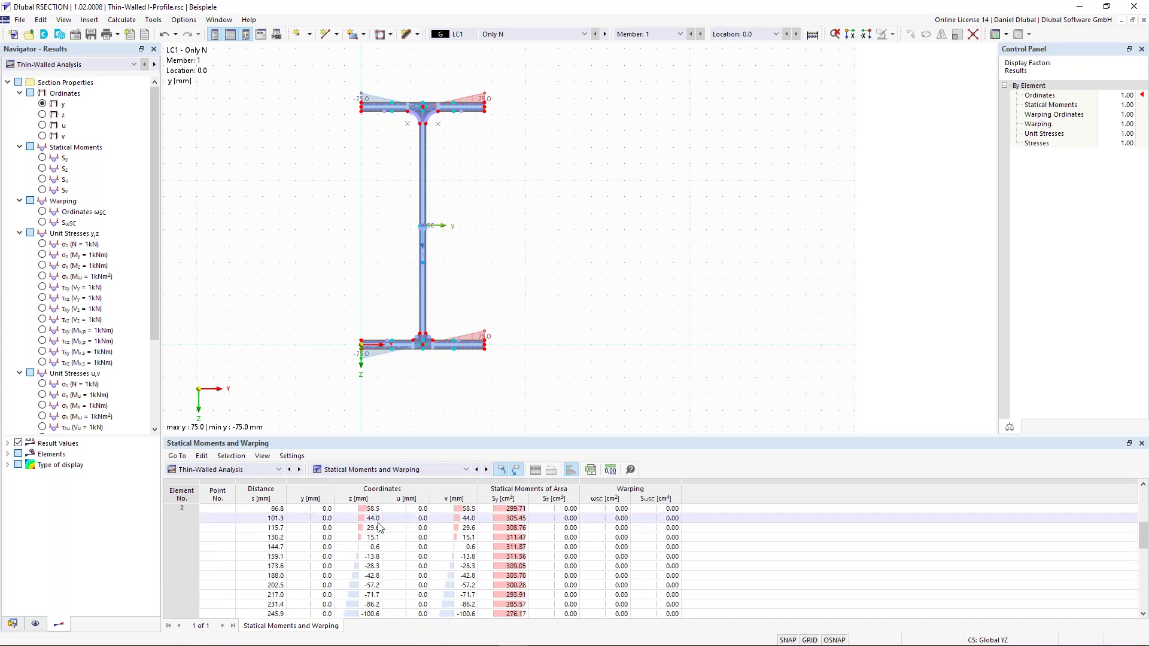
key("Escape")
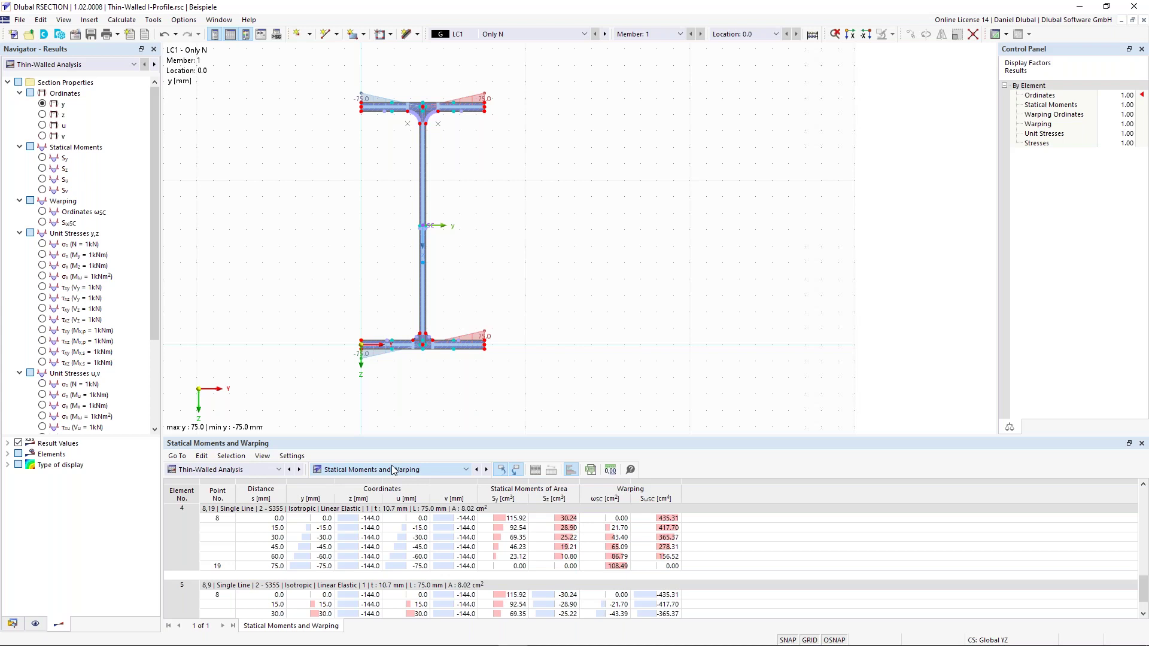
scroll(394, 469, "down", 1)
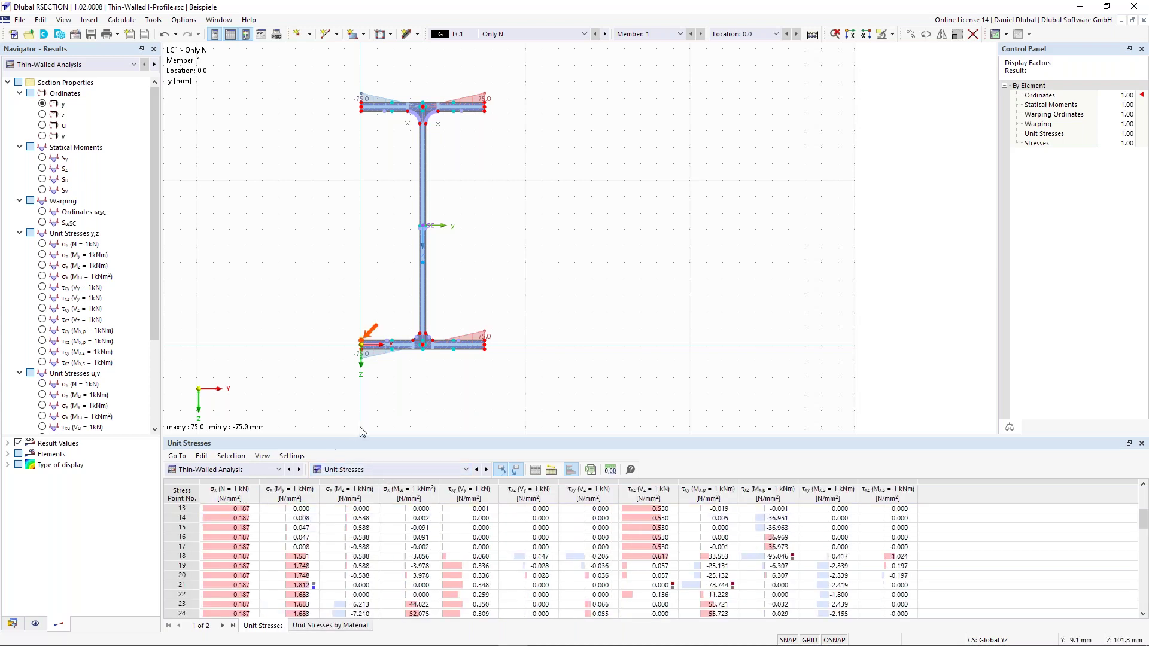
scroll(418, 345, "up", 4)
Show the Thin-Walled Analysis stresses by loading and examine the entries for LC1, LC2 and load combination CO1.
left_click(389, 470)
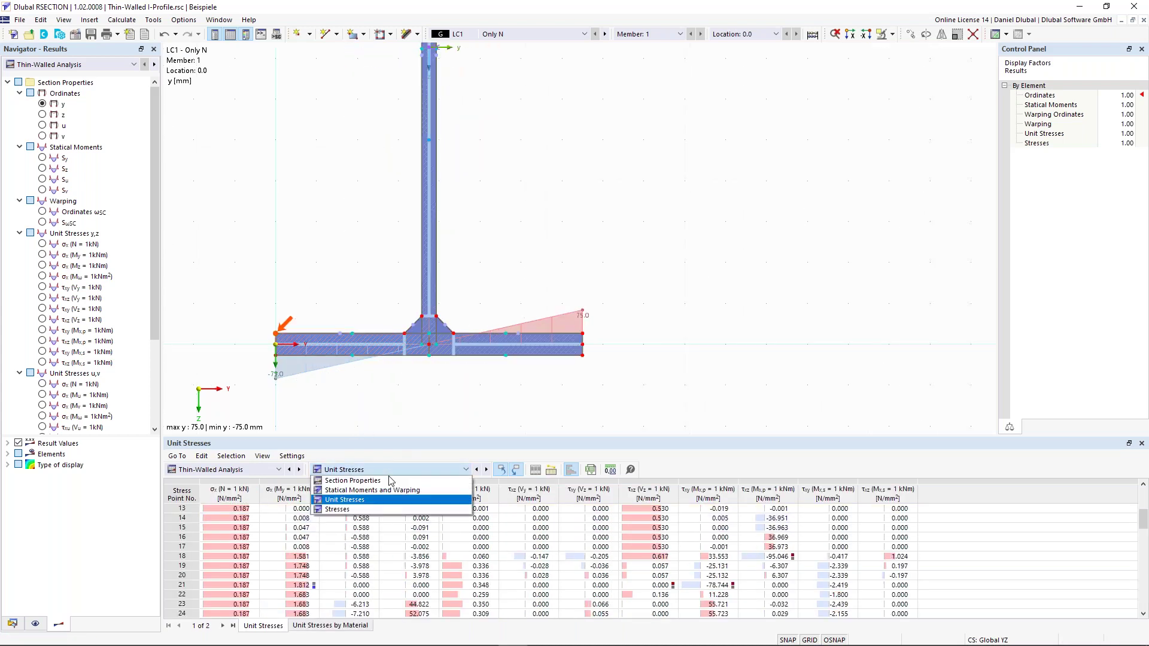
left_click(377, 510)
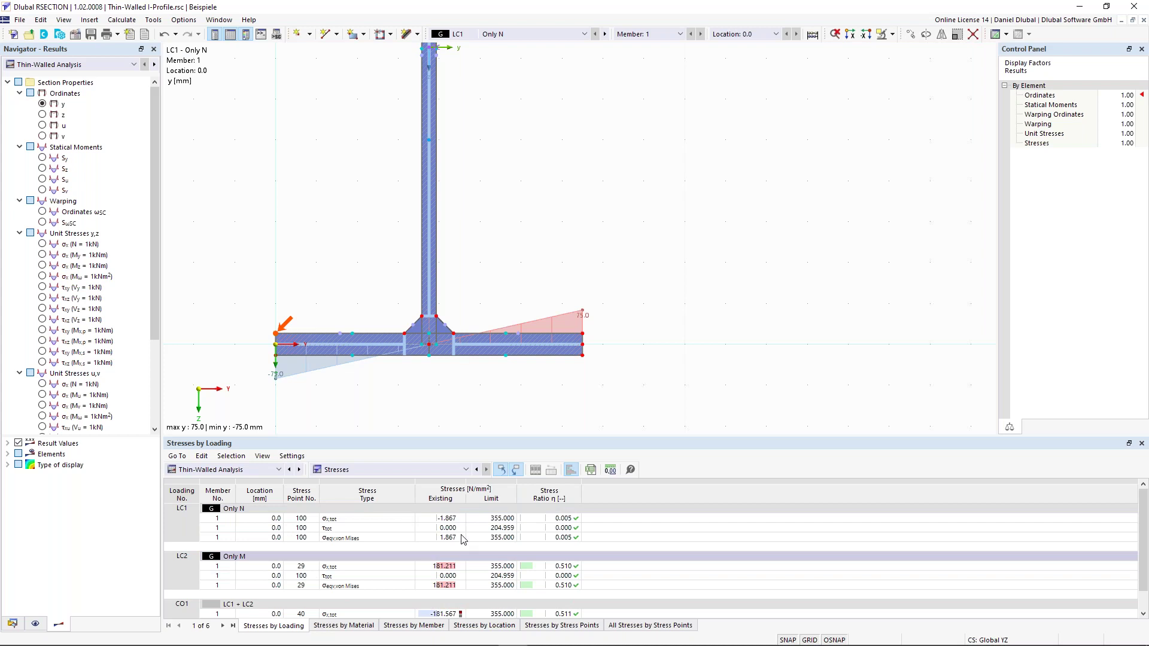
left_click(188, 557)
scroll(255, 583, "down", 1)
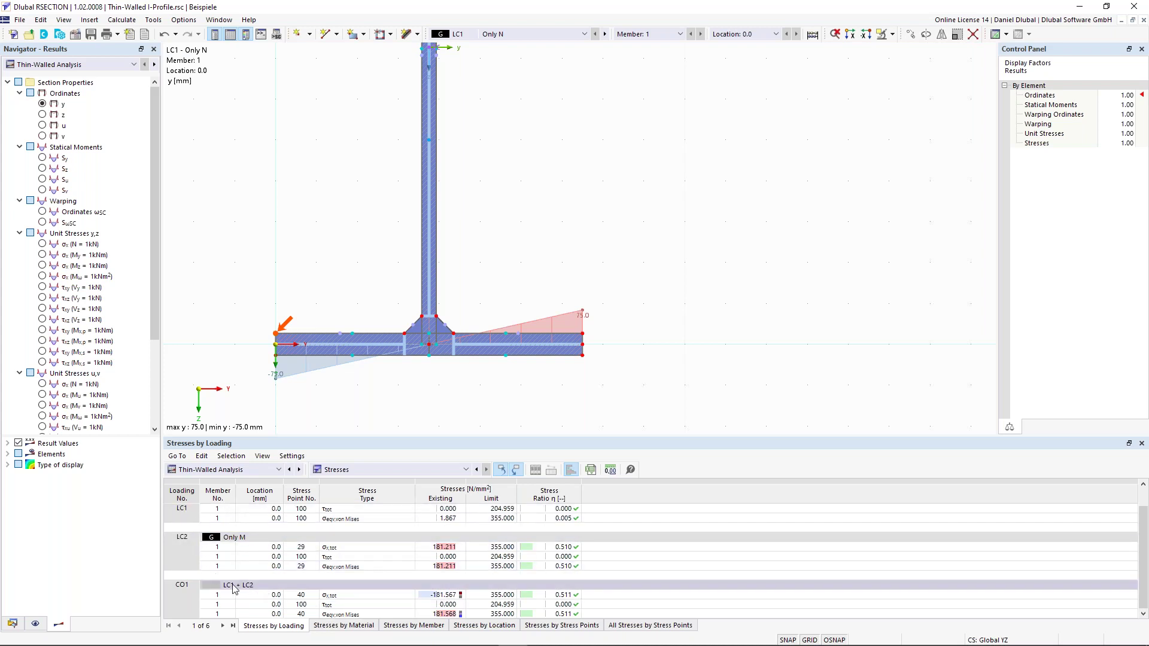
left_click(369, 614)
left_click(354, 596)
scroll(350, 215, "down", 1)
List the stresses by stress points and select stress point 100 on the web to examine its values.
middle_click_drag(351, 213, 407, 263)
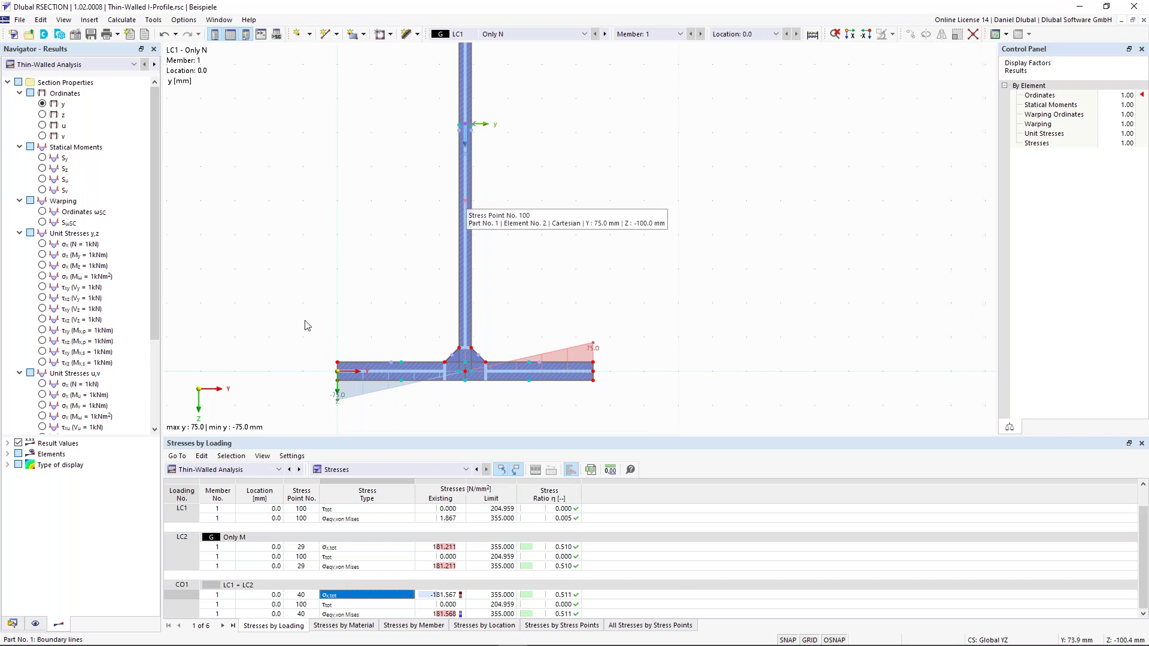
left_click(548, 626)
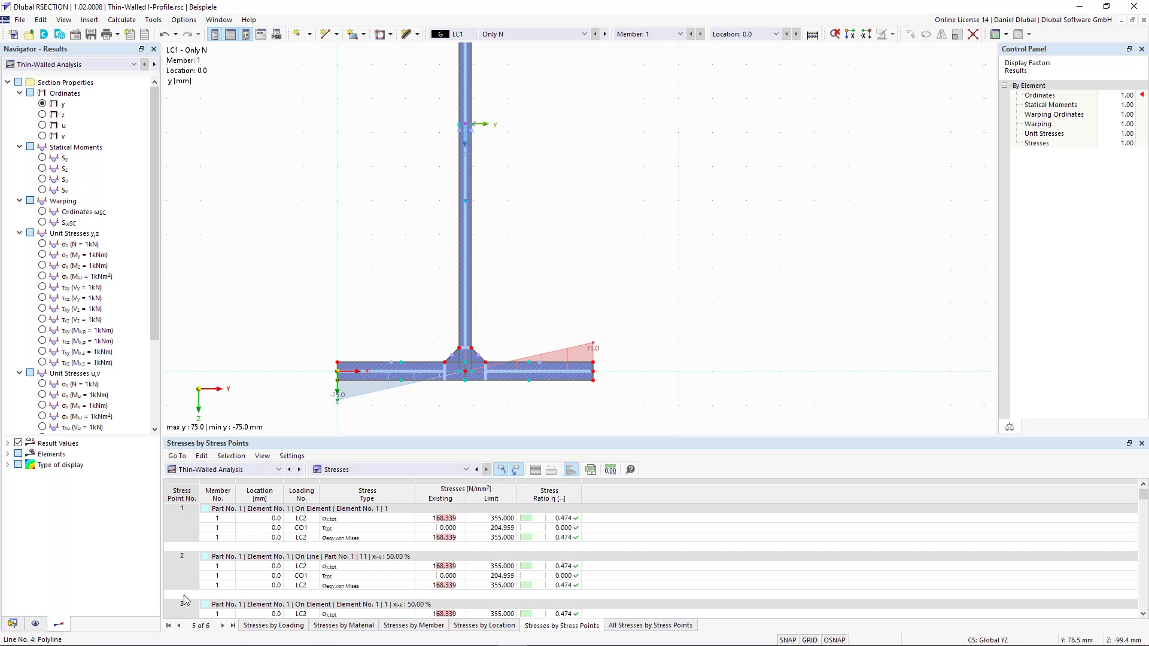
left_click(465, 204)
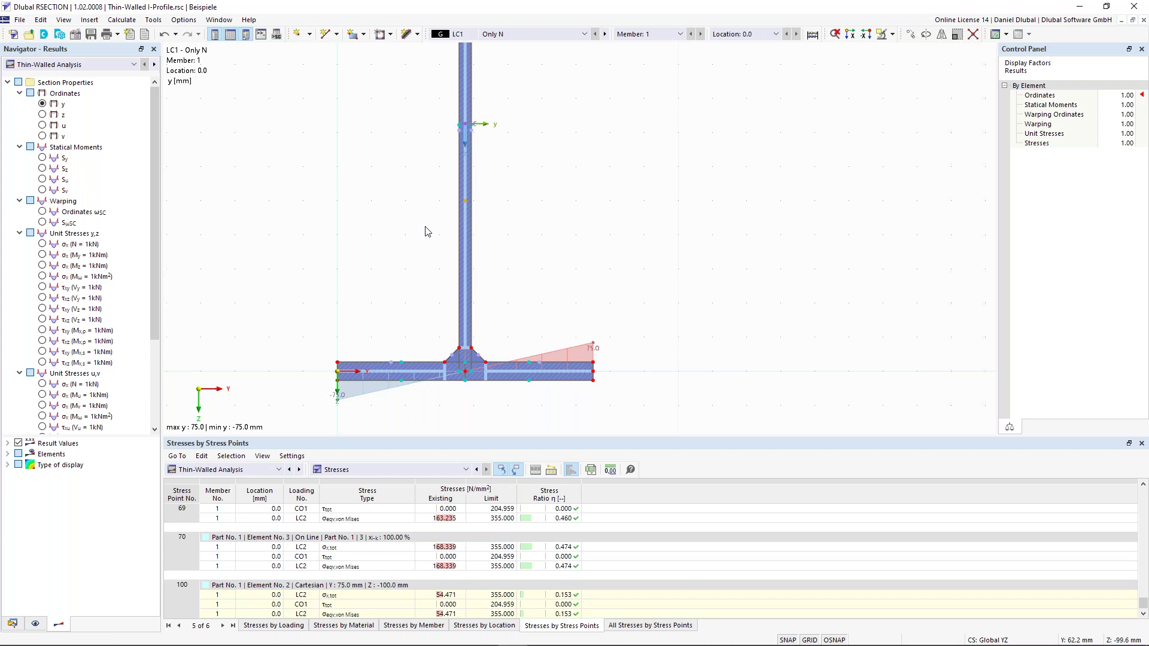
Set both the results table and the graphical results to Effective Thin-Walled Analysis.
left_click(278, 469)
left_click(216, 518)
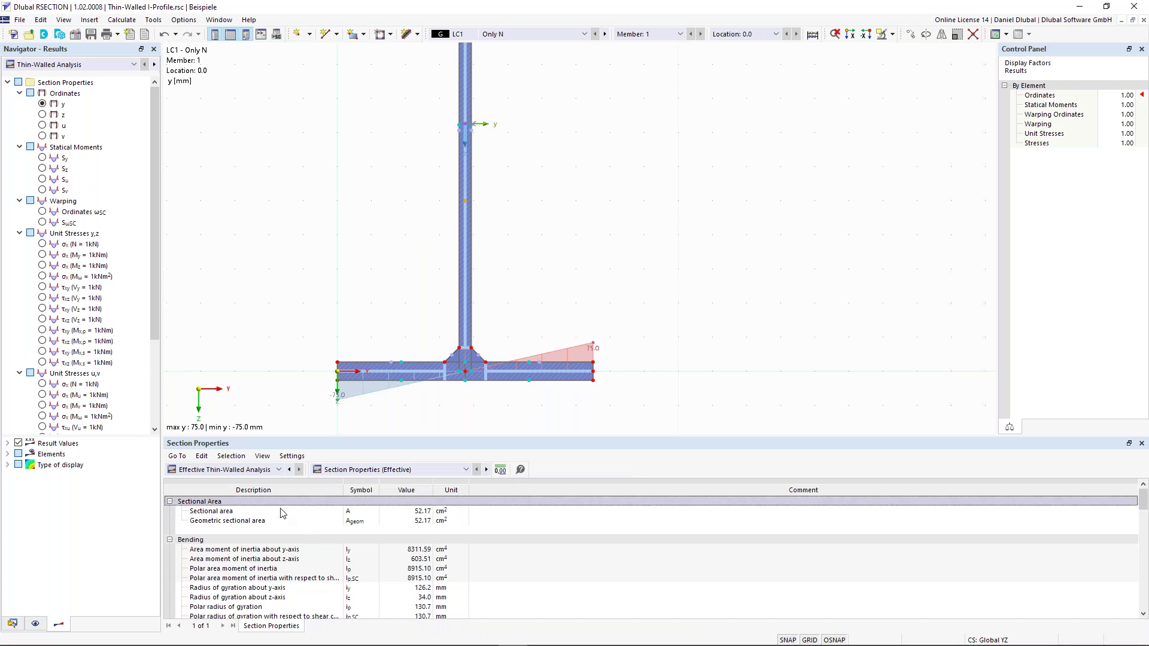
scroll(334, 124, "down", 2)
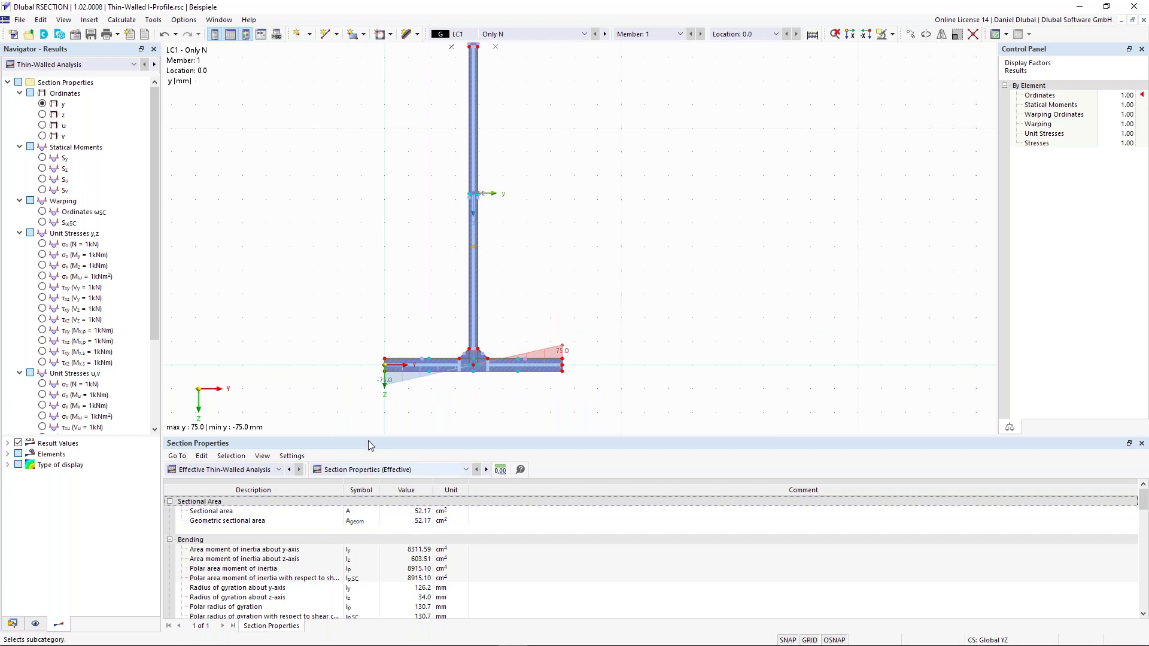
mouse_move(323, 200)
middle_mouse_down()
mouse_move(325, 228)
mouse_move(278, 262)
middle_mouse_up()
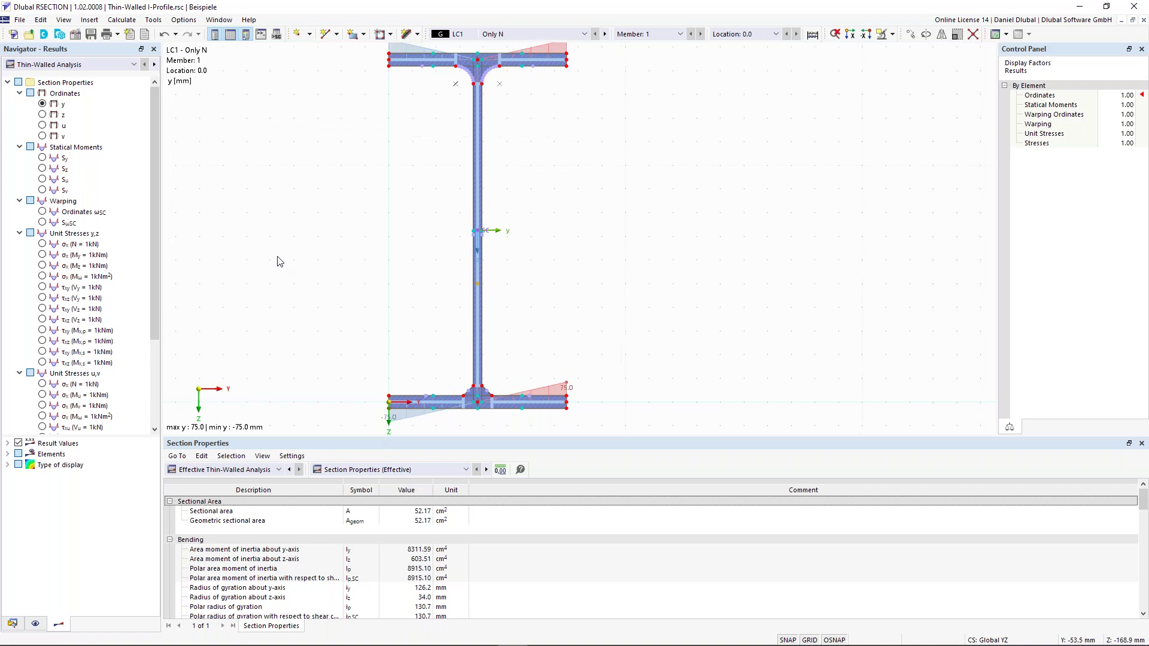
left_click(154, 65)
Examine the ineffective part of the web around the centroid of the effective section for LC1.
scroll(449, 210, "up", 3)
scroll(431, 242, "down", 2)
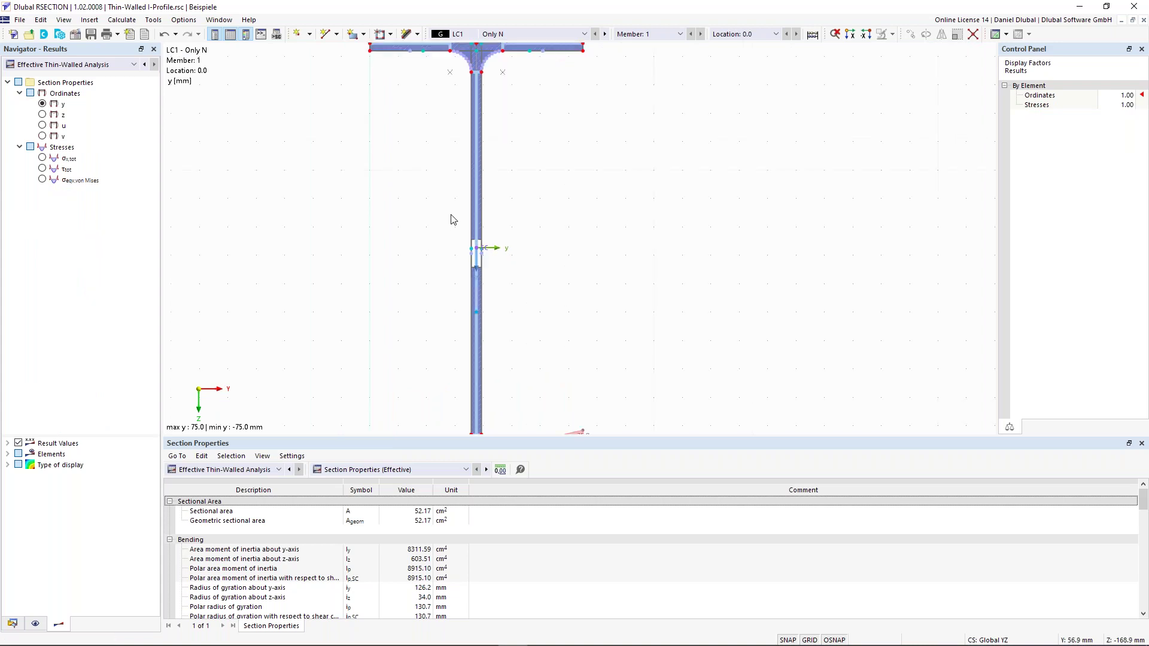
left_click_drag(462, 232, 494, 275)
scroll(417, 276, "down", 2)
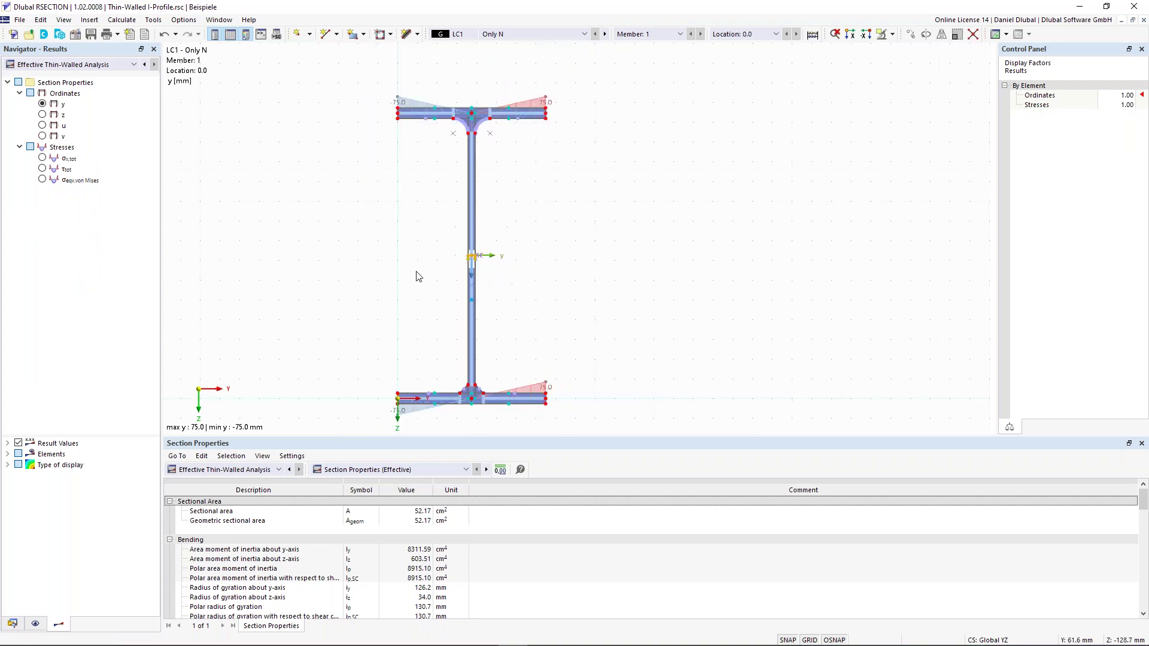
middle_click_drag(478, 264, 502, 265)
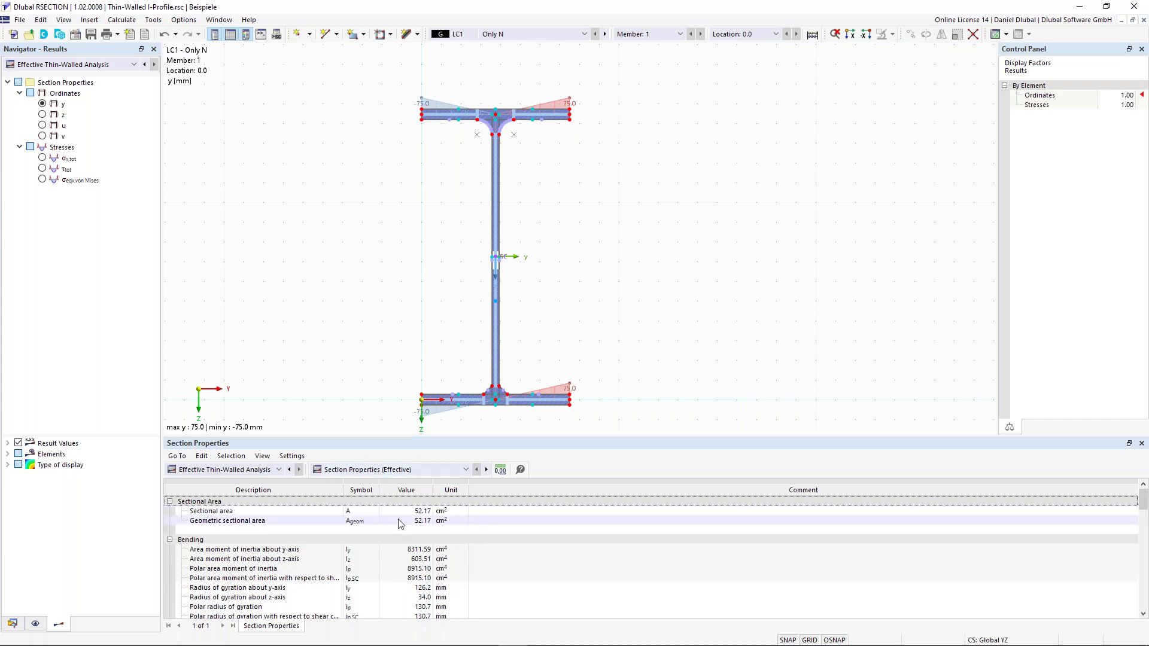
scroll(526, 257, "up", 1)
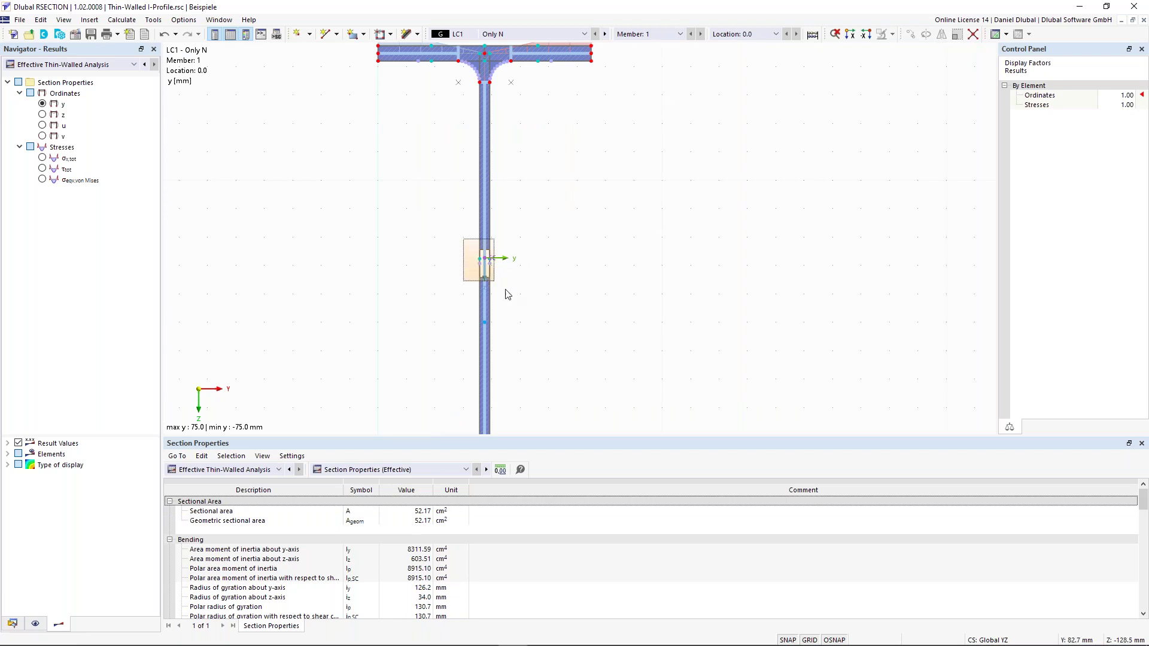
scroll(486, 263, "up", 1)
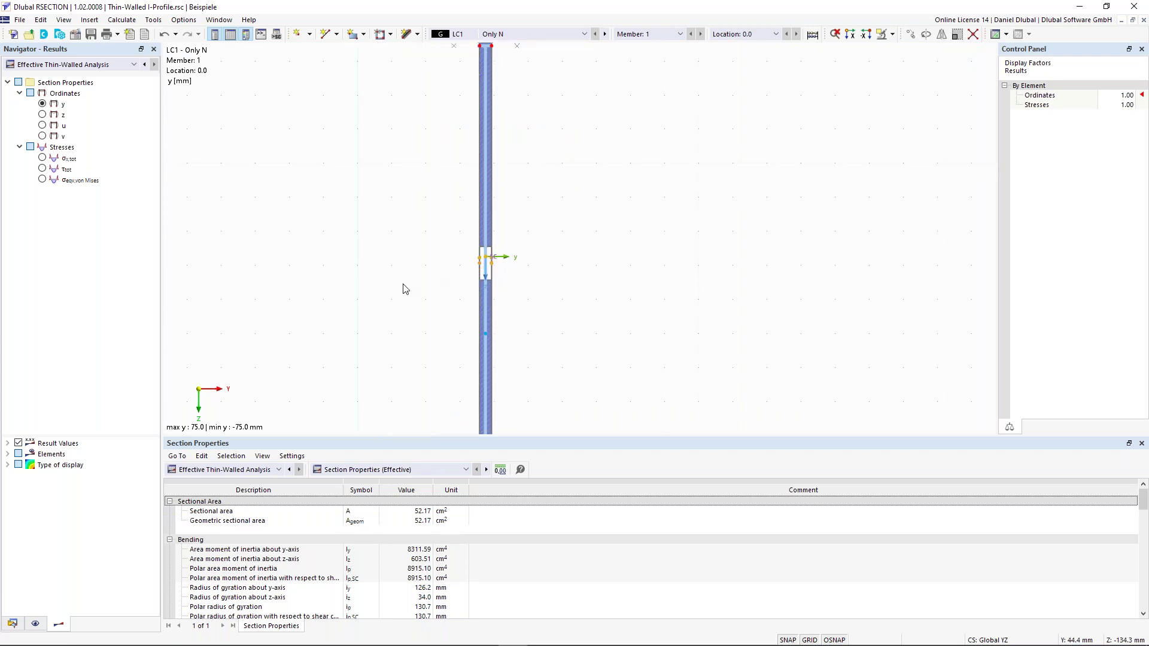
scroll(412, 276, "down", 2)
middle_click_drag(407, 287, 458, 265)
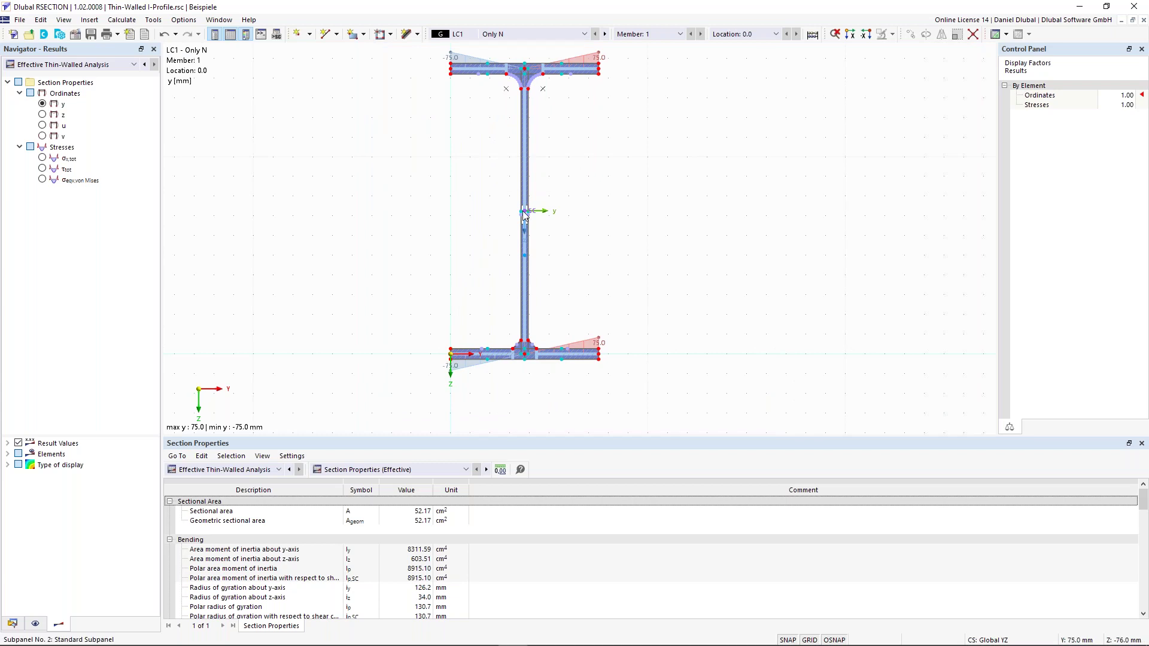
Show the section classification according to EN 1993-1-1 and examine the overall section class.
left_click(363, 470)
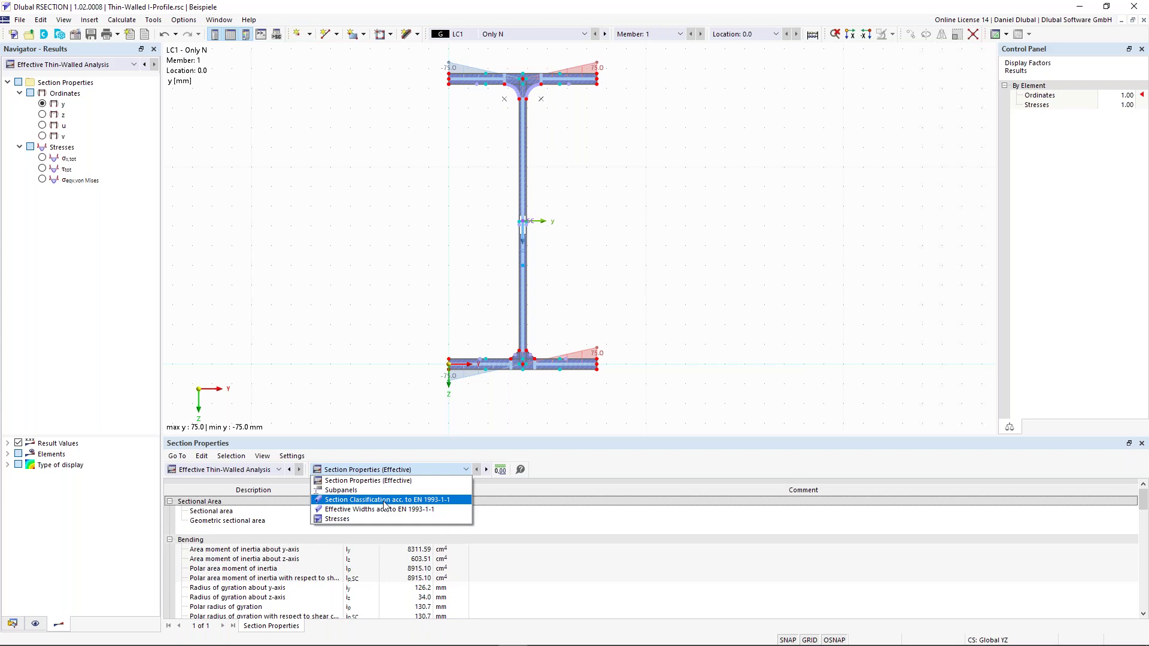
left_click(385, 502)
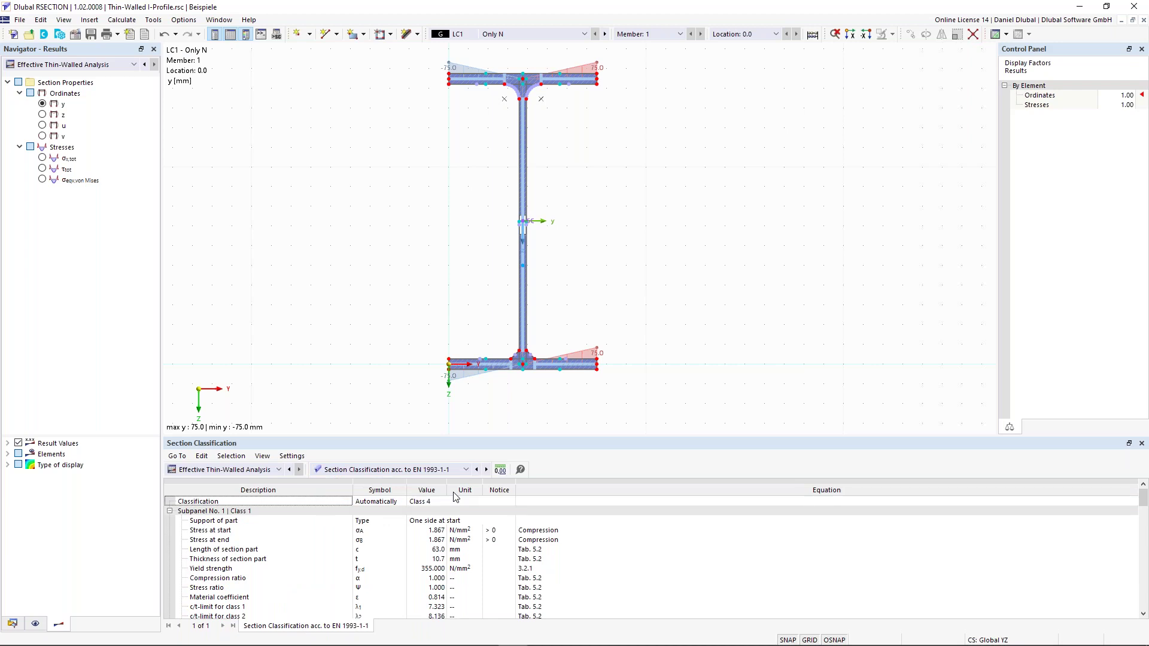
left_click(420, 502)
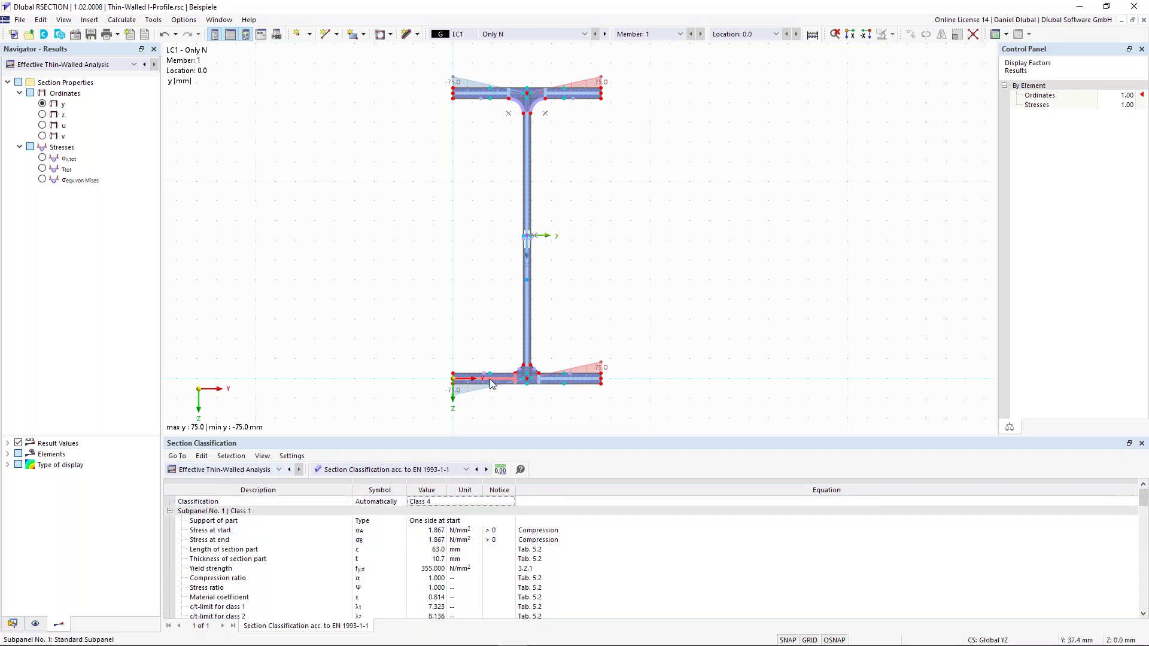
Select subpanels on the lower and upper flanges, enlarge the results table and examine the classification details of subpanel 1.
left_click(548, 379)
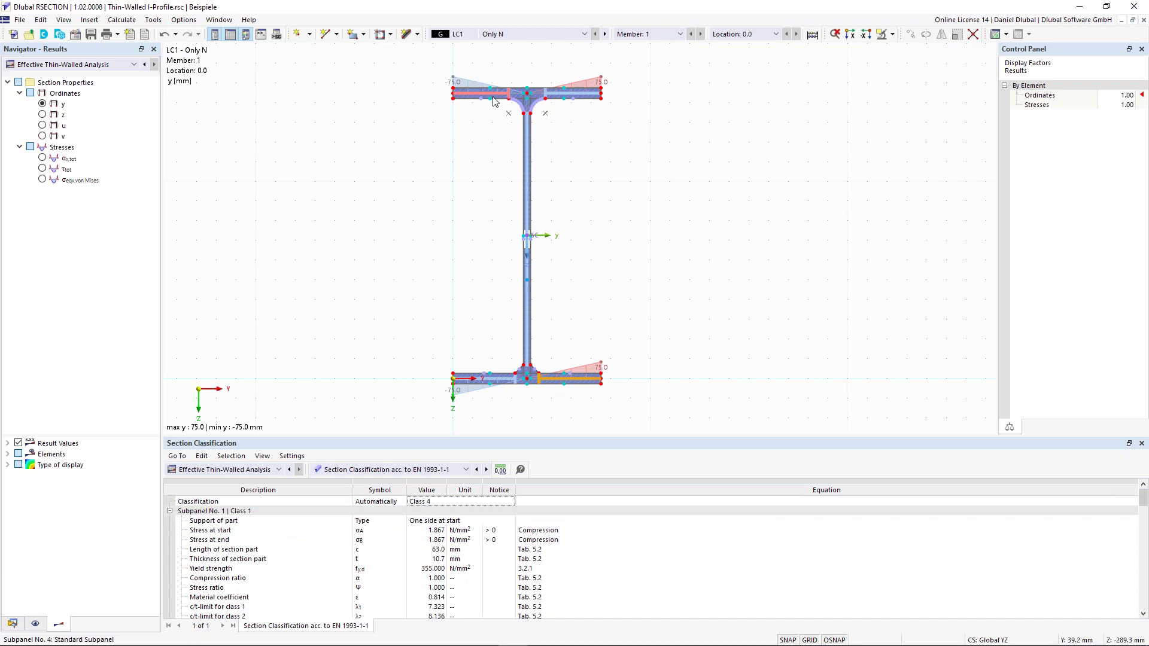
left_click(510, 120)
left_click(494, 96)
scroll(305, 541, "down", 3)
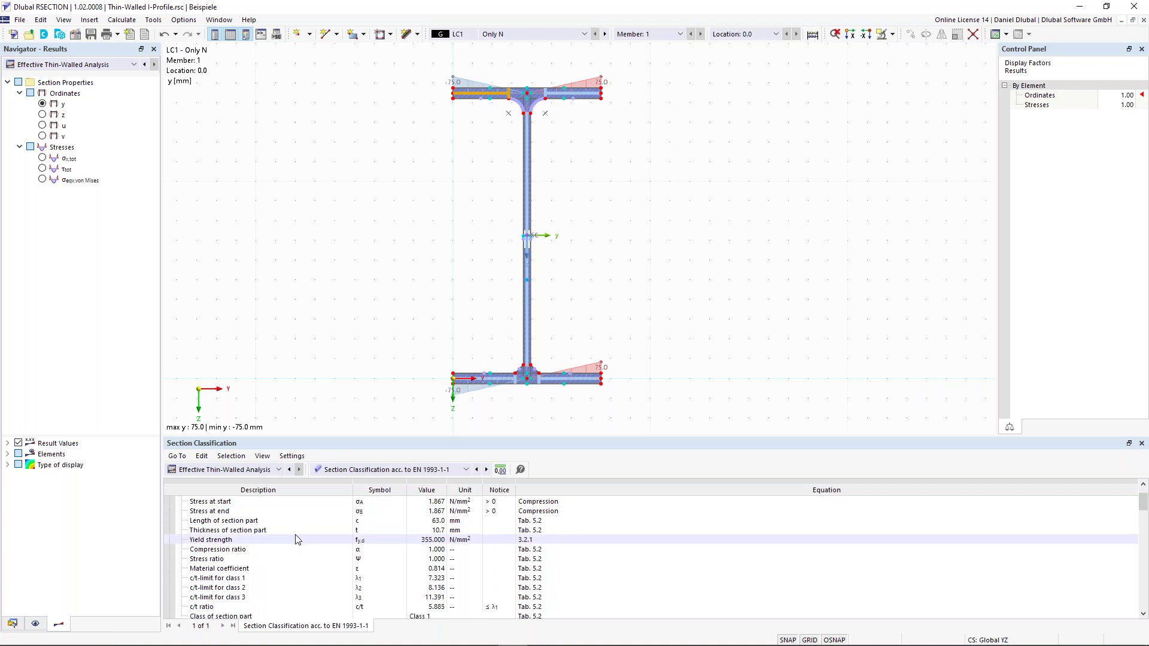
left_click_drag(345, 438, 353, 413)
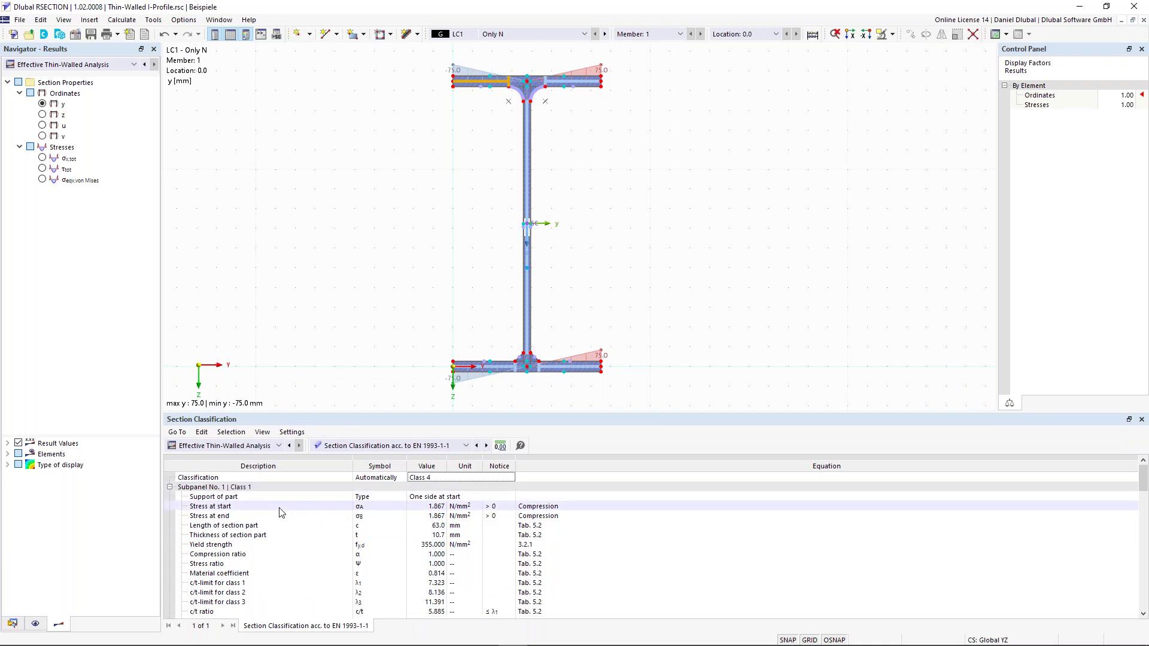
Review the classification details of flange subpanel 1 and select the web's subpanel 2 in the classification results.
scroll(284, 529, "down", 1)
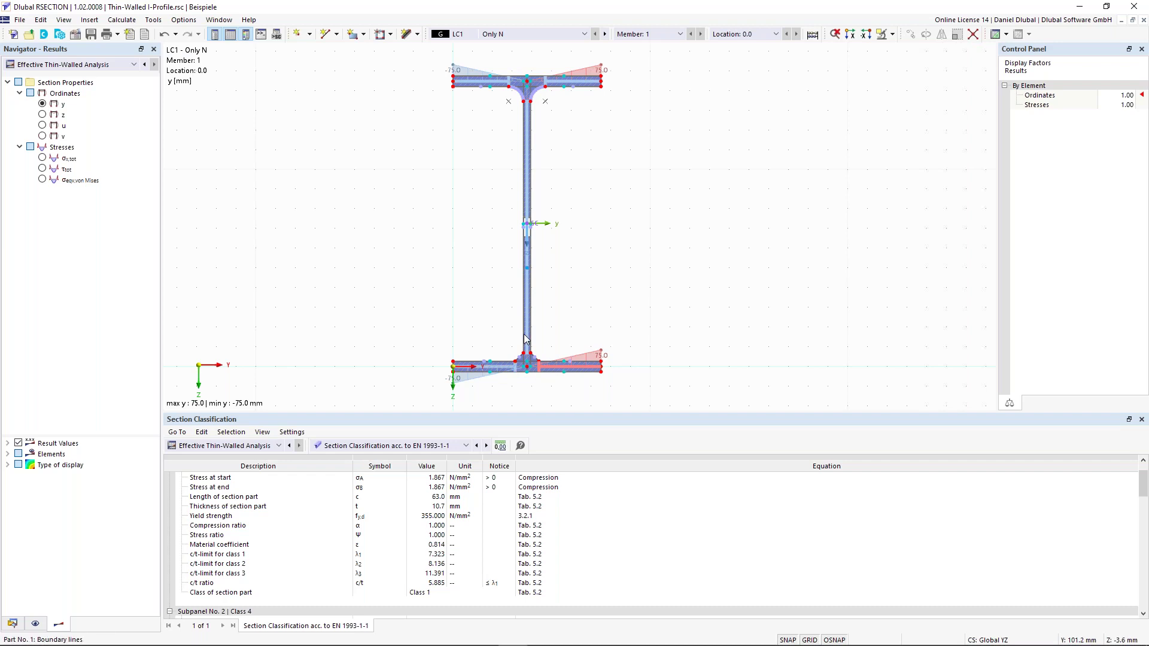
scroll(290, 504, "up", 1)
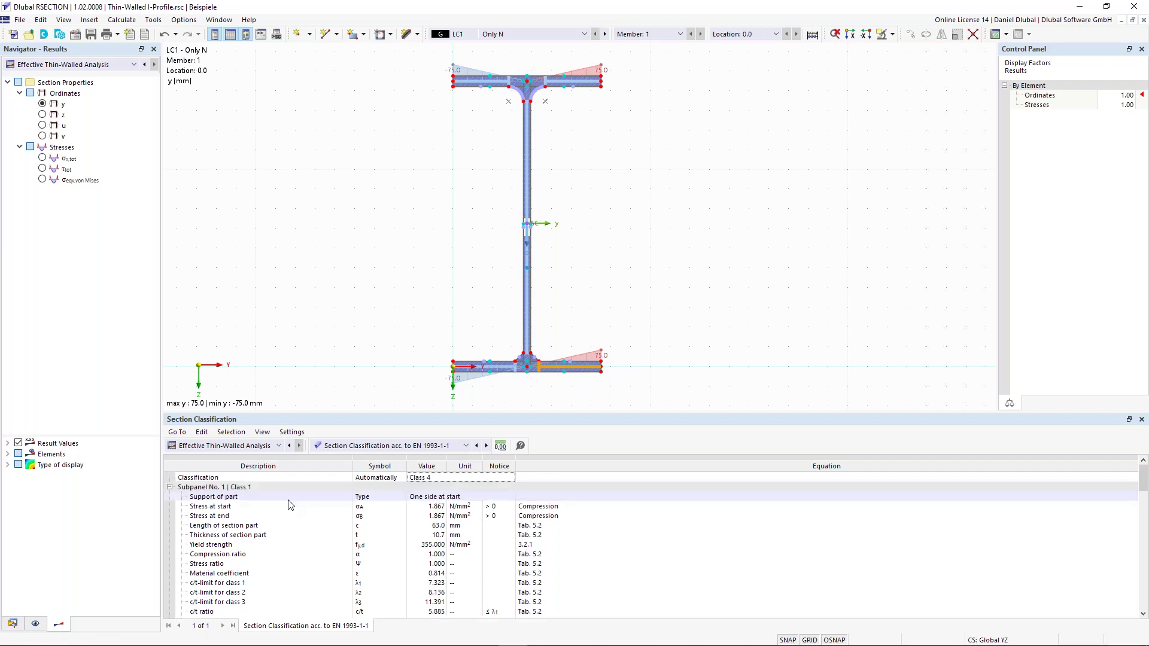
left_click(258, 488)
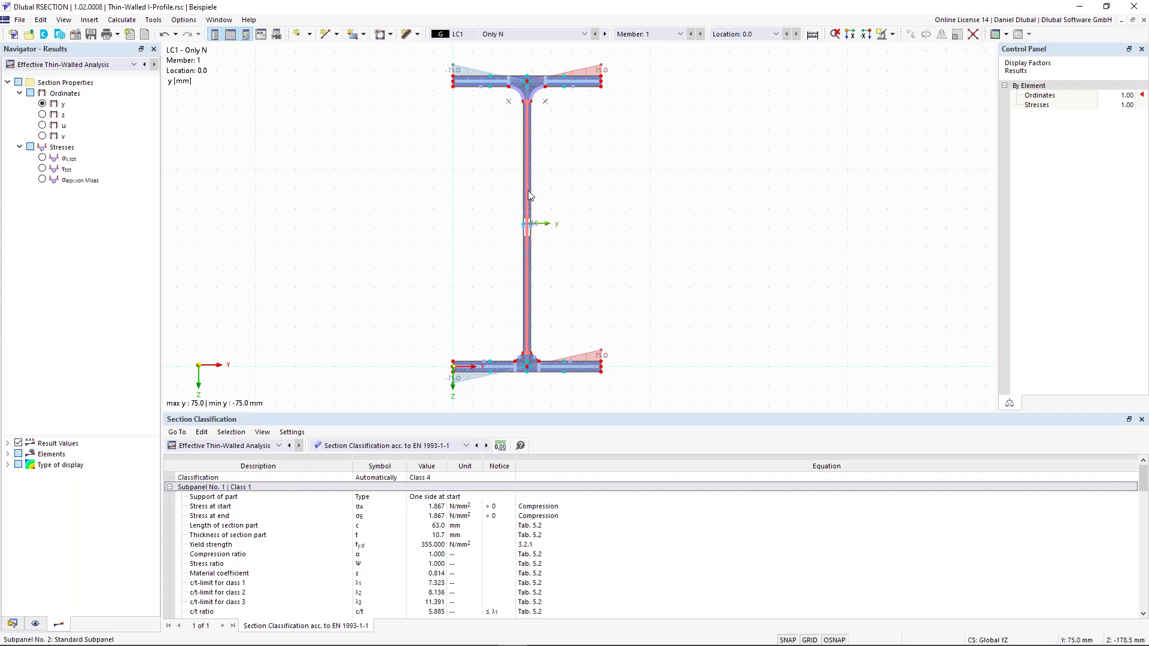
scroll(281, 579, "down", 5)
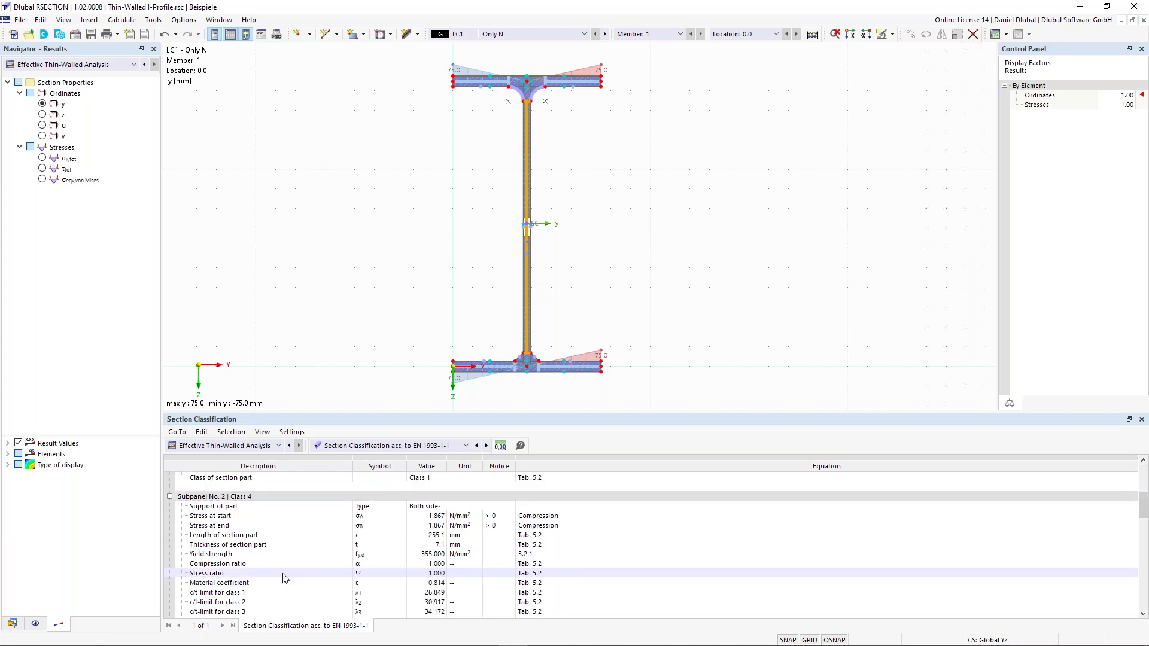
left_click(253, 498)
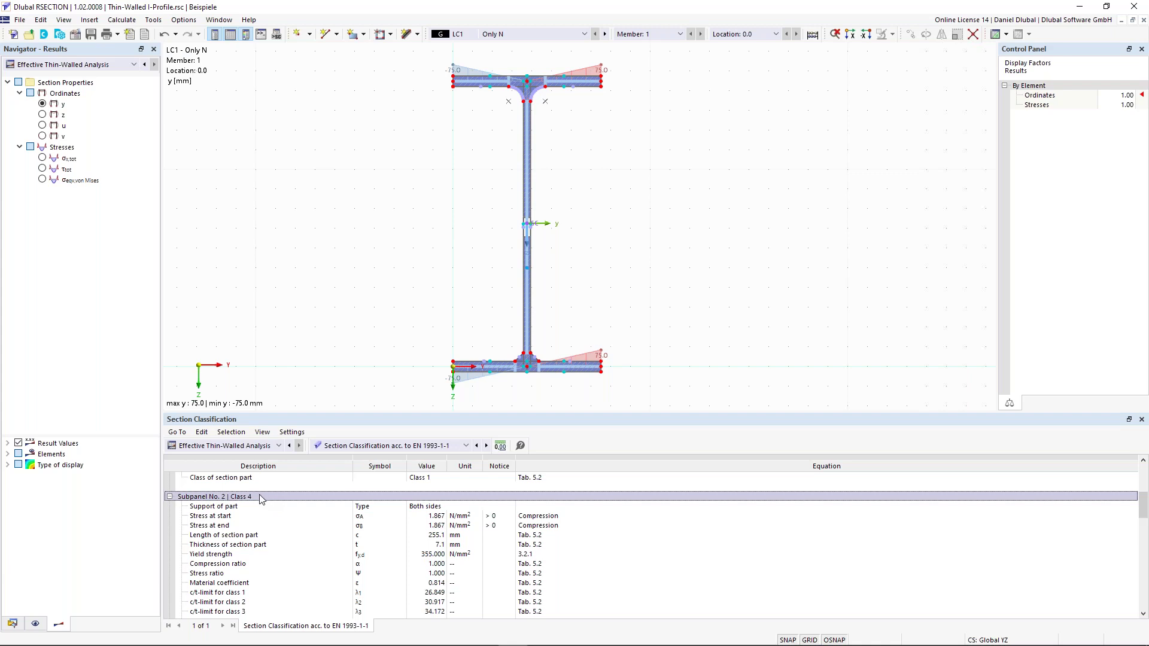
Compare the overall section classification with the classification details of subpanels 1 and 2.
scroll(309, 514, "up", 1)
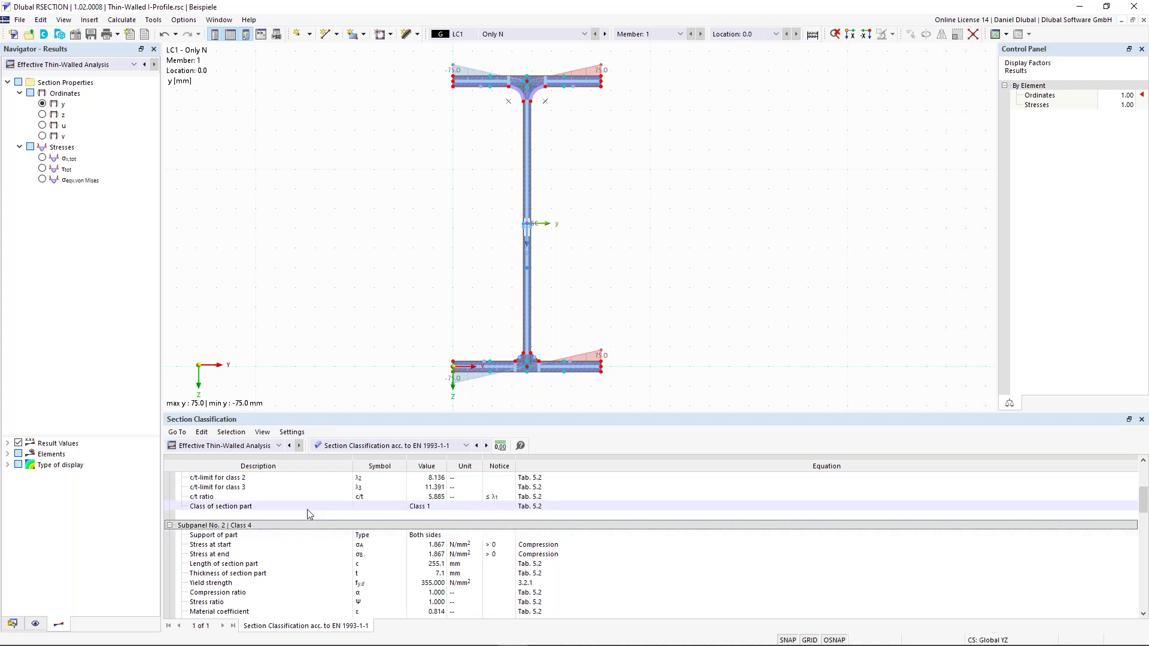
scroll(310, 514, "up", 4)
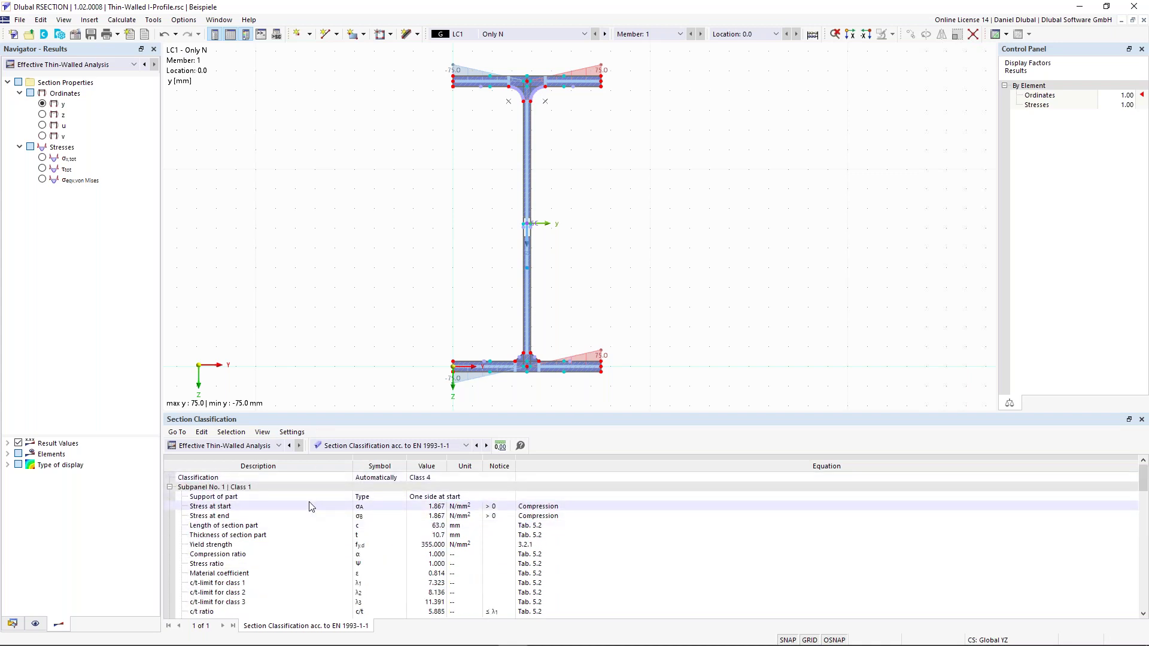
left_click(423, 478)
scroll(281, 562, "down", 6)
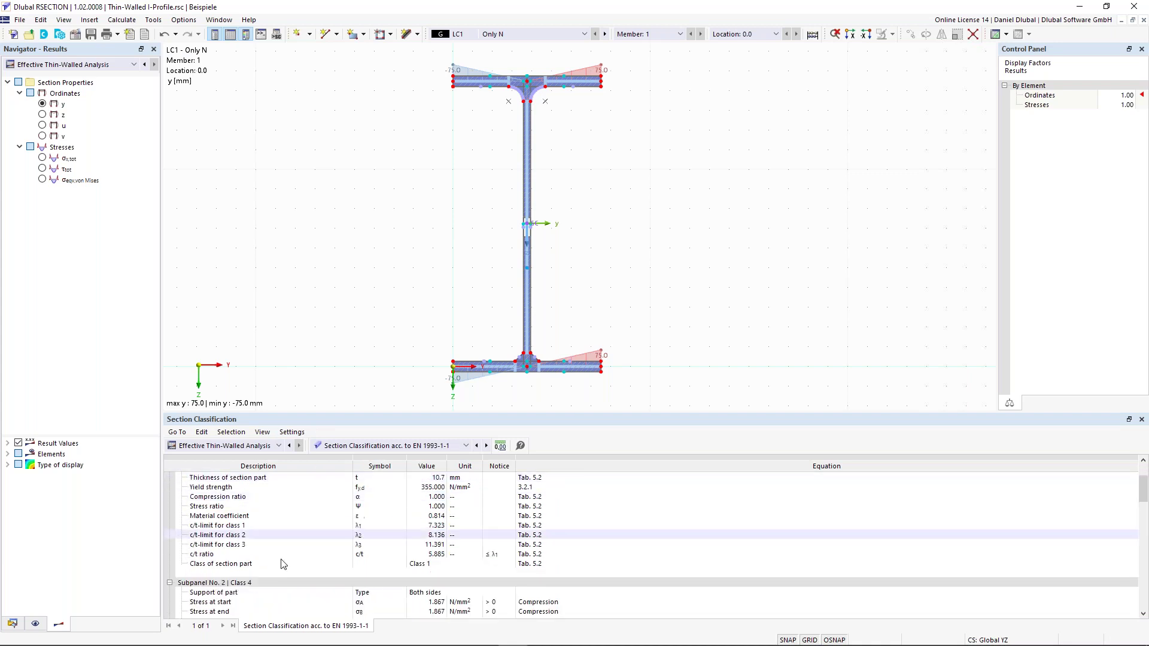
scroll(281, 565, "down", 1)
scroll(333, 548, "up", 2)
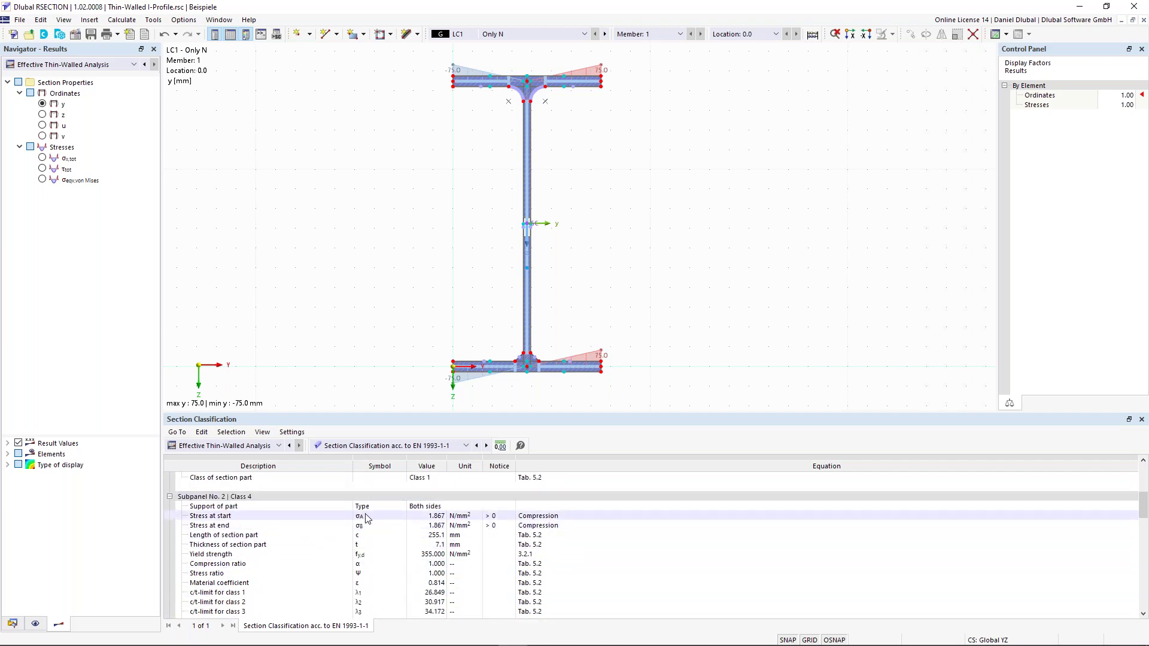
scroll(366, 518, "down", 1)
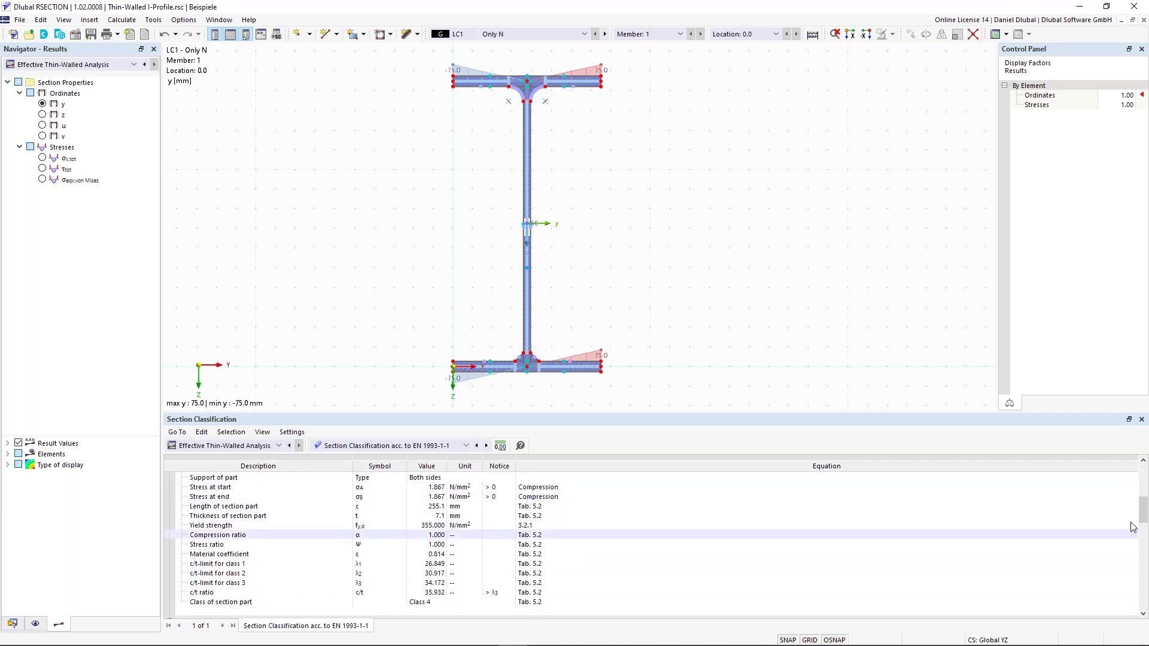
scroll(688, 511, "up", 1)
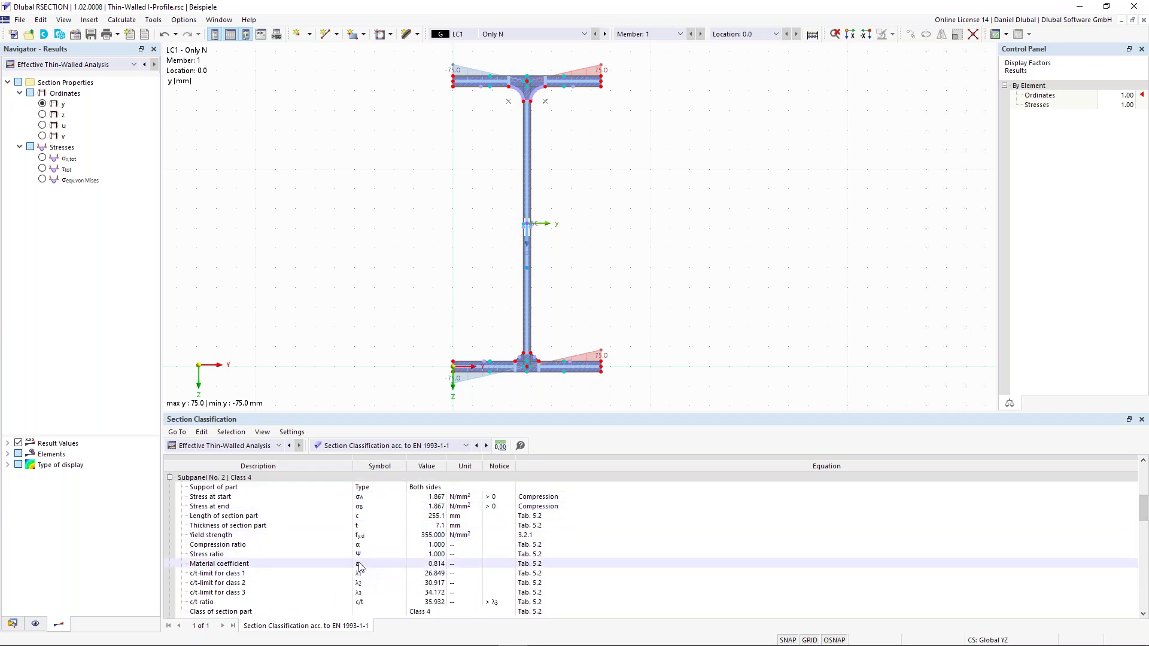
Examine subpanel 2's material coefficient, c/t limits, c/t ratio and class, and relate them to the web and the overall section class.
left_click(433, 566)
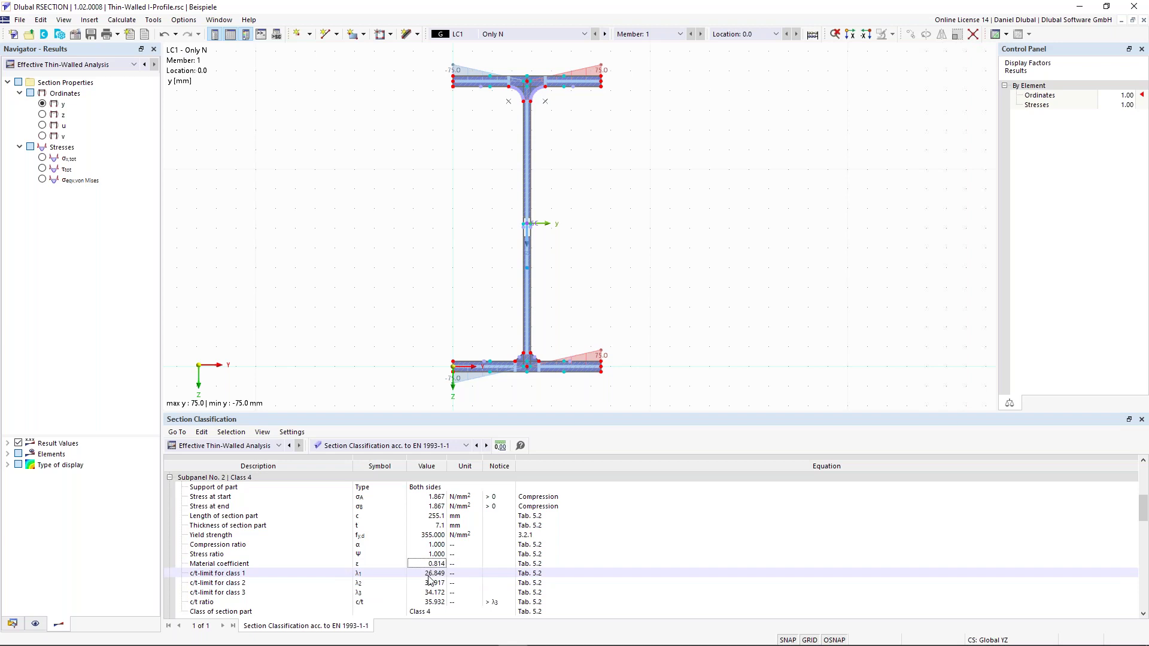
left_click(429, 576)
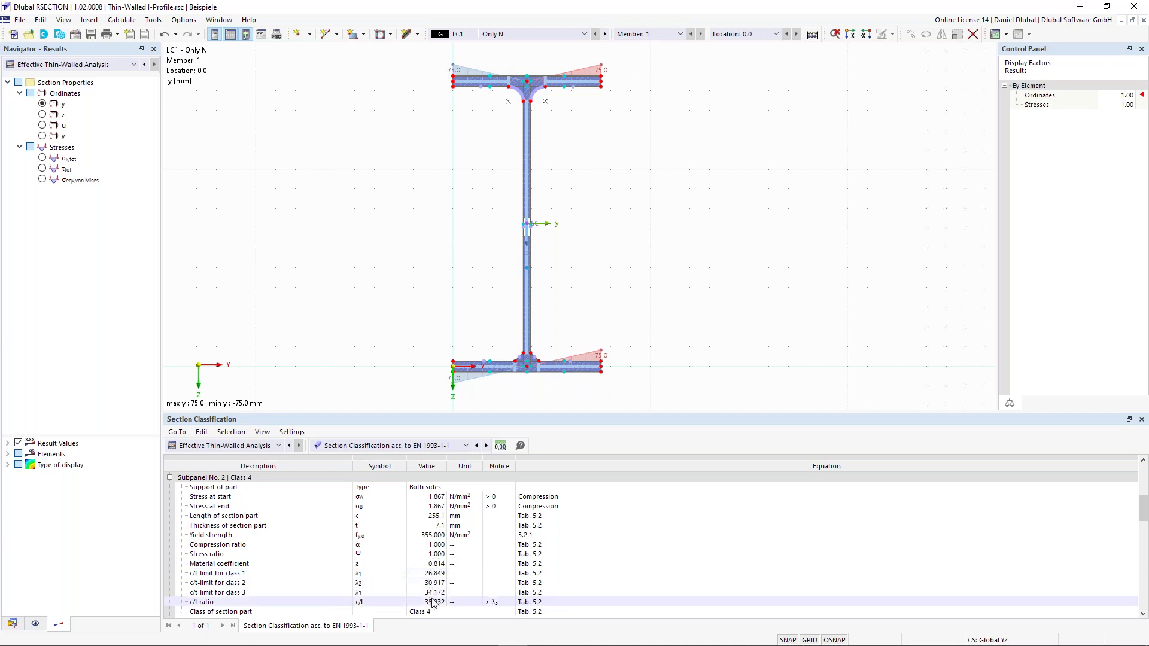
scroll(432, 577, "down", 1)
left_click(430, 574)
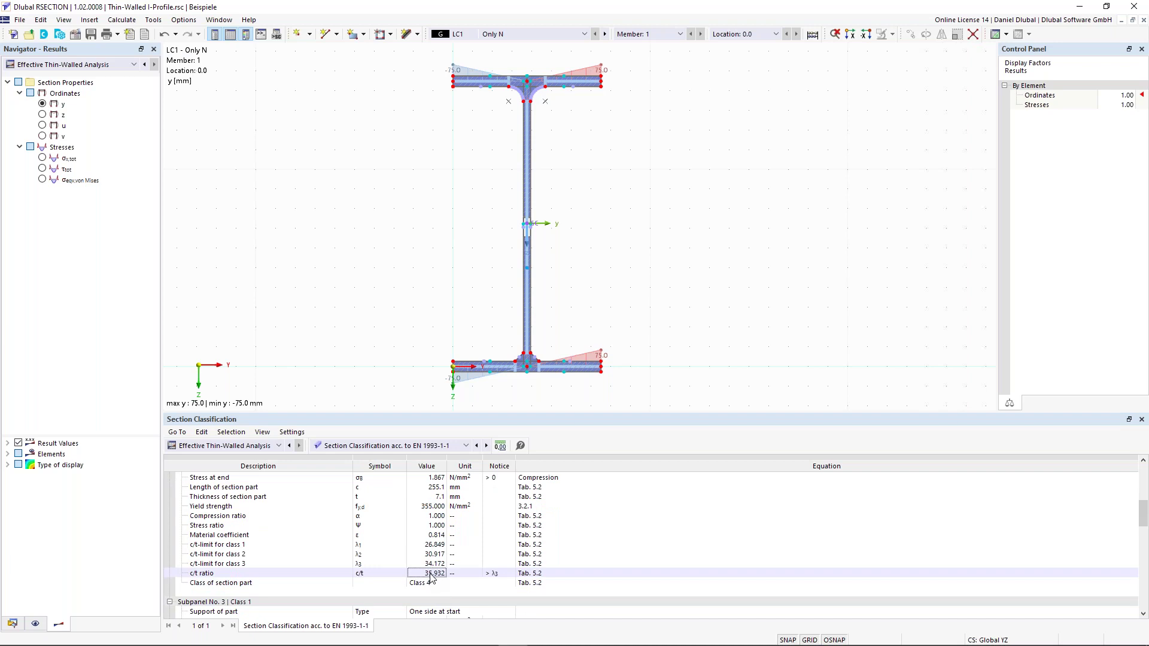
left_click(526, 287)
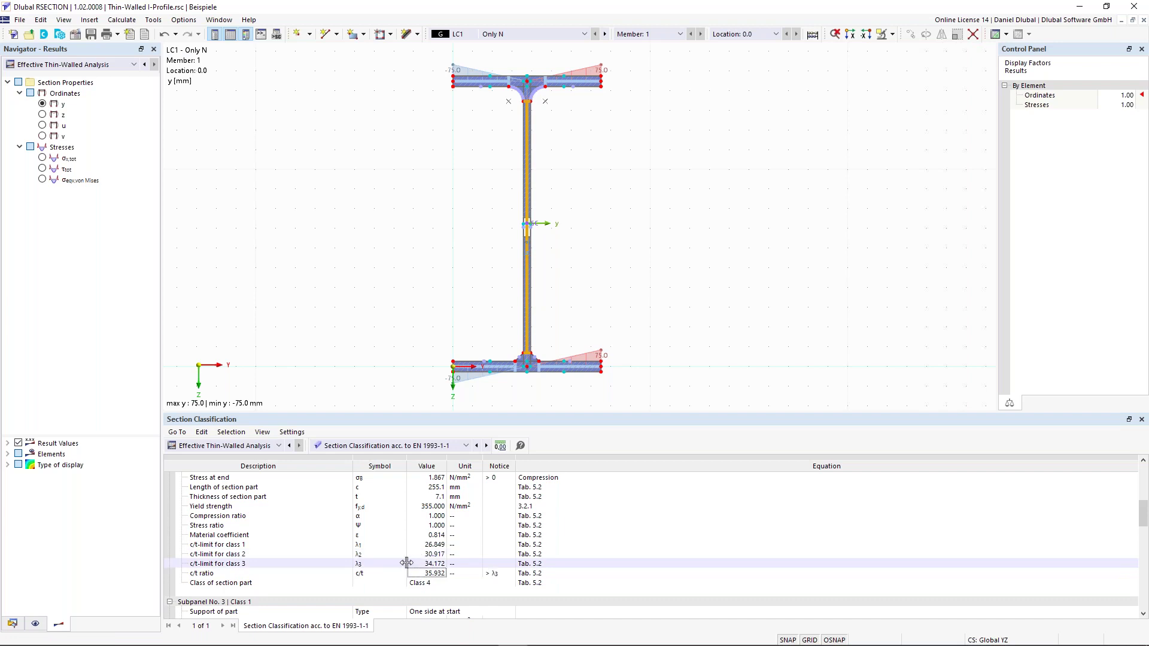
left_click(430, 585)
scroll(412, 551, "up", 7)
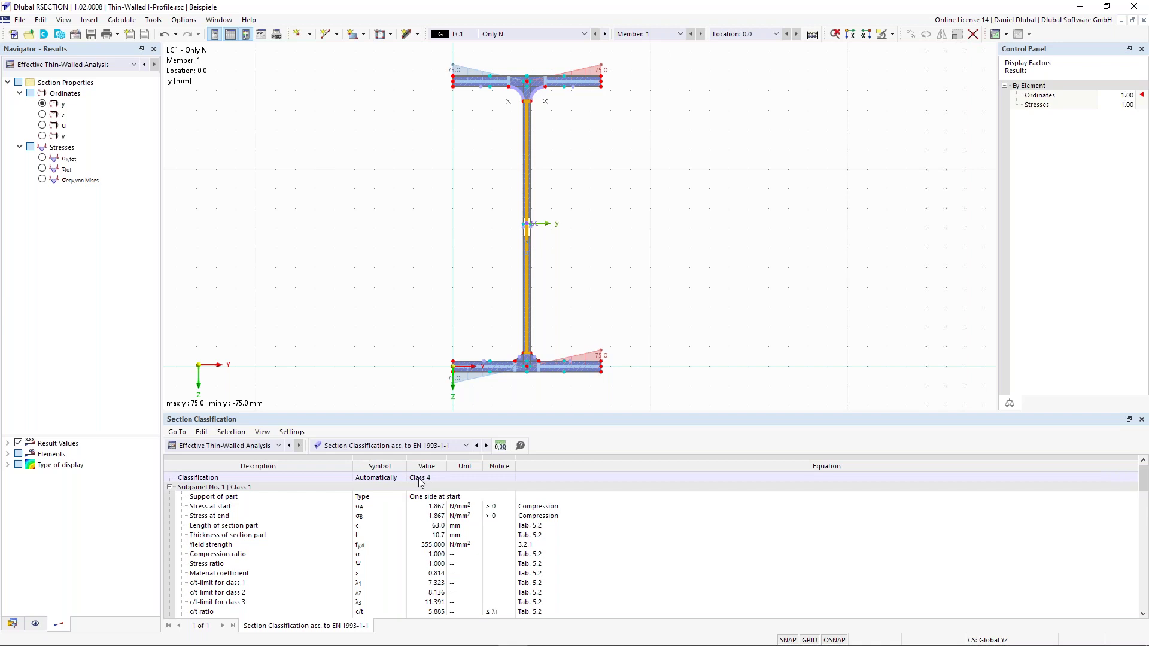
Look through the classification details of the remaining flange subpanels 3 and 4.
scroll(386, 360, "down", 1)
scroll(365, 572, "down", 2)
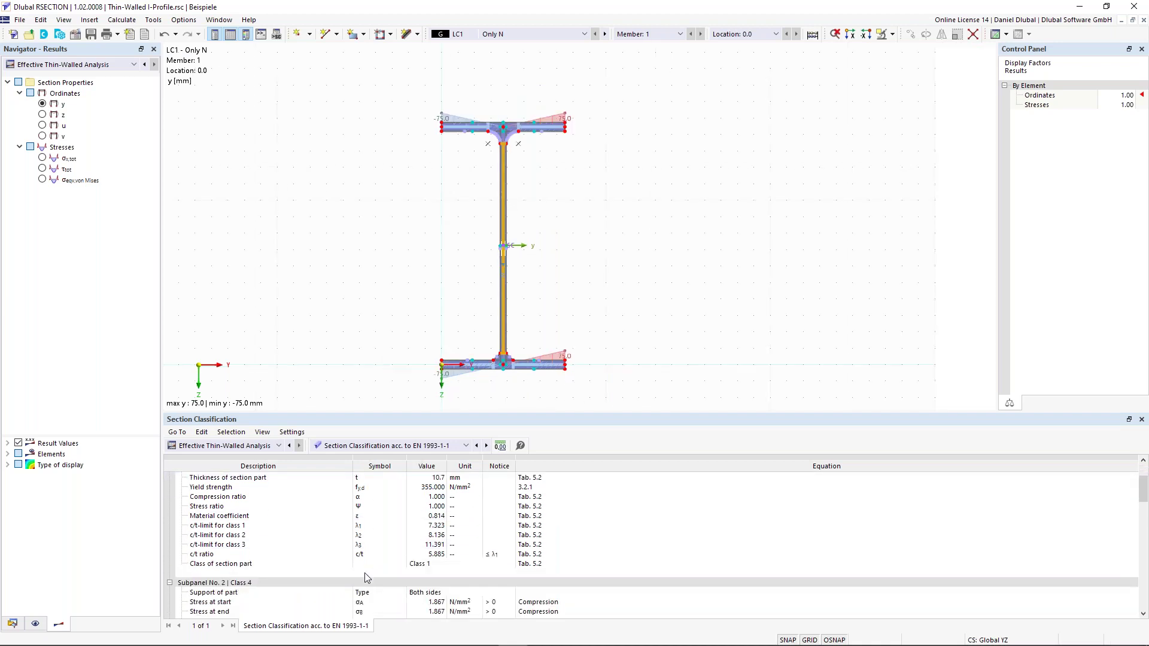
scroll(364, 572, "up", 2)
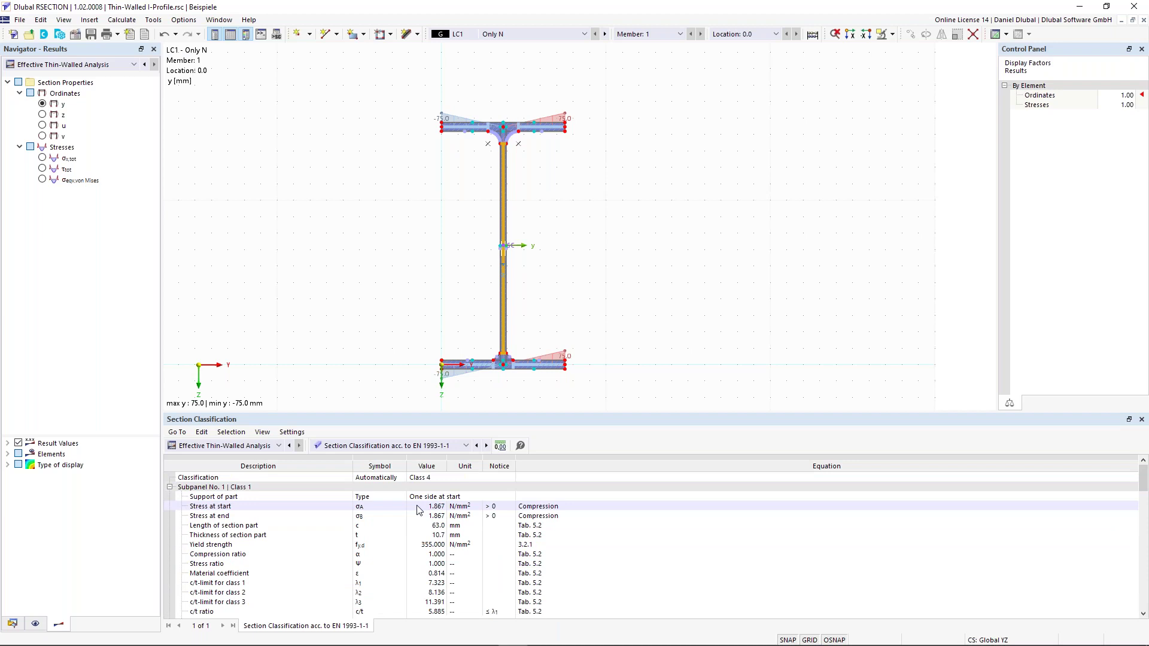
scroll(419, 509, "down", 10)
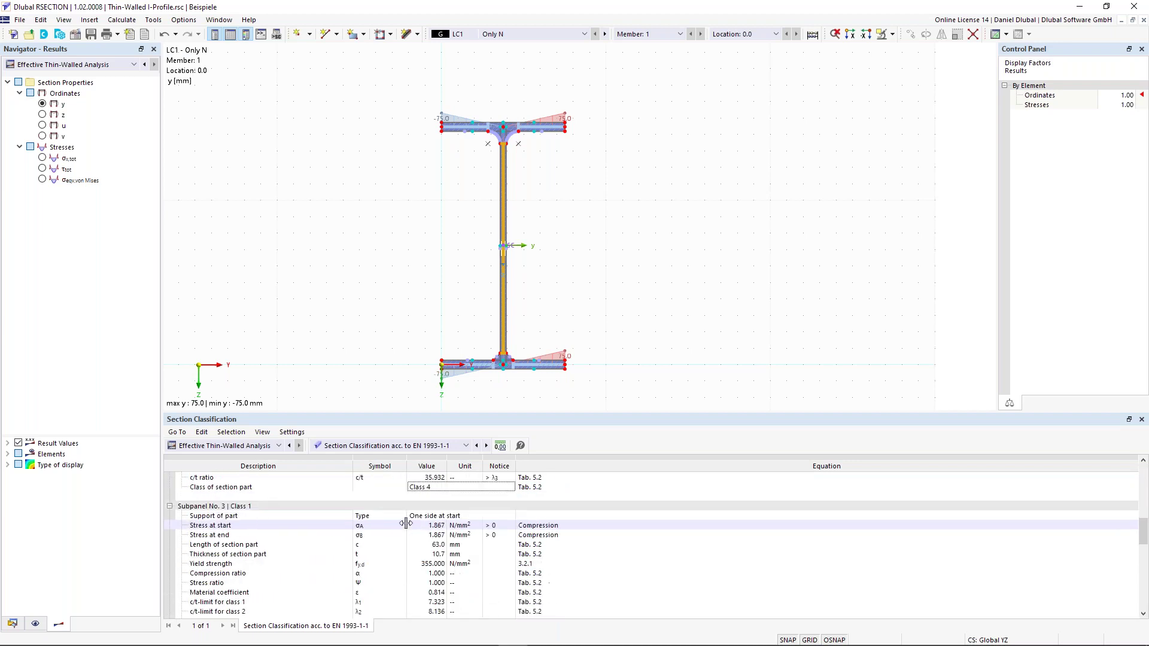
scroll(407, 524, "down", 2)
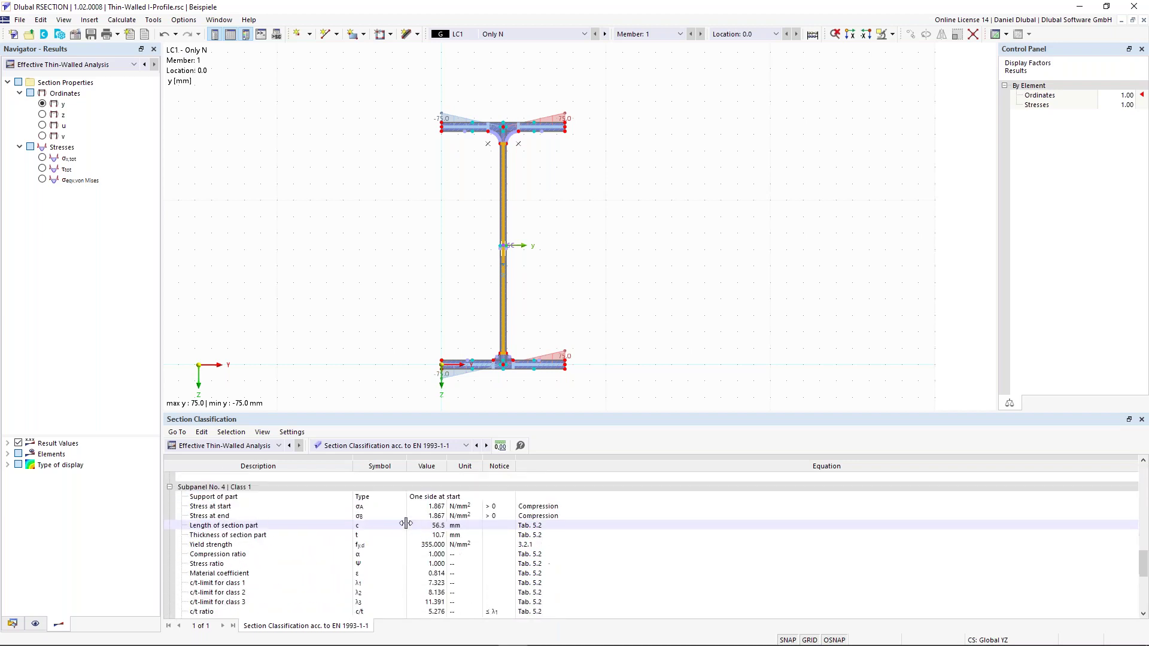
Show the effective widths according to EN 1993-1-1 and compare subpanel 2's ineffective width with the gap in the web.
left_click(395, 446)
left_click(395, 485)
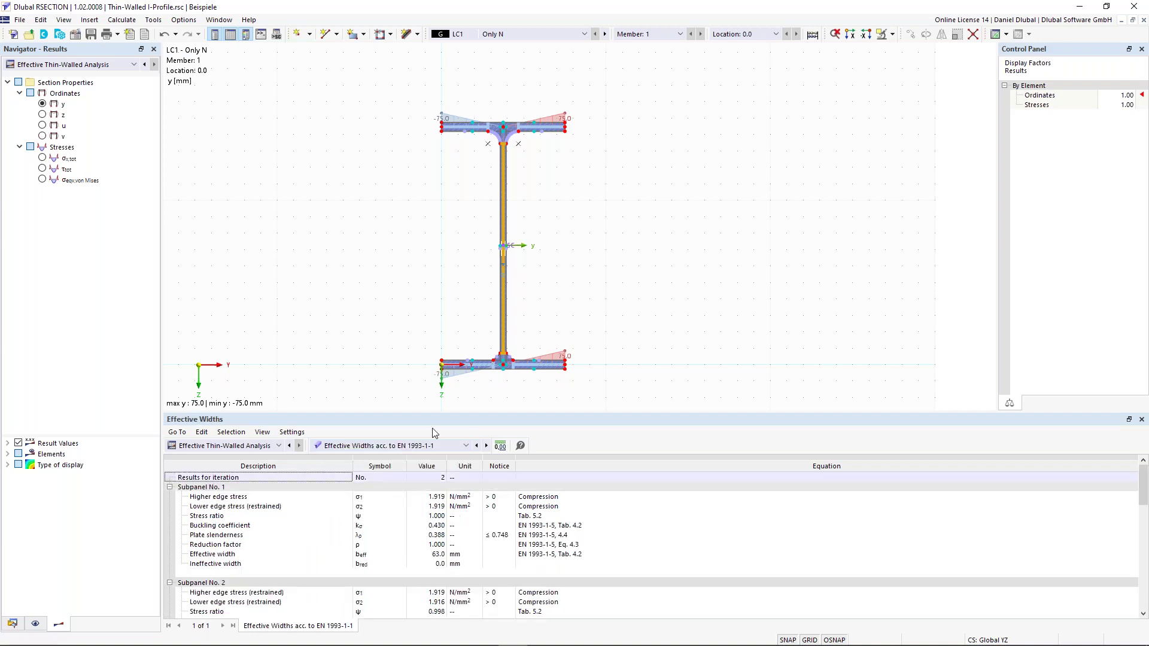
scroll(510, 370, "up", 1)
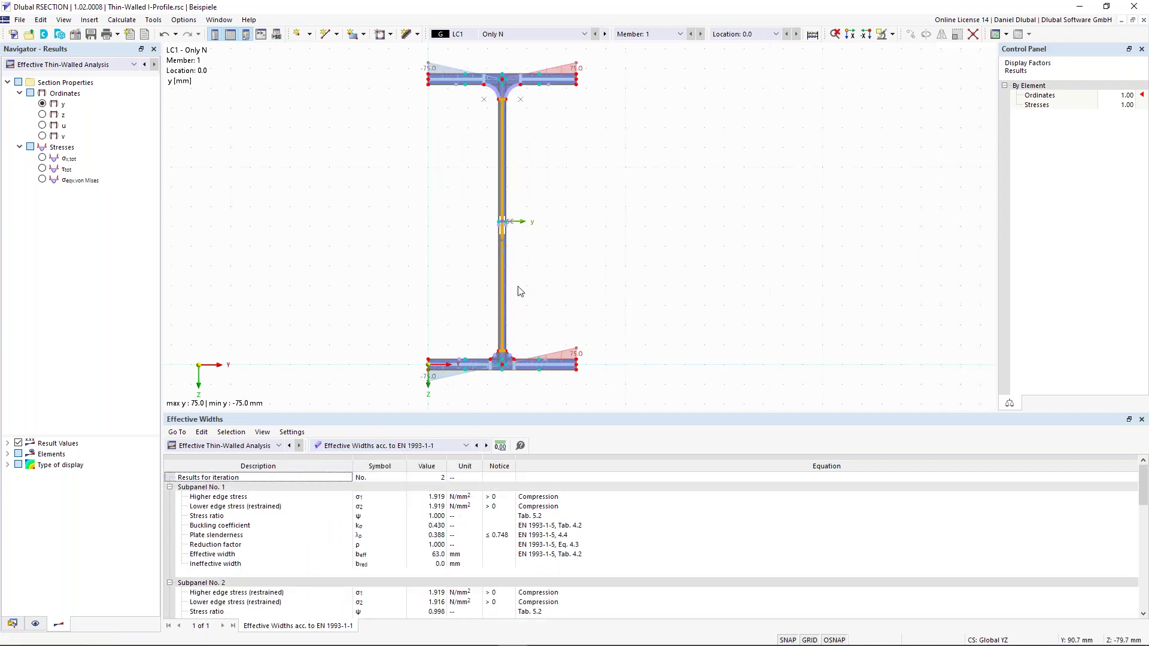
left_click(478, 367)
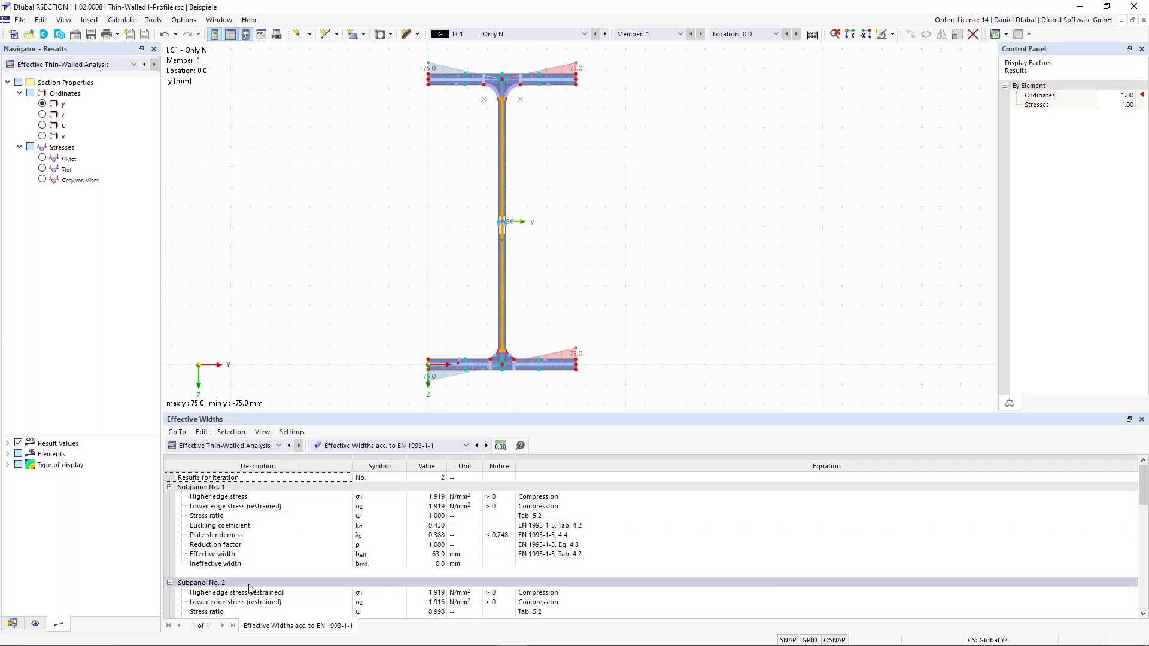
scroll(269, 562, "down", 1)
scroll(353, 596, "down", 1)
scroll(339, 603, "down", 1)
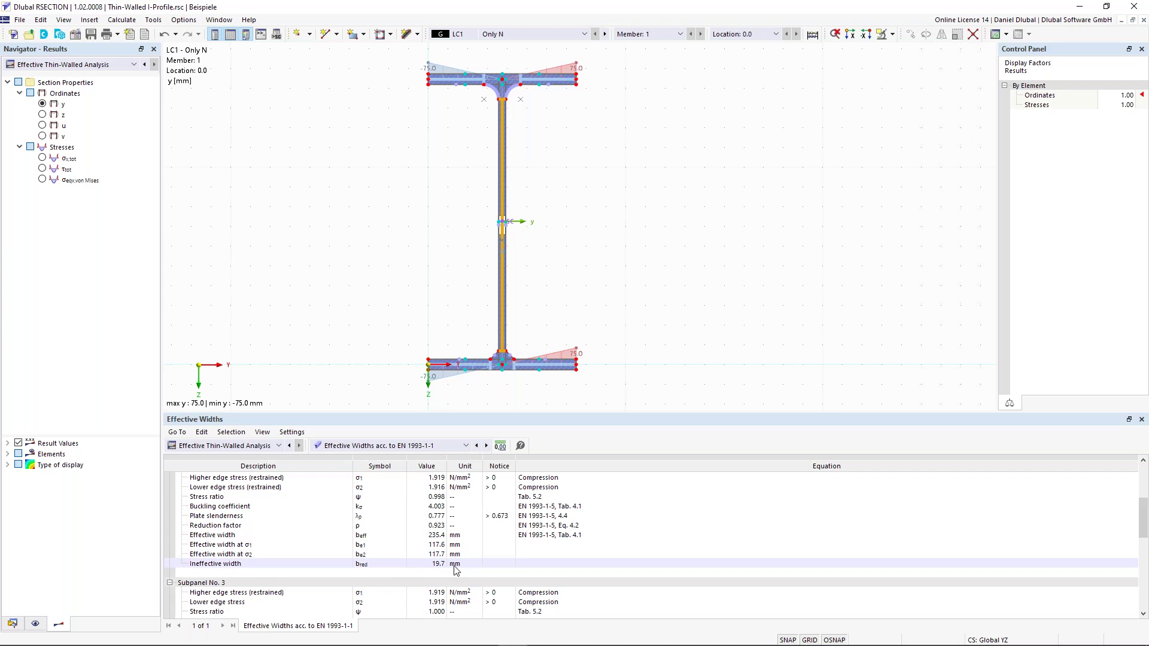
scroll(512, 276, "up", 3)
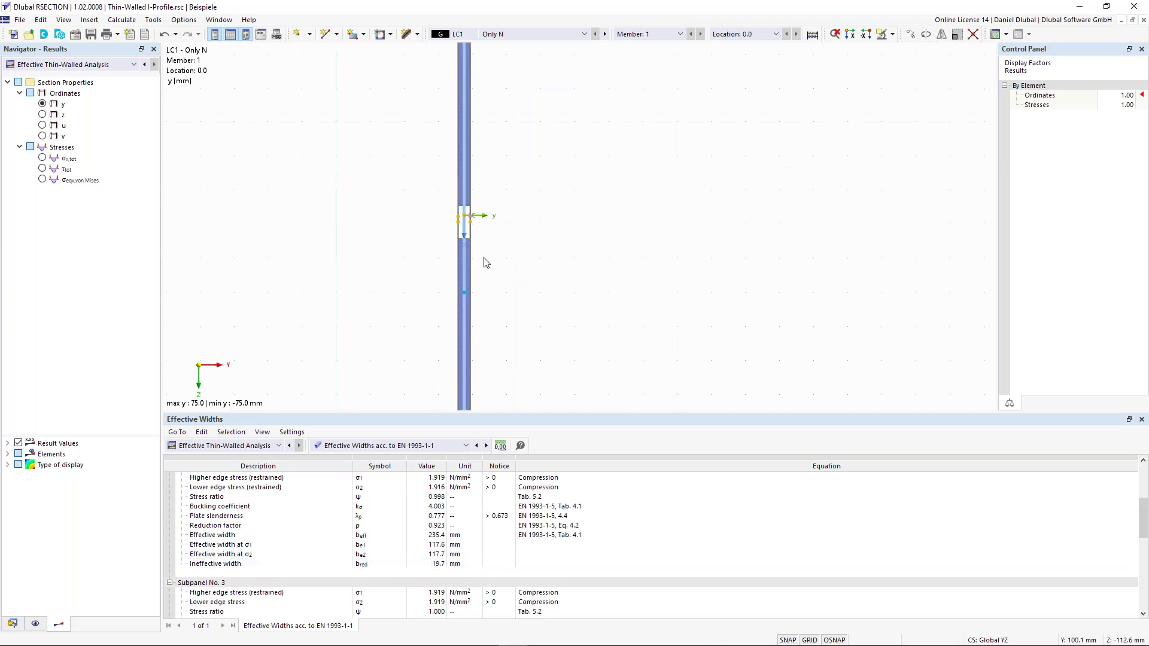
scroll(395, 210, "down", 3)
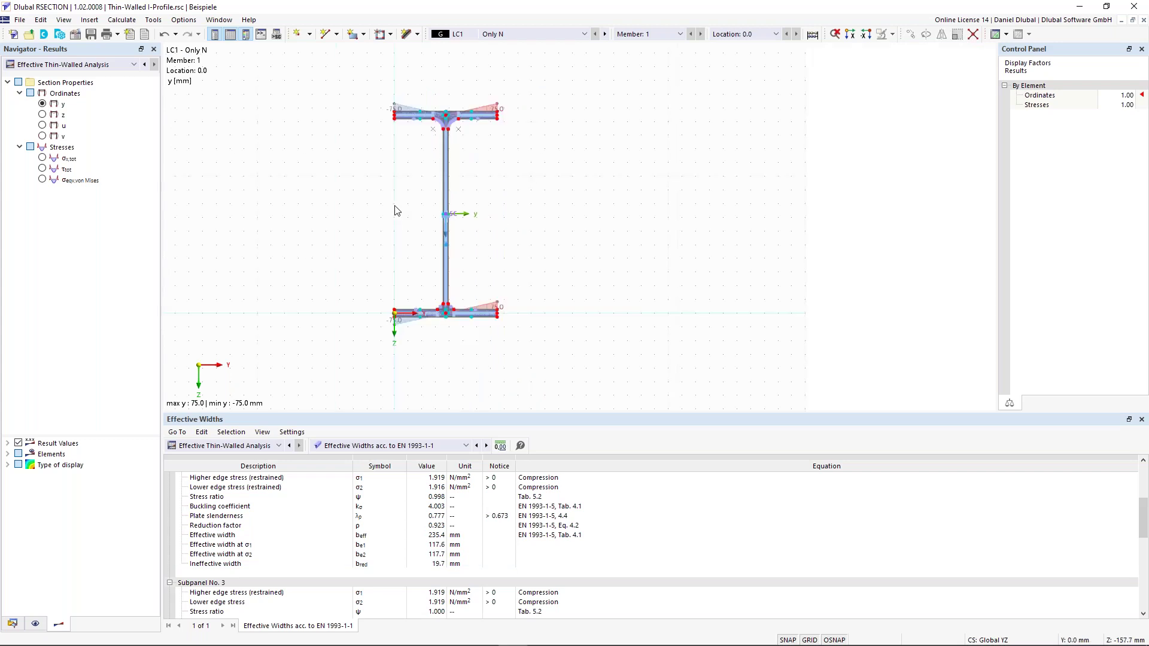
Show the effective-section stresses and examine the stress ratios for LC1.
left_click(430, 447)
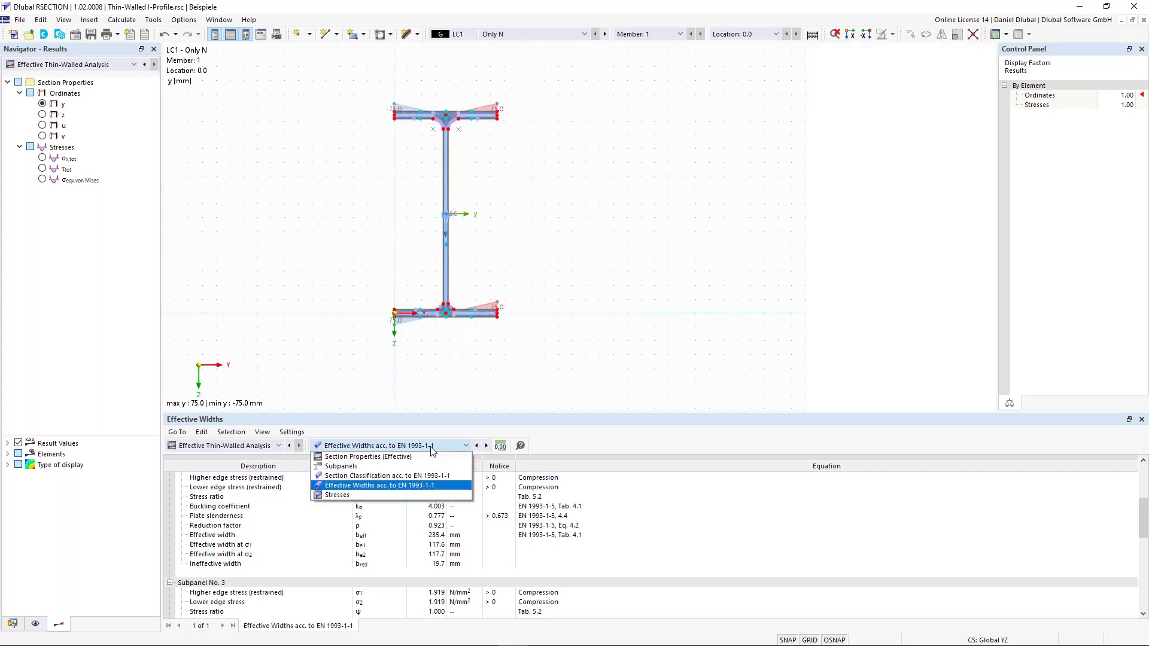
left_click(400, 496)
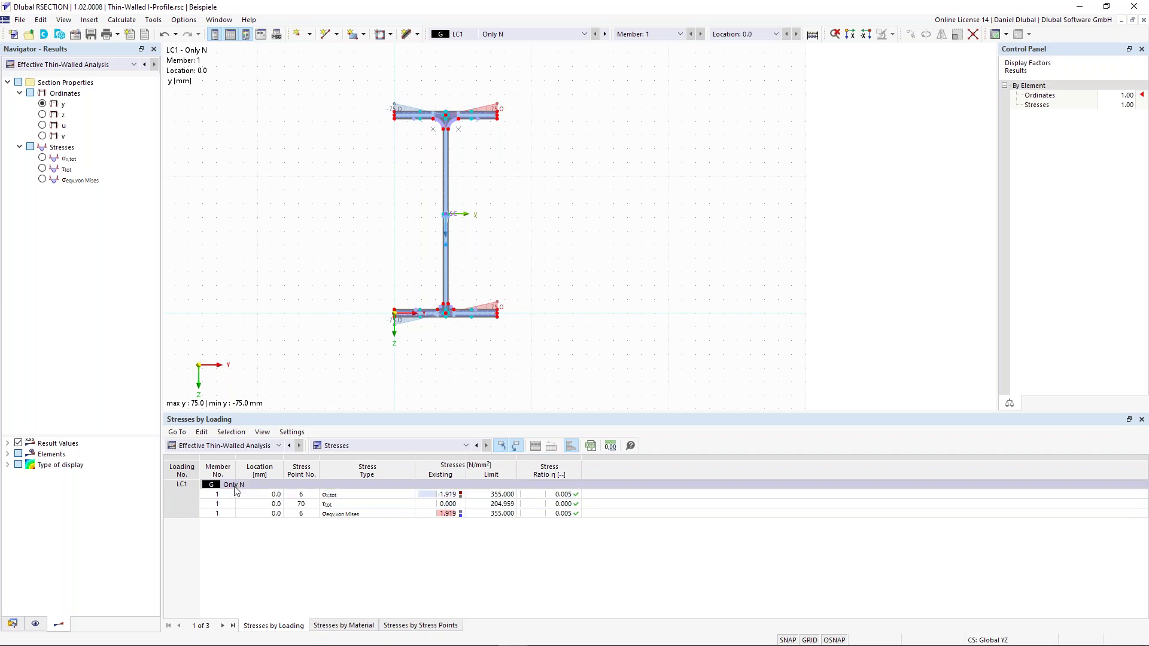
left_click(563, 495)
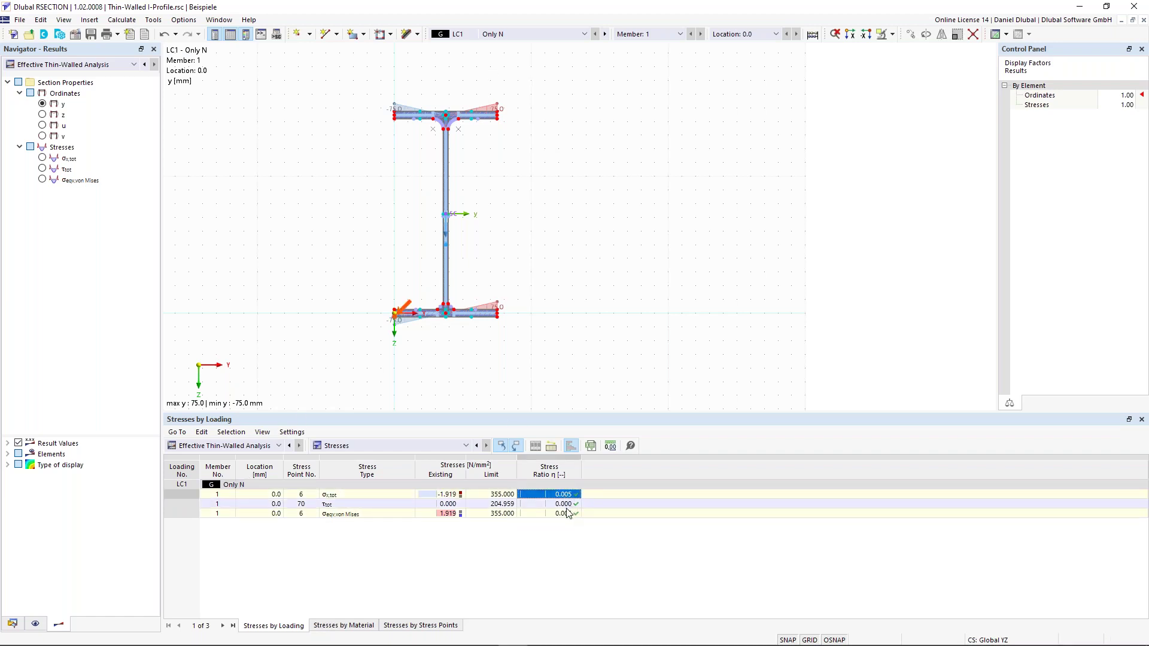
left_click(571, 549)
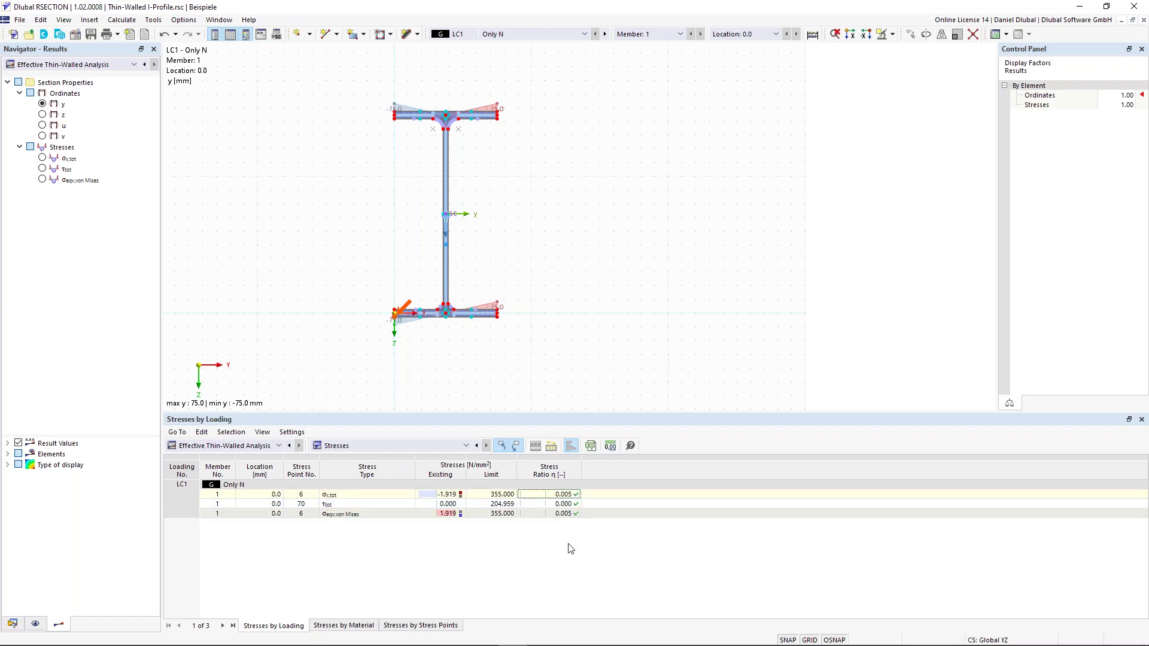
Switch the results through LC2 to combination CO1 and inspect the subpanels at the upper flange.
left_click(607, 34)
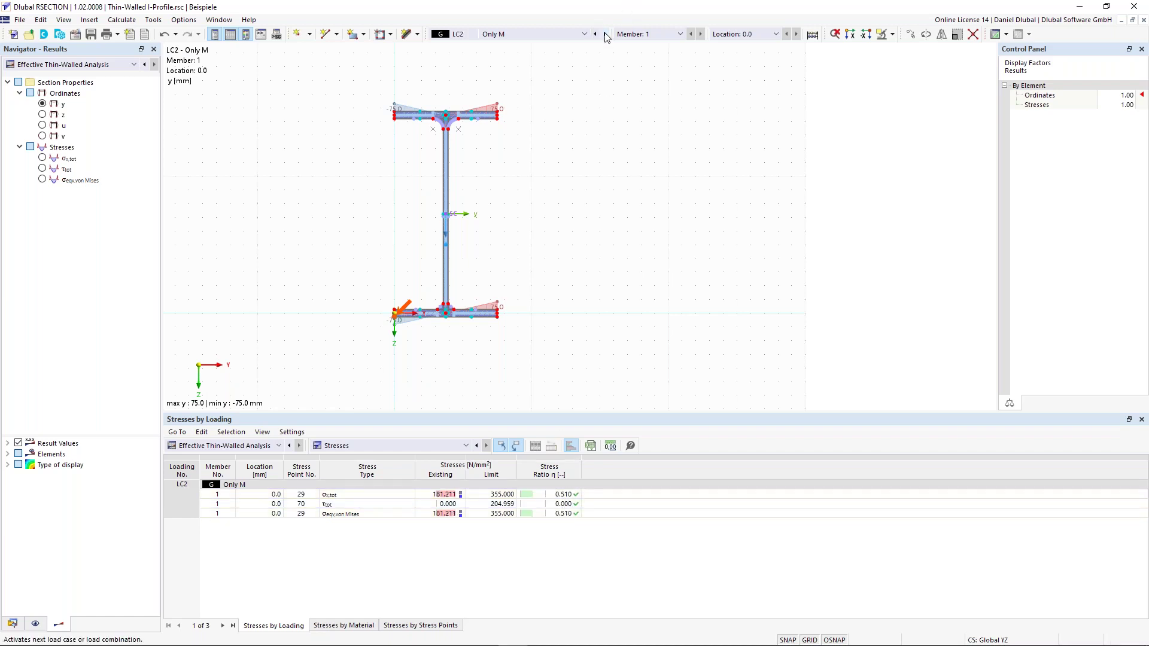
left_click(606, 34)
scroll(288, 234, "down", 2)
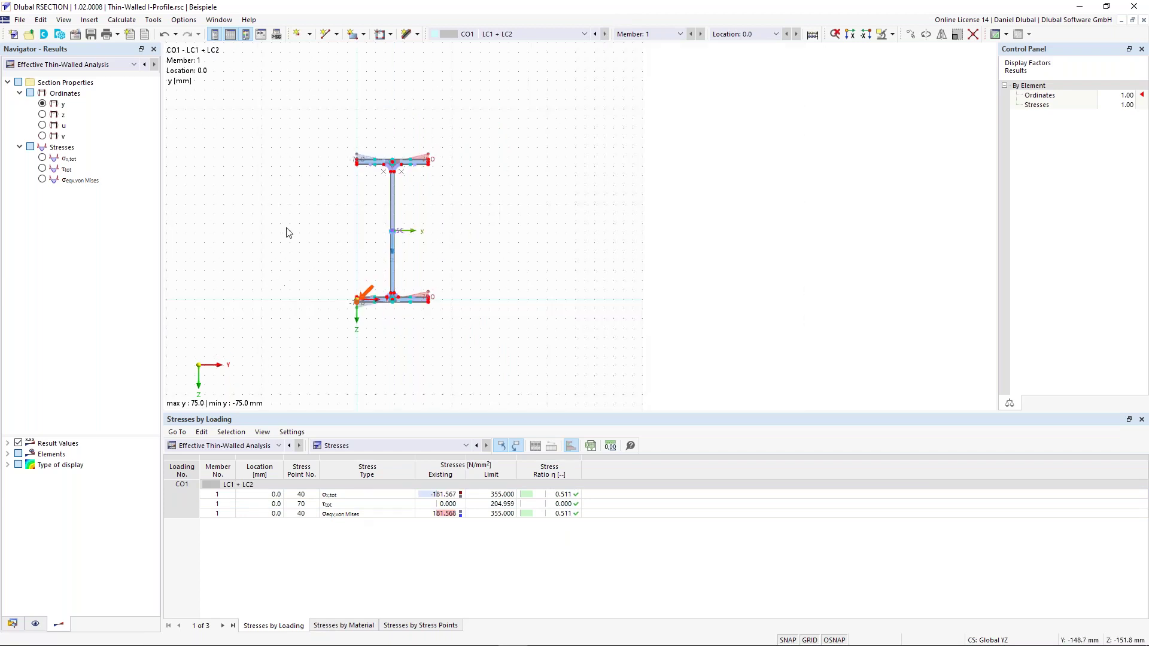
middle_click_drag(325, 235, 375, 246)
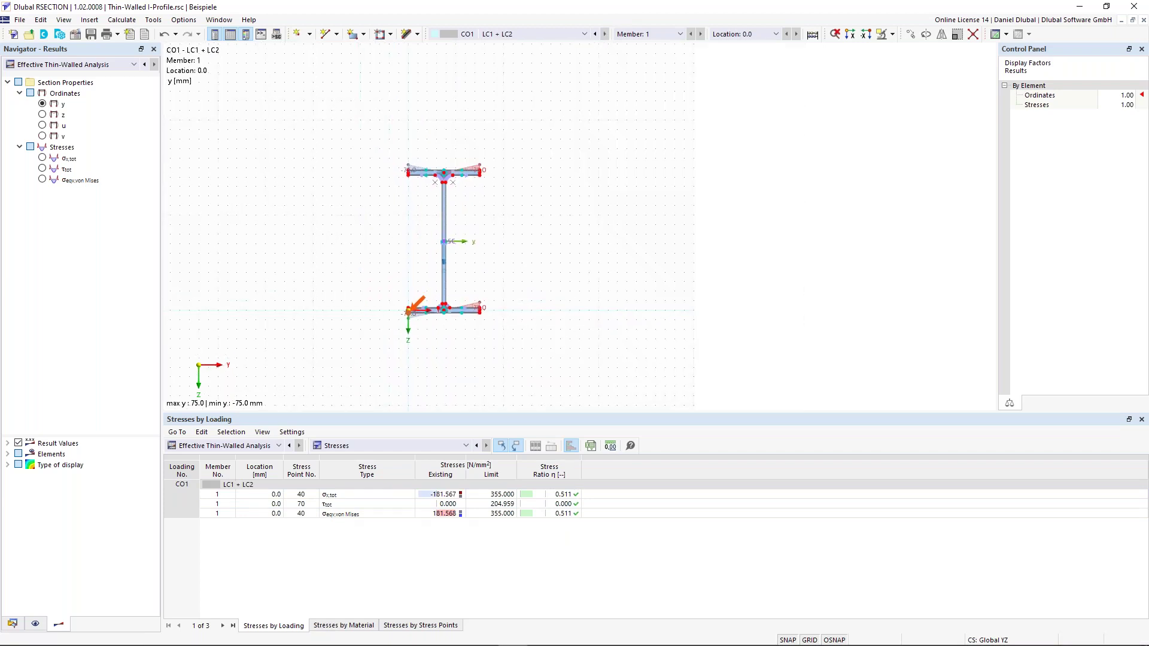
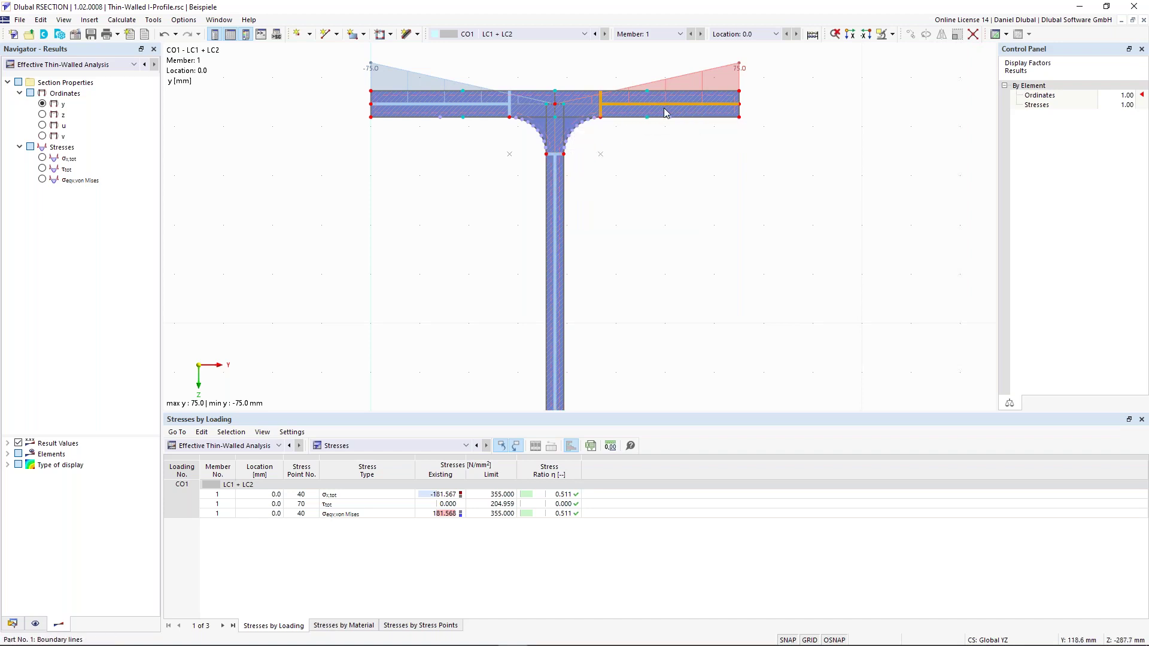
scroll(716, 139, "up", 2)
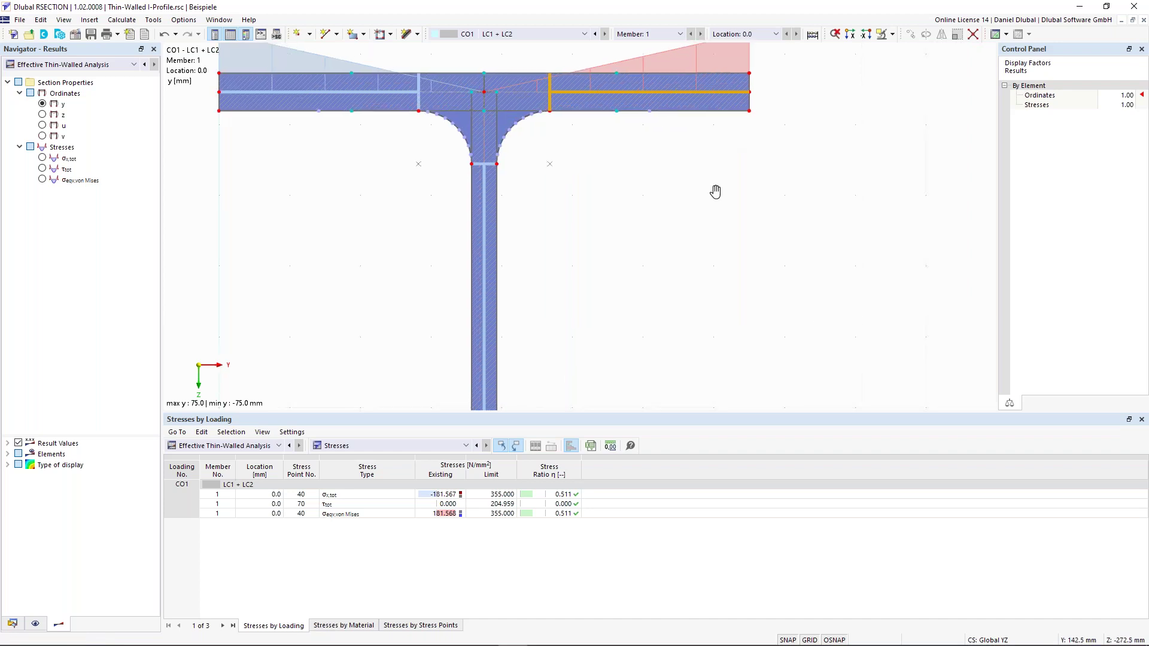
Hide and redisplay the subpanels at the upper flange, and examine the complete I-profile with them shown.
middle_click_drag(716, 191, 718, 296)
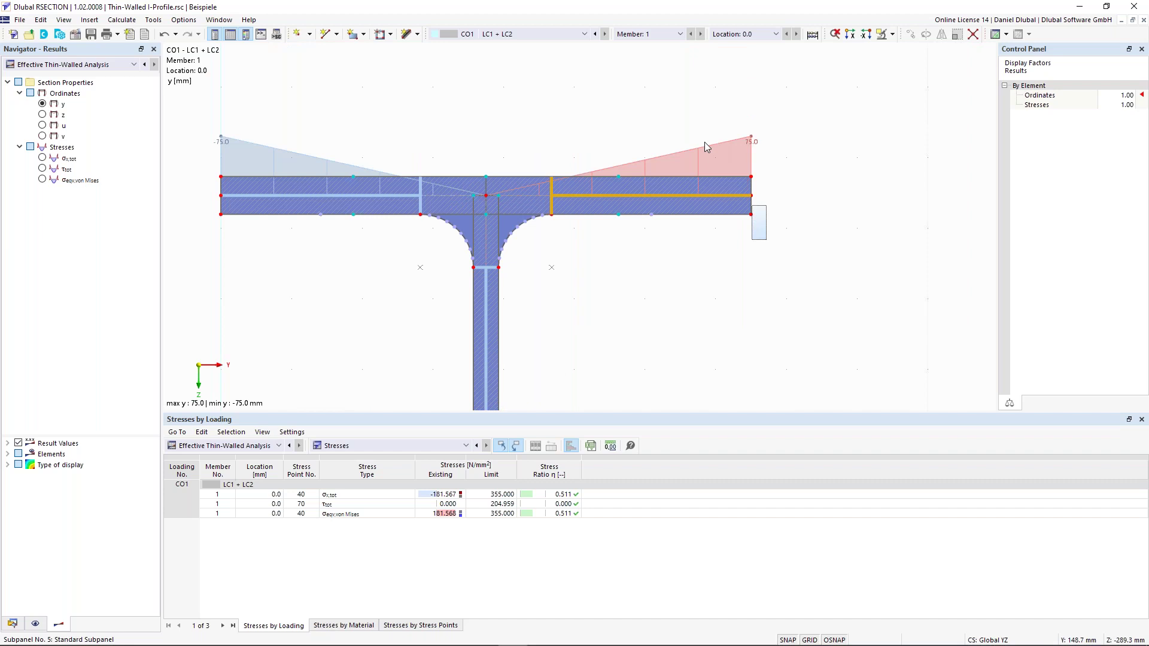
left_click(675, 201)
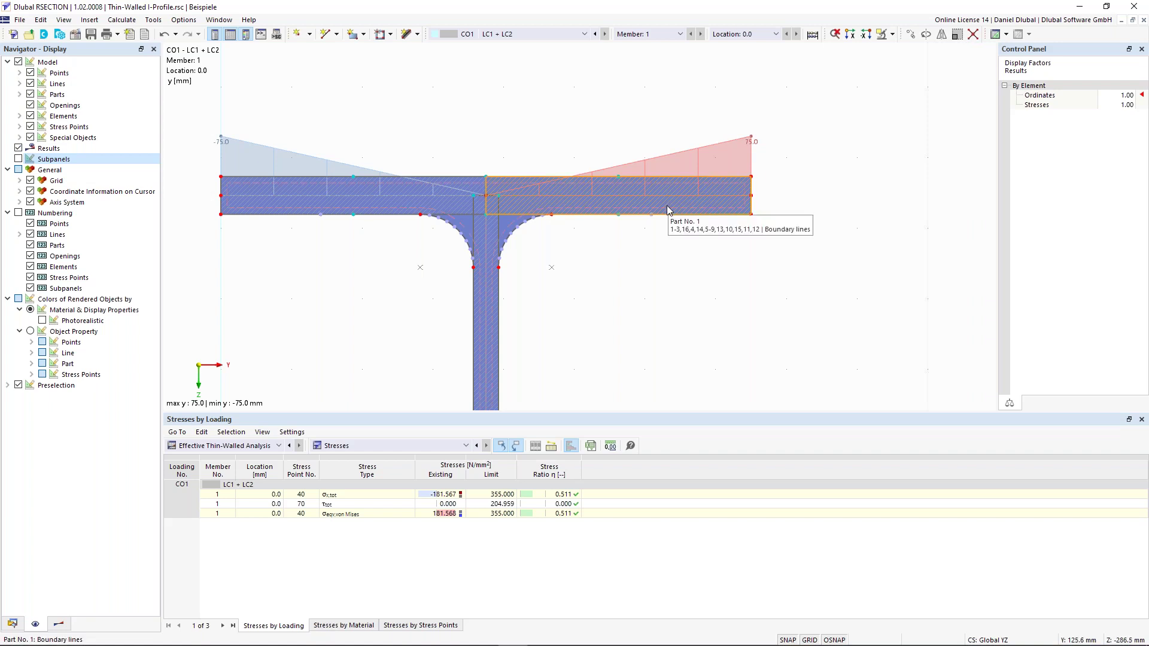
left_click(19, 159)
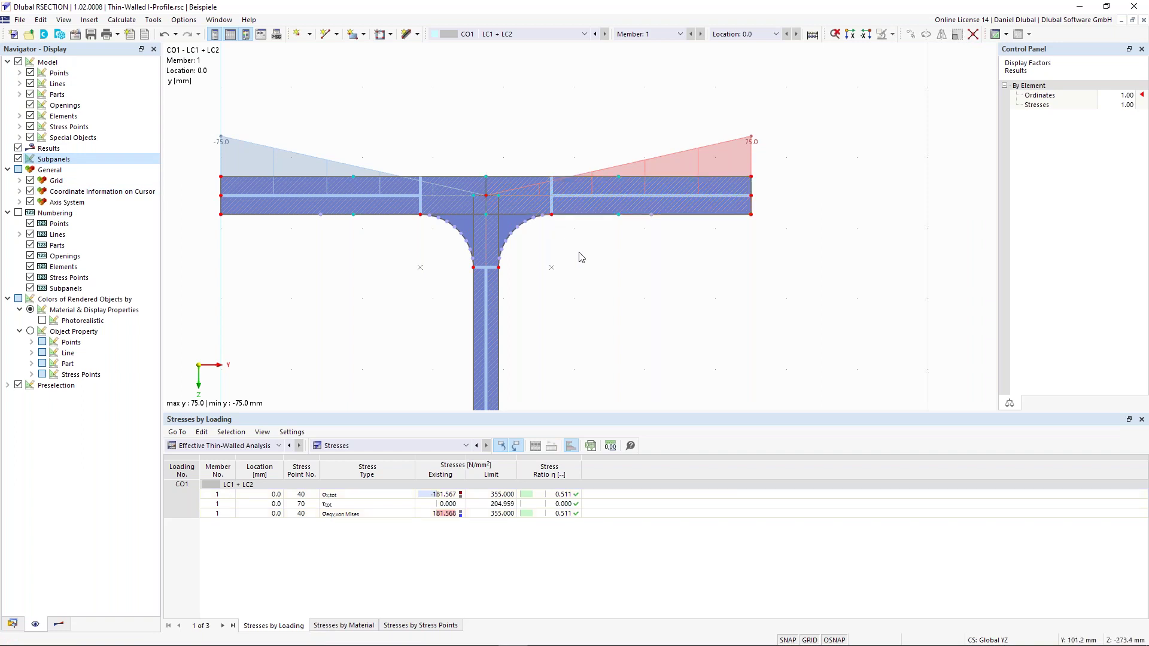
scroll(579, 256, "down", 3)
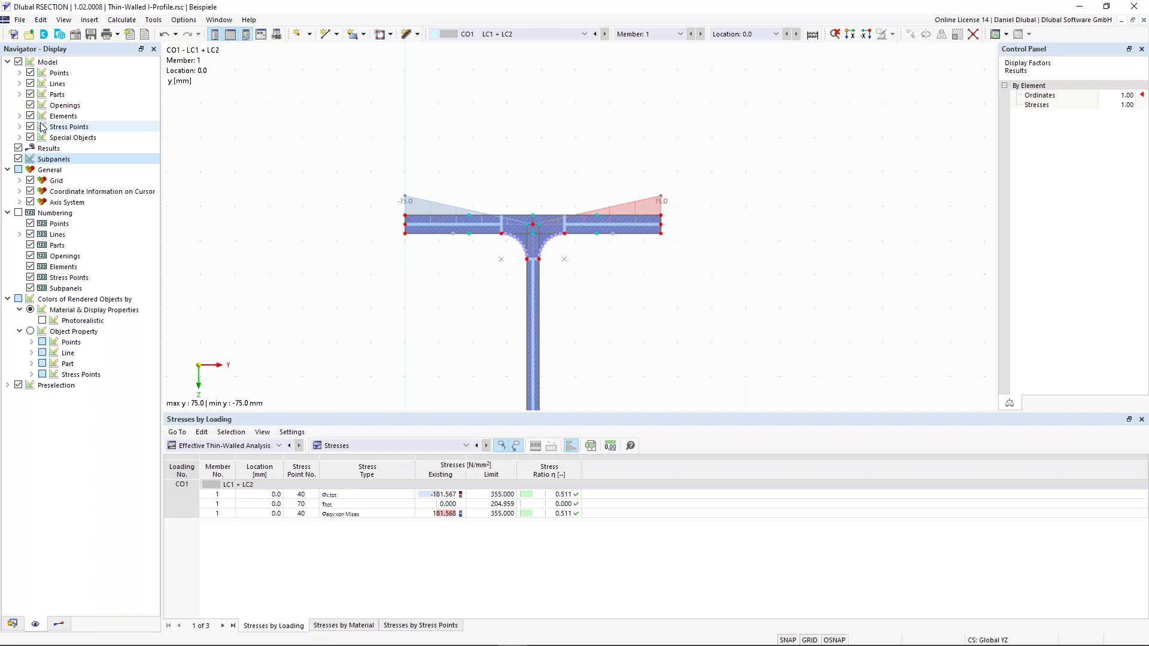
scroll(419, 258, "down", 2)
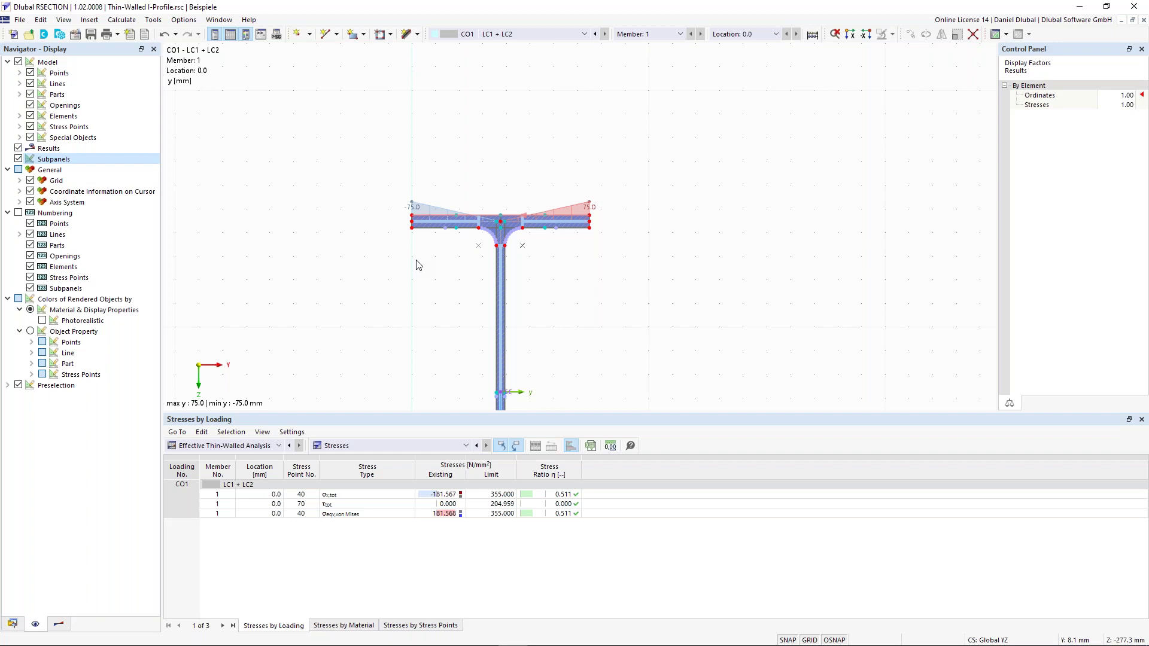
scroll(540, 319, "up", 1)
middle_click_drag(540, 319, 598, 163)
scroll(622, 310, "down", 4)
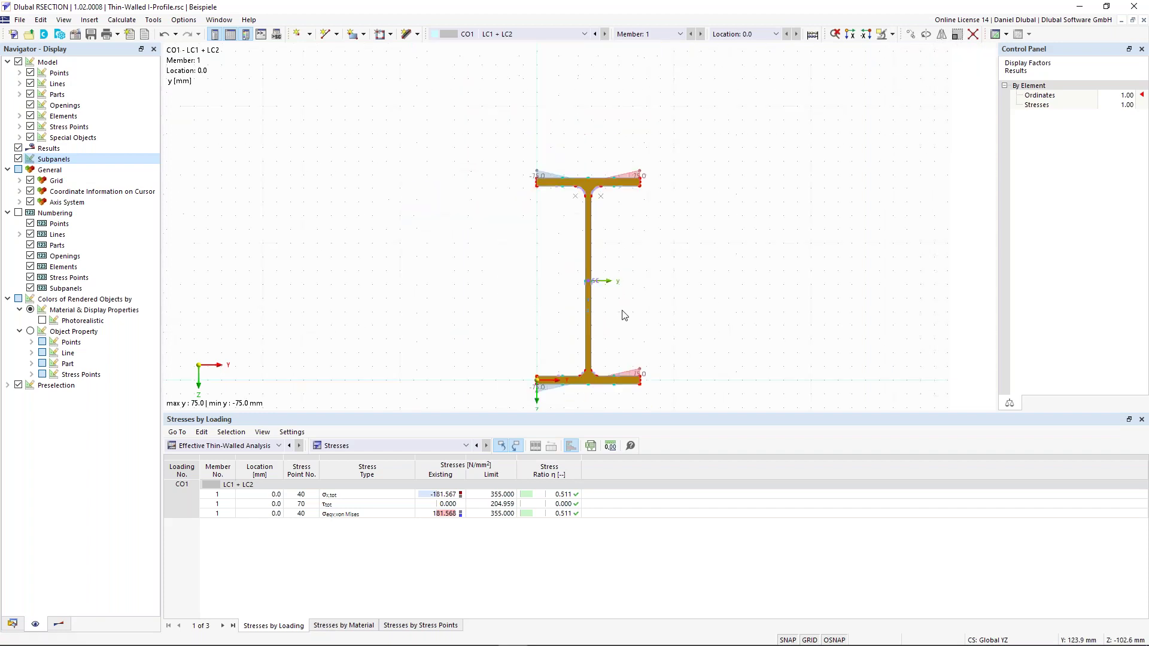
middle_click_drag(622, 313, 612, 289)
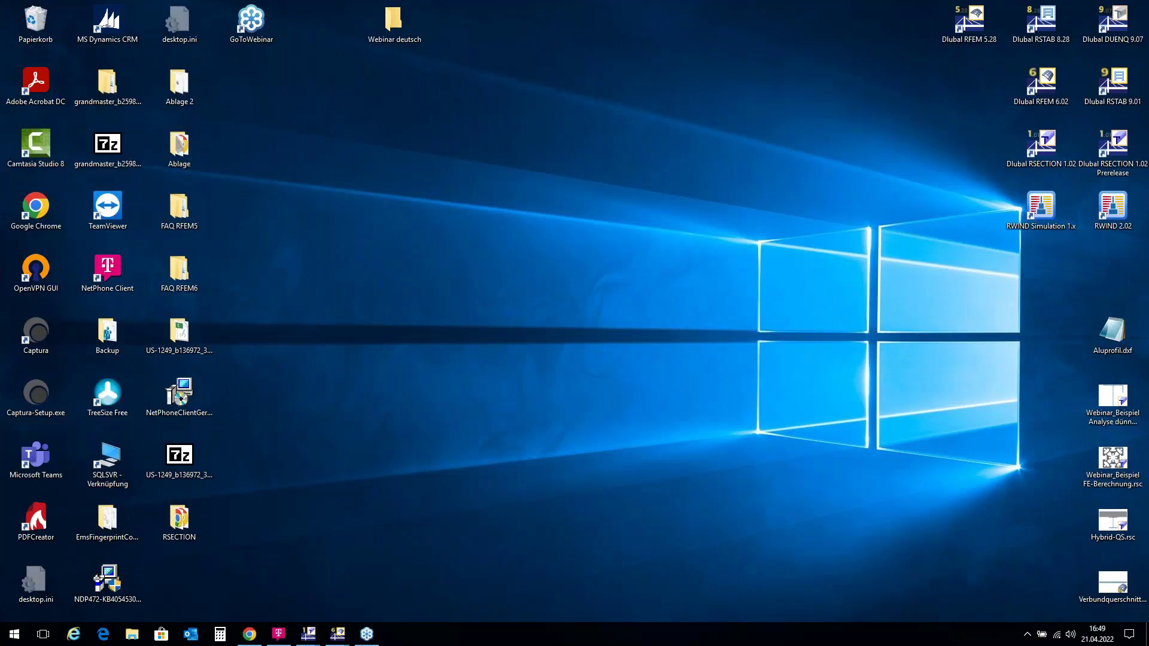
In the empty RSECTION window, create model "Thin-Walled CS" using Thin-Walled Analysis with the Effective / Steel / Aluminum section option enabled.
mouse_move(311, 638)
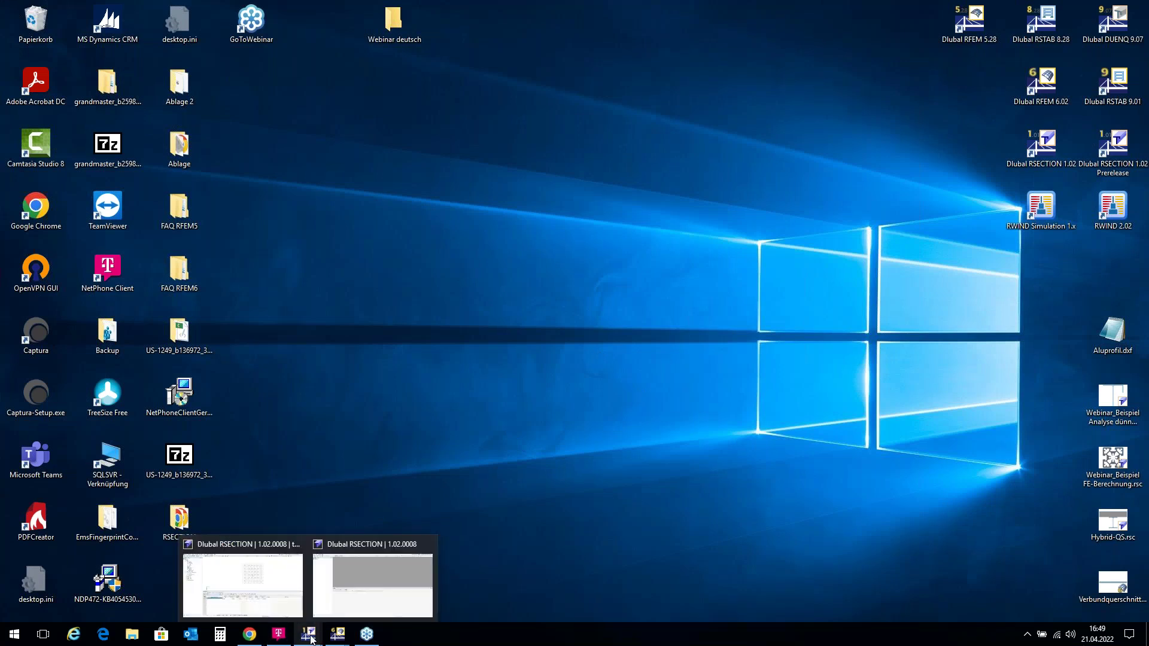
mouse_move(354, 579)
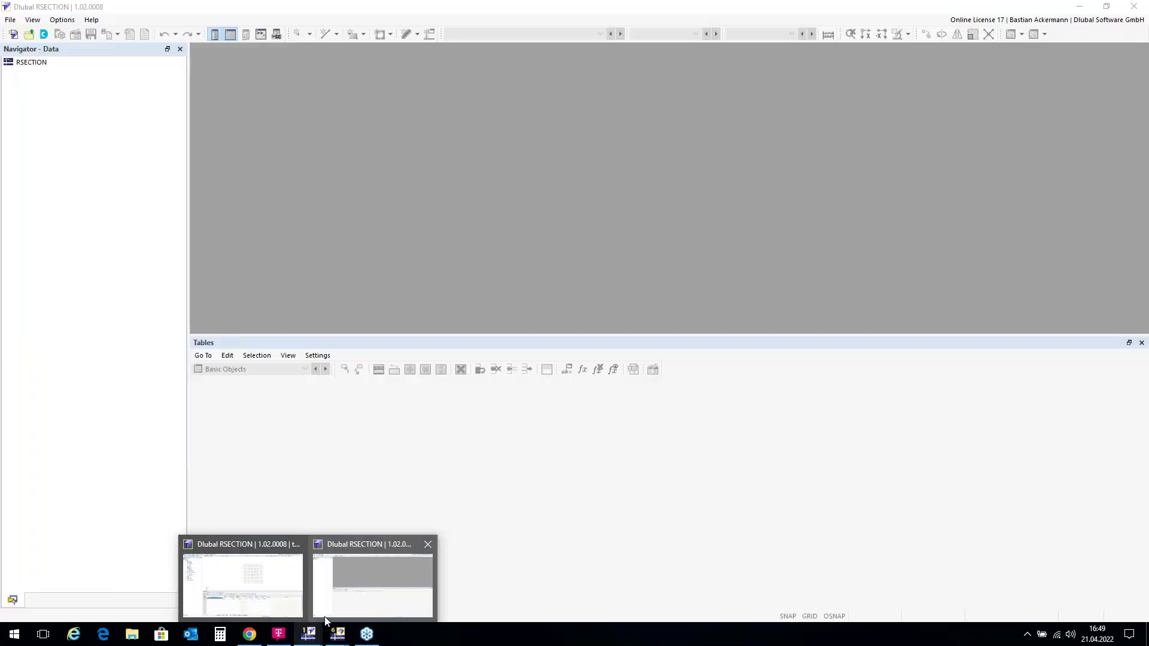
left_click(353, 577)
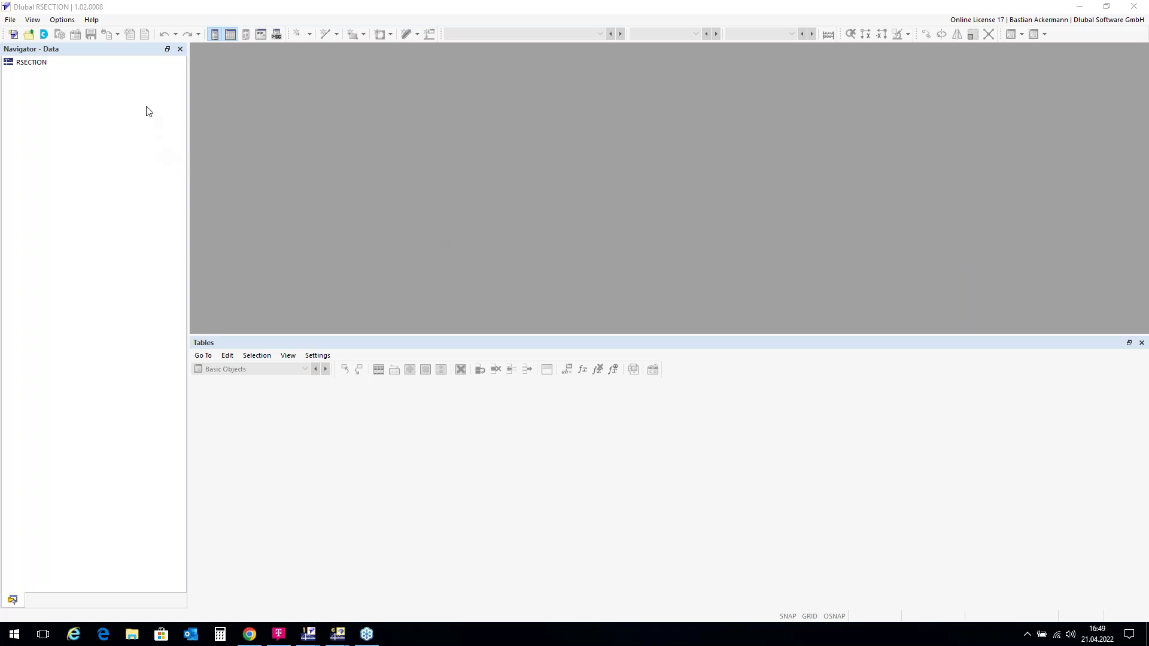
left_click(13, 35)
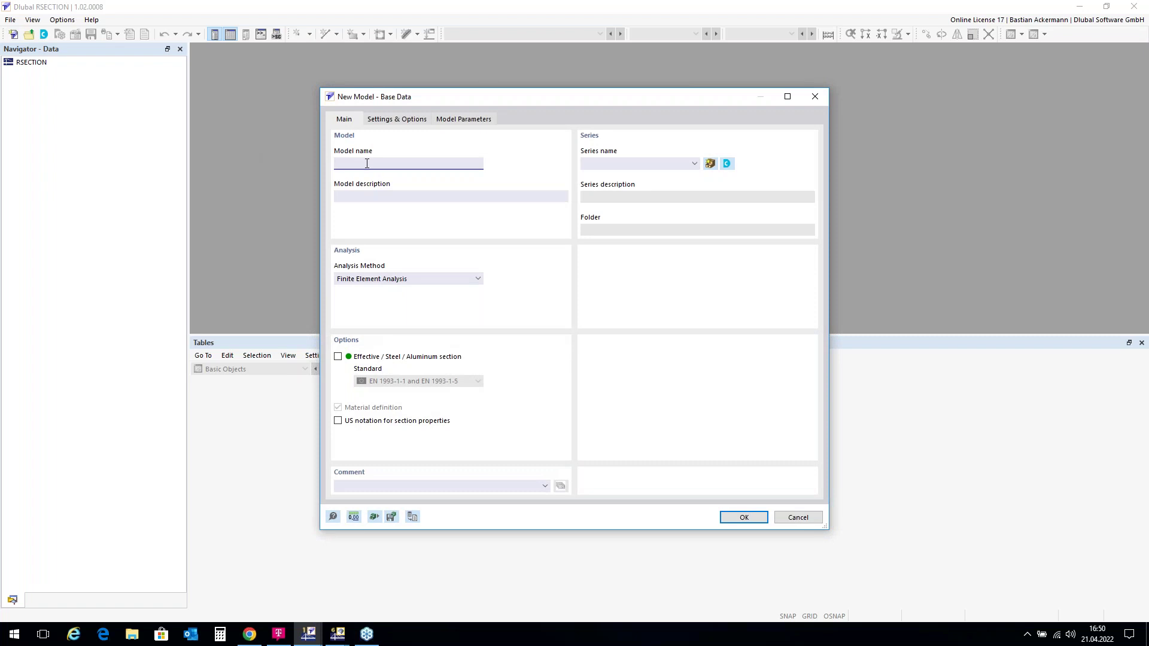
type("Thin-Walled CS")
left_click(474, 279)
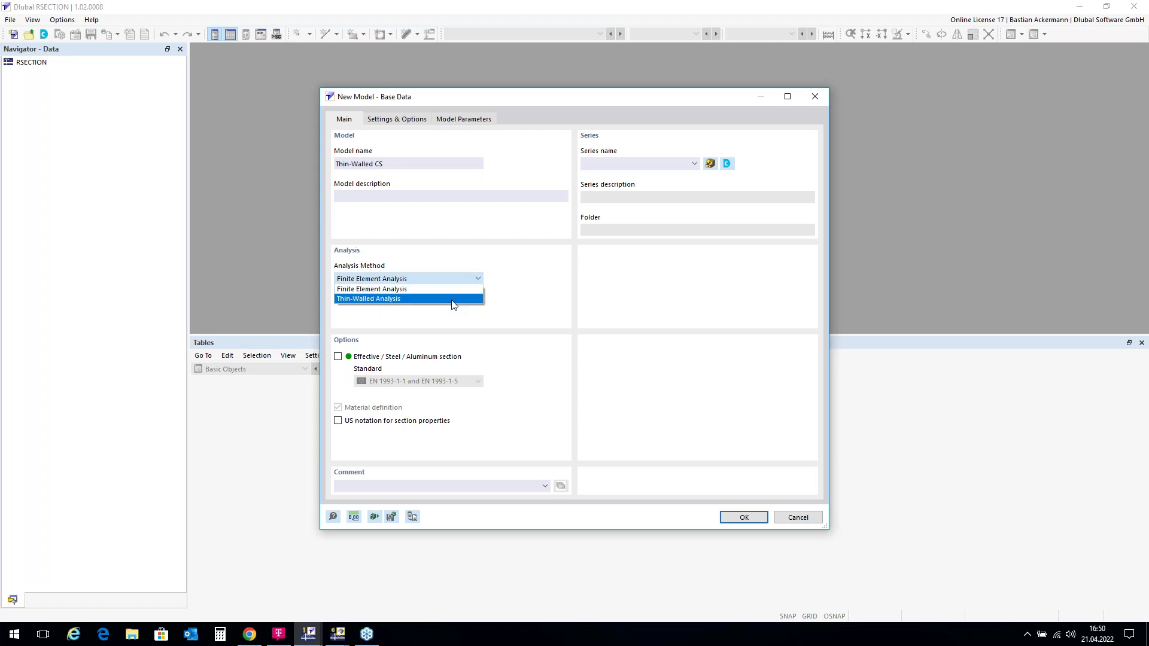
left_click(453, 300)
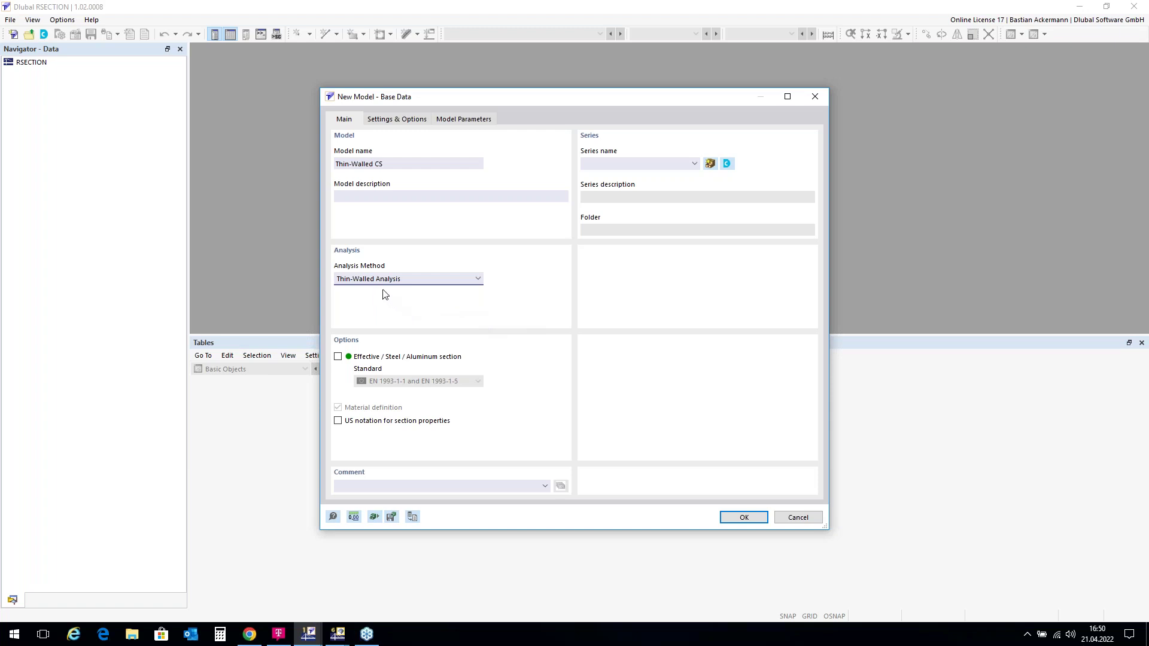
left_click(338, 357)
left_click(744, 518)
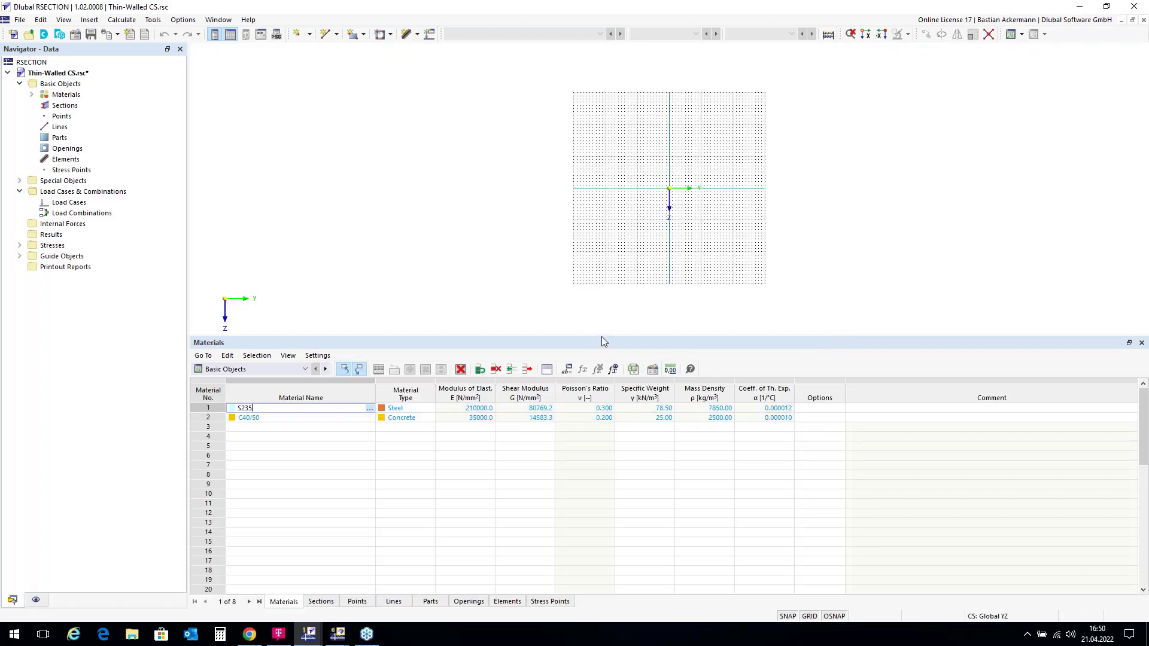
Enlarge the graphics area and delete the C40/50 concrete material from the model.
left_click_drag(603, 336, 608, 441)
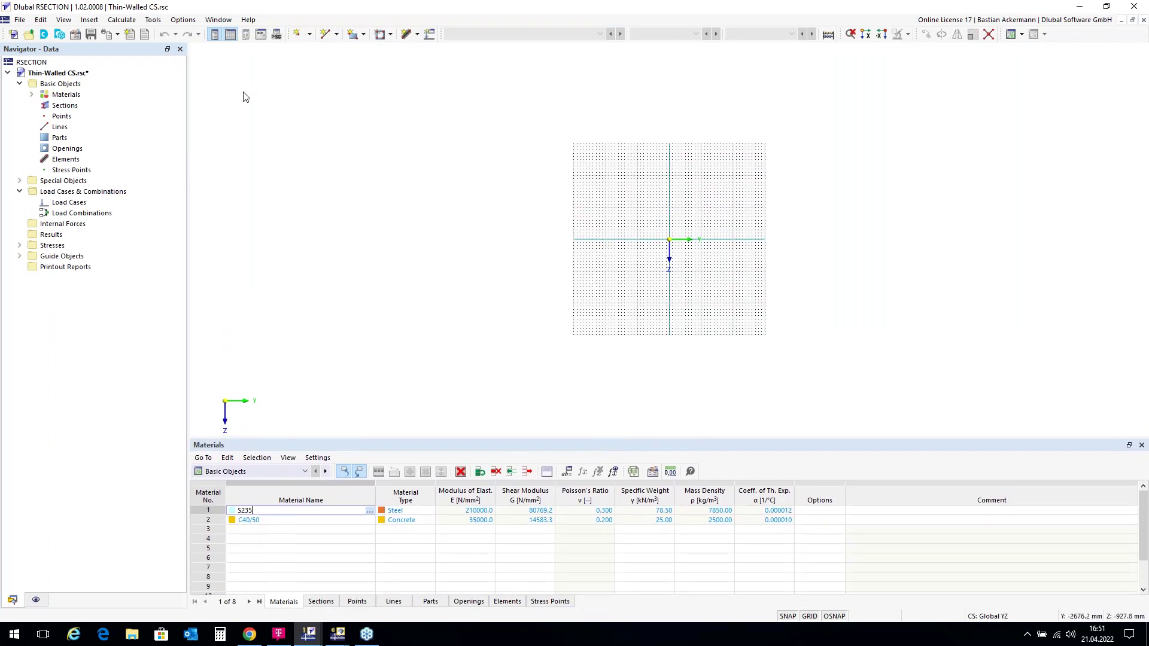
double_click(59, 98)
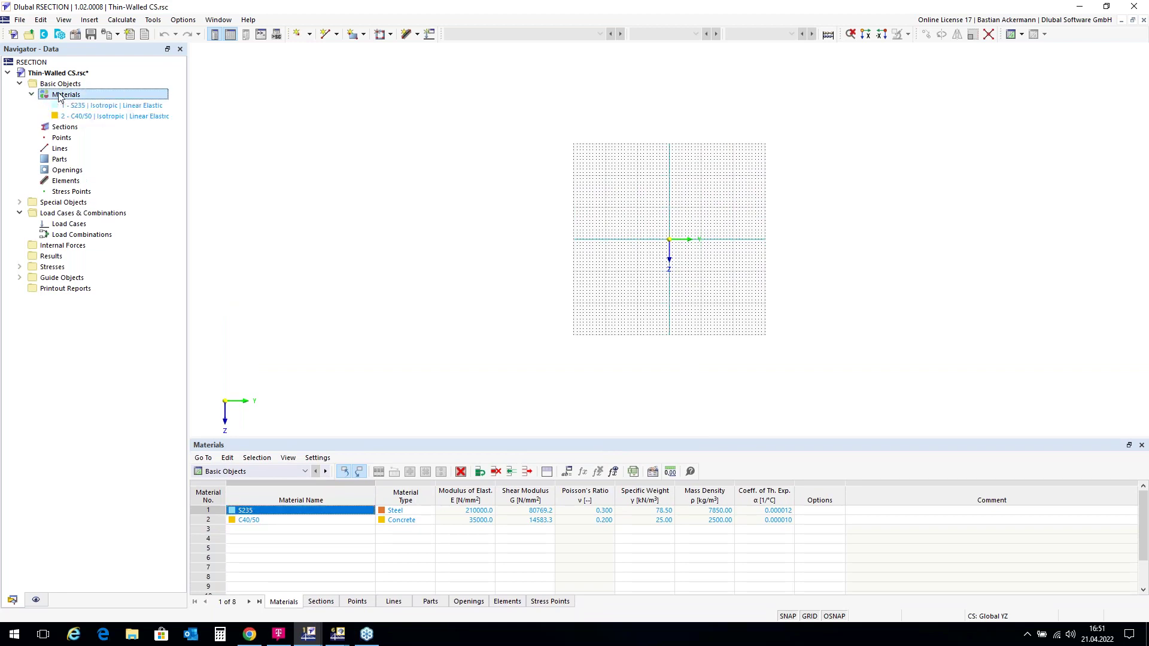
right_click(97, 119)
left_click(137, 171)
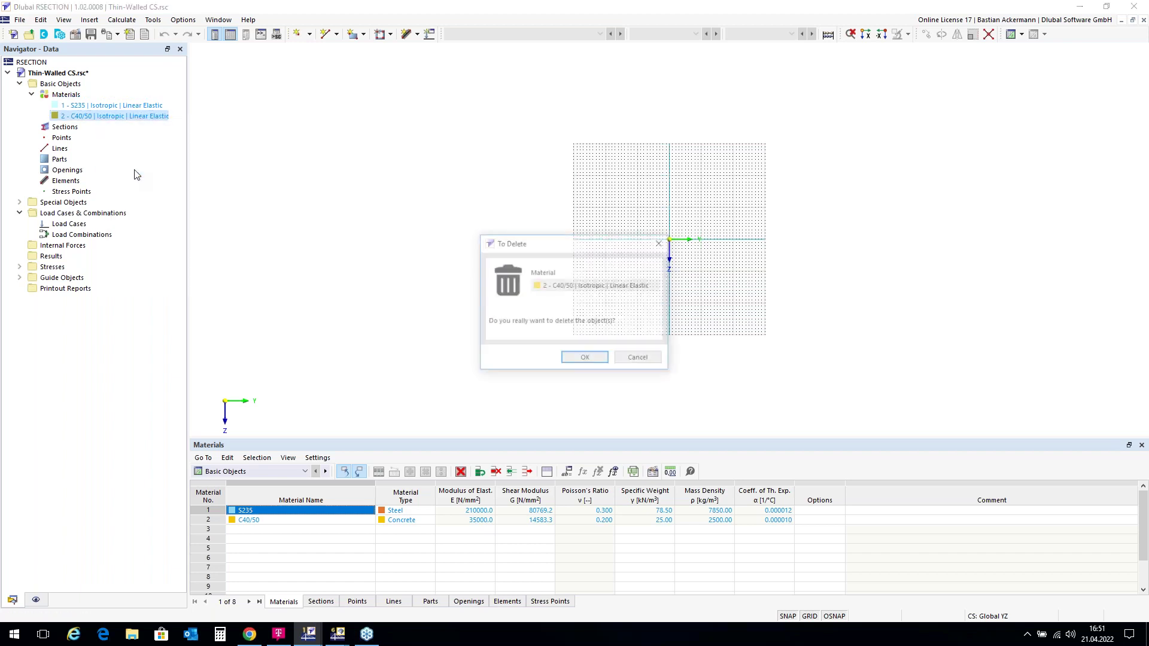
left_click(585, 357)
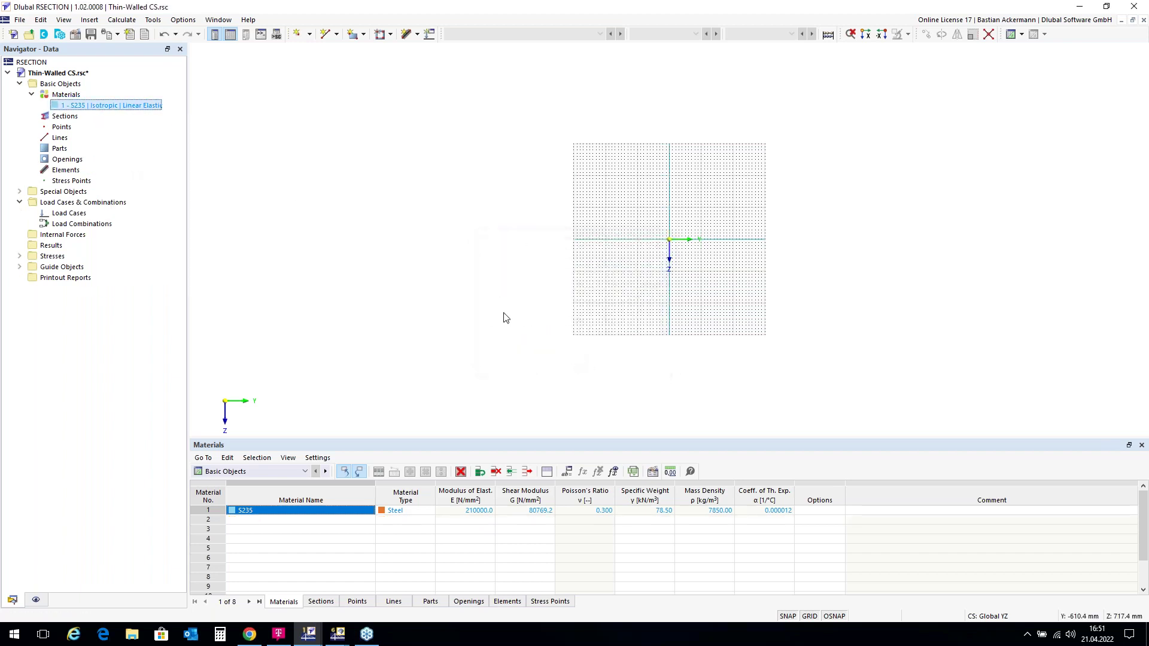
View the S235 material's properties and the materials available in the library, leaving the material as it is.
double_click(86, 107)
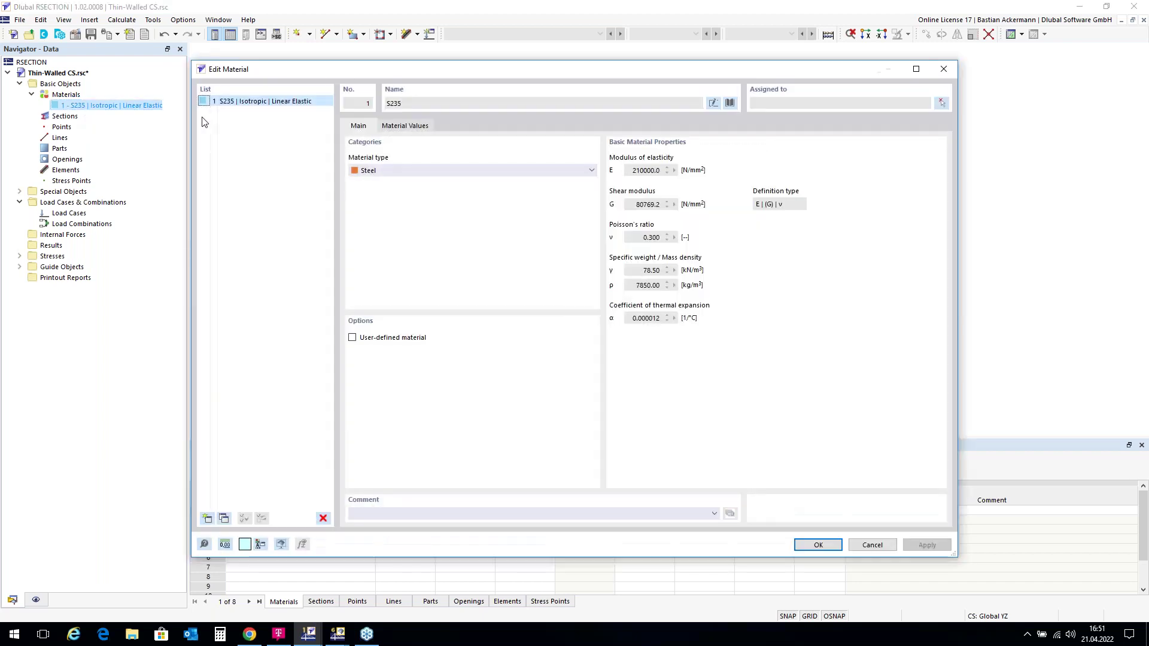
left_click(730, 104)
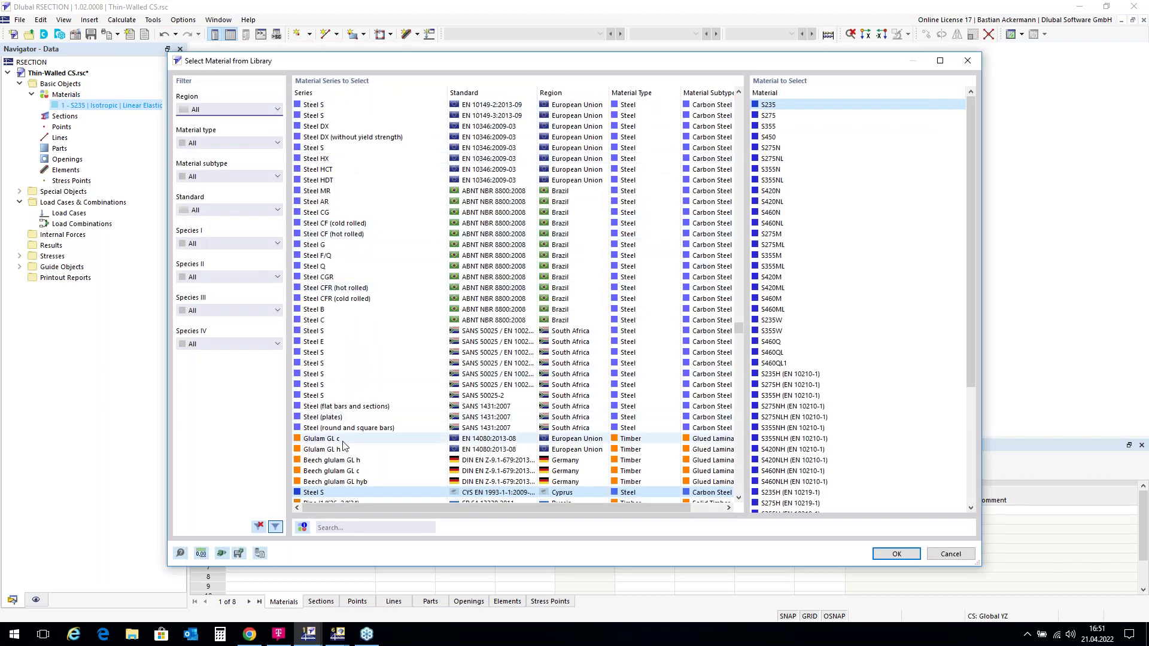
left_click(968, 61)
left_click(943, 70)
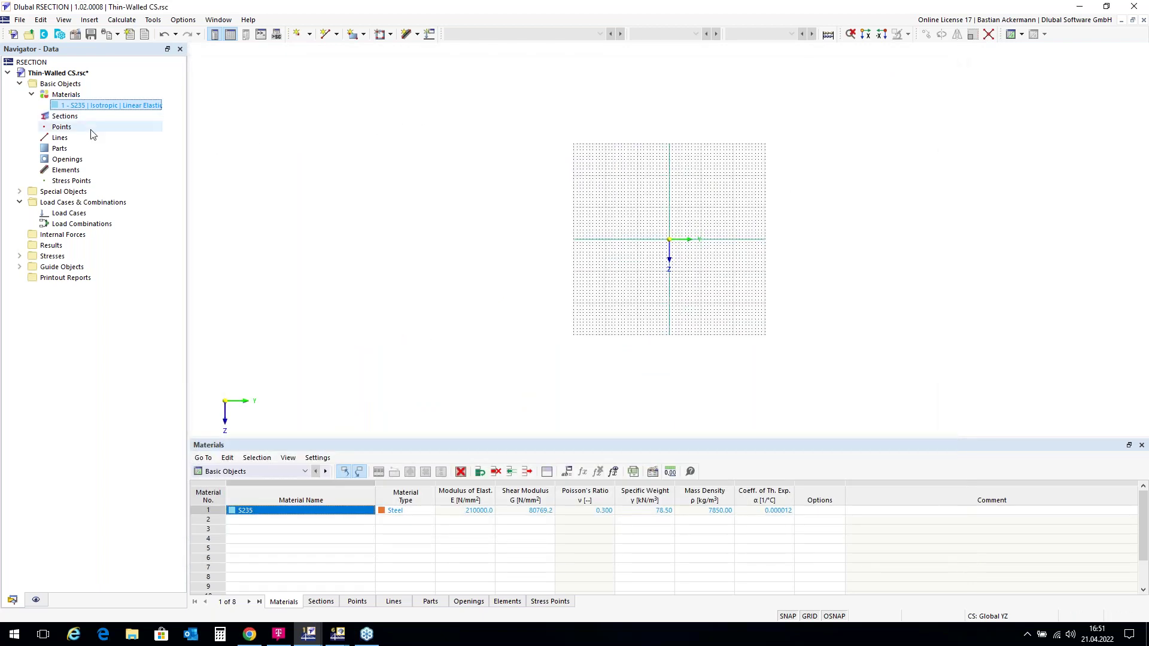
Start a new section and search the standardized L-sections in the library for "L 200x150x12".
left_click(71, 118)
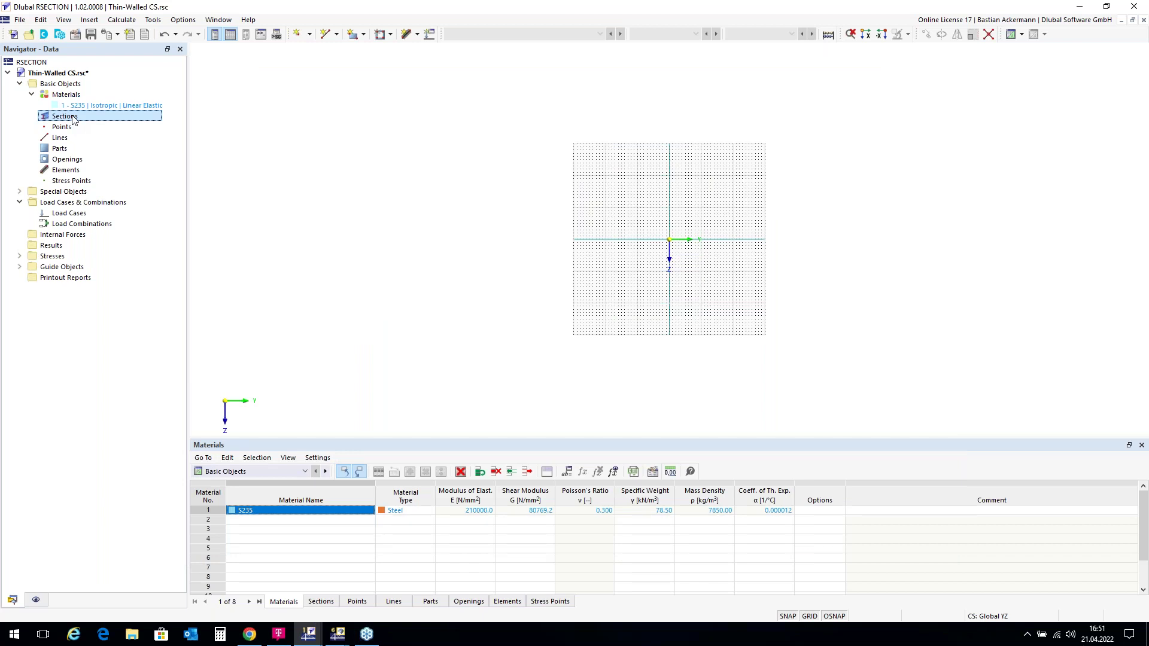
right_click(73, 120)
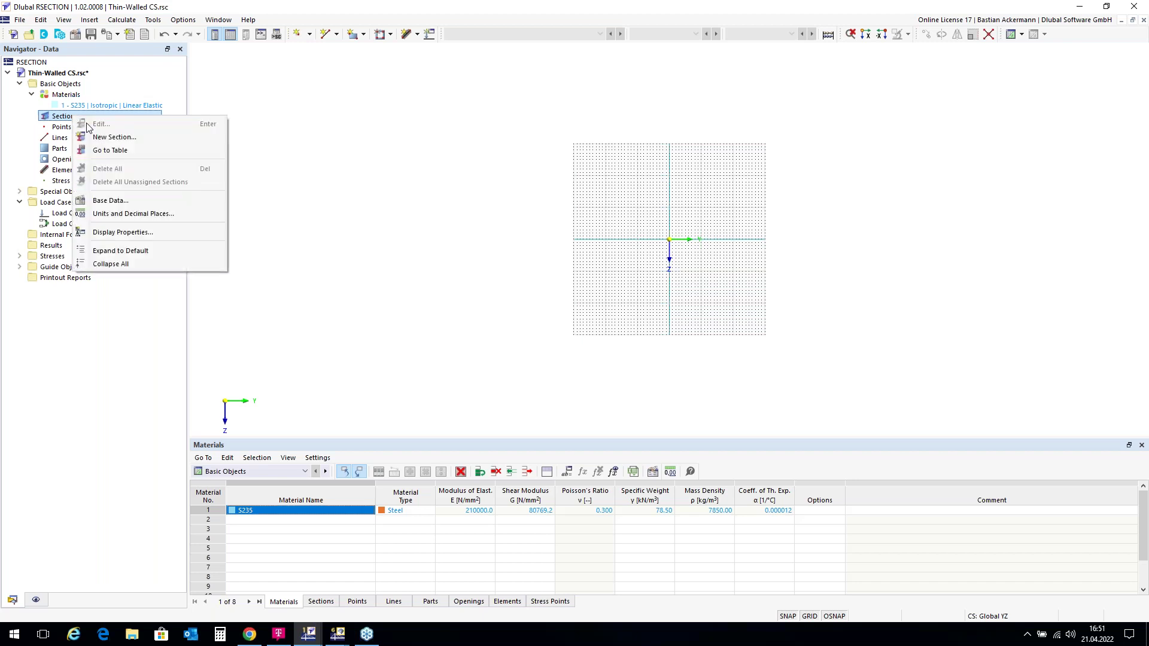
left_click(109, 141)
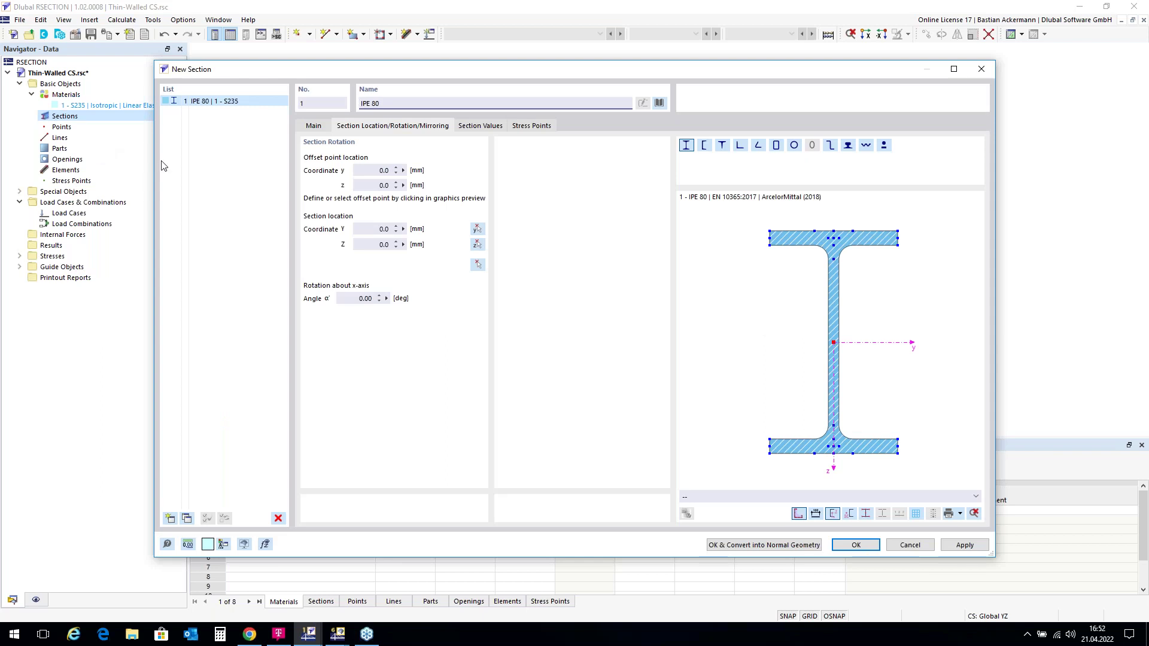
left_click(659, 103)
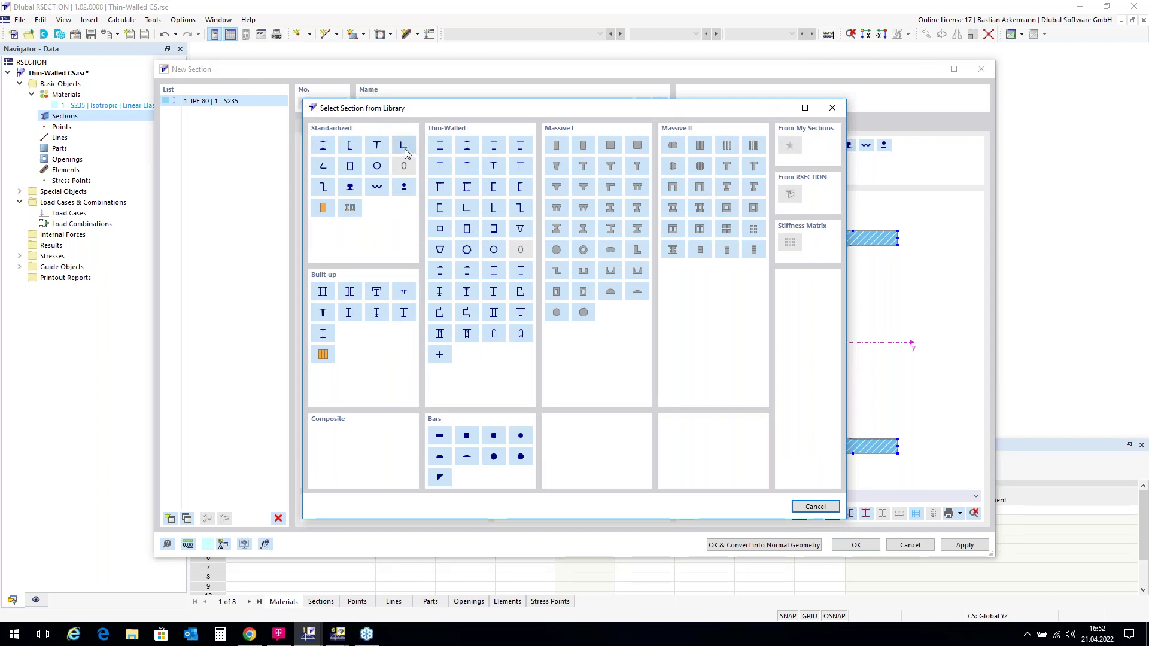
left_click(404, 152)
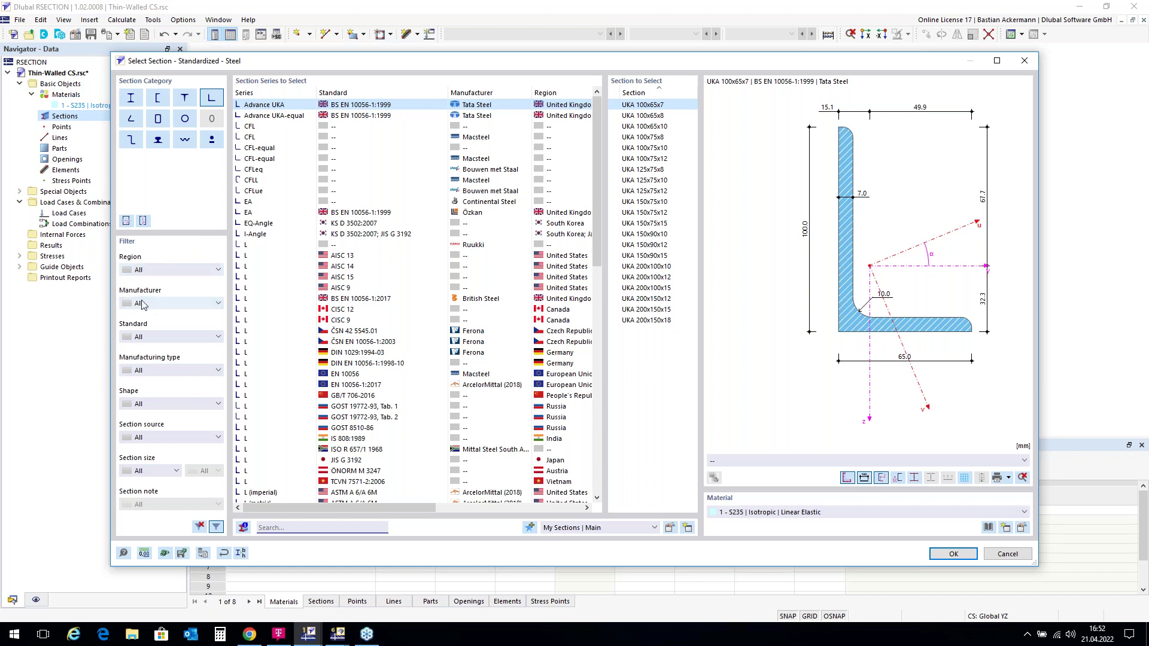
left_click(280, 526)
type("L")
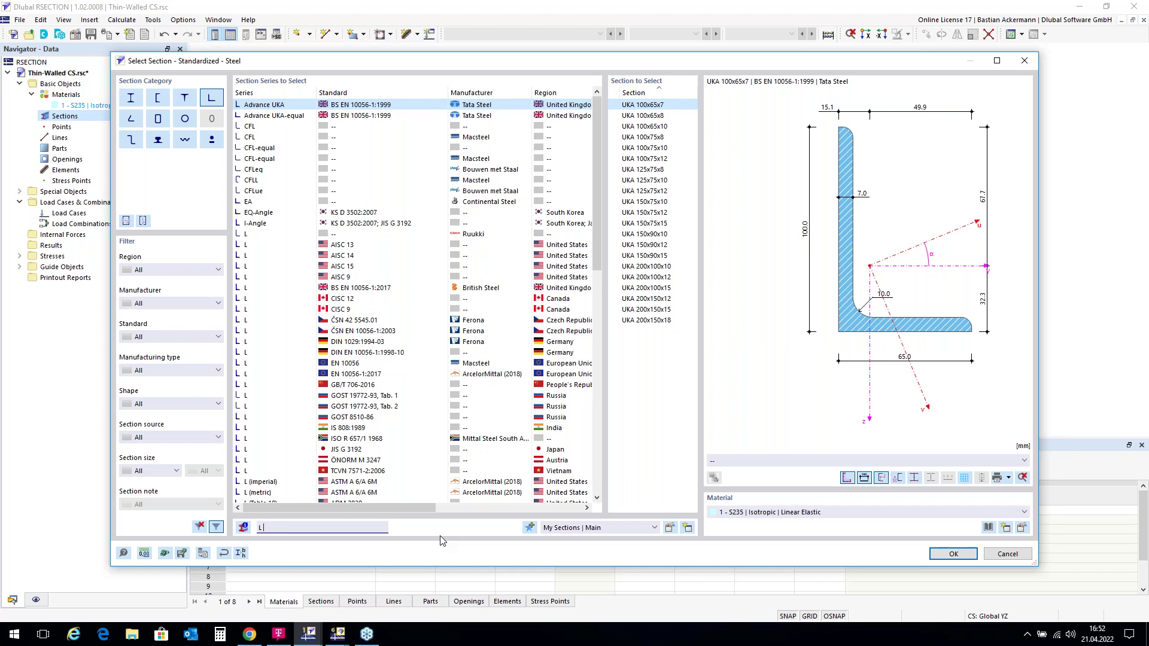
type("200")
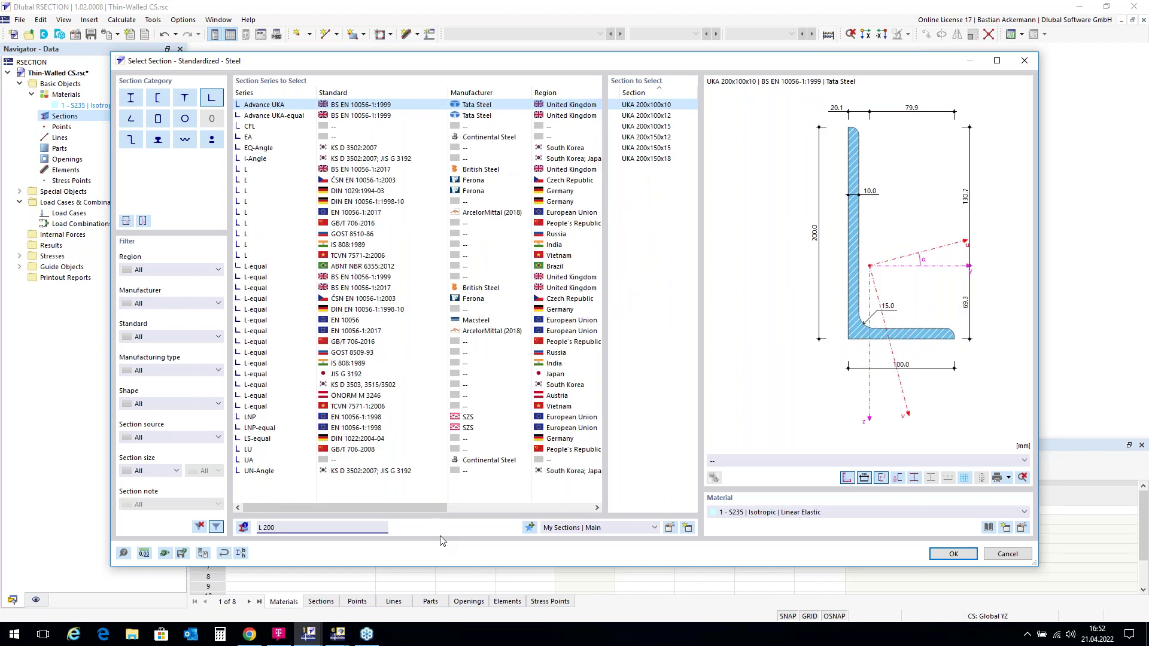
type("x1")
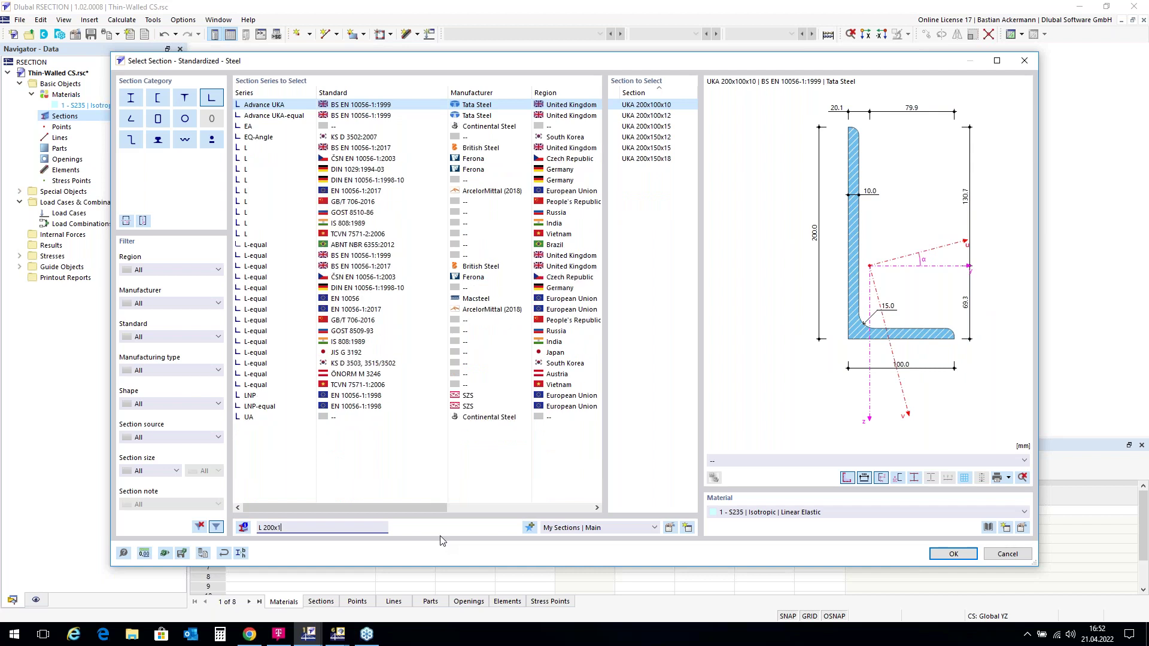
type("50x12")
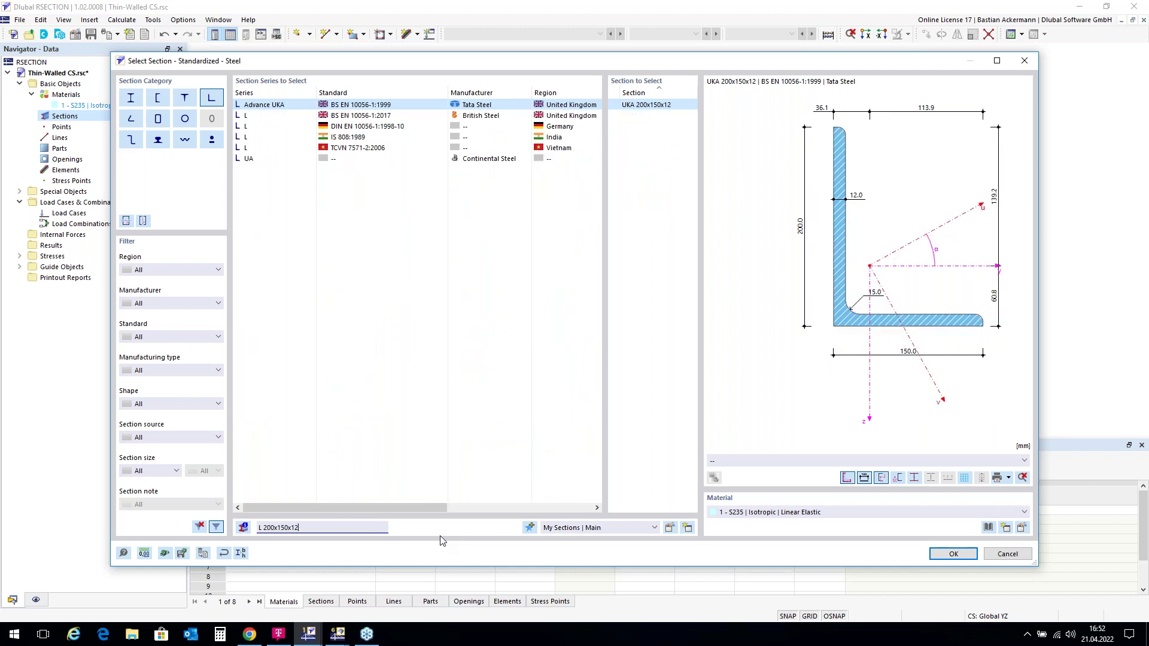
Choose the German DIN EN 10056-1:1998-10 L 200x150x12 angle with material S235 for the new section.
left_click(371, 126)
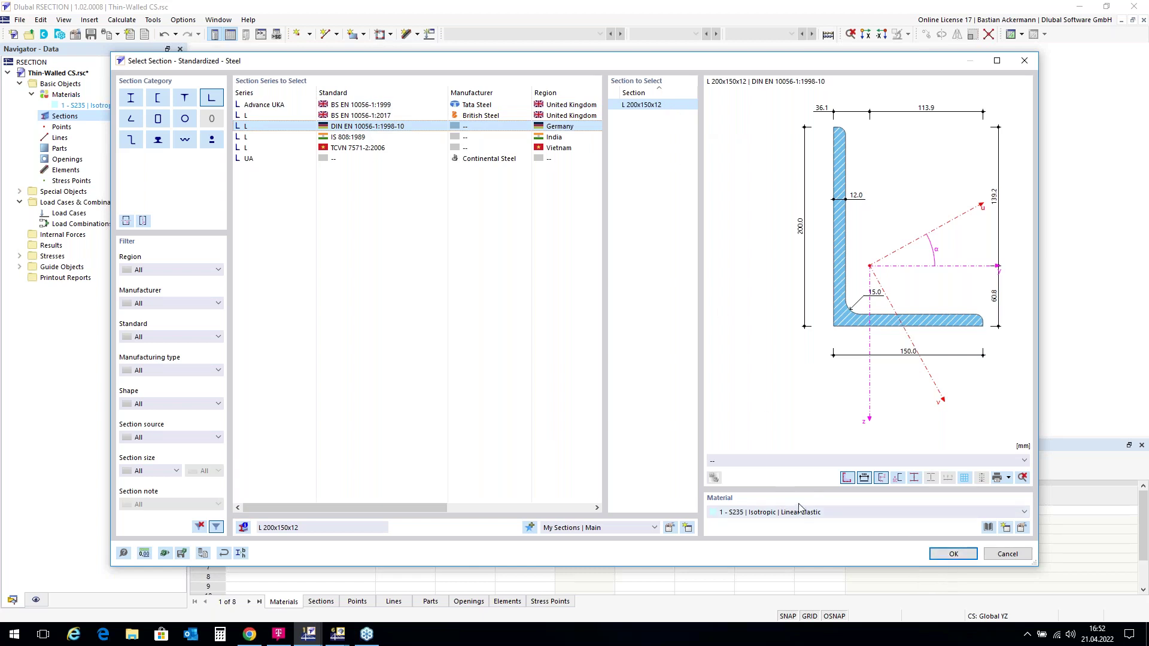
left_click(1024, 514)
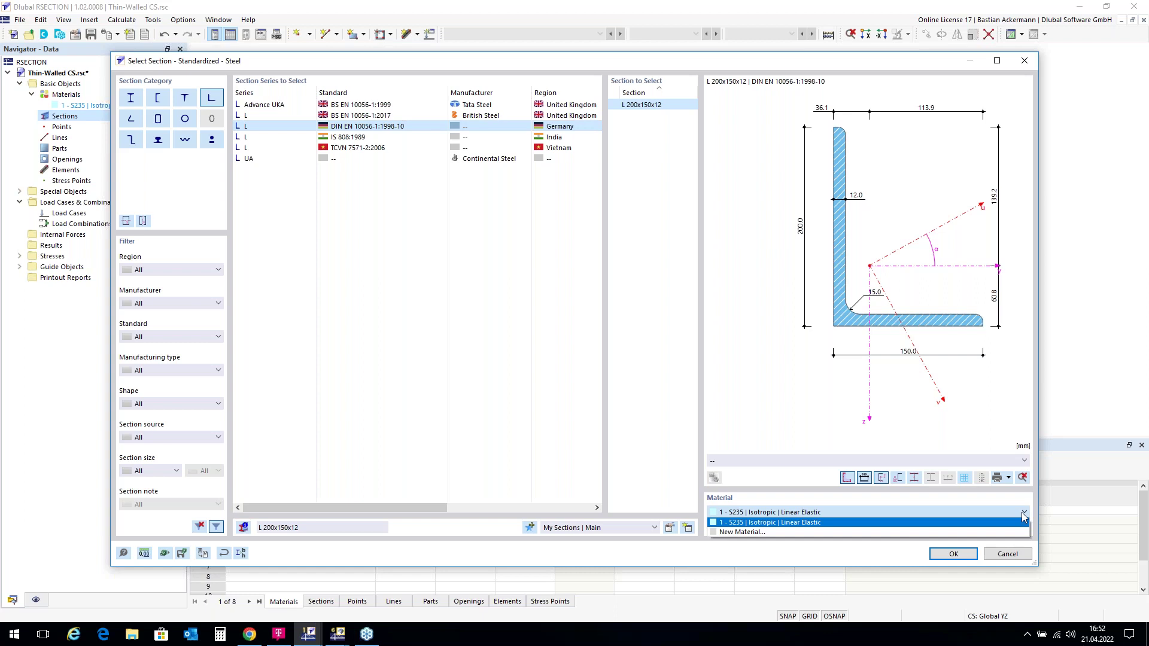
left_click(1024, 516)
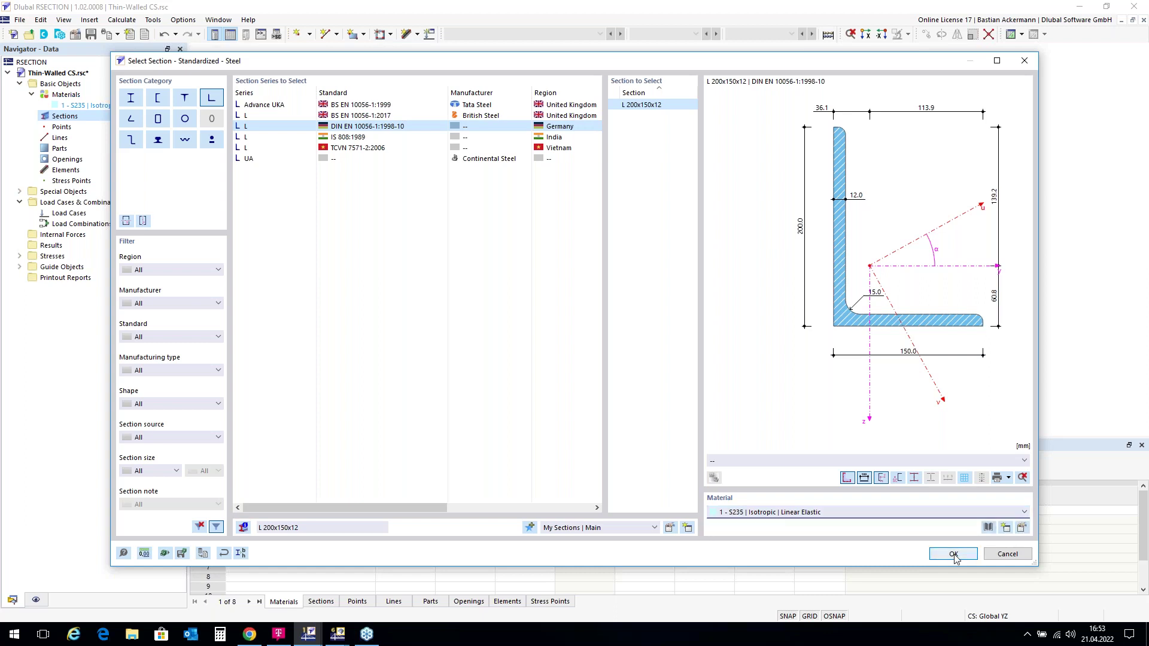
left_click(953, 555)
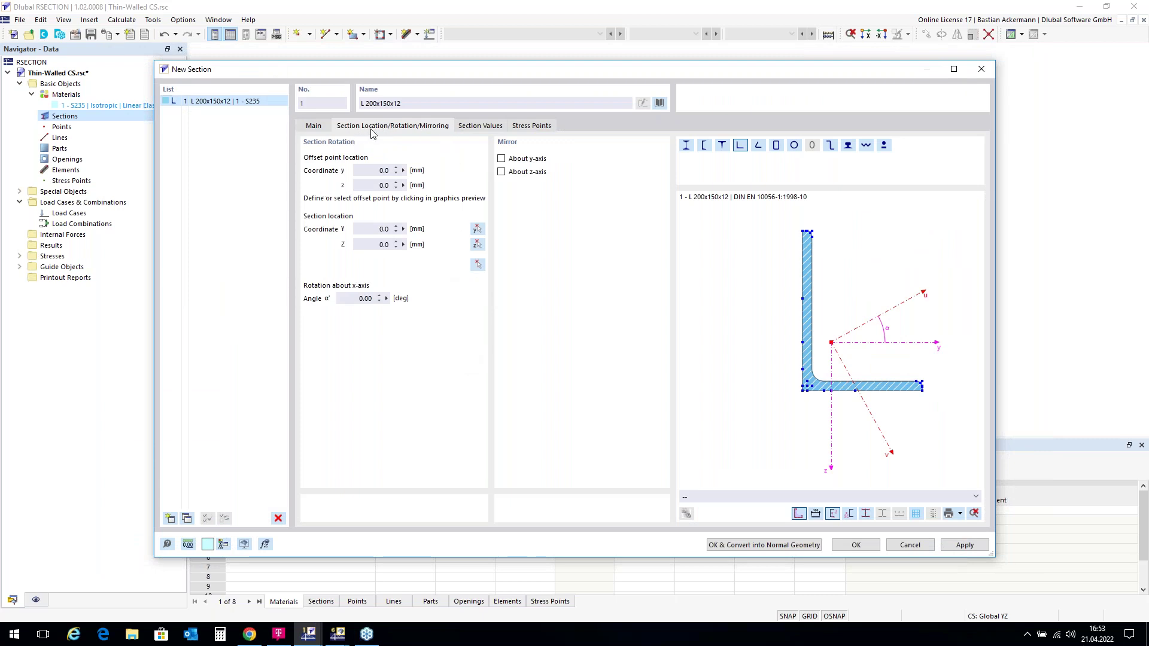
Mirror the angle section about its y-axis and set its rotation about the x-axis to 90°.
left_click(501, 159)
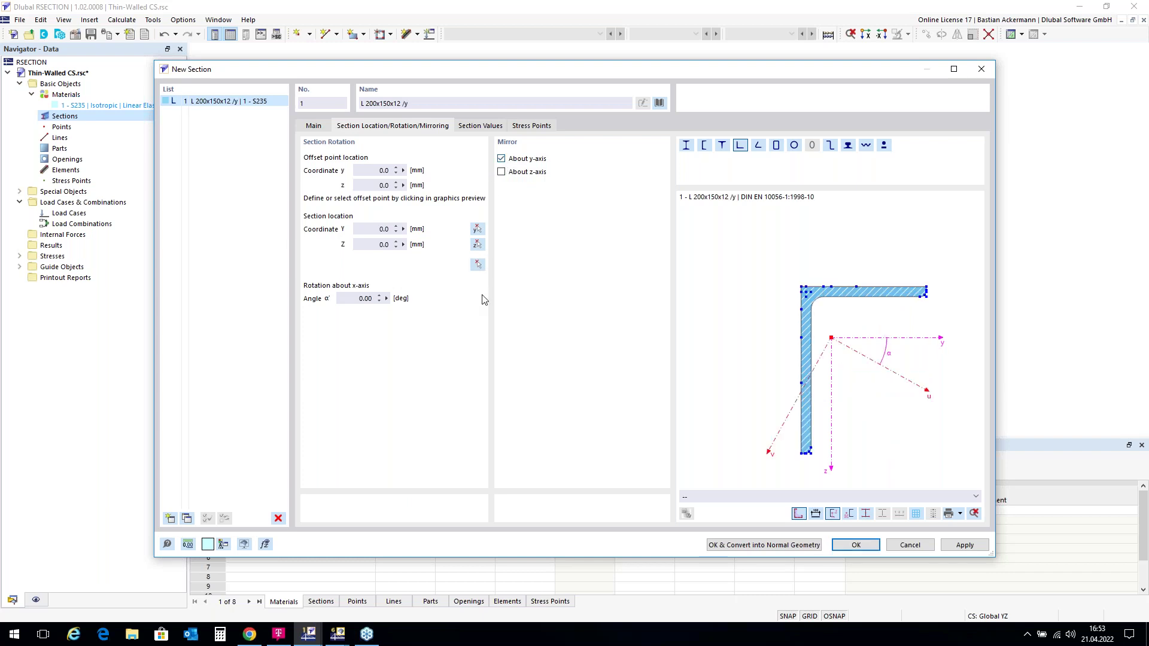
left_click(351, 299)
type("90")
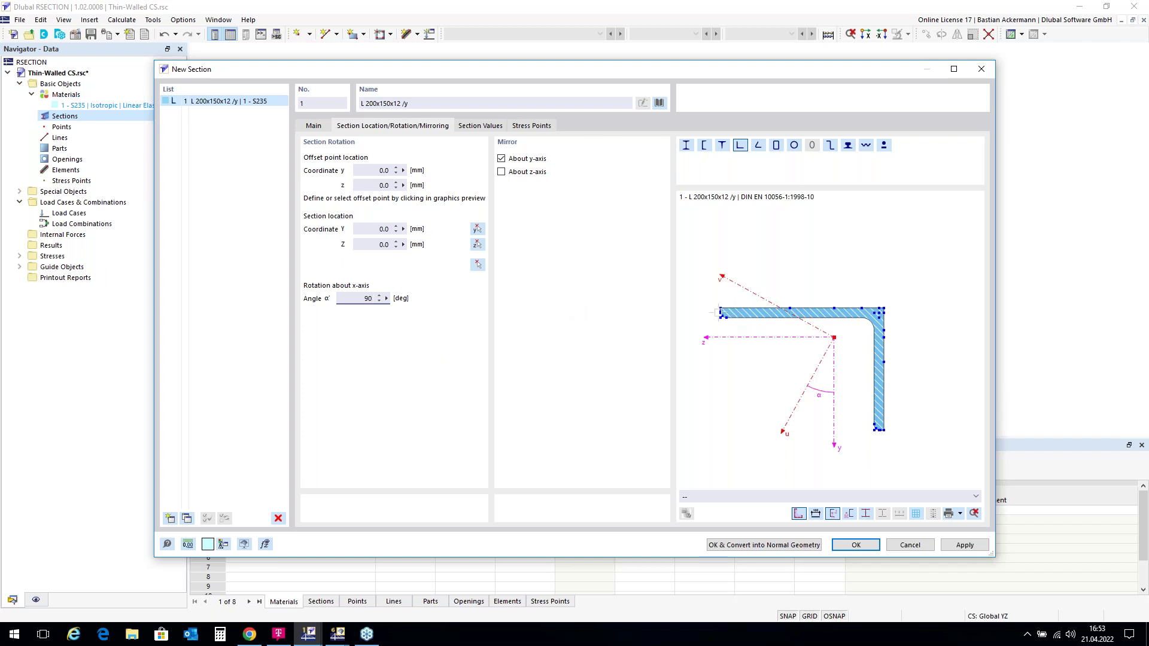
Locate the offset point at the rounded free end of the angle's longer leg in the section preview.
scroll(720, 312, "up", 4)
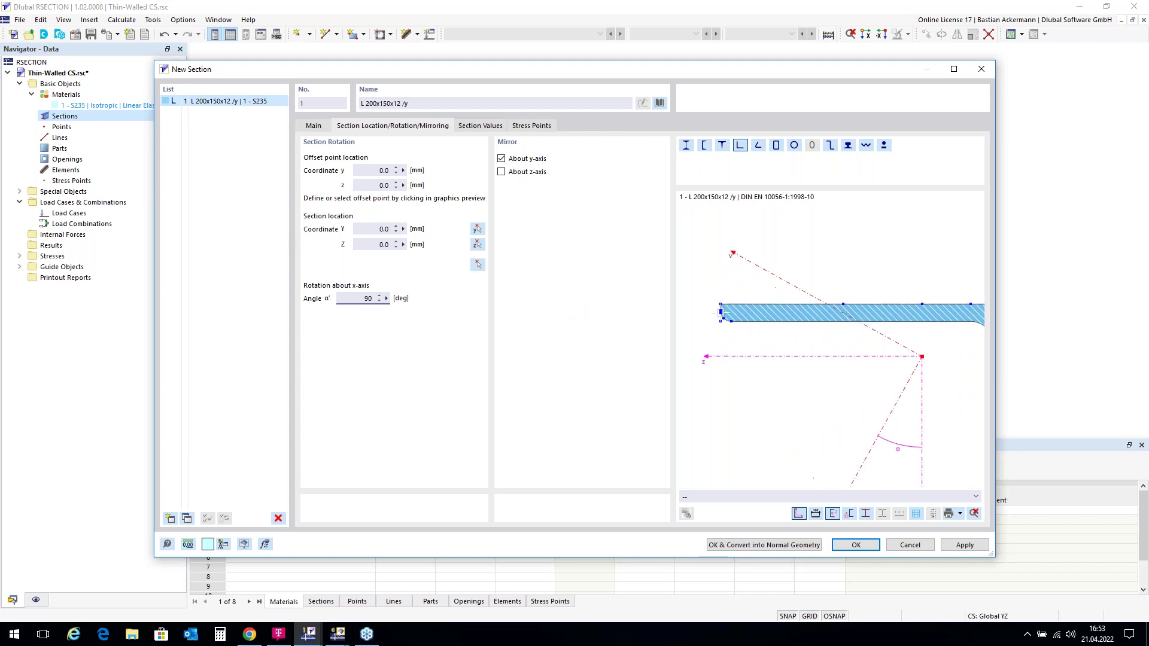
scroll(721, 312, "up", 2)
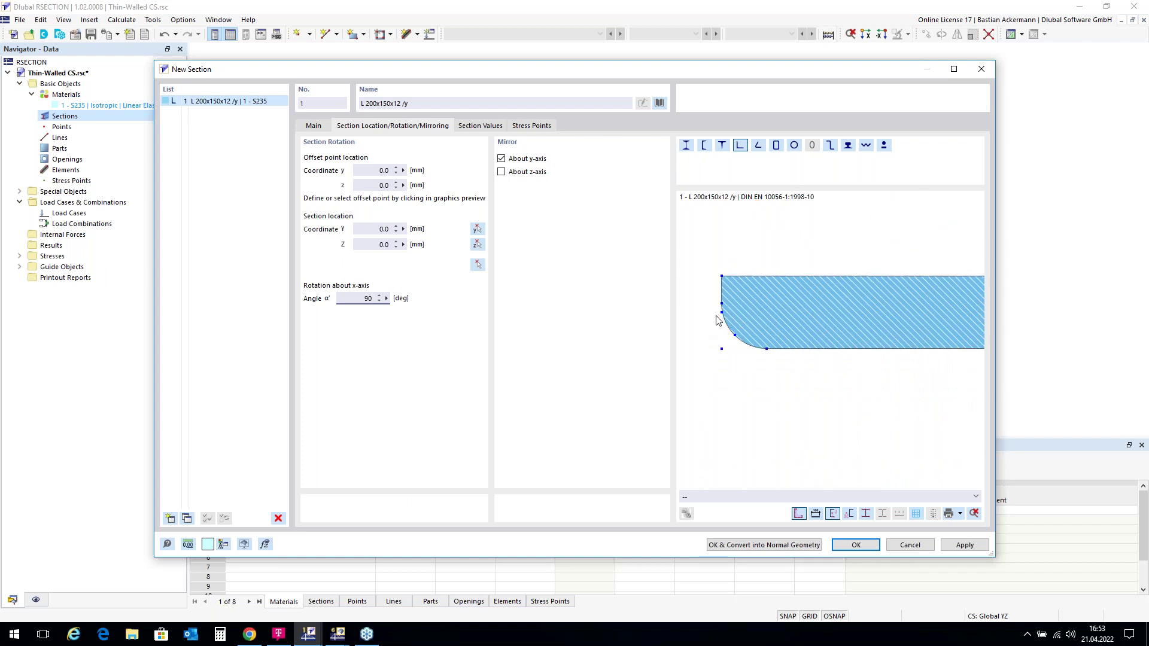
scroll(722, 311, "up", 2)
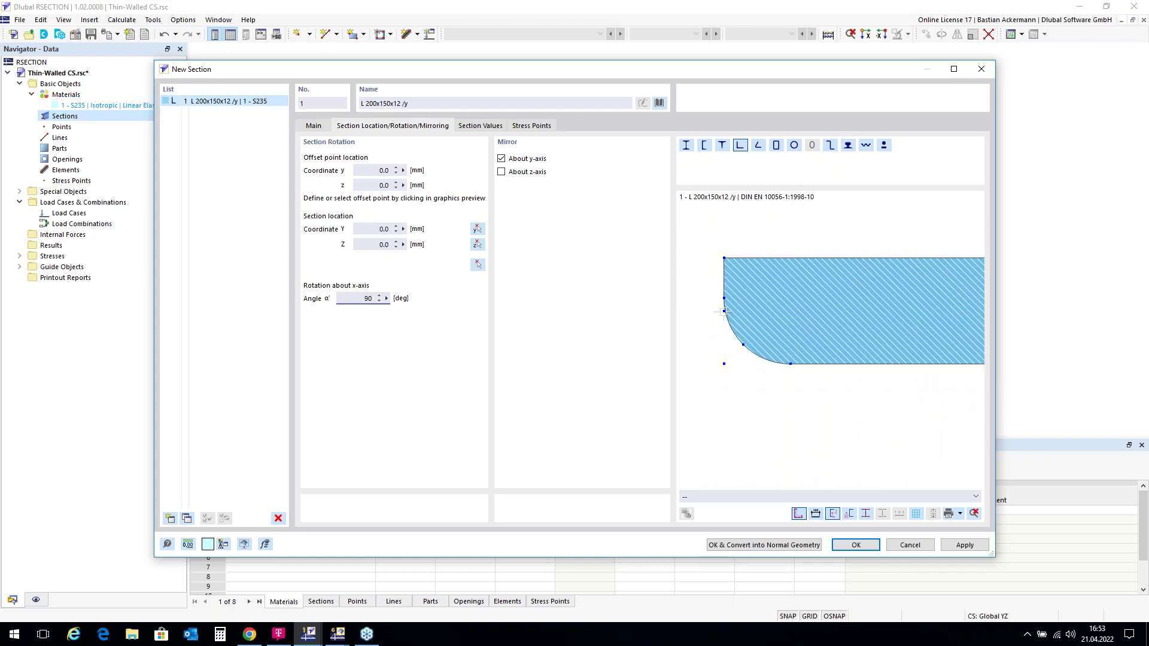
Set the offset point at the middle of the horizontal leg's free end and place the L 200x150x12 section at the coordinate origin.
left_click(724, 311)
left_click(478, 266)
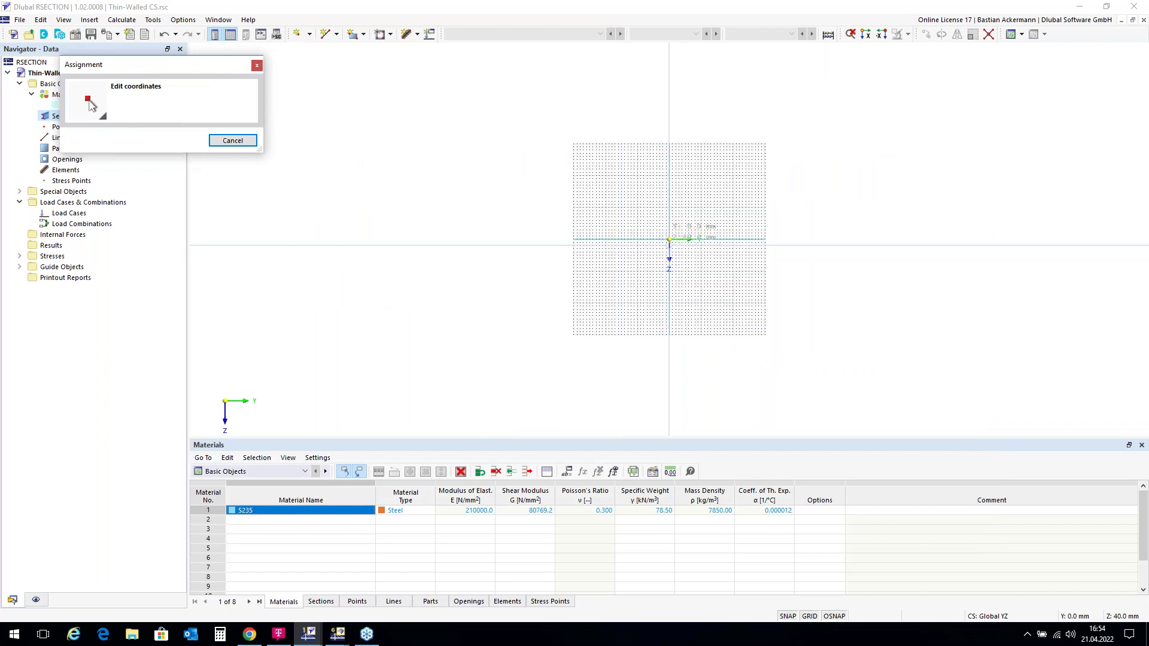
scroll(670, 240, "up", 5)
scroll(658, 228, "up", 3)
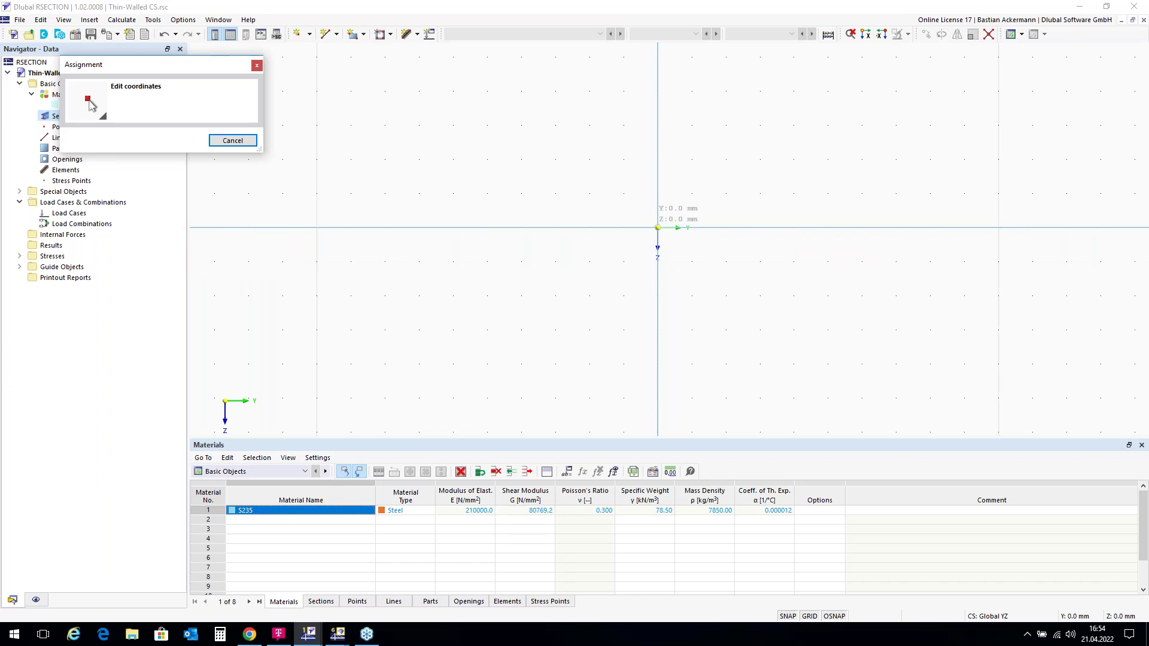
left_click(658, 228)
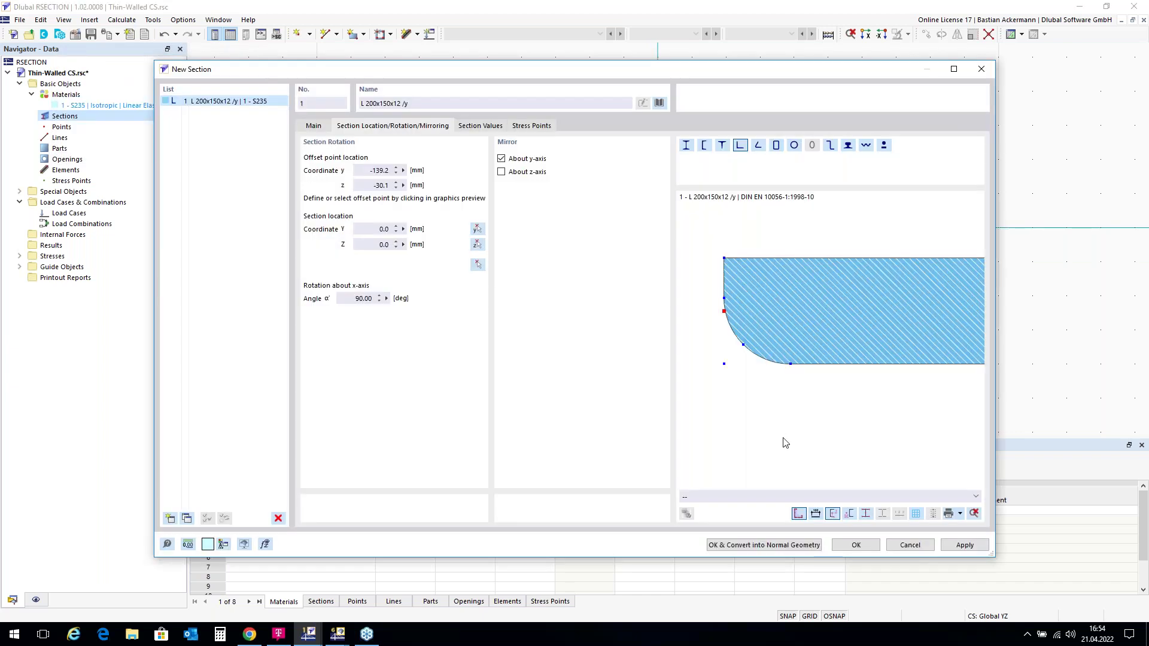
left_click(856, 546)
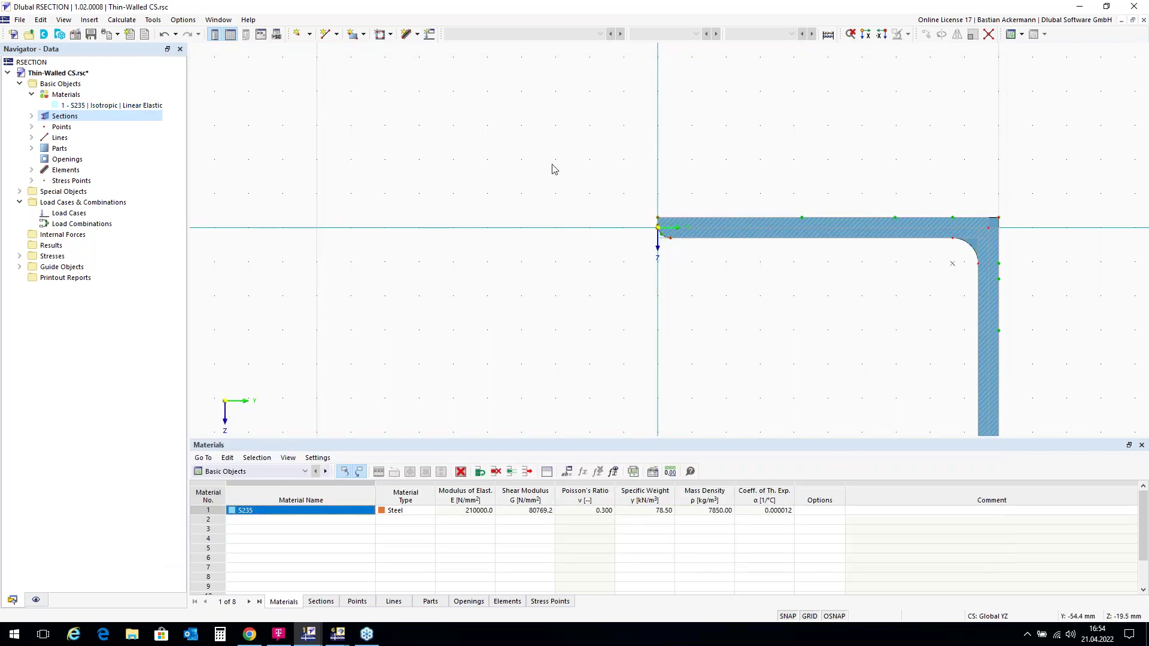
Examine the angle's elements in the model data and temporarily display its subpanels.
scroll(563, 133, "down", 1)
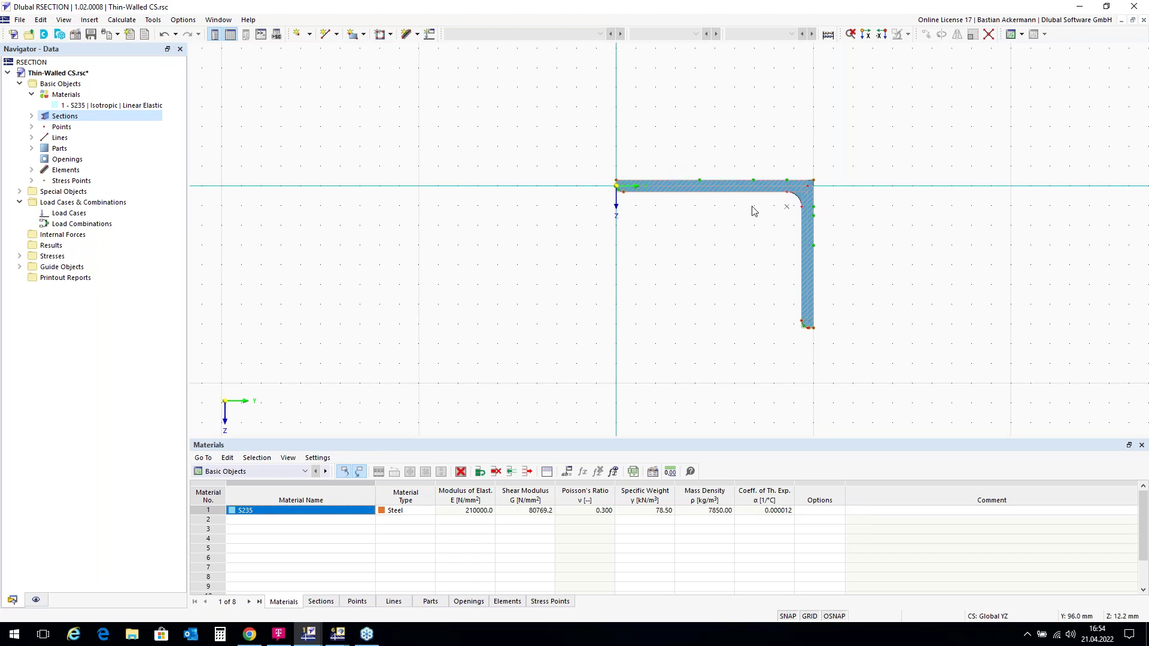
scroll(777, 211, "up", 2)
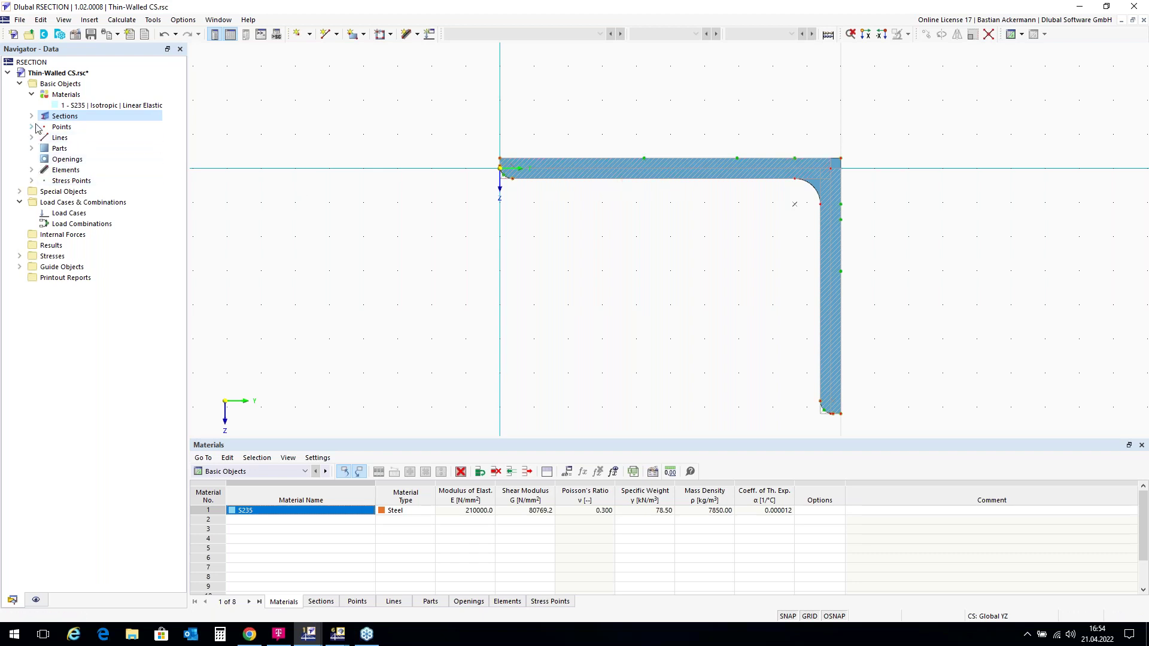
left_click(33, 170)
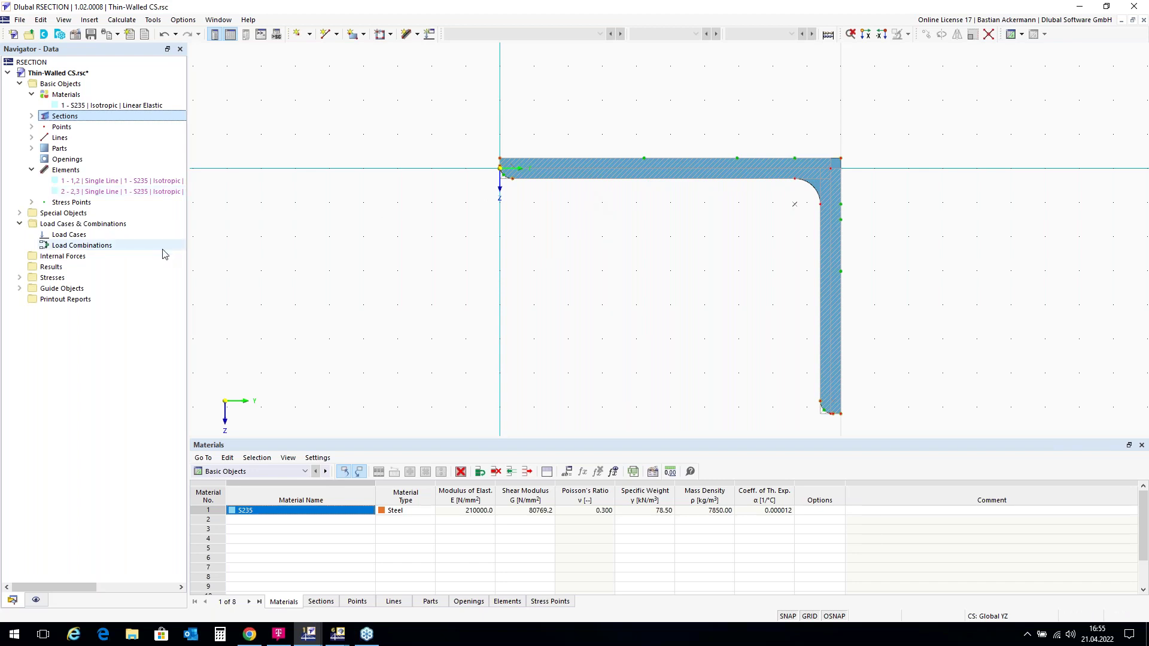
left_click(36, 601)
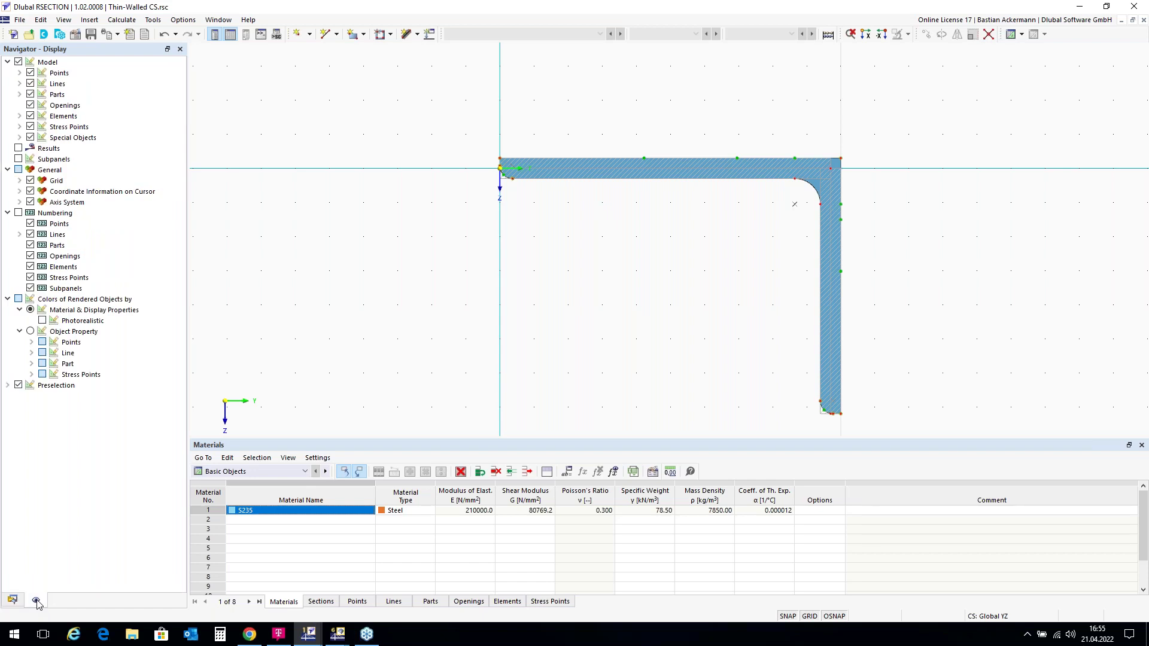
left_click(19, 159)
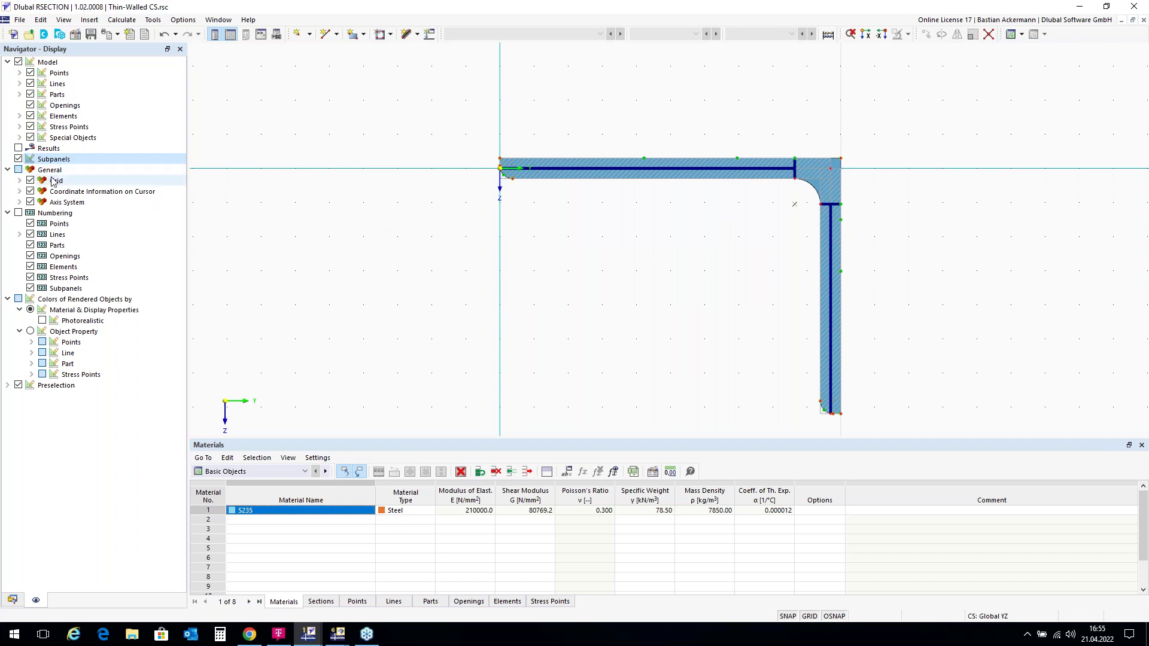
left_click(12, 600)
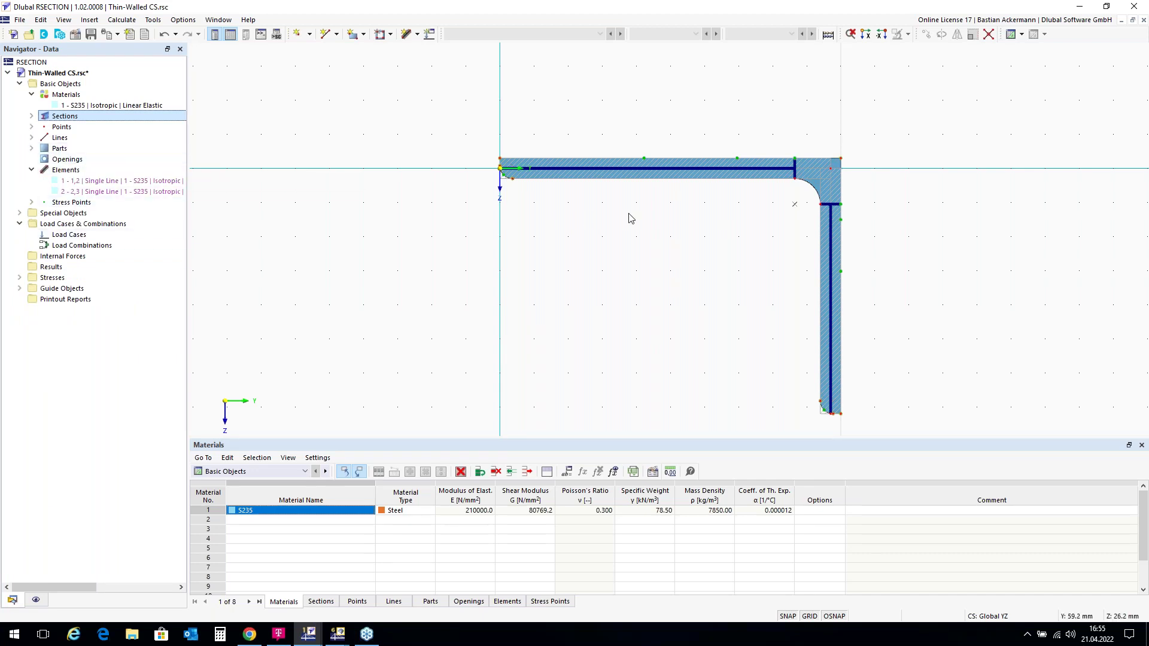
left_click(35, 600)
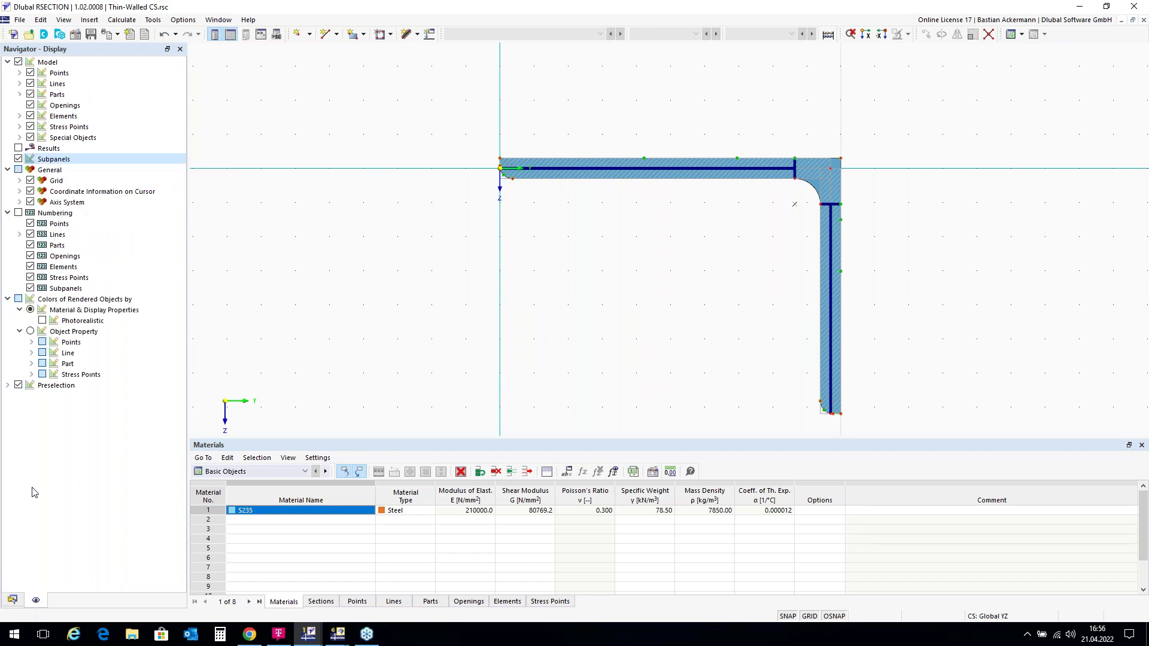
left_click(19, 159)
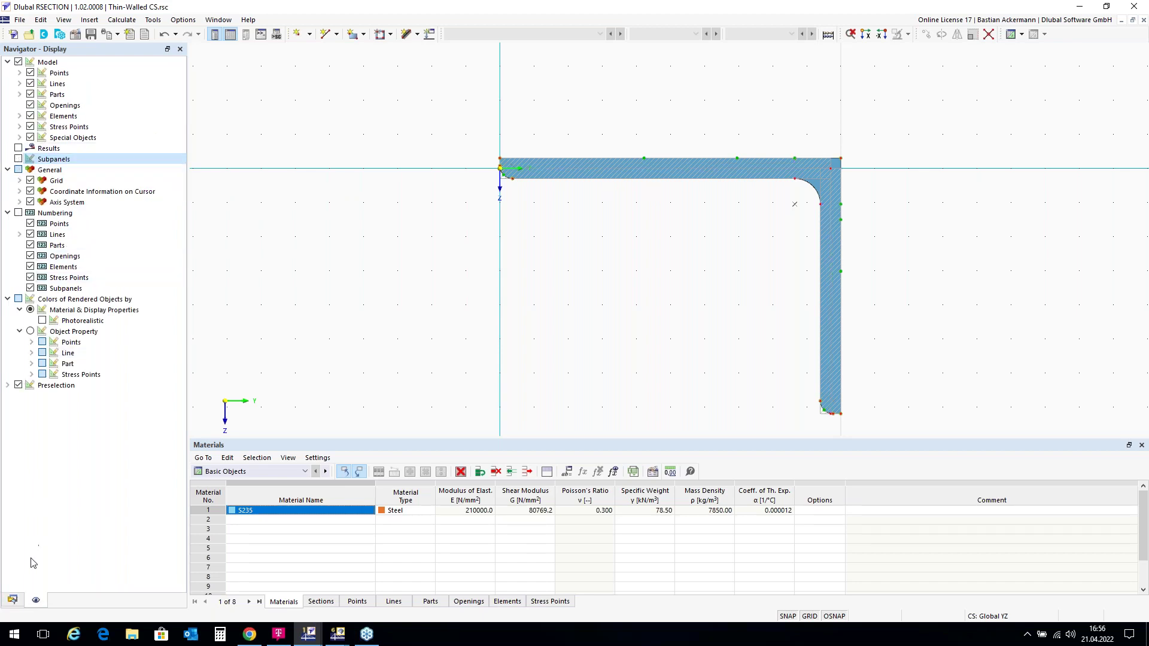
left_click(12, 600)
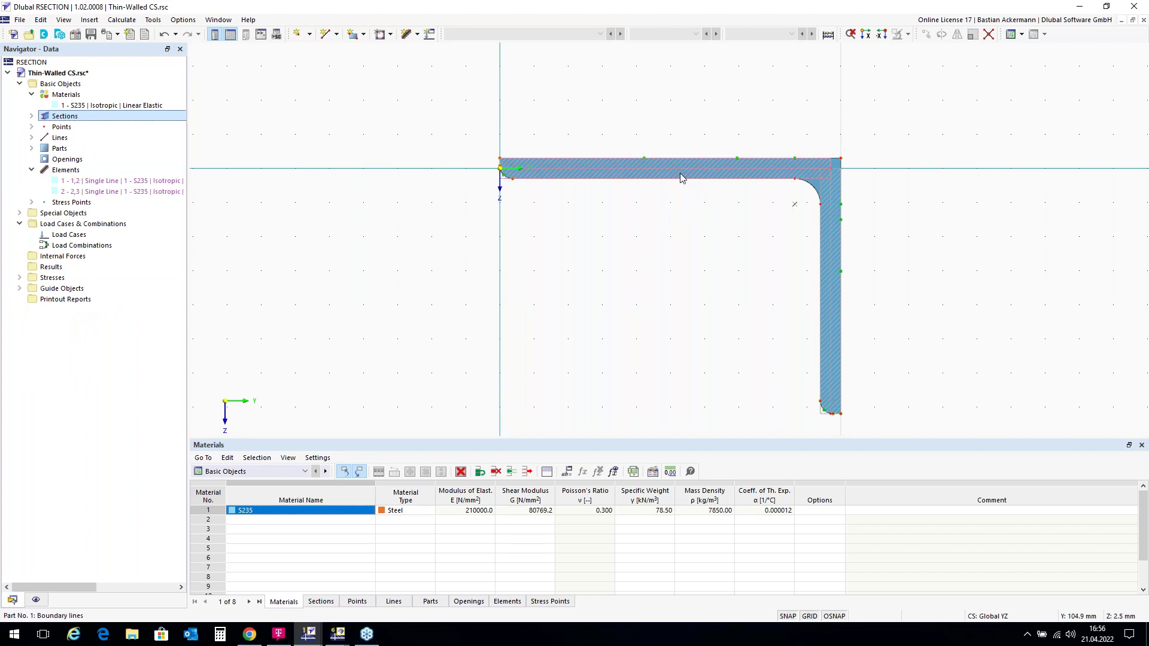
Highlight the boundary-line part of the angle and examine it closely around the inner corner fillet.
double_click(59, 148)
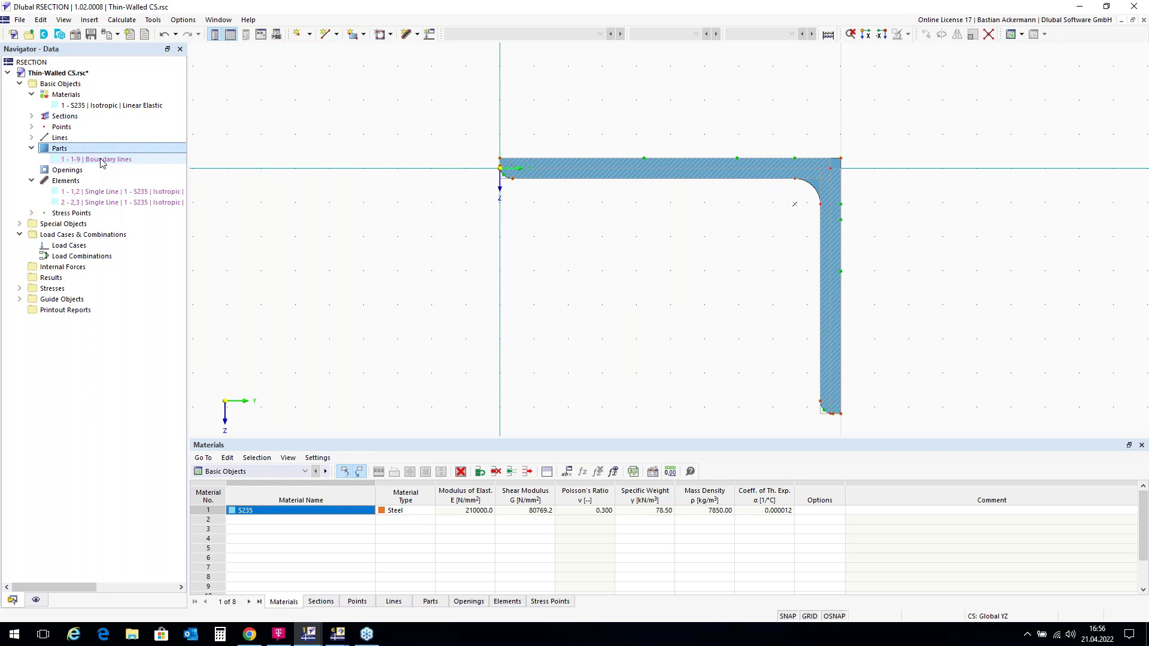
left_click(101, 160)
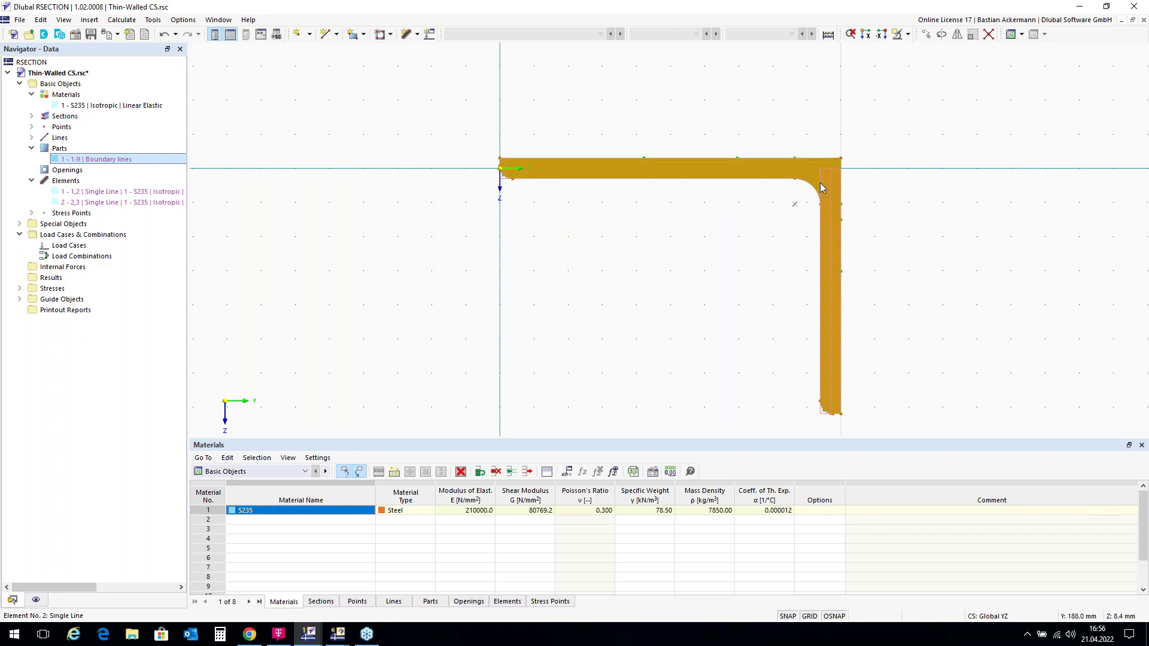
scroll(820, 182, "up", 3)
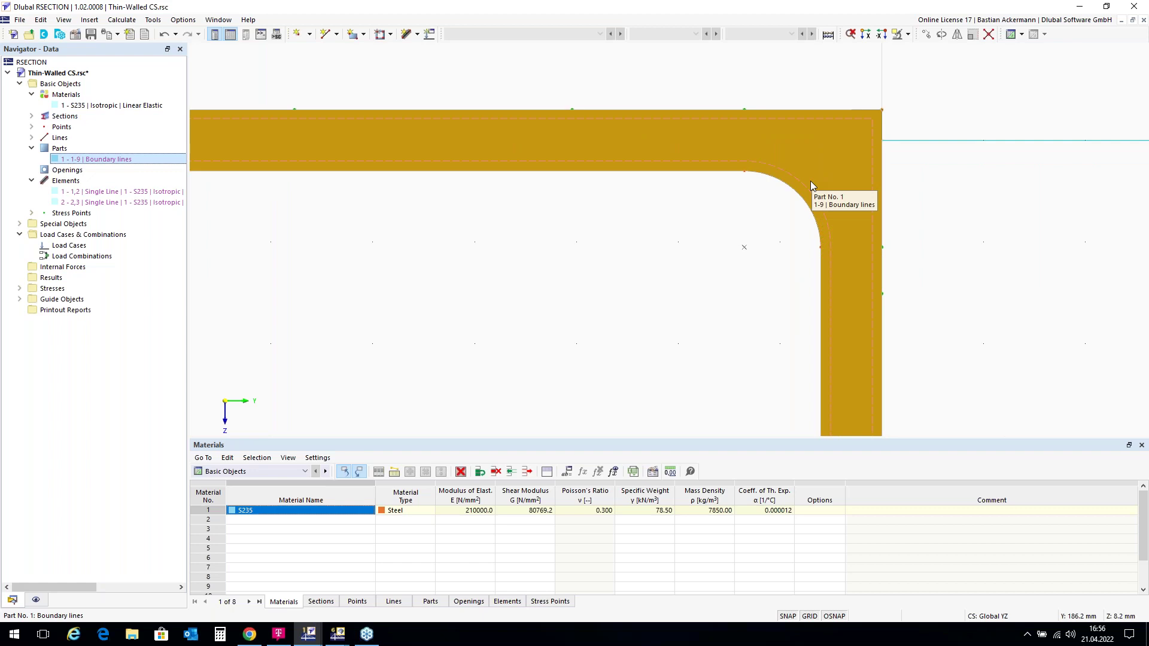
scroll(811, 180, "down", 3)
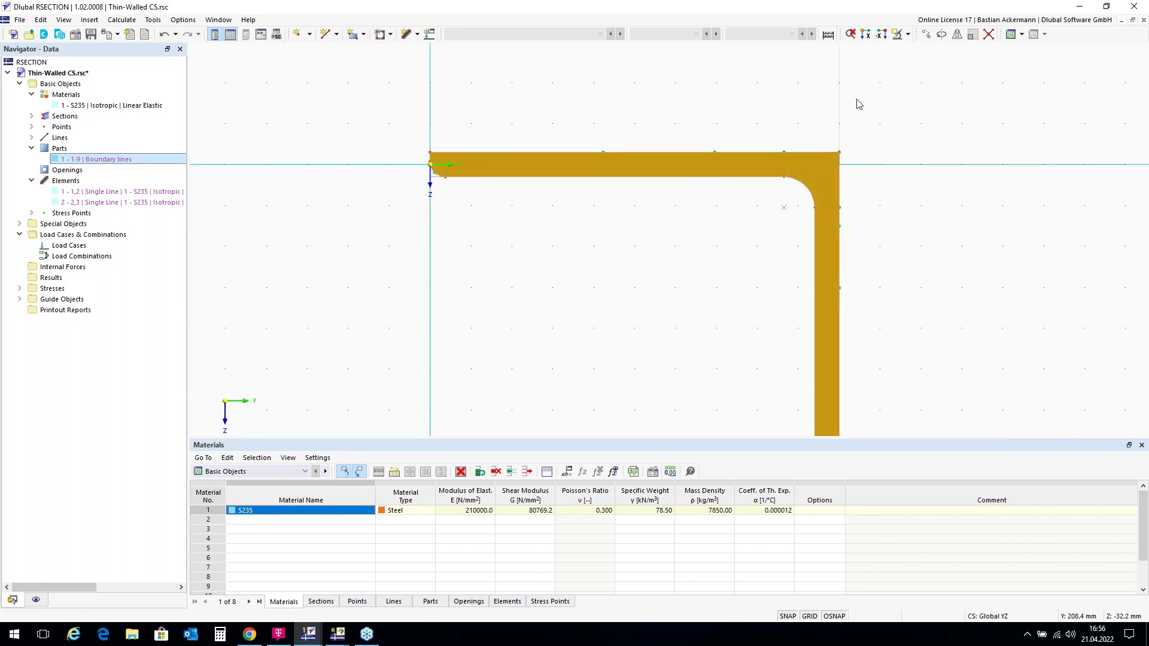
Select the whole angle and convert the section into normal geometry.
key("ctrl+a")
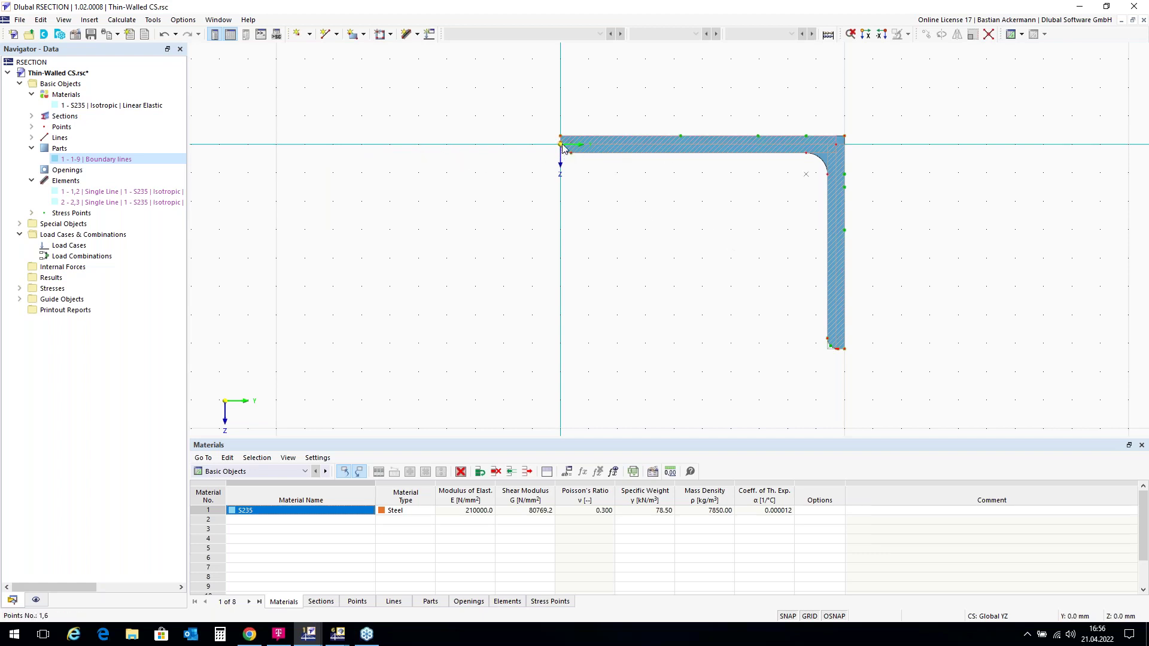
mouse_move(563, 148)
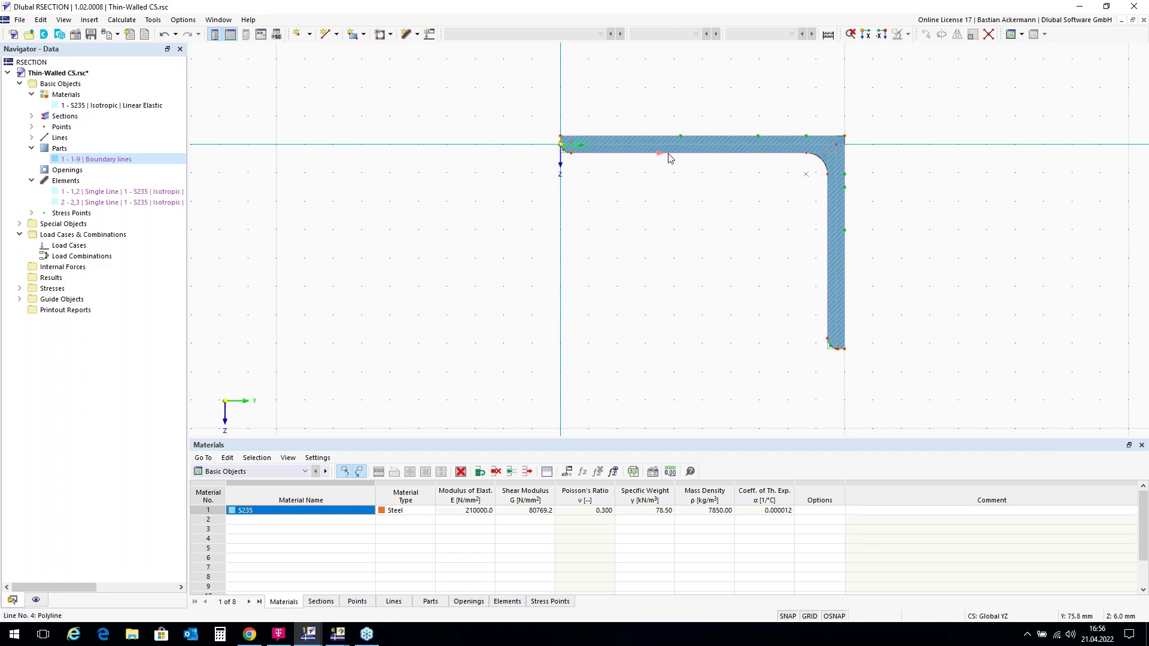
right_click(750, 153)
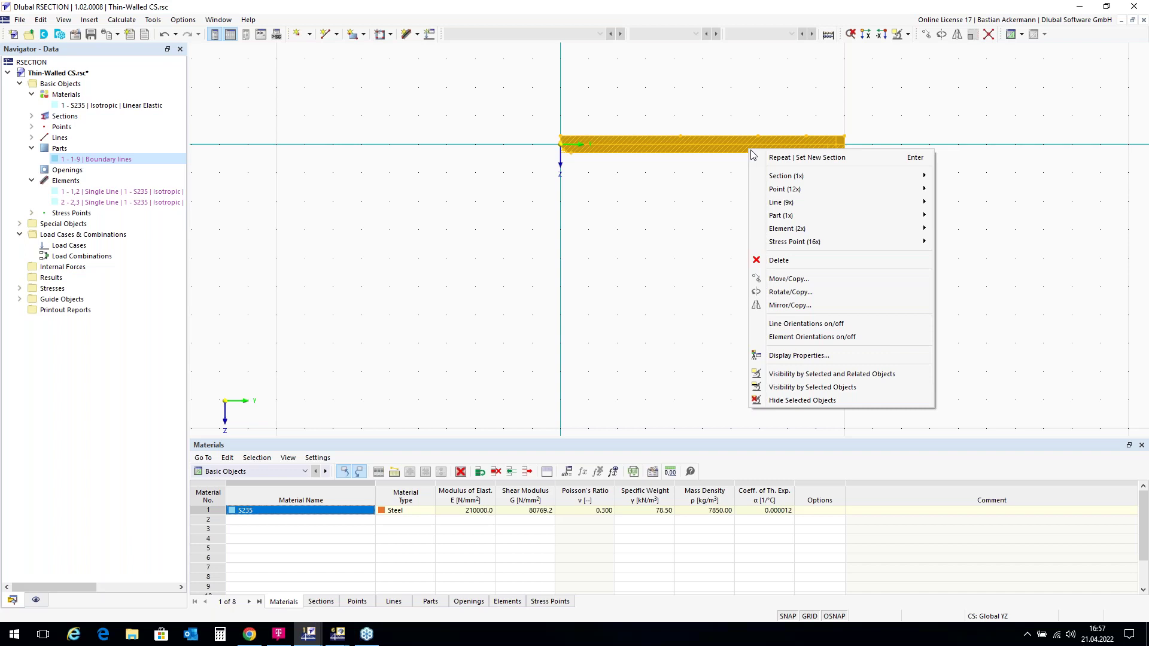
mouse_move(779, 183)
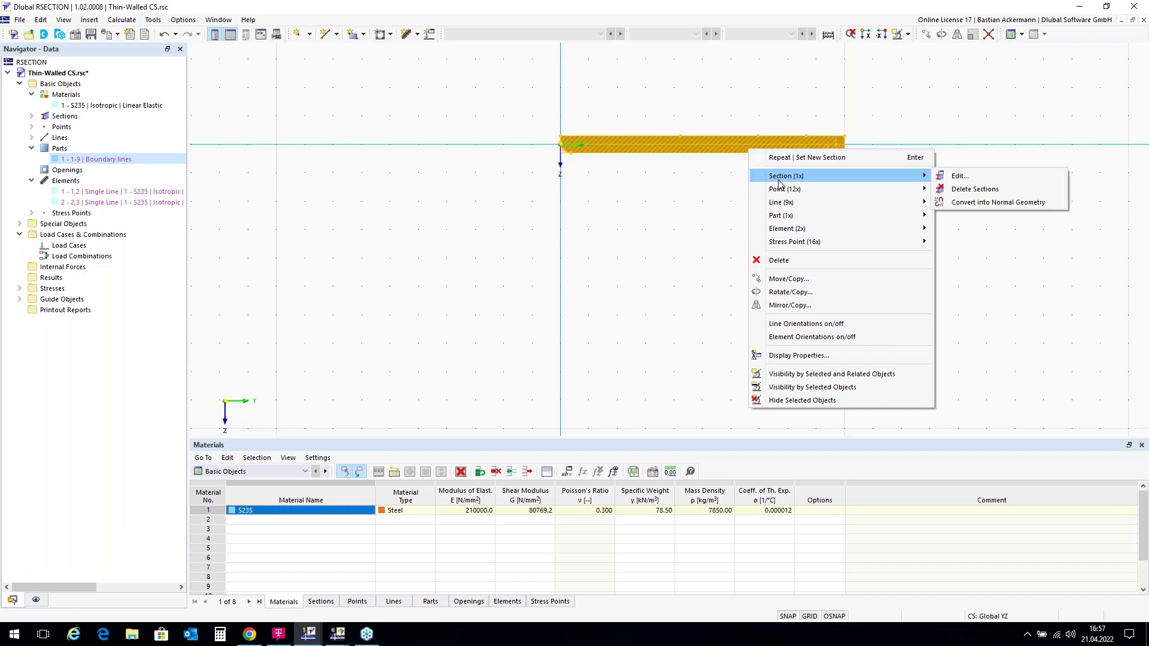
left_click(962, 204)
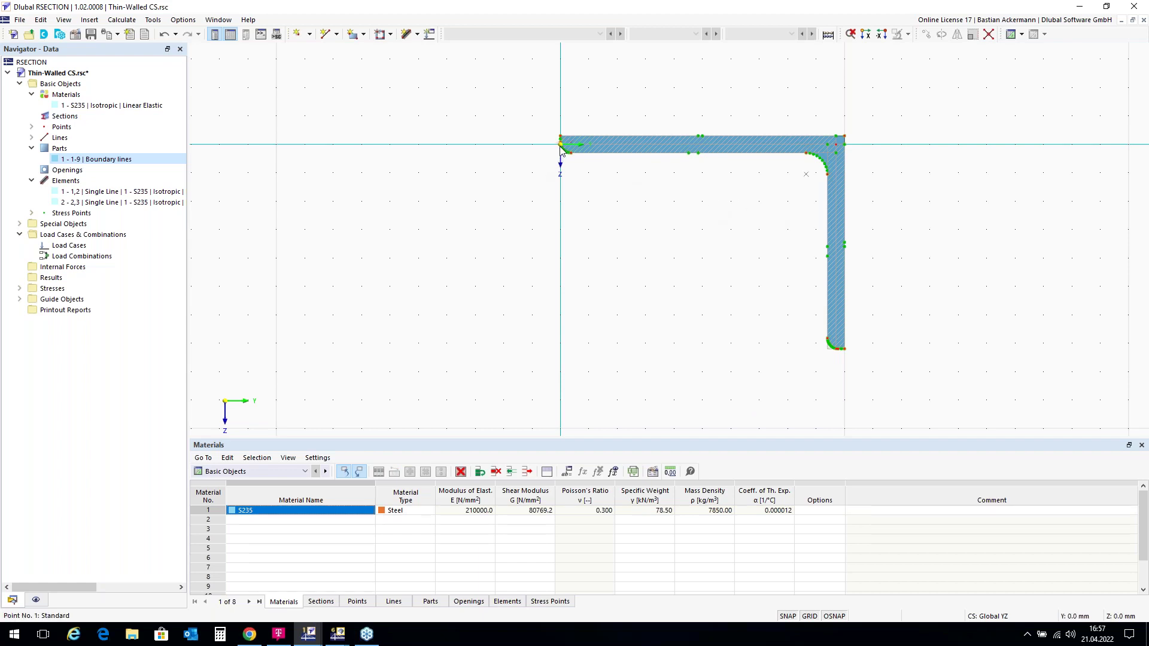
Check the automatic line and element connection option and the automatic element splitting option.
scroll(559, 153, "up", 2)
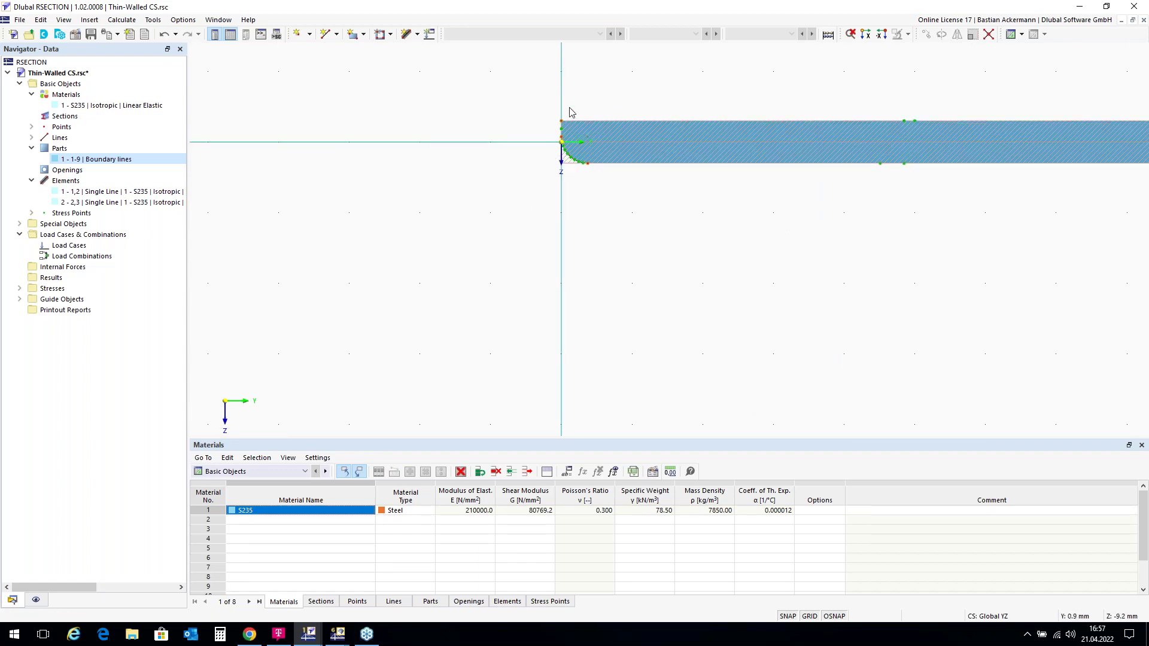
scroll(570, 108, "down", 1)
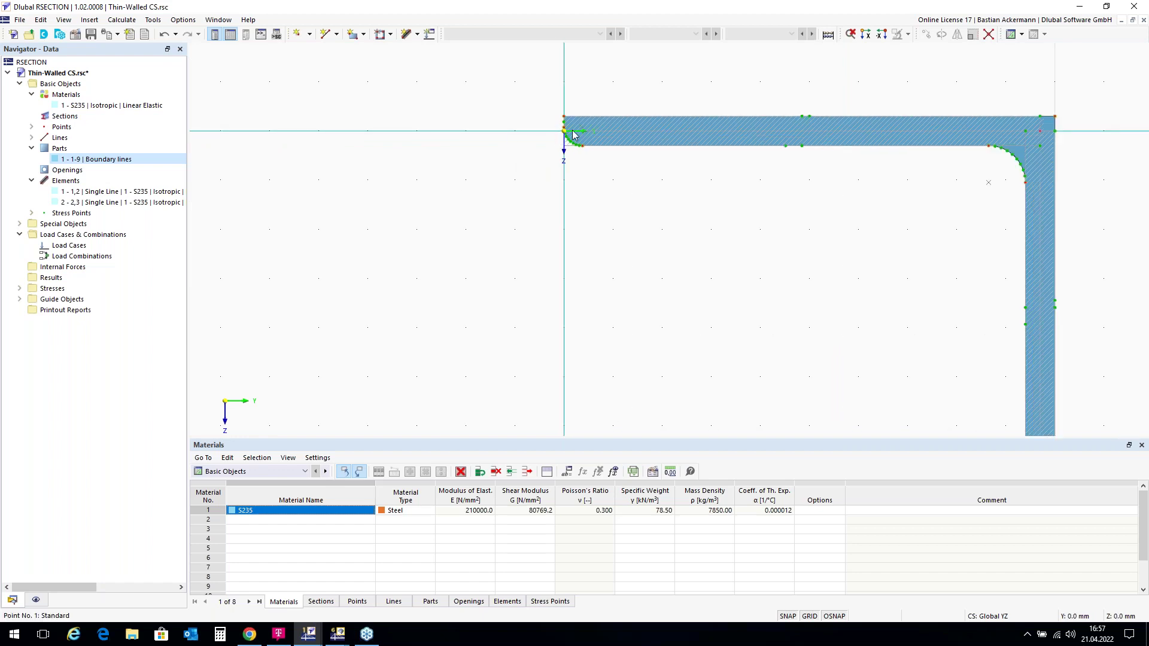
right_click(425, 176)
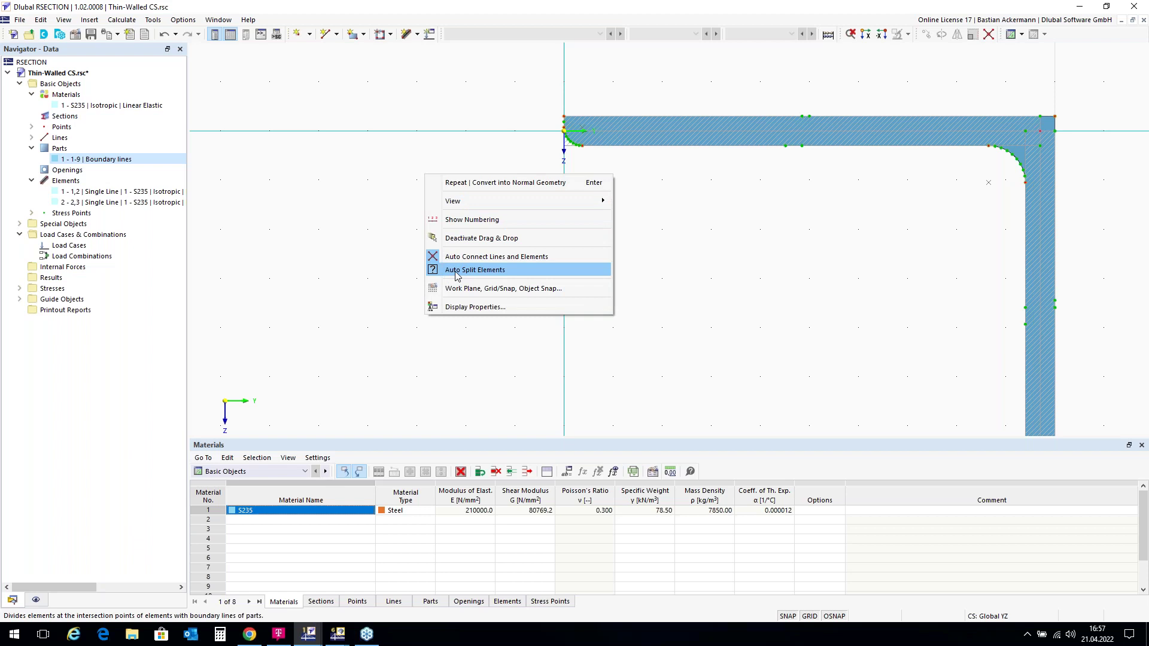
left_click(683, 246)
Delete point No. 6 where the horizontal leg's free end edge meets the toe rounding.
scroll(565, 128, "up", 5)
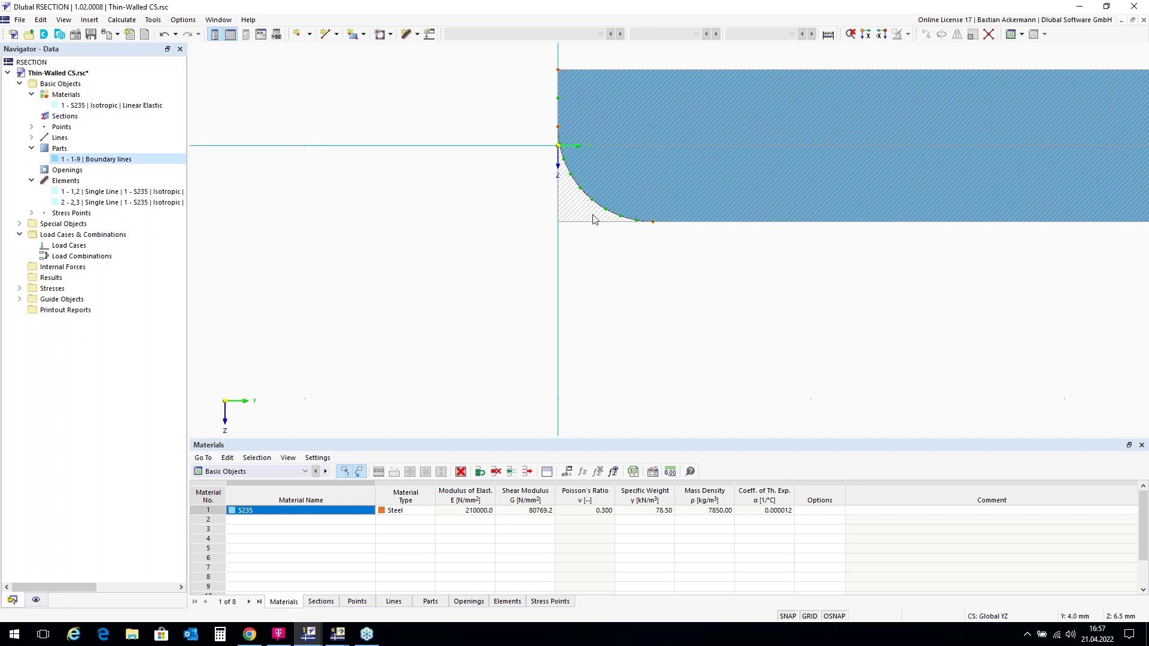
right_click(560, 130)
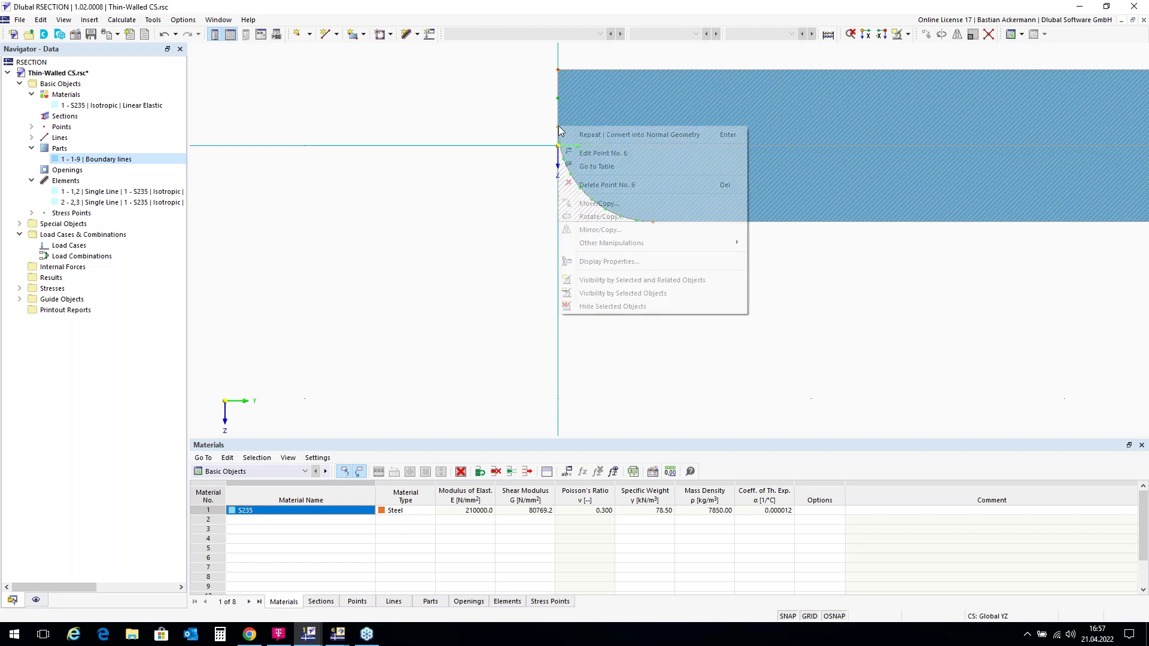
left_click(608, 186)
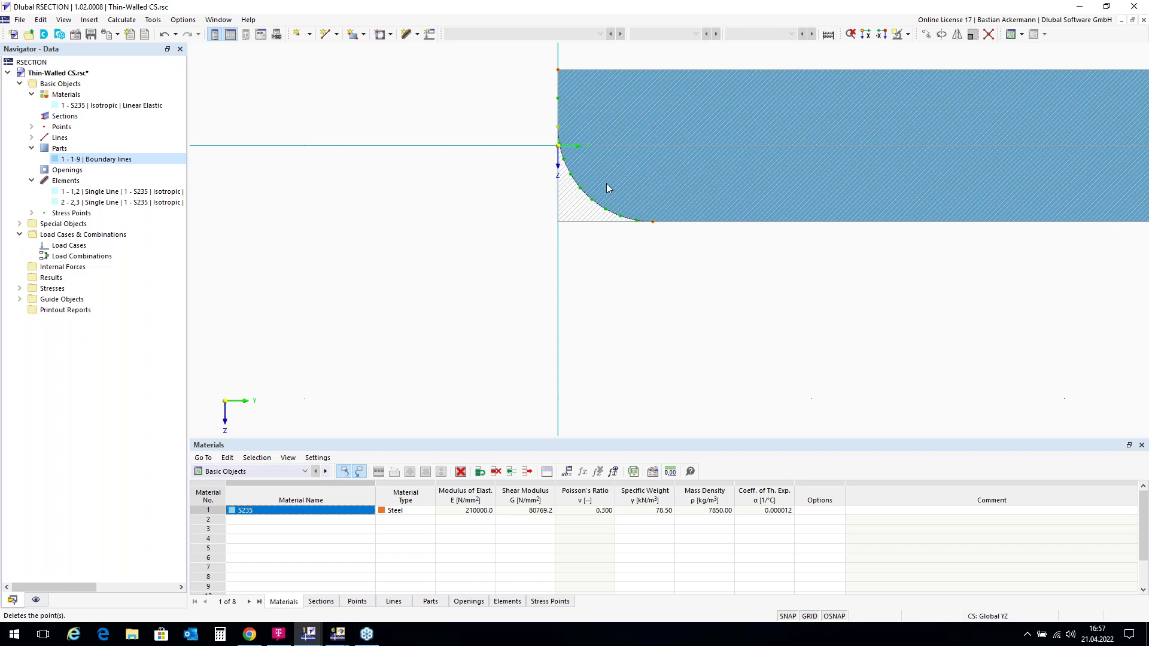
scroll(505, 107, "down", 2)
scroll(501, 179, "down", 4)
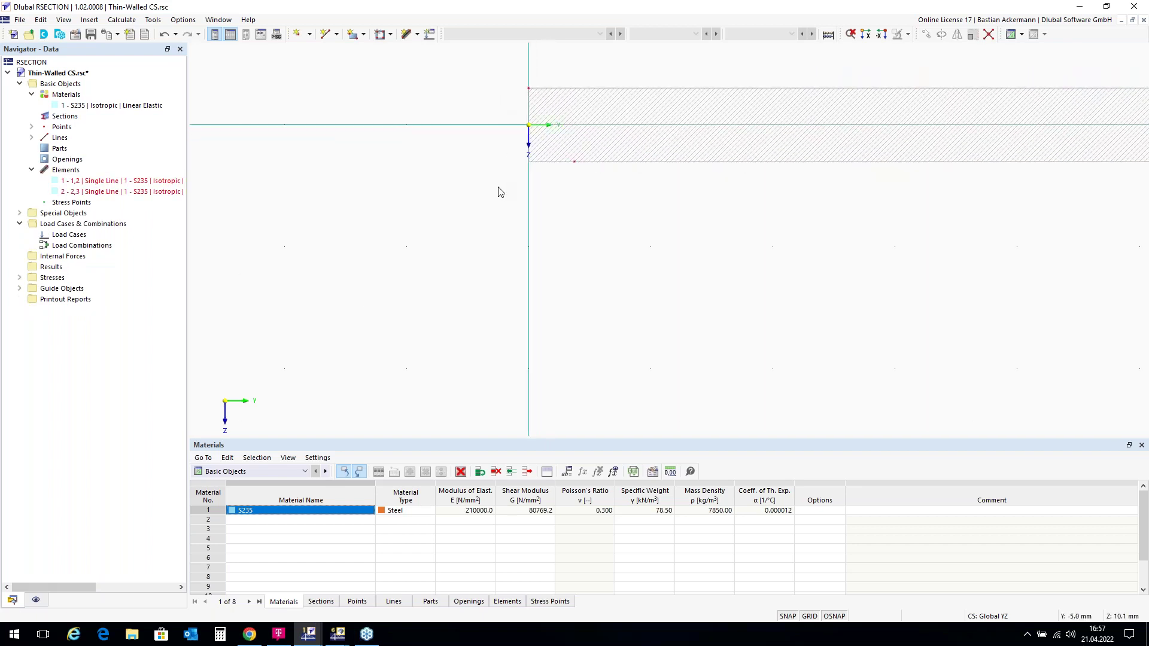
scroll(472, 108, "up", 1)
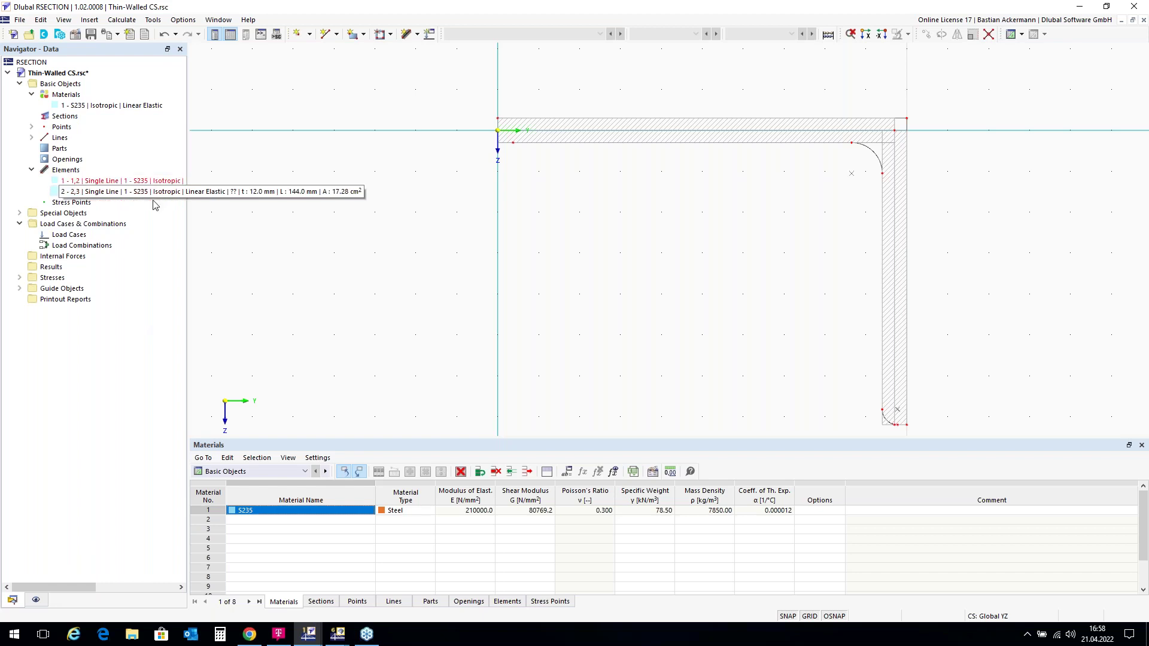
Hide the elements in the model display, leaving the remaining points and boundary lines shown.
left_click(36, 600)
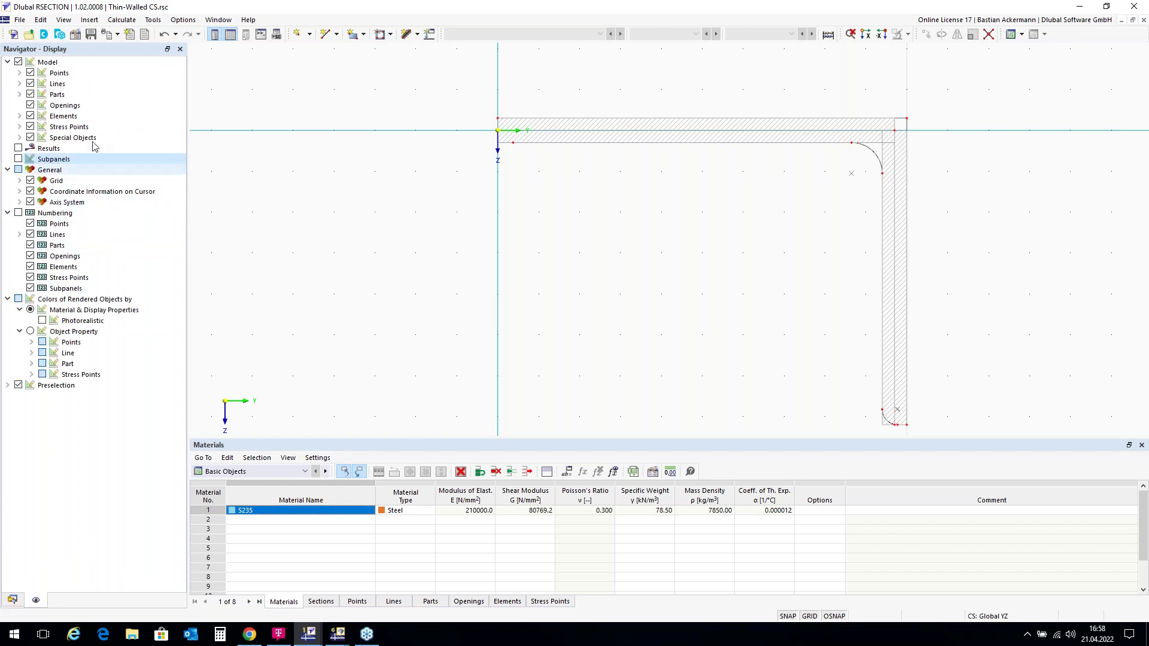
left_click(31, 116)
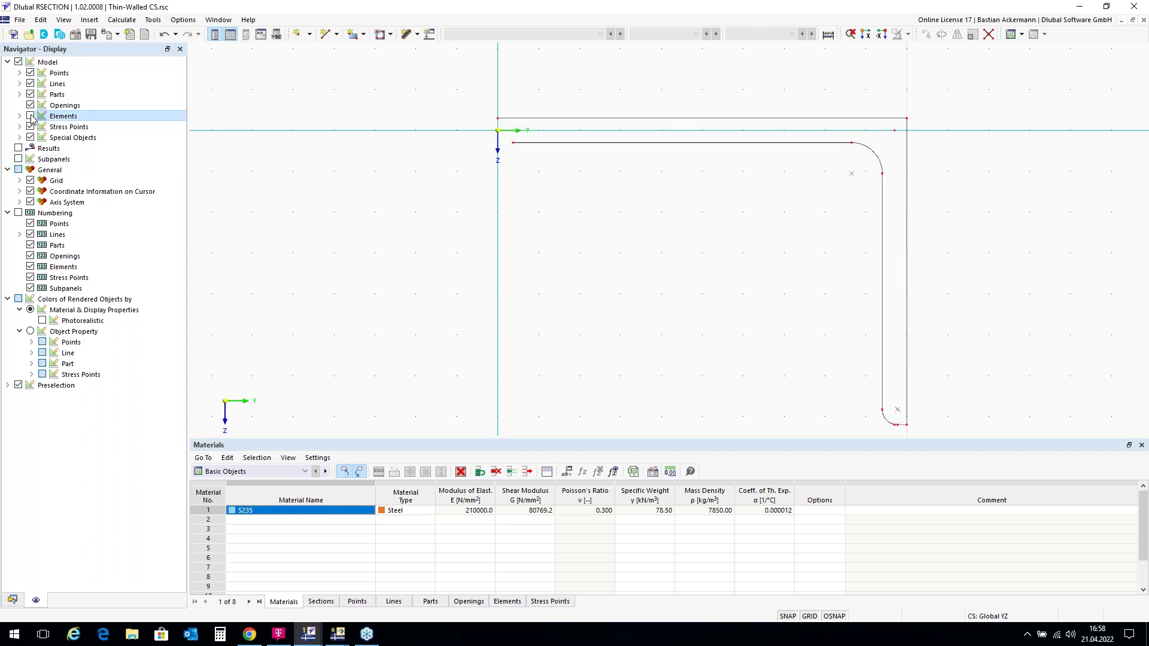
scroll(508, 142, "up", 5)
scroll(509, 142, "down", 4)
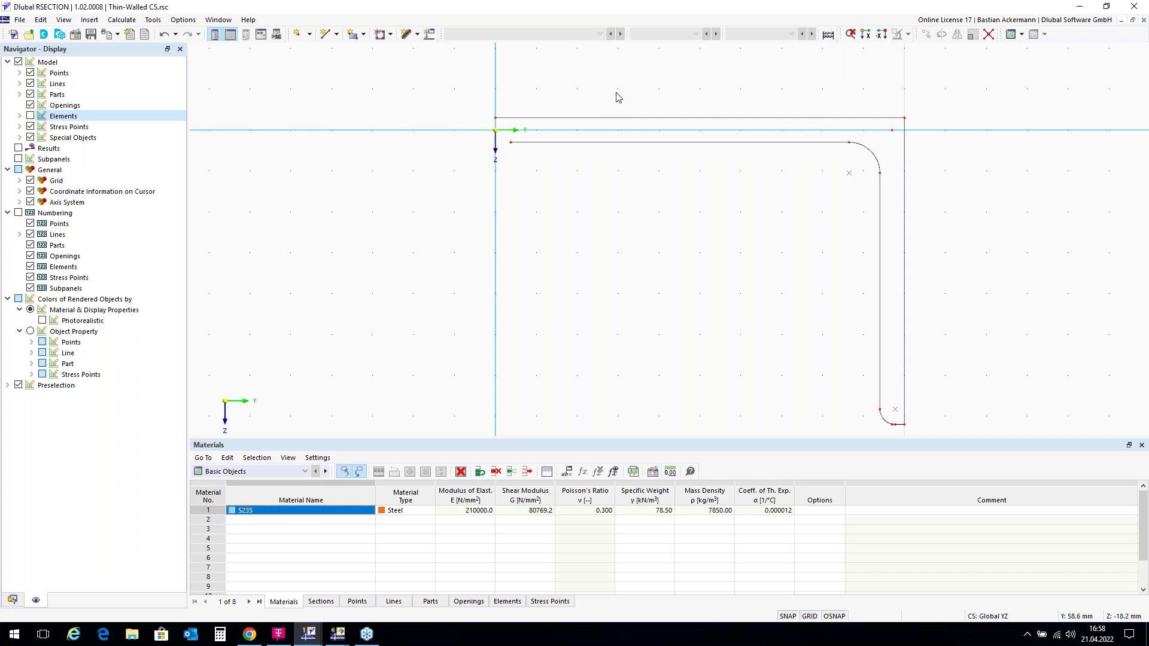
scroll(1011, 246, "down", 1)
scroll(393, 131, "up", 1)
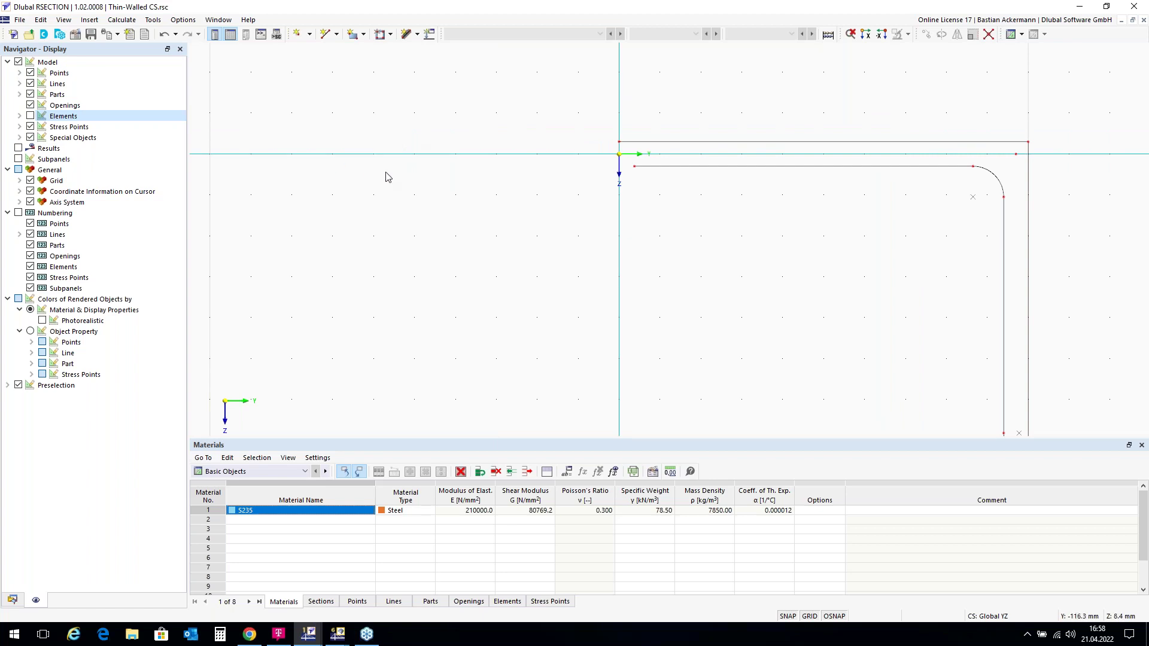
scroll(611, 162, "up", 3)
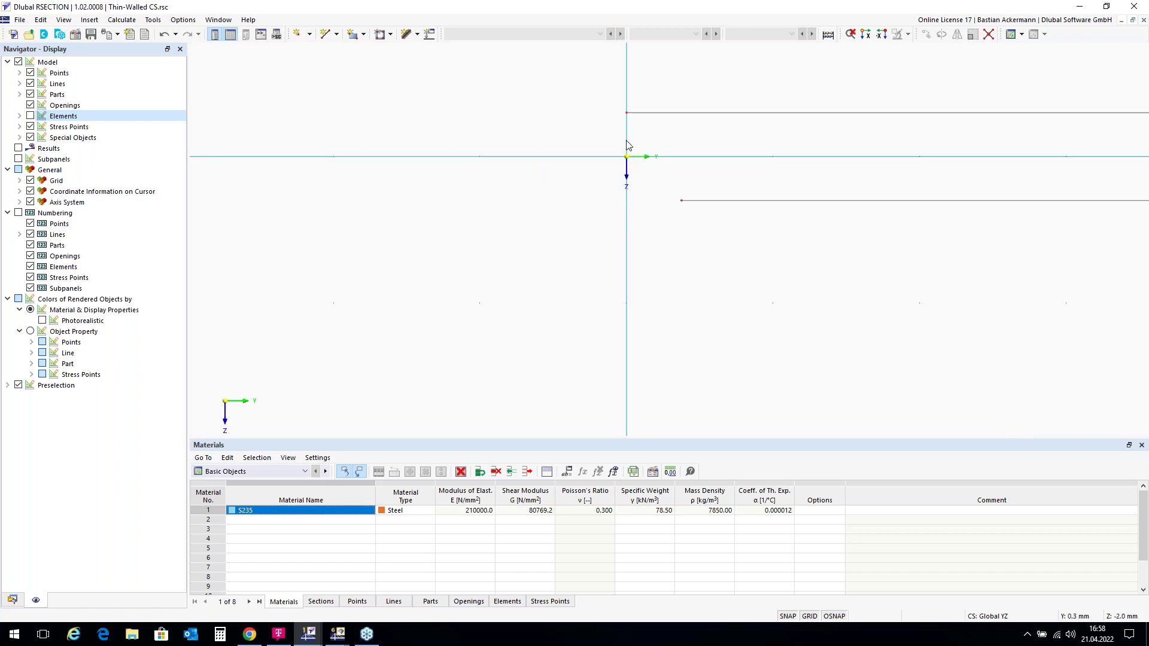
scroll(639, 174, "down", 3)
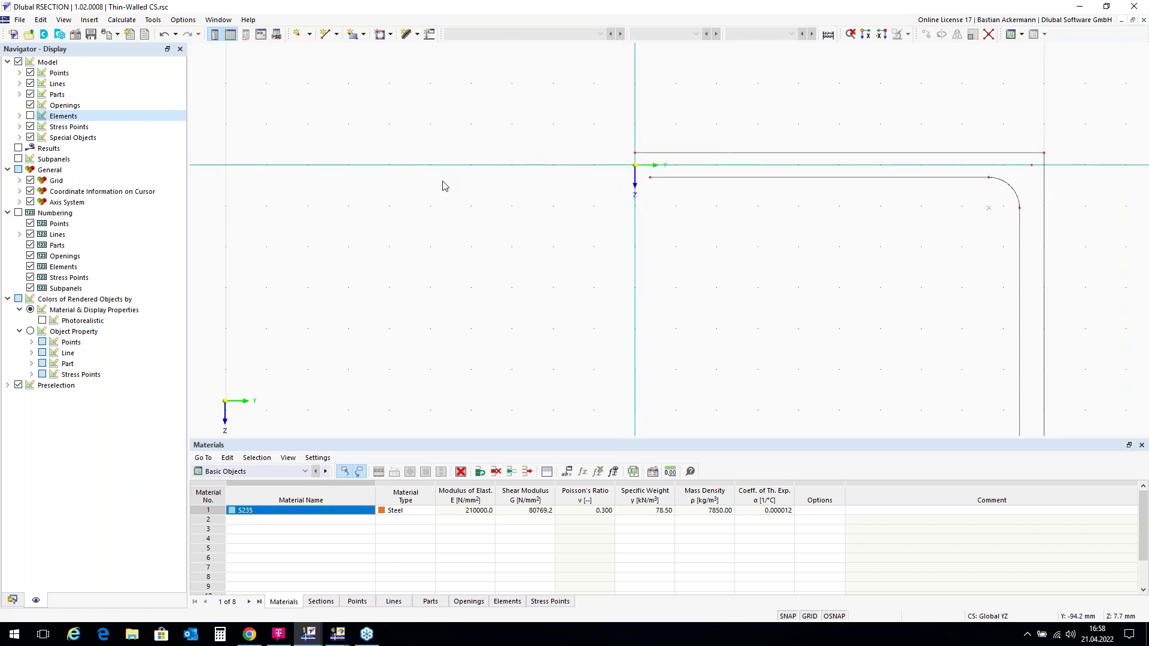
left_click(13, 600)
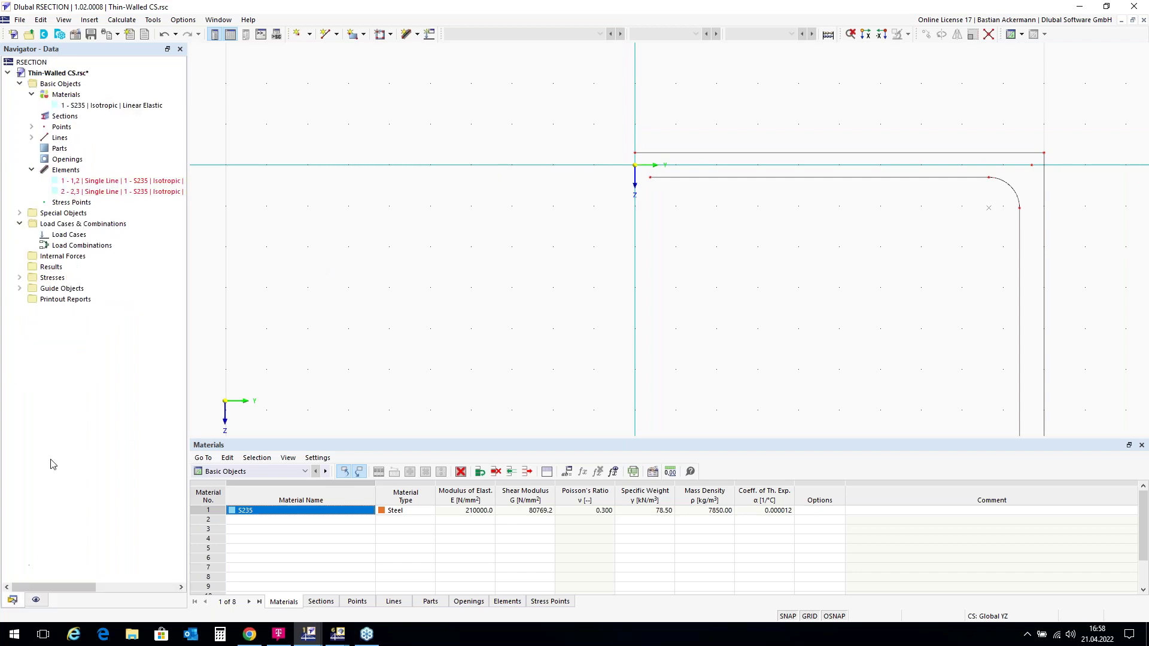
right_click(87, 171)
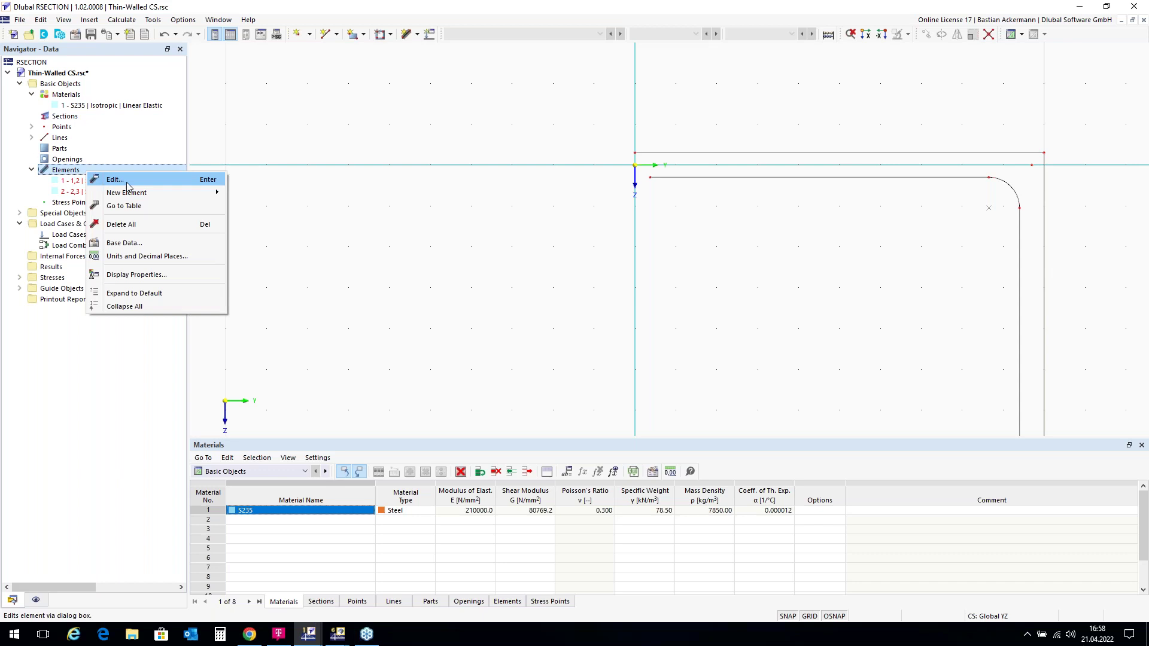
mouse_move(128, 193)
left_click(393, 116)
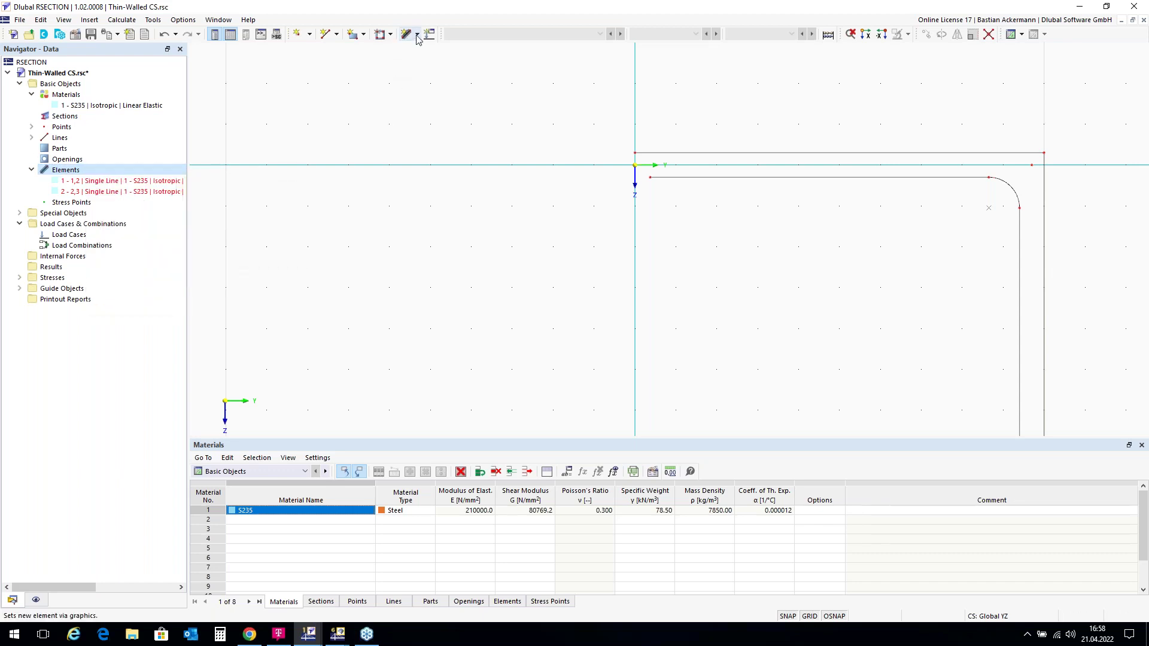
Add a horizontal single-line element 200 mm long and 12 mm thick with reversed orientation, starting at the origin and extending away from the angle.
left_click(417, 35)
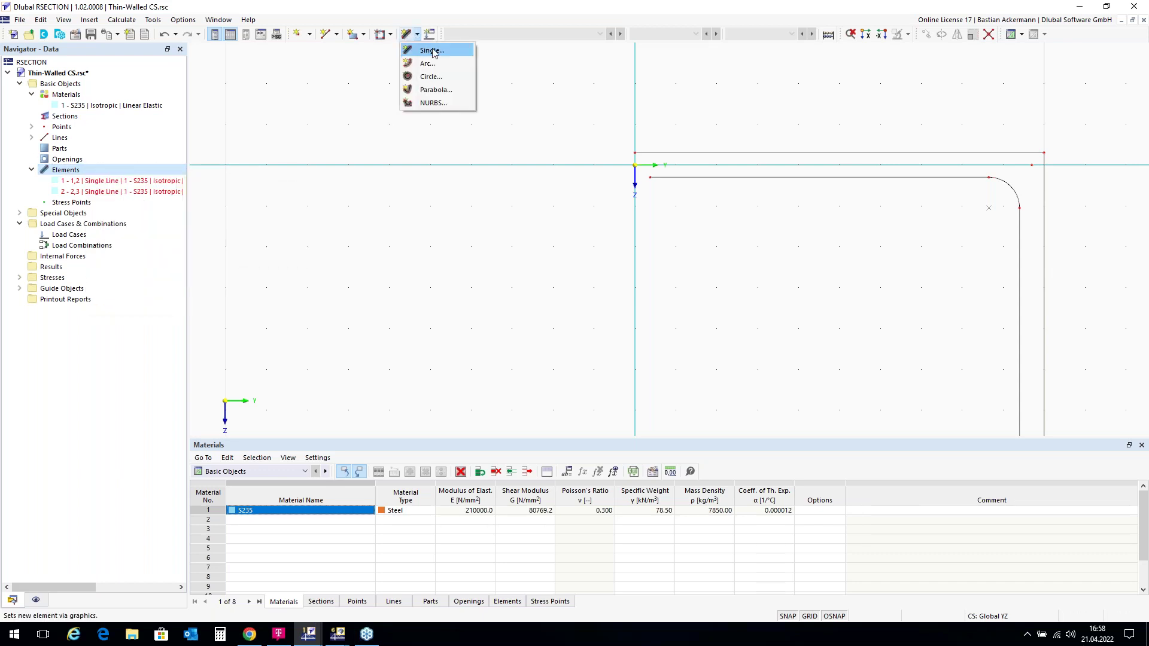
left_click(432, 51)
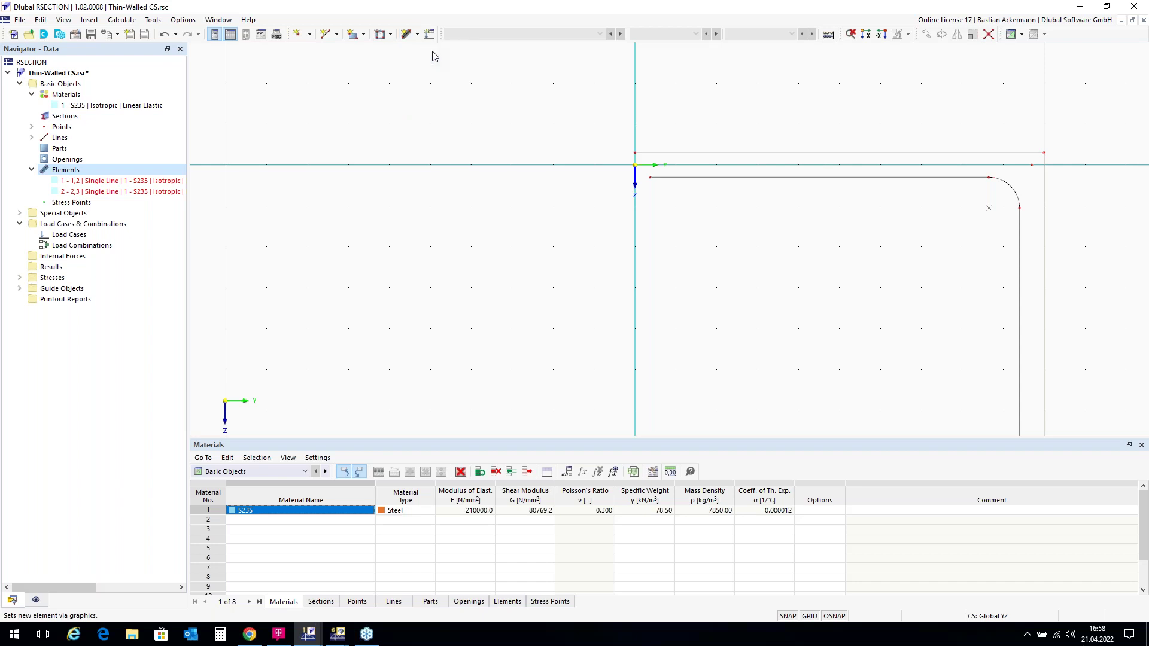
left_click_drag(223, 68, 388, 79)
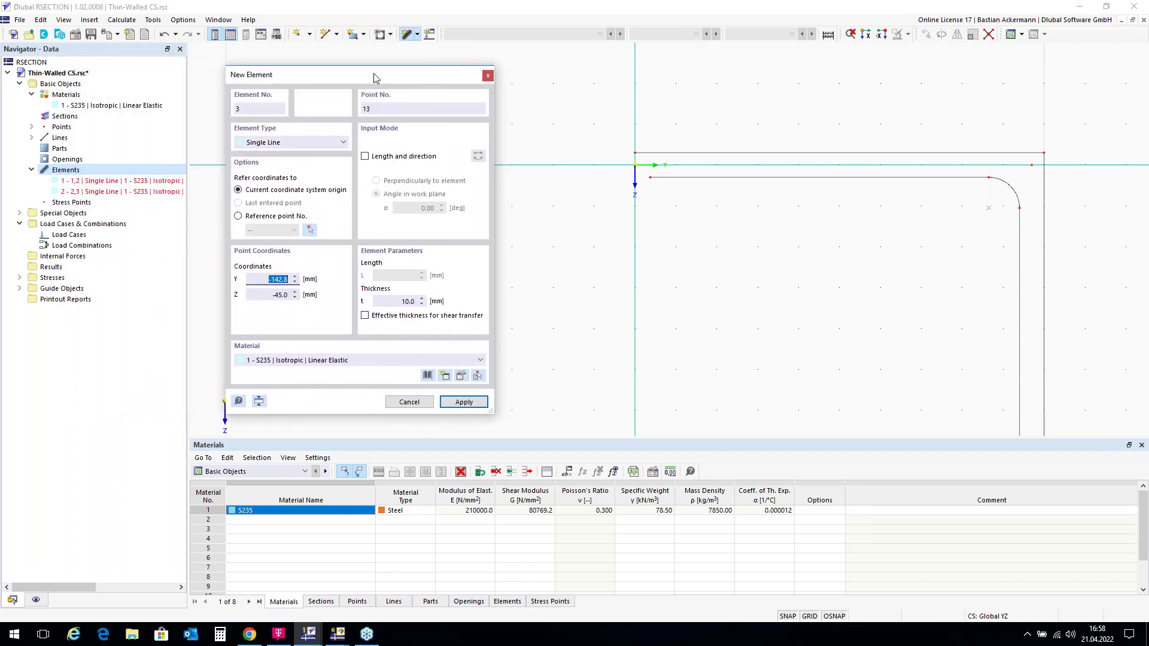
left_click(364, 157)
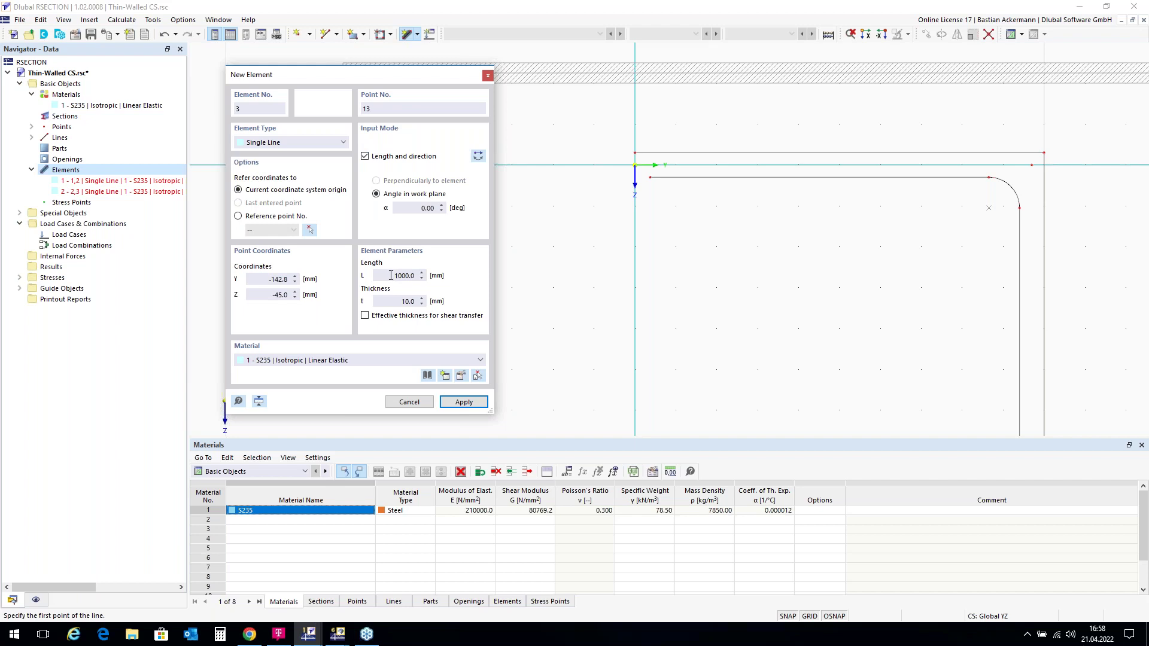
left_click_drag(391, 275, 434, 278)
type("200")
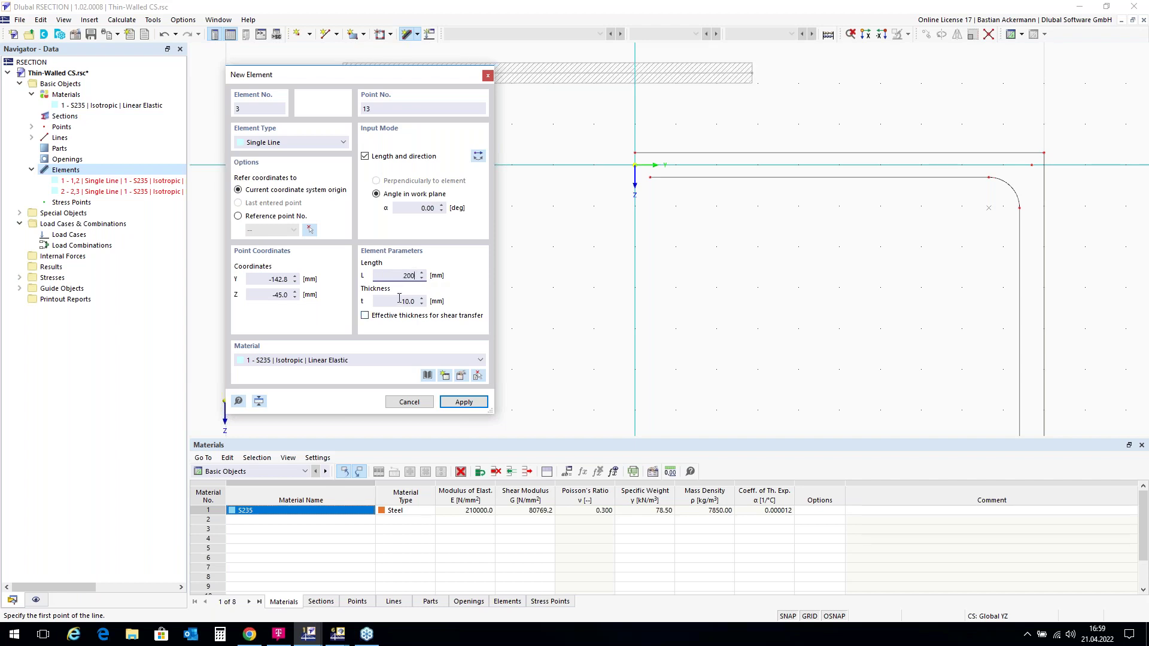
key("Tab")
type("12")
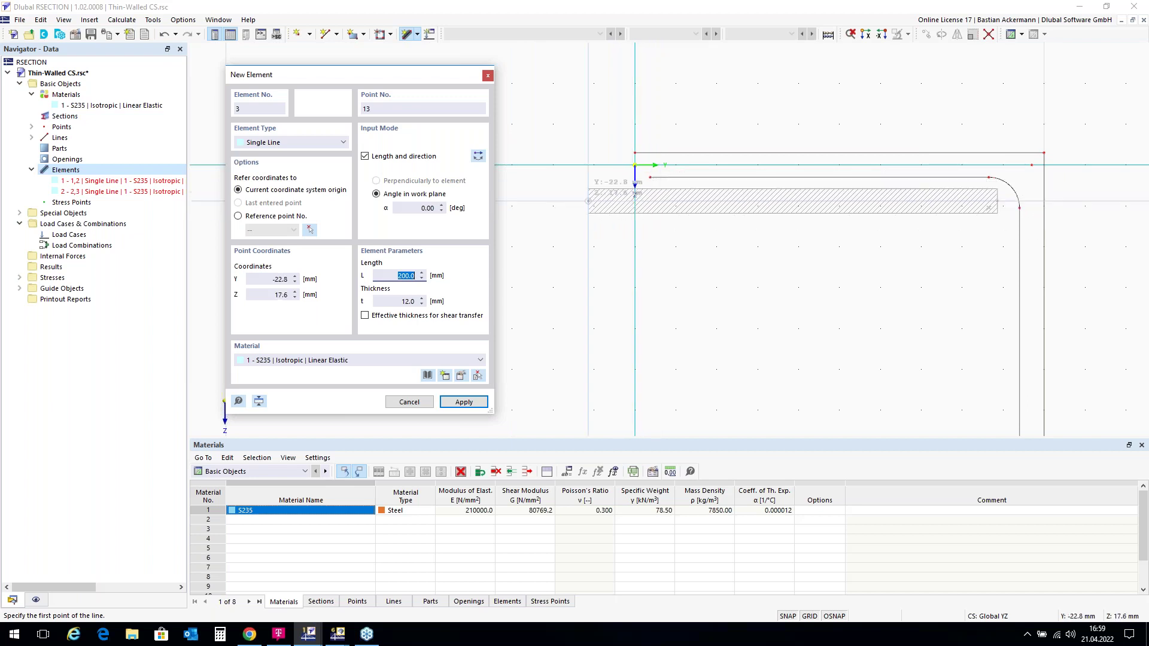
left_click(478, 156)
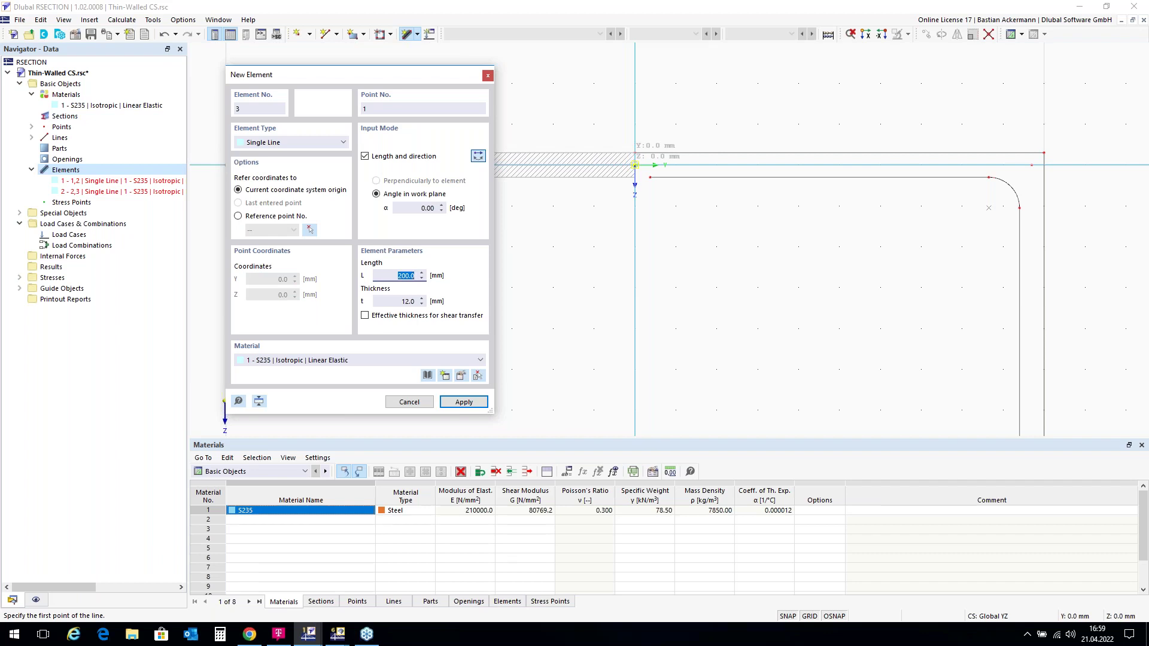
left_click(635, 165)
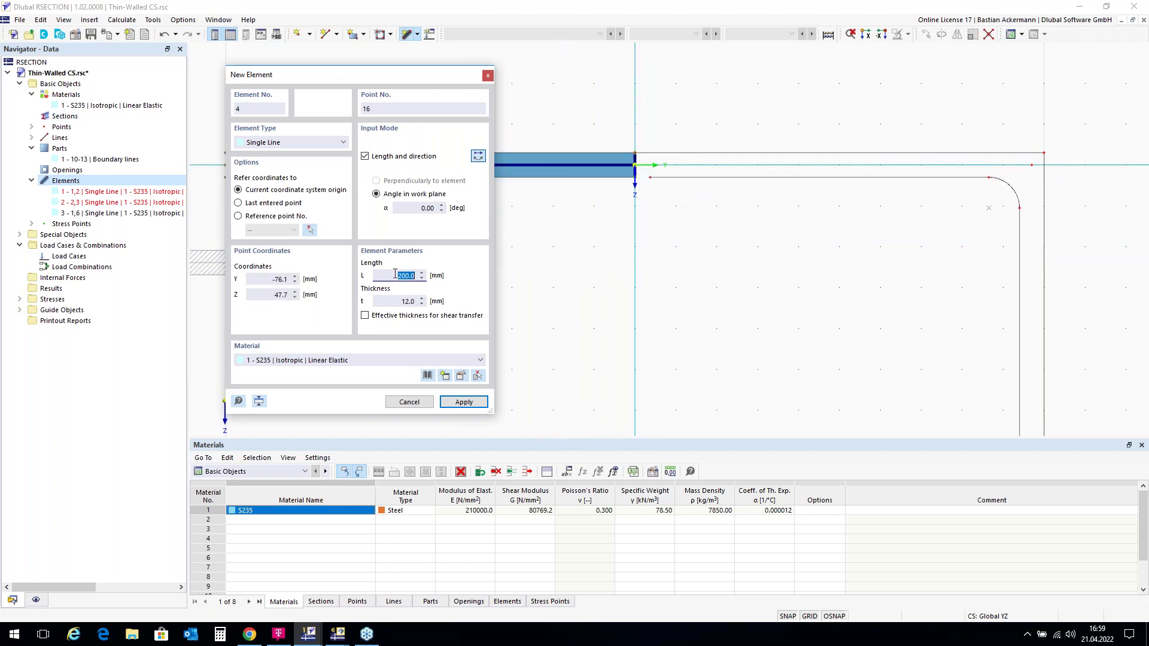
Add a vertical single-line element 400 mm long and 10 mm thick at a 90° angle, running downward from the origin.
type("400")
key("Tab")
type("10")
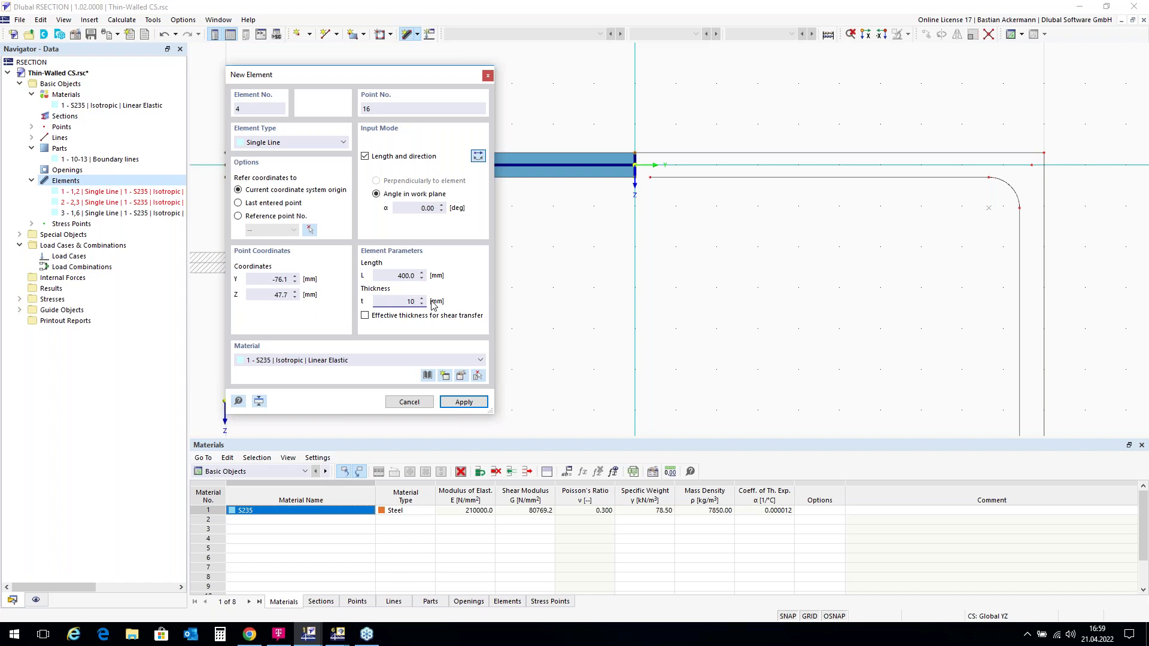
left_click(420, 208)
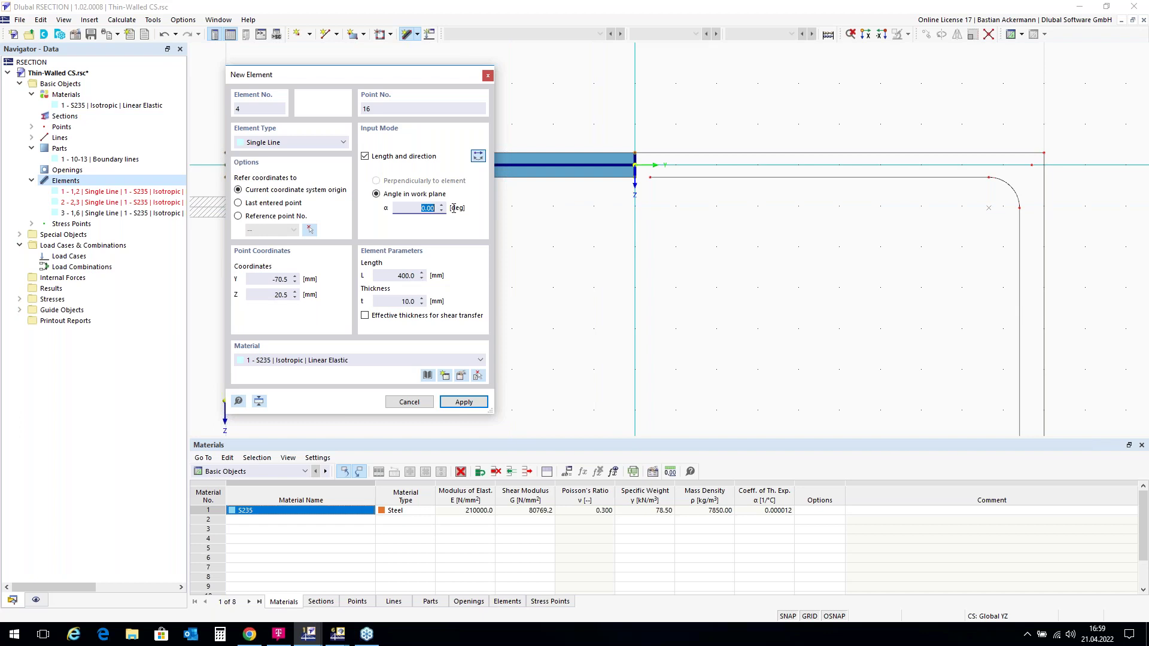
type("90")
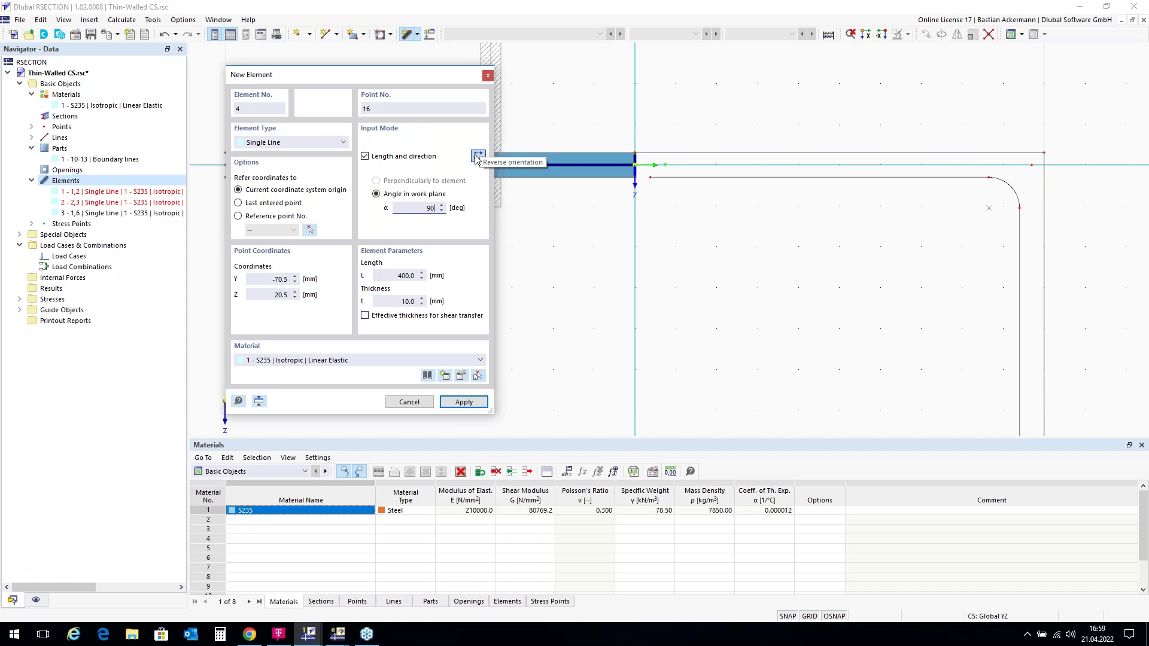
key("Tab")
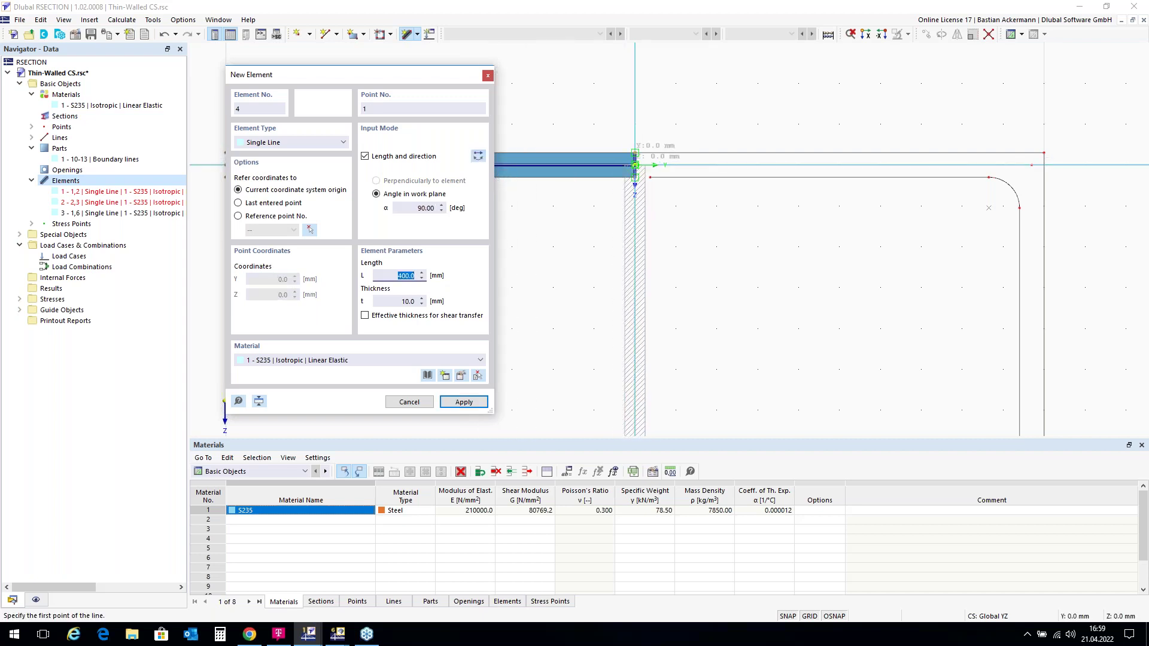
scroll(635, 165, "up", 3)
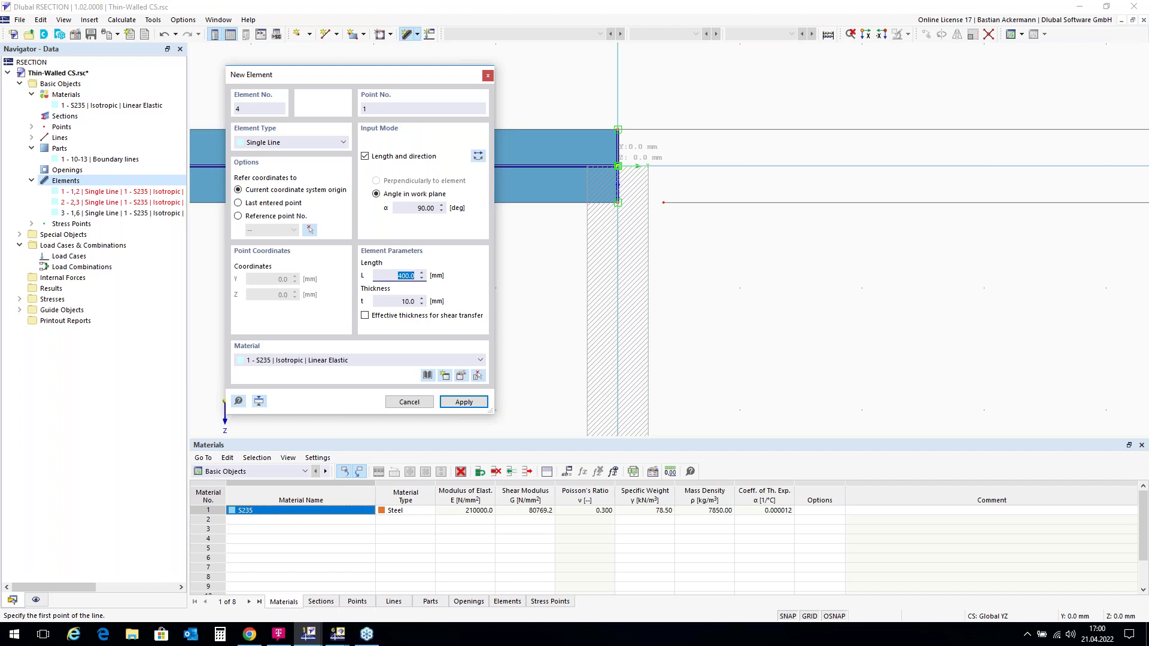
key("Return")
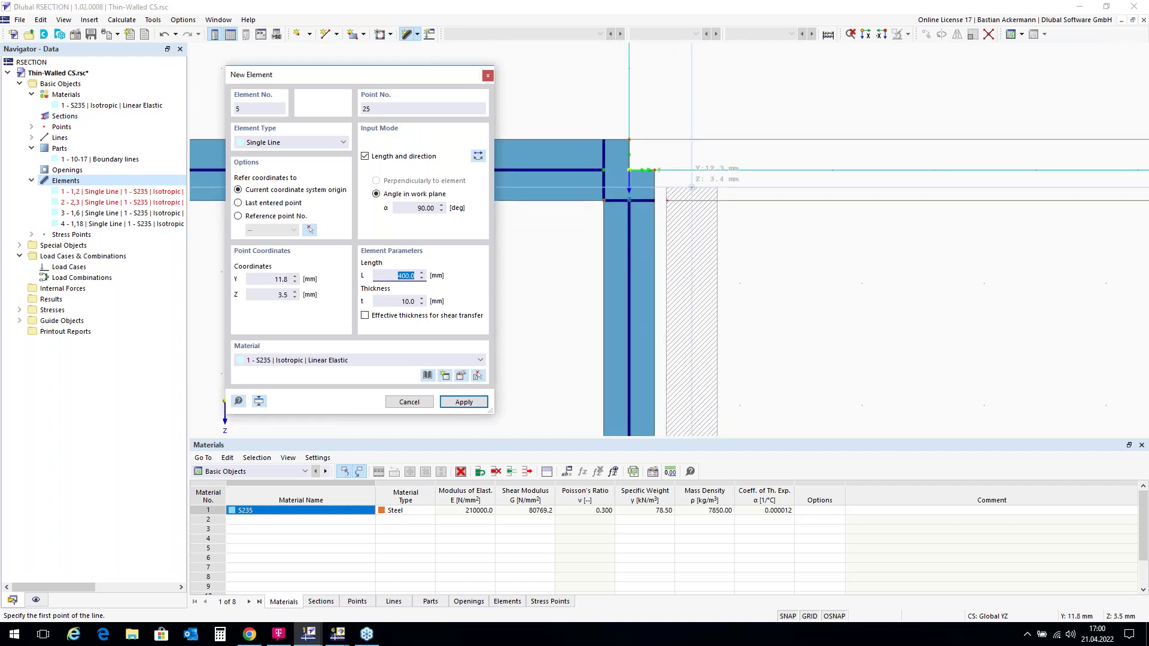
scroll(692, 187, "down", 1)
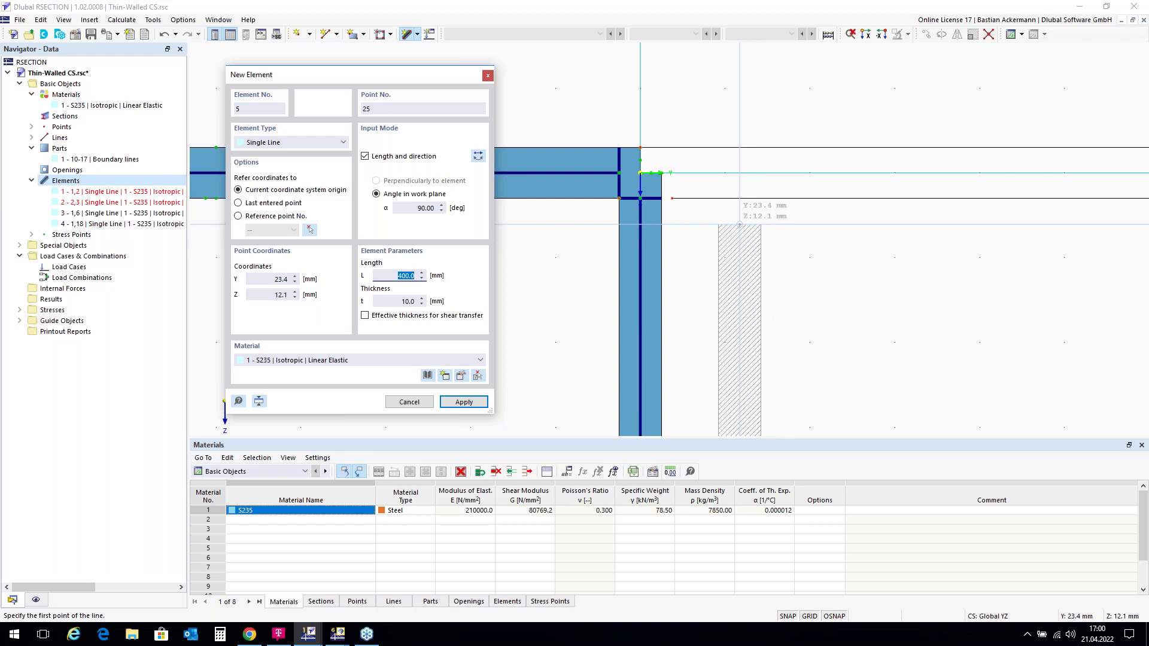
key("Escape")
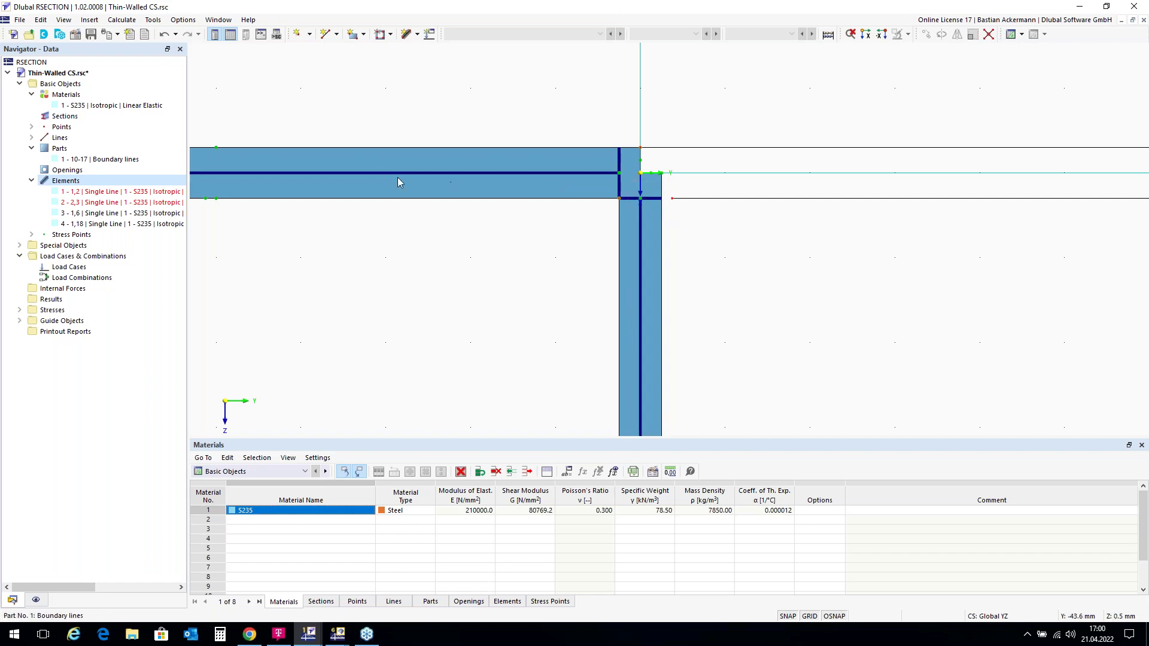
Hide the subpanels and set up an angled corner of type Edge and Angle with L1 of 6*sqrt(2) mm and α of 45°.
left_click(37, 600)
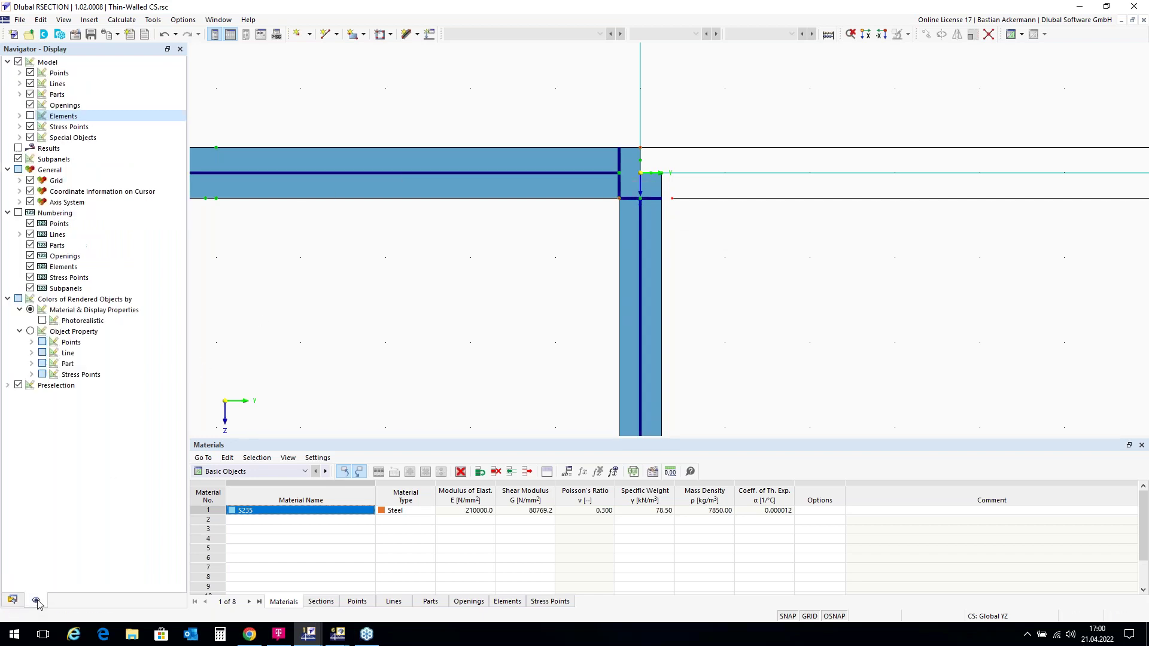
left_click(19, 159)
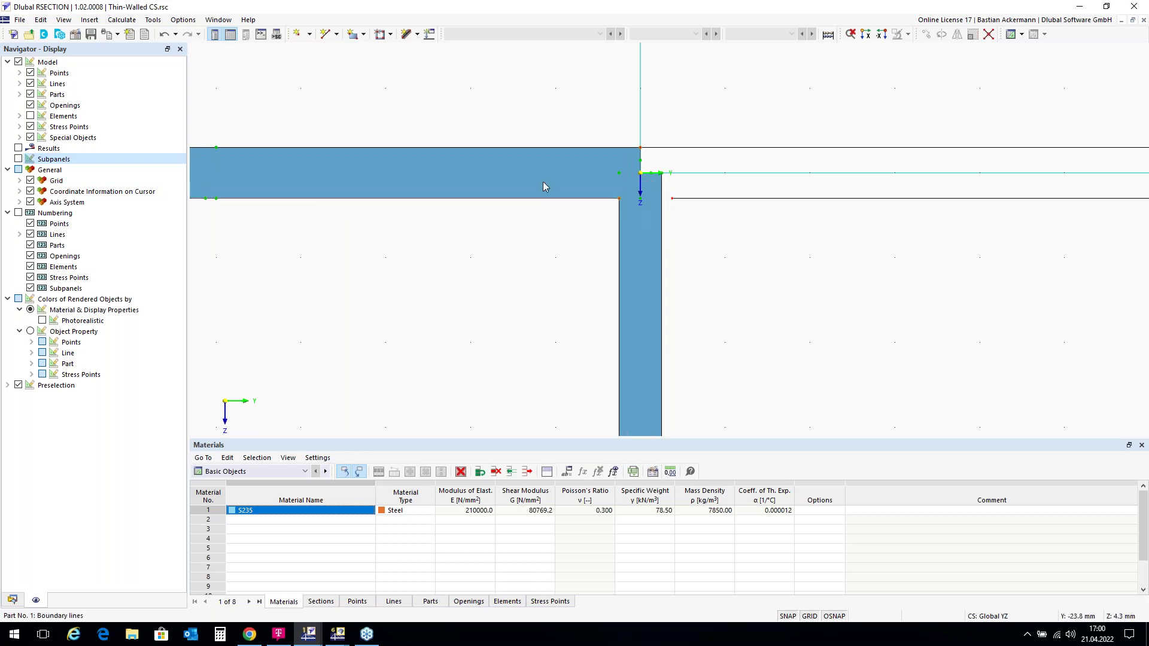
left_click(153, 19)
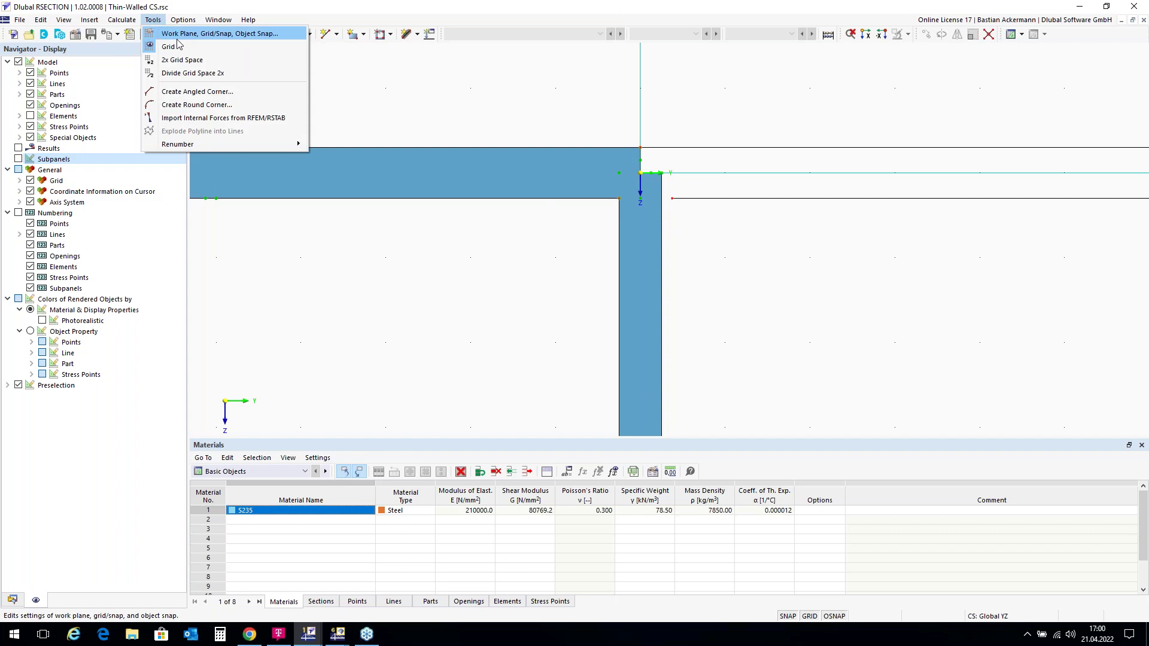
left_click(255, 97)
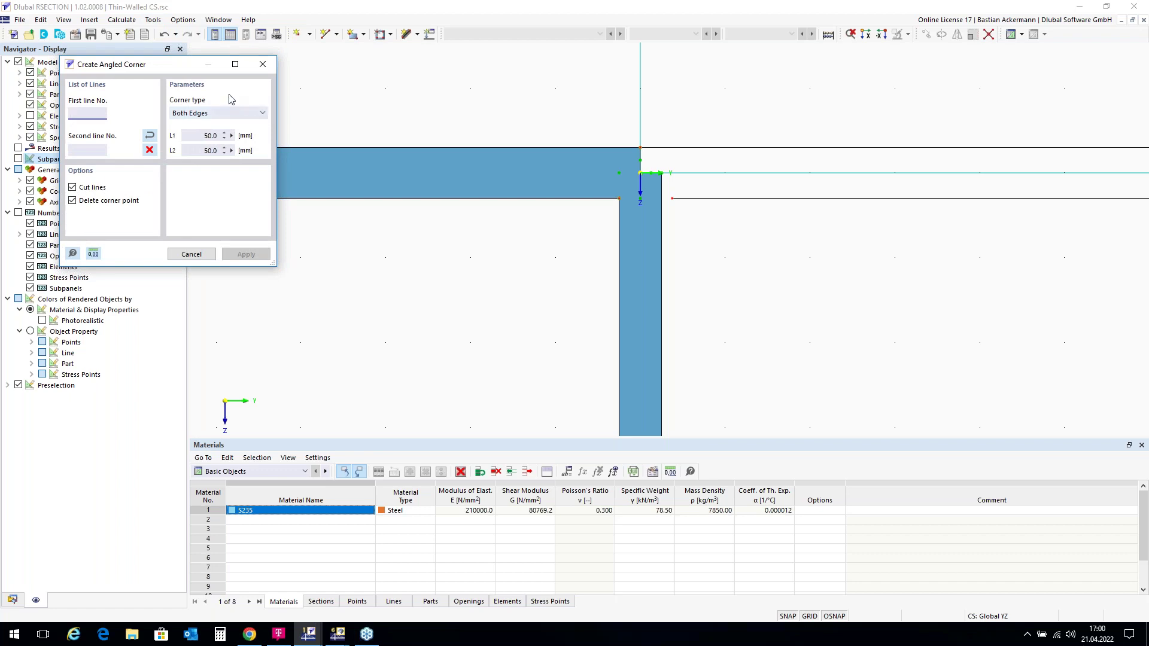
left_click(262, 115)
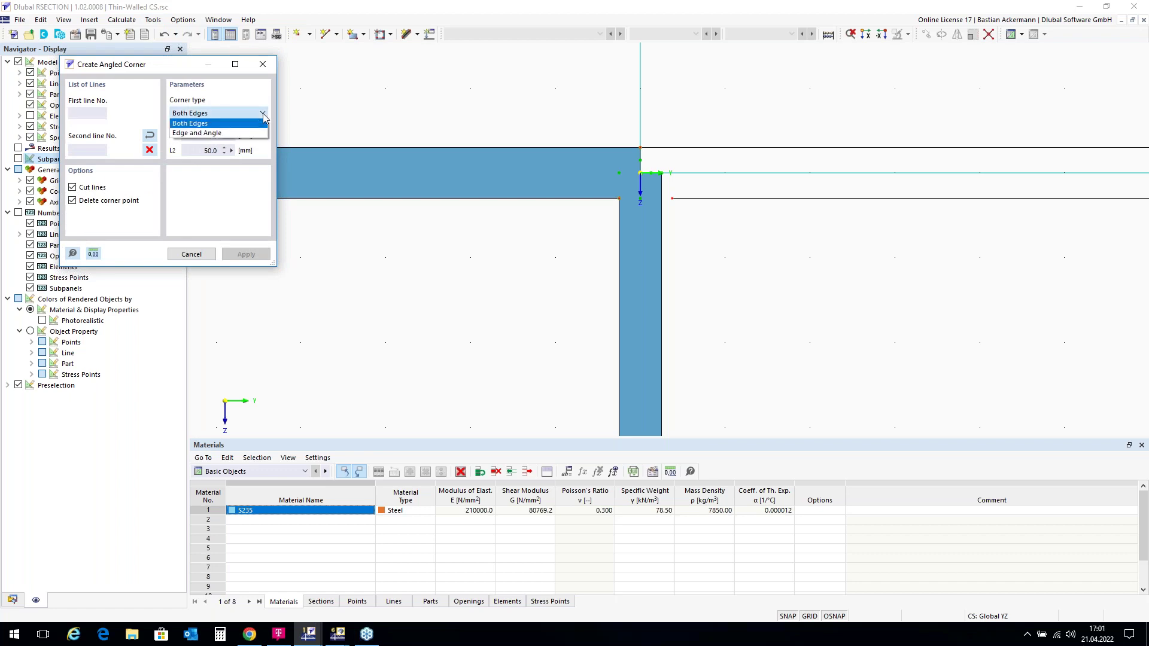
left_click(242, 134)
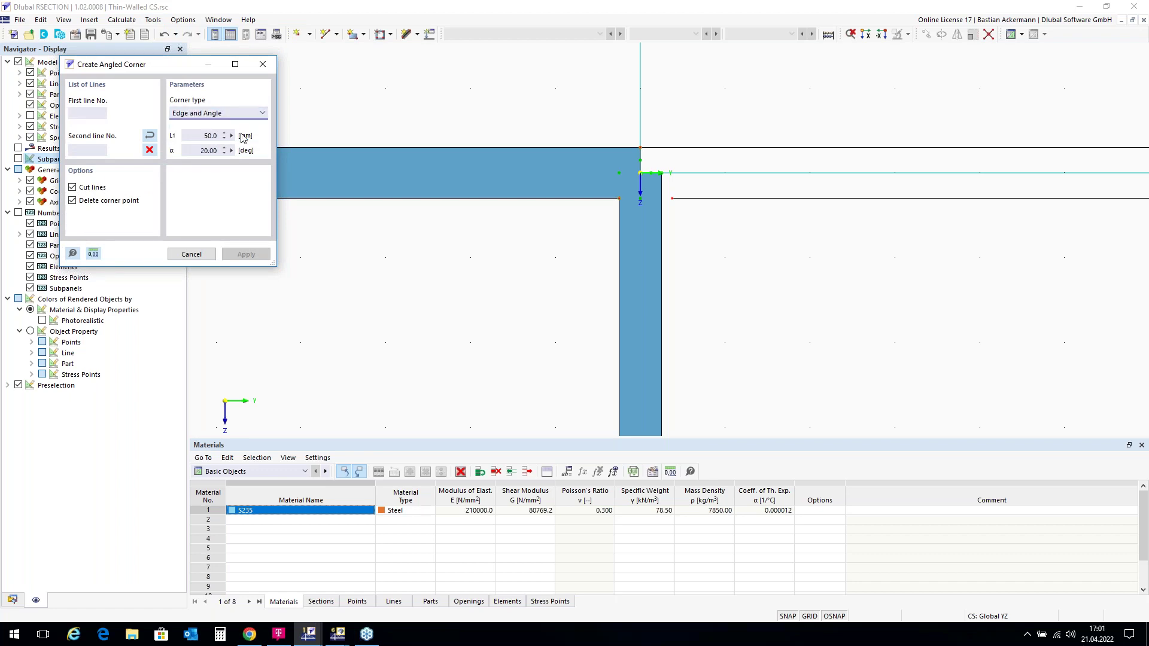
left_click(202, 135)
type("6*sqrt(2)")
key("Tab")
type("45")
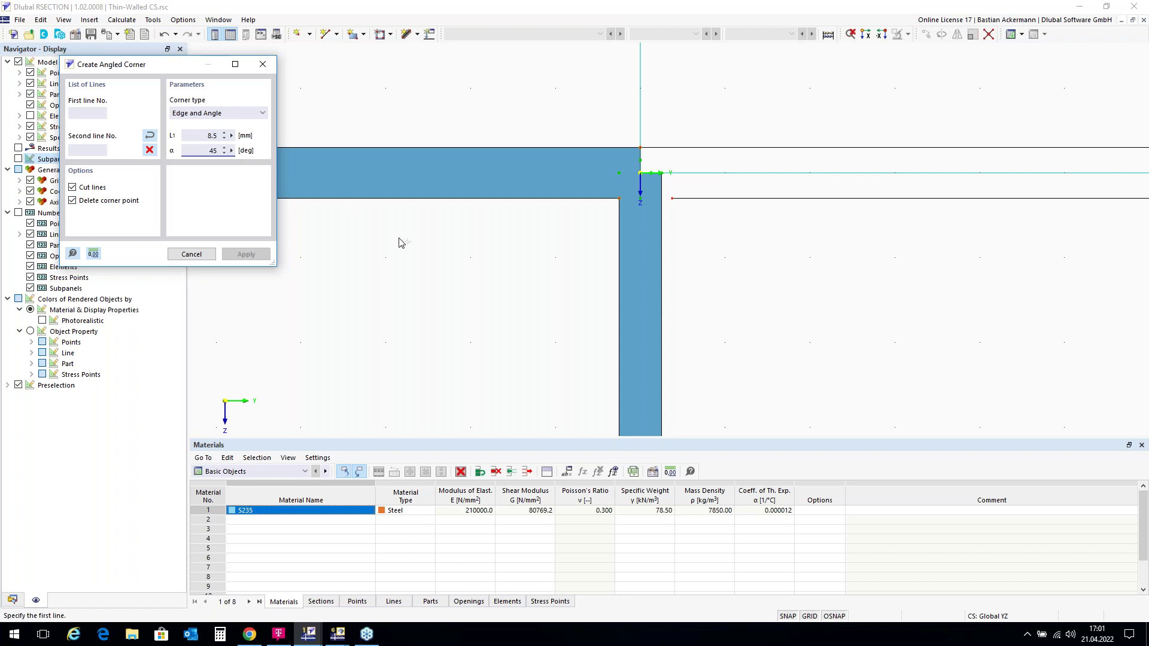
Create the angled corners on both sides of the vertical web where its edges meet the flanges' lower edges.
left_click(529, 197)
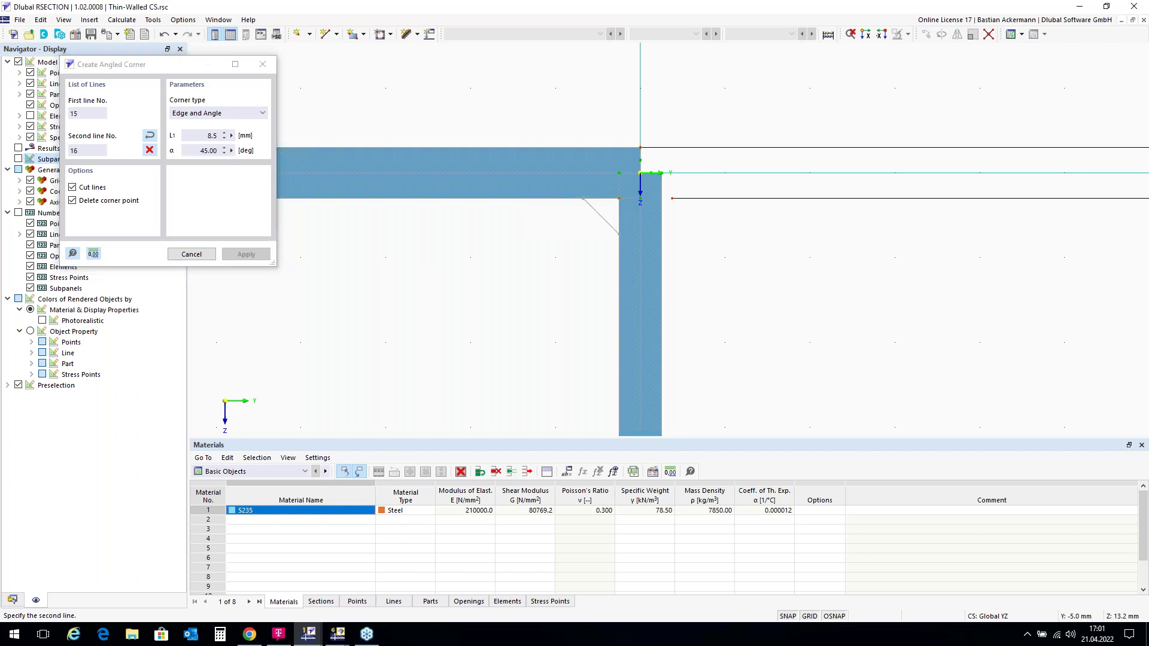
left_click(619, 238)
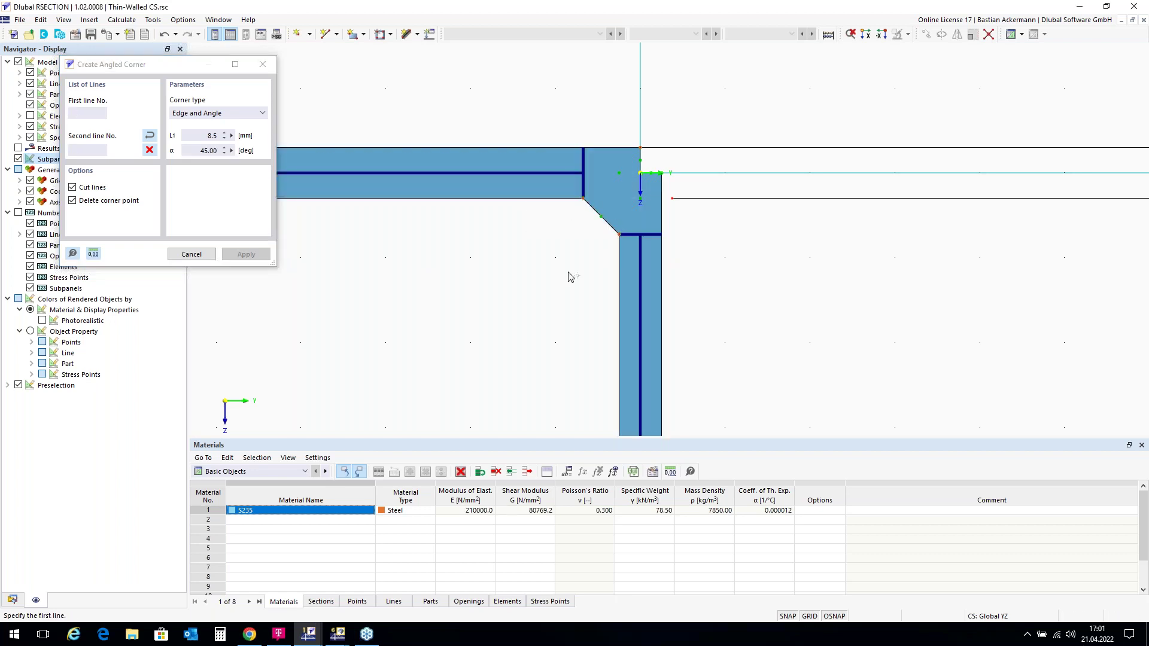
left_click(662, 255)
left_click(717, 199)
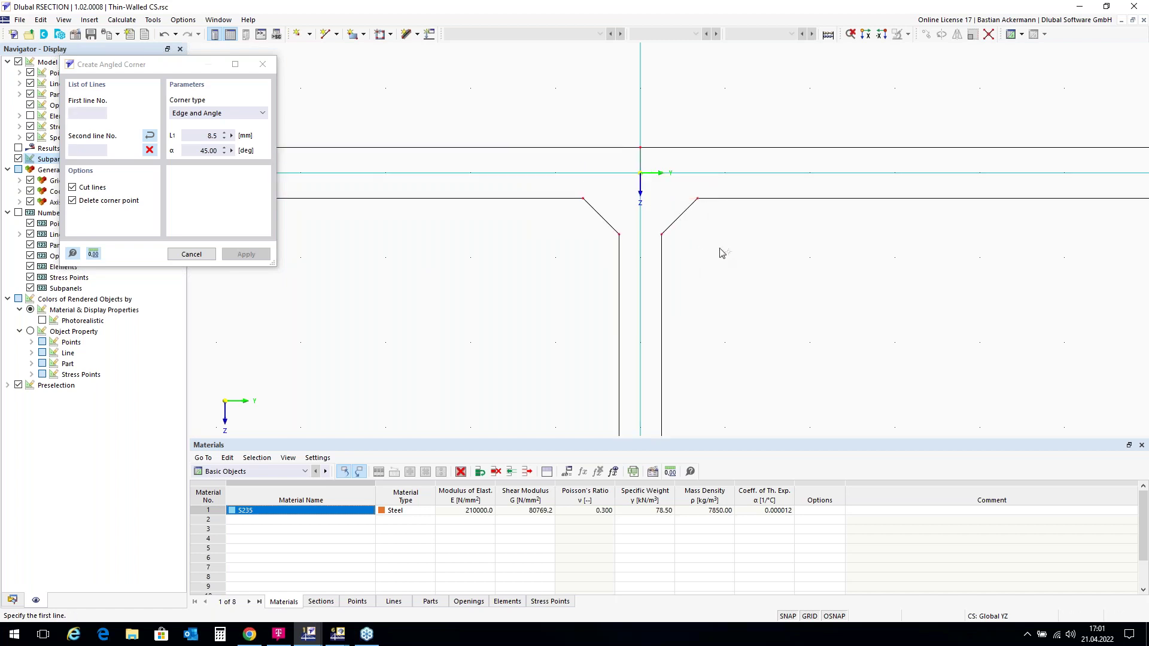
scroll(567, 108, "down", 2)
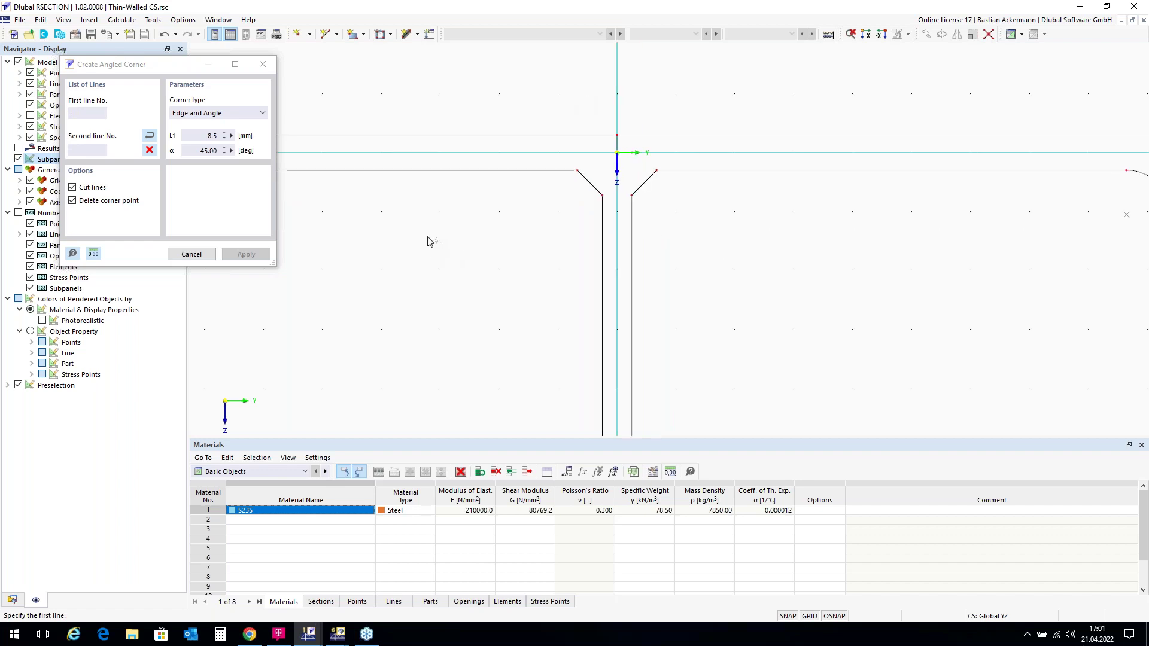
key("Escape")
Examine the outline of the whole cross-section, including the angled web corners, both flanges and the web's lower end.
scroll(527, 190, "down", 2)
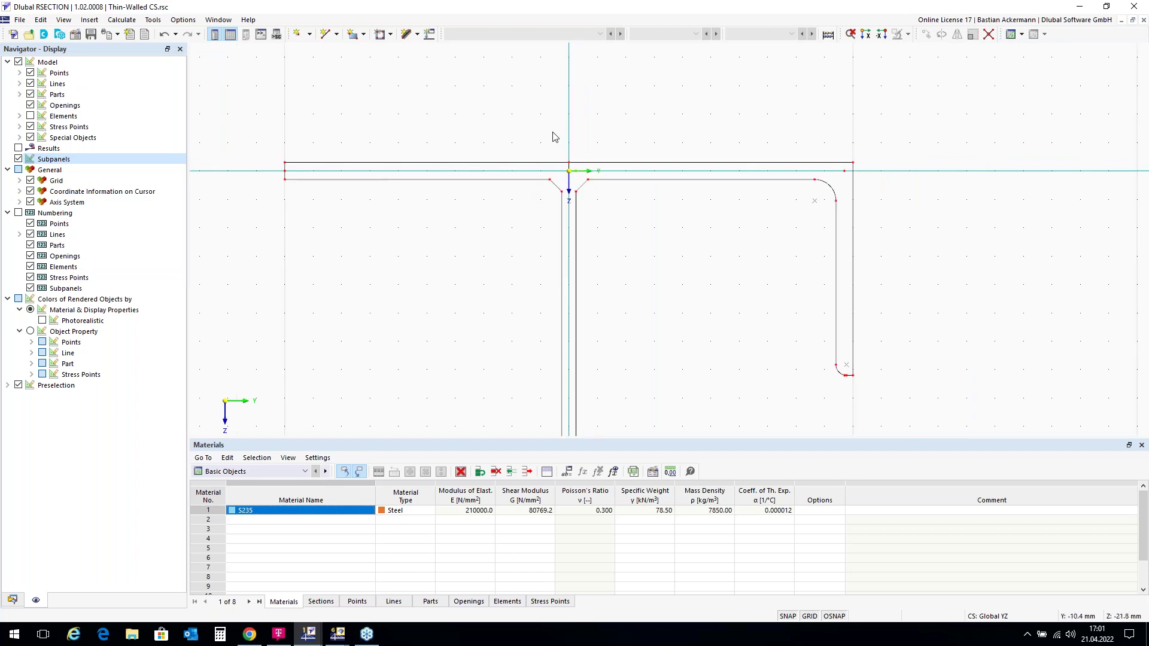
scroll(556, 123, "down", 1)
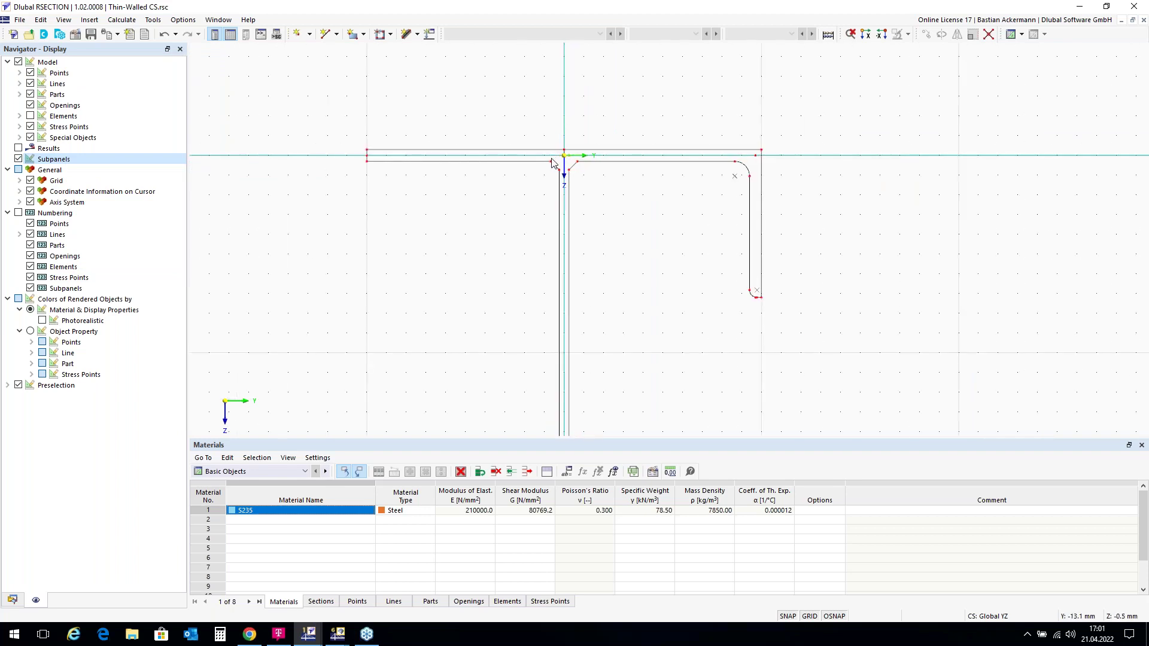
scroll(556, 172, "up", 2)
scroll(644, 105, "down", 3)
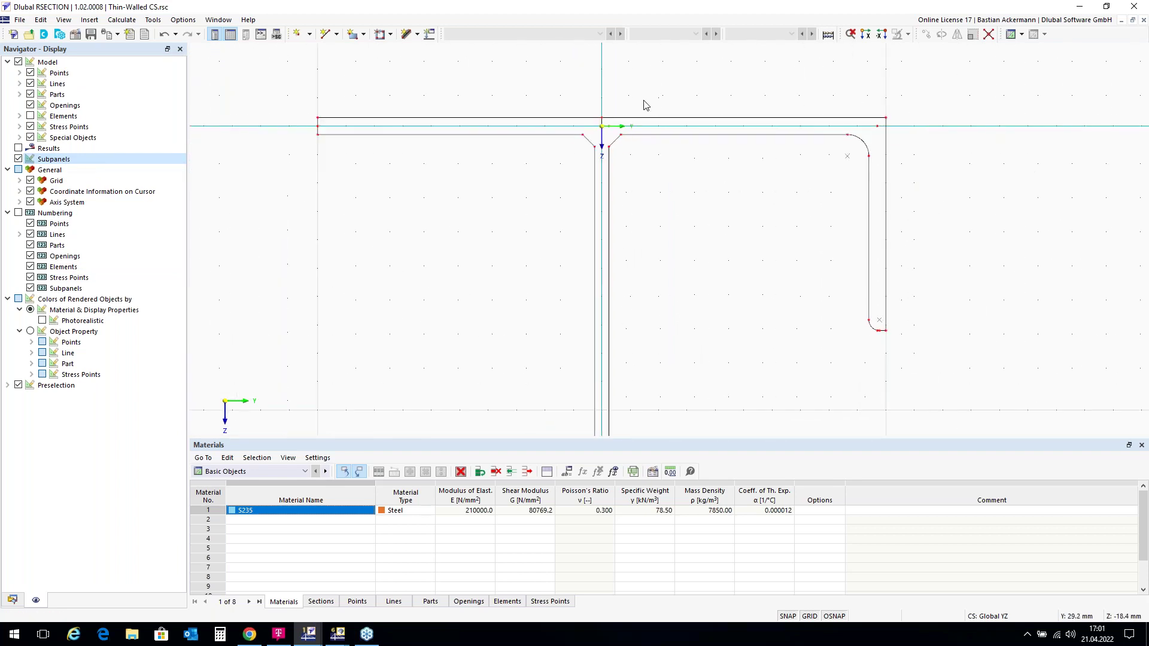
scroll(647, 105, "down", 1)
scroll(623, 400, "up", 2)
scroll(623, 400, "down", 2)
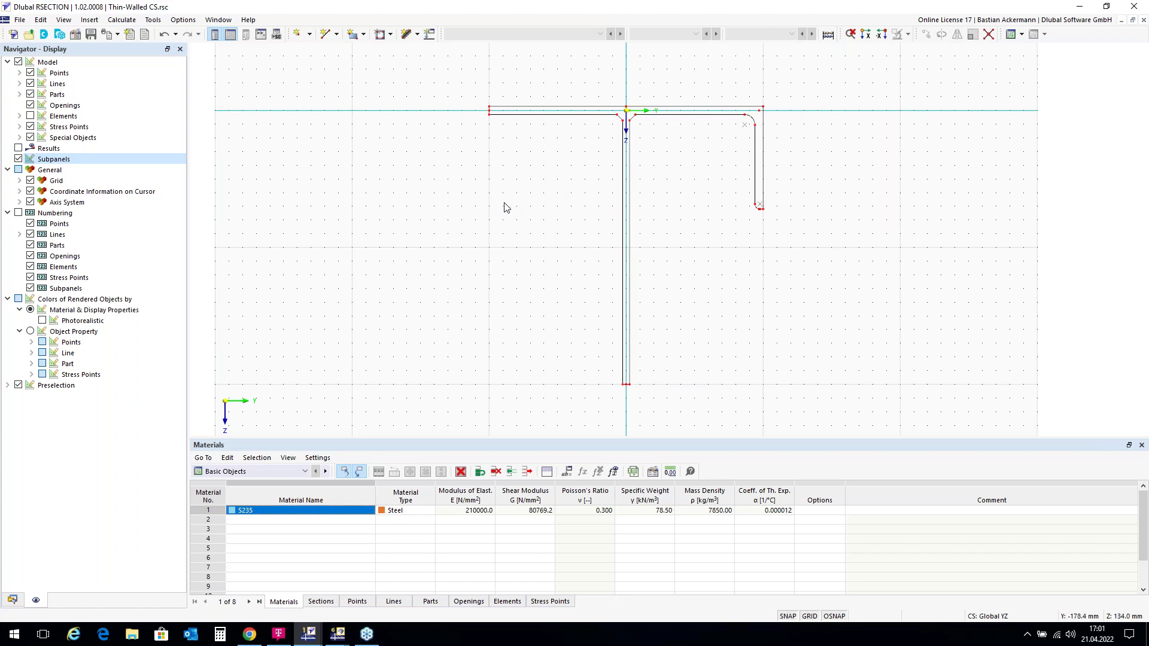
Try to redefine part 1 with all outline lines of the cross-section, 1,4-19, as its boundary lines.
left_click(13, 600)
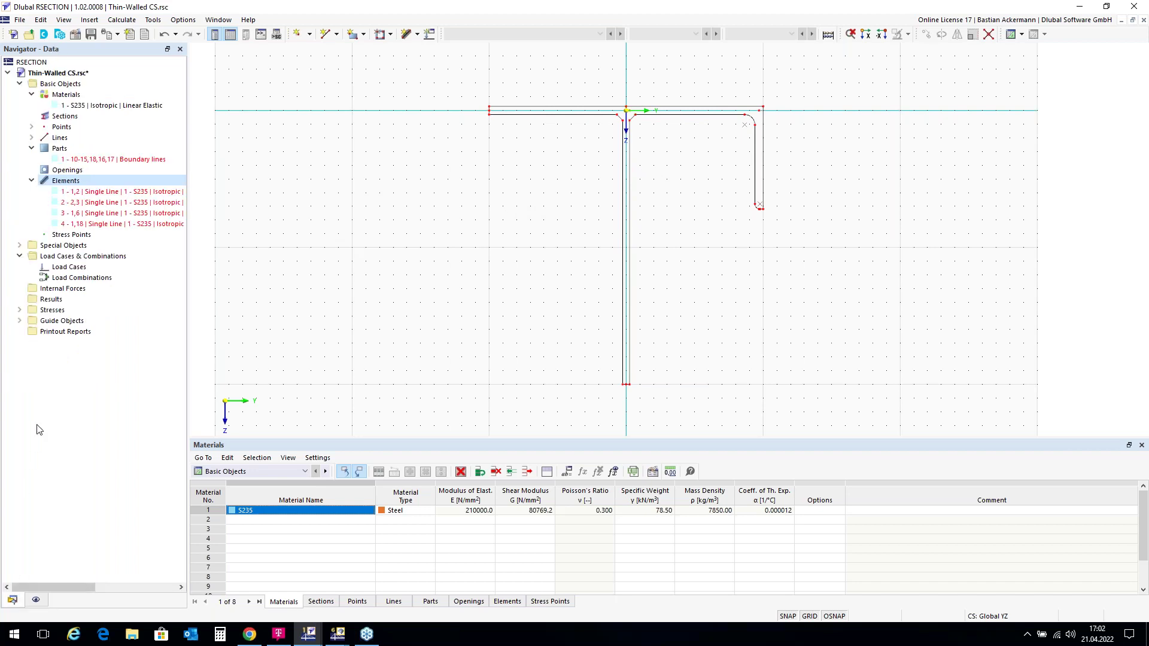
double_click(113, 161)
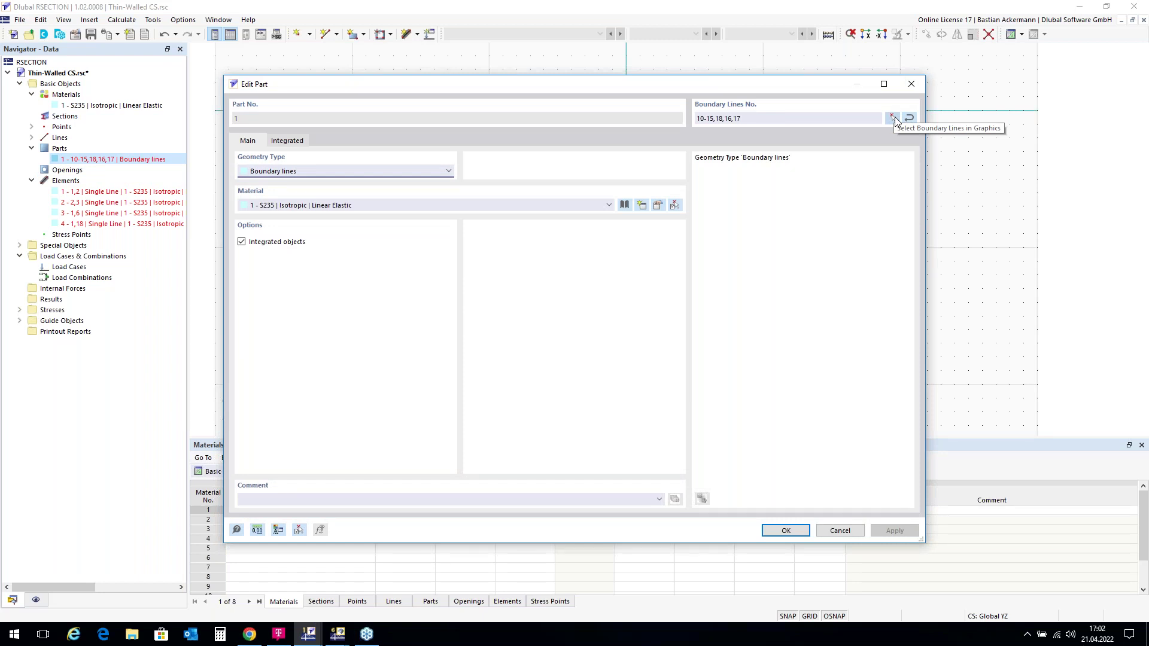
left_click(895, 118)
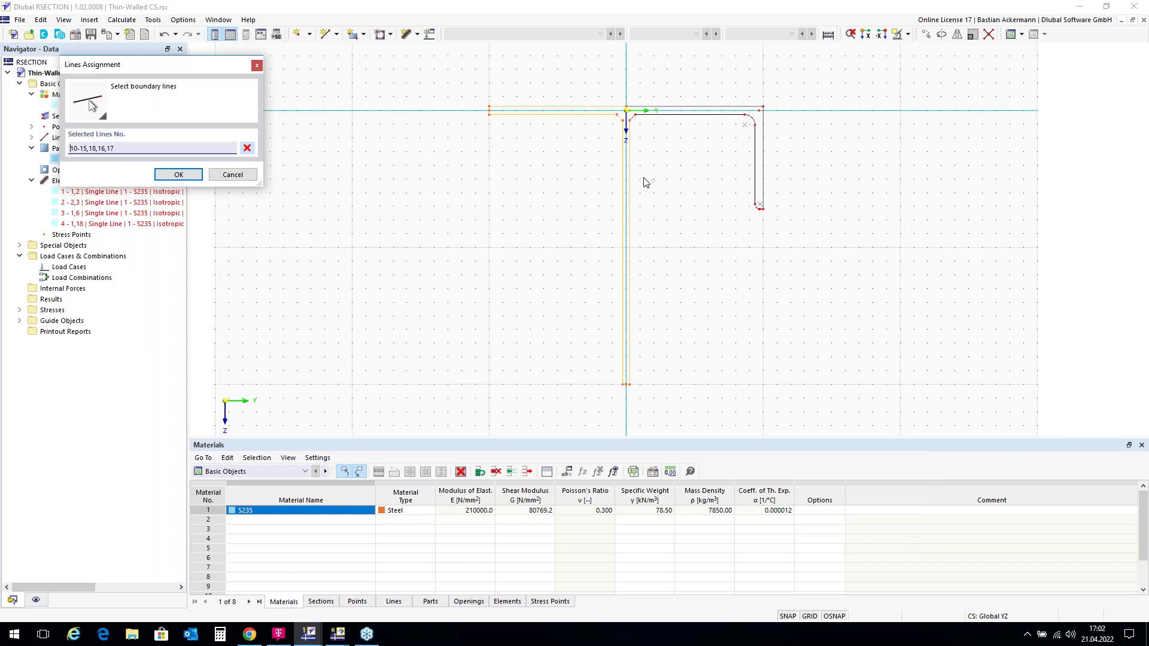
left_click(248, 148)
left_click_drag(450, 72, 826, 411)
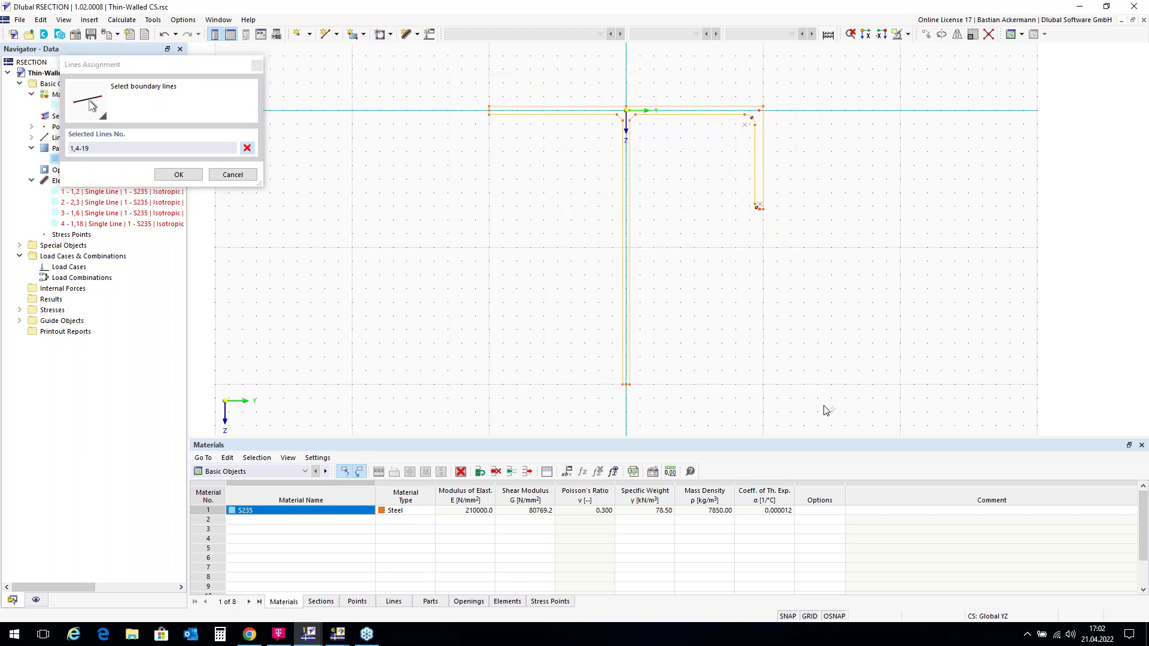
left_click(179, 174)
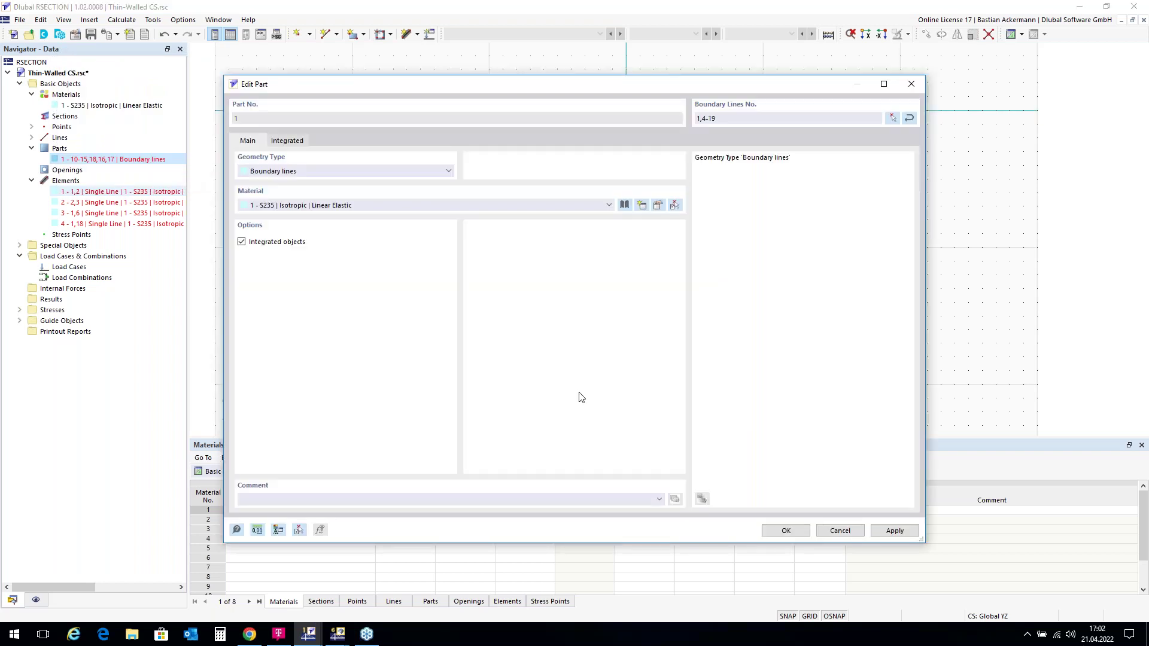
left_click(786, 531)
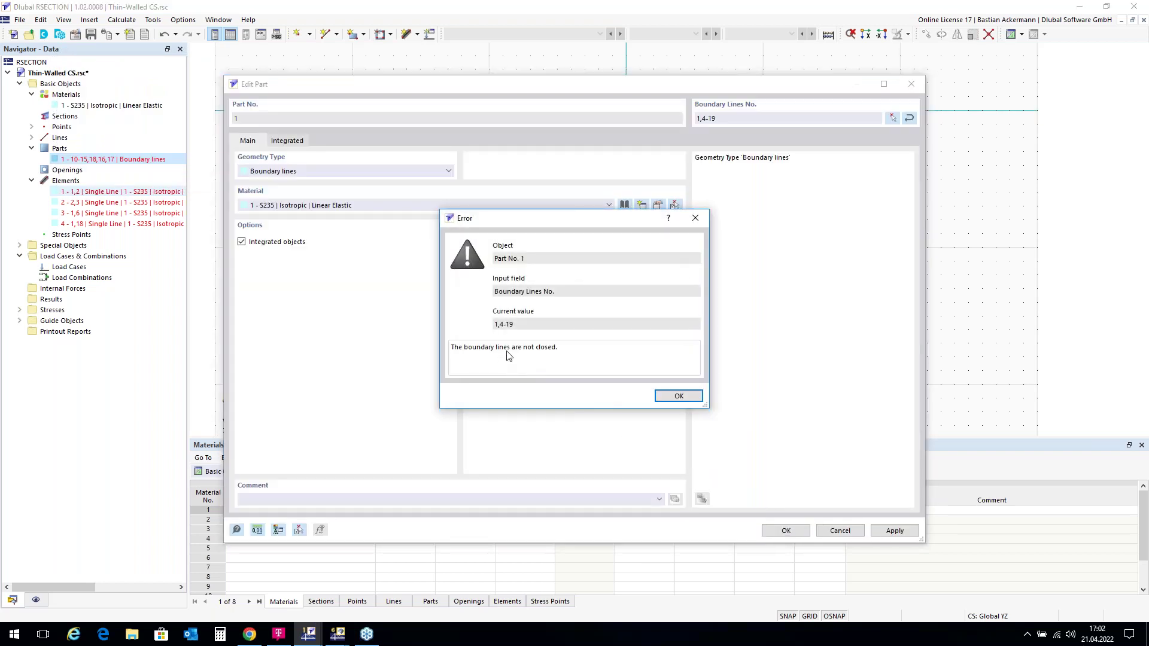
left_click(679, 397)
Try to apply part 1's boundary without line 12, the short vertical line between the origin and the flange's upper edge.
left_click(894, 118)
scroll(584, 117, "up", 2)
scroll(680, 116, "up", 2)
scroll(683, 97, "up", 2)
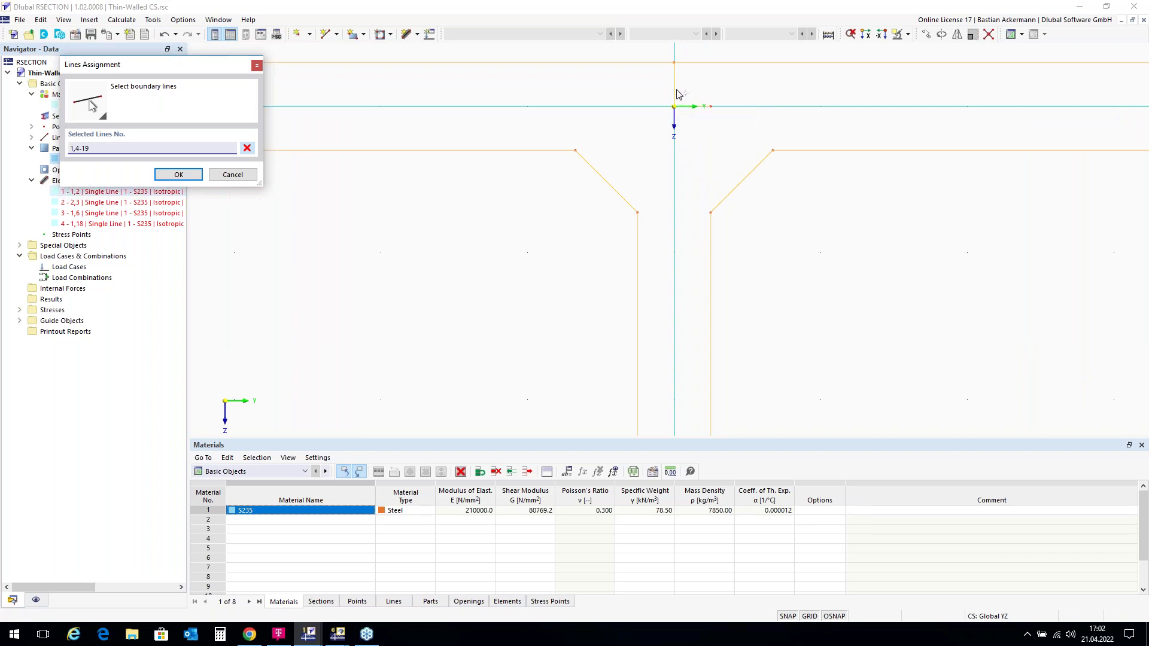
left_click(674, 90)
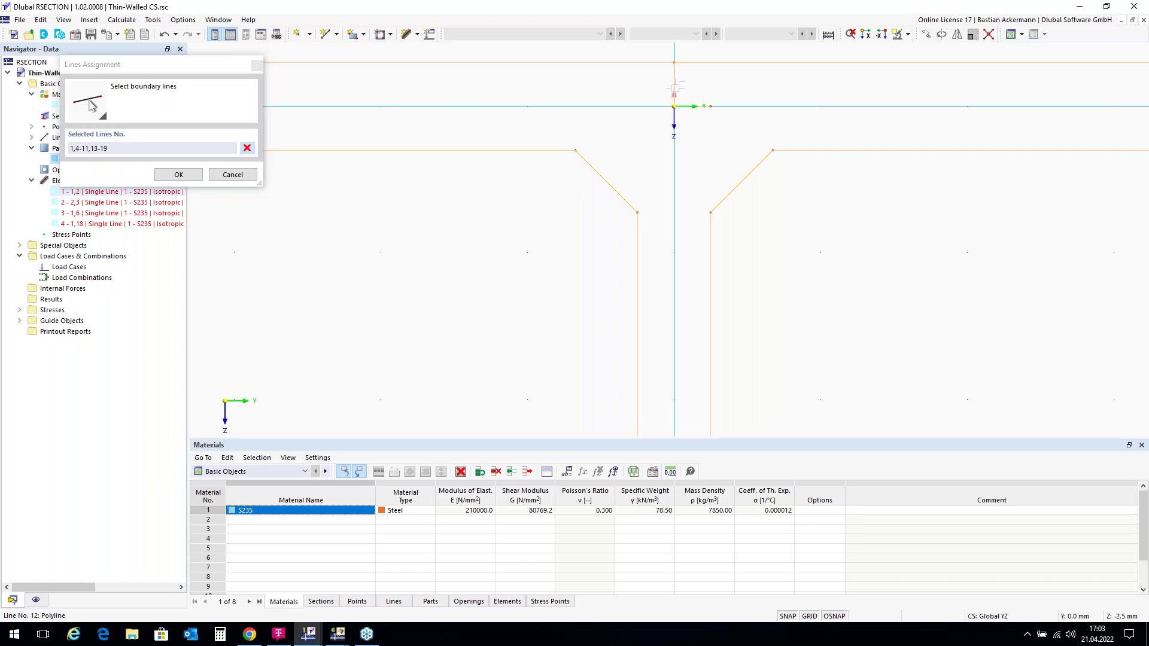
scroll(659, 112, "down", 4)
scroll(753, 146, "down", 1)
scroll(577, 95, "down", 1)
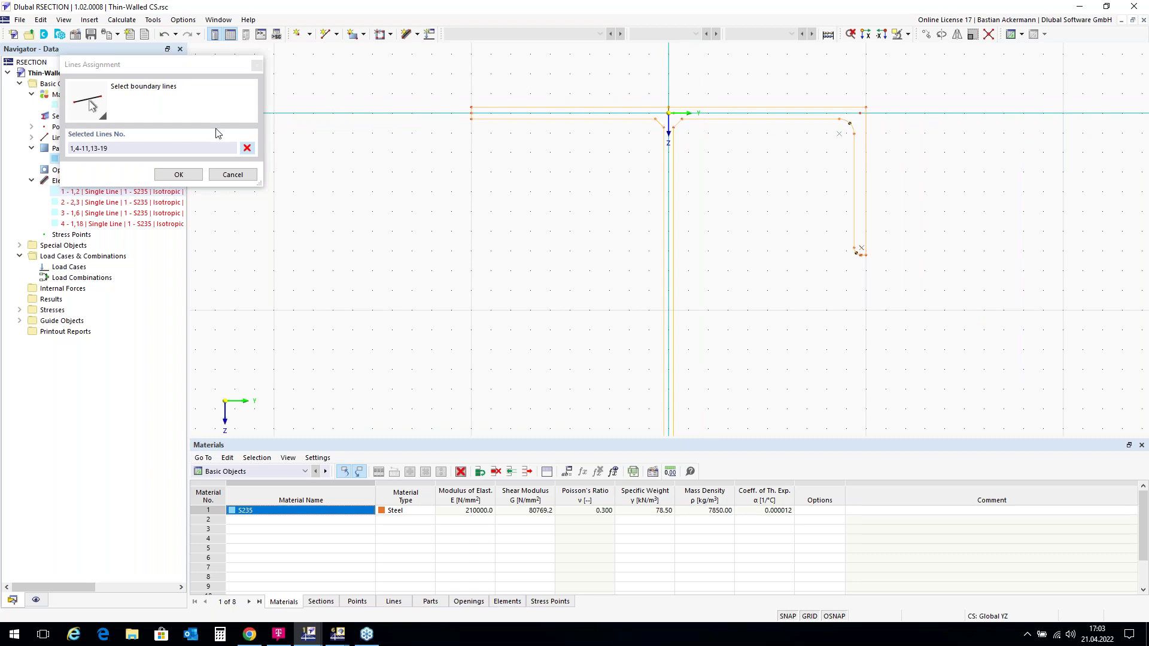
left_click(187, 176)
left_click(785, 531)
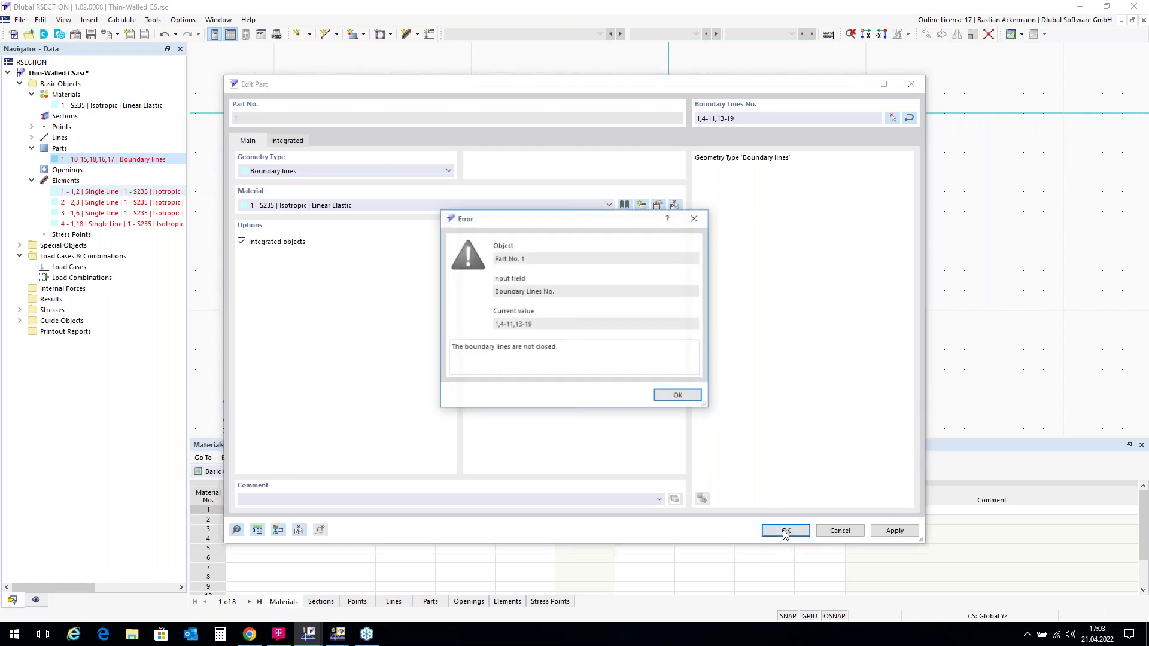
left_click(678, 398)
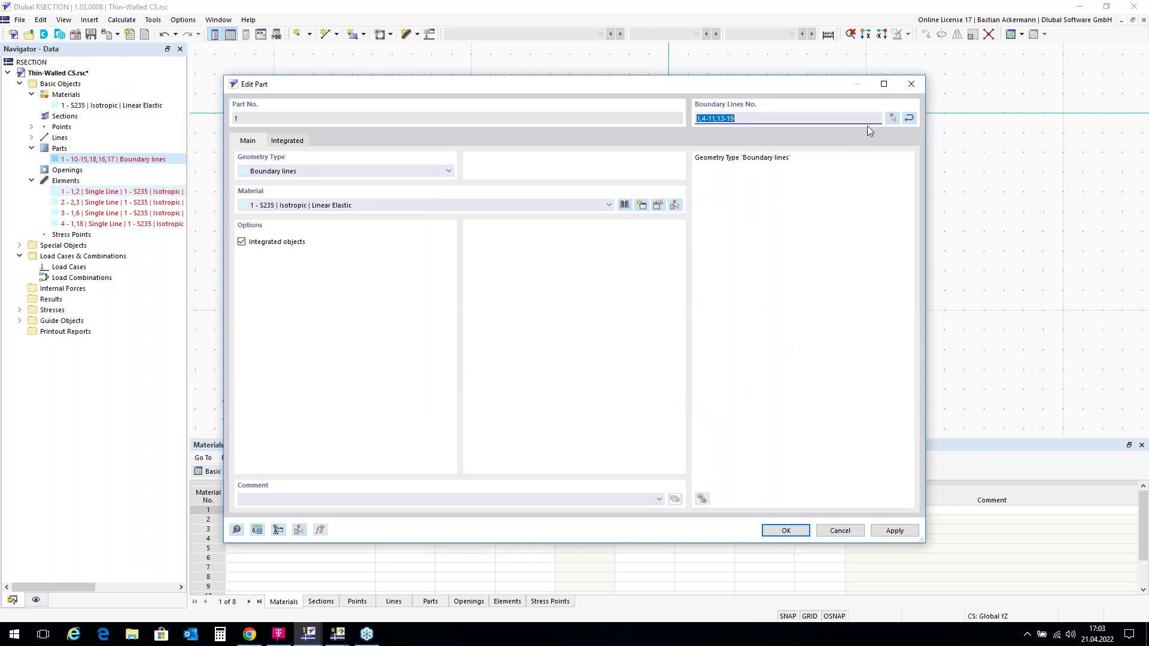
Examine the selected boundary lines at the web corners, flange ends and web's lower end, and discard the part edit.
left_click(895, 118)
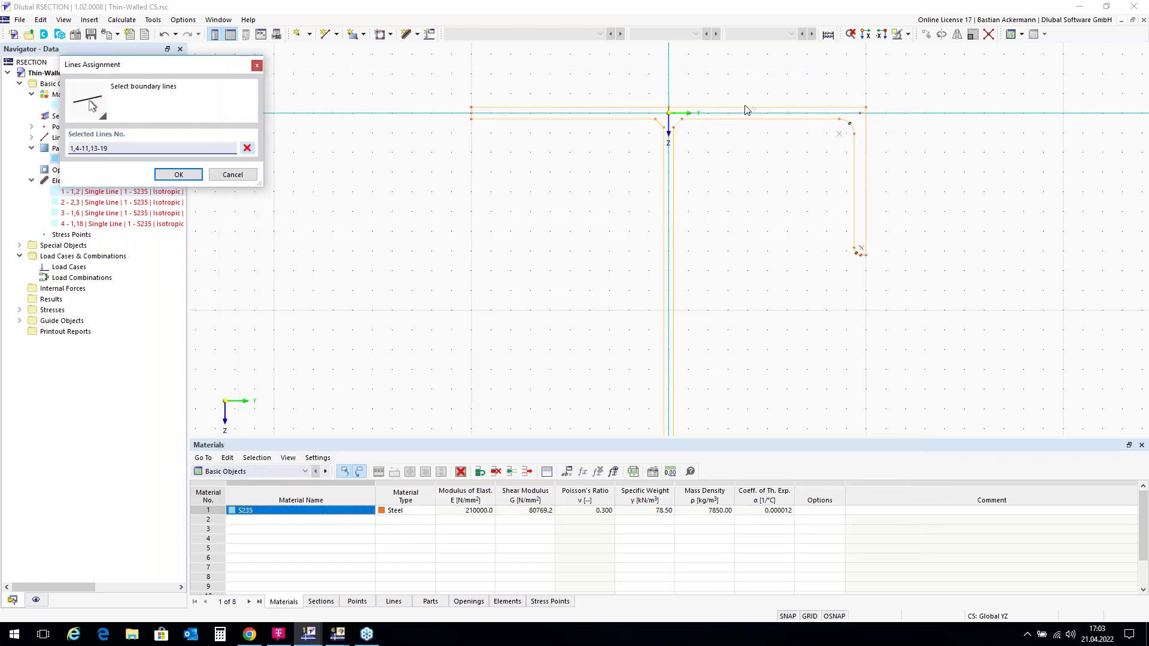
scroll(668, 113, "up", 5)
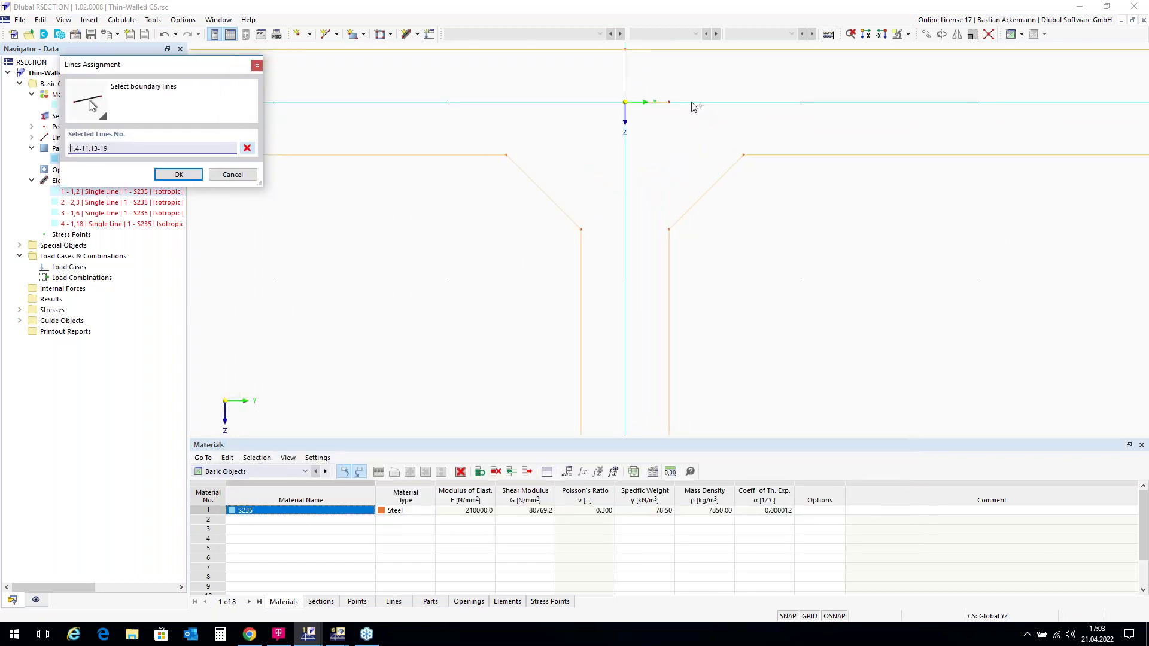
scroll(618, 153, "down", 3)
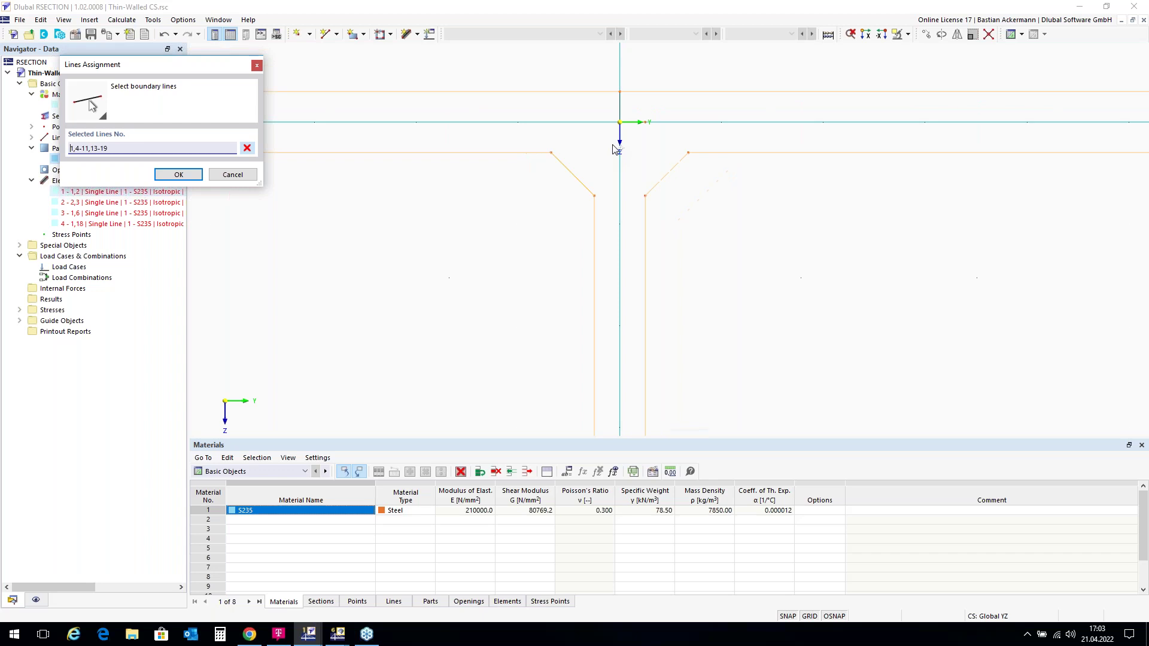
scroll(610, 131, "down", 2)
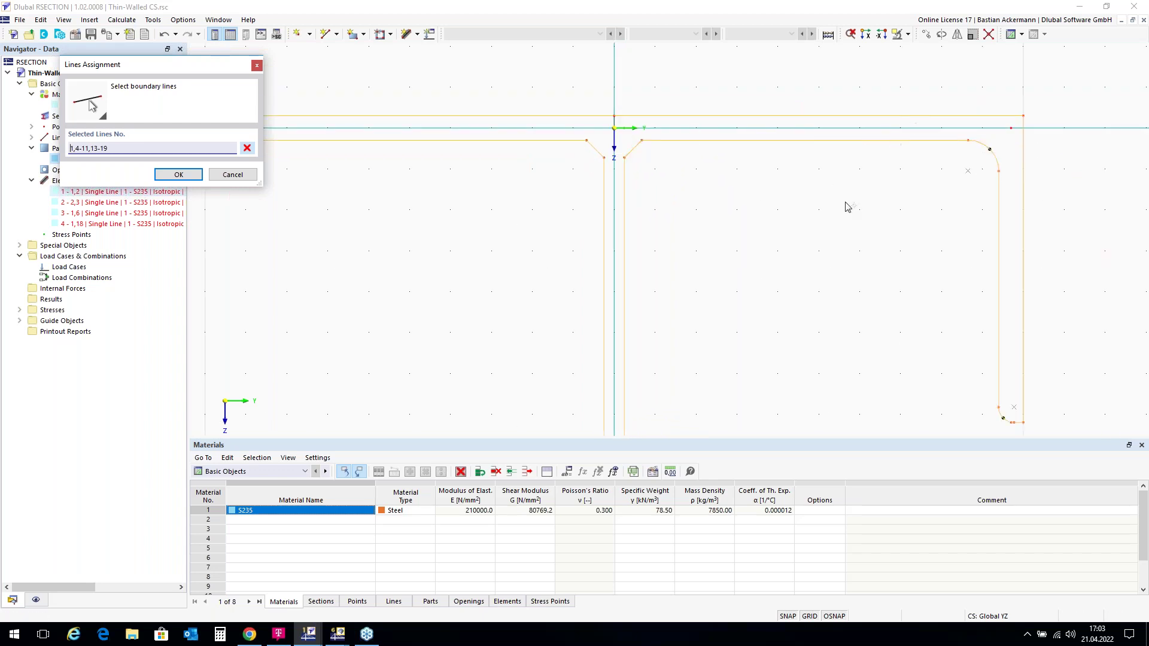
scroll(918, 129, "up", 2)
scroll(527, 118, "up", 2)
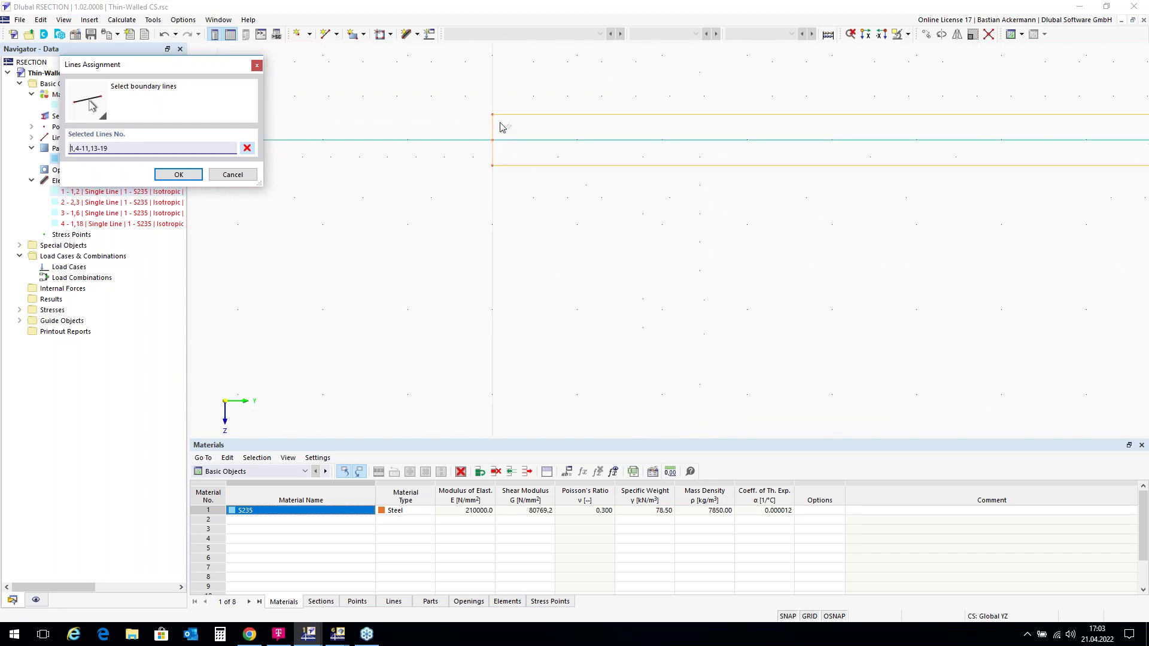
scroll(833, 180, "down", 3)
scroll(834, 303, "up", 4)
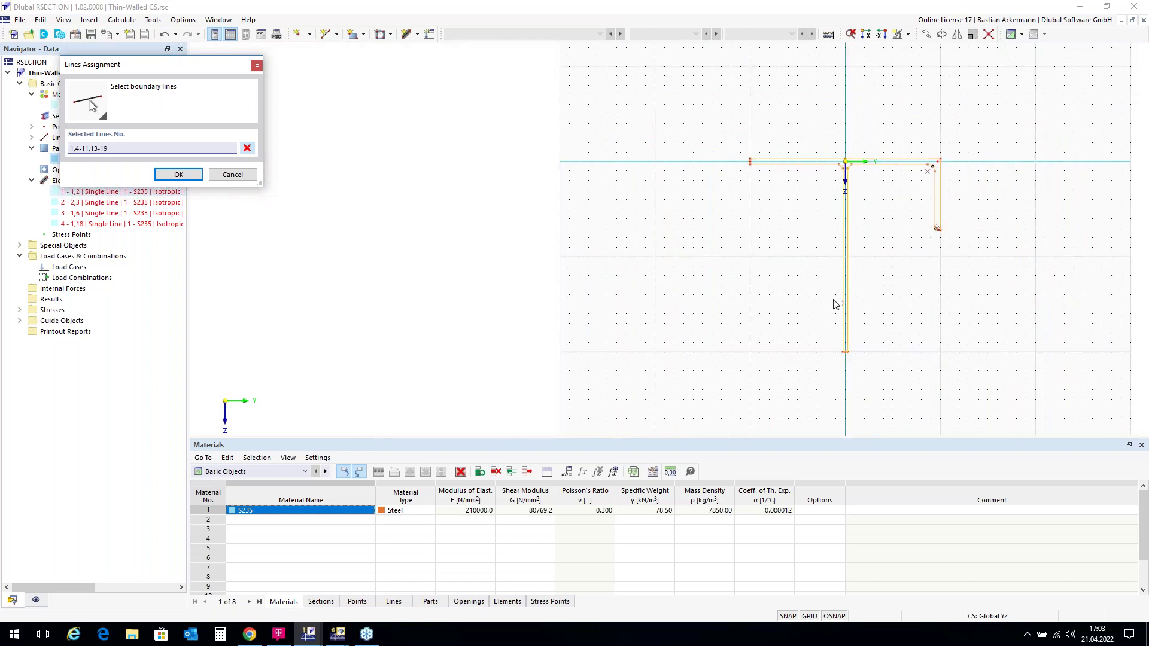
scroll(849, 335, "up", 3)
scroll(835, 288, "up", 2)
scroll(829, 278, "up", 3)
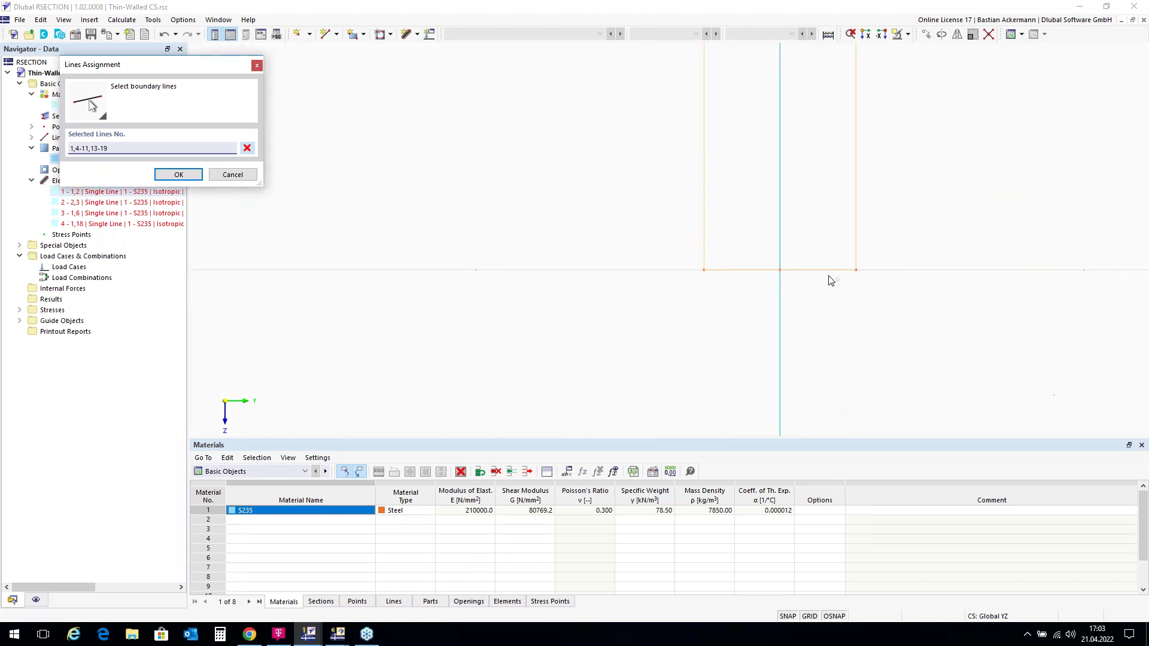
scroll(737, 353, "down", 8)
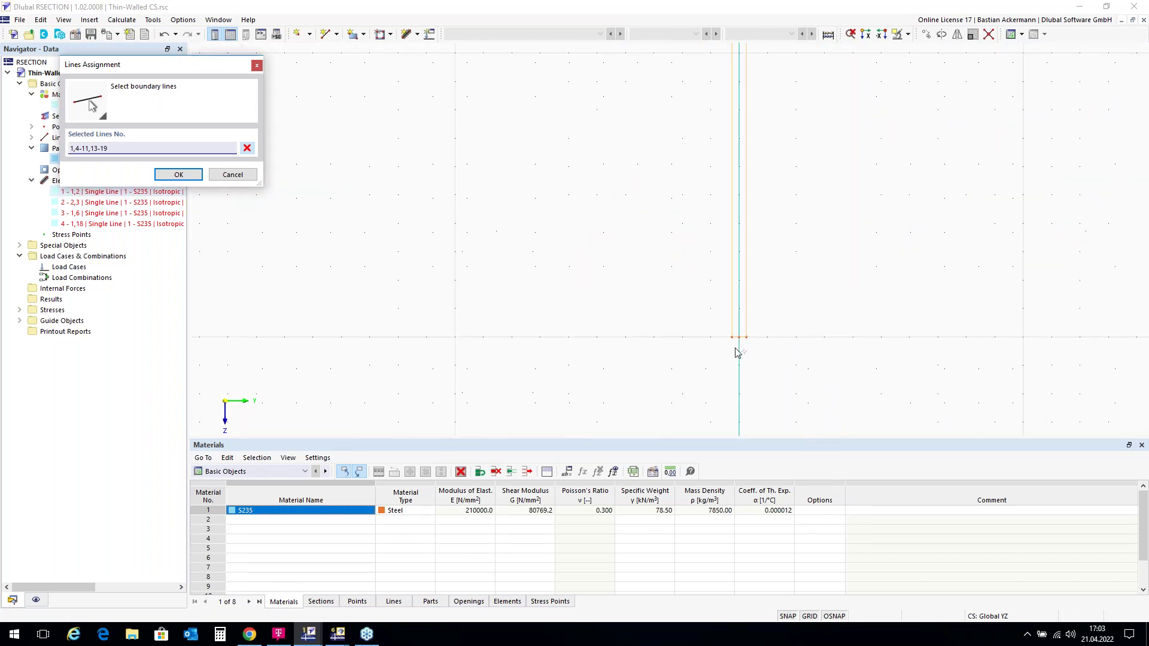
scroll(718, 114, "up", 4)
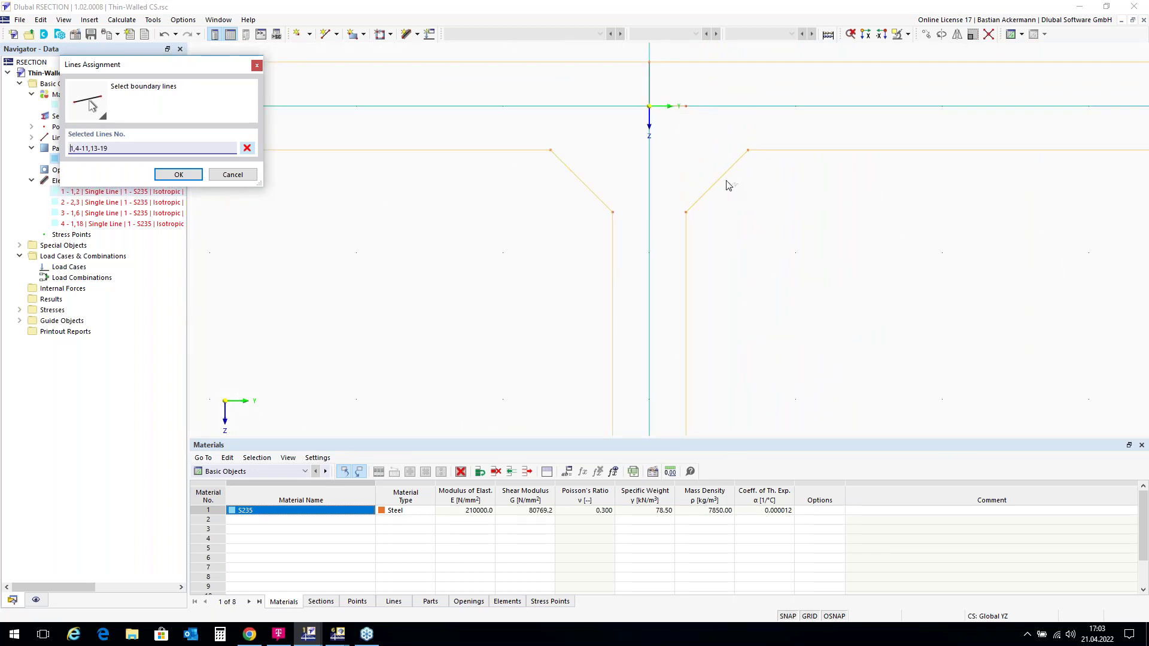
scroll(500, 171, "down", 3)
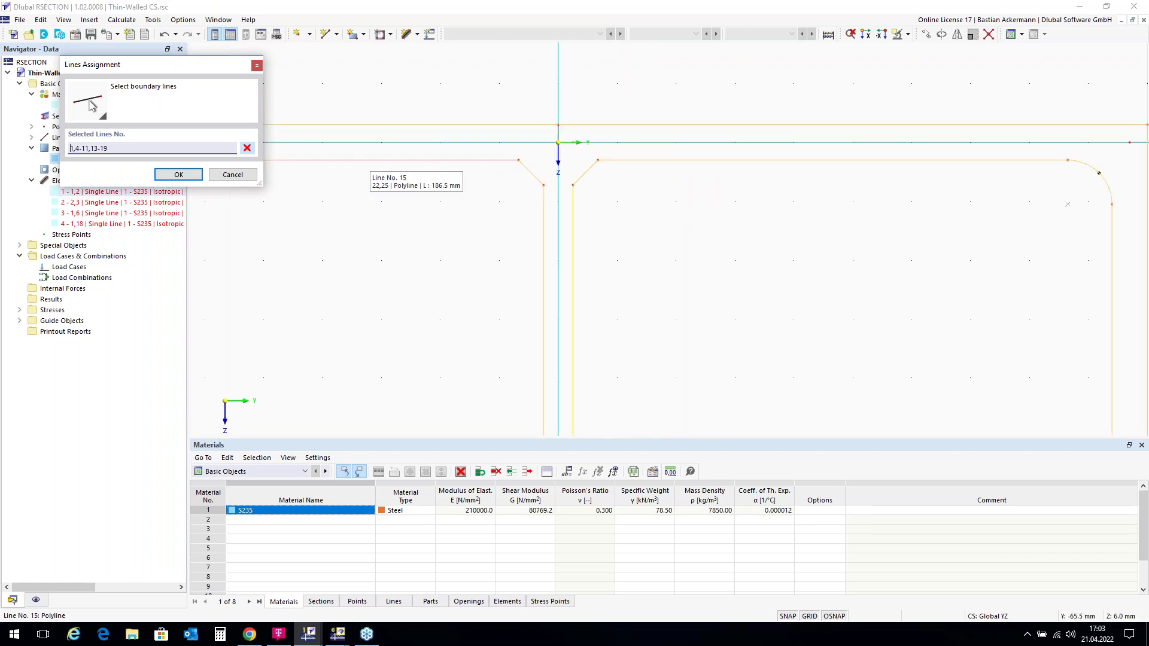
left_click(244, 176)
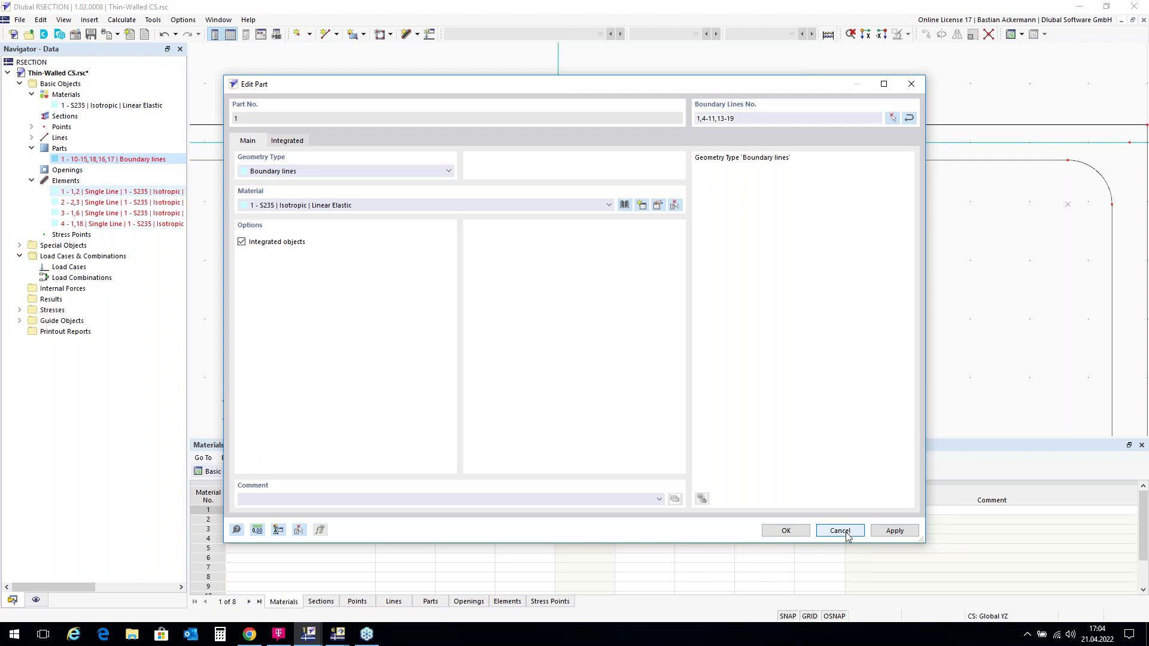
left_click(840, 531)
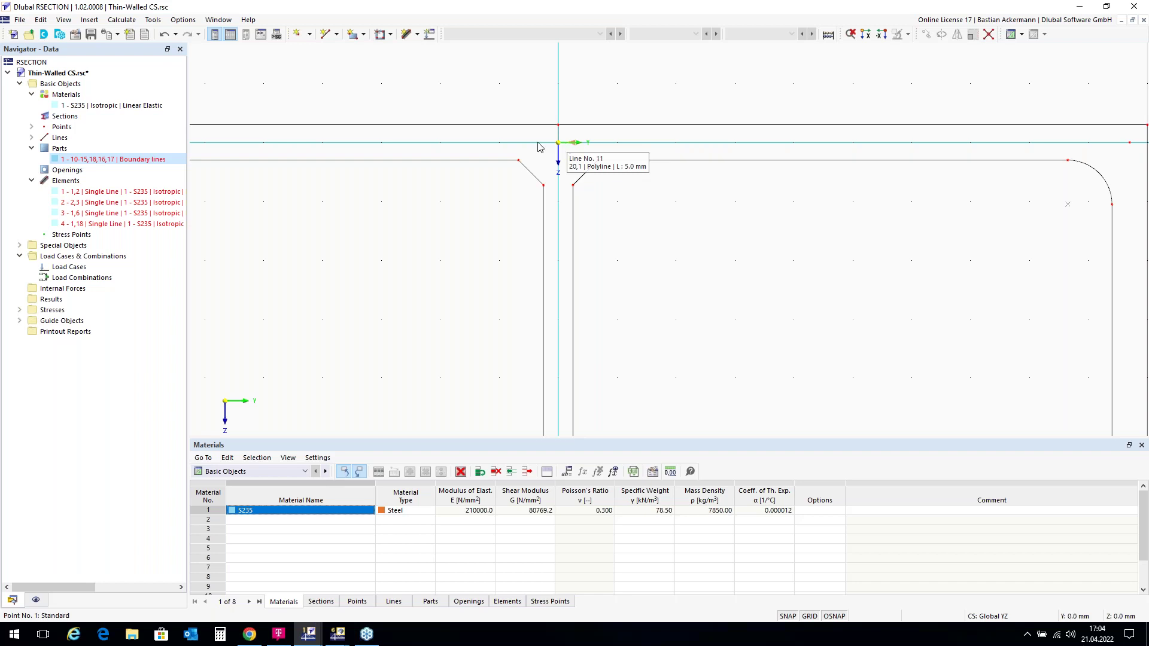
Reopen part 1, clear its boundary lines and select all outline lines of the whole cross-section instead.
double_click(118, 160)
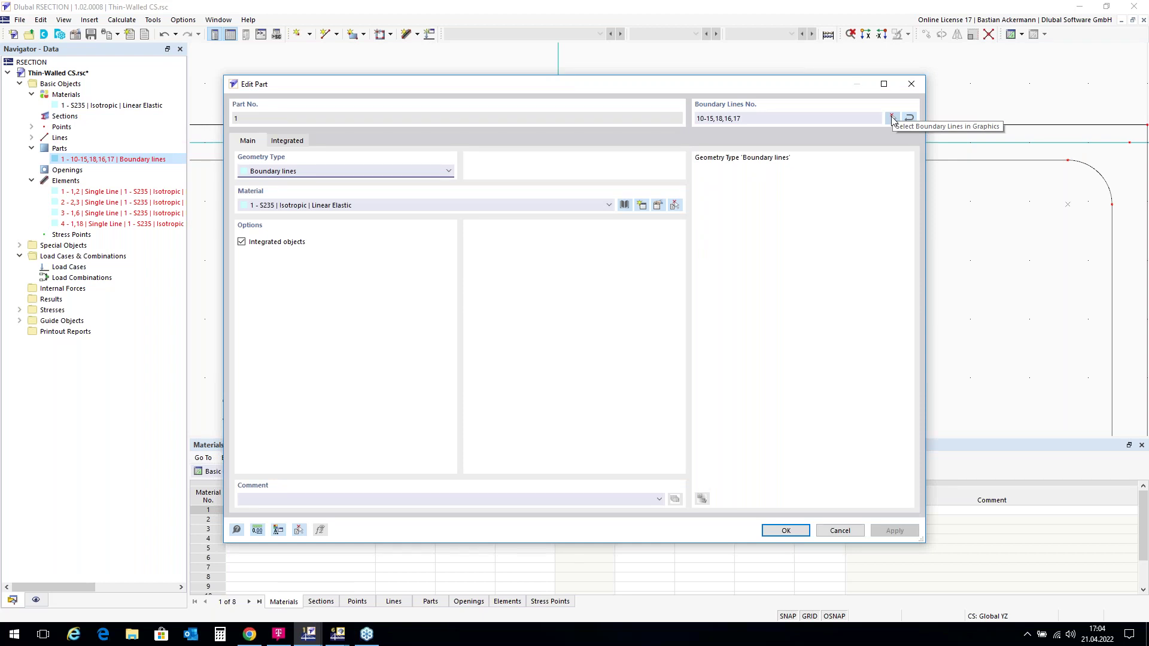
left_click(892, 119)
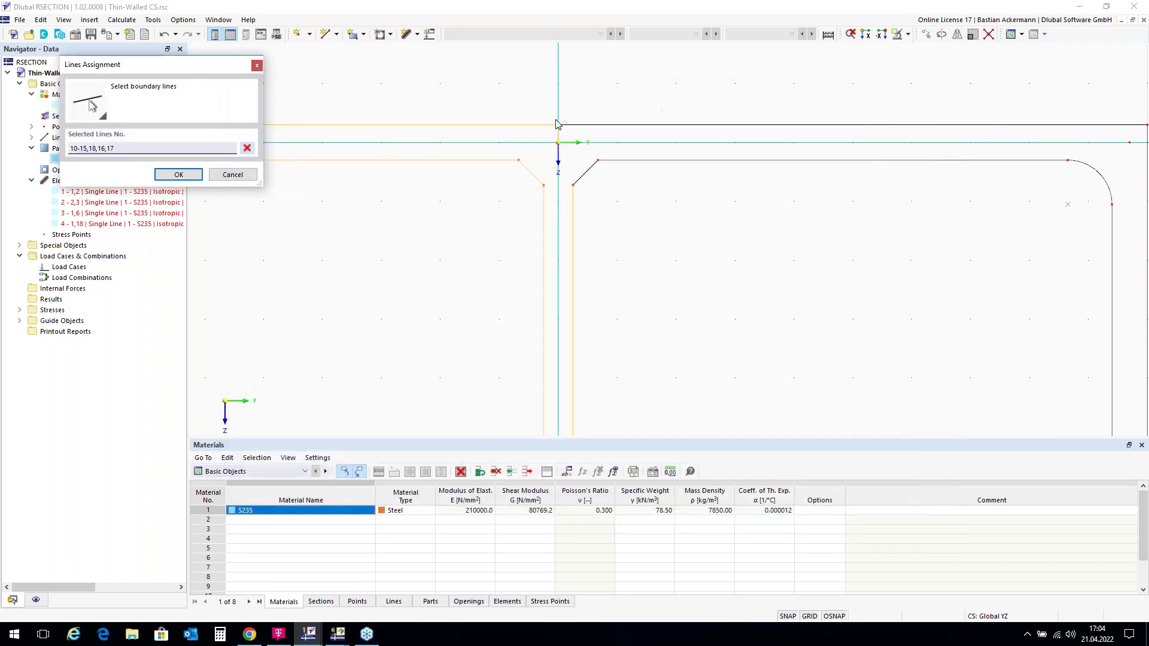
scroll(576, 114, "down", 5)
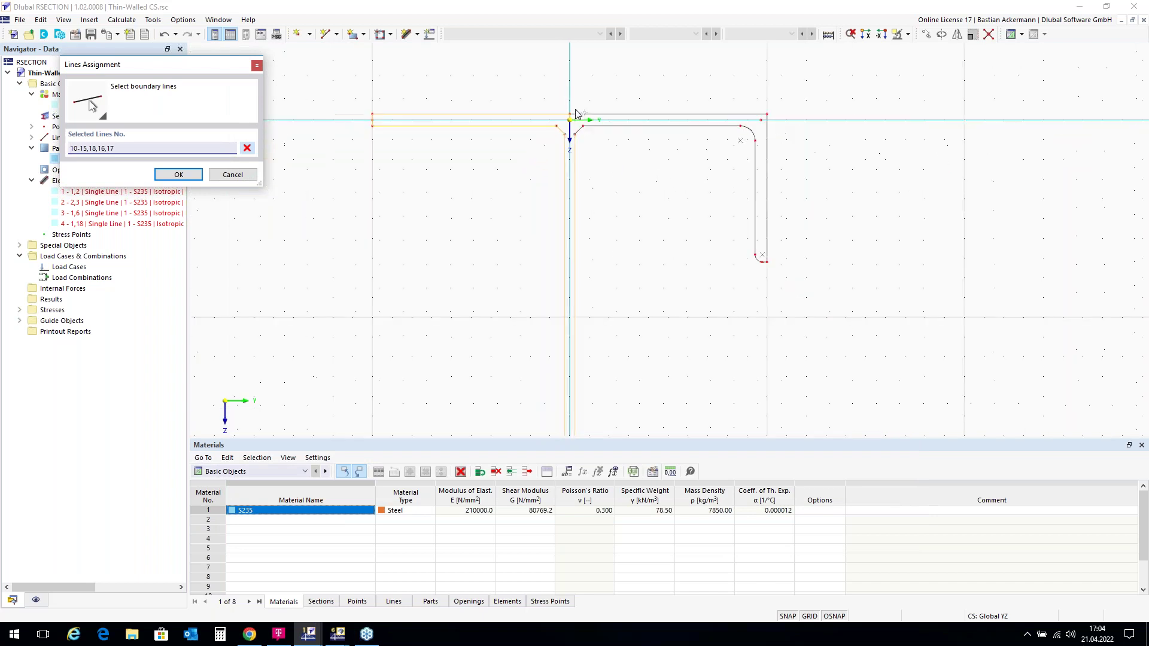
left_click(247, 148)
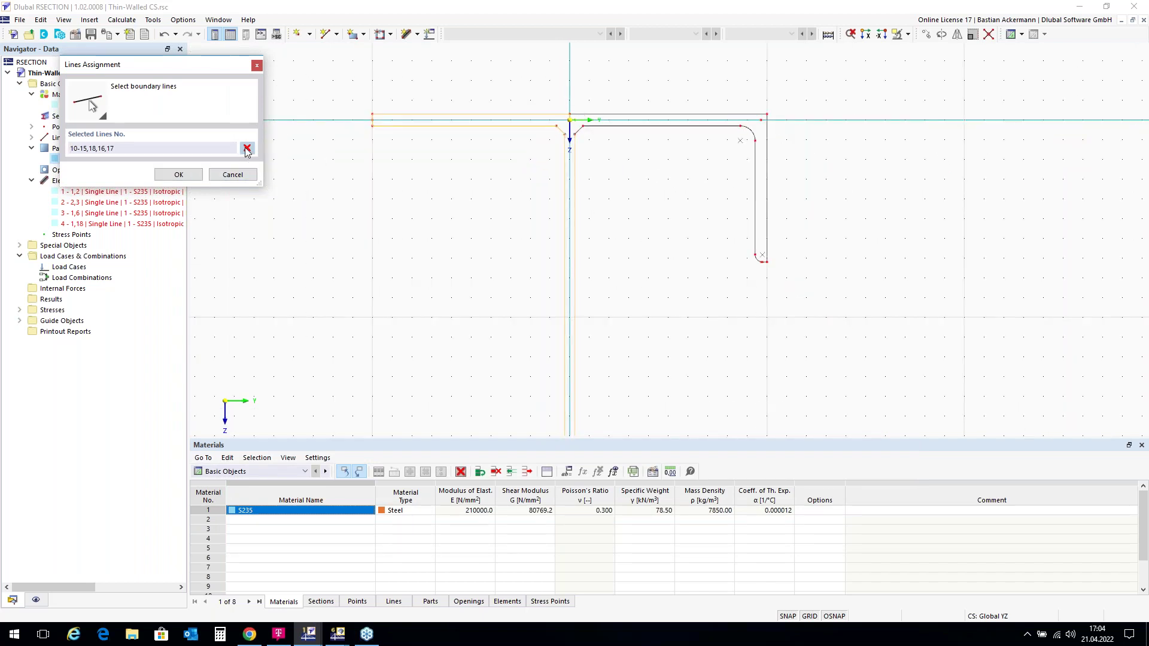
scroll(445, 88, "down", 1)
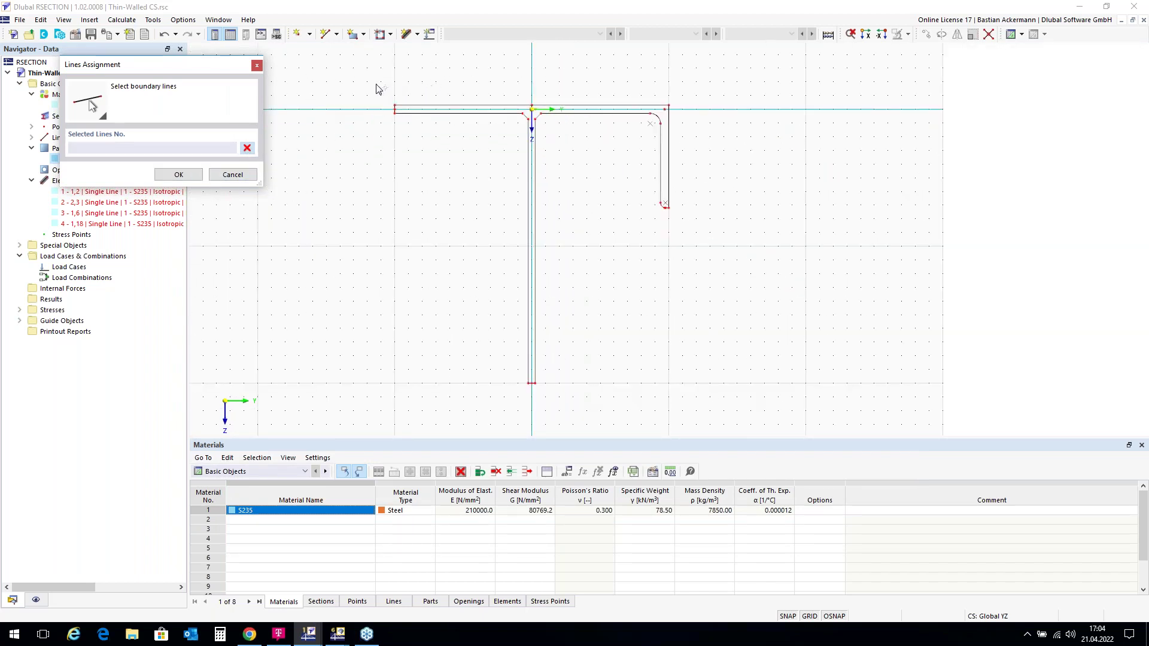
left_click_drag(394, 107, 588, 304)
left_click_drag(699, 404, 713, 407)
scroll(530, 122, "up", 5)
scroll(530, 122, "up", 3)
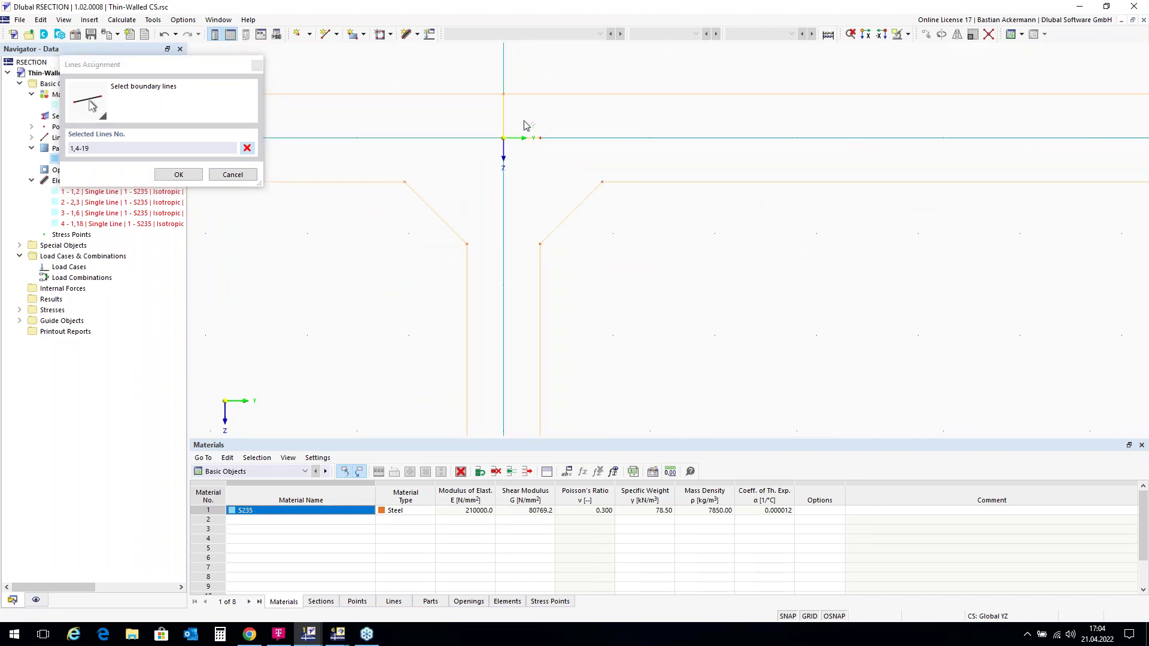
Deselect the short inner lines 11 and 12 at the origin and apply the remaining outline as part 1's boundary.
left_click(518, 137)
left_click(503, 115)
scroll(574, 115, "down", 2)
scroll(575, 116, "down", 2)
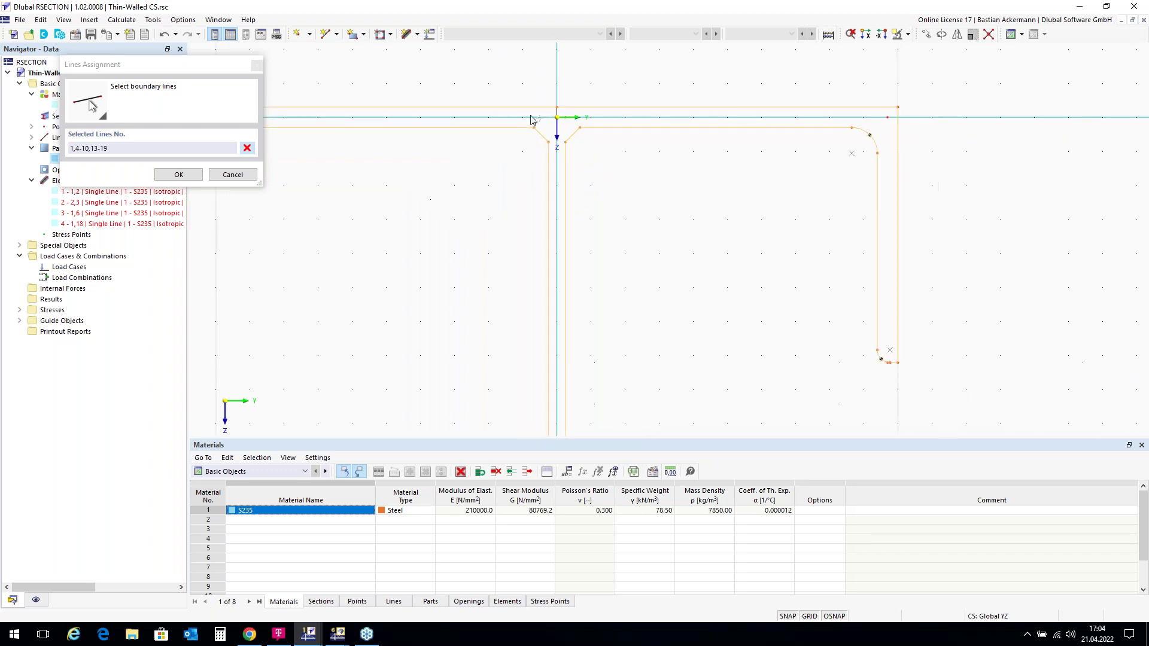
left_click(178, 174)
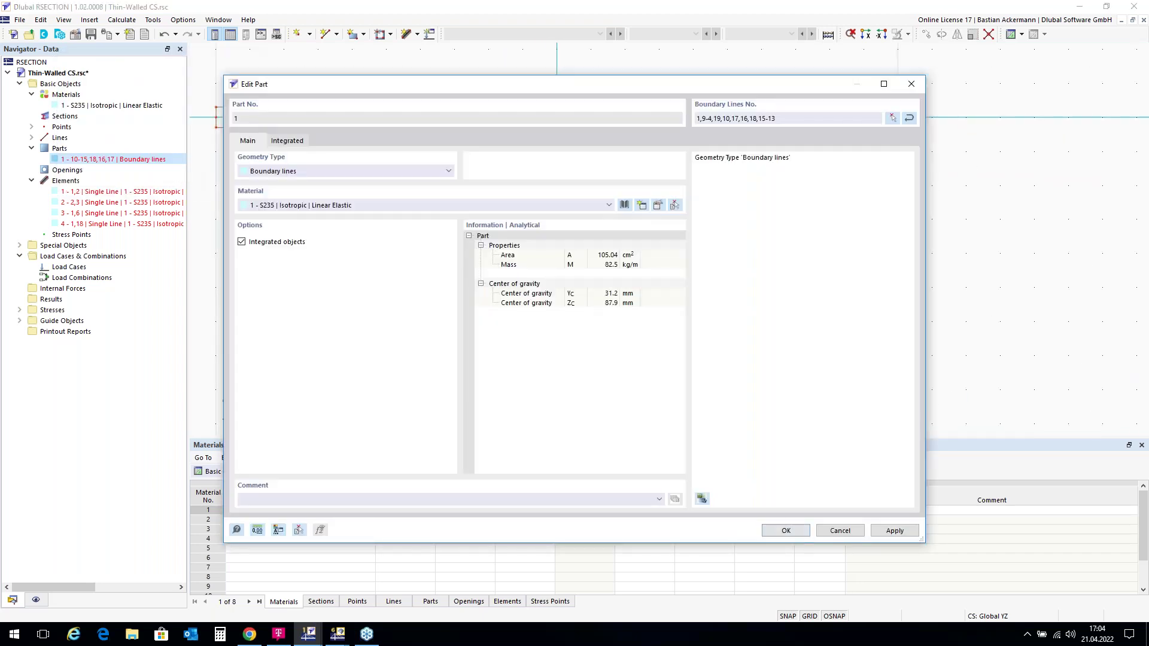
left_click(786, 530)
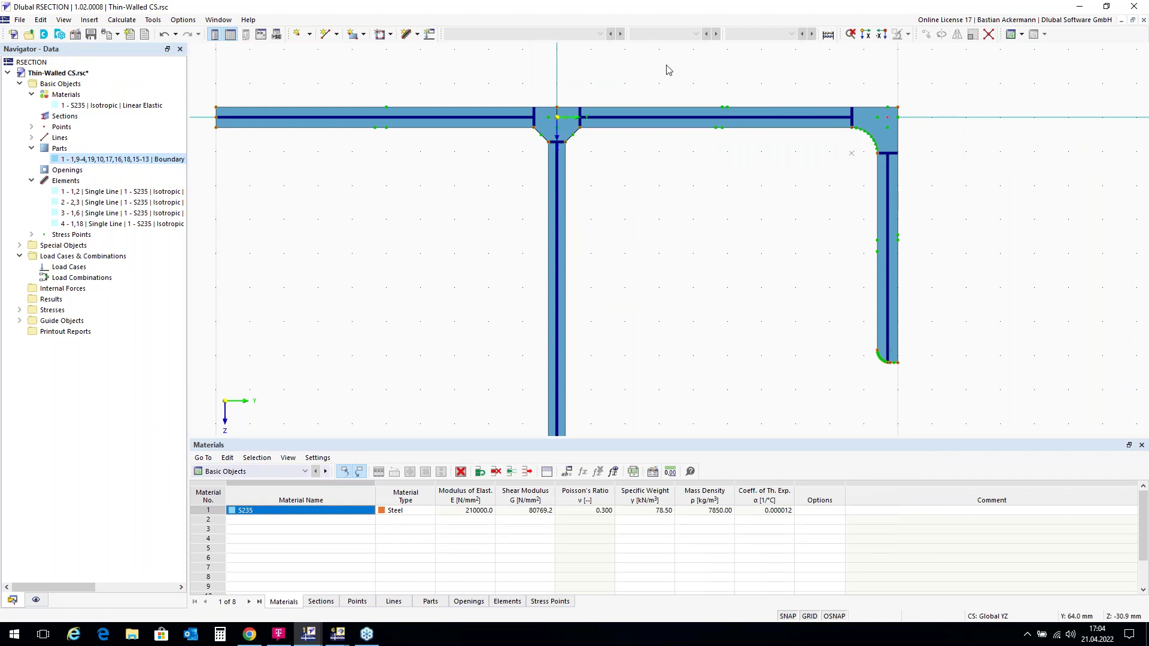
Create two permanent load cases, naming LC1 "N" and LC2 "My".
scroll(666, 71, "down", 3)
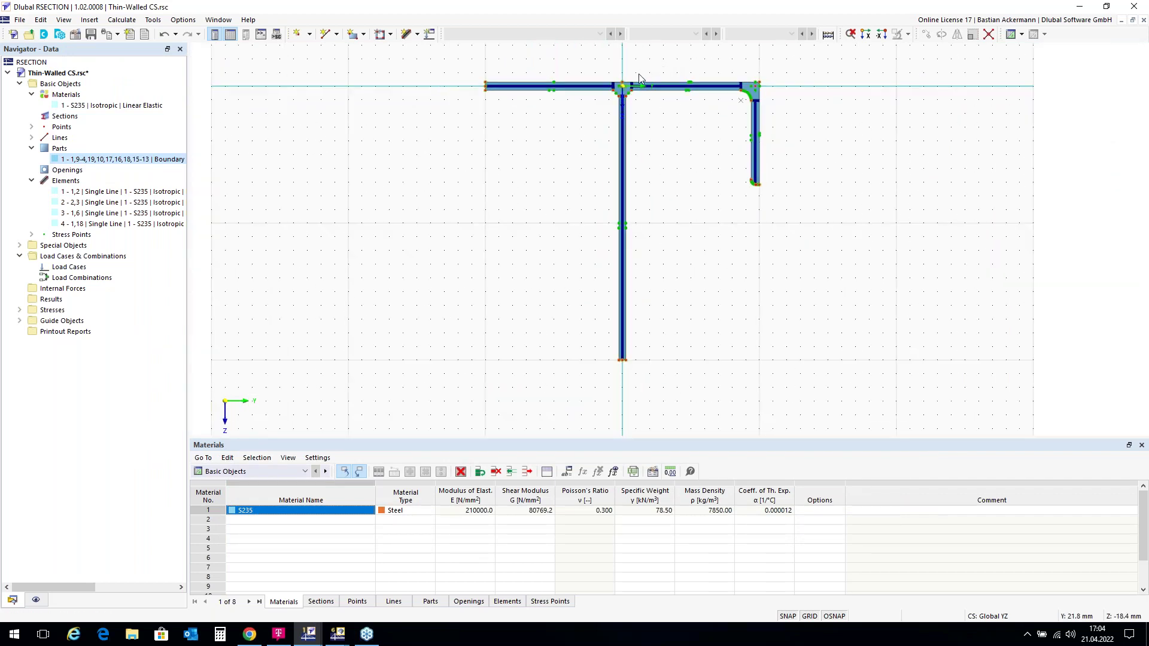
scroll(638, 74, "up", 1)
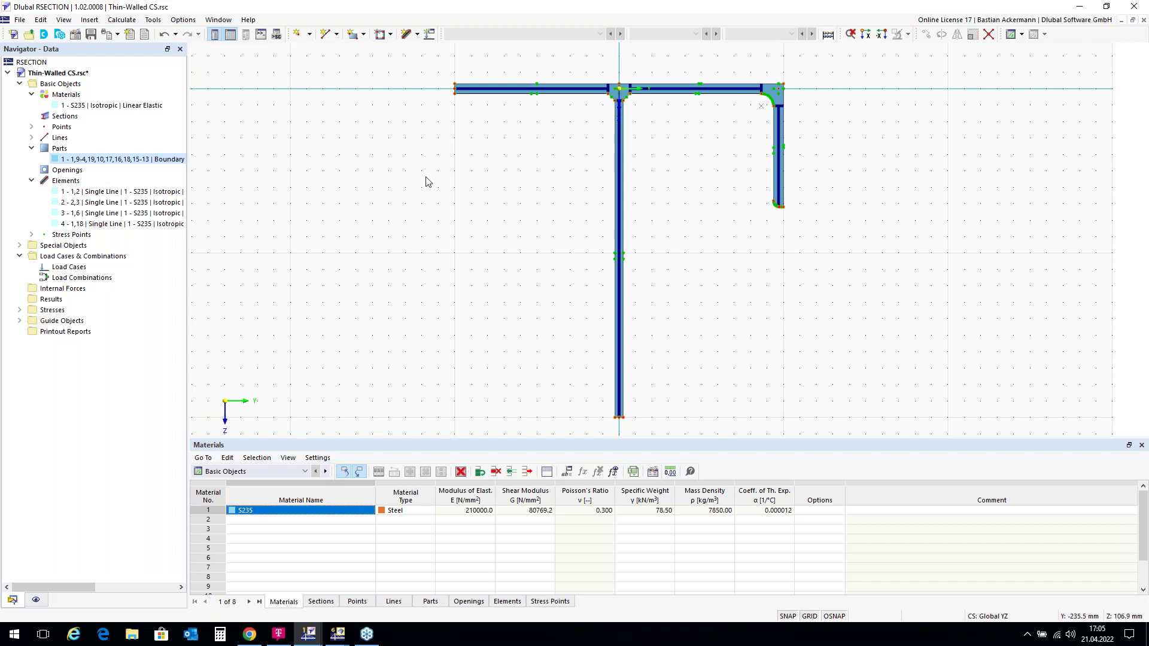
left_click(431, 34)
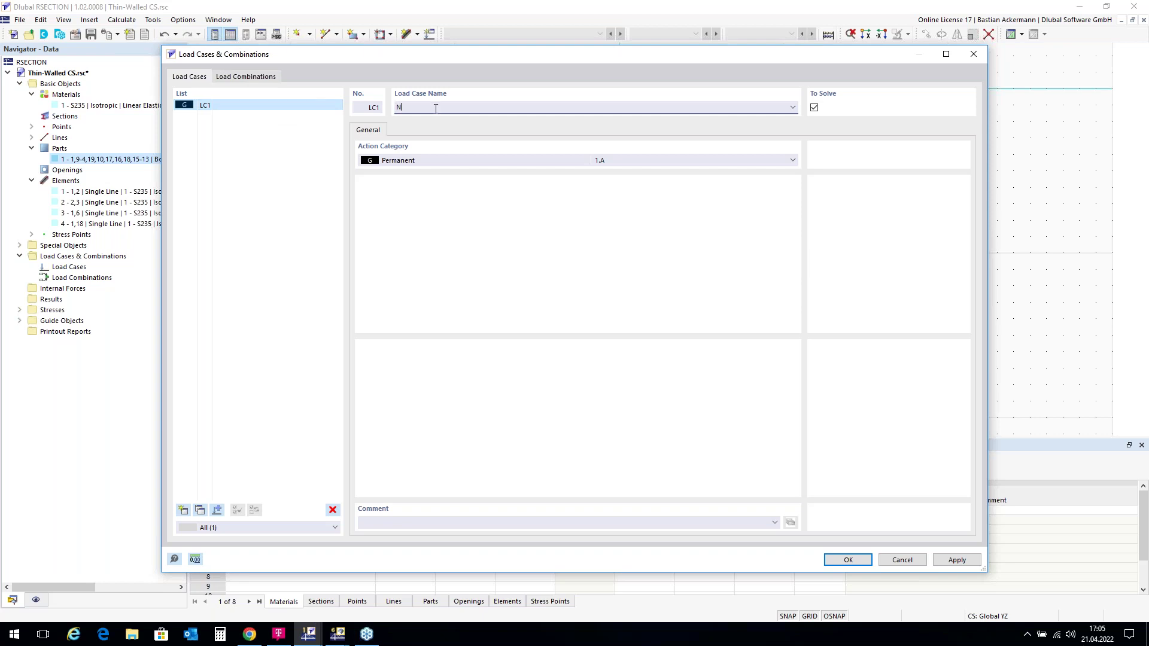
left_click(183, 510)
type("My")
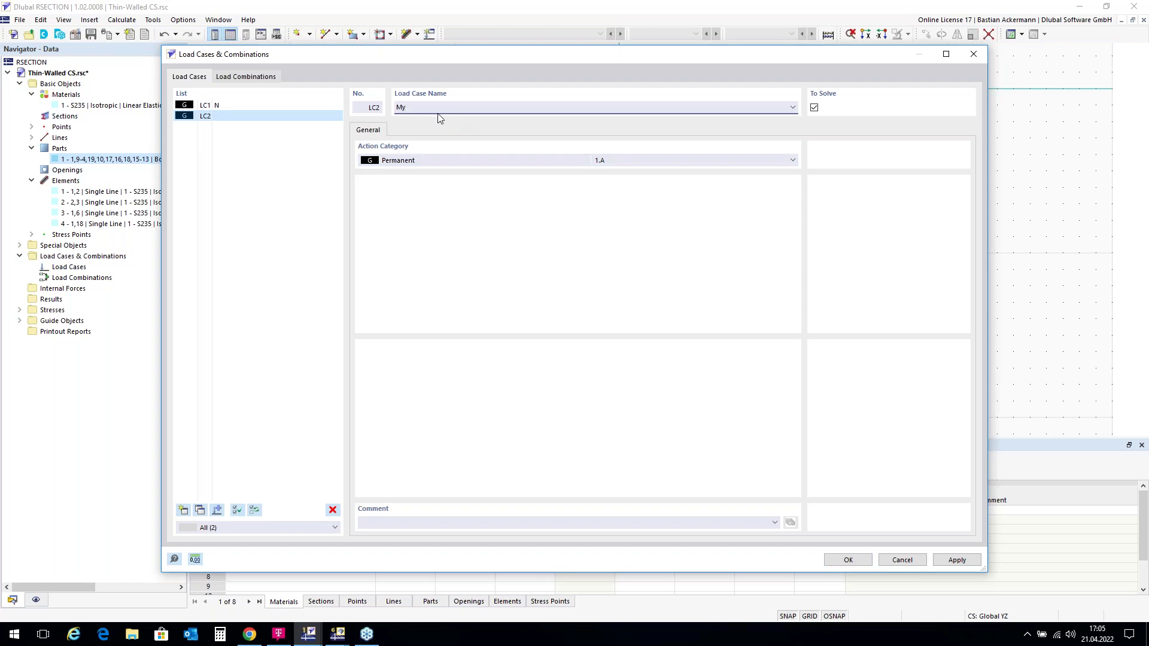
Create load combination CO1 from LC1 and LC2, each with factor 1.00, and apply the load definitions.
left_click(250, 78)
left_click(183, 510)
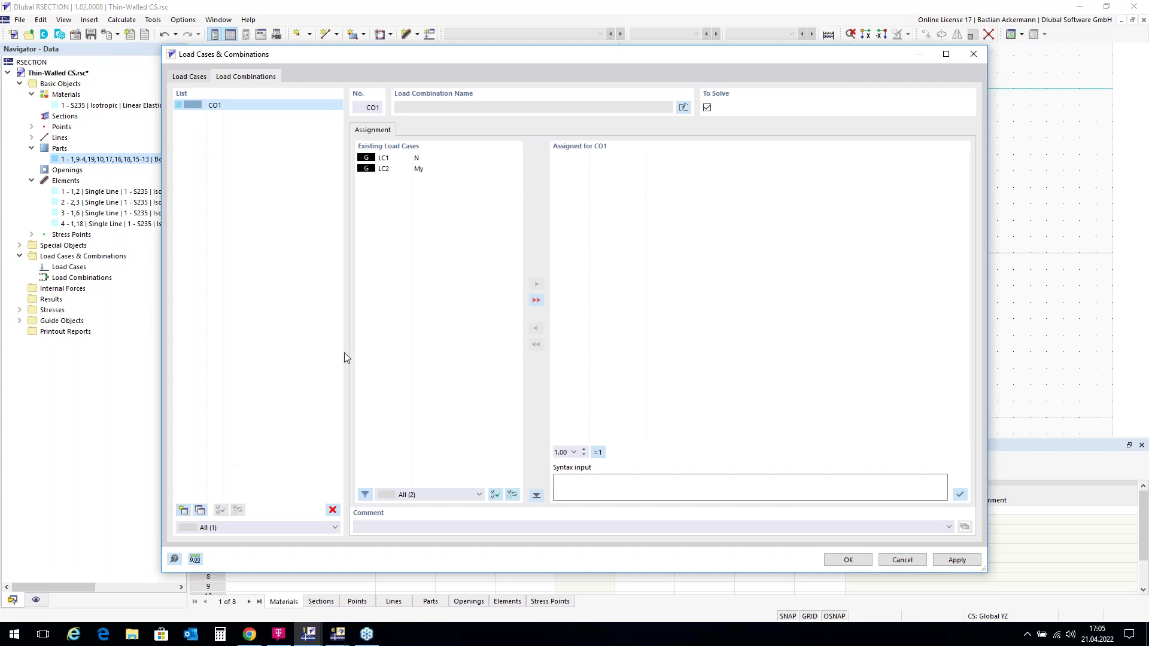
double_click(427, 160)
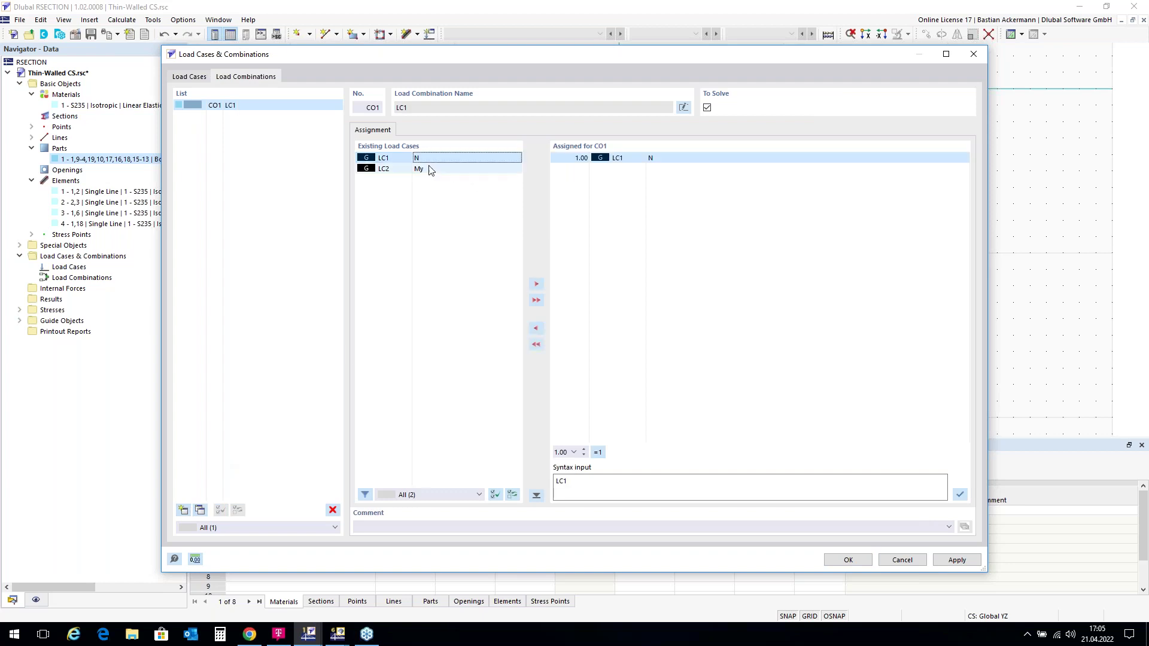
double_click(429, 169)
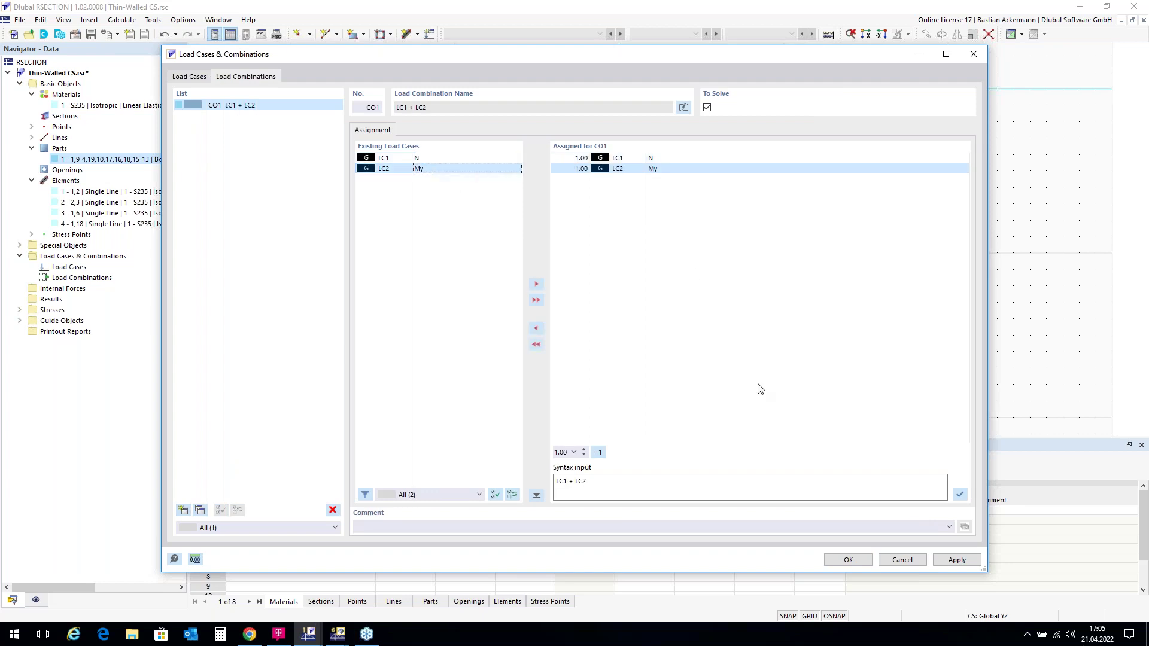
left_click(849, 560)
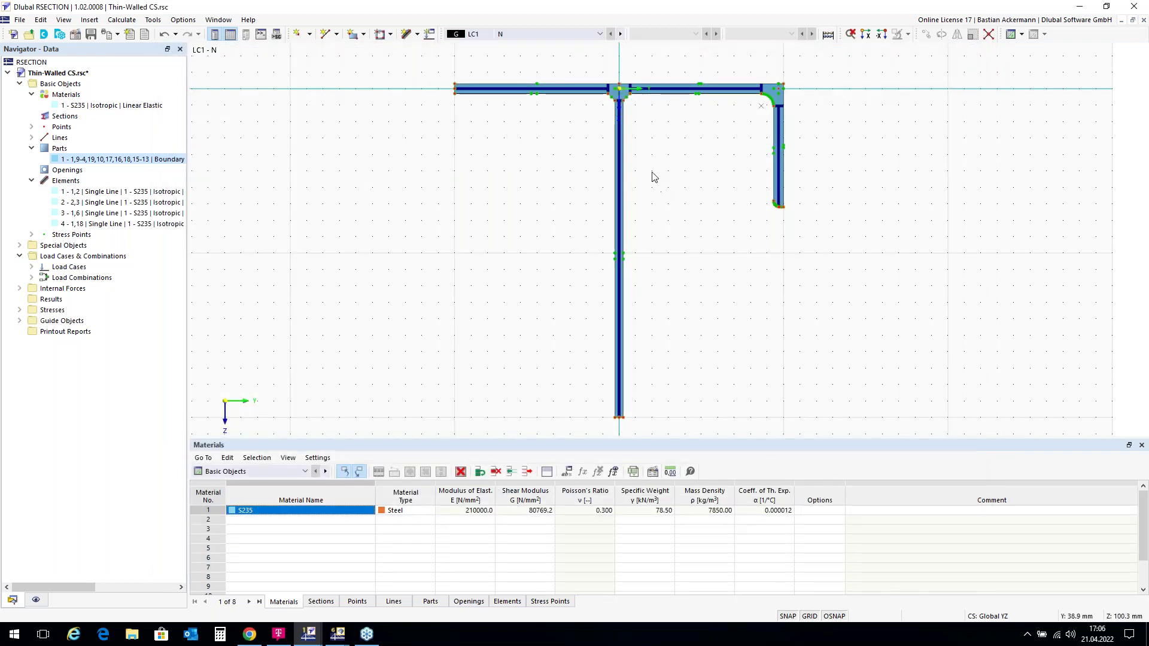
Define internal forces for load case LC1 with an axial force N of -50 kN on member 1.
double_click(53, 290)
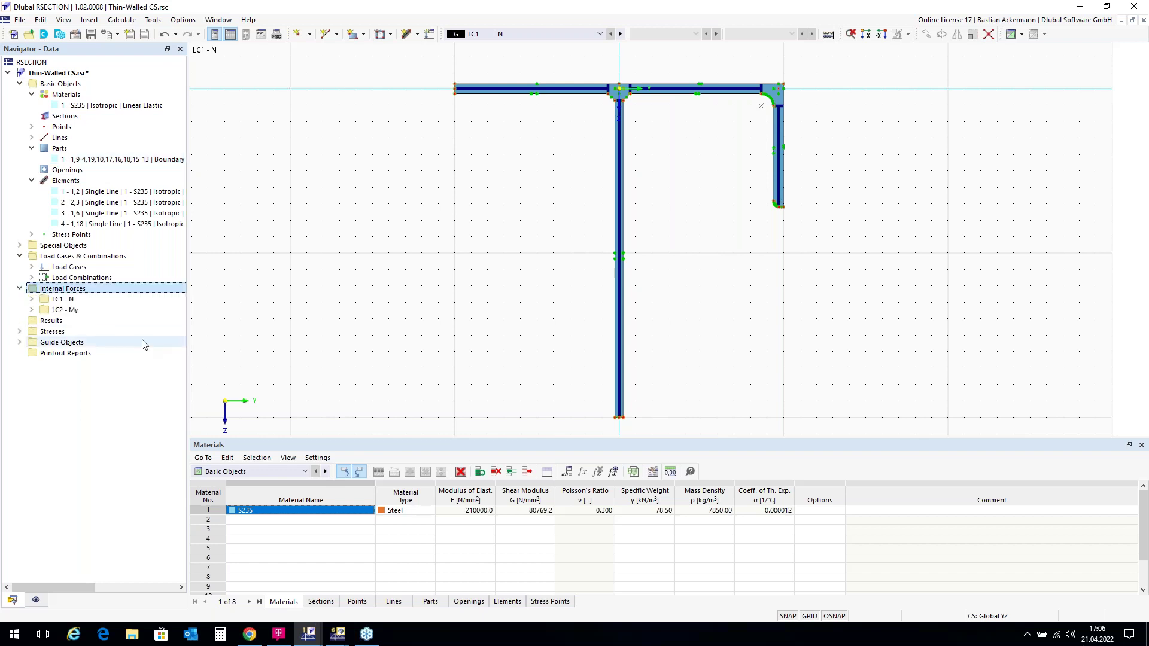
double_click(67, 300)
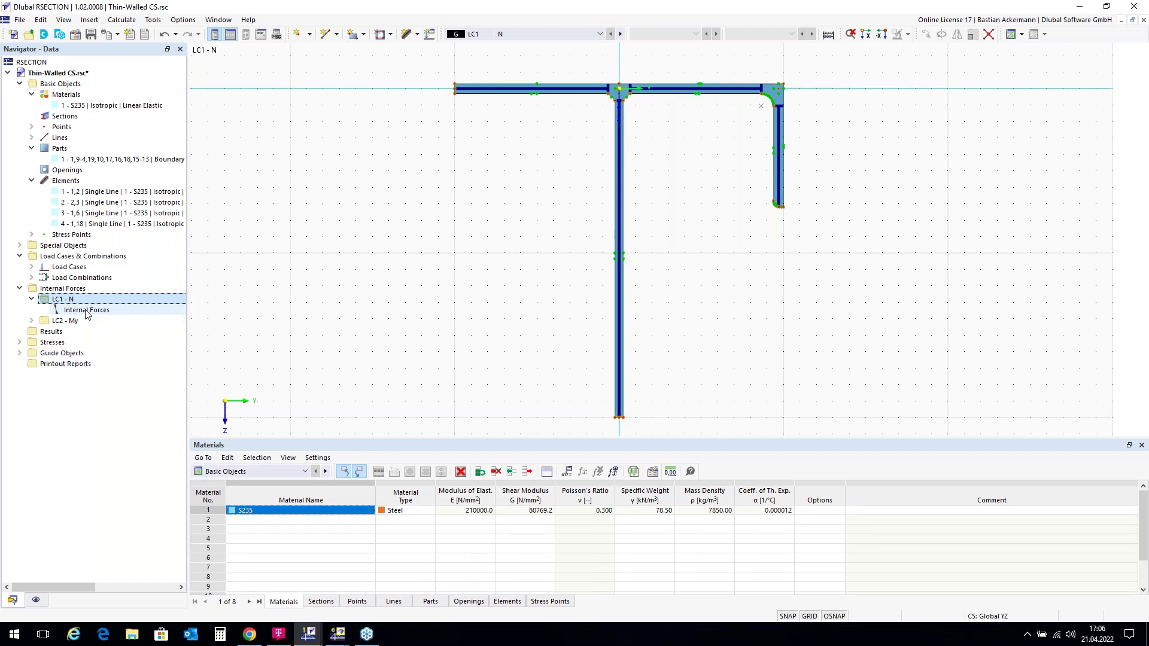
double_click(87, 311)
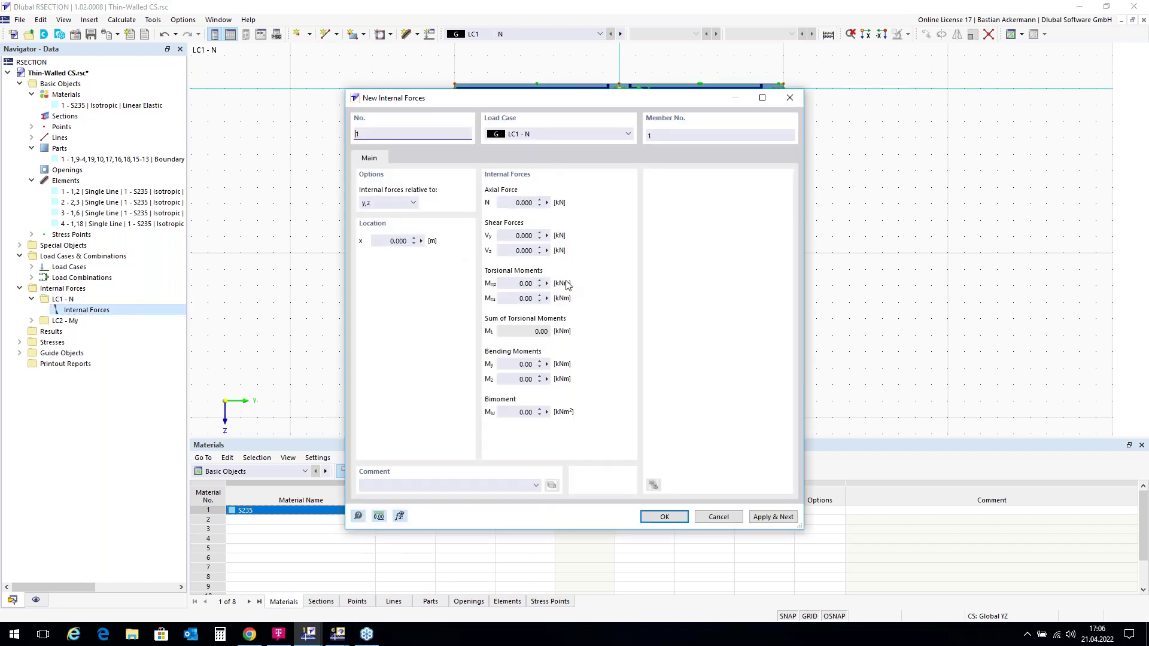
left_click(516, 203)
type("-50")
left_click(665, 517)
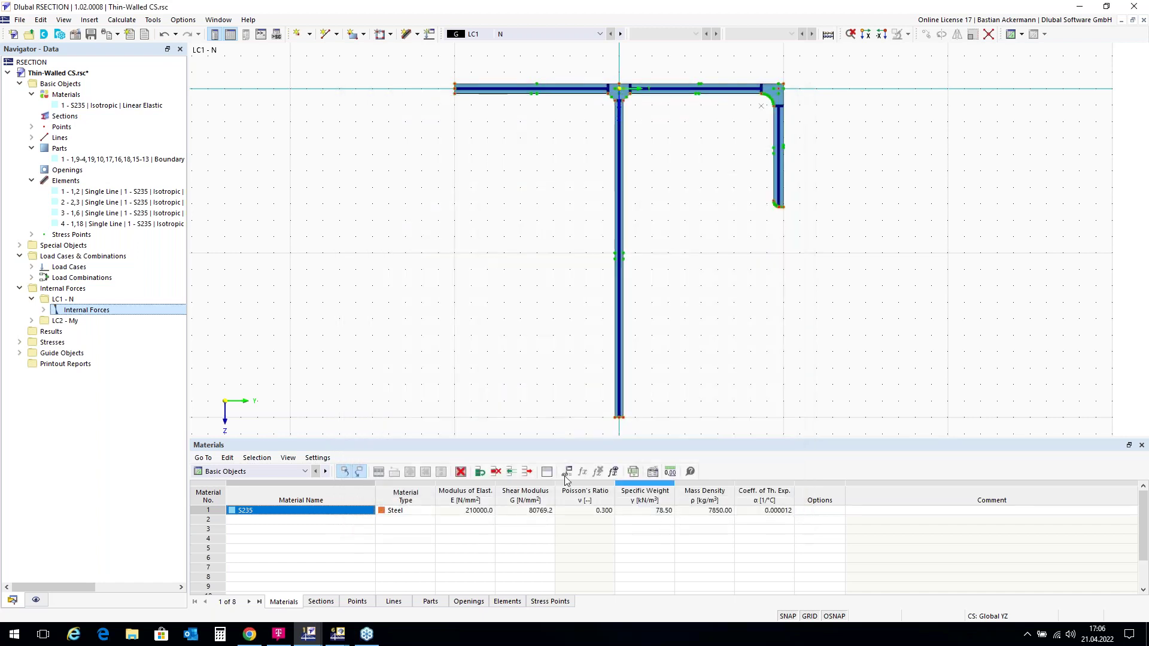
Define internal forces for load case LC2 with a bending moment My of 20 kNm on member 1.
double_click(72, 322)
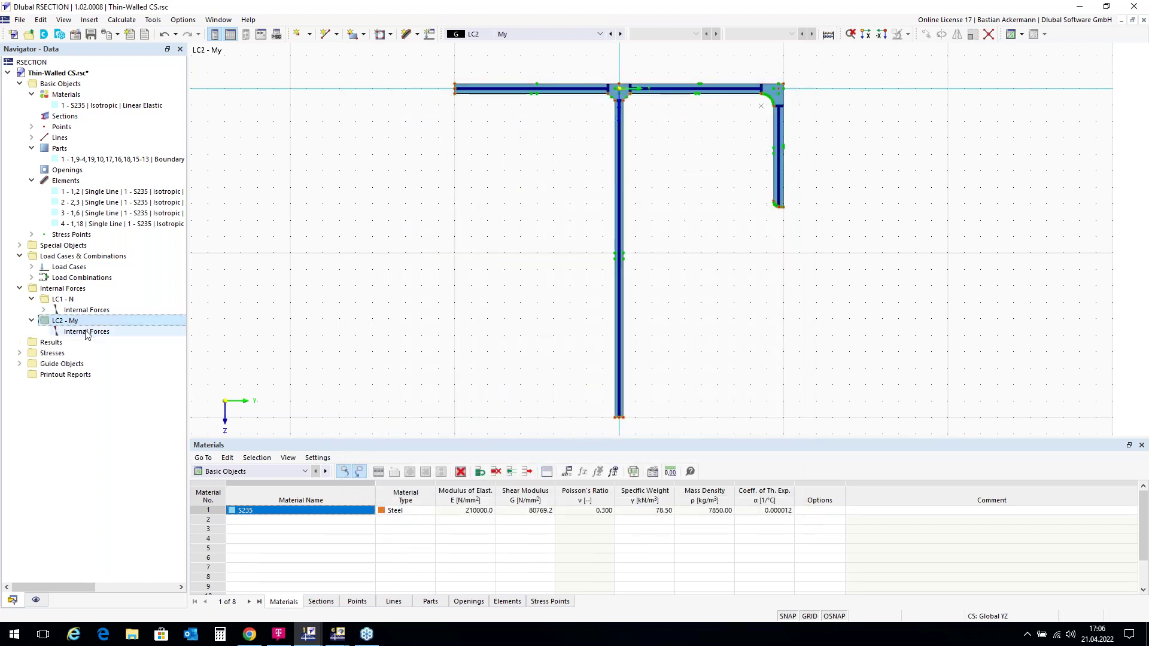
double_click(87, 332)
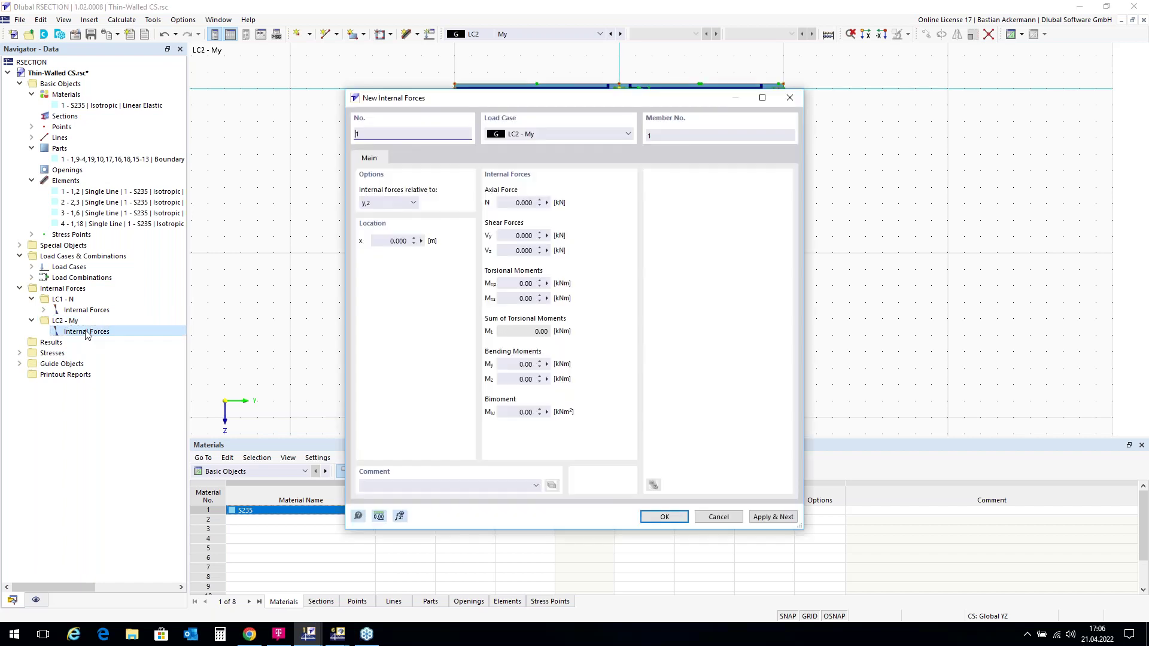
double_click(516, 363)
type("20")
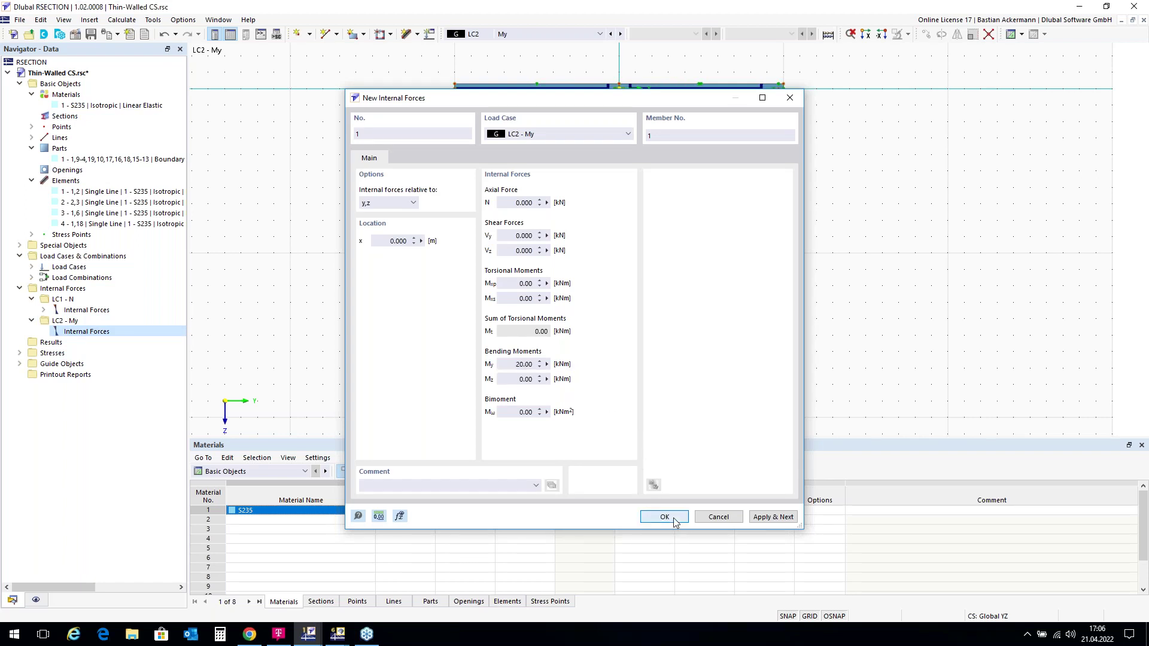
left_click(664, 517)
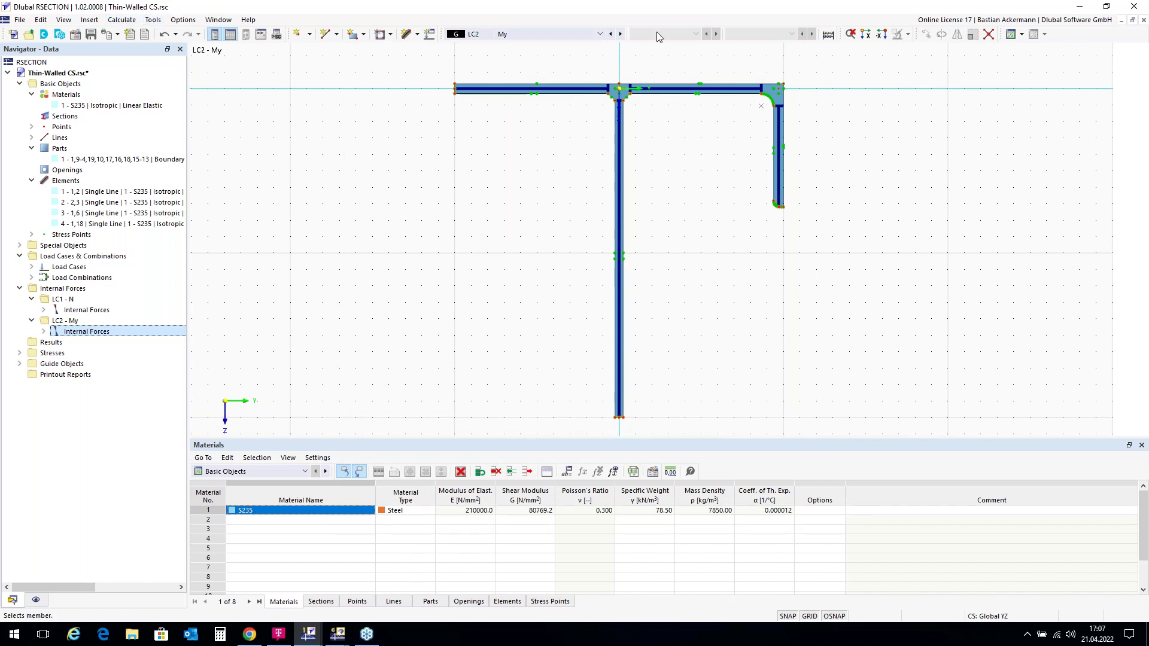
Calculate the cross-section results and hide the subpanels in the model display.
left_click(829, 36)
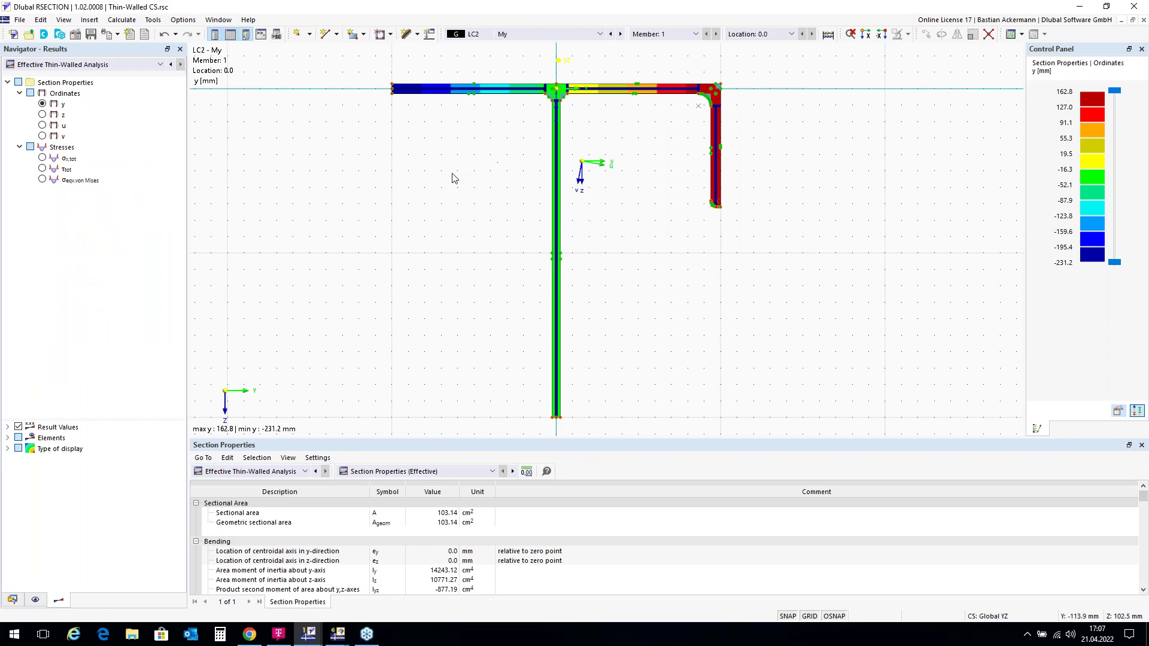
left_click(36, 601)
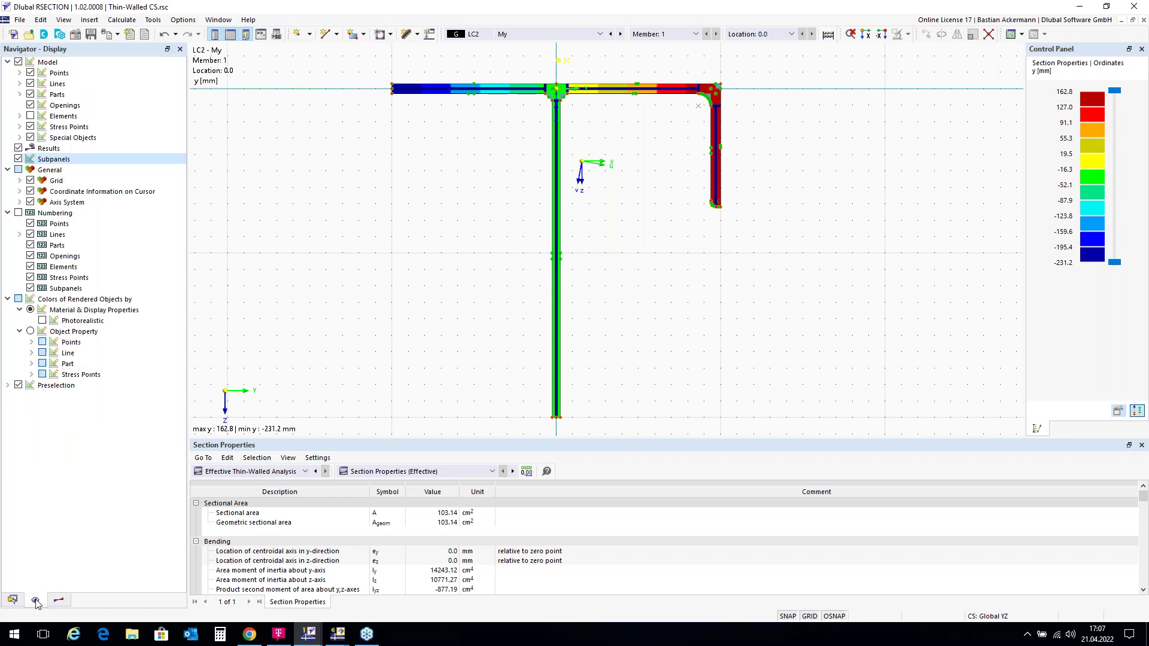
left_click(18, 160)
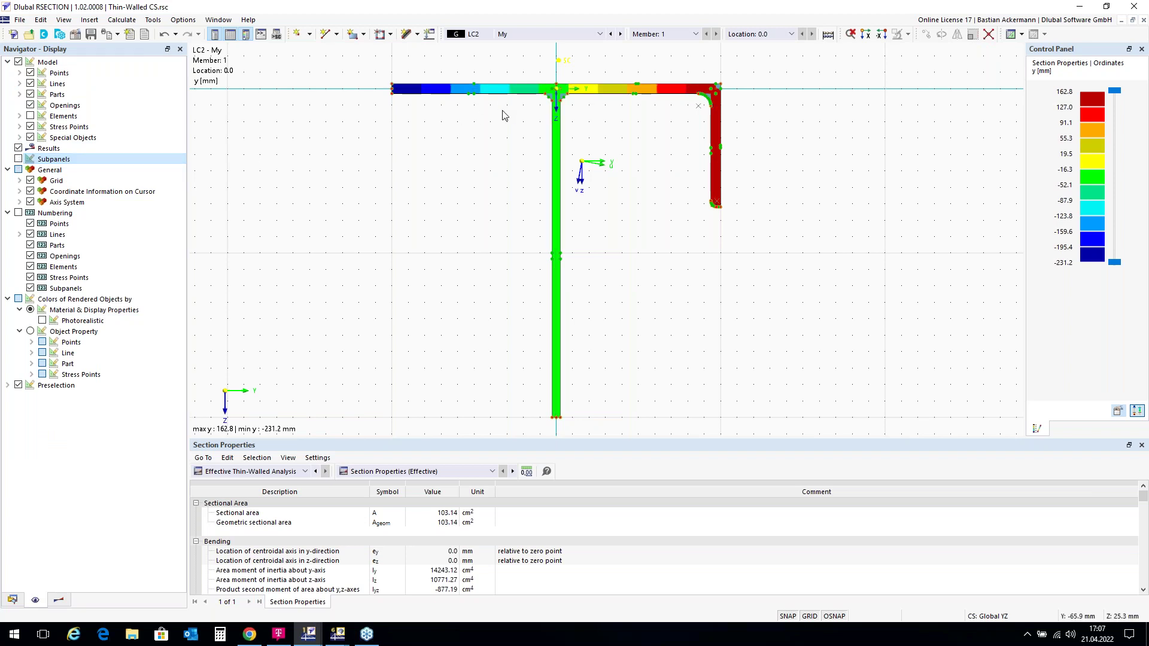
left_click(59, 599)
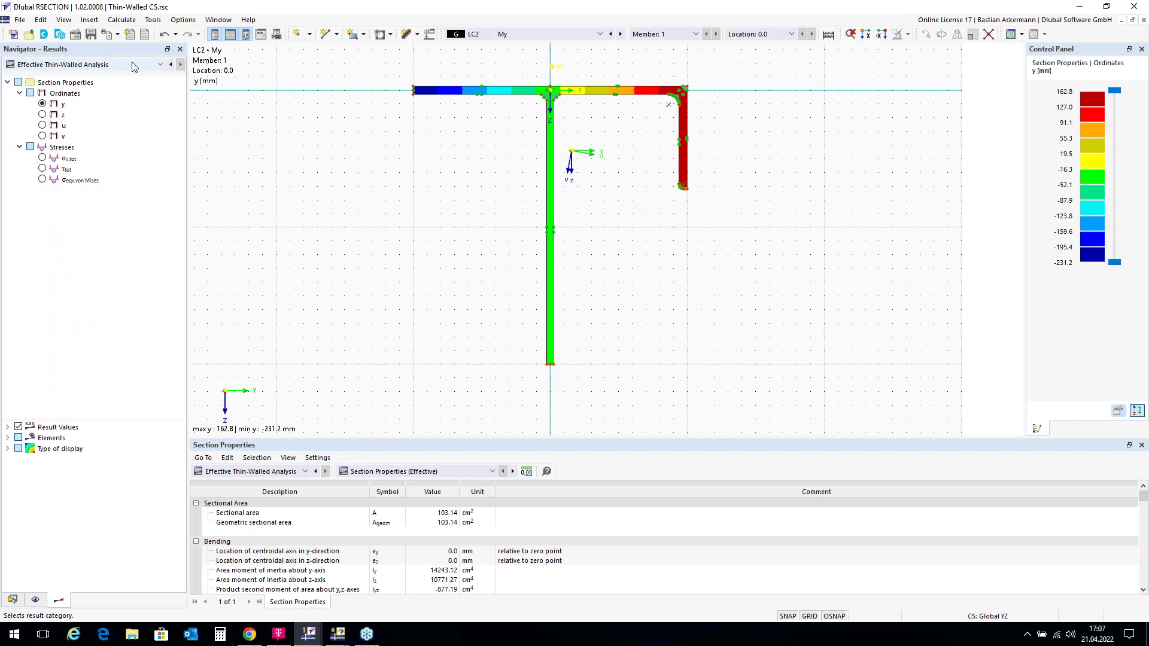
Check the available analysis types, and examine the Thin-Walled Analysis section properties for area, bending and shear in an enlarged table.
left_click(161, 65)
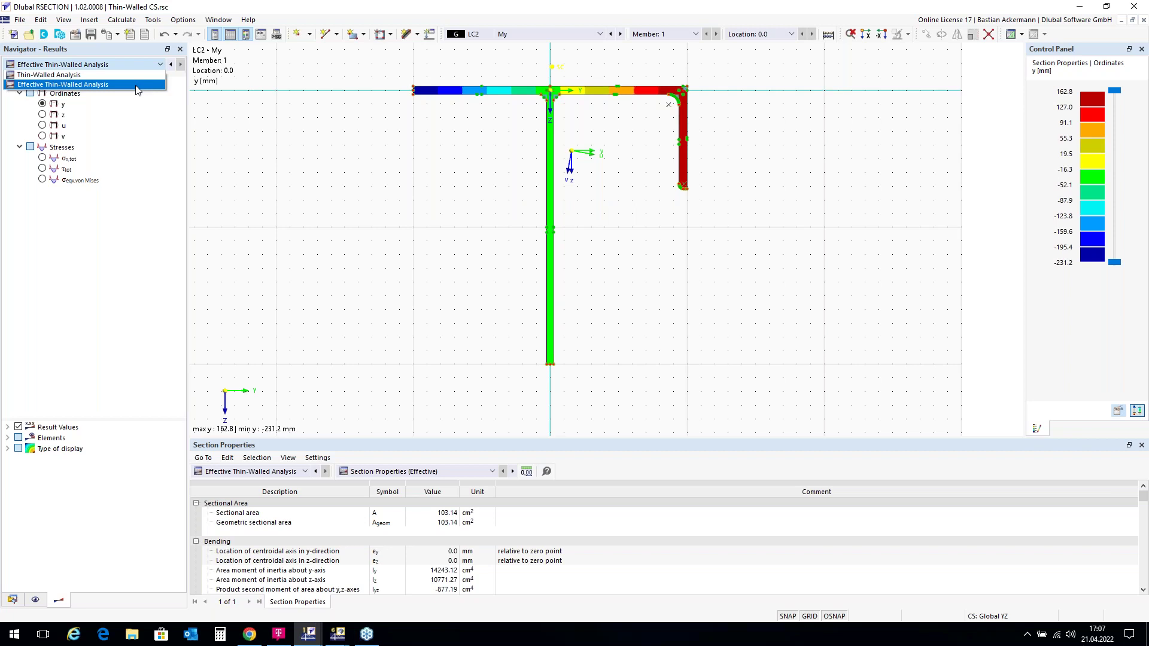
left_click(160, 66)
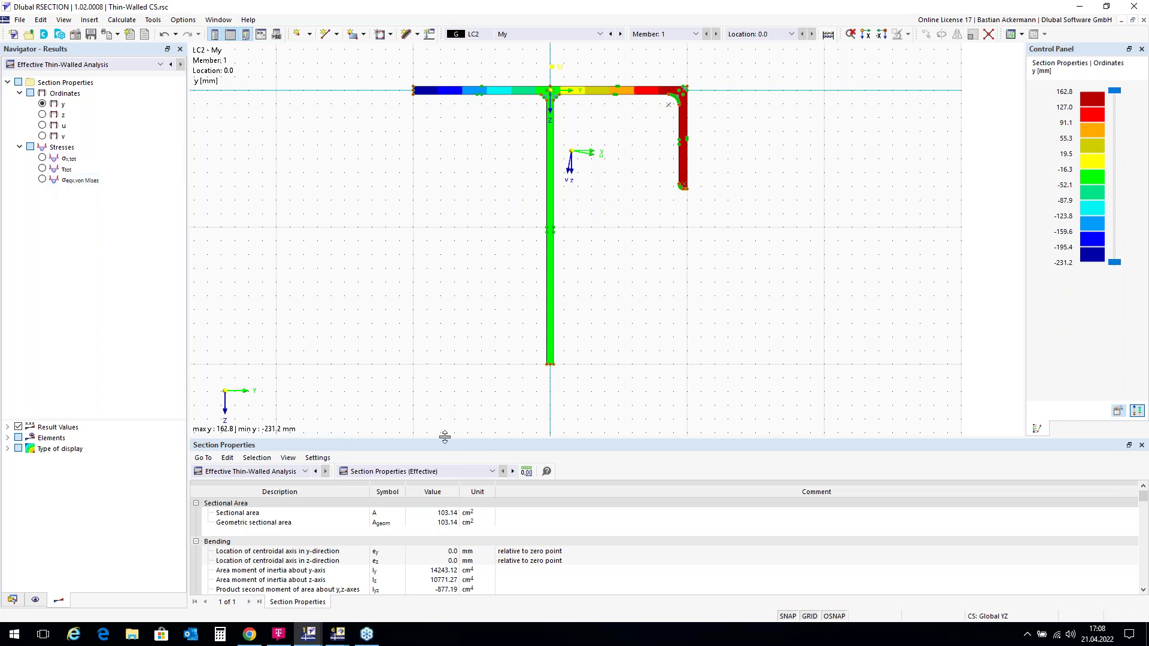
left_click_drag(445, 437, 449, 387)
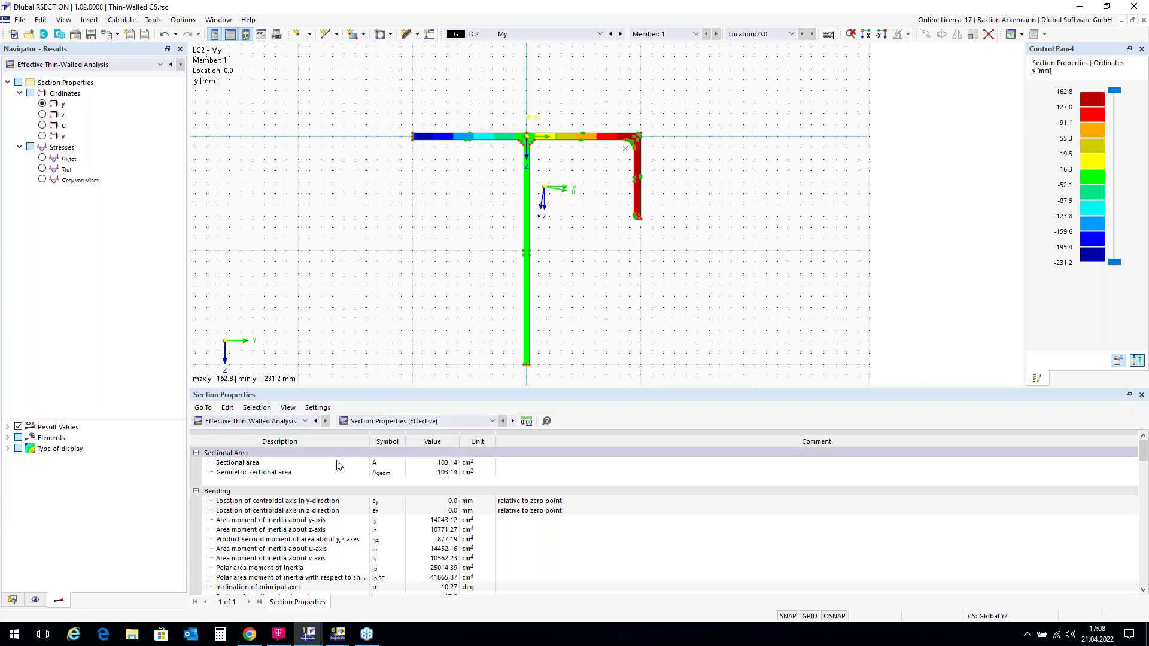
left_click(306, 421)
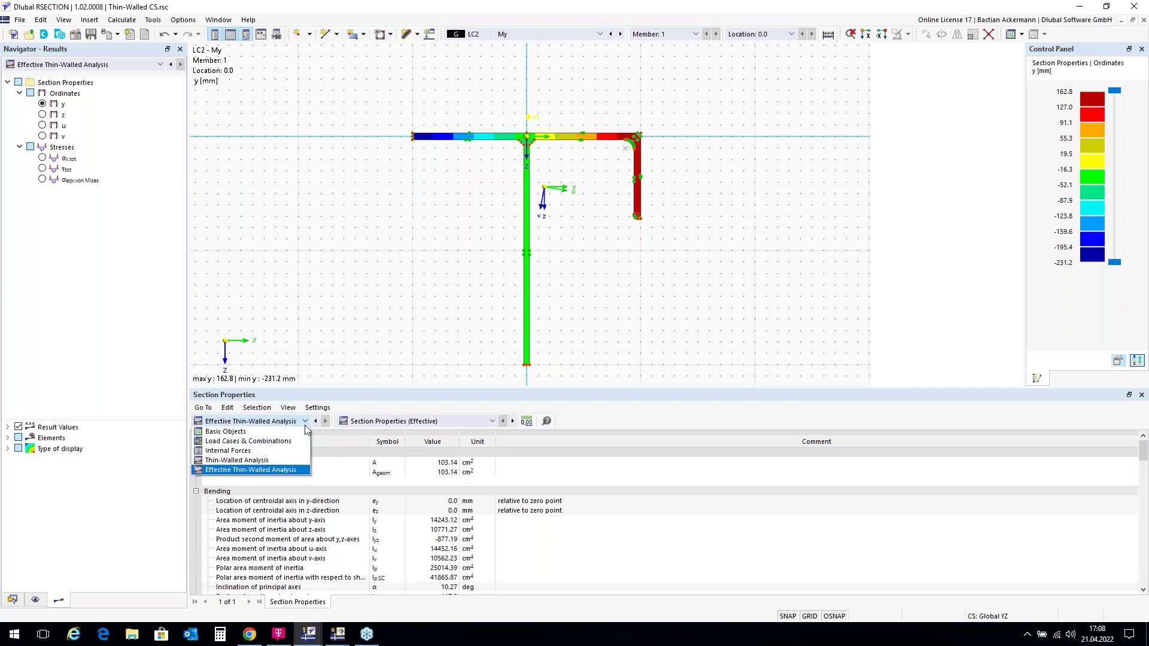
left_click(286, 461)
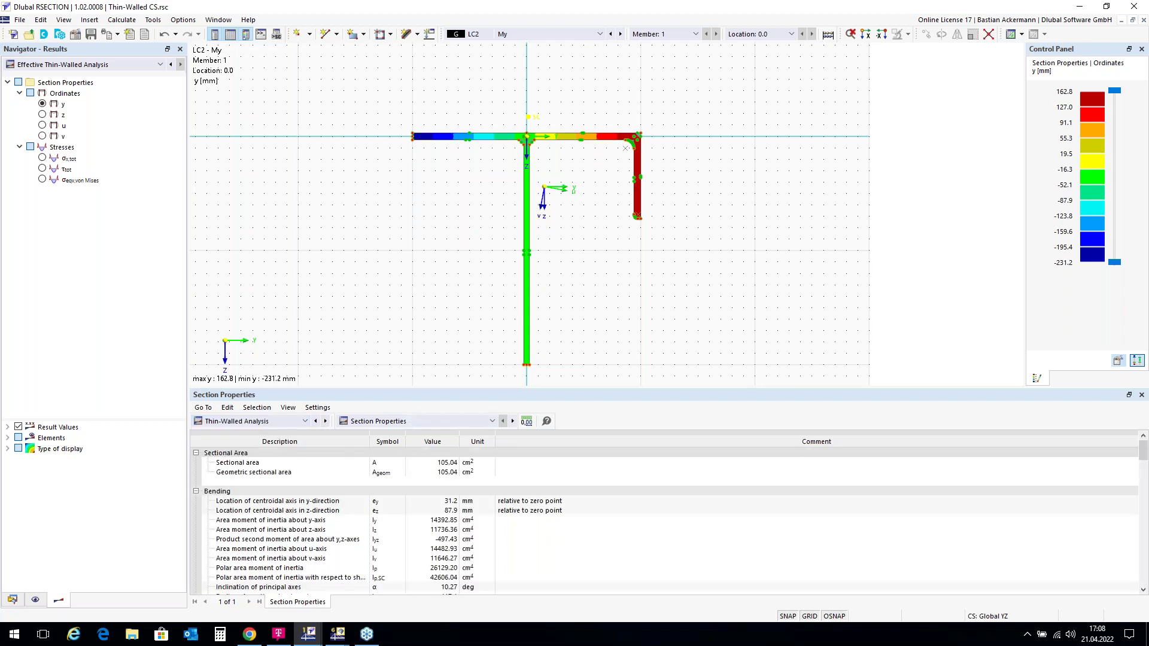
left_click_drag(404, 389, 404, 317)
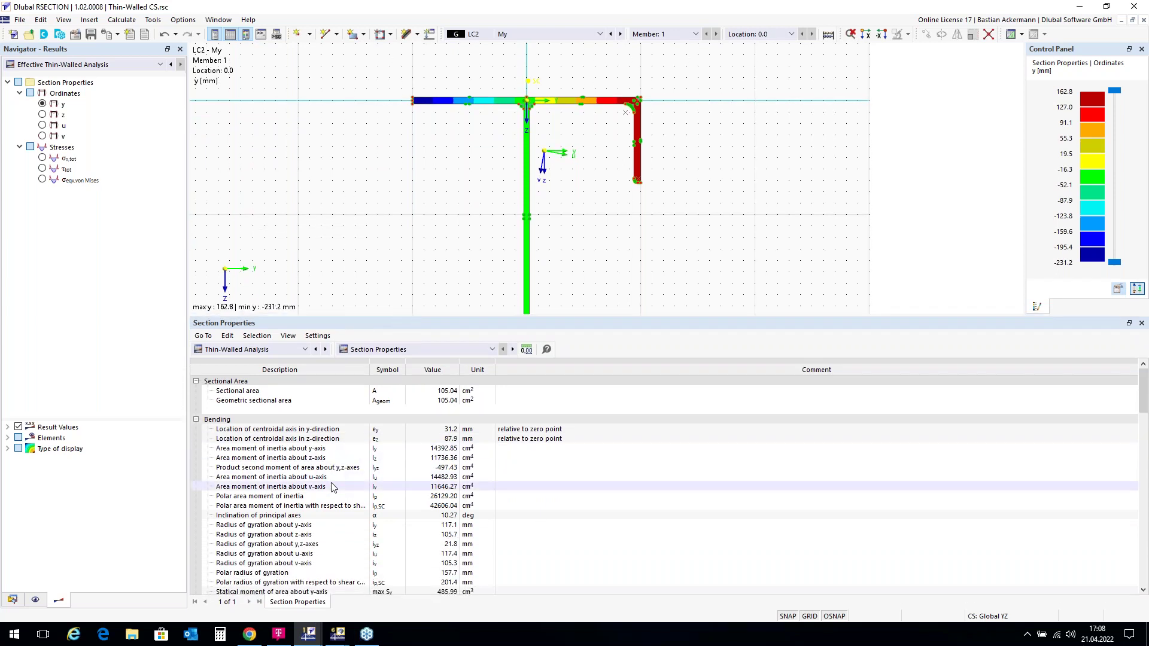
scroll(331, 482, "down", 4)
scroll(332, 484, "down", 4)
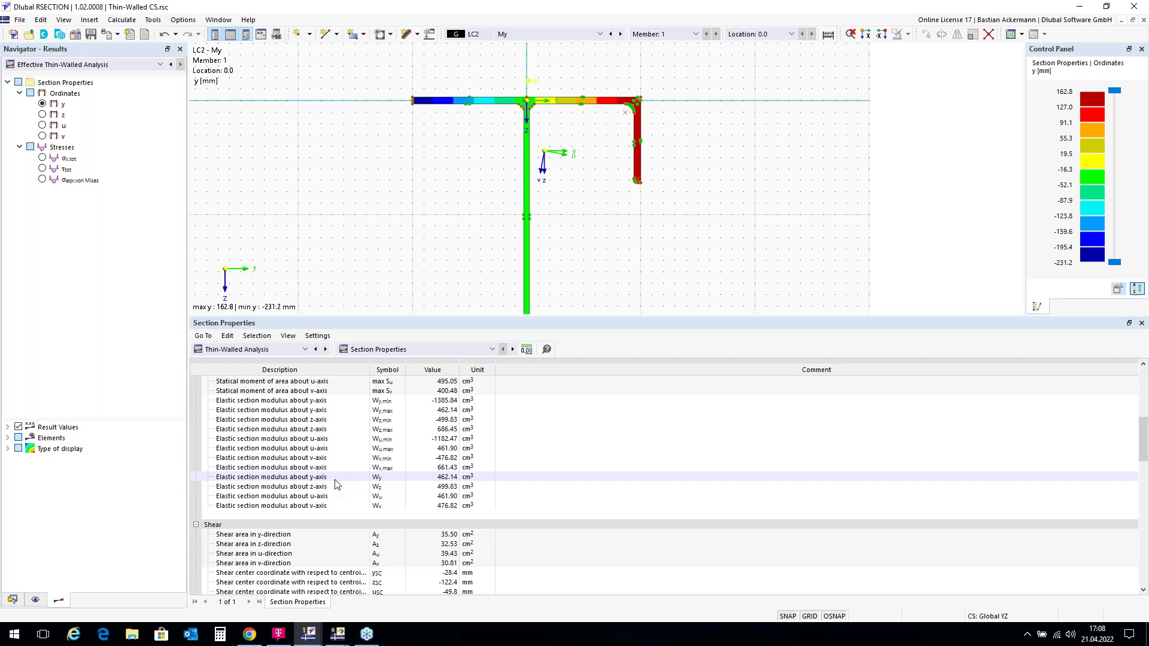
scroll(333, 483, "down", 2)
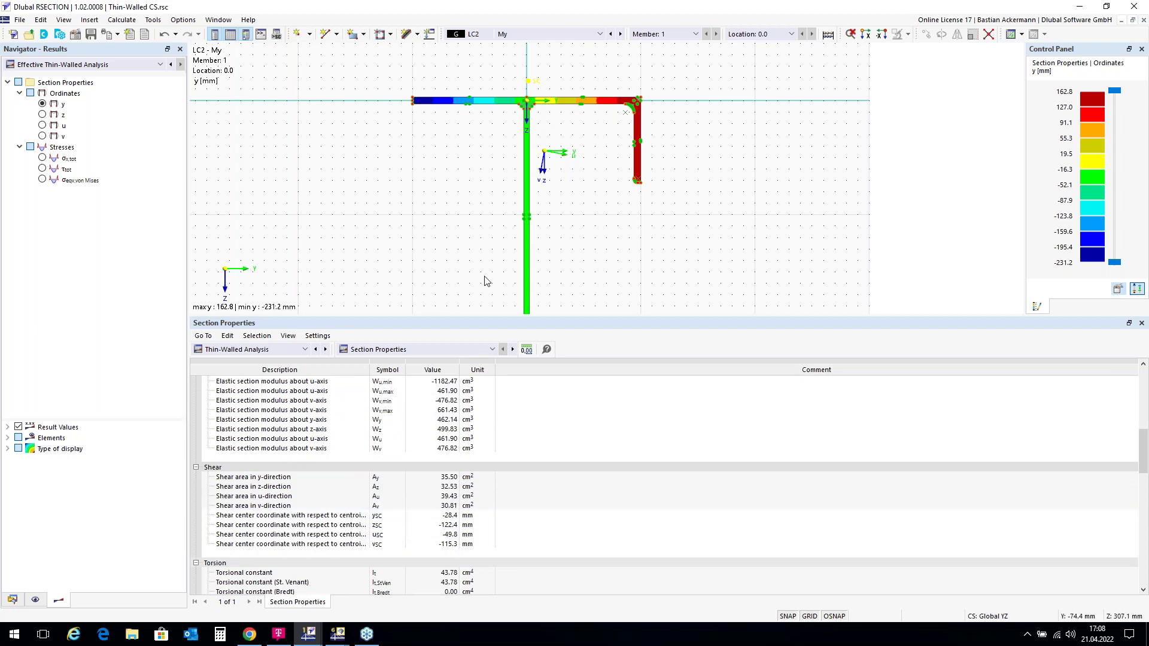
left_click_drag(480, 316, 463, 458)
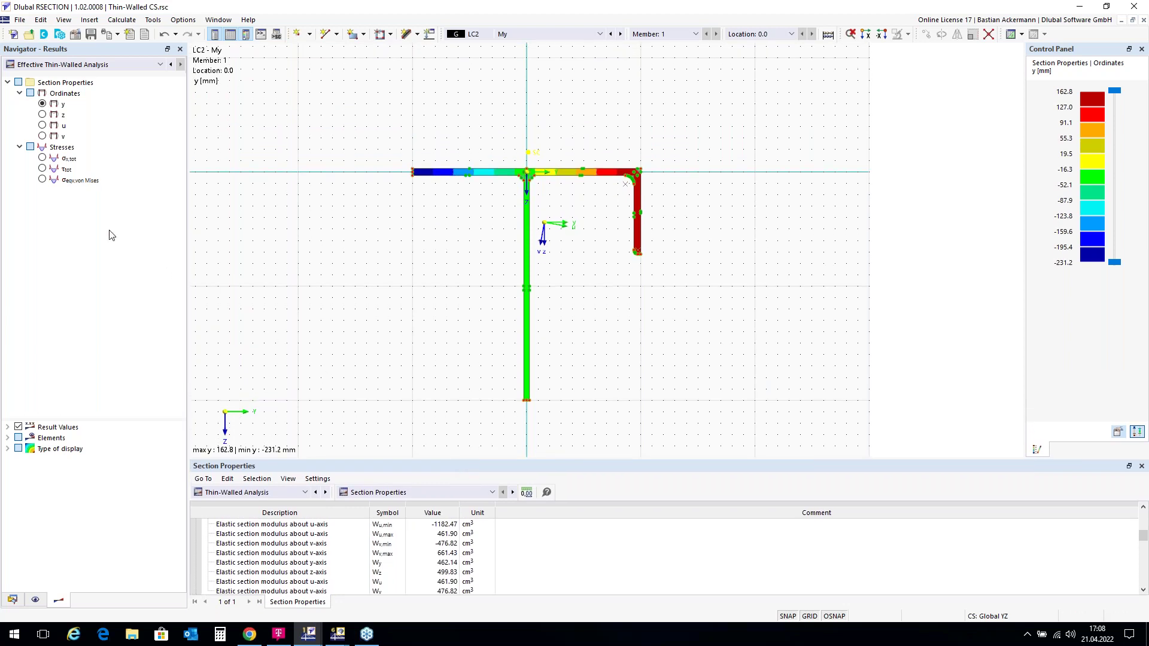
Display the total normal stress σx,tot for load case LC1 and examine the distribution at the flange's free end.
left_click(42, 158)
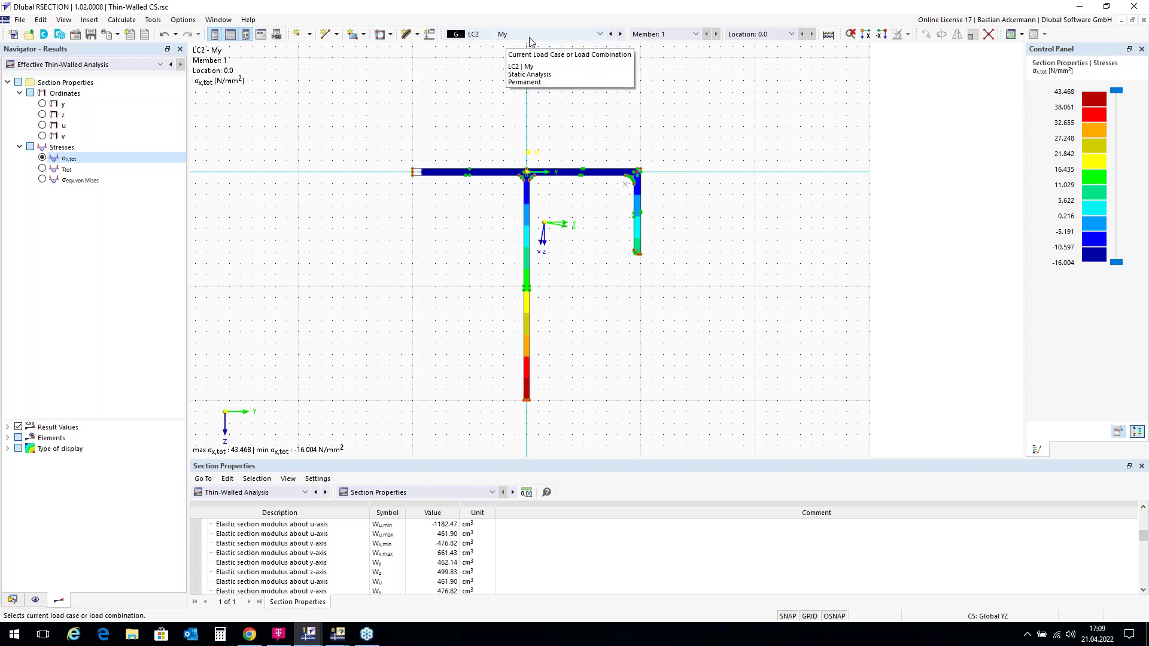
left_click(611, 35)
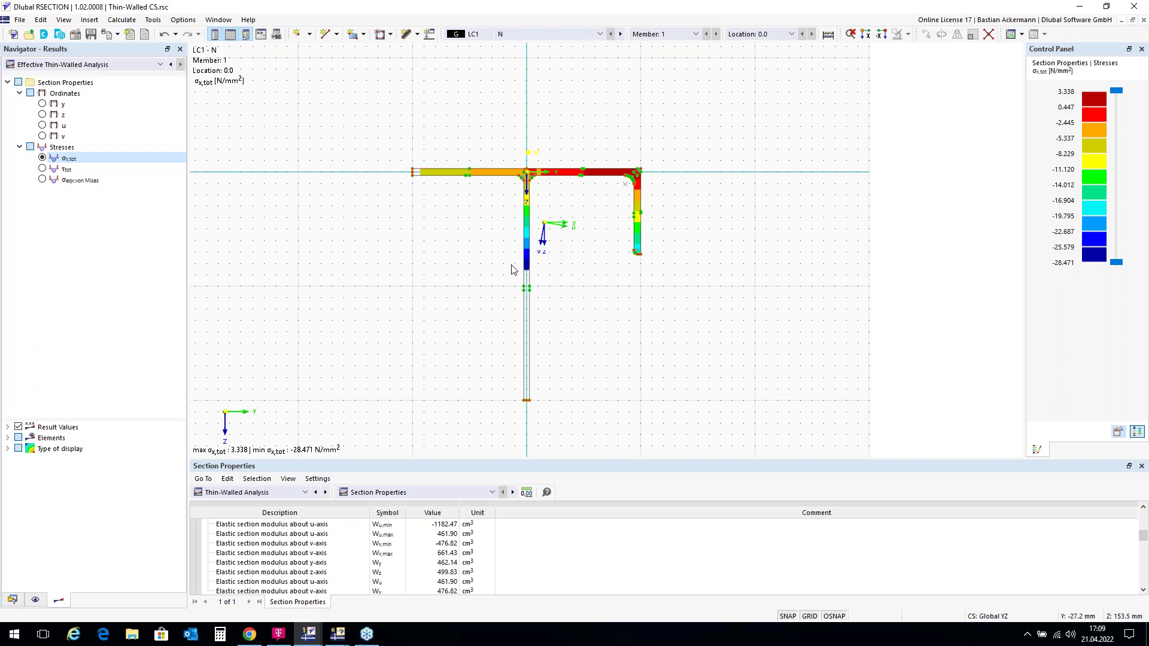
scroll(415, 173, "up", 1)
scroll(417, 177, "up", 5)
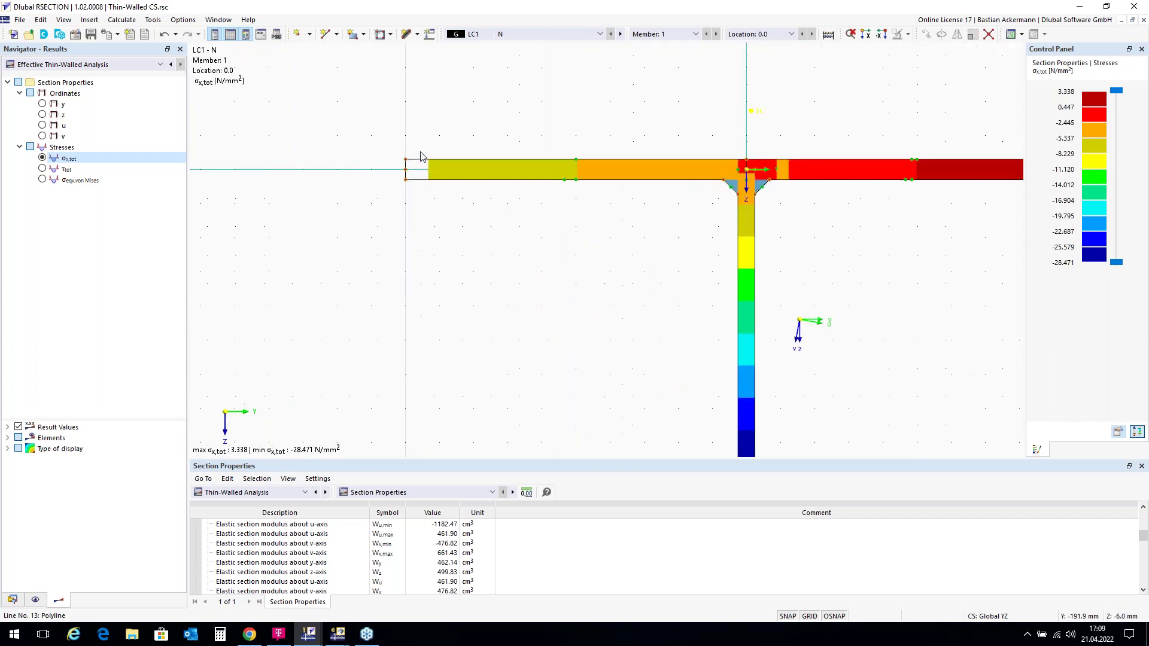
scroll(448, 143, "down", 4)
scroll(449, 143, "down", 2)
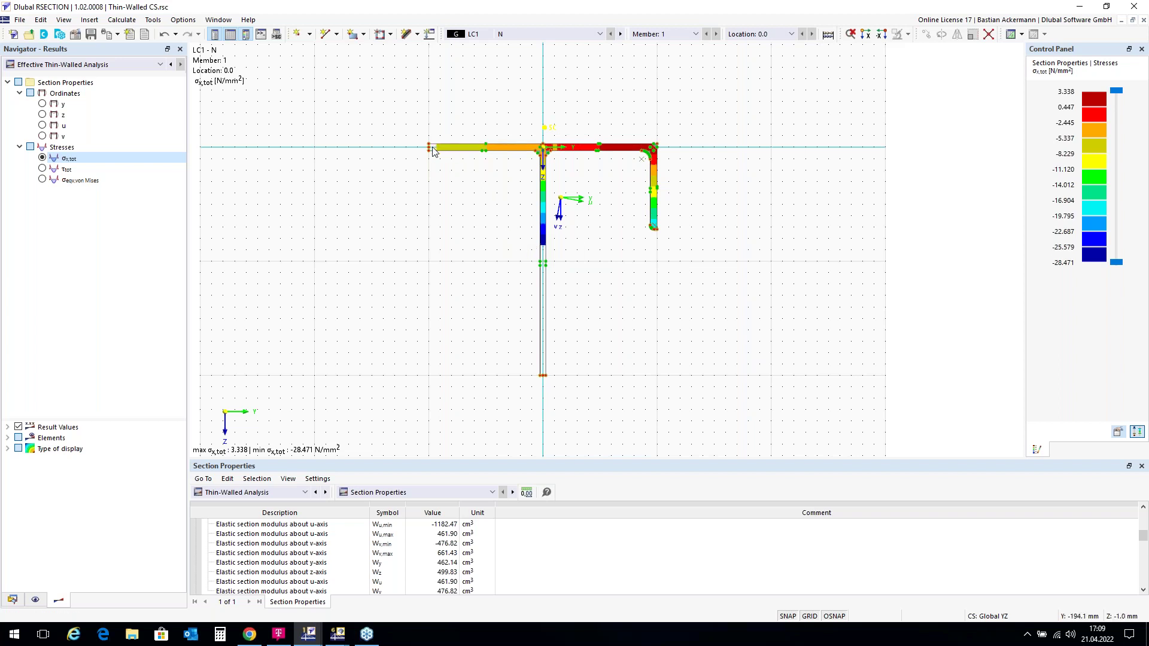
scroll(433, 151, "up", 1)
scroll(434, 150, "up", 3)
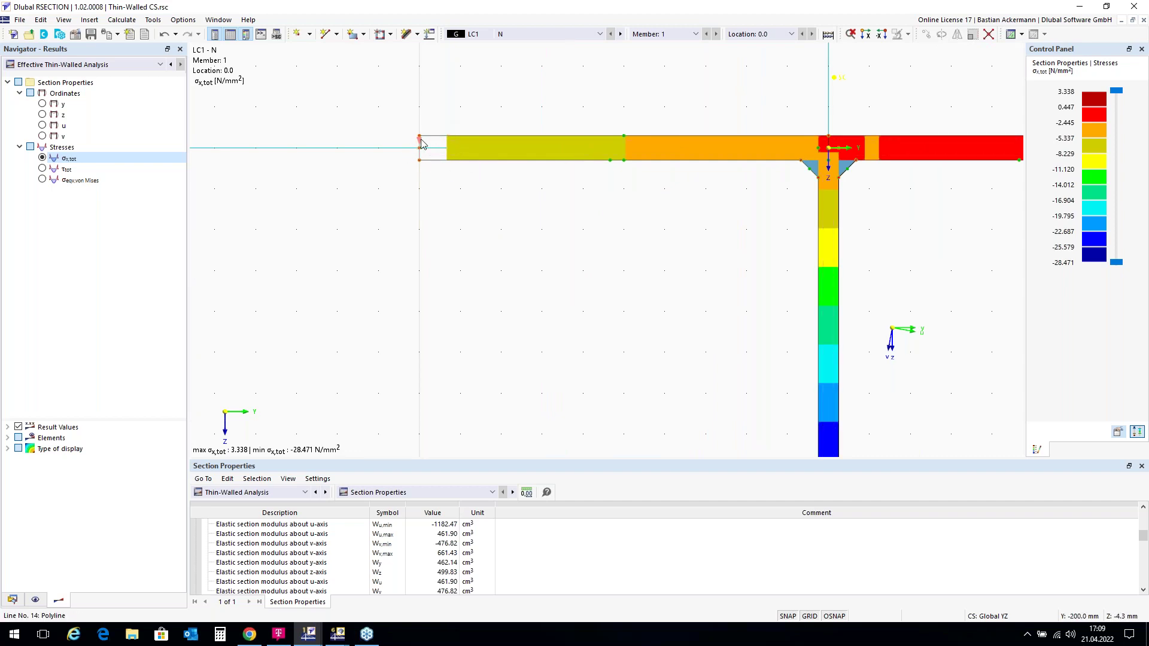
scroll(434, 120, "down", 3)
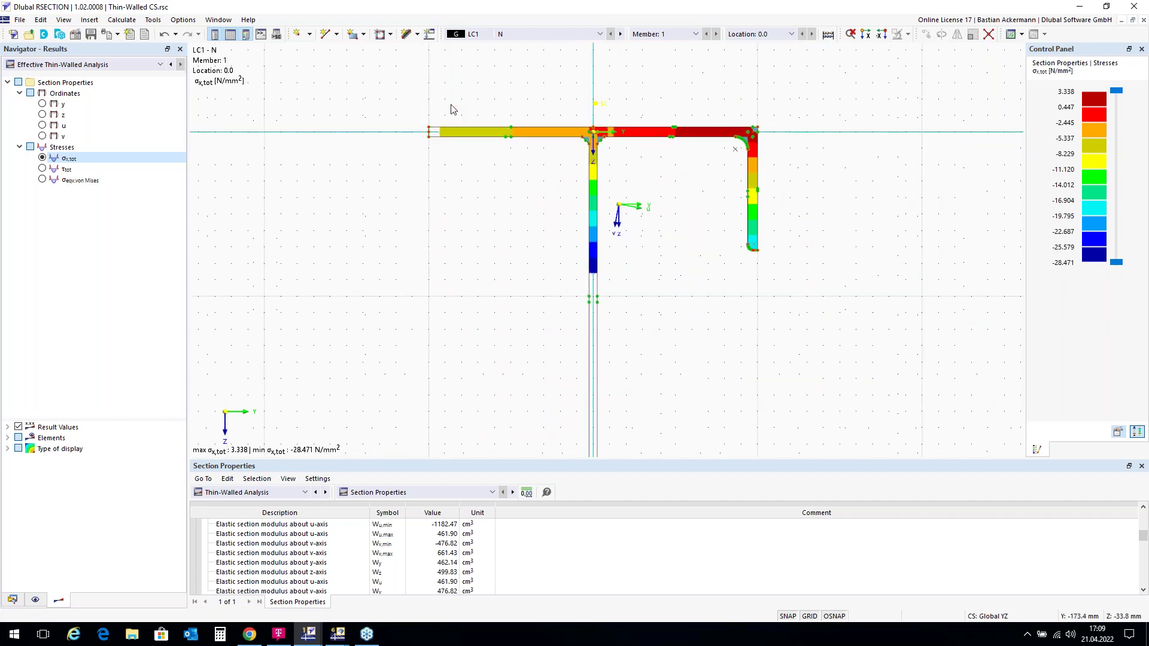
Examine the total normal stress σx,tot for load case LC2, and examine it for load combination CO1.
left_click(621, 34)
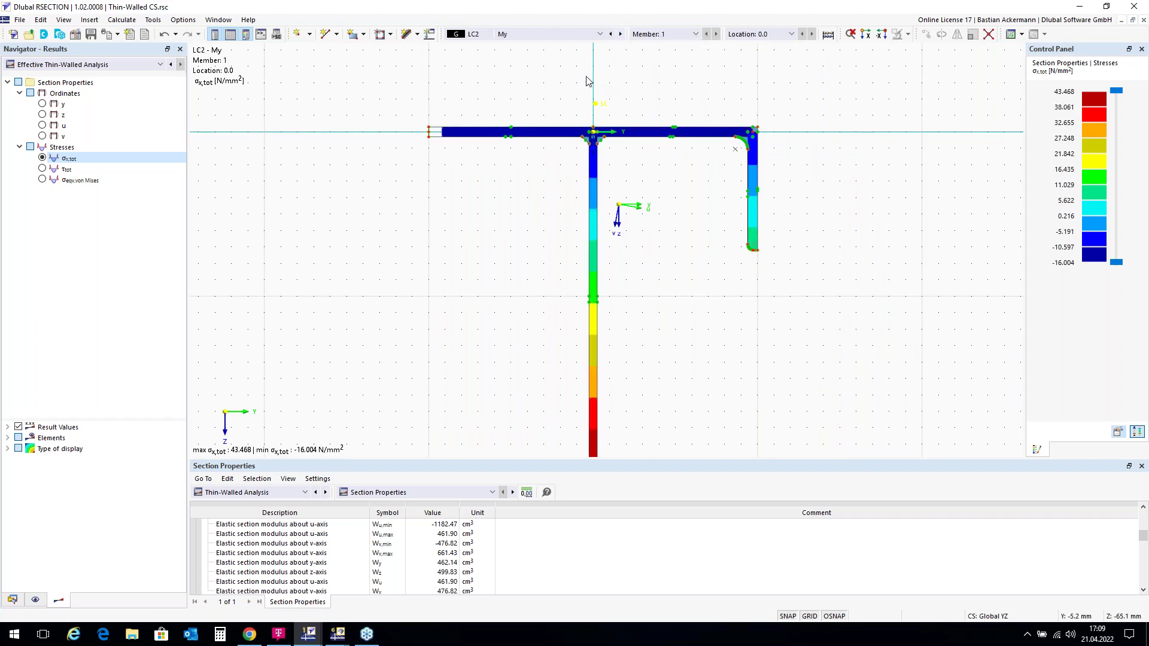
scroll(585, 79, "down", 1)
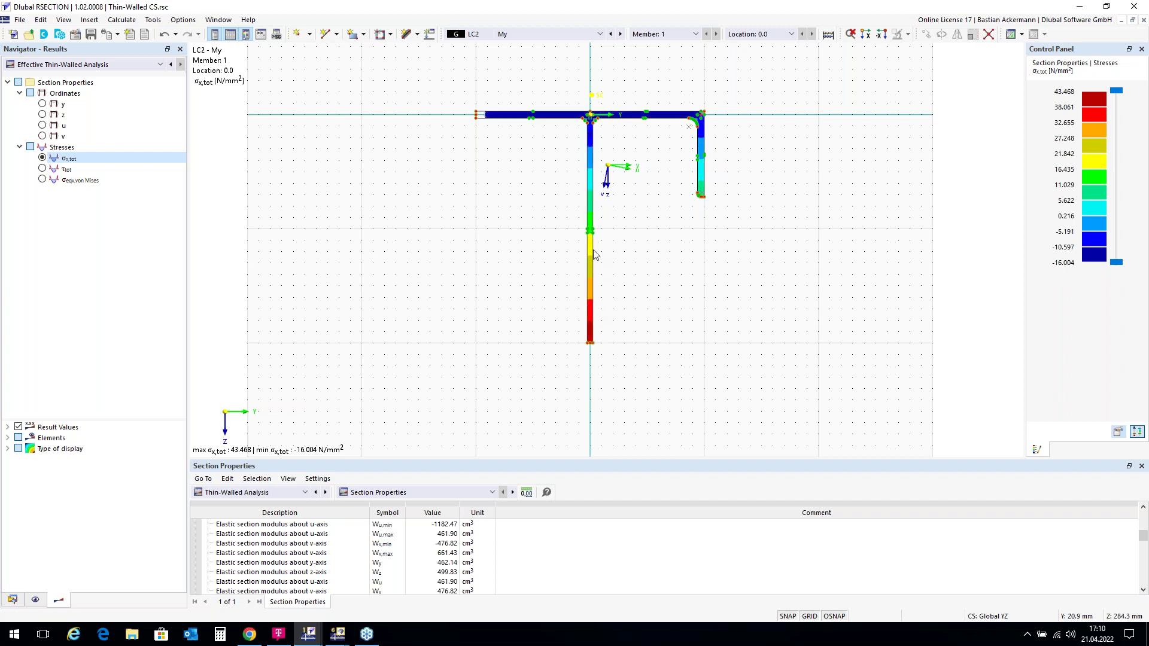
left_click(621, 34)
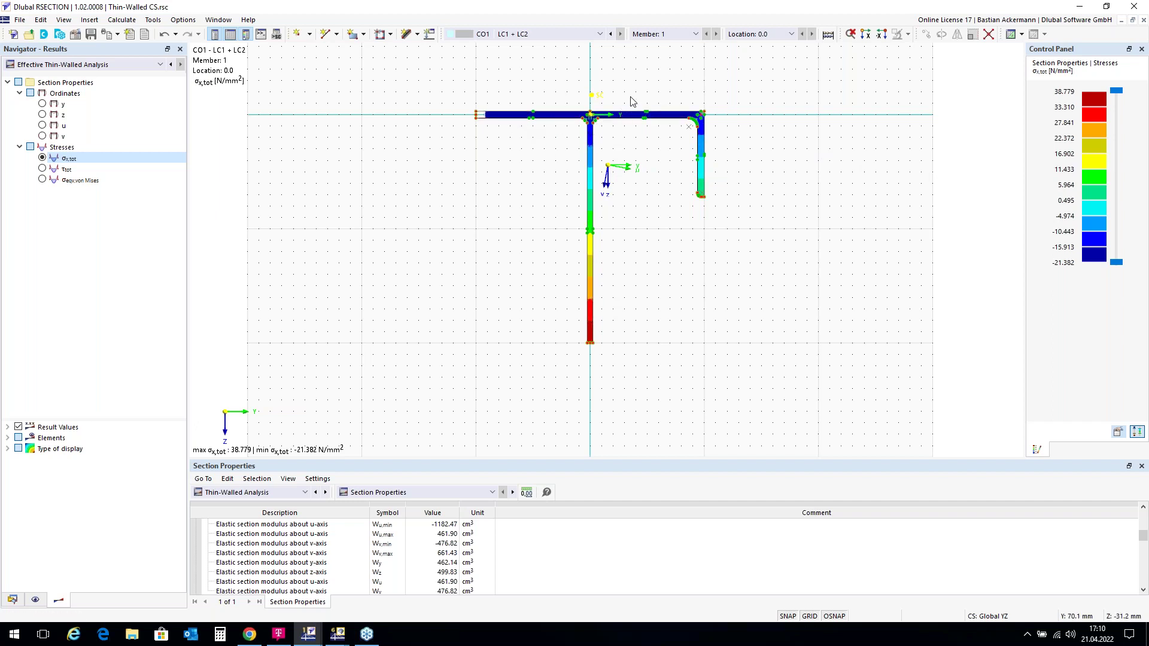
scroll(631, 98, "up", 1)
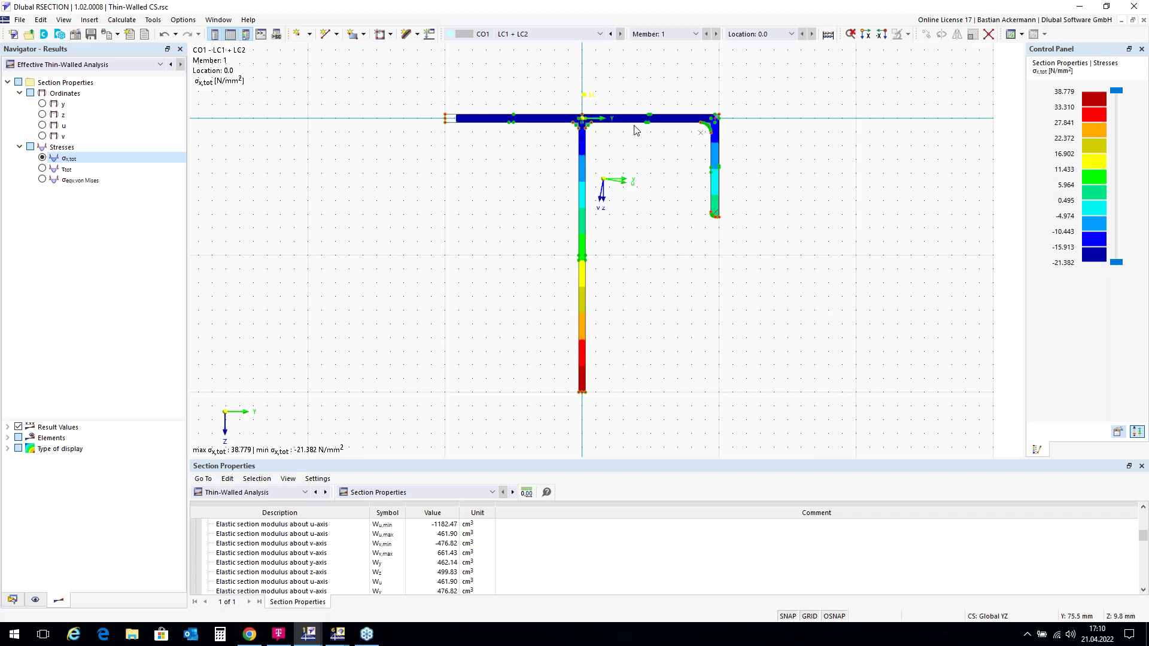
Compare the isoline display with the stress diagram with display type off, check τtot, and return to σx,tot for CO1.
double_click(45, 453)
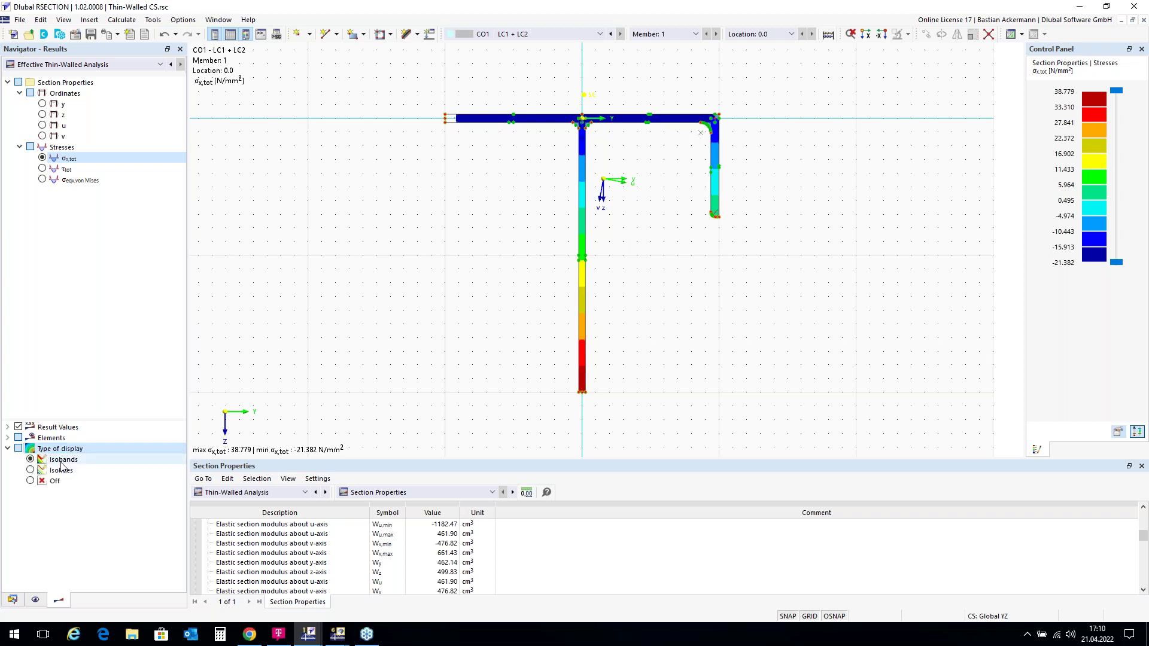
left_click(30, 471)
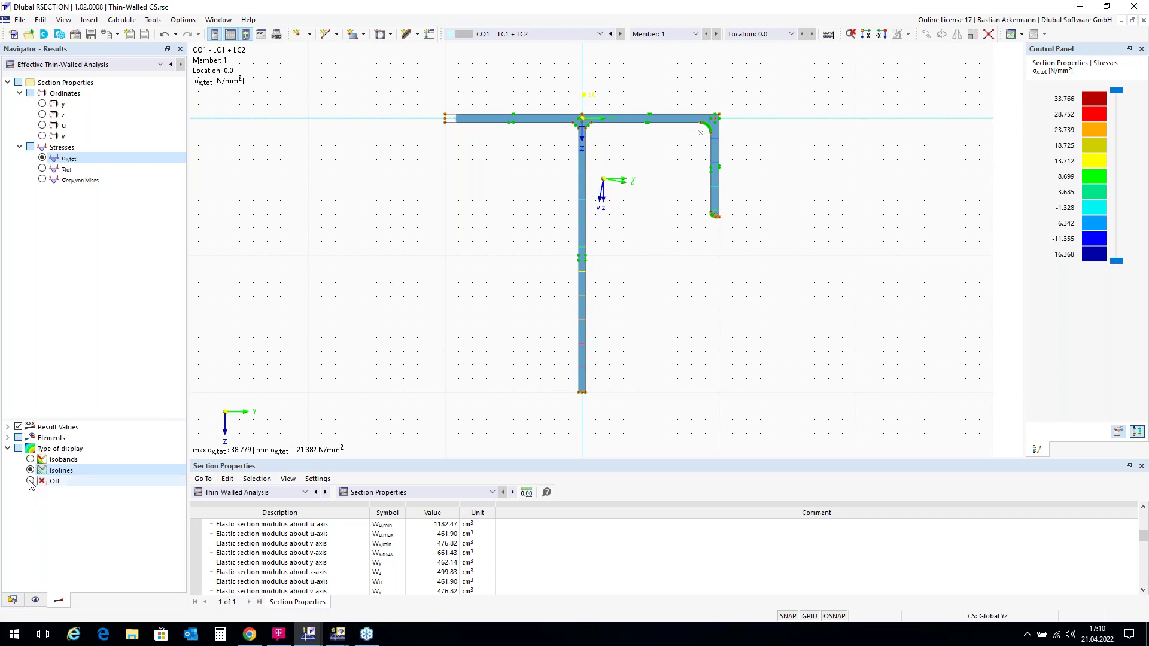
left_click(30, 482)
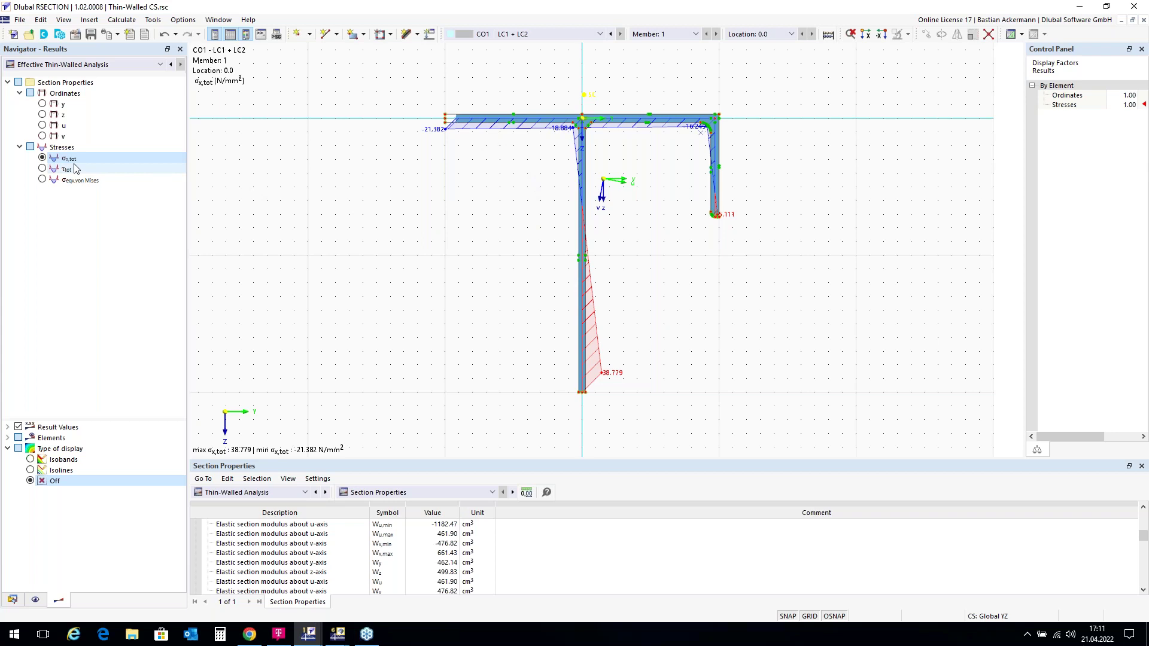
left_click(42, 170)
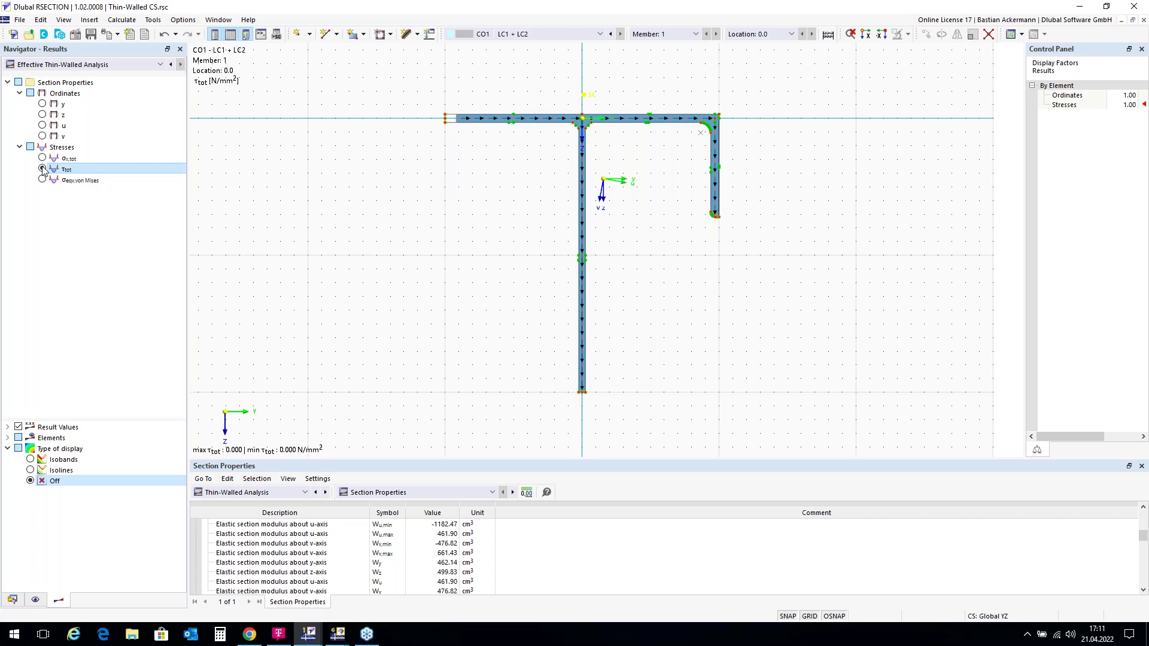
left_click(42, 158)
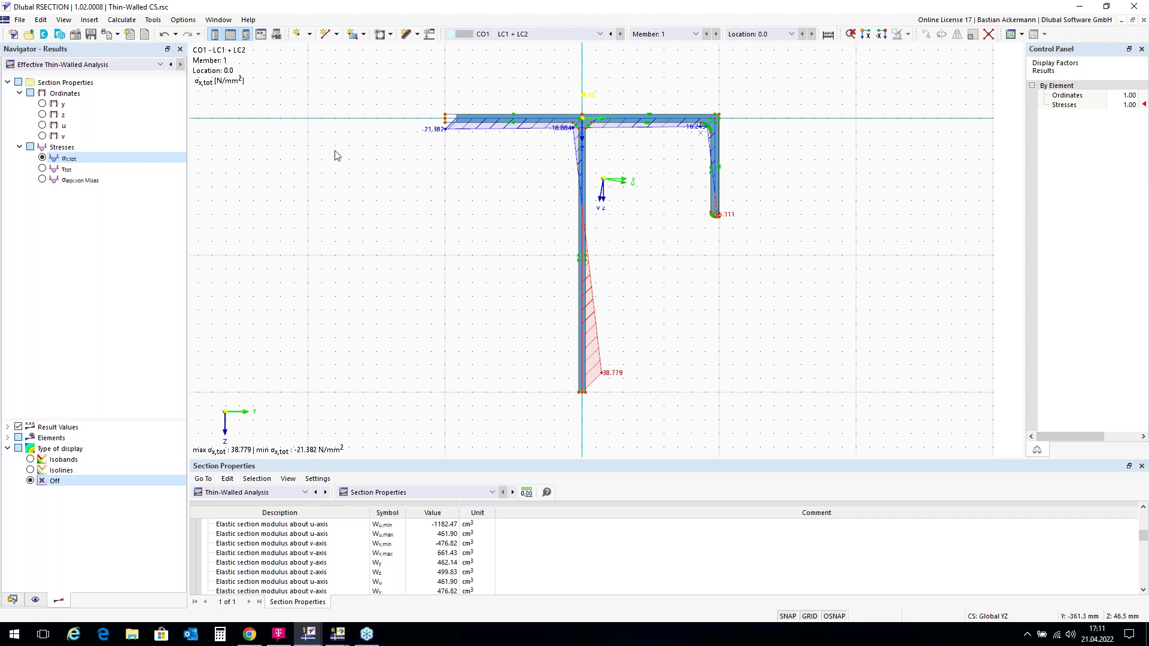
Send the CO1 σx,tot graphic to a new printout report with full page width and height, saving and showing it.
left_click(117, 35)
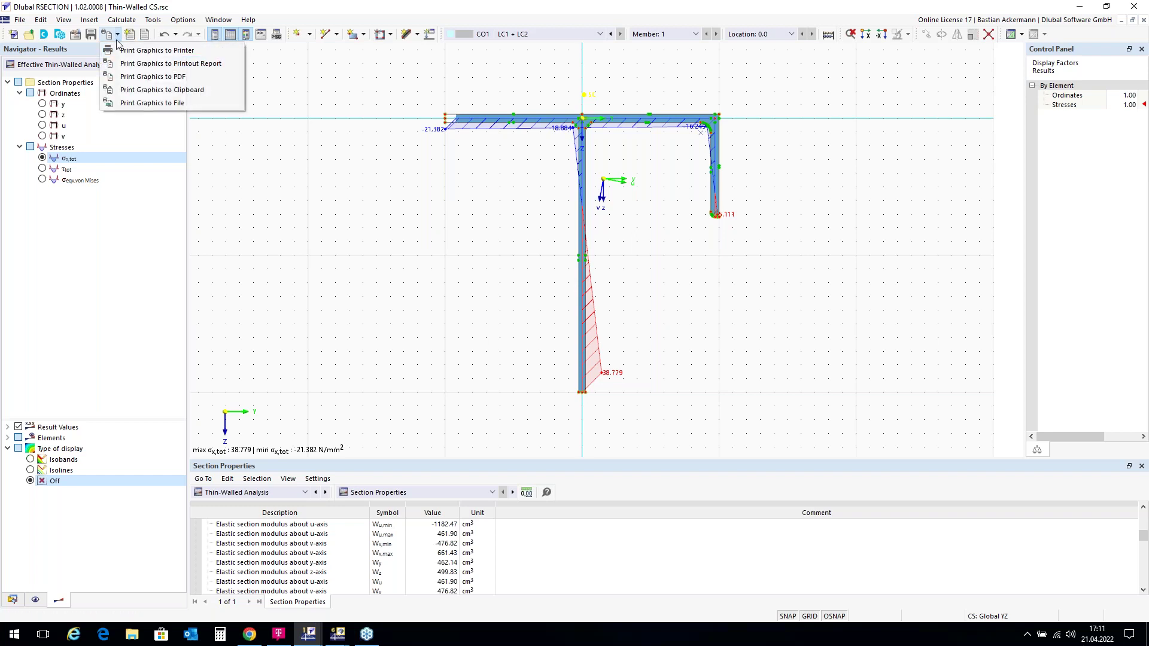
left_click(135, 67)
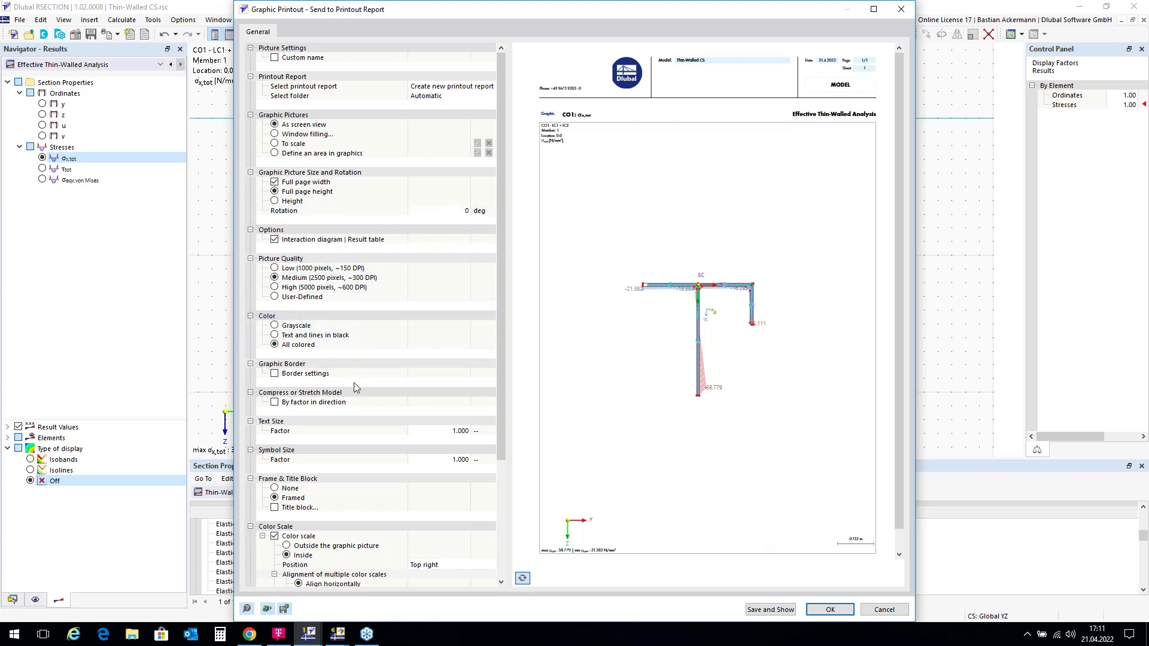
left_click(771, 609)
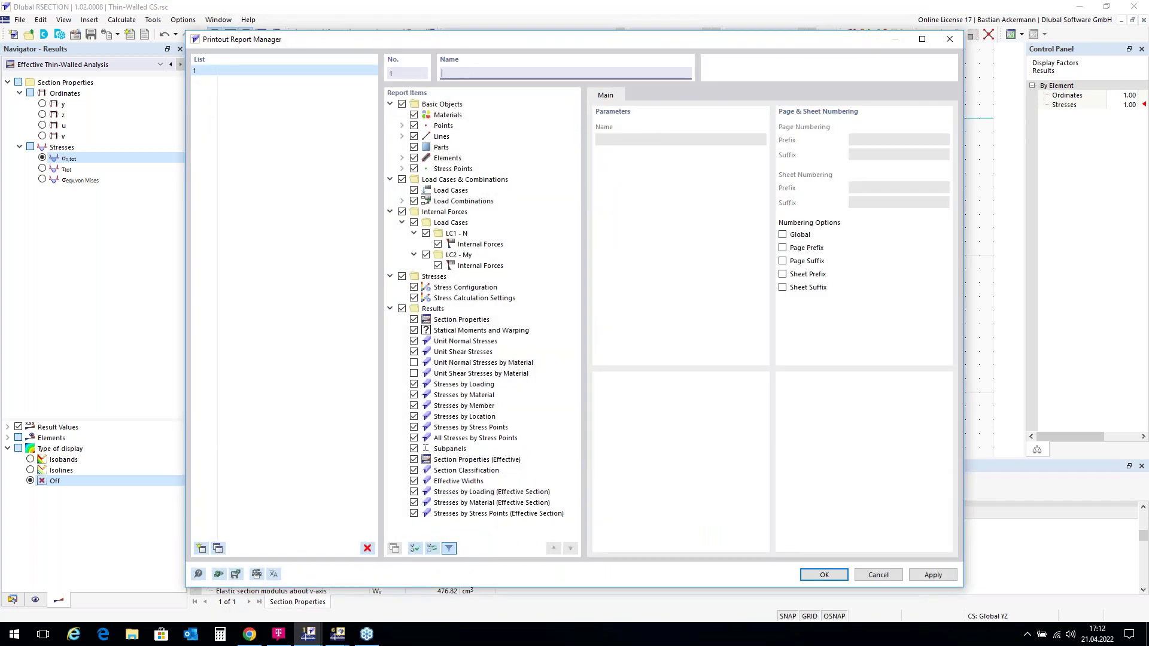
Name the printout report "Protocol TW CS" and generate it with the preselected report items.
type("Protocol W")
type(" CS")
key("Left")
key("Left")
key("Left")
key("Left")
type("T")
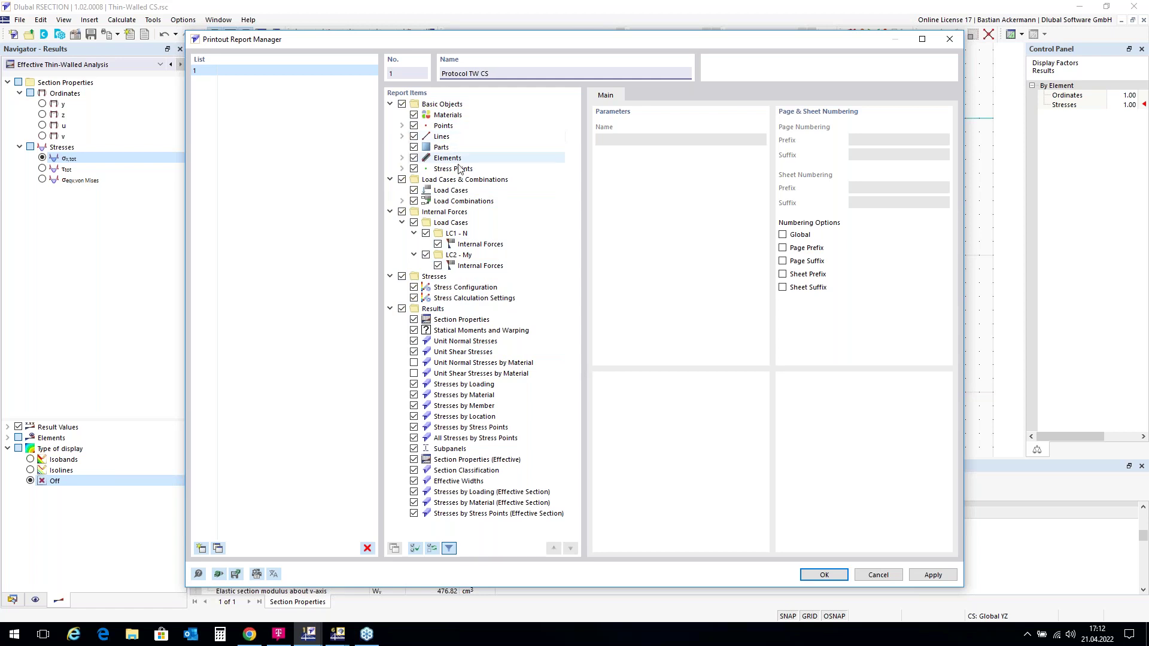
left_click(825, 576)
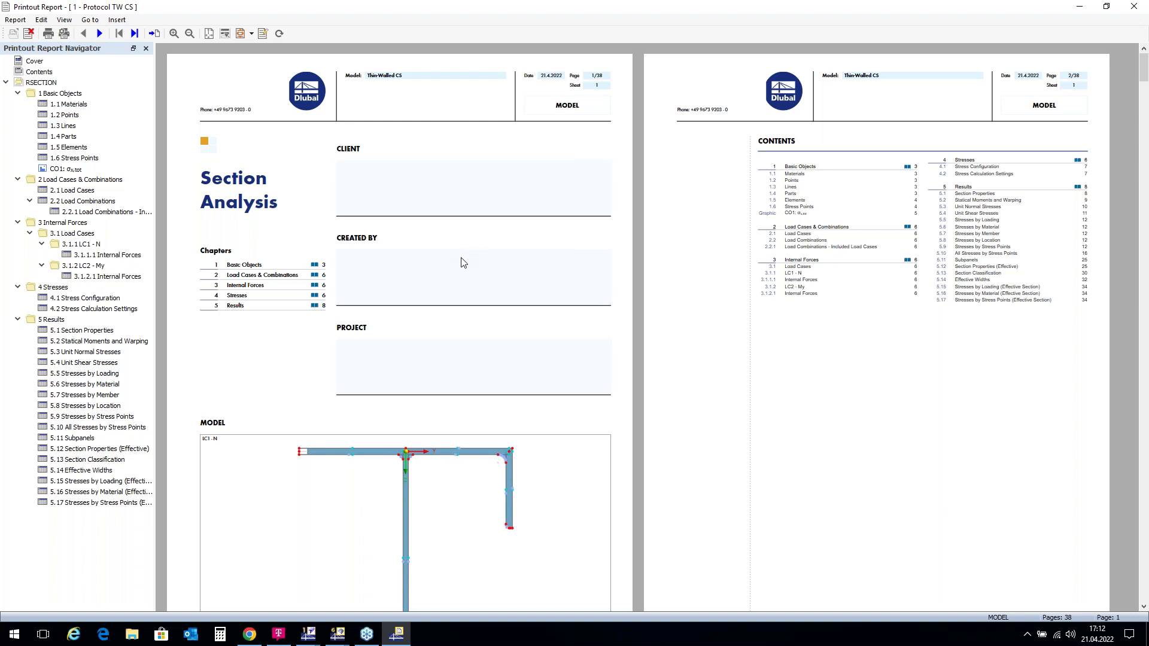
Review the printout report's cover, contents and the CO1 σx,tot graphic page.
scroll(418, 302, "down", 1)
scroll(461, 323, "down", 1)
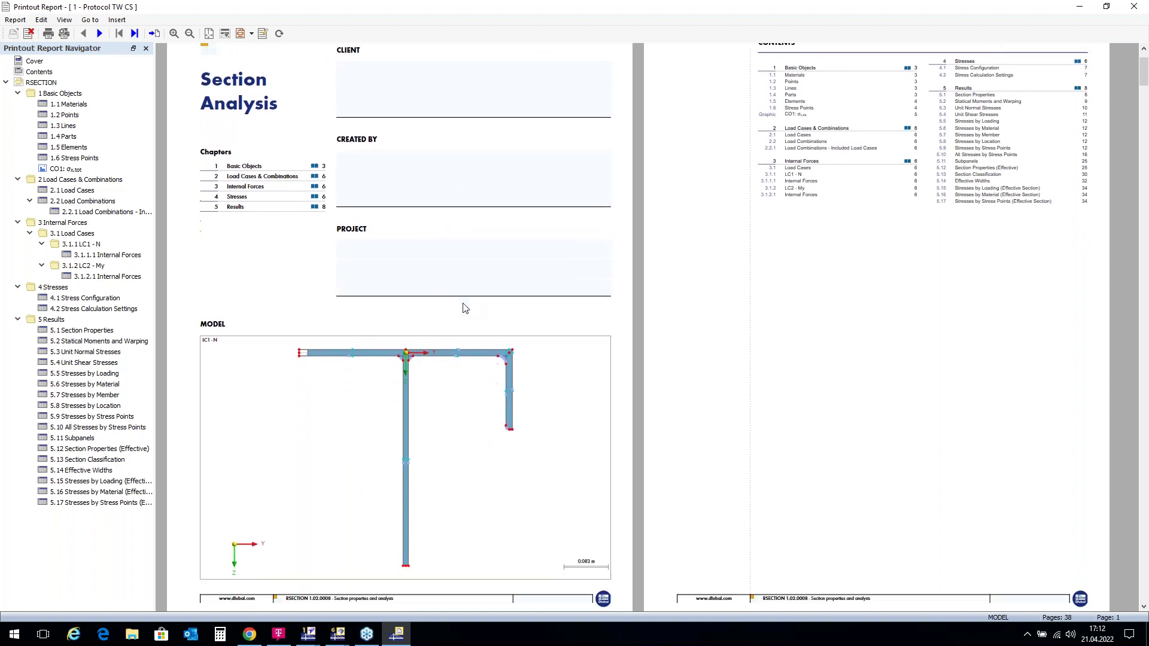
scroll(461, 323, "up", 2)
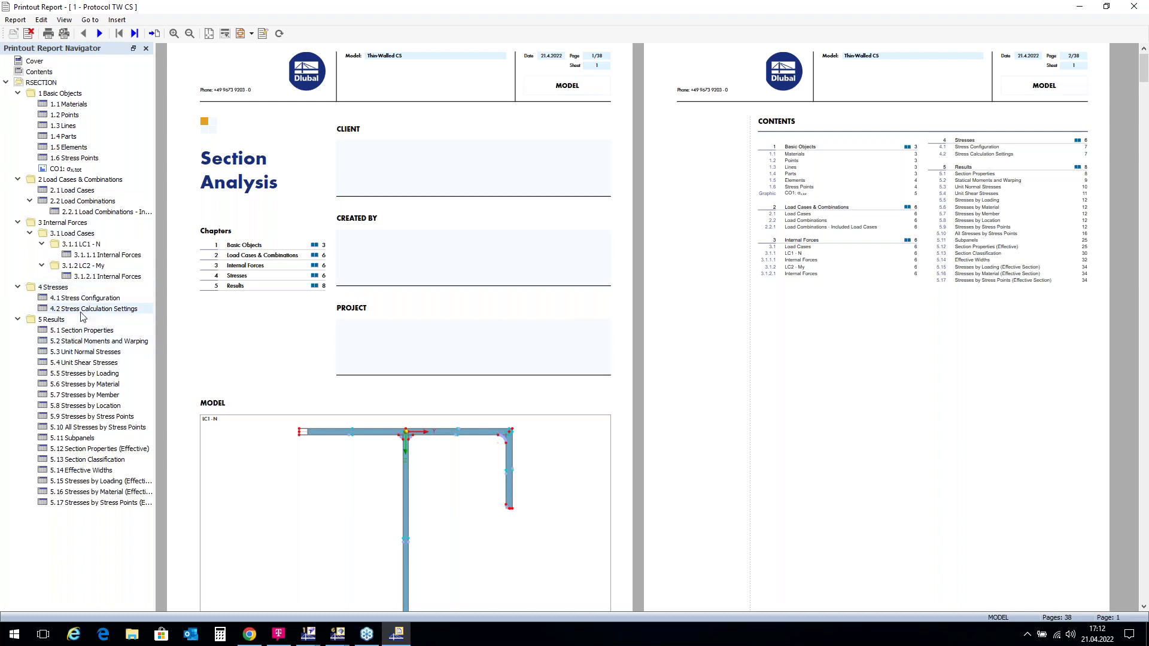
scroll(652, 229, "down", 3)
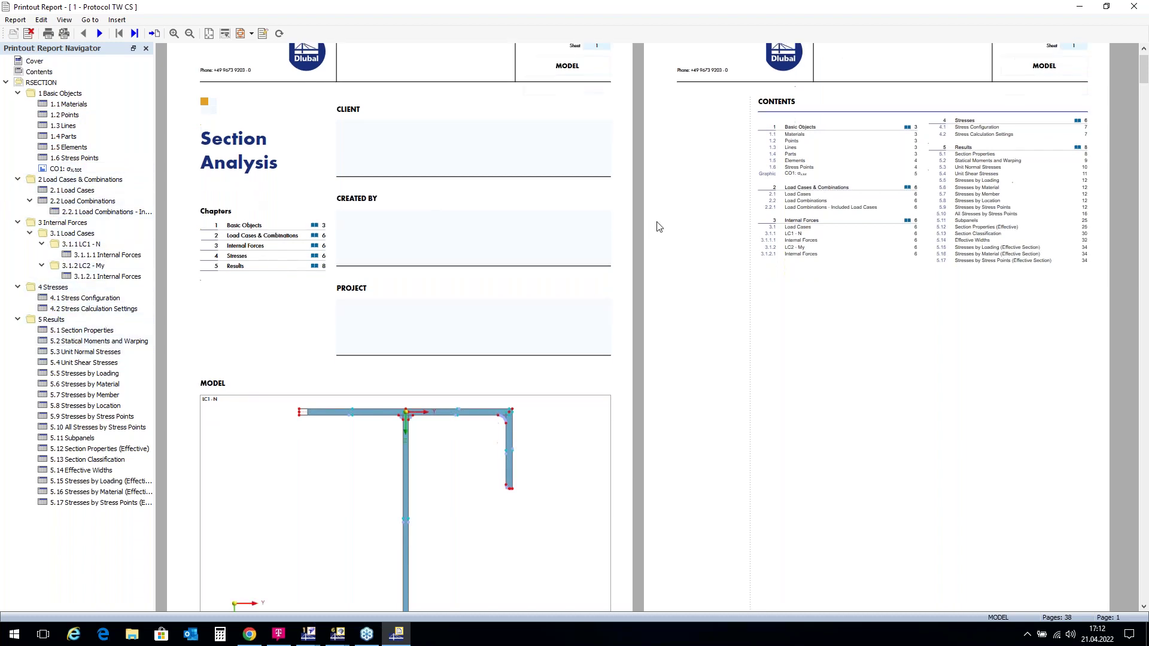
scroll(652, 229, "up", 3)
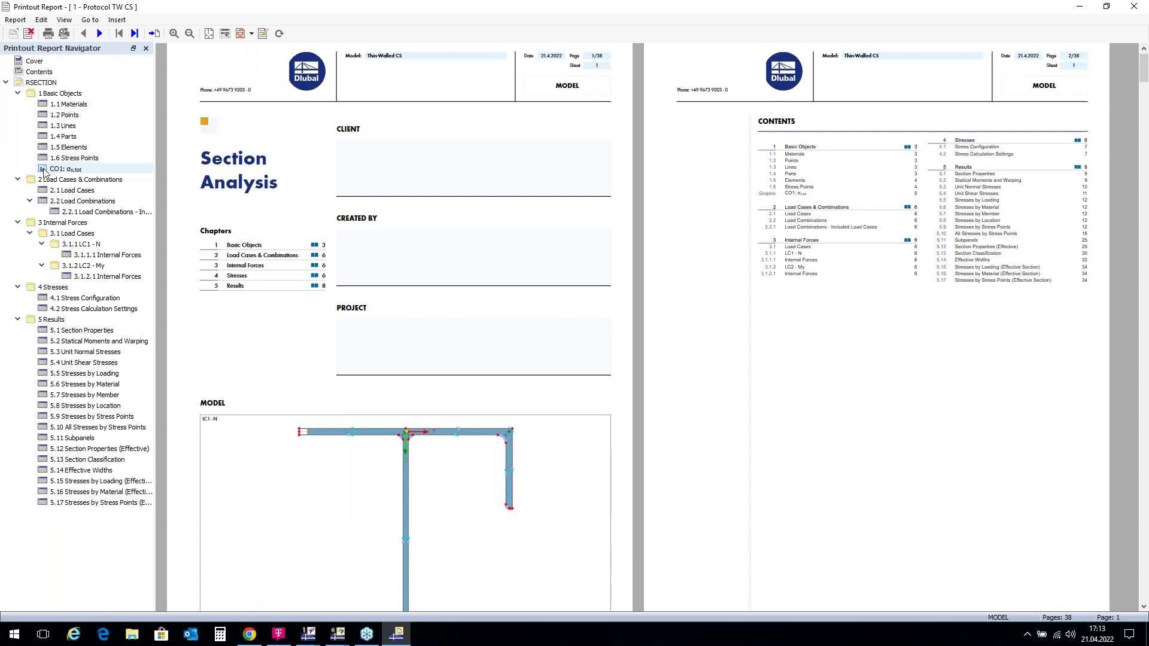
left_click(71, 170)
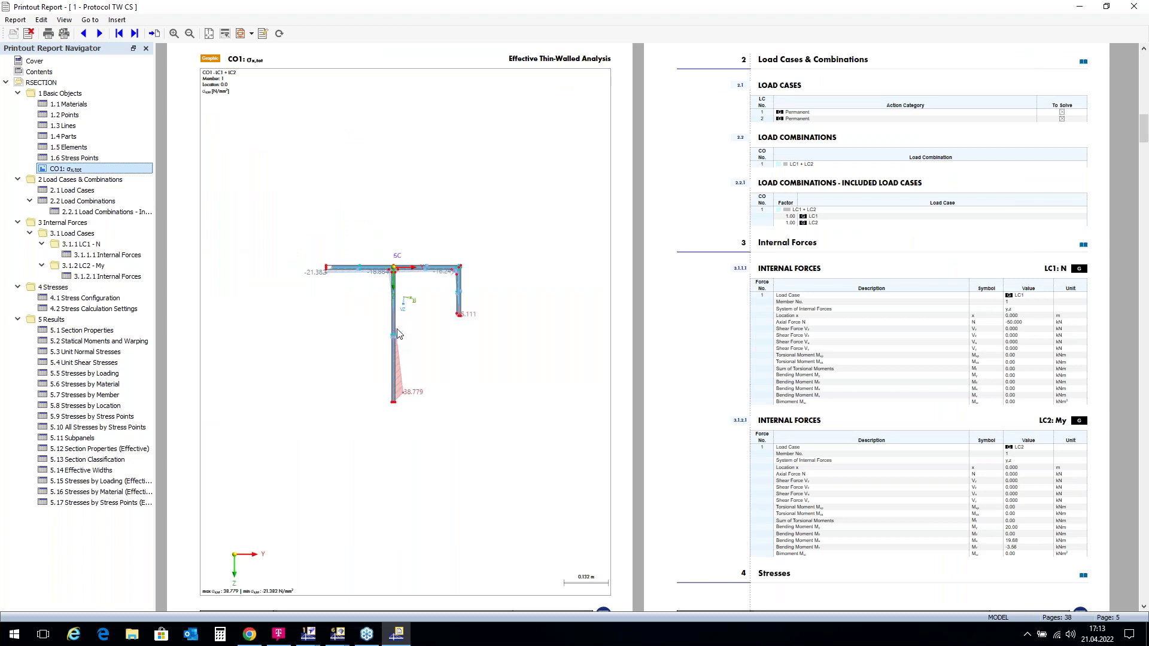
Check the report's item selection in the Printout Report Manager without changing it, and close the printout report.
left_click(264, 35)
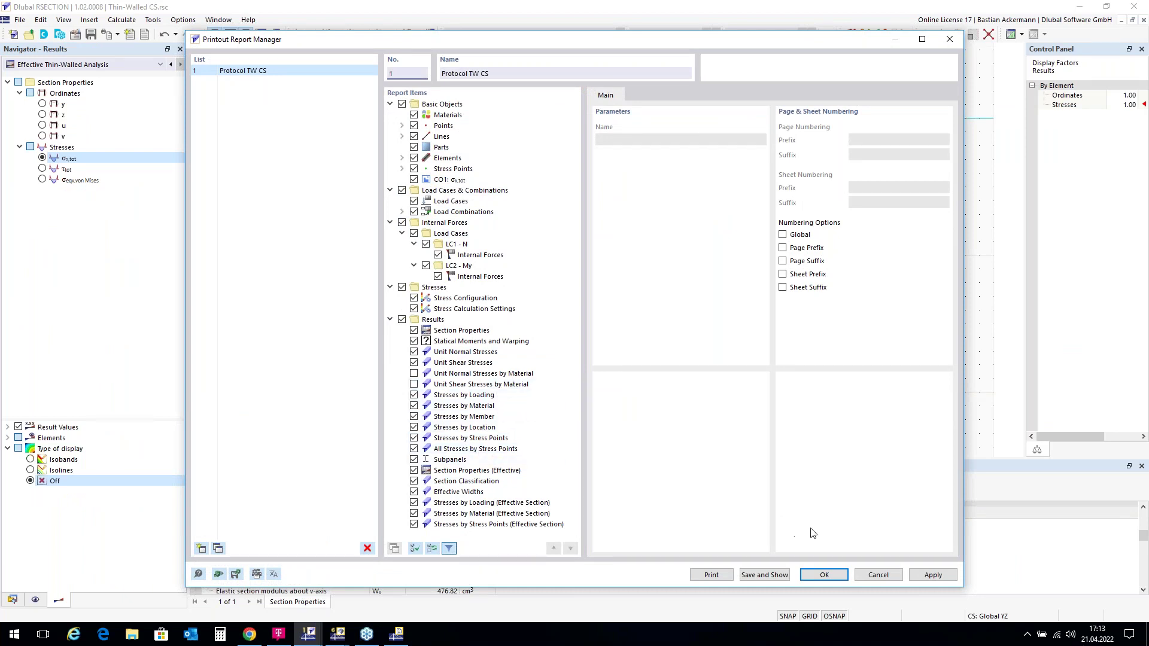
left_click(879, 576)
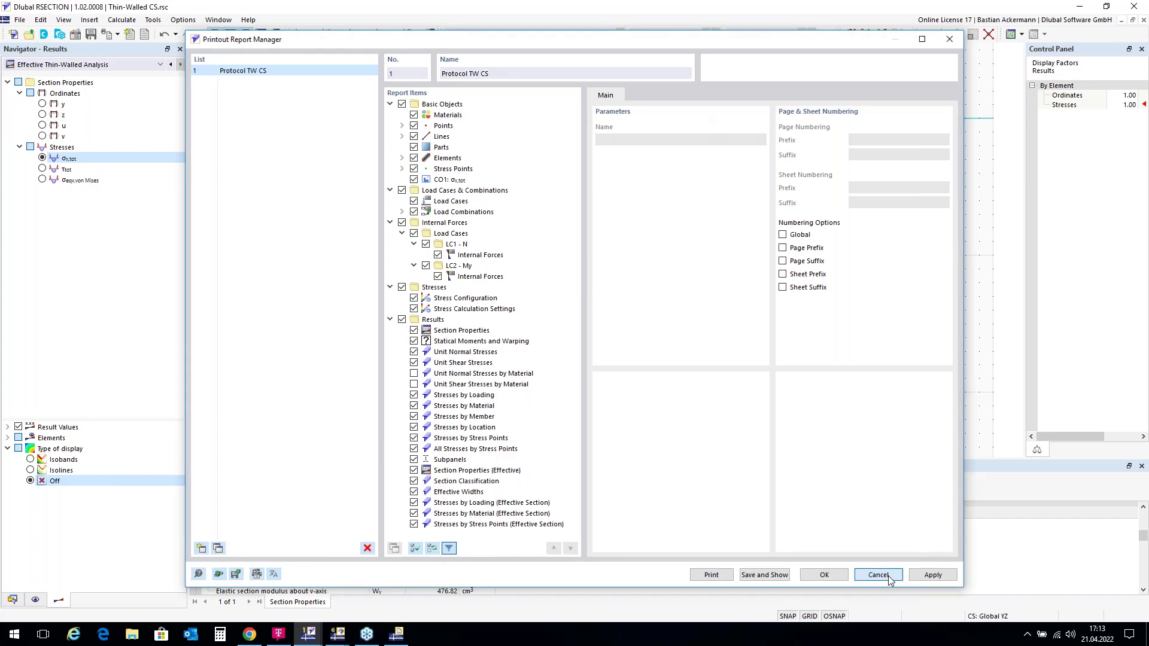
left_click(396, 633)
left_click(1134, 8)
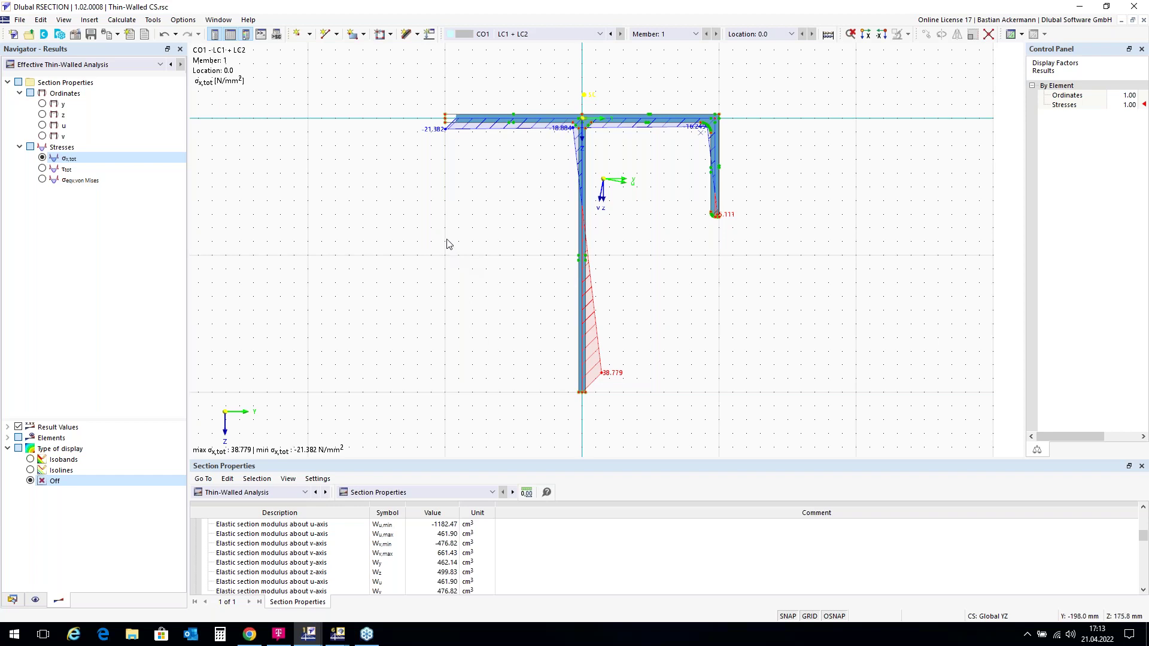
Save the model with results and printout reports as Thin-Walled CS.rsc on the Desktop, and close it.
left_click(20, 21)
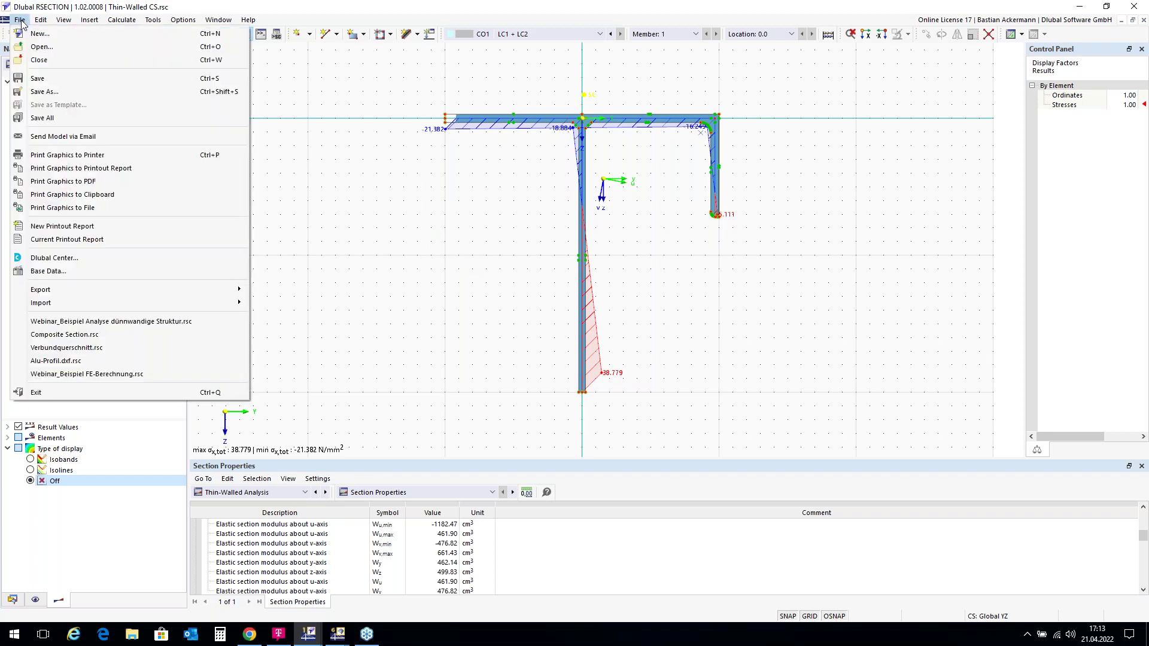
left_click(59, 91)
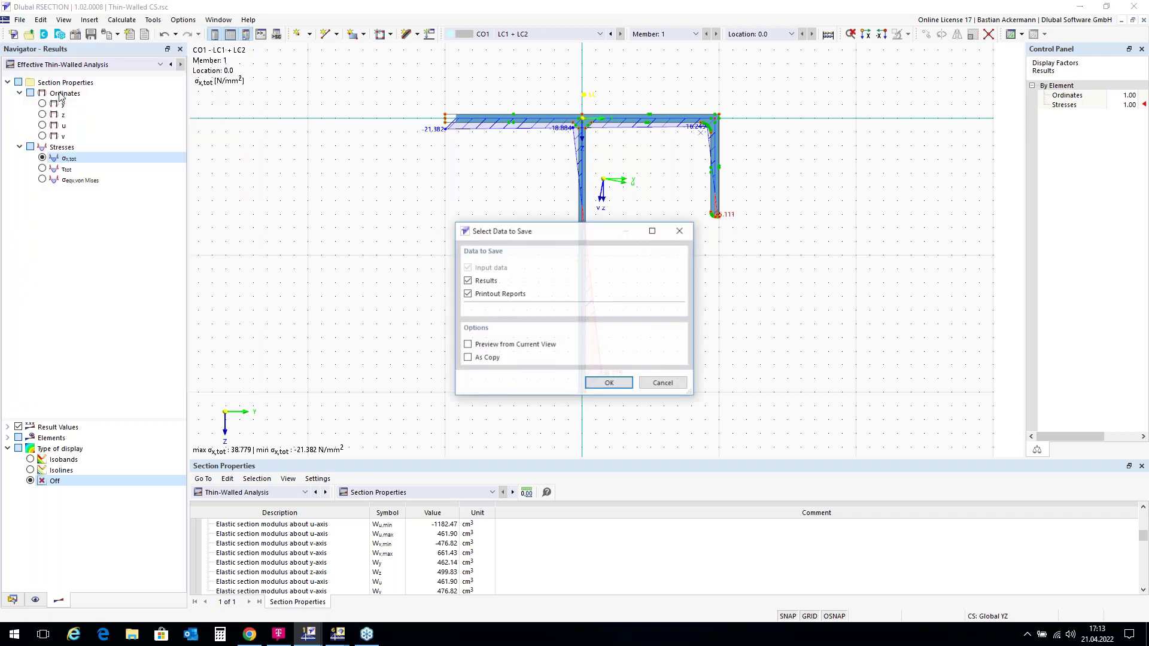
left_click(597, 389)
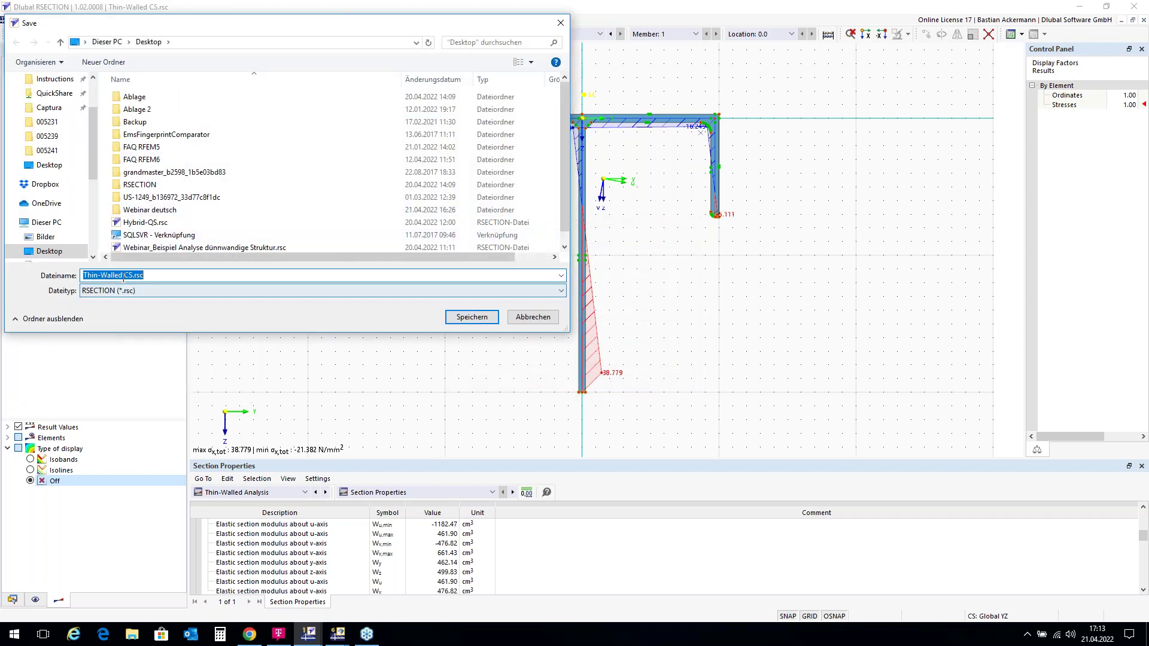
left_click(57, 257)
left_click(472, 317)
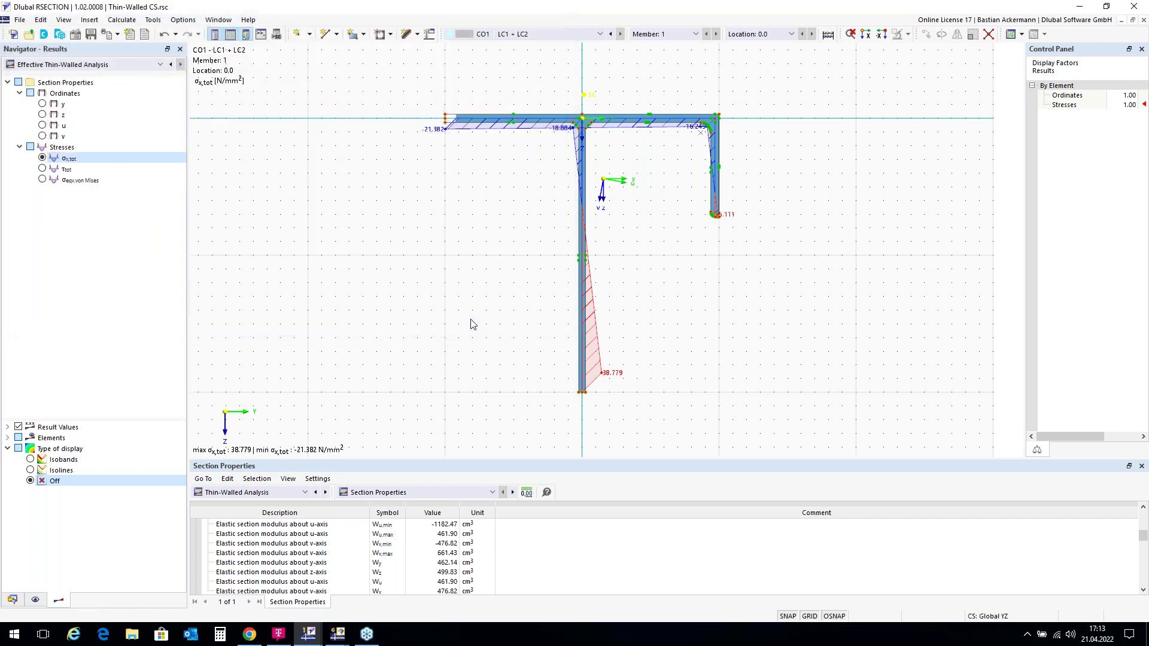
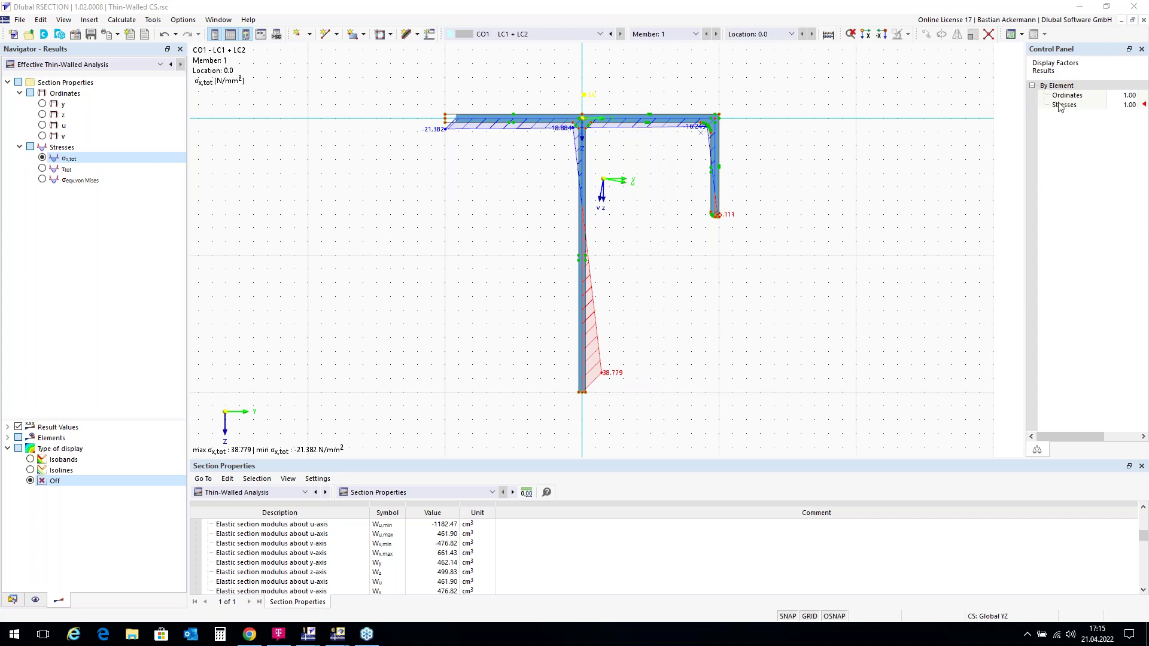
left_click(1144, 20)
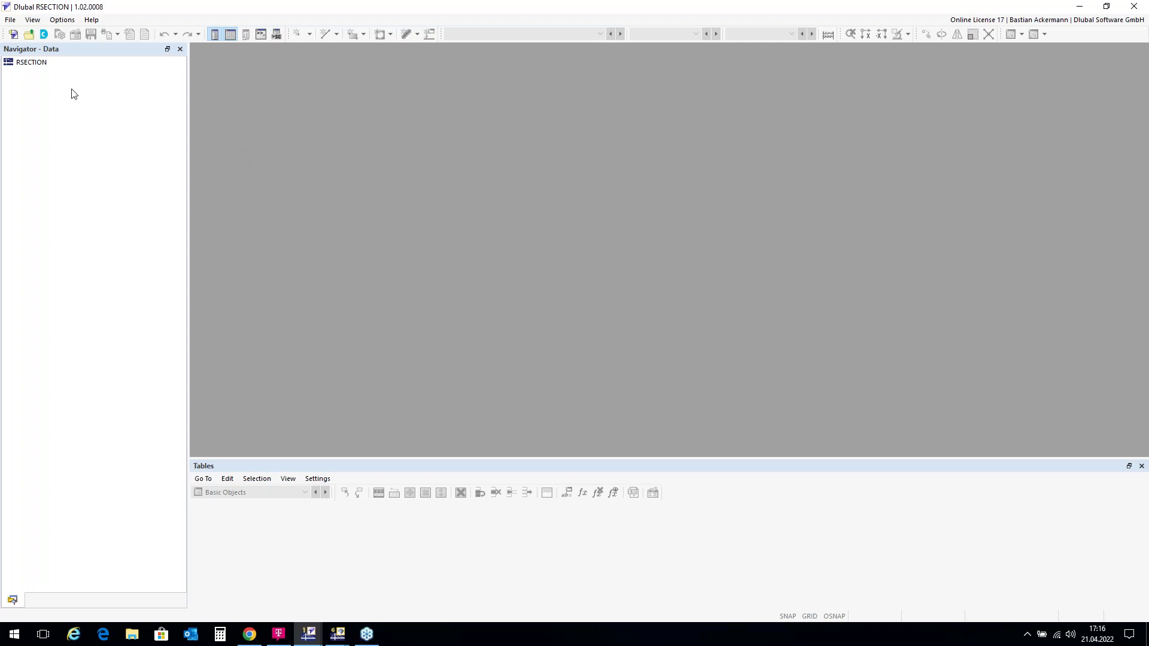
Create a new model named "Aluminium Profile" using the Finite Element Analysis method.
left_click(13, 35)
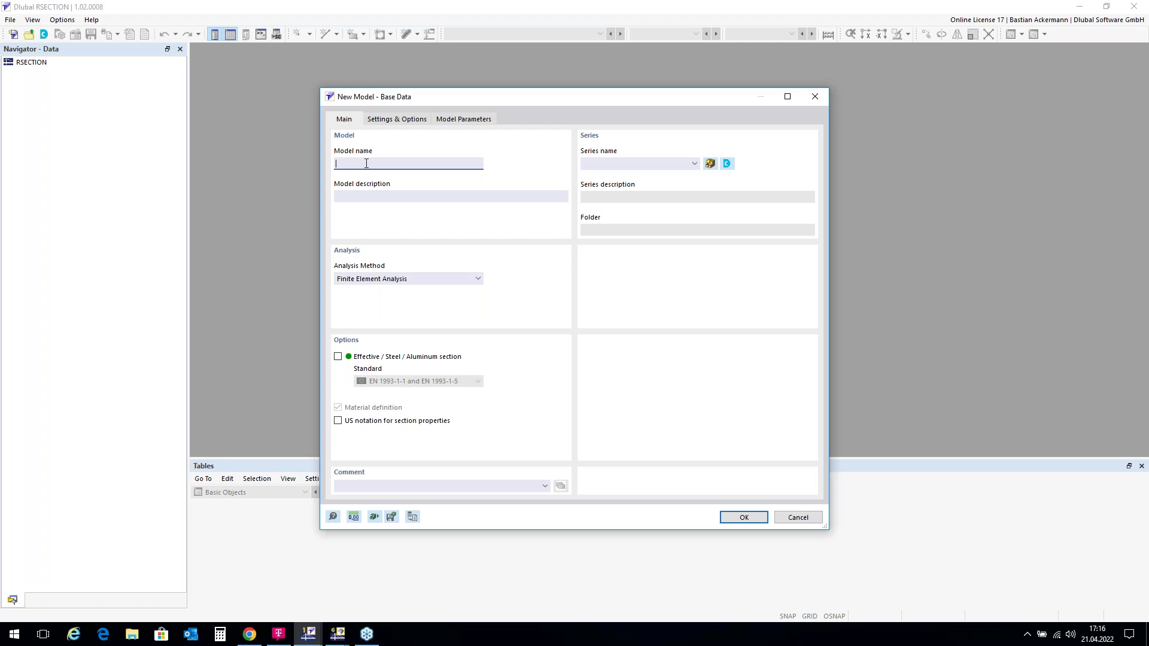
type("Aluminium Profile")
left_click(744, 518)
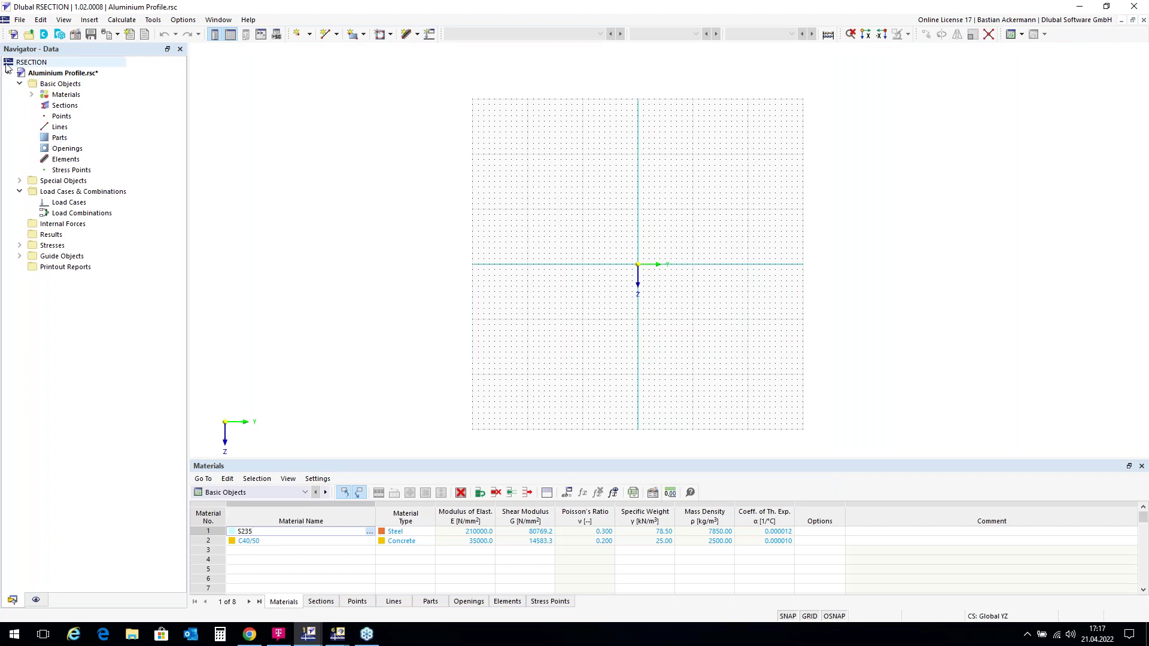
Import the Aluprofil.dxf drawing from the Desktop with the default insertion, rotation and length unit settings.
left_click(21, 21)
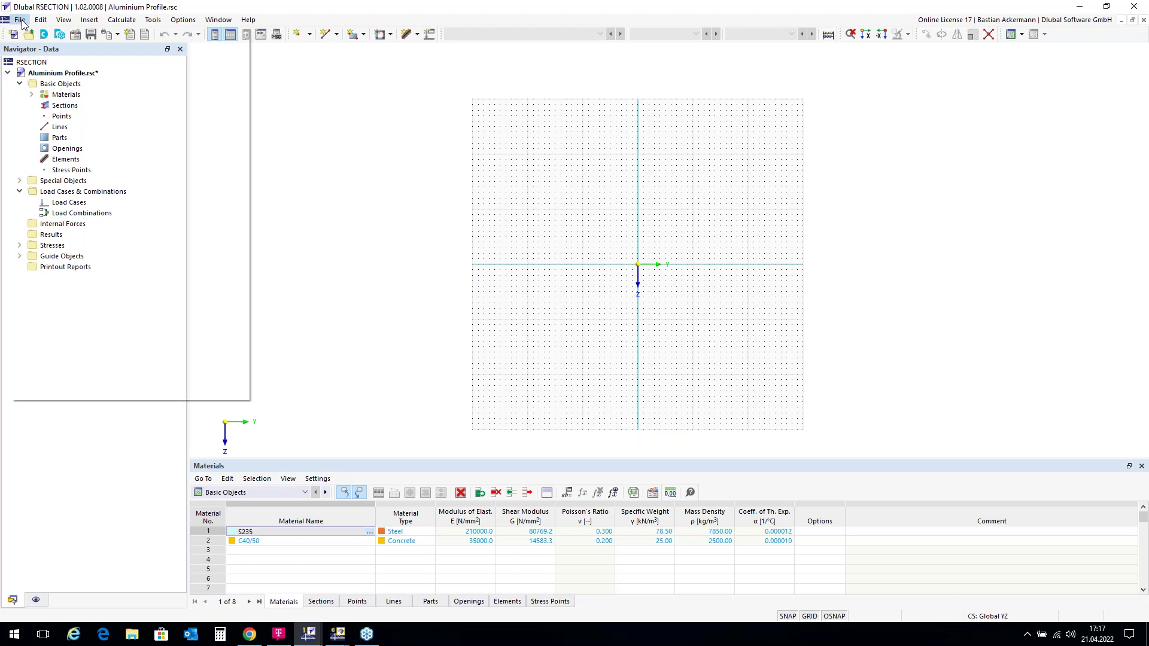
mouse_move(117, 303)
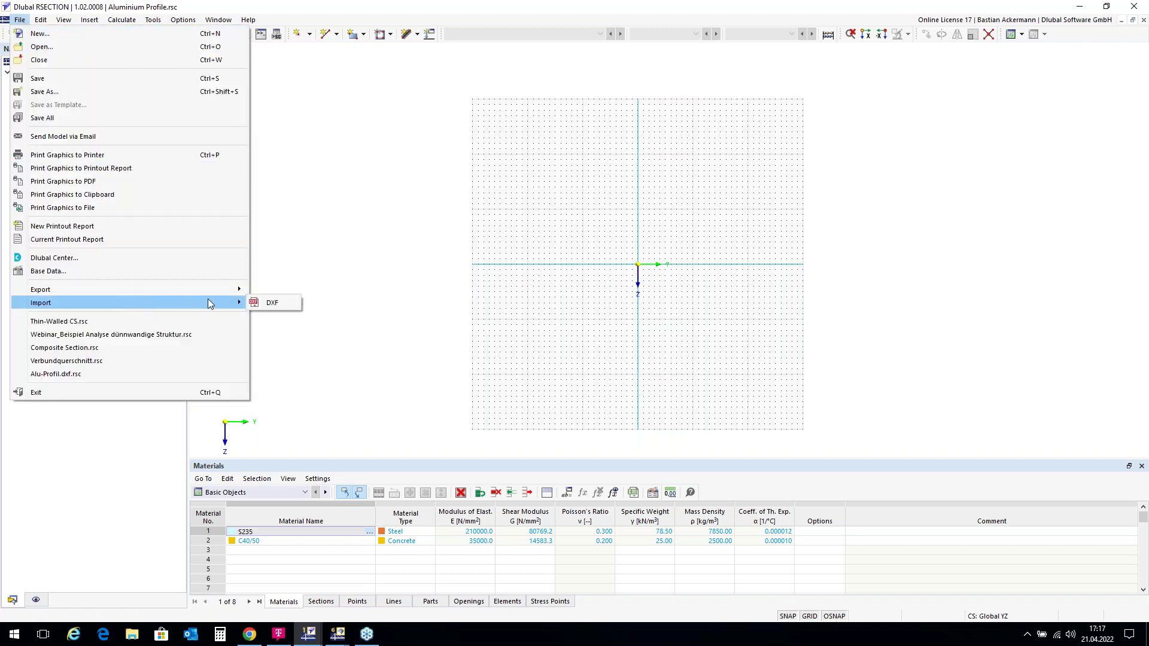
left_click(271, 303)
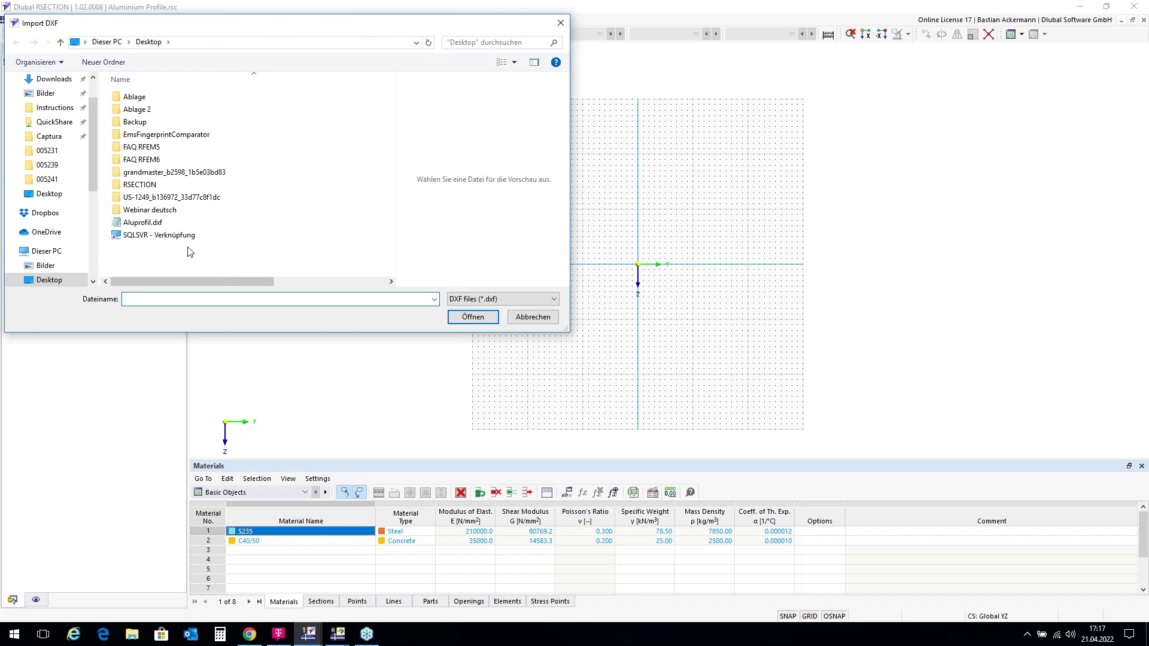
left_click(154, 225)
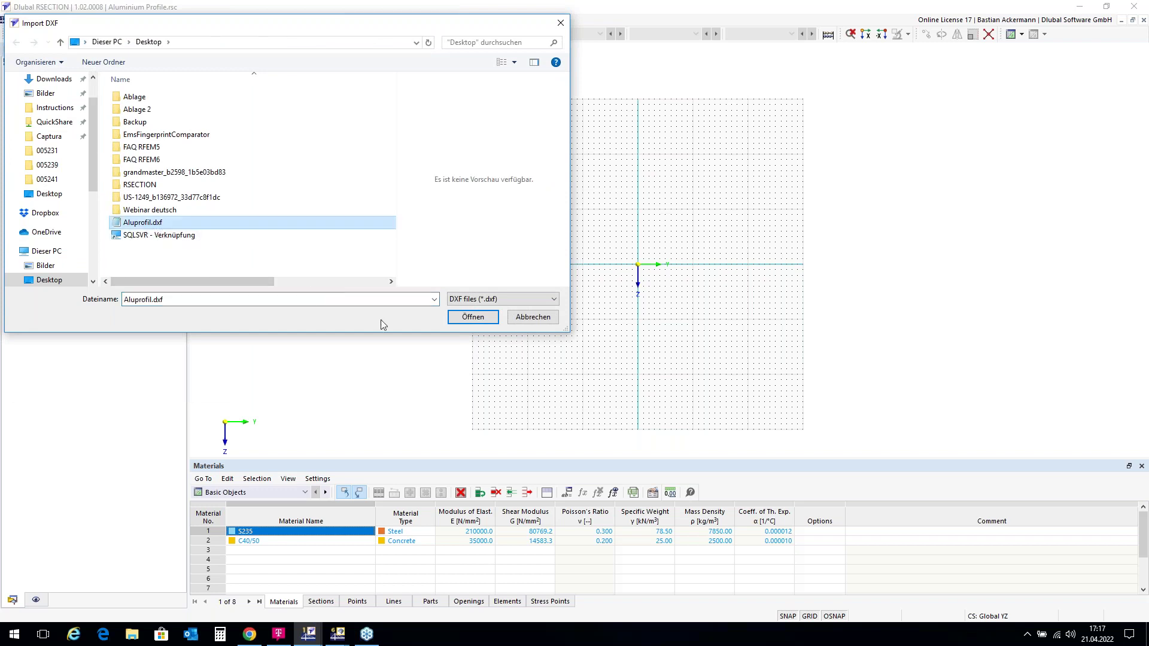
left_click(472, 318)
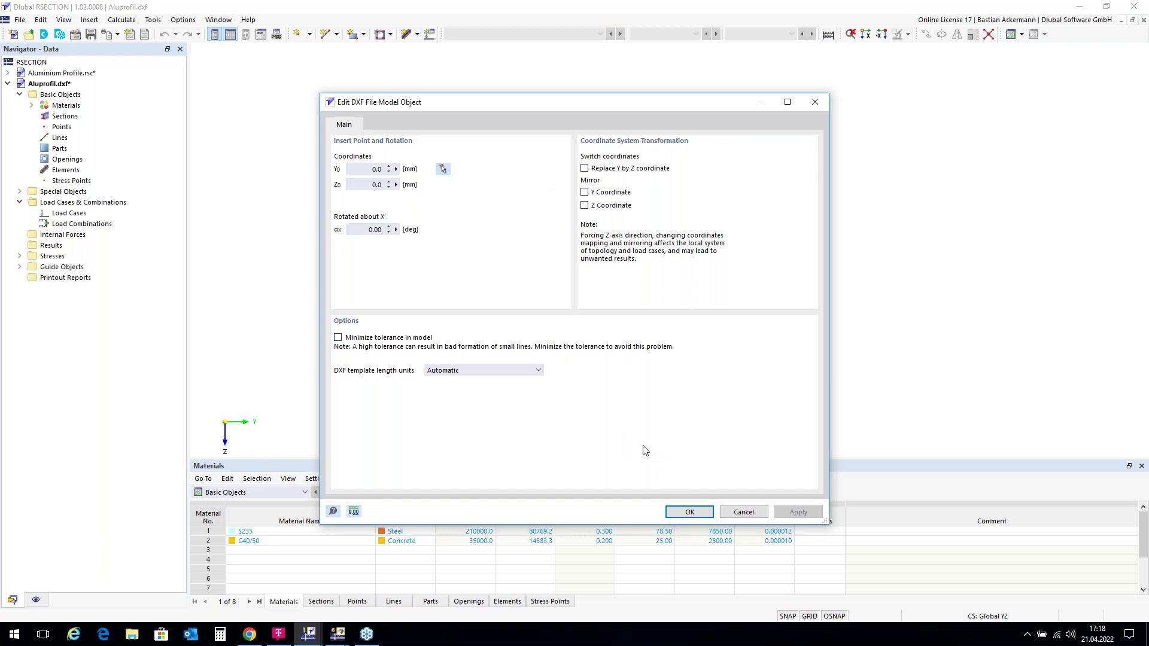
left_click(691, 513)
left_click(723, 517)
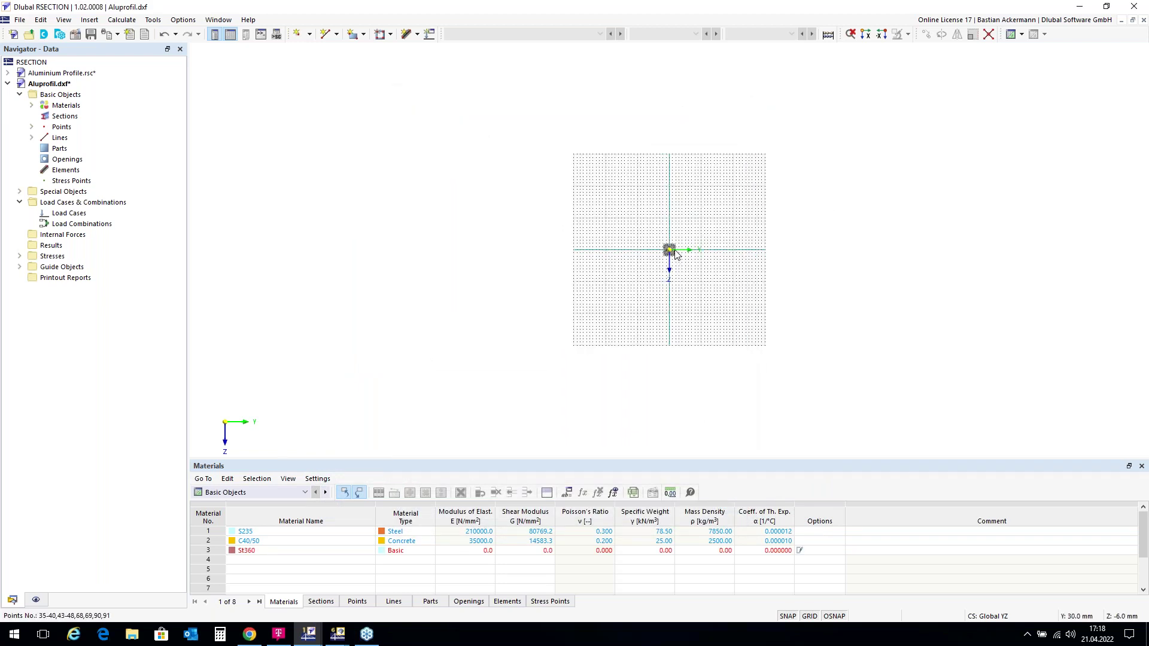
scroll(673, 254, "up", 8)
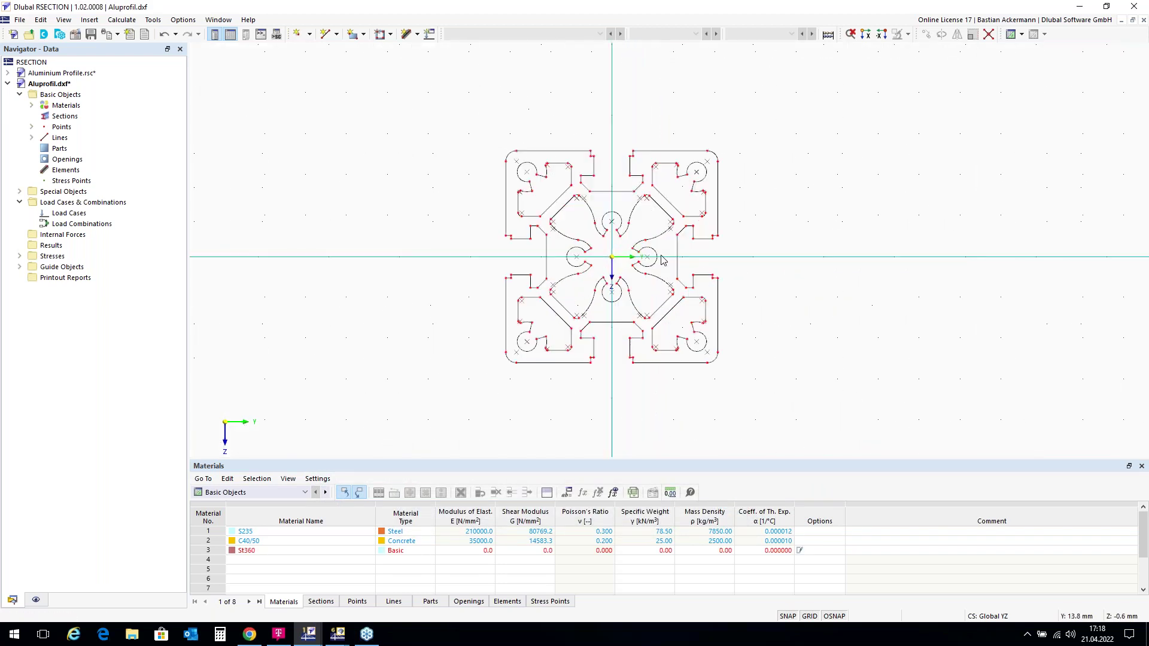
scroll(663, 258, "up", 2)
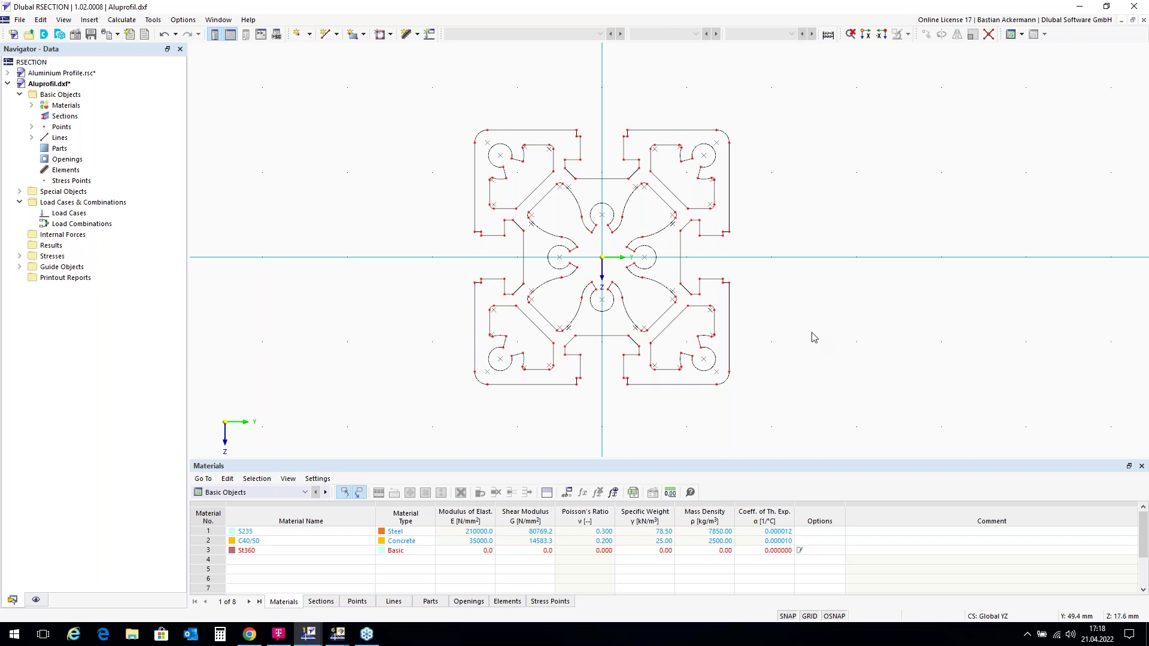
Start a new part defined by boundary lines and assign it the aluminium EN AW-6060 (EP) T66 from the material library.
right_click(61, 152)
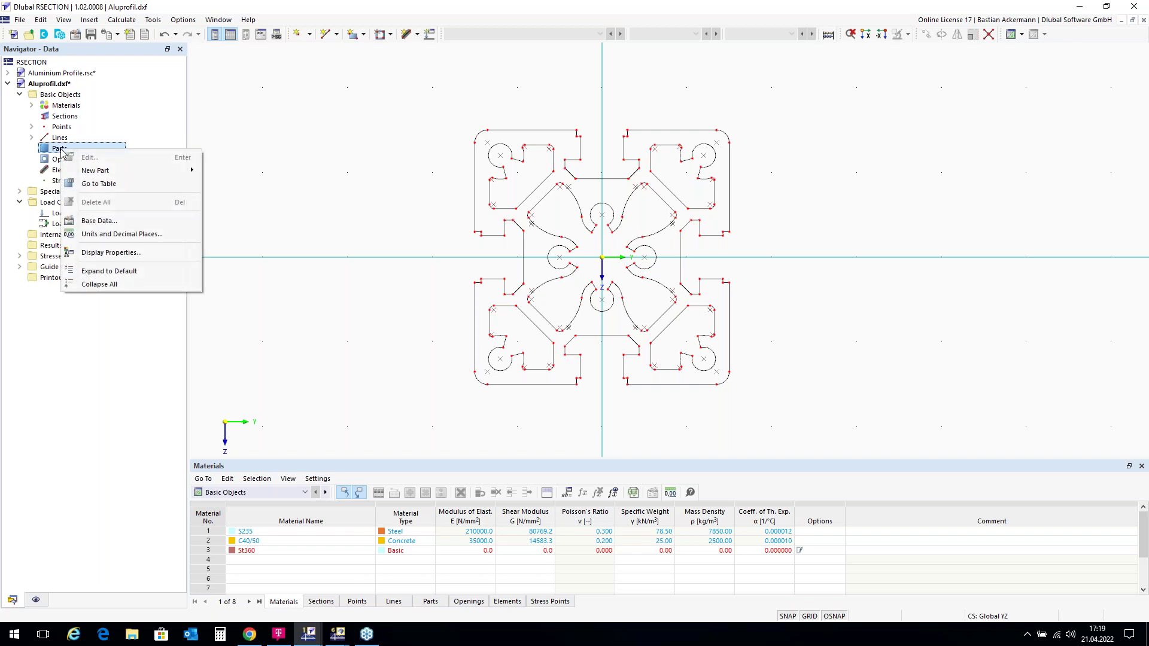
mouse_move(159, 170)
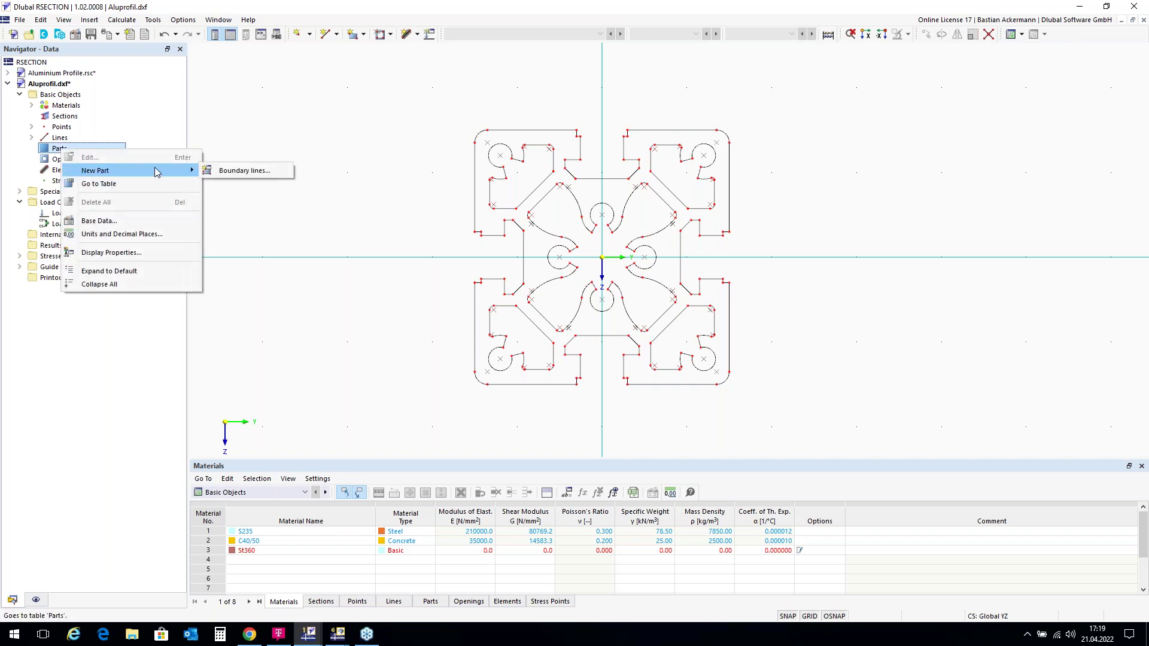
left_click(226, 174)
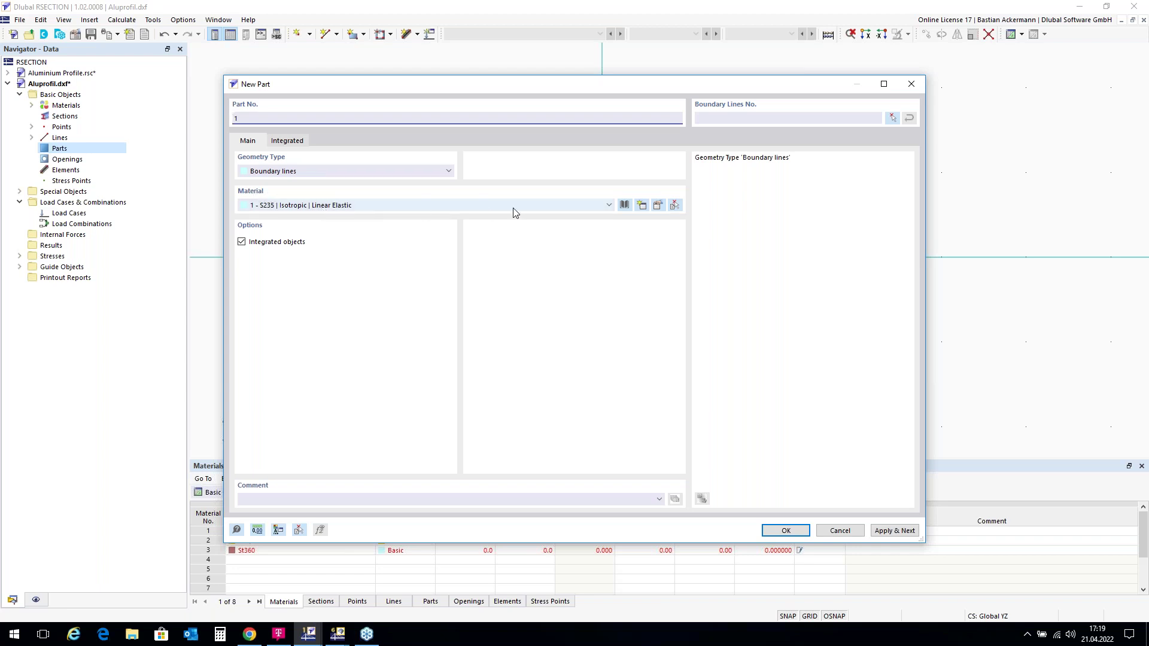
left_click(610, 206)
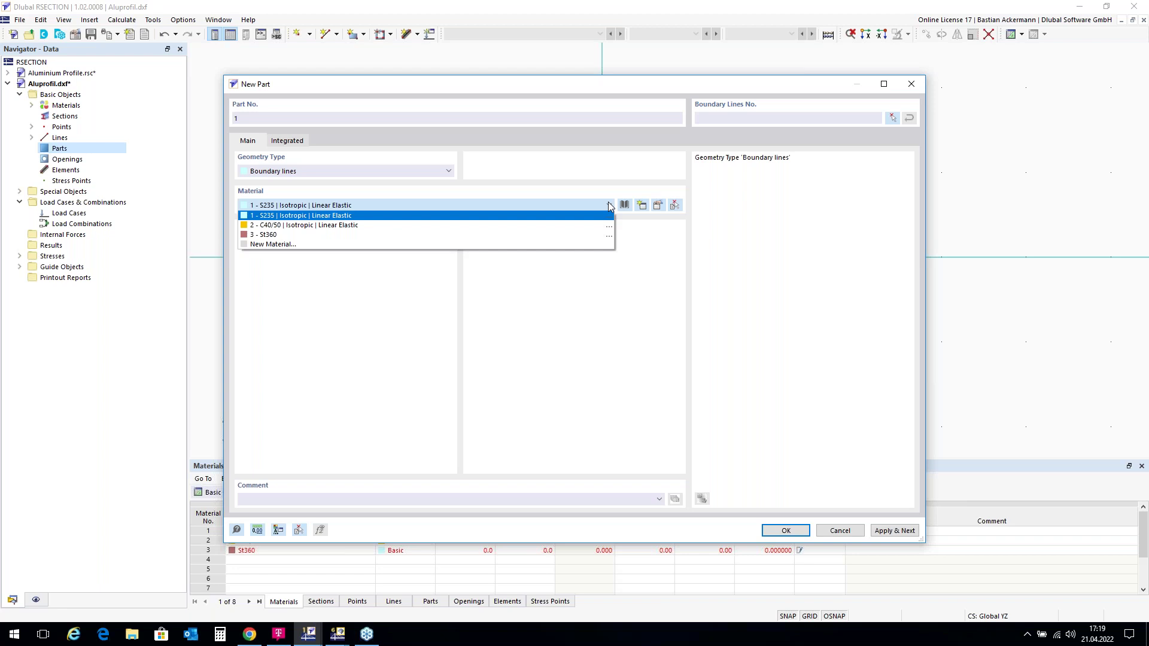
left_click(610, 206)
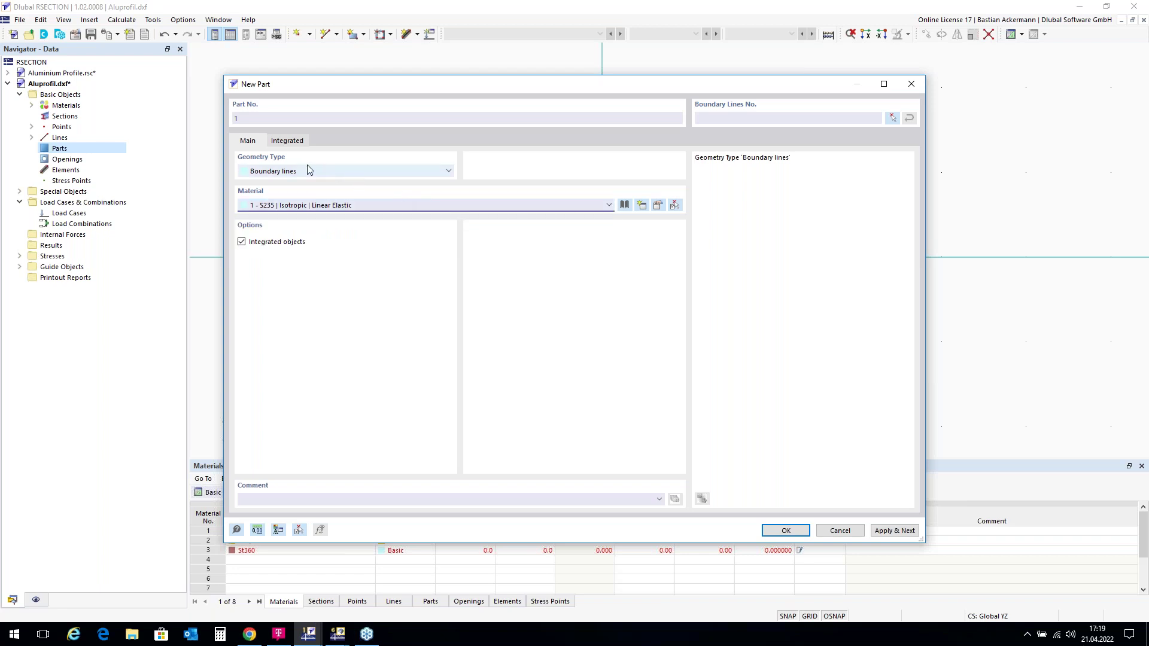
left_click(624, 205)
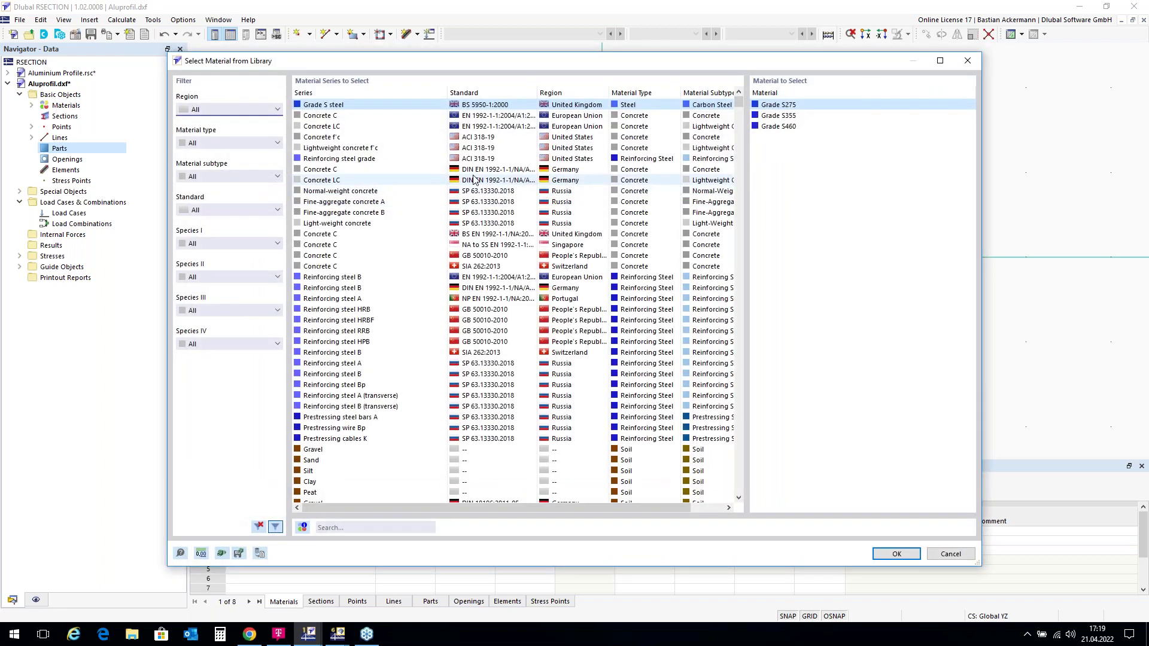
left_click(347, 527)
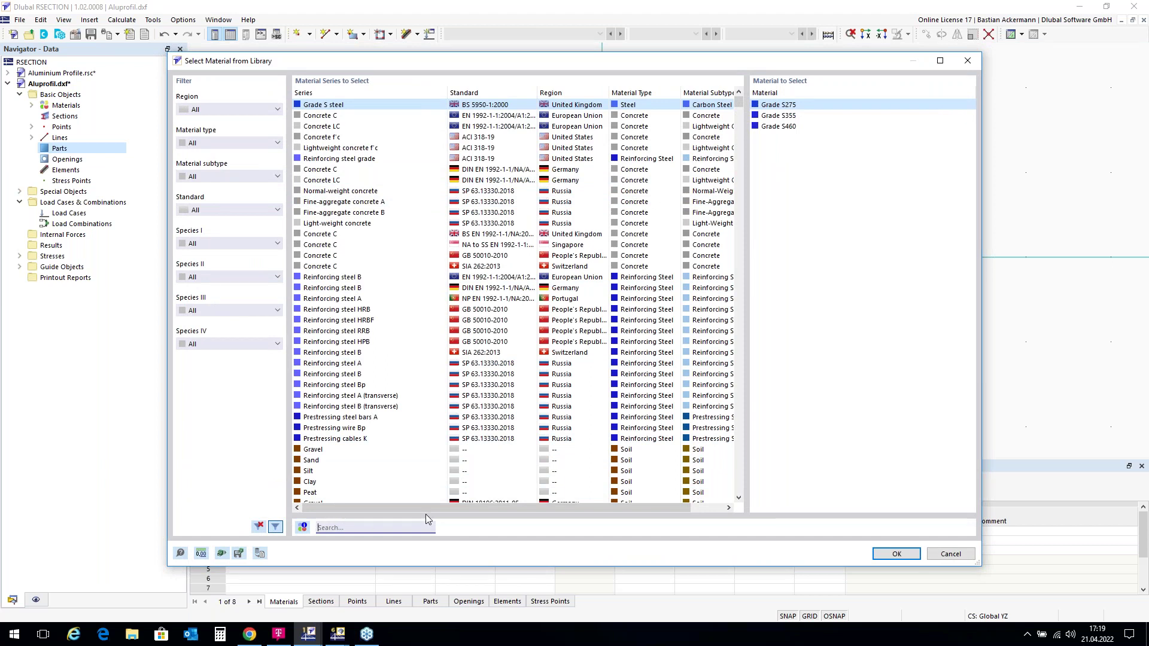
type("EN")
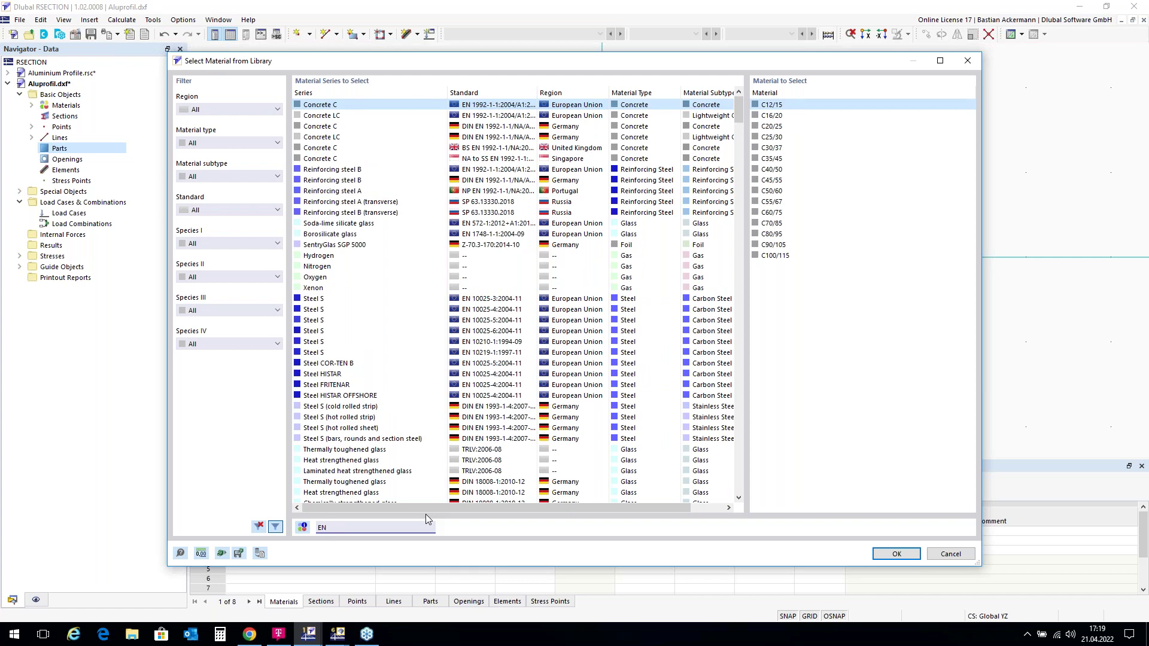
type(" AW")
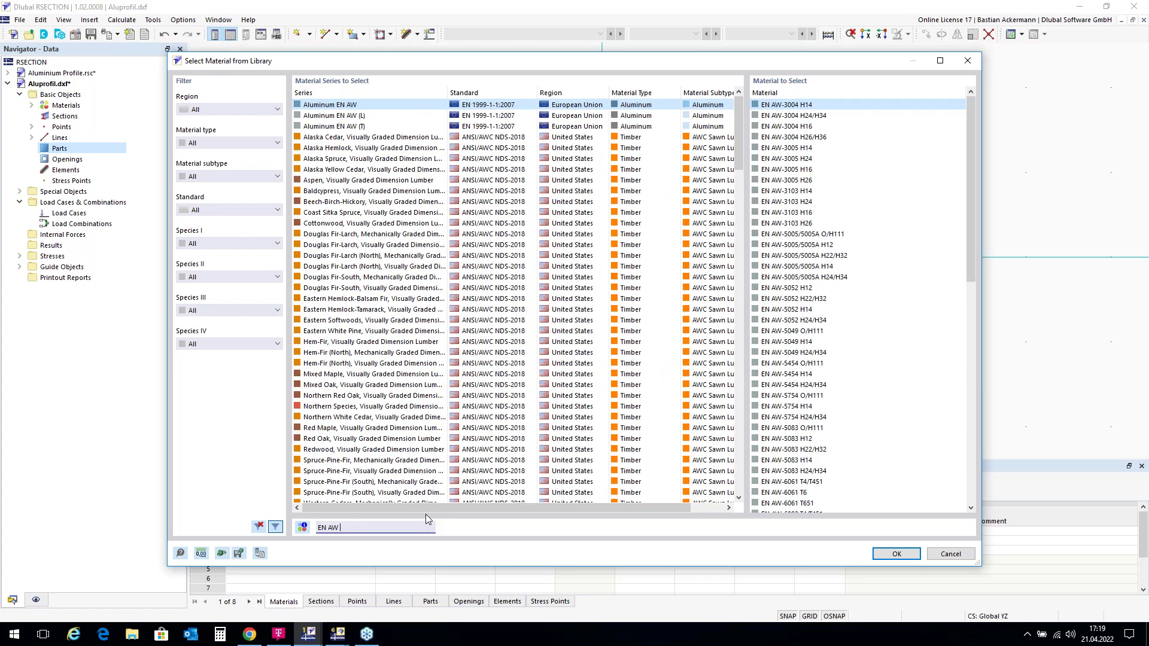
type(" 6060")
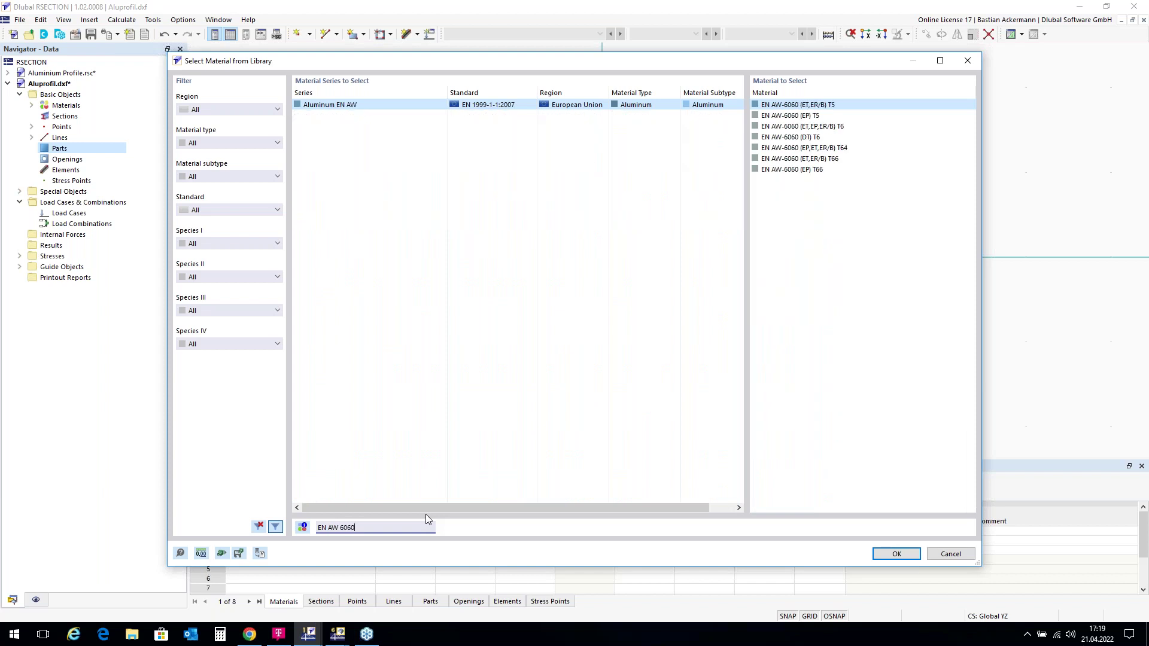
left_click(807, 171)
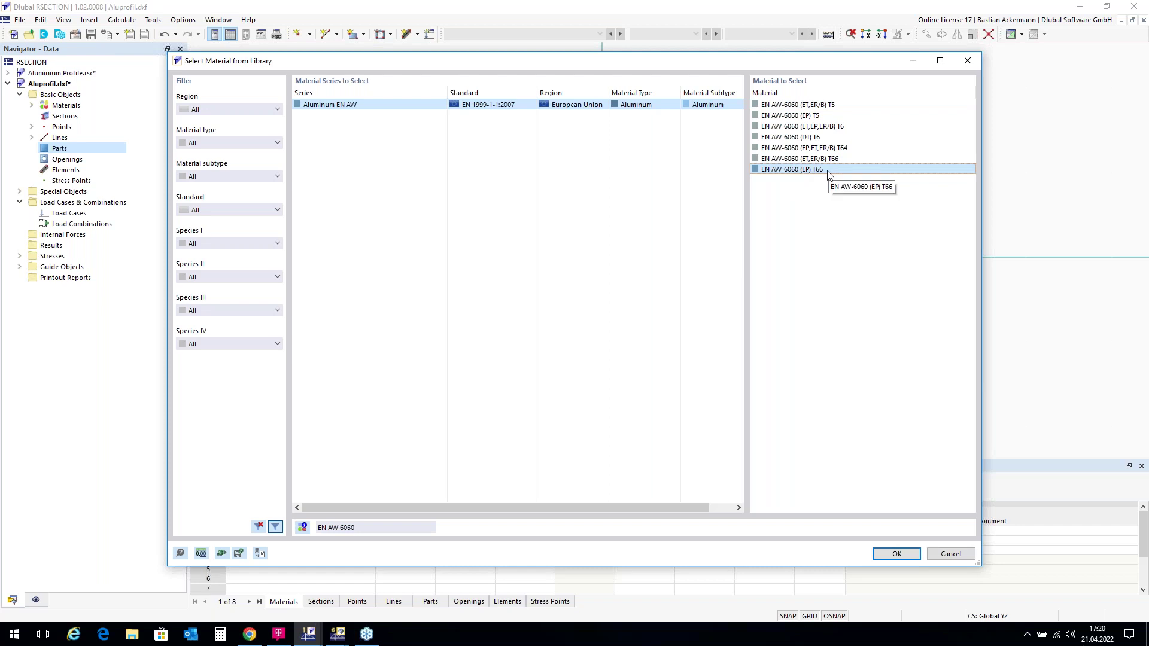
double_click(829, 171)
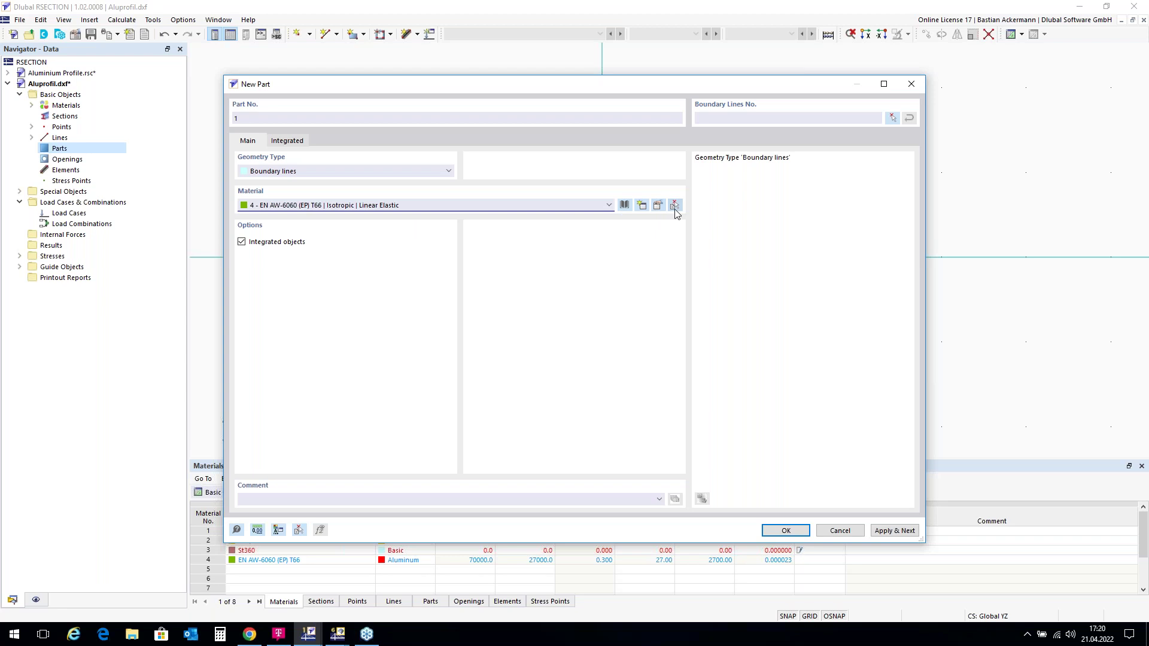
Select all profile lines as the part's boundary lines and exclude those of the profile's upper-left corner cavity.
left_click(893, 118)
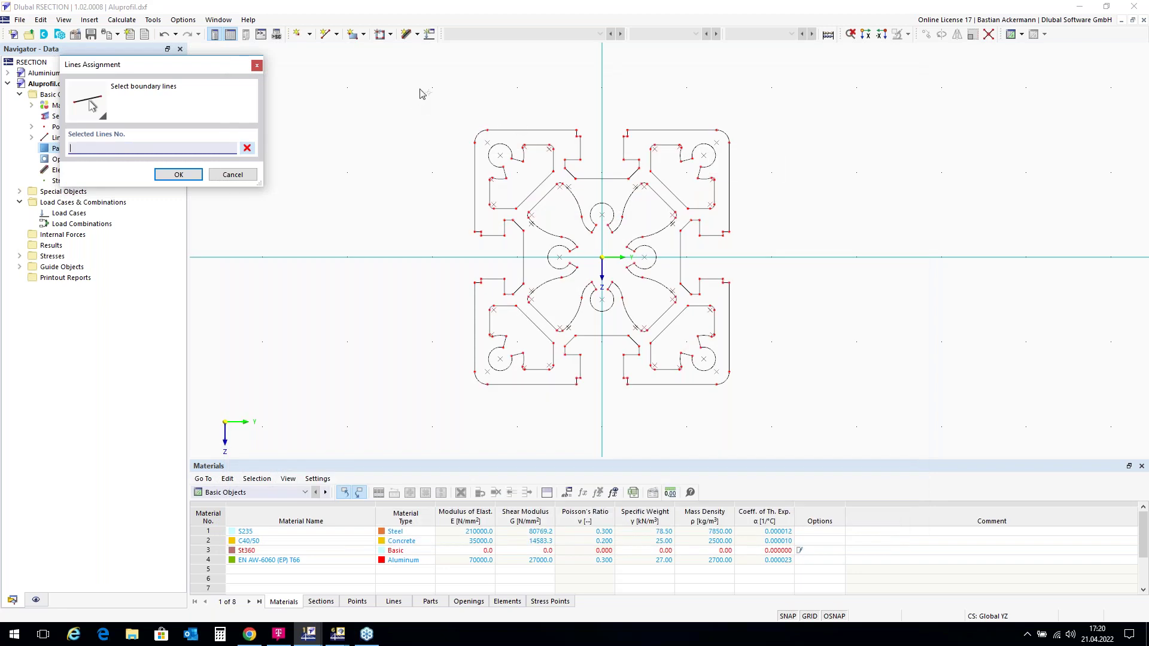
left_click_drag(421, 93, 804, 428)
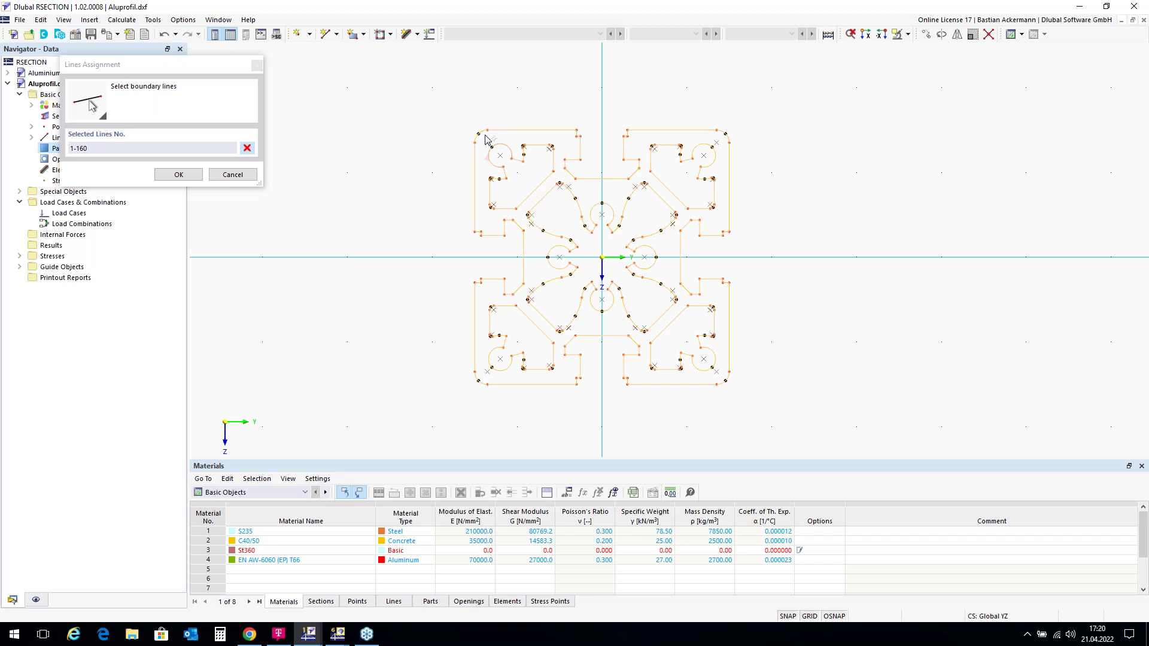
scroll(498, 159, "up", 4)
scroll(498, 159, "up", 1)
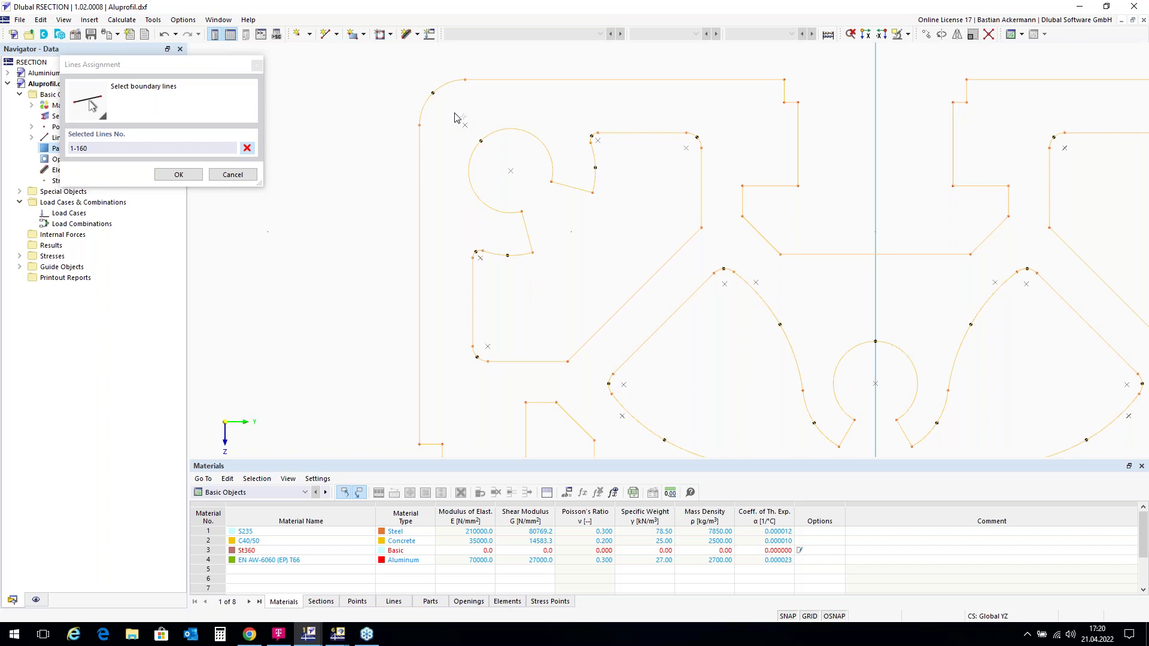
left_click_drag(455, 114, 720, 386)
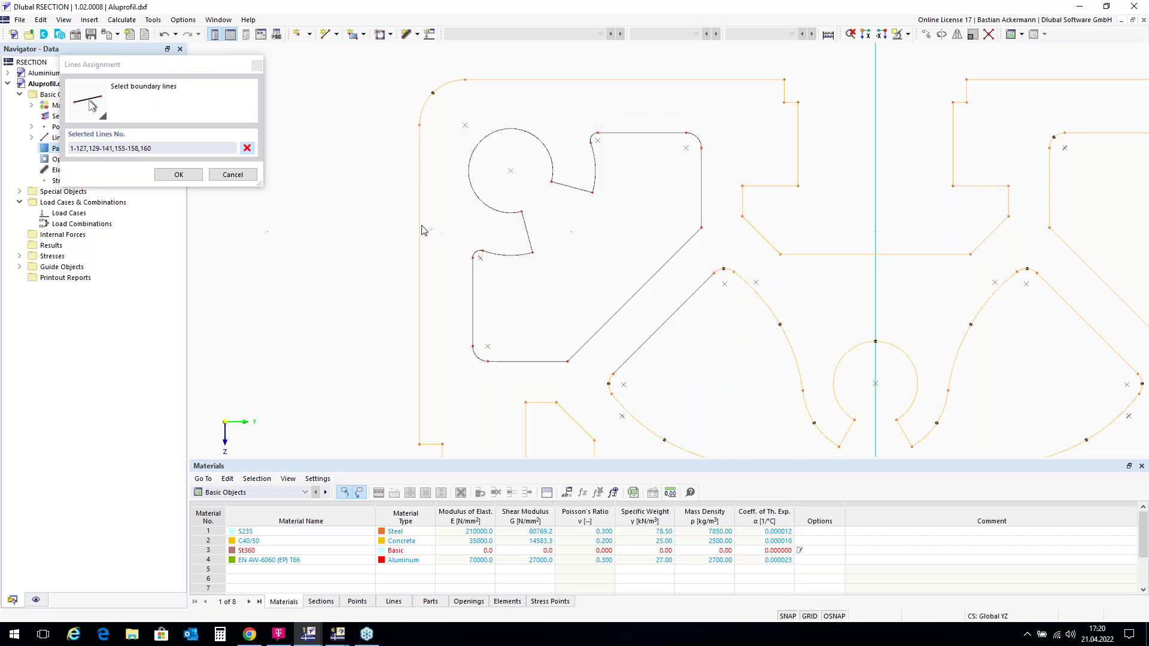
Exclude the lines of the profile's upper-right corner cavity and central cavity from the boundary line selection.
scroll(400, 209, "down", 3)
scroll(816, 202, "up", 4)
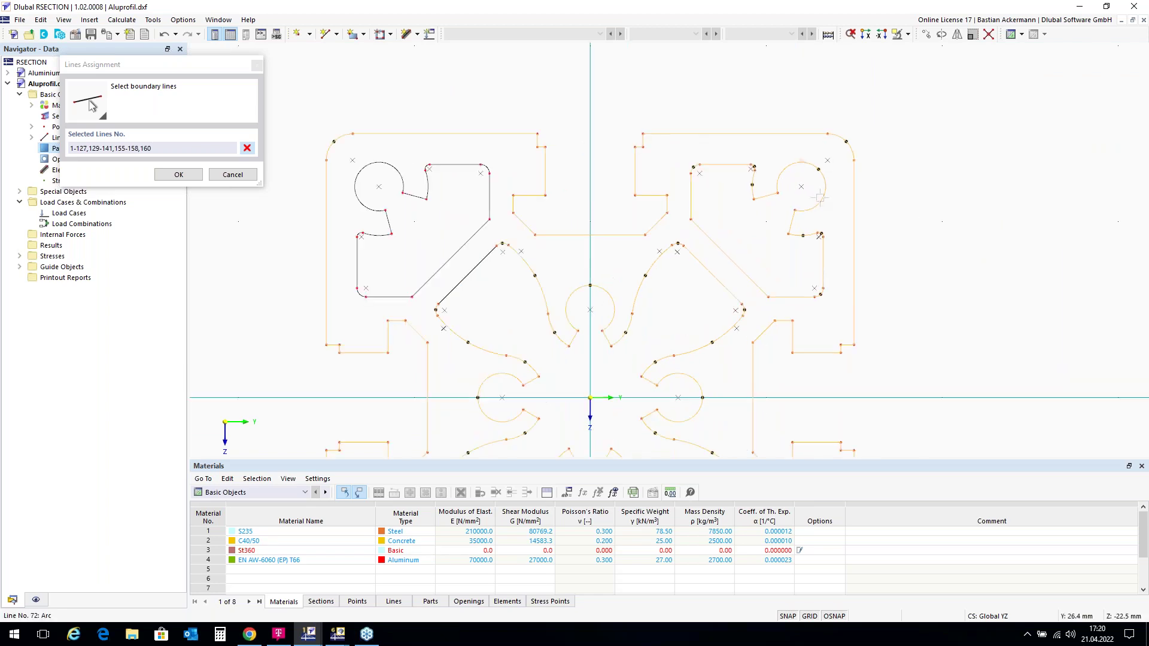
scroll(816, 202, "down", 1)
left_click_drag(543, 107, 860, 420)
scroll(961, 222, "down", 3)
scroll(645, 257, "up", 2)
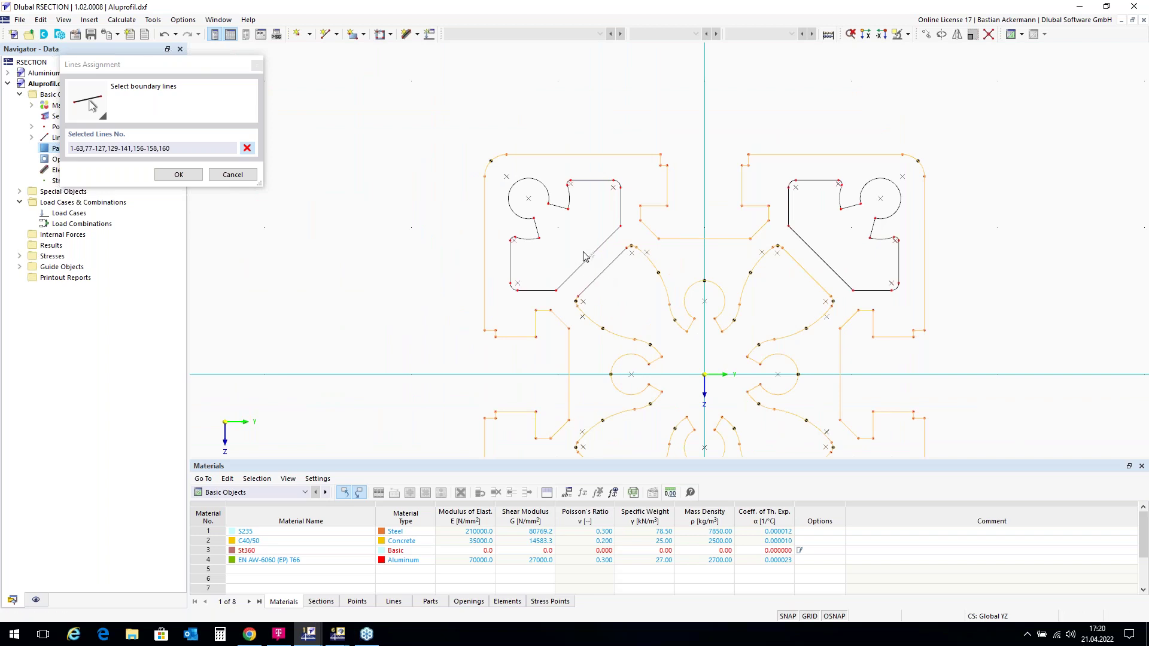
scroll(622, 212, "down", 2)
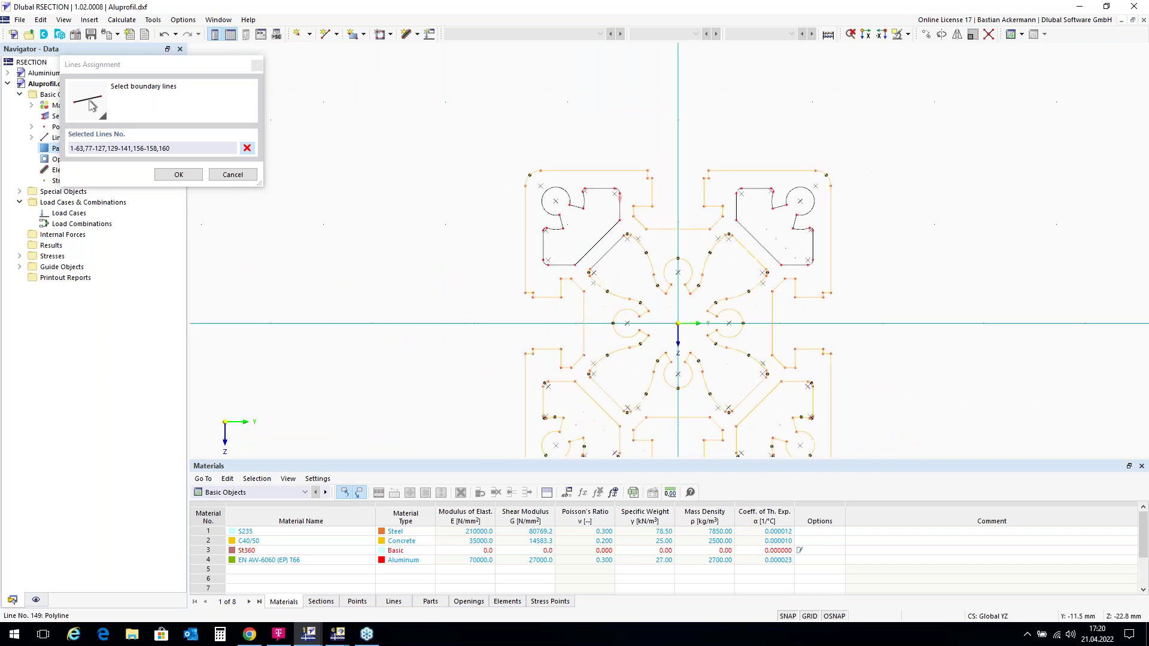
scroll(660, 371, "up", 2)
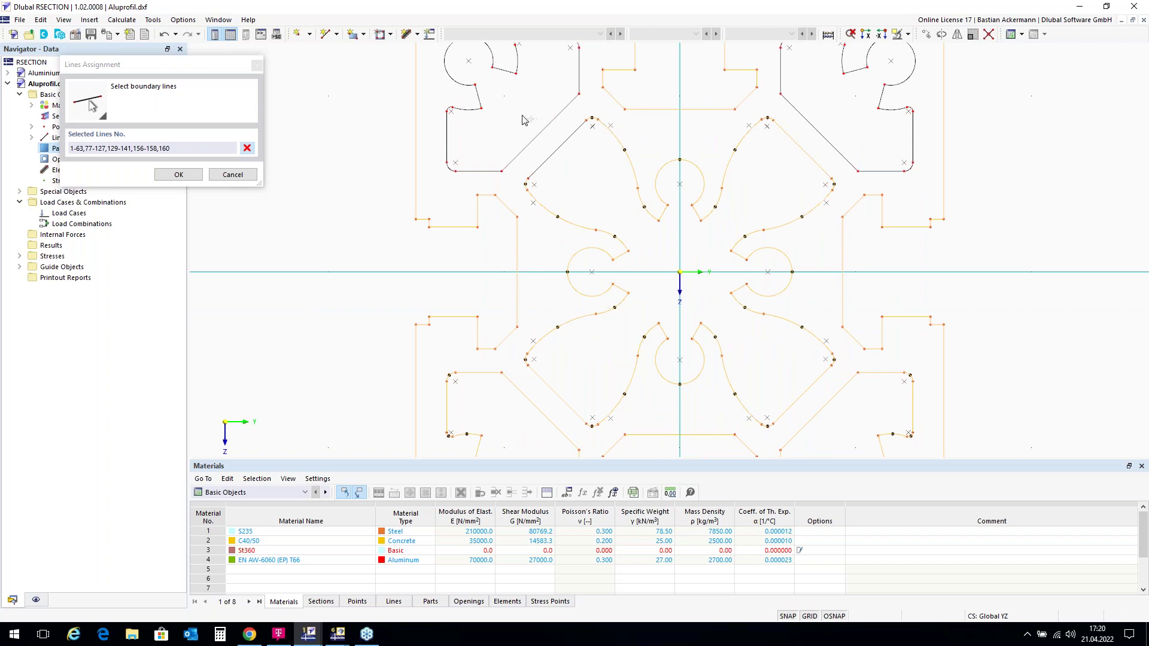
left_click_drag(523, 119, 840, 433)
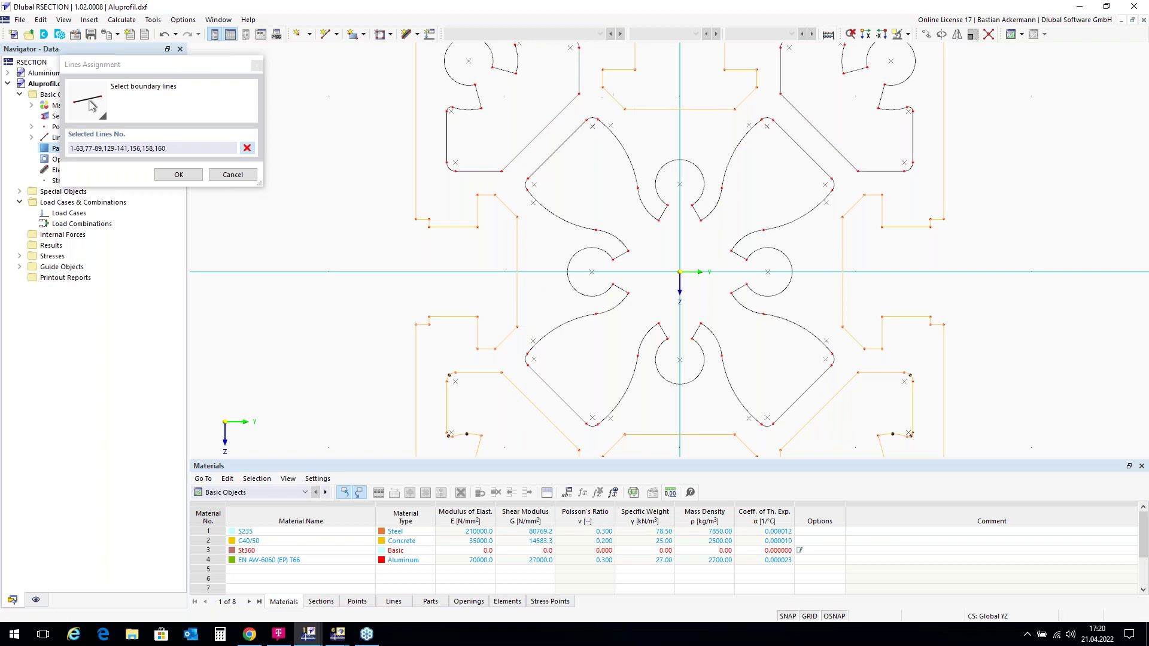
Exclude the lines of the profile's two lower corner cavities and create the part from the remaining outer contour.
scroll(564, 84, "down", 3)
scroll(503, 246, "up", 6)
scroll(503, 246, "up", 2)
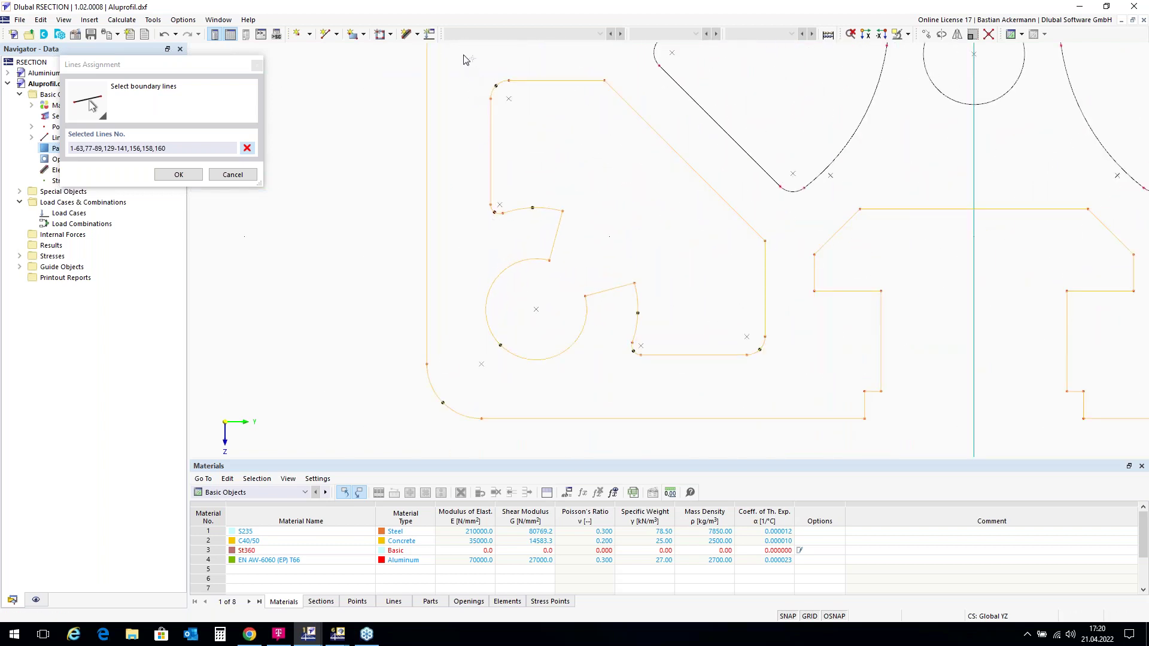
mouse_move(462, 69)
left_mouse_down()
mouse_move(568, 274)
mouse_move(786, 399)
left_mouse_up()
scroll(418, 237, "down", 1)
scroll(417, 238, "down", 3)
scroll(796, 263, "up", 3)
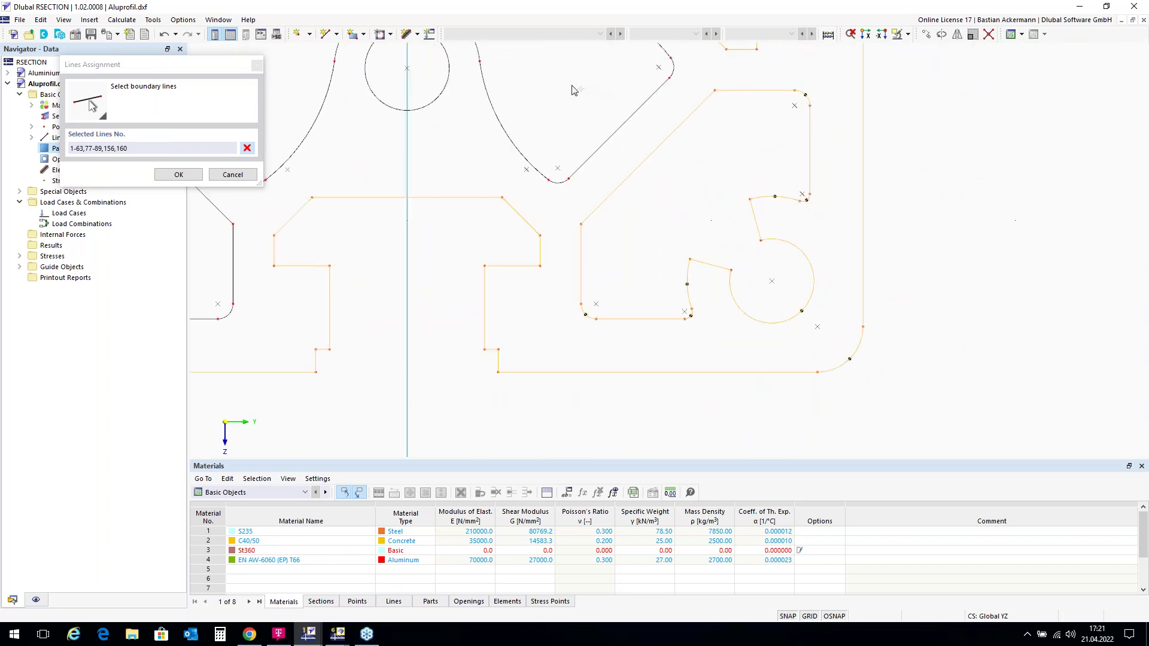
mouse_move(571, 81)
left_mouse_down()
mouse_move(671, 233)
mouse_move(843, 348)
left_mouse_up()
scroll(817, 296, "down", 4)
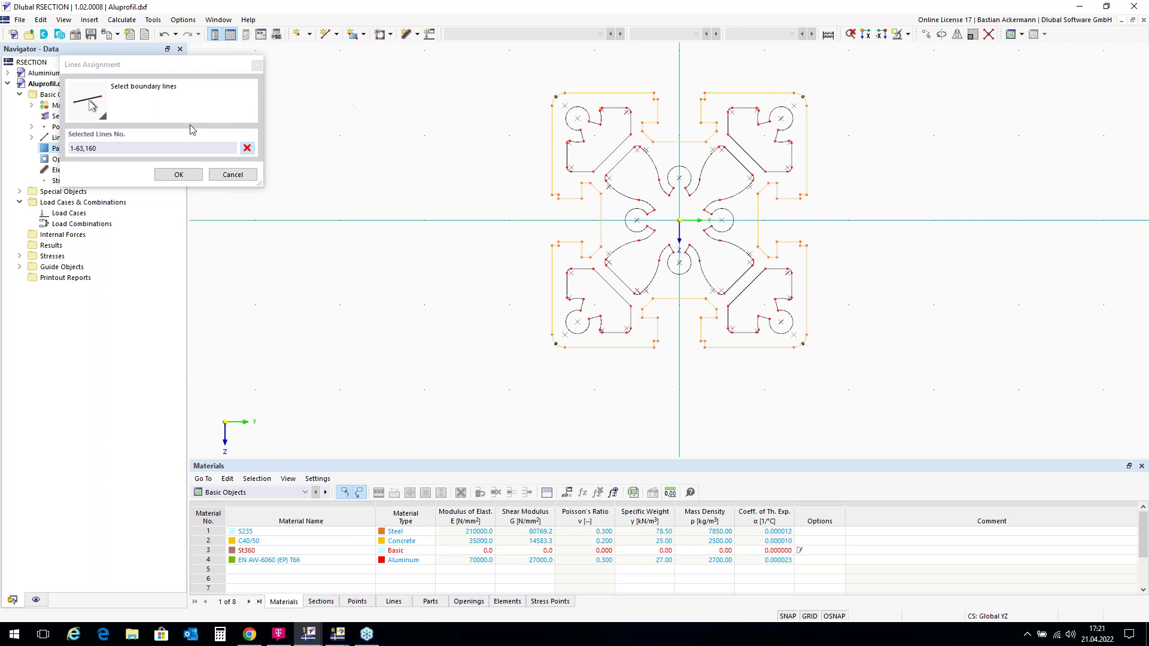
left_click(178, 175)
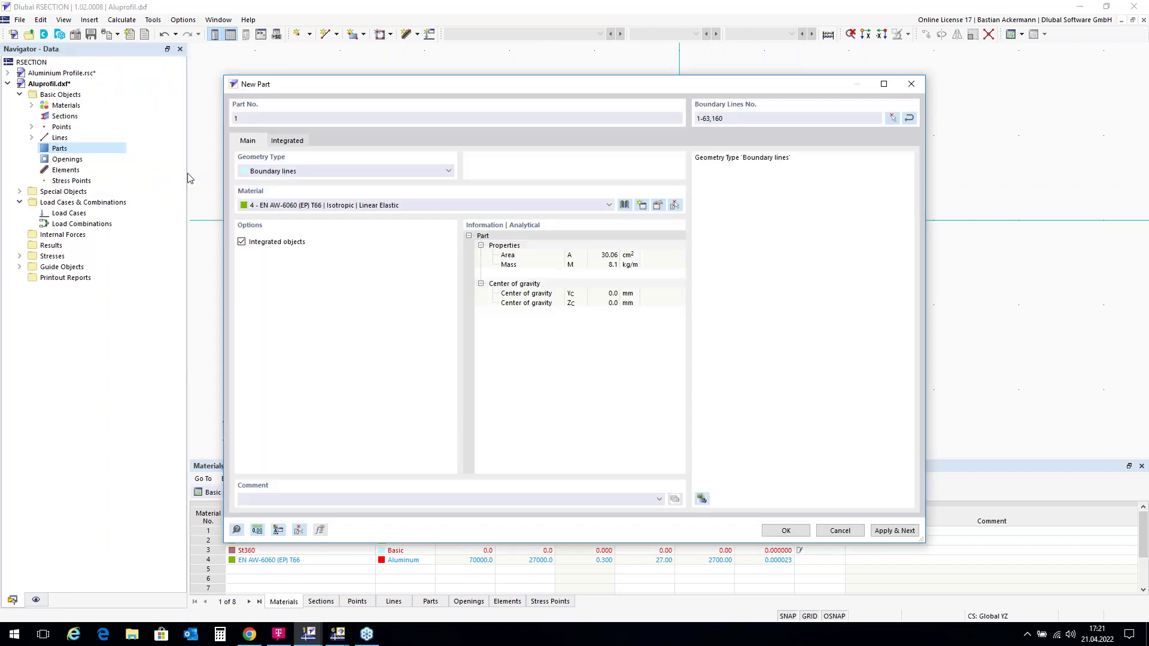
left_click(784, 531)
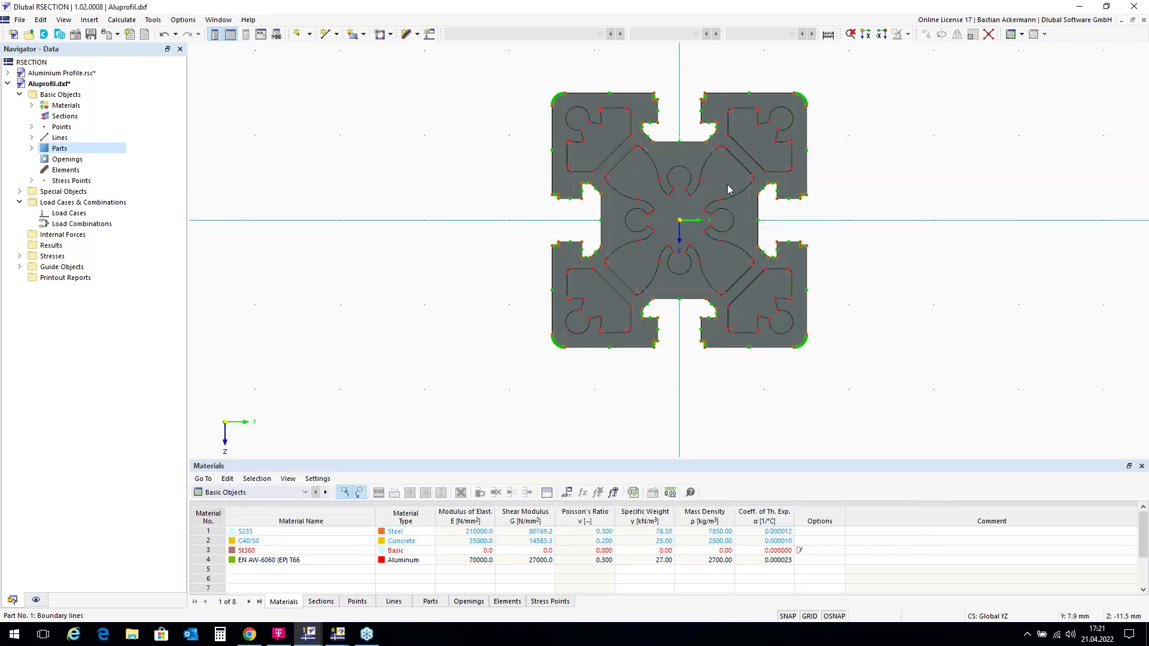
scroll(854, 187, "up", 1)
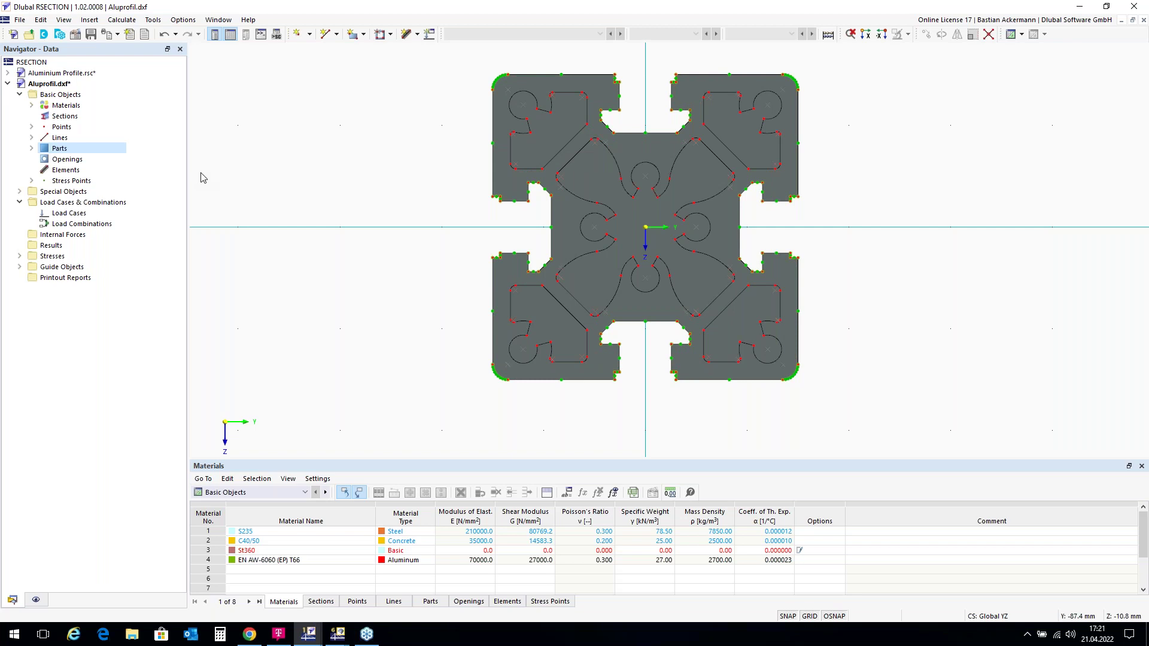
Create an opening in the part from the boundary lines of the profile's upper-left corner cavity, excluding the neighbouring central cavity's diagonal line.
left_click(60, 160)
right_click(60, 161)
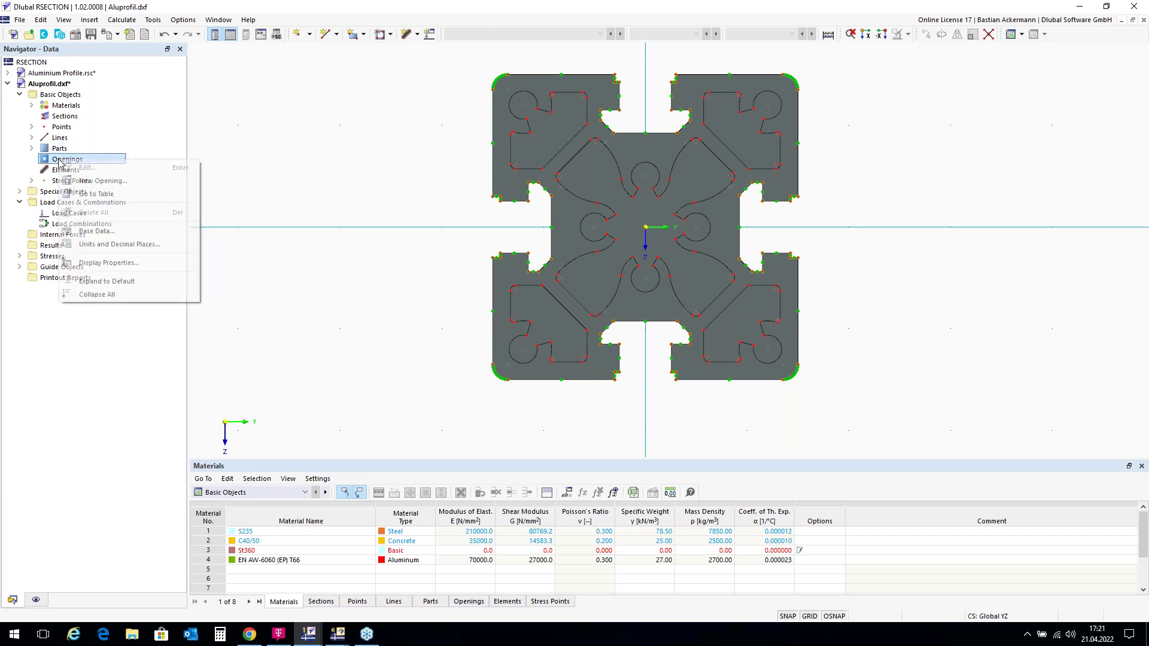
left_click(103, 181)
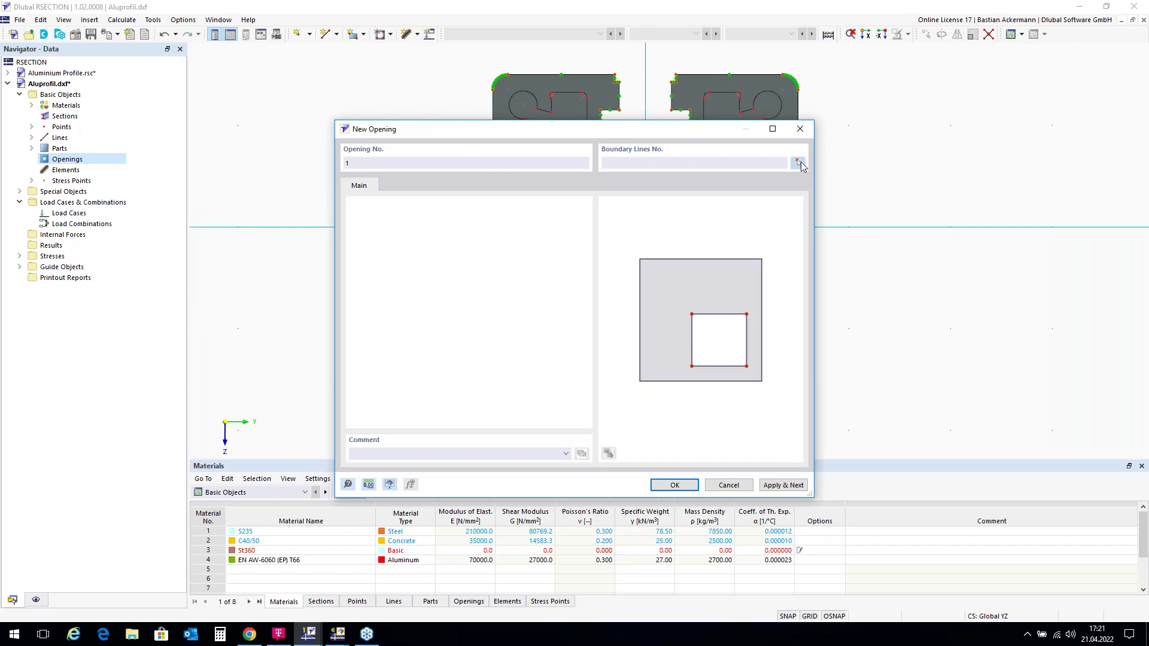
left_click(799, 162)
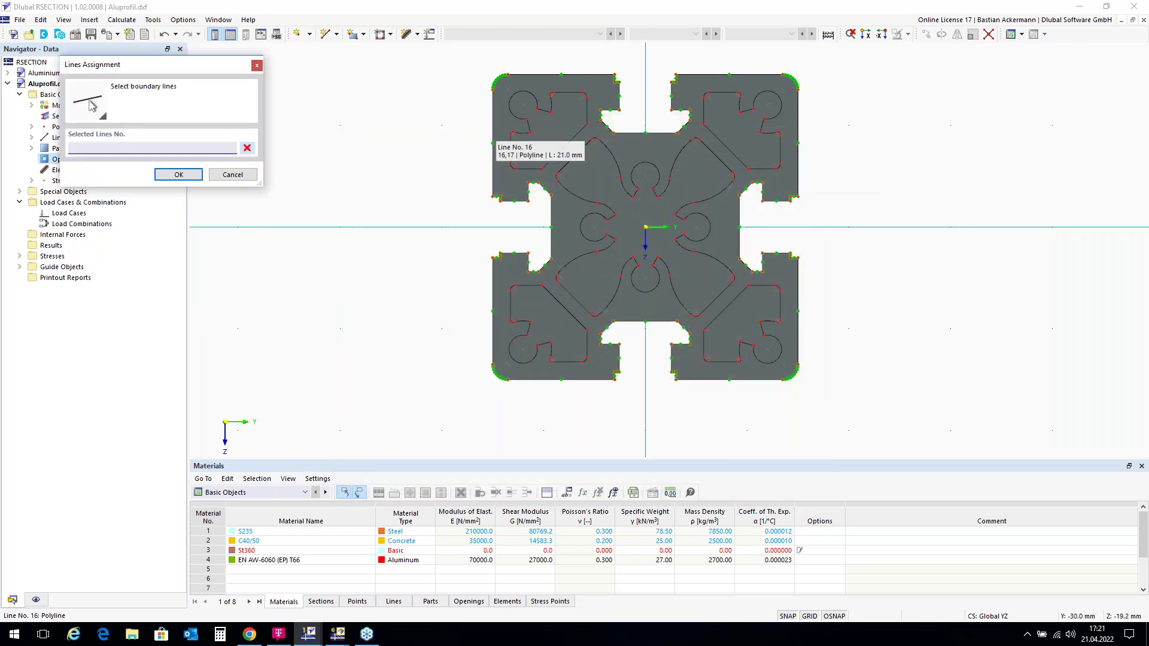
scroll(513, 96, "up", 4)
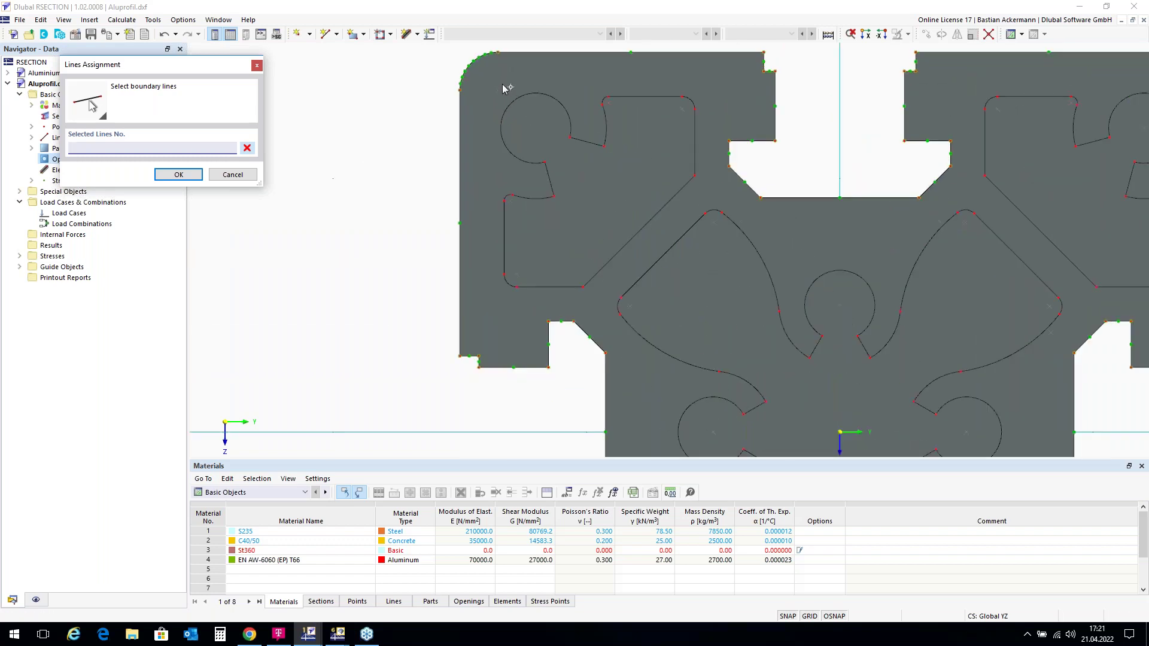
left_click_drag(515, 121, 706, 299)
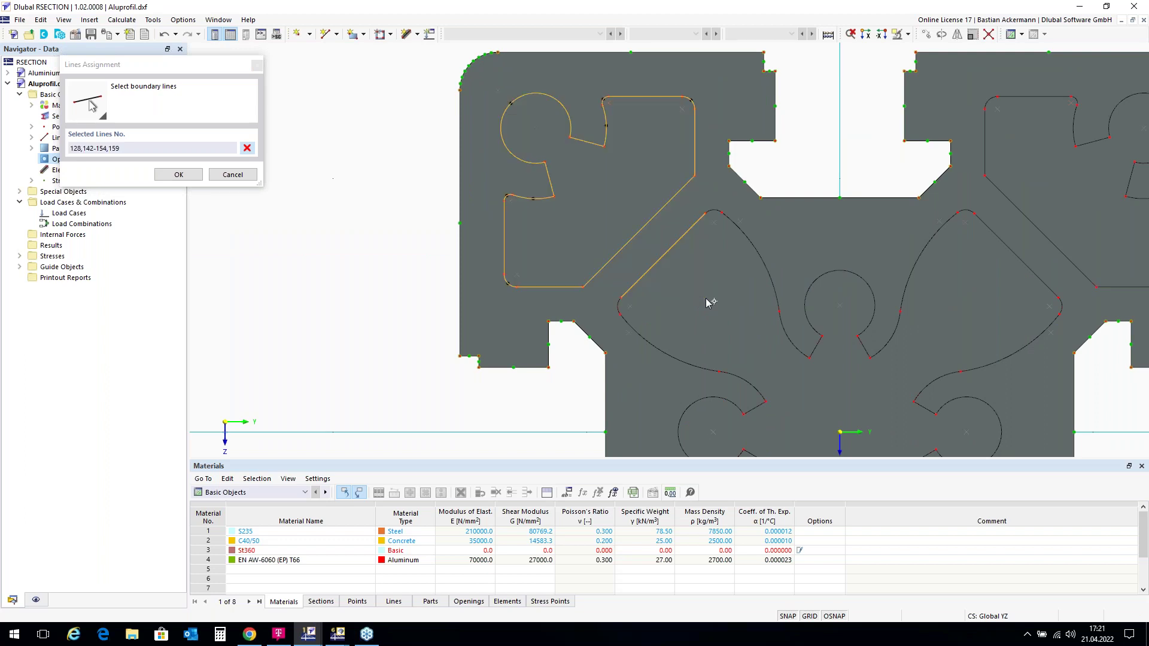
left_click(661, 258)
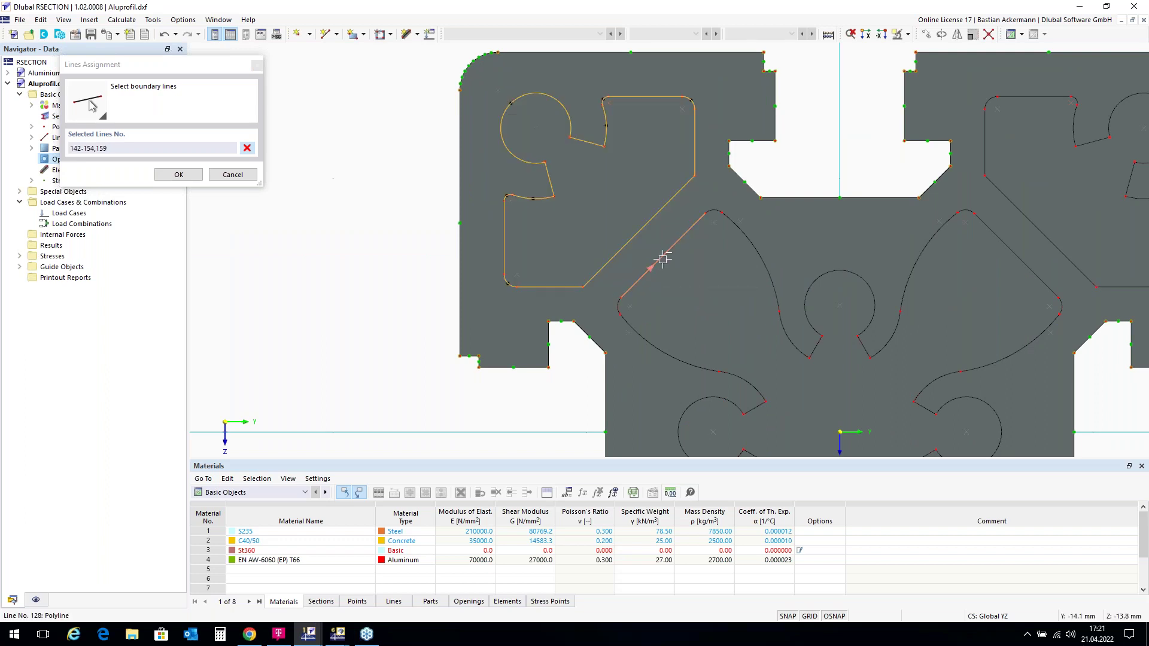
left_click(179, 174)
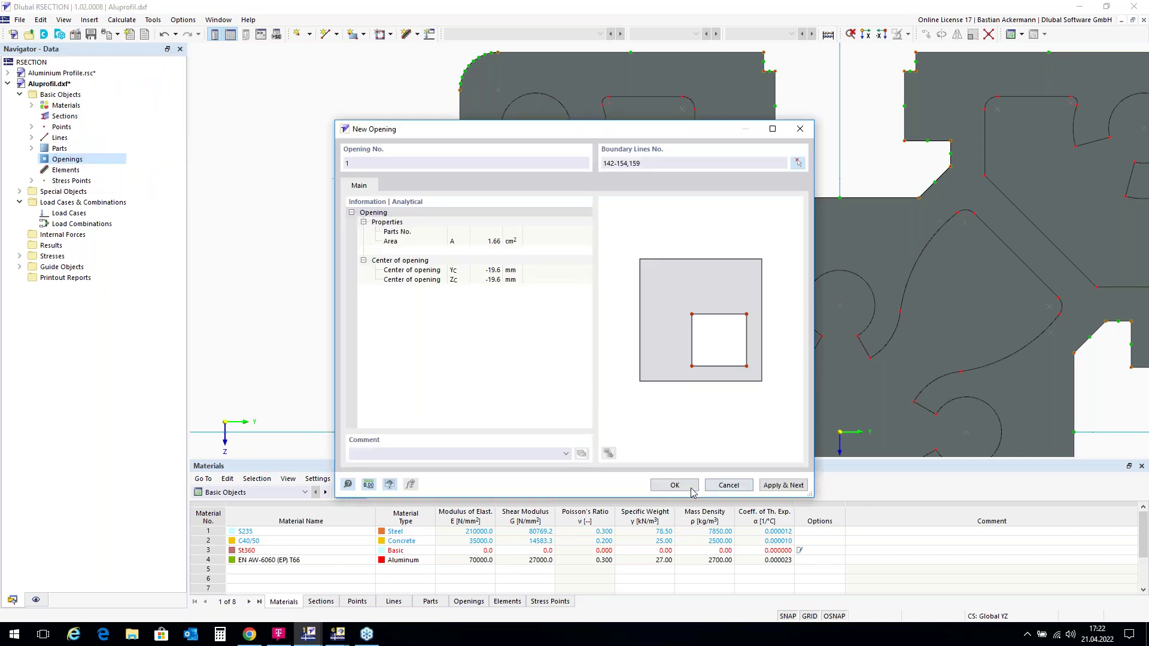
left_click(675, 485)
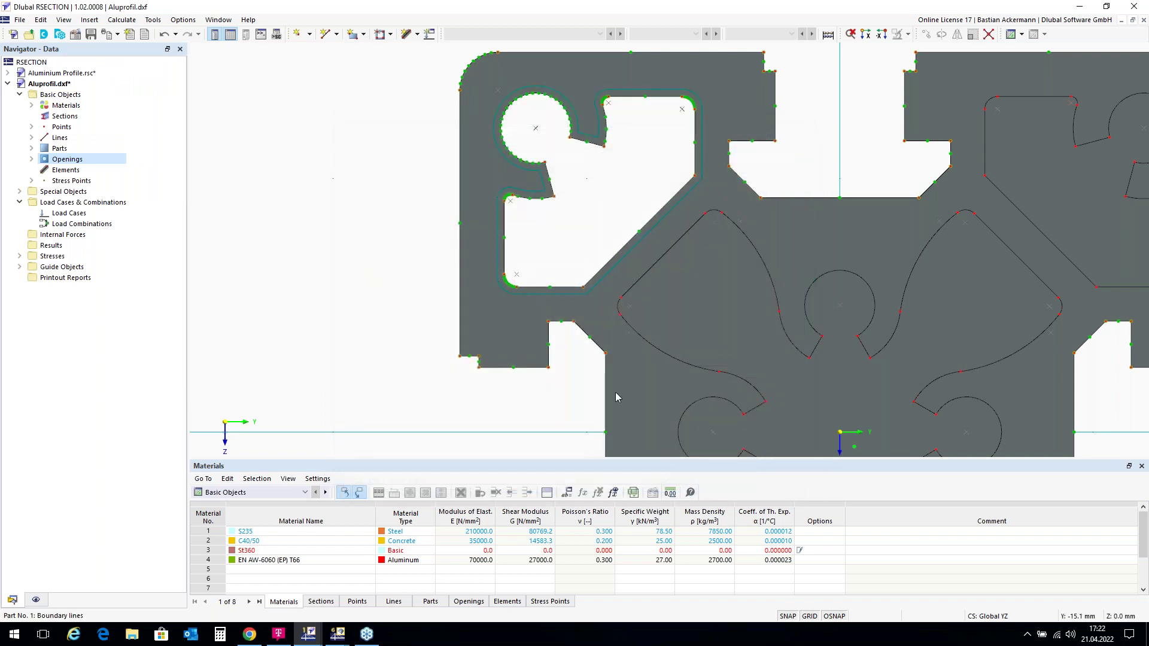
Copy the upper-left corner opening three times by rotating it in 90° steps about the coordinate origin.
scroll(395, 123, "down", 3)
scroll(452, 67, "down", 1)
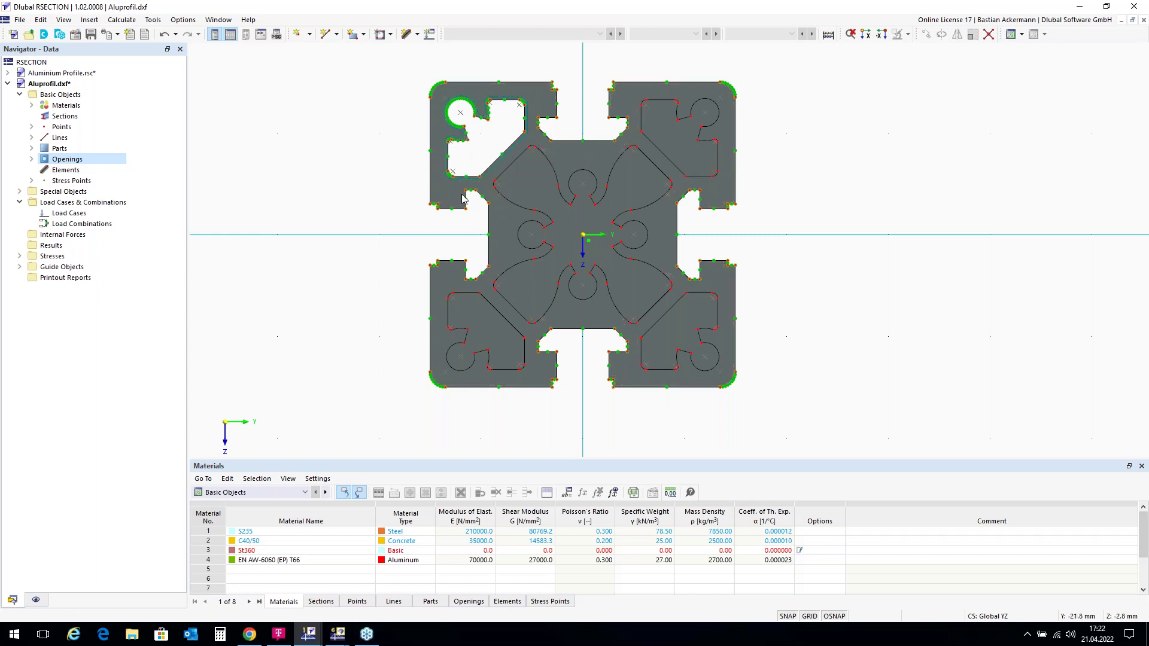
left_click(514, 149)
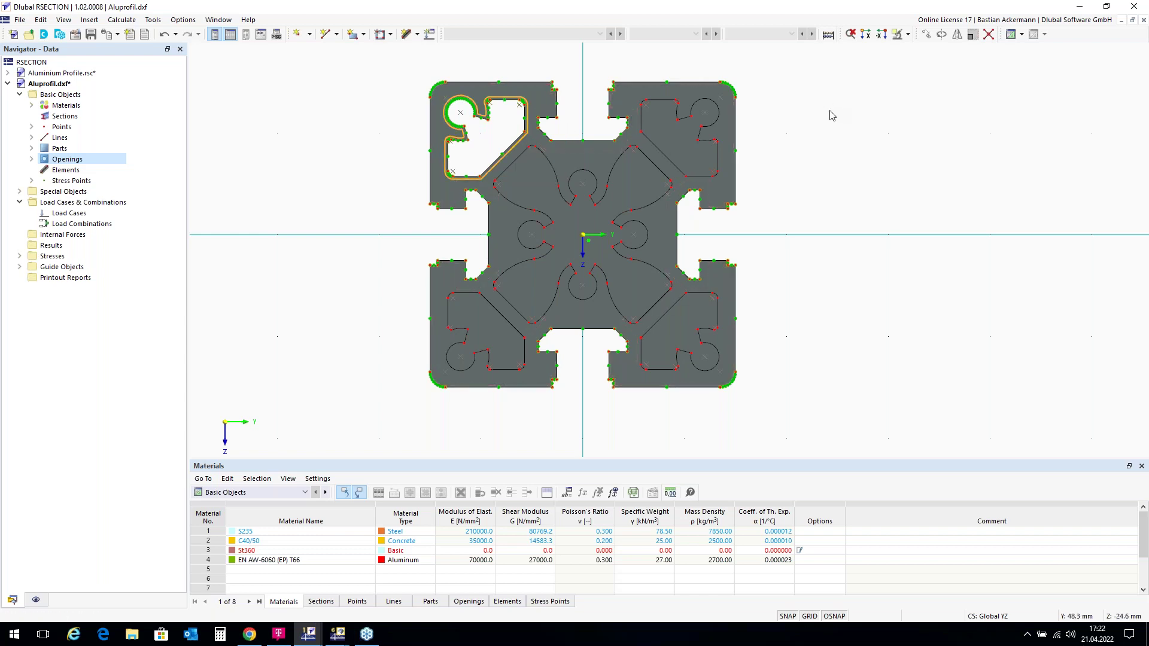
left_click(943, 34)
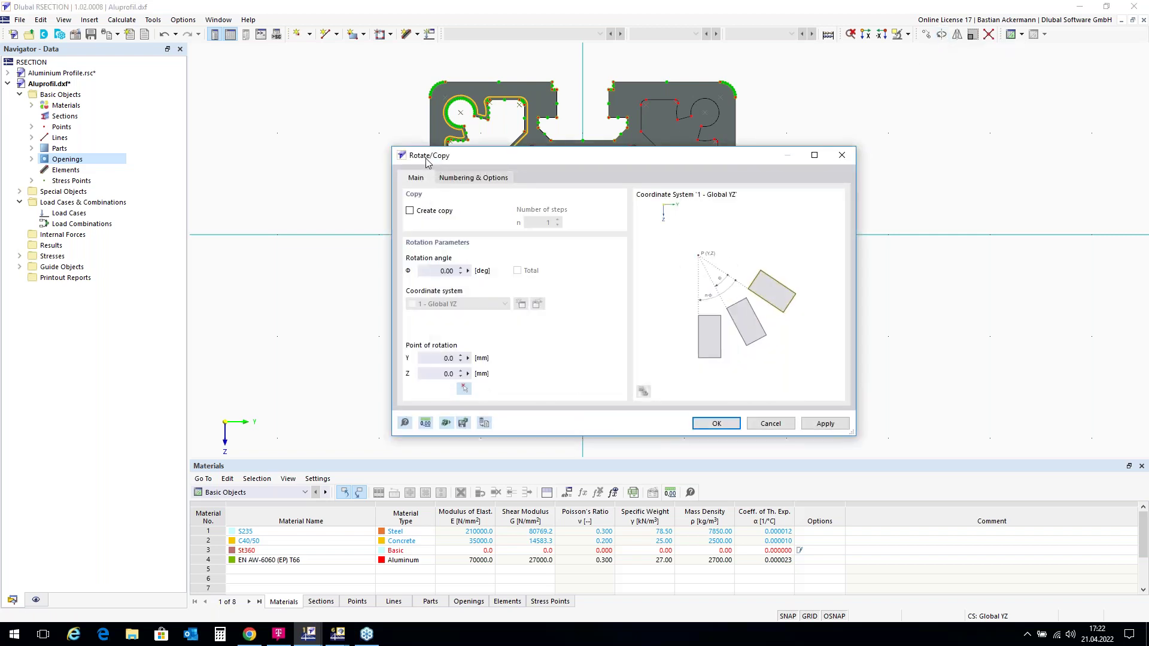
left_click(410, 211)
double_click(540, 223)
type("3")
double_click(442, 270)
type("90")
left_click(464, 390)
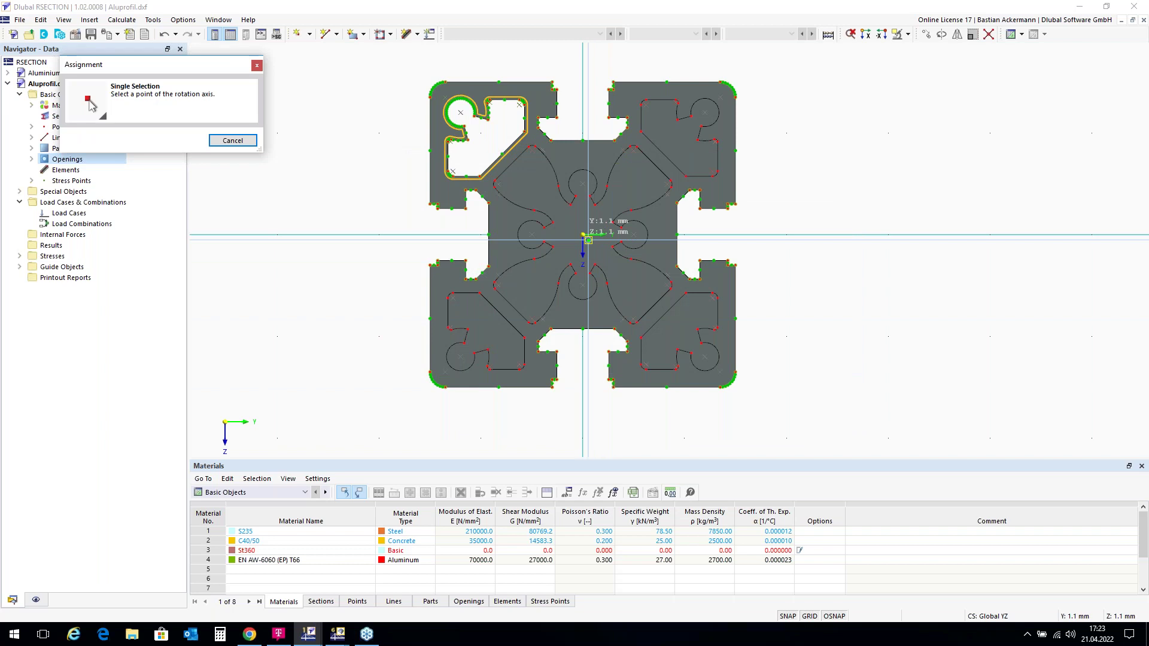
scroll(586, 238, "up", 3)
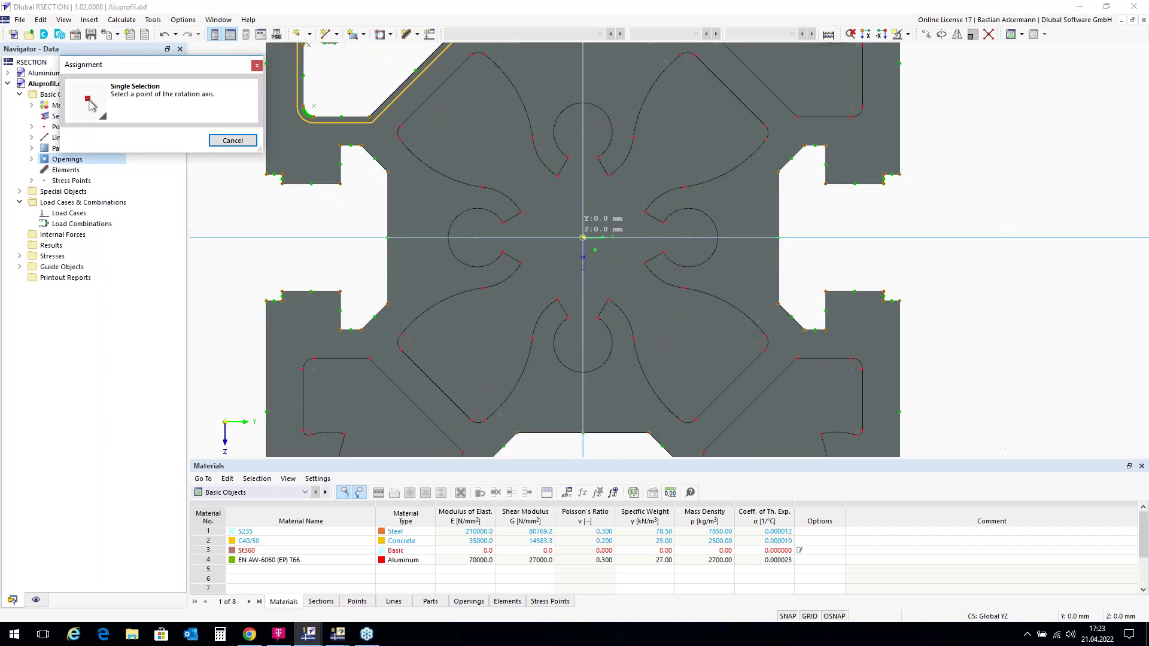
left_click(583, 238)
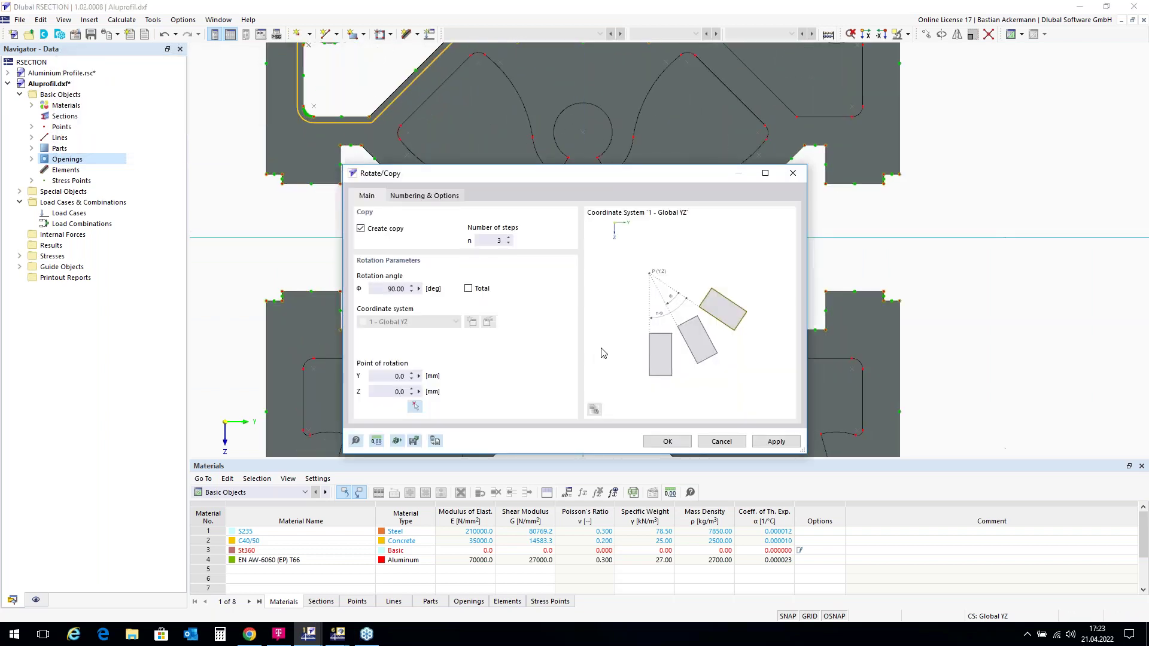
left_click(666, 441)
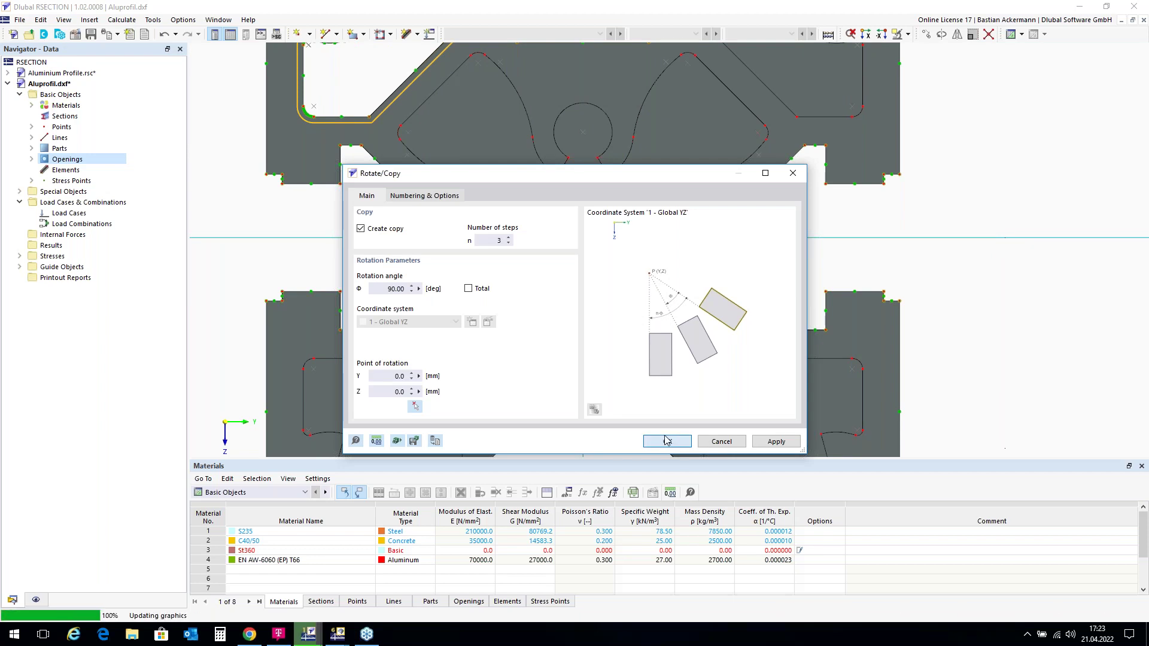
Create another opening from all the boundary lines of the profile's central cavity.
scroll(404, 268, "down", 1)
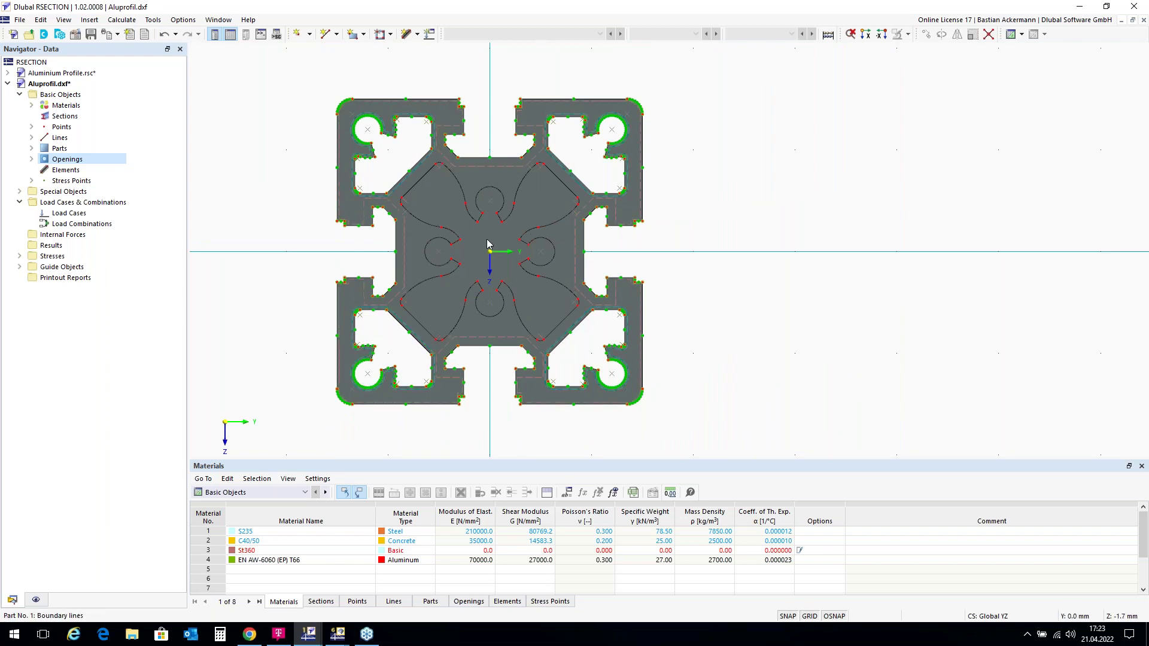
left_click(67, 160)
right_click(67, 160)
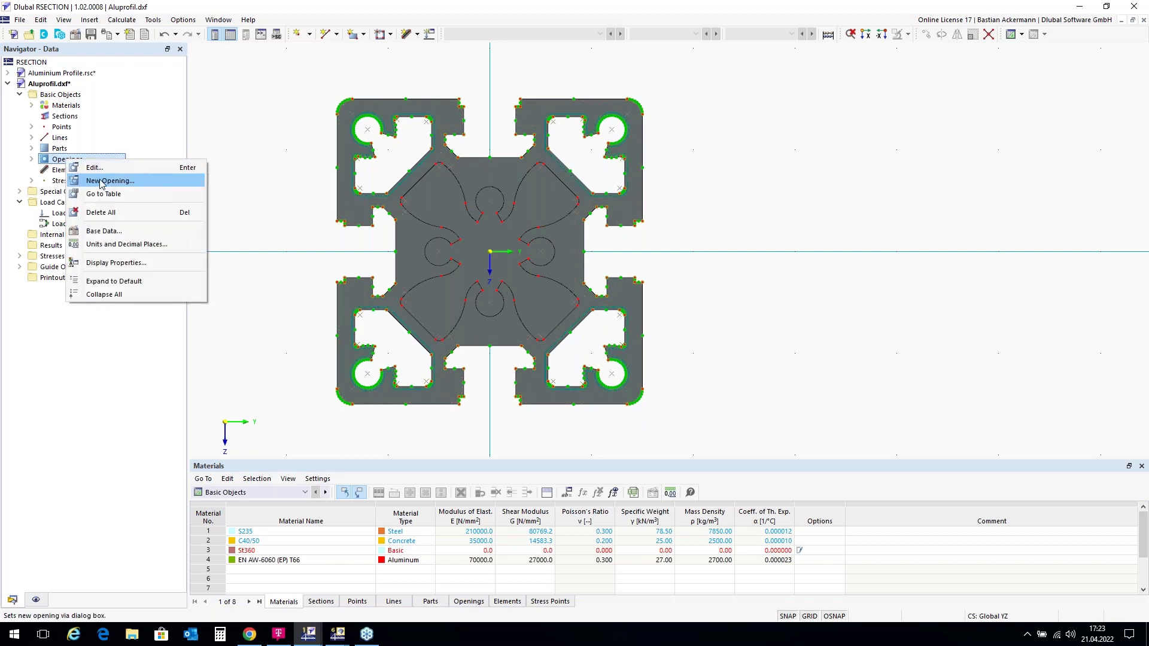
left_click(102, 184)
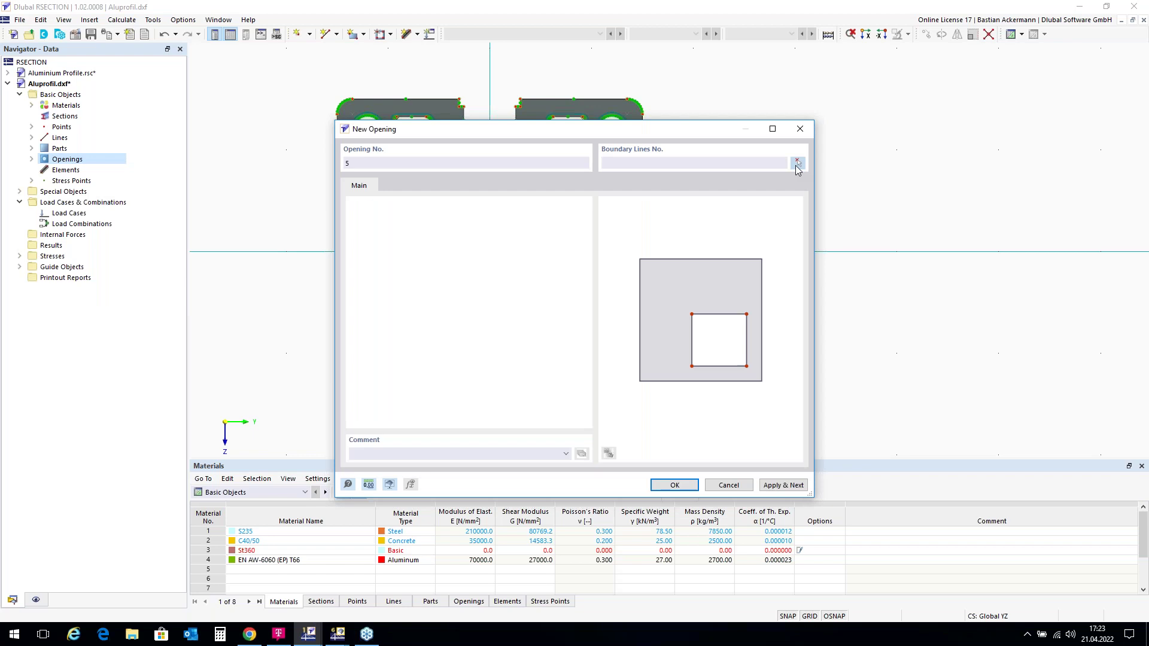
left_click(798, 164)
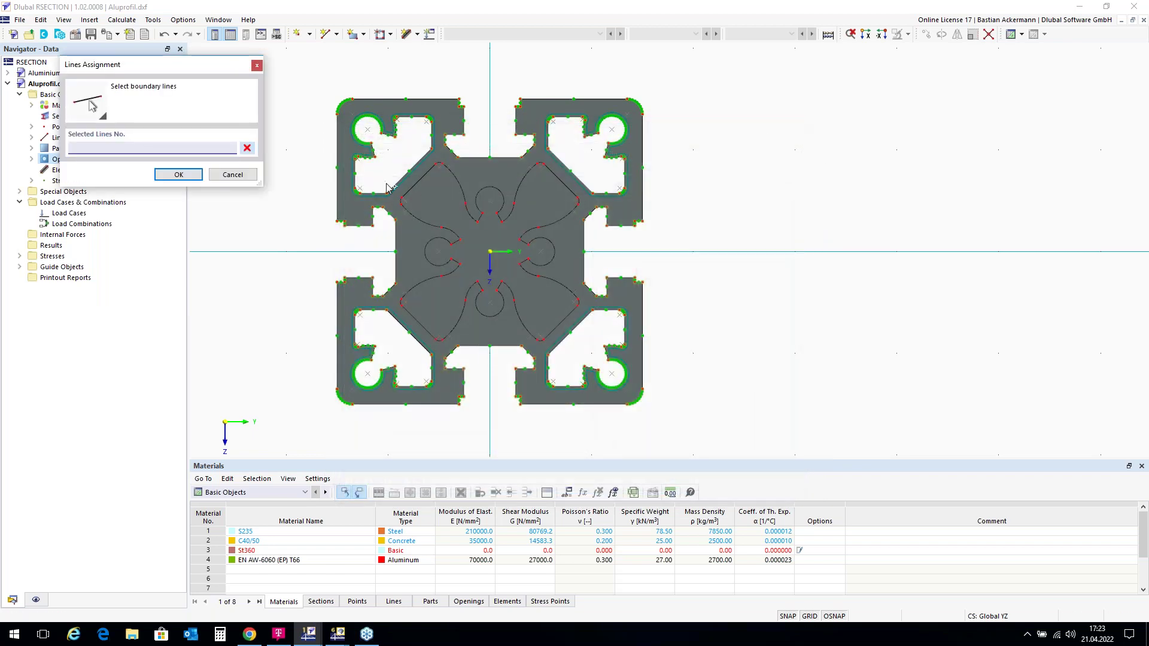
scroll(449, 408, "up", 1)
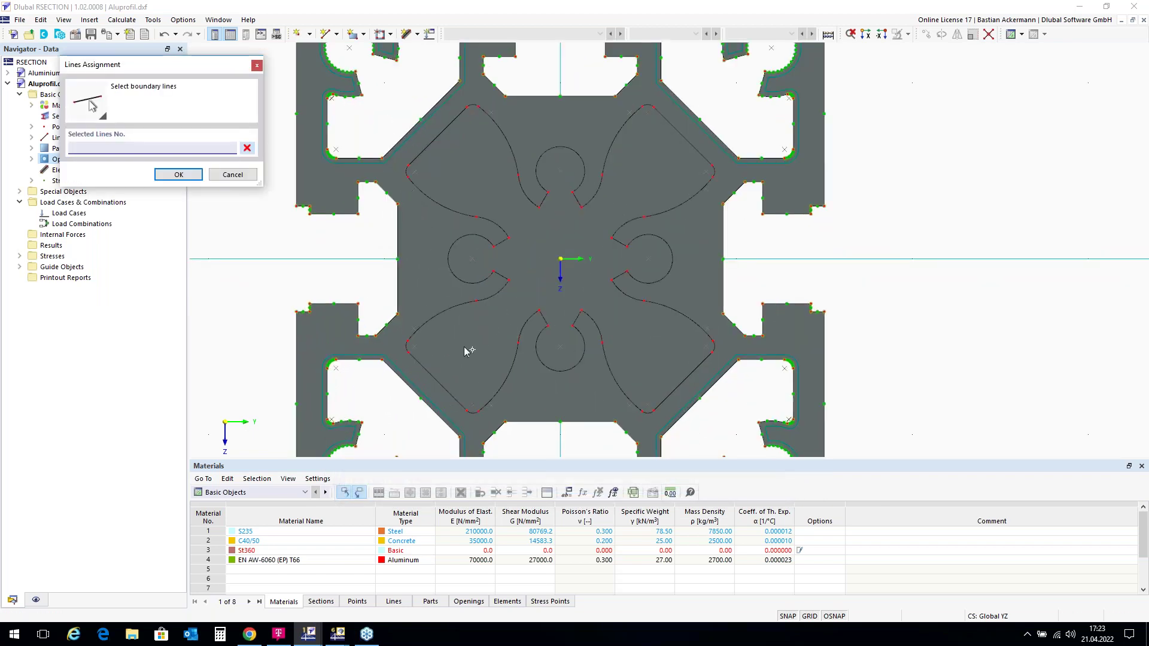
scroll(465, 344, "up", 1)
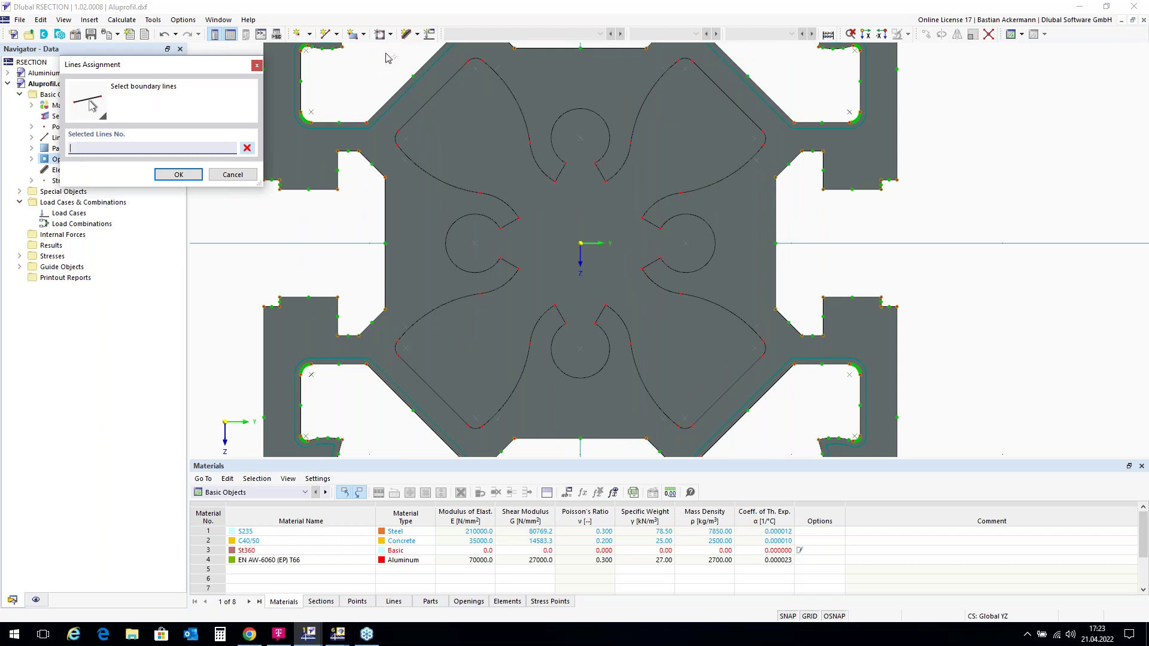
left_click_drag(385, 77, 405, 103)
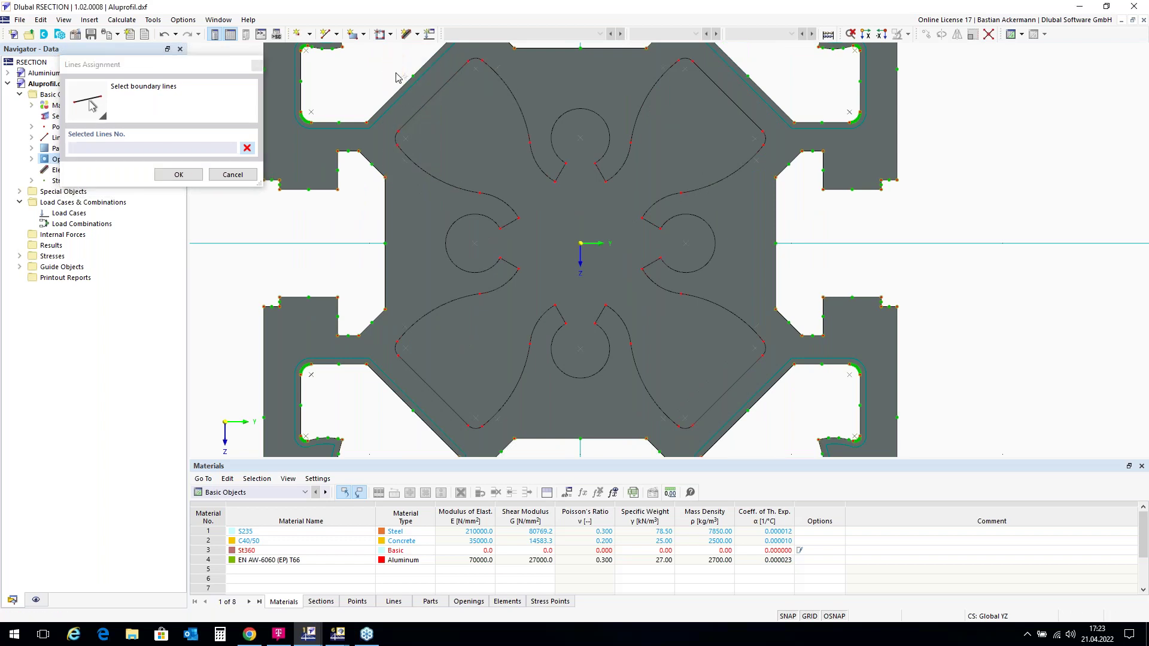
left_click_drag(405, 79, 772, 437)
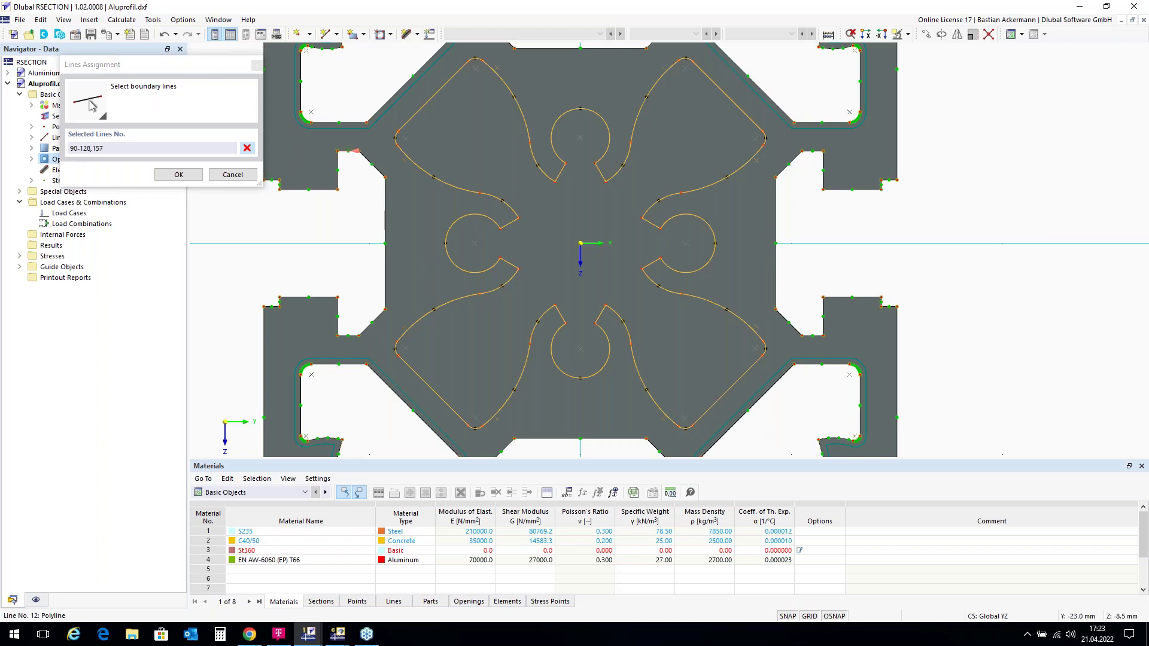
left_click(178, 175)
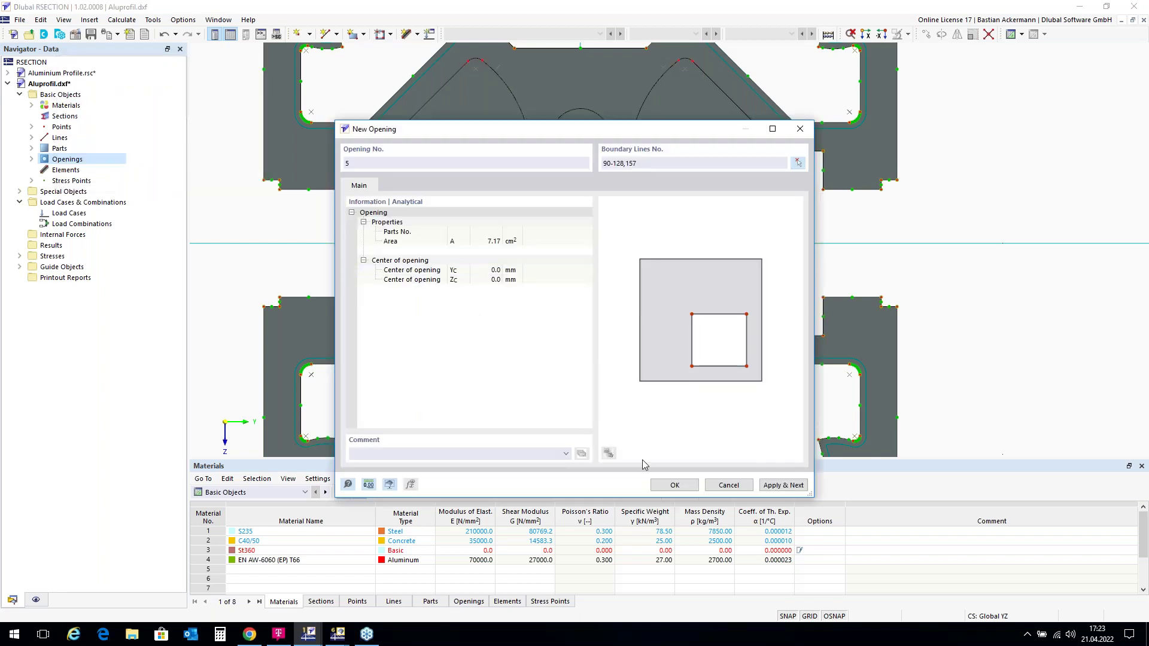
left_click(675, 486)
Define two permanent load cases, naming LC1 "N" and LC2 "T".
scroll(536, 243, "down", 1)
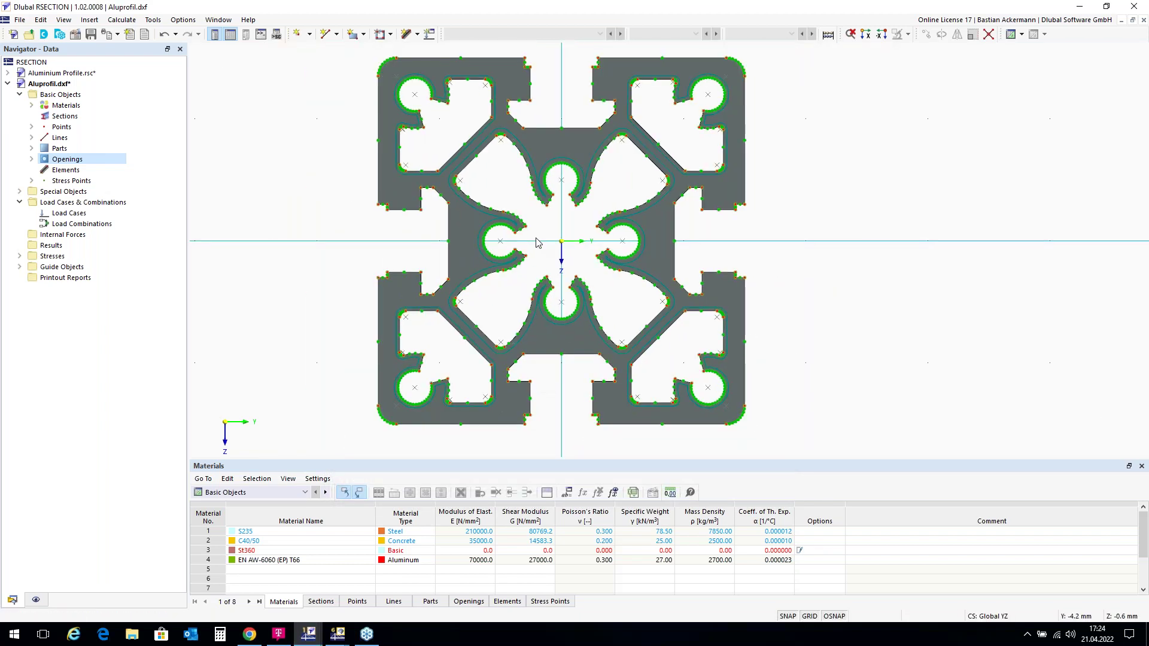
scroll(557, 240, "down", 1)
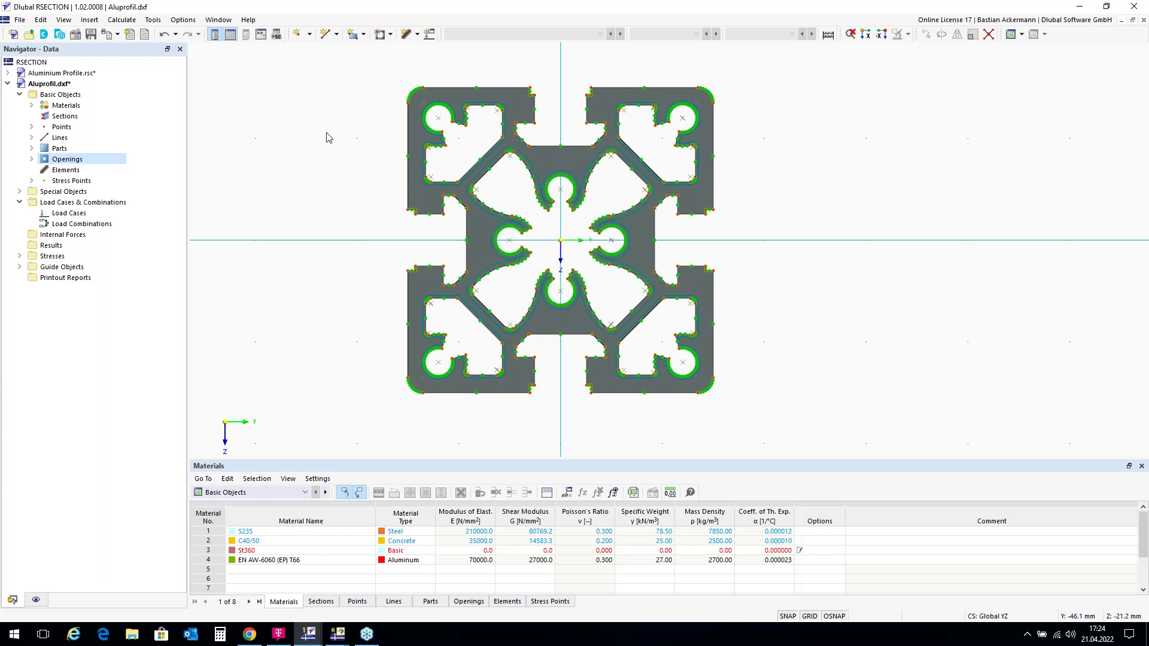
scroll(327, 138, "down", 1)
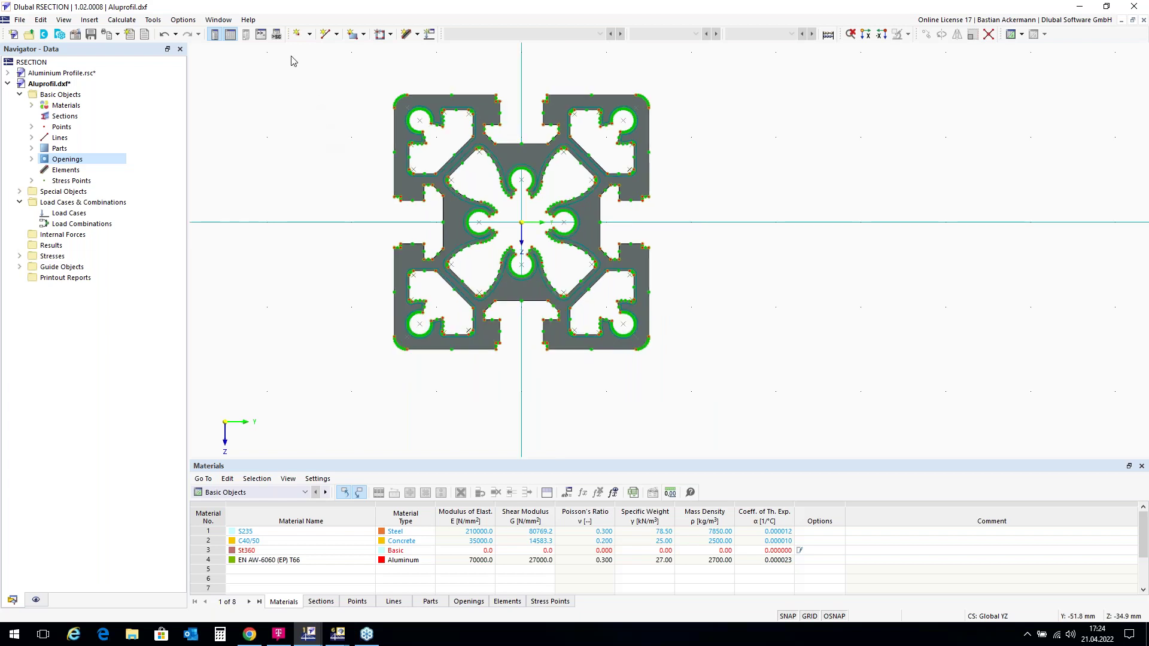
left_click(429, 35)
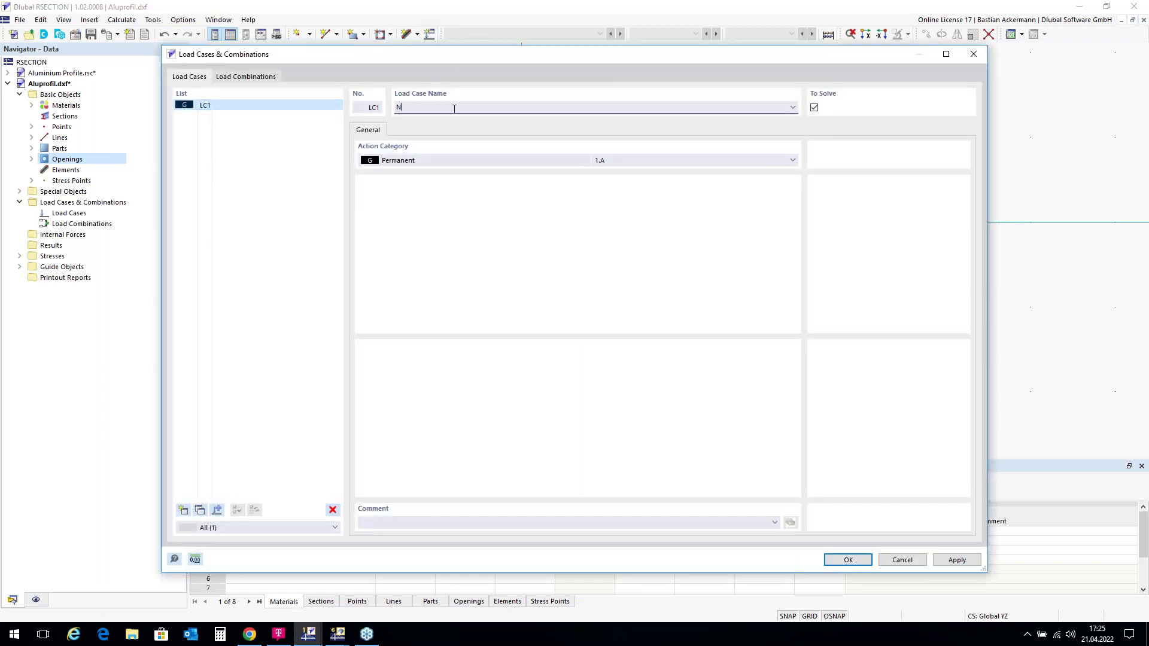
type("N")
left_click(183, 510)
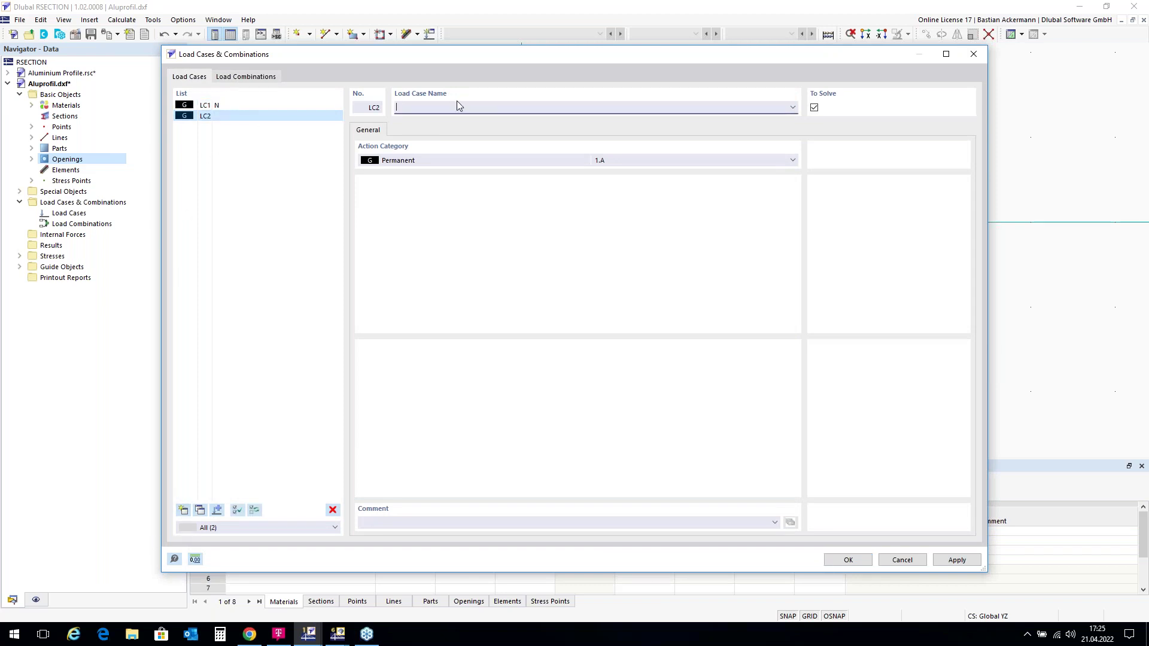
type("T")
Add load combination CO1 from load cases LC1 and LC2, each with factor 1.00, and apply the load definitions.
left_click(245, 77)
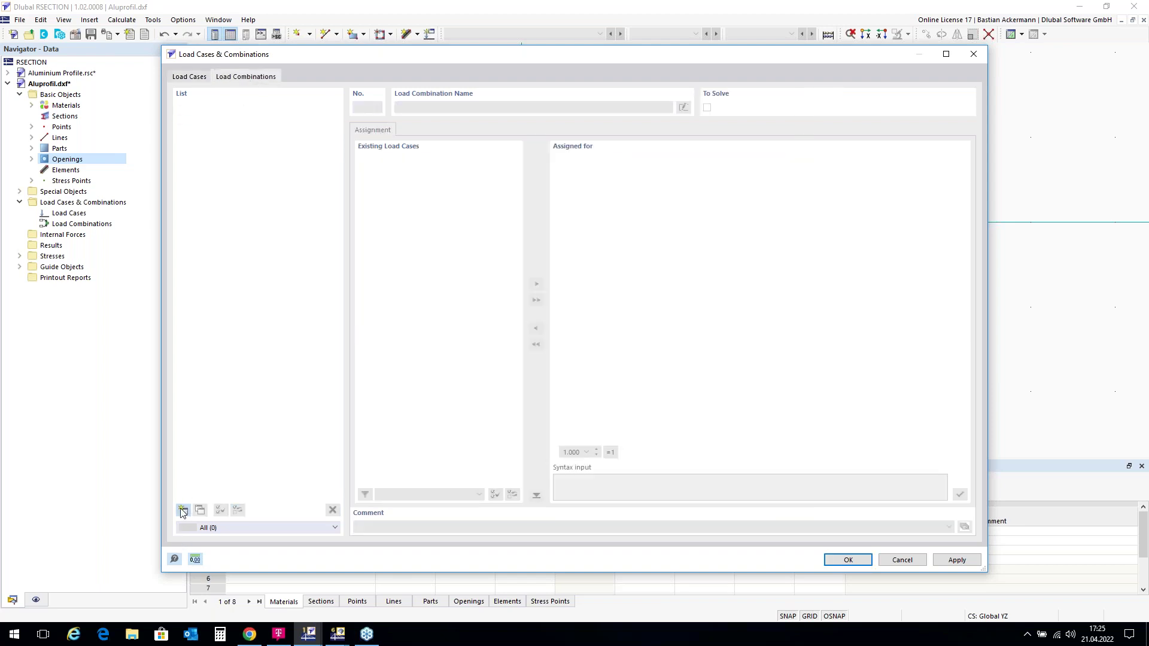
left_click(183, 511)
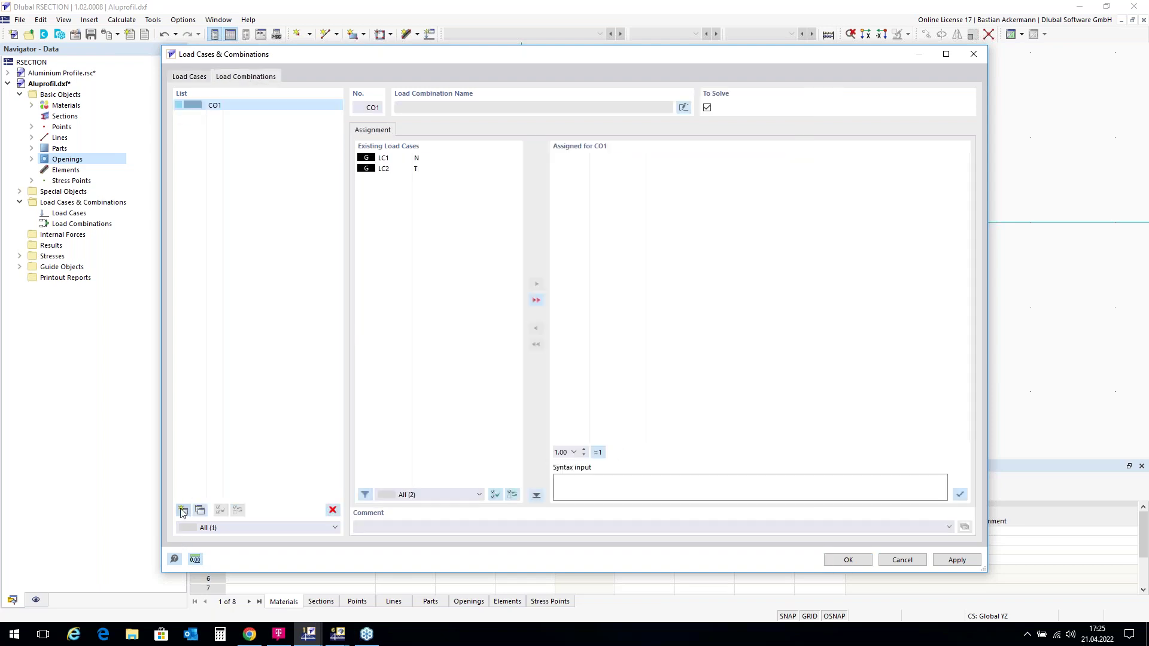
double_click(435, 159)
double_click(432, 170)
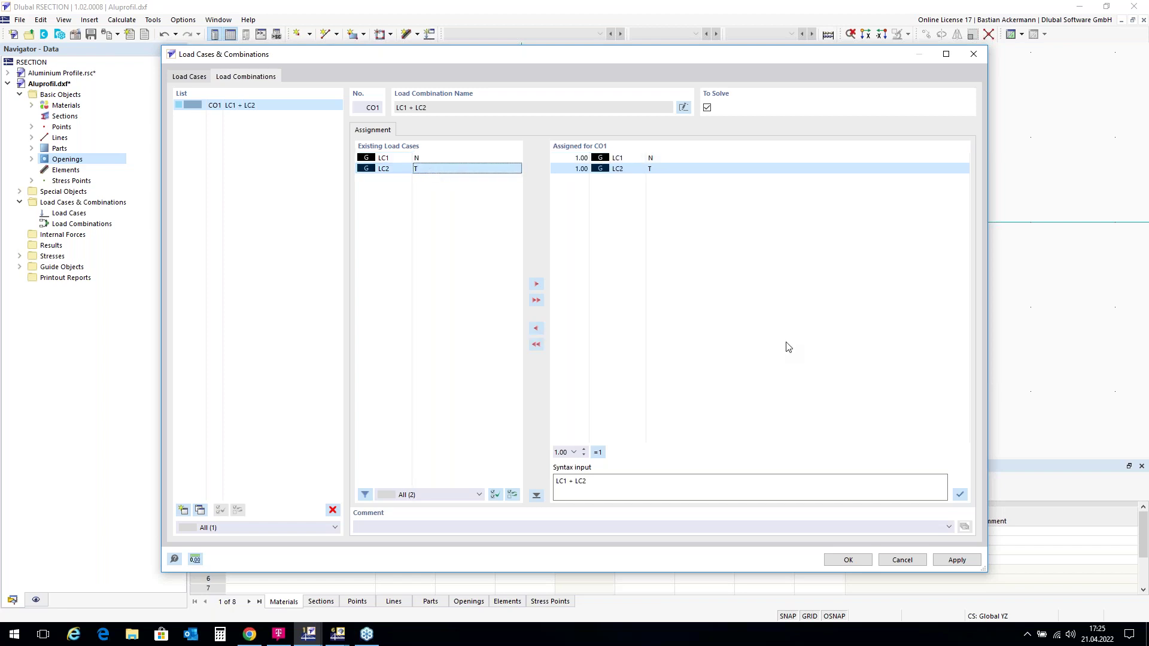
left_click(853, 563)
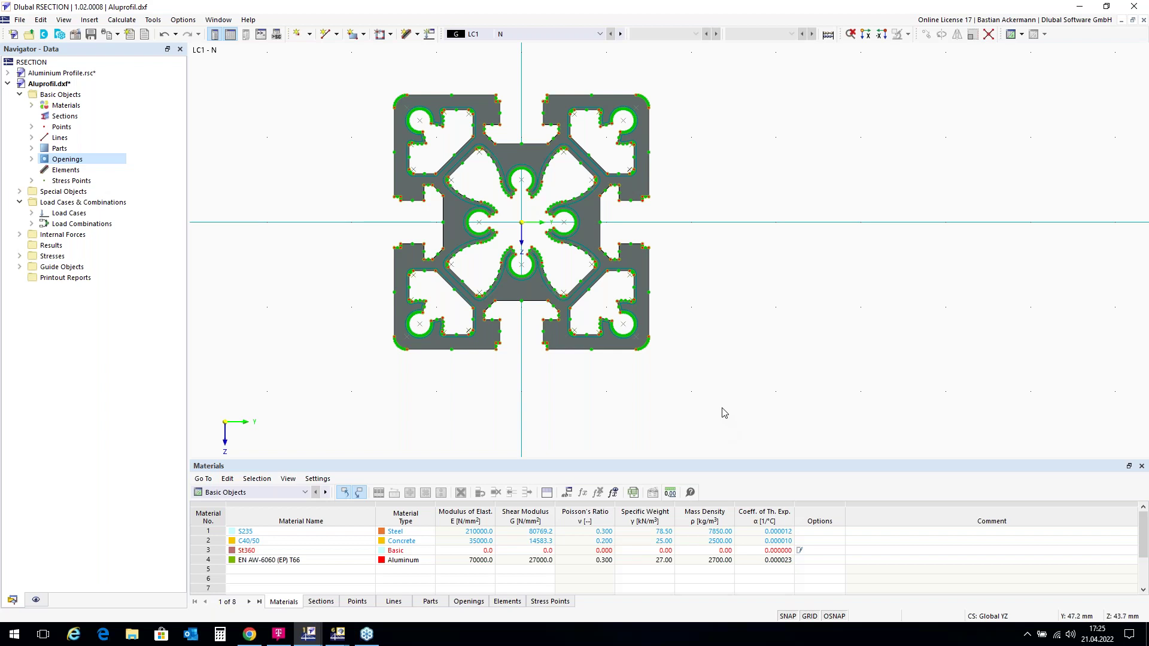
Define internal forces for load case LC1 with an axial force N of -10 kN.
double_click(50, 235)
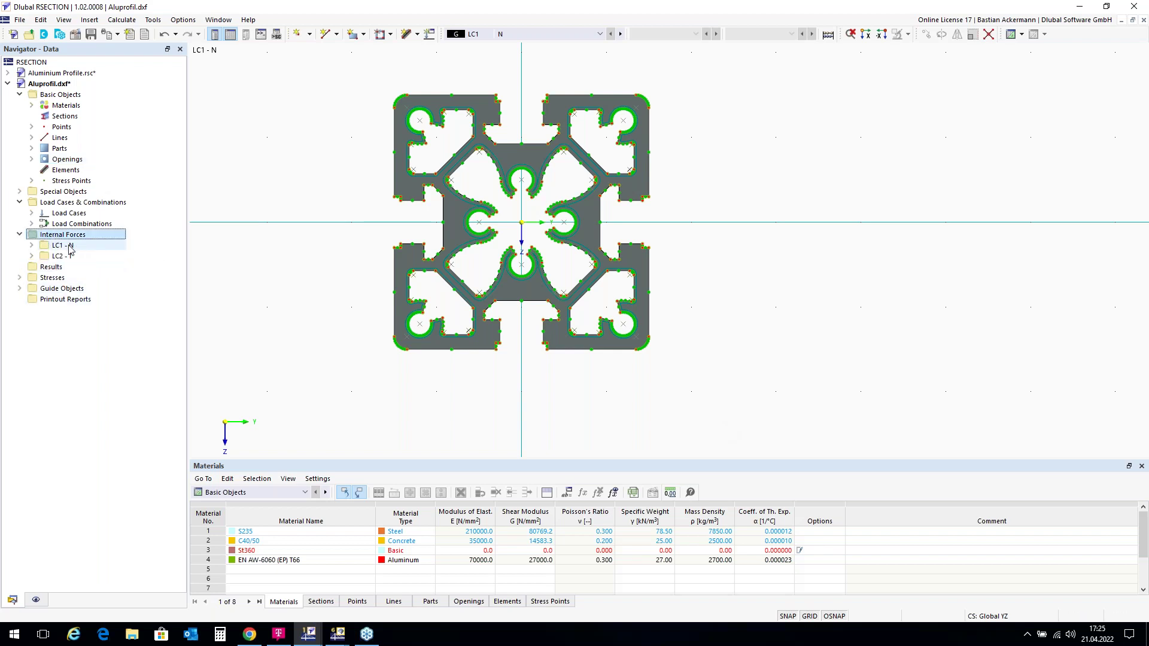
double_click(70, 246)
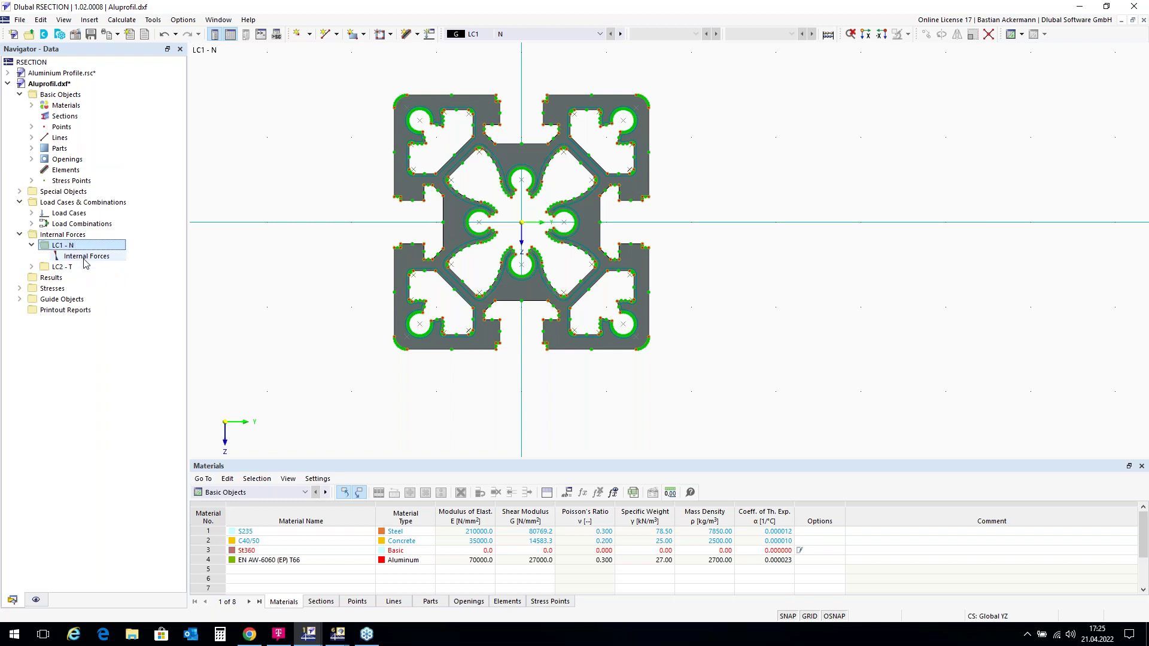
left_click(86, 257)
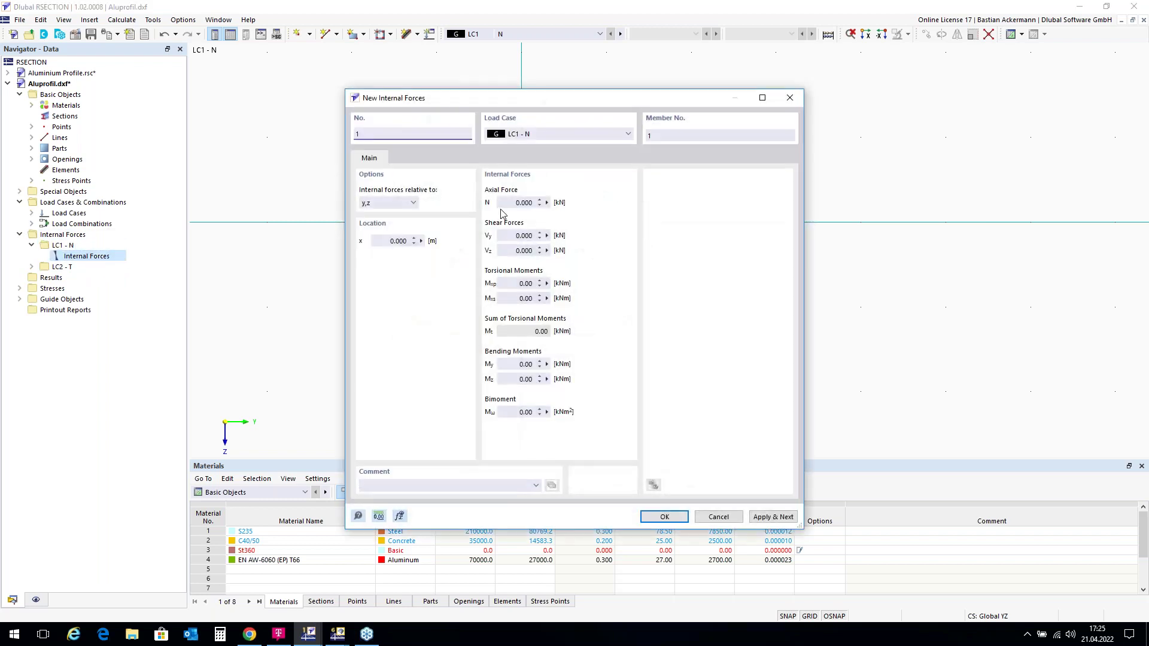
left_click(510, 203)
type("-10")
left_click(665, 517)
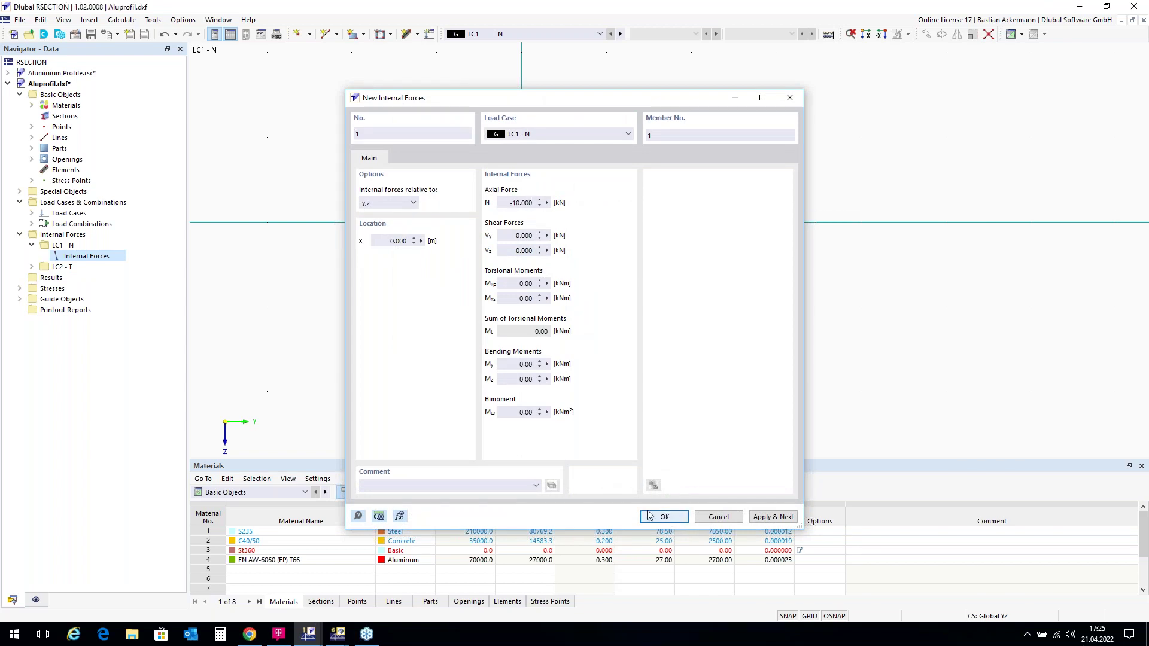
Define internal forces for load case LC2 with a primary torsional moment Mxp of 0.3 kNm.
double_click(71, 267)
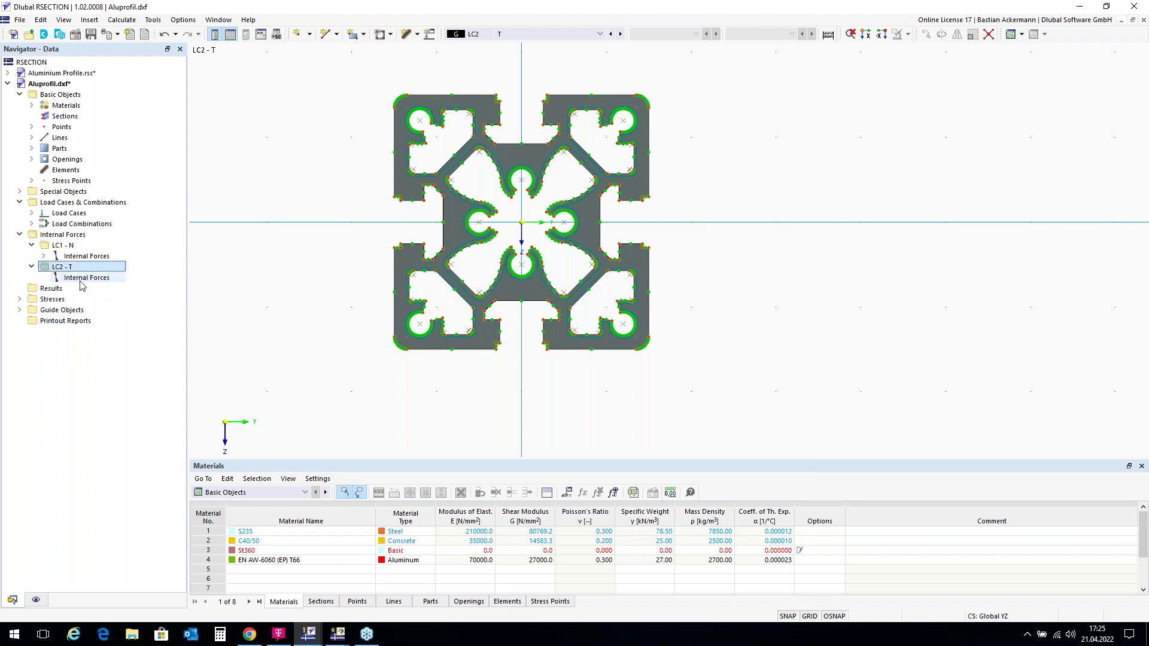
double_click(85, 279)
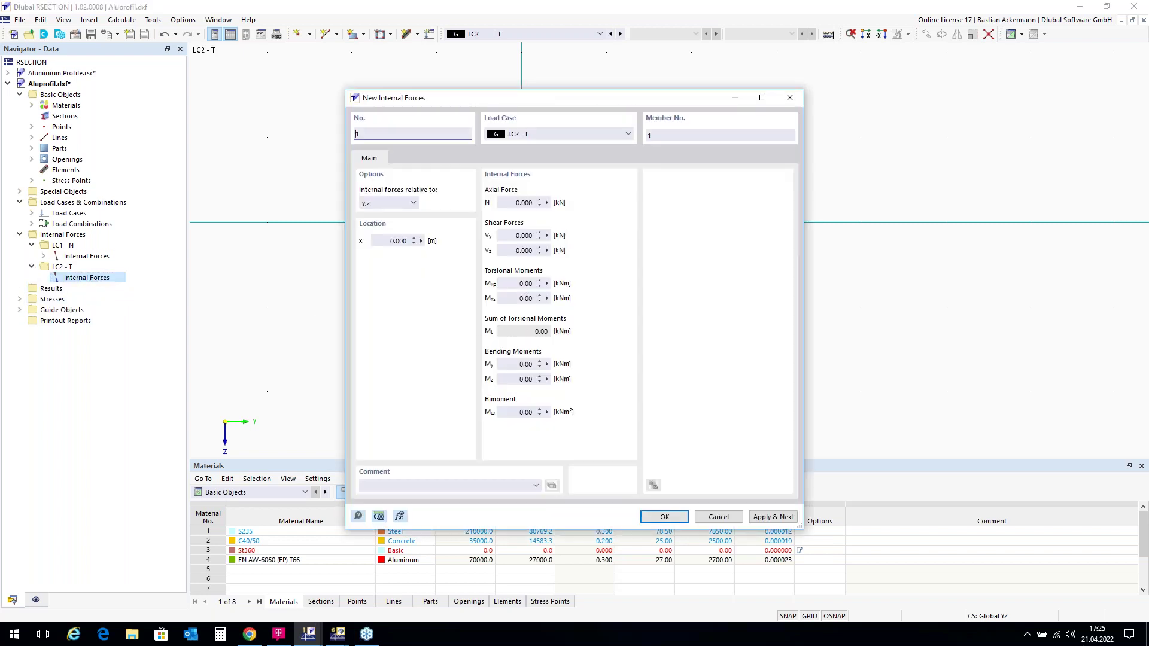
left_click(520, 284)
type("0,3")
left_click(662, 516)
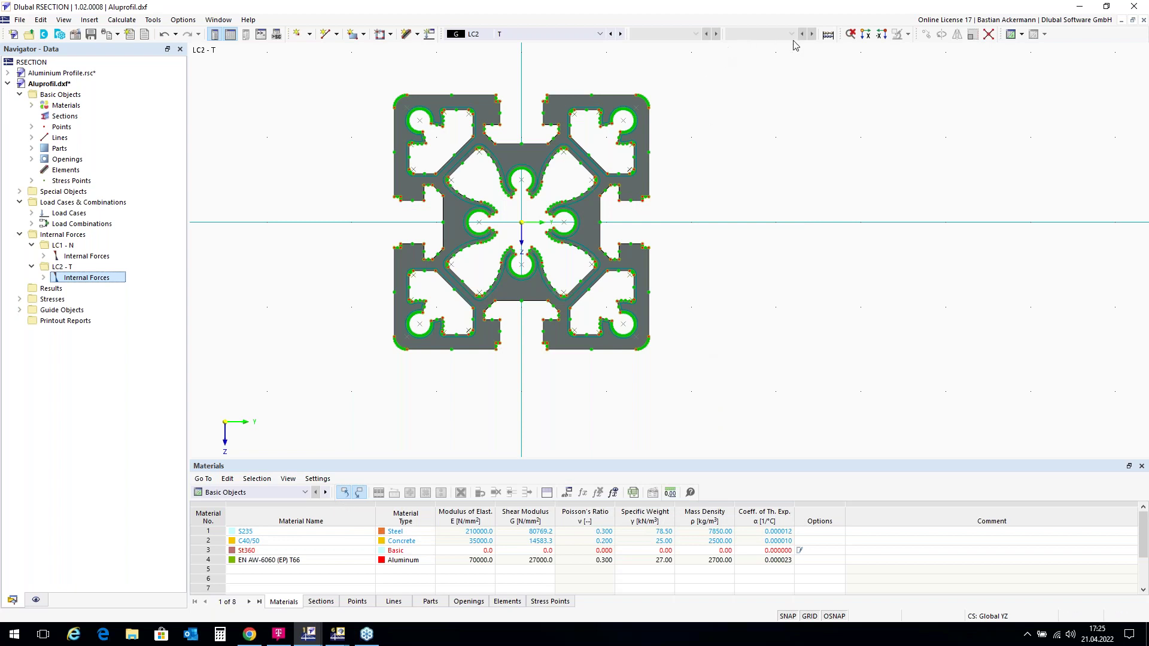
Calculate the section and display the total normal stress σx,tot for load case LC2.
left_click(828, 36)
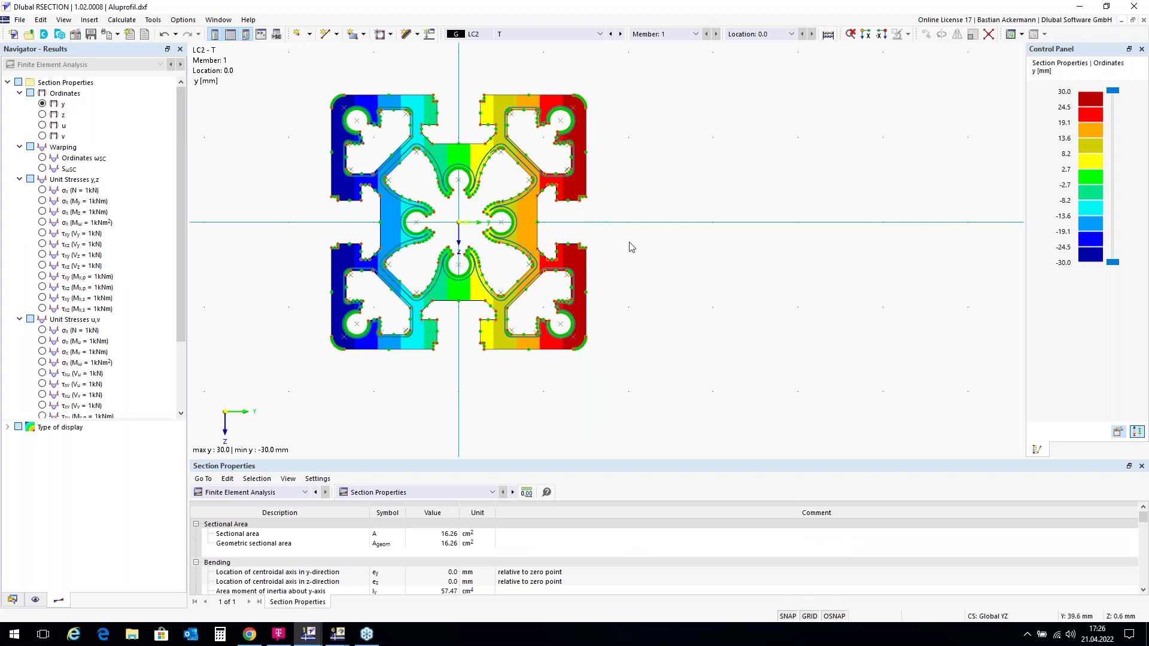
scroll(616, 272, "down", 2)
scroll(464, 240, "up", 1)
scroll(316, 197, "up", 2)
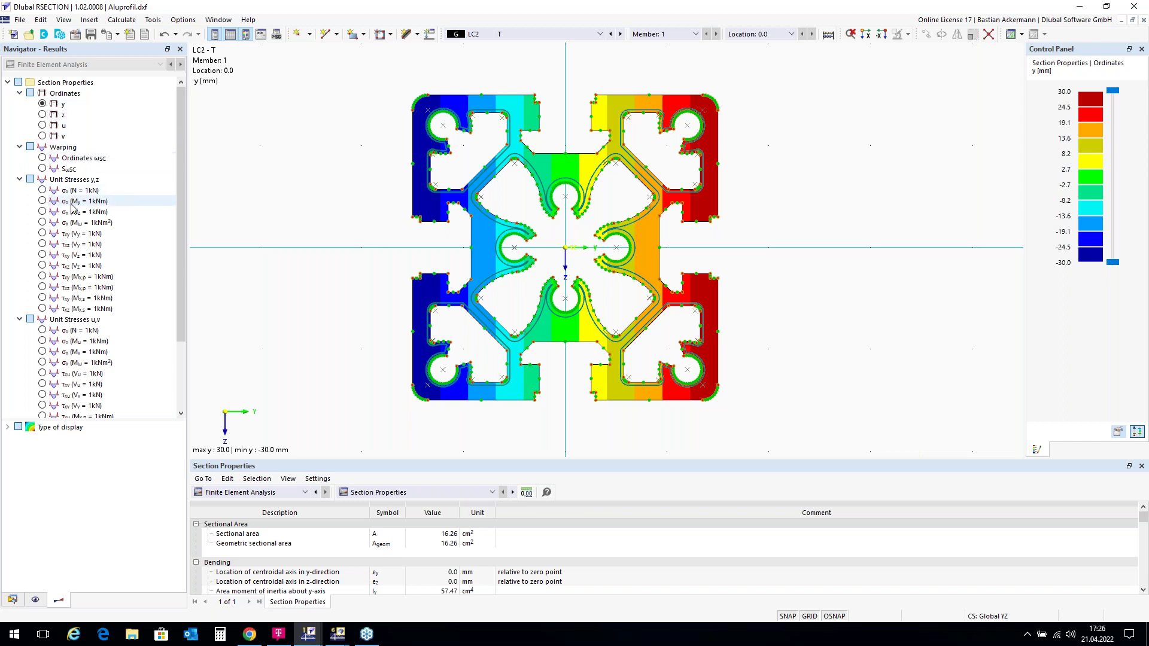
scroll(78, 338, "down", 3)
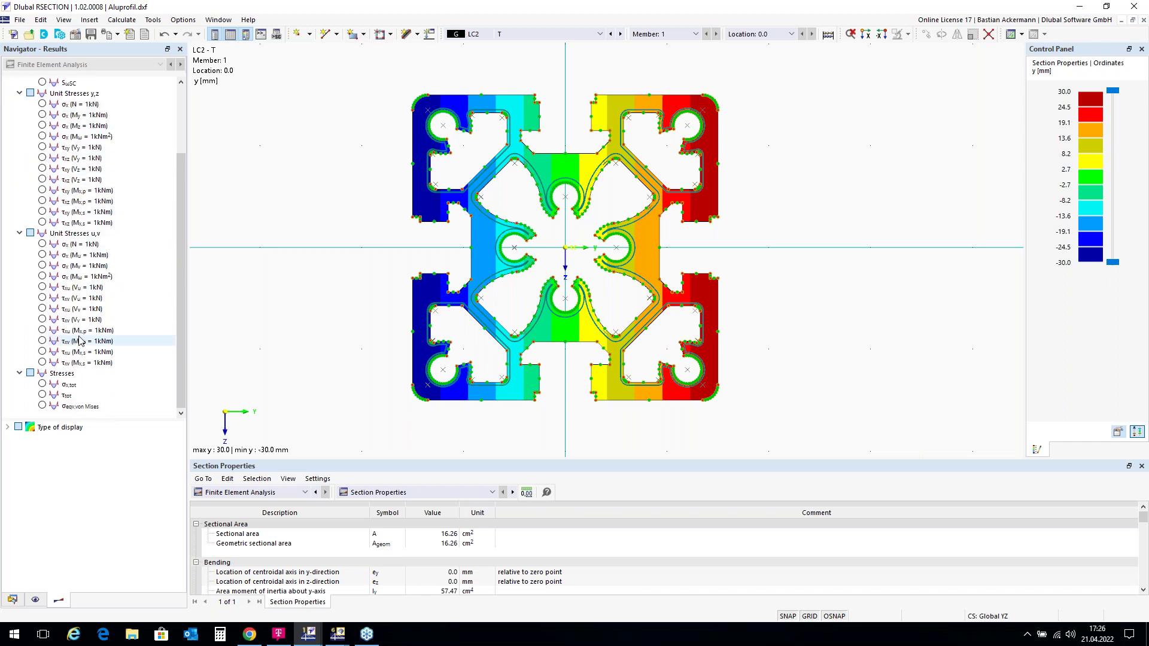
left_click(43, 384)
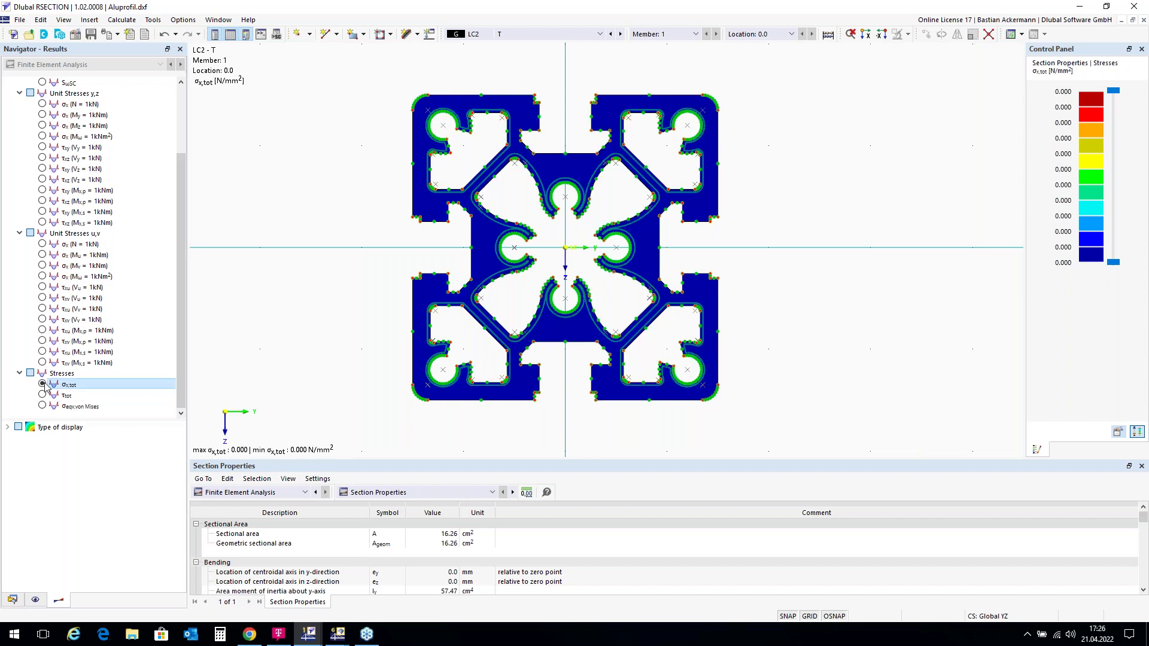
Switch the results from LC1 through to combination CO1 and display its total shear stress τtot and equivalent von Mises stress.
left_click(612, 34)
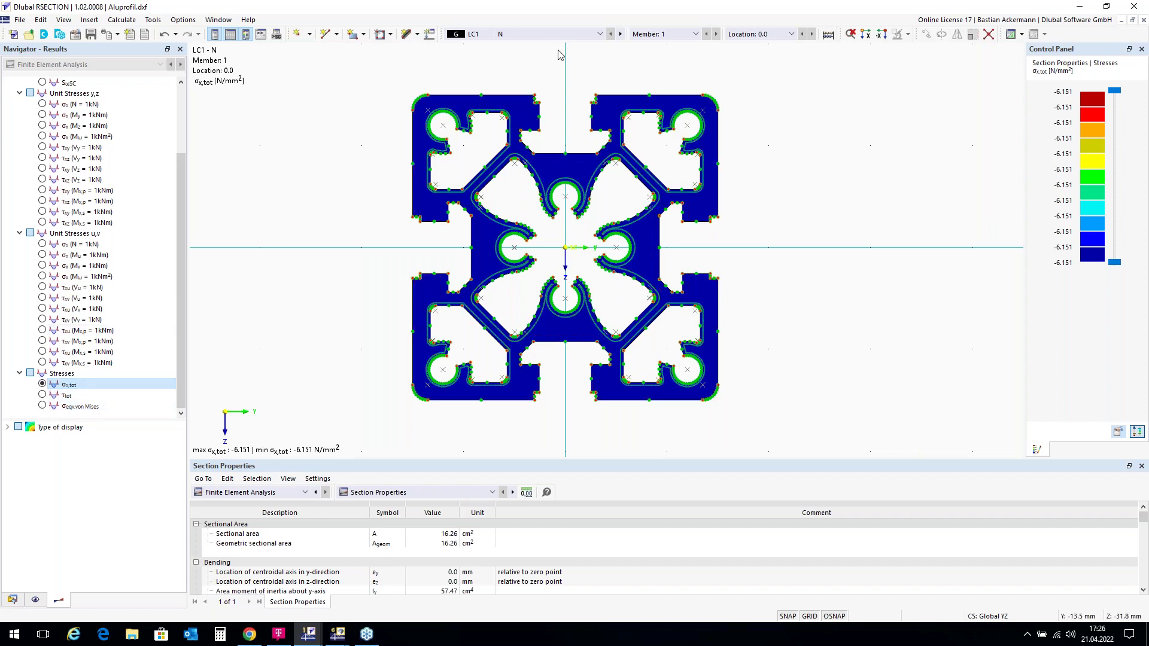
left_click(621, 34)
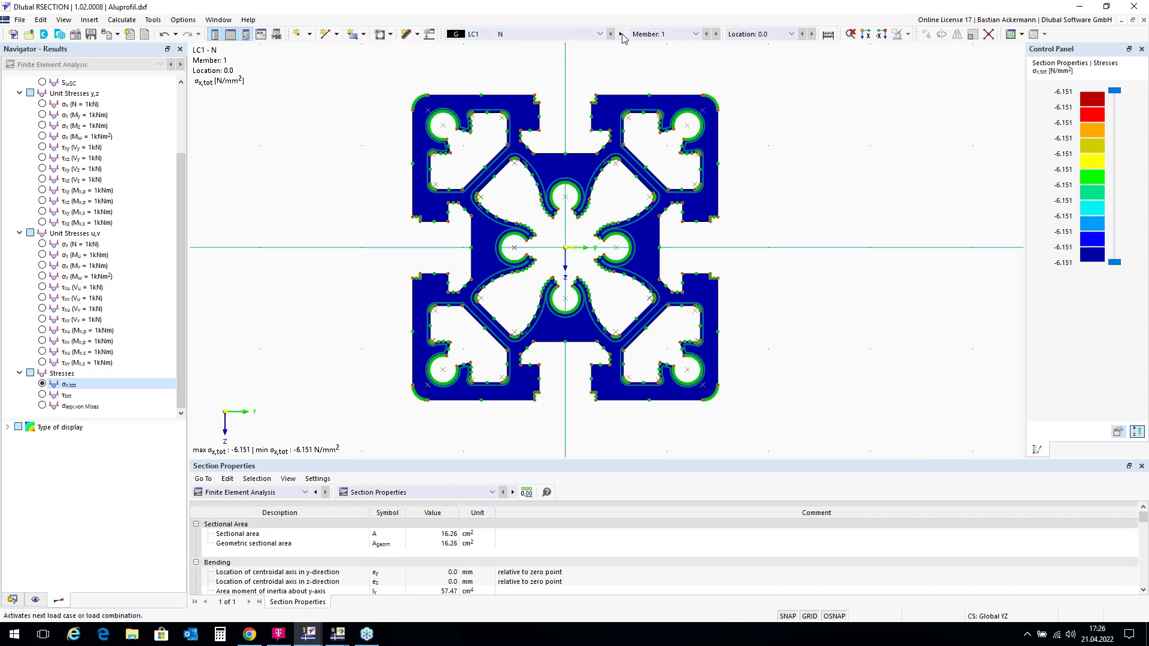
left_click(621, 34)
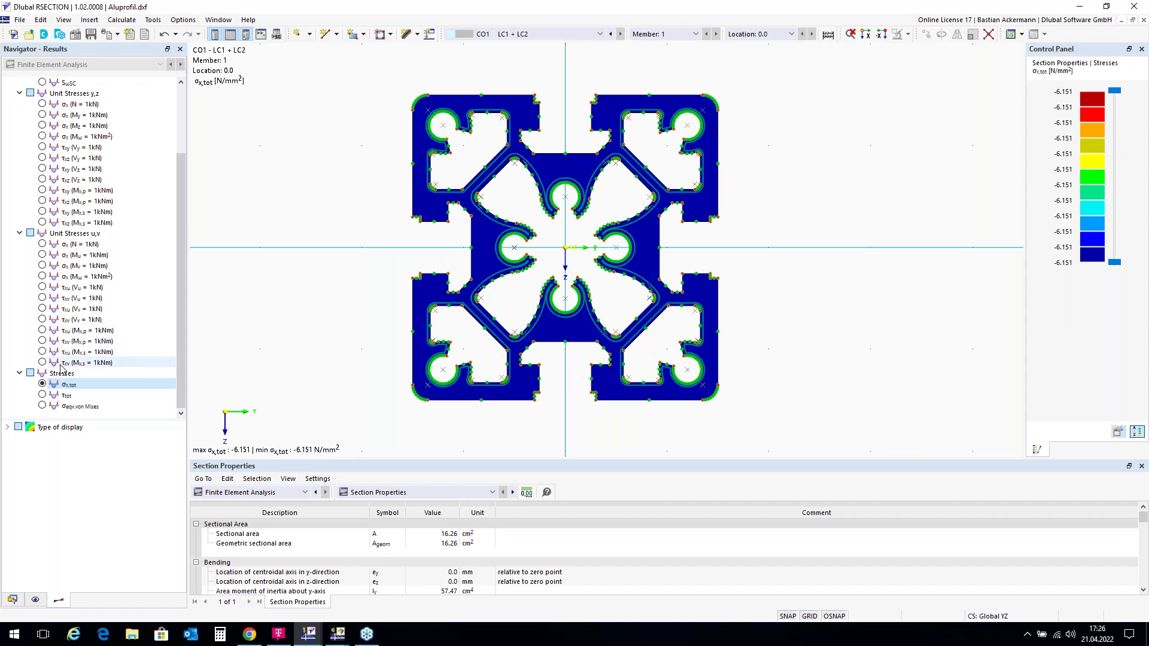
left_click(42, 395)
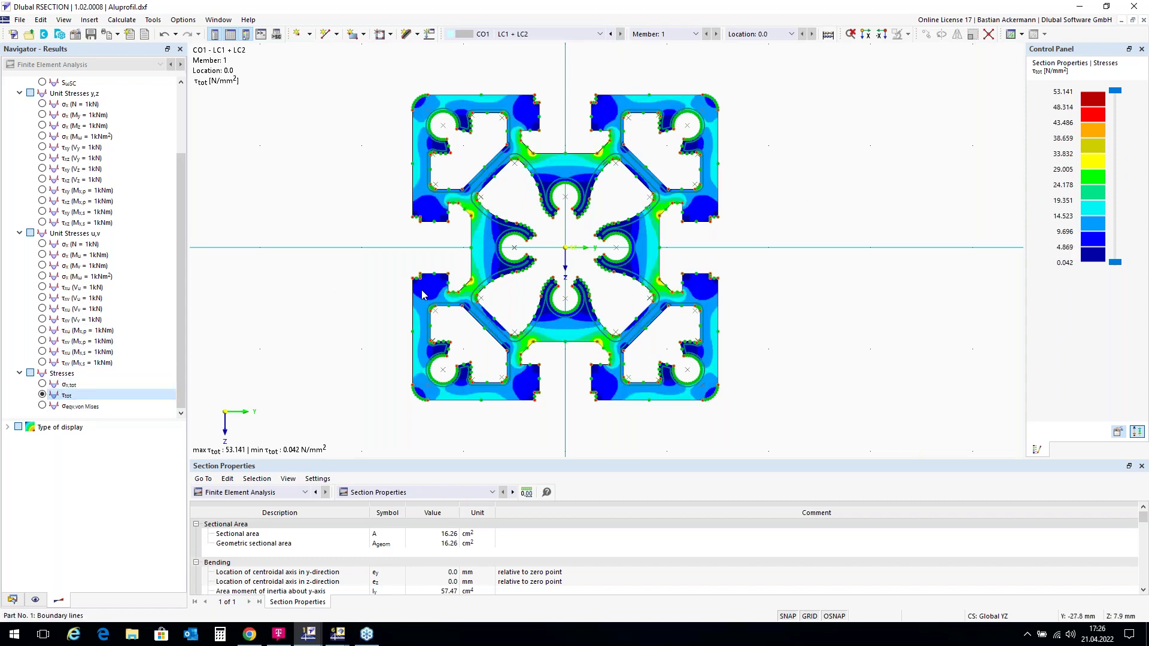
scroll(410, 223, "down", 1)
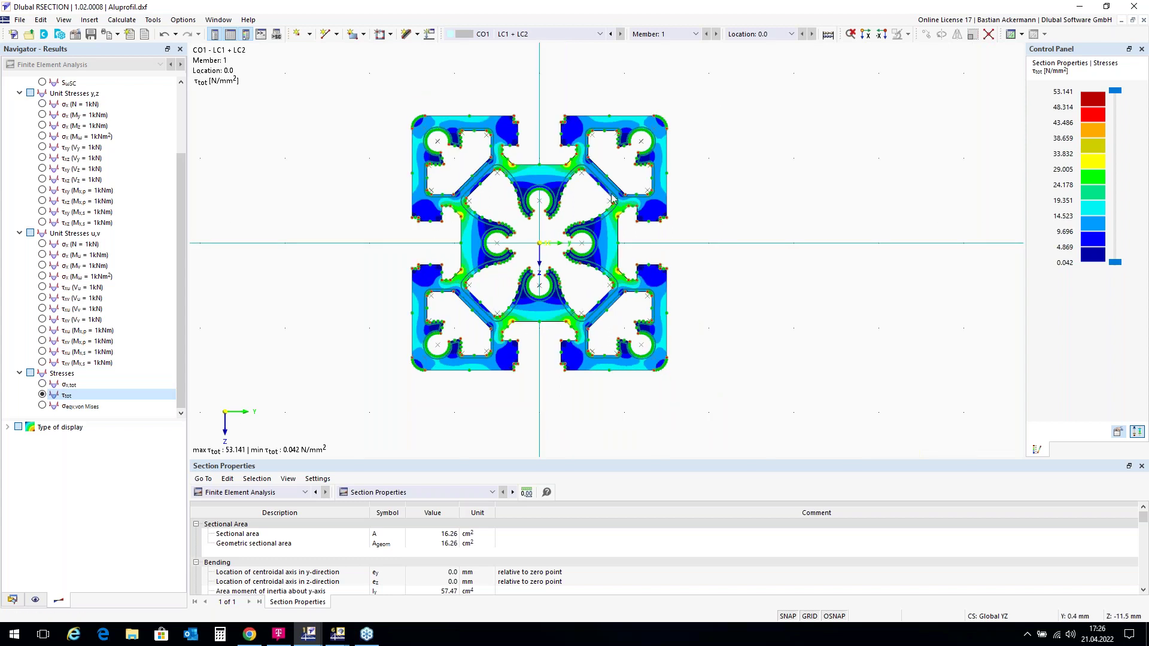
left_click(43, 406)
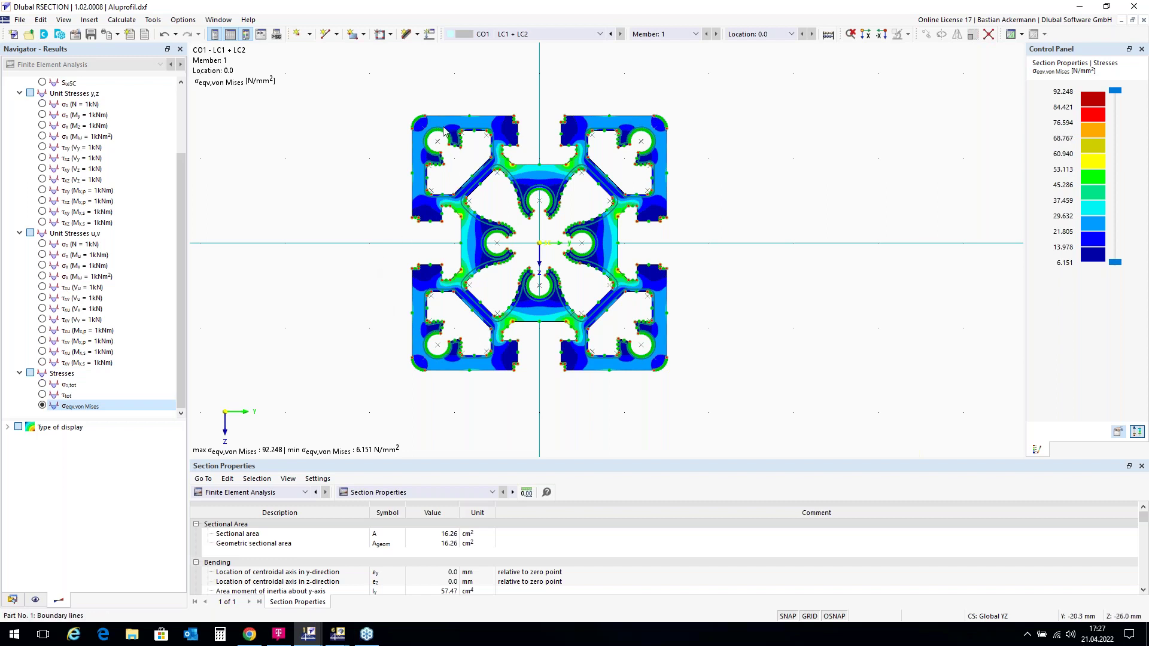
Send the CO1 von Mises stress graphic to a new printout report named "Protocol Aluminium Profile".
left_click(118, 35)
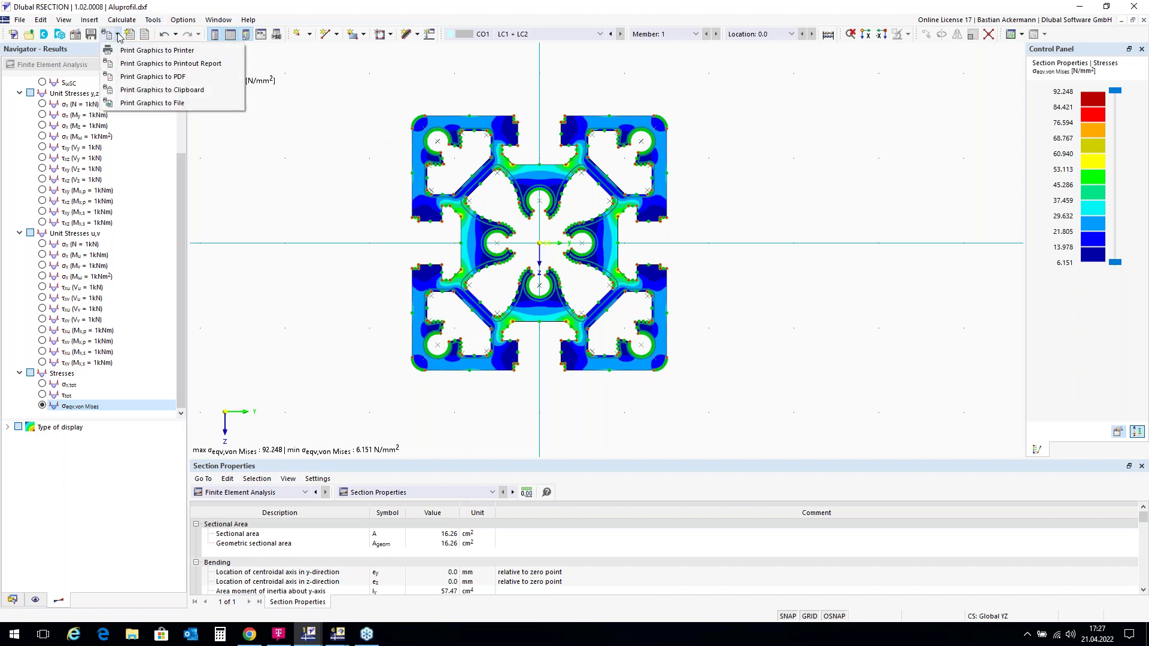
left_click(141, 64)
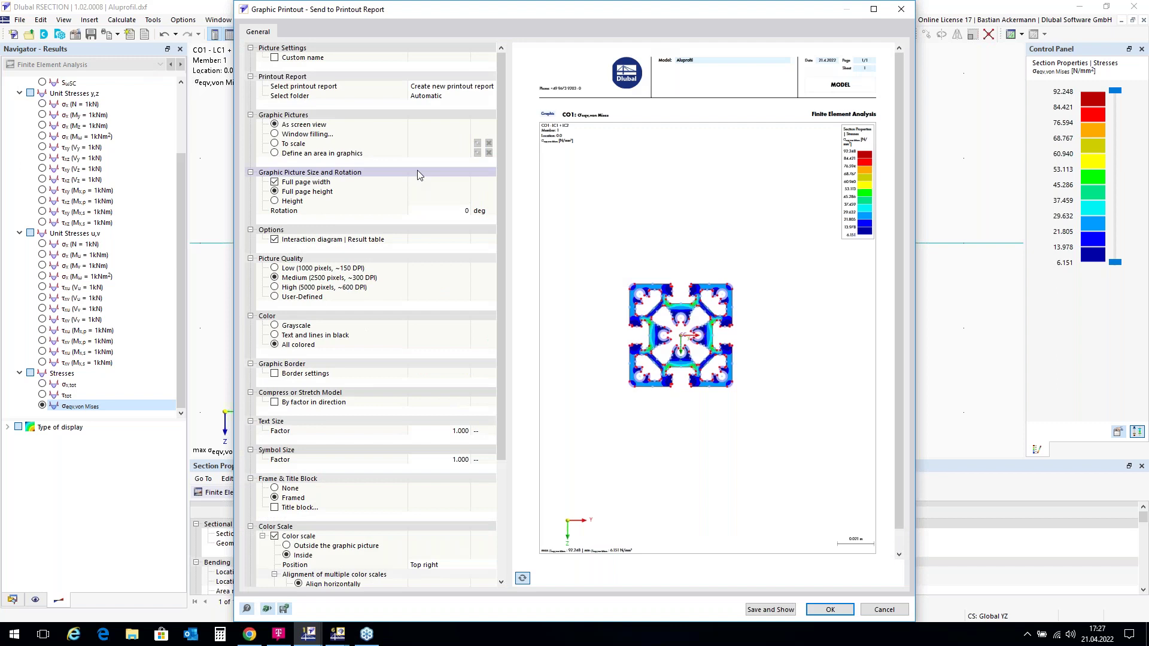
left_click(771, 610)
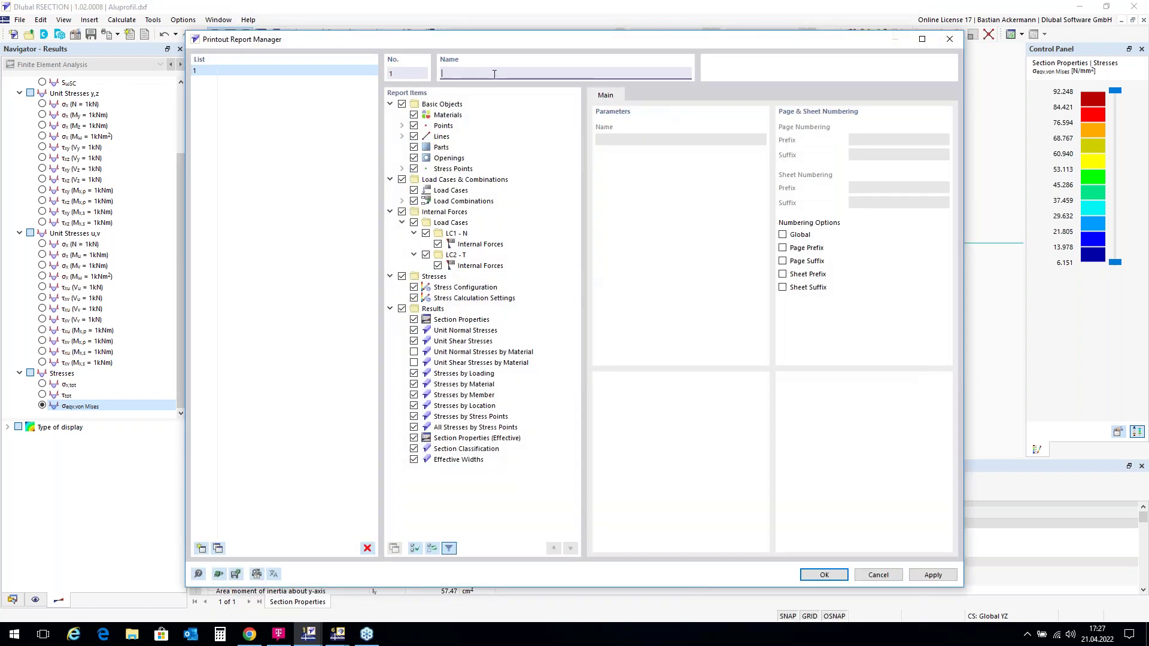
type("Protocol A")
left_click(831, 576)
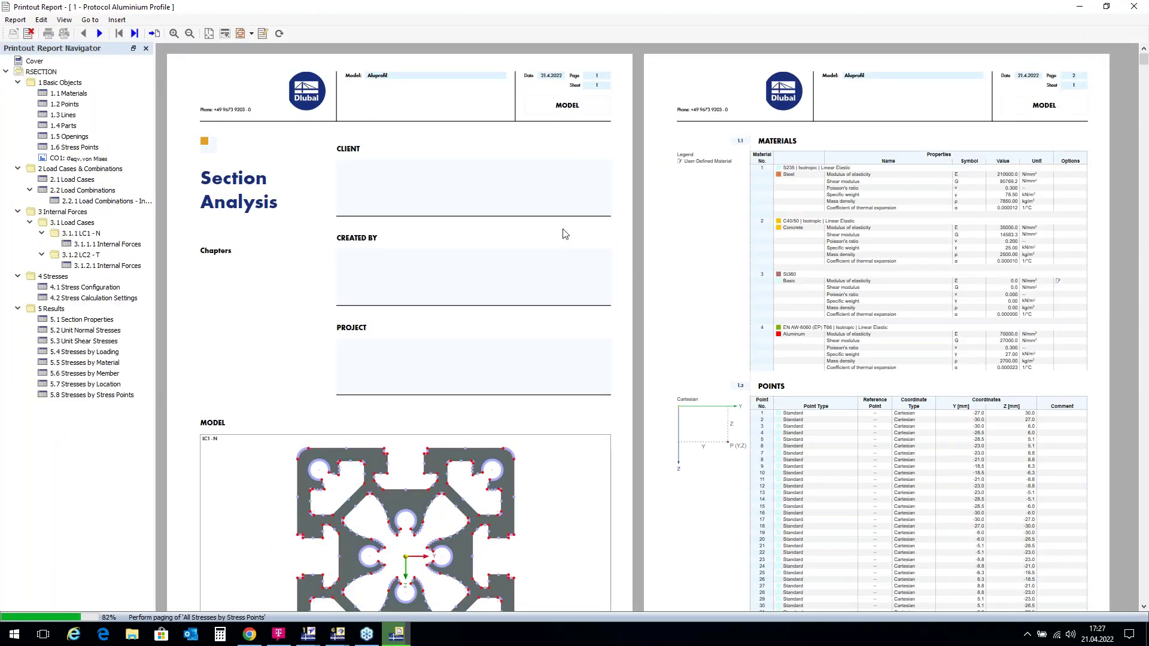
Review the report's cover and contents and the CO1 von Mises graphic, and close the report.
scroll(567, 237, "down", 3)
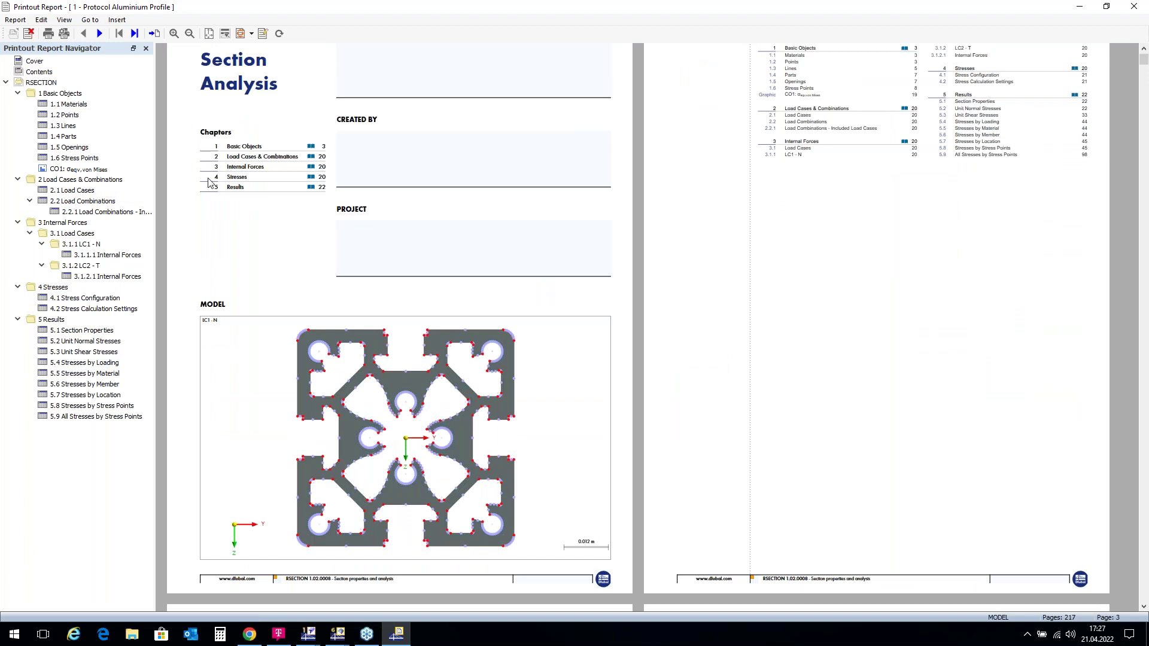
left_click(62, 171)
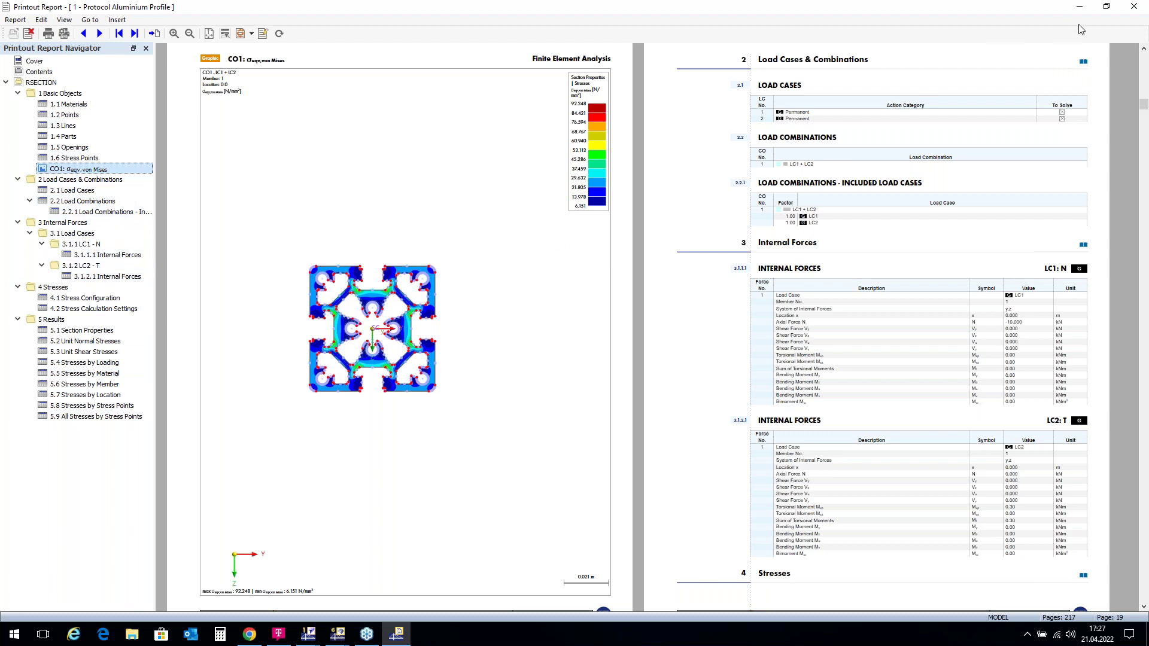
left_click(1135, 9)
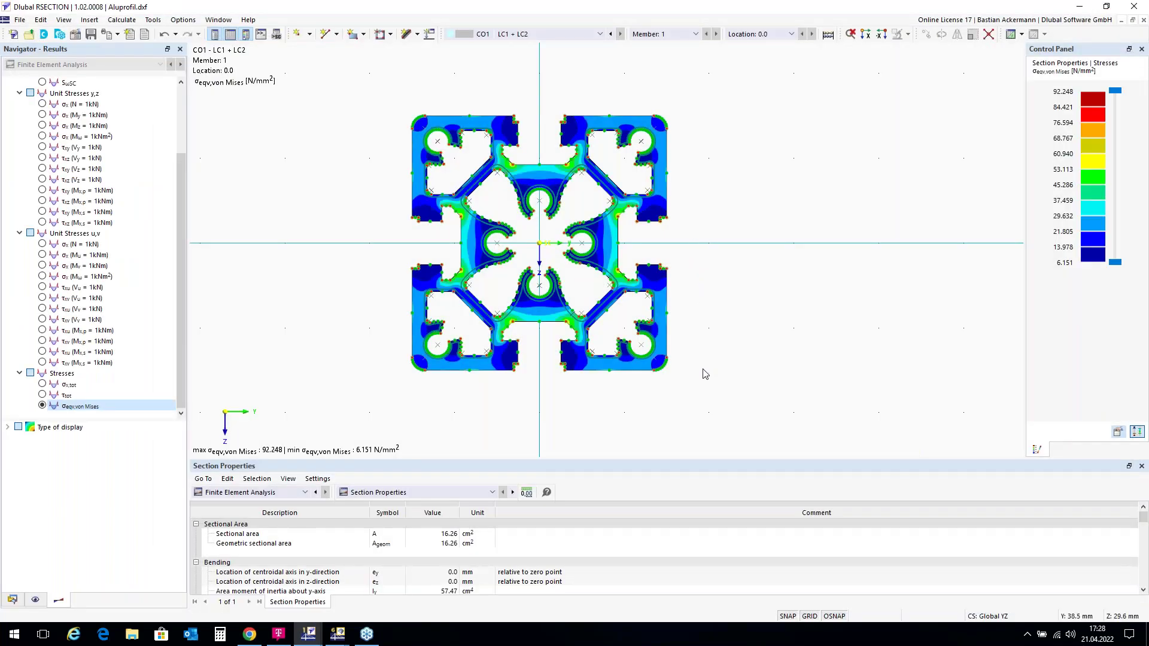
Save the model with results and printout reports as Aluprofil.dxf on the Desktop, replacing the existing file.
left_click(20, 21)
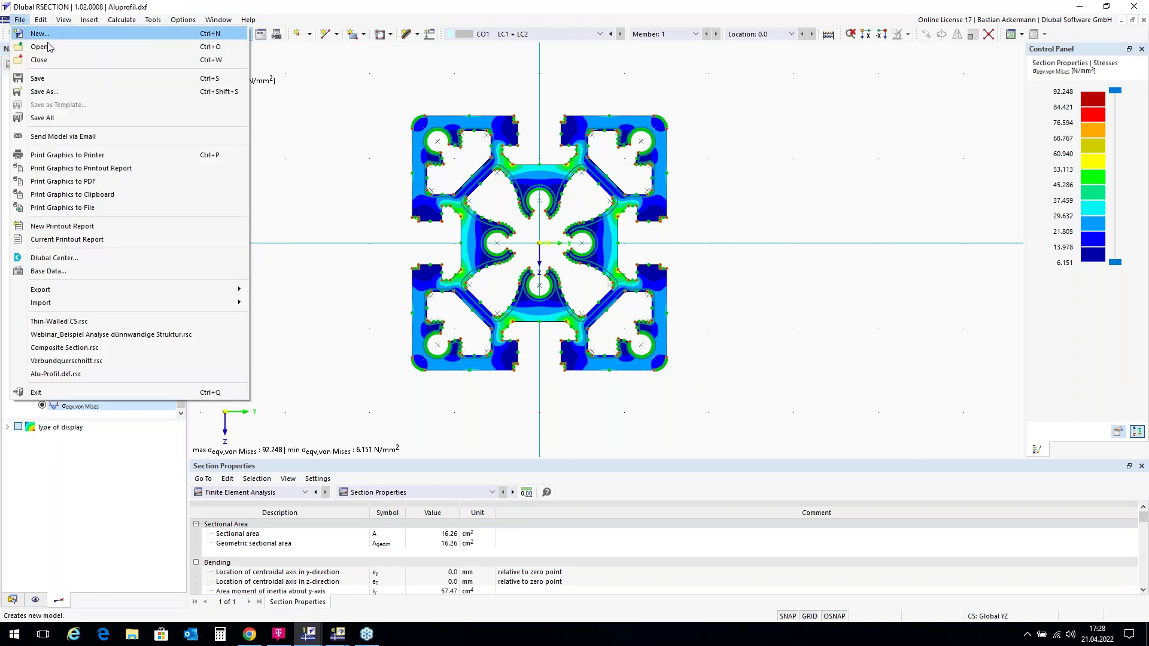
left_click(76, 95)
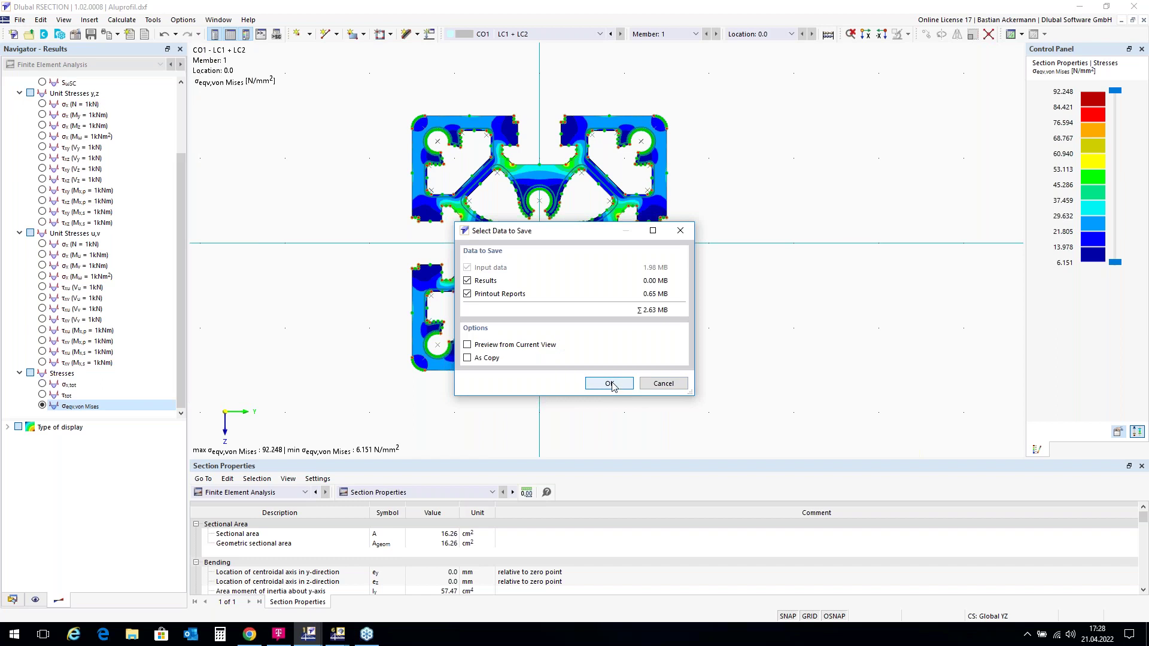
left_click(610, 385)
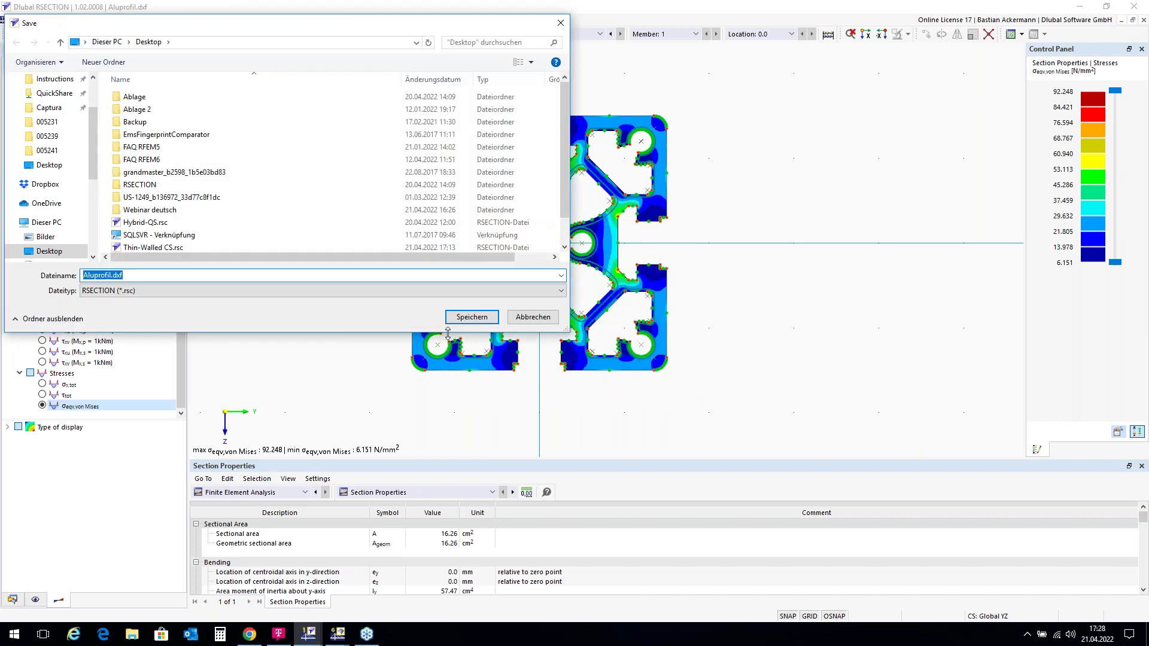
left_click(474, 318)
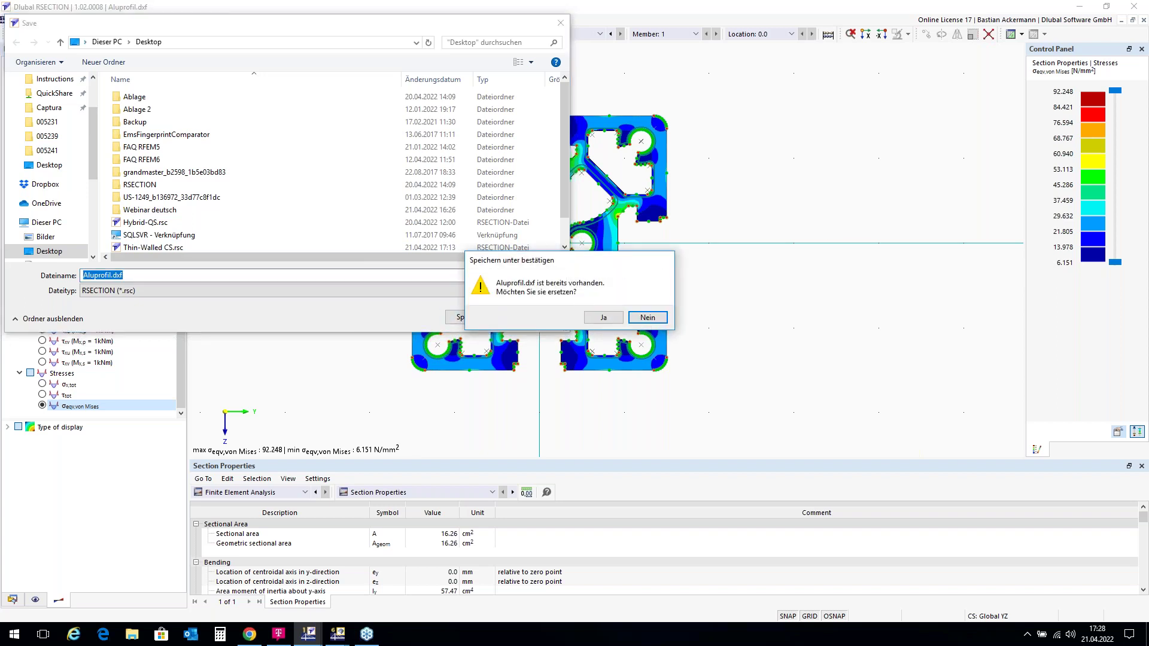
left_click(611, 320)
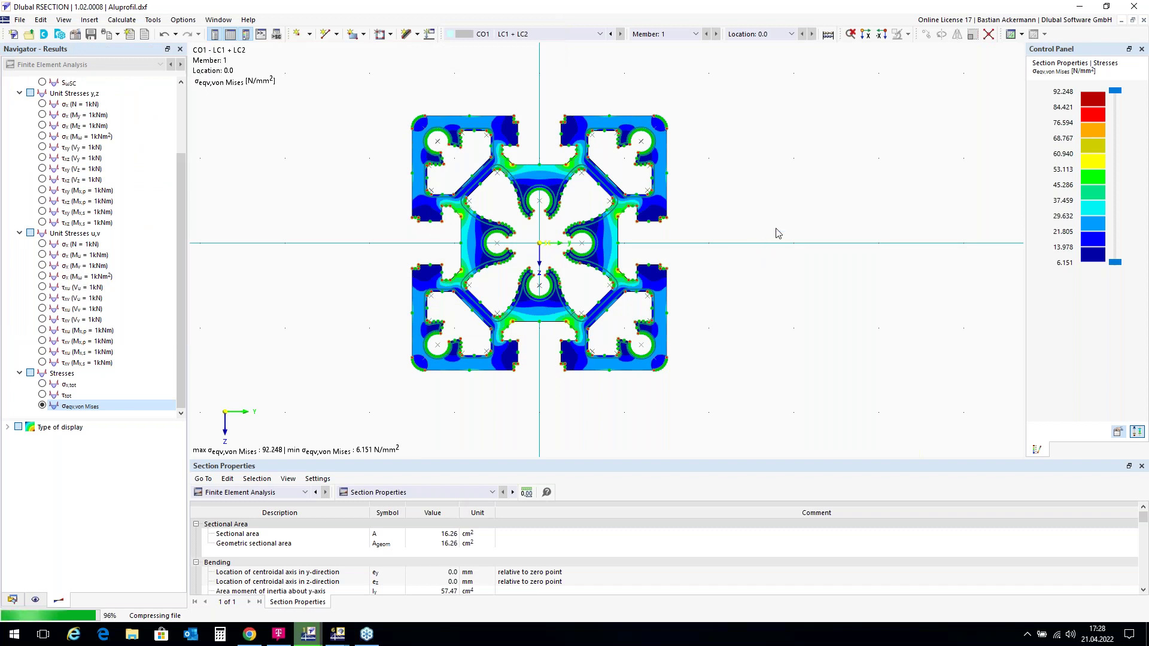
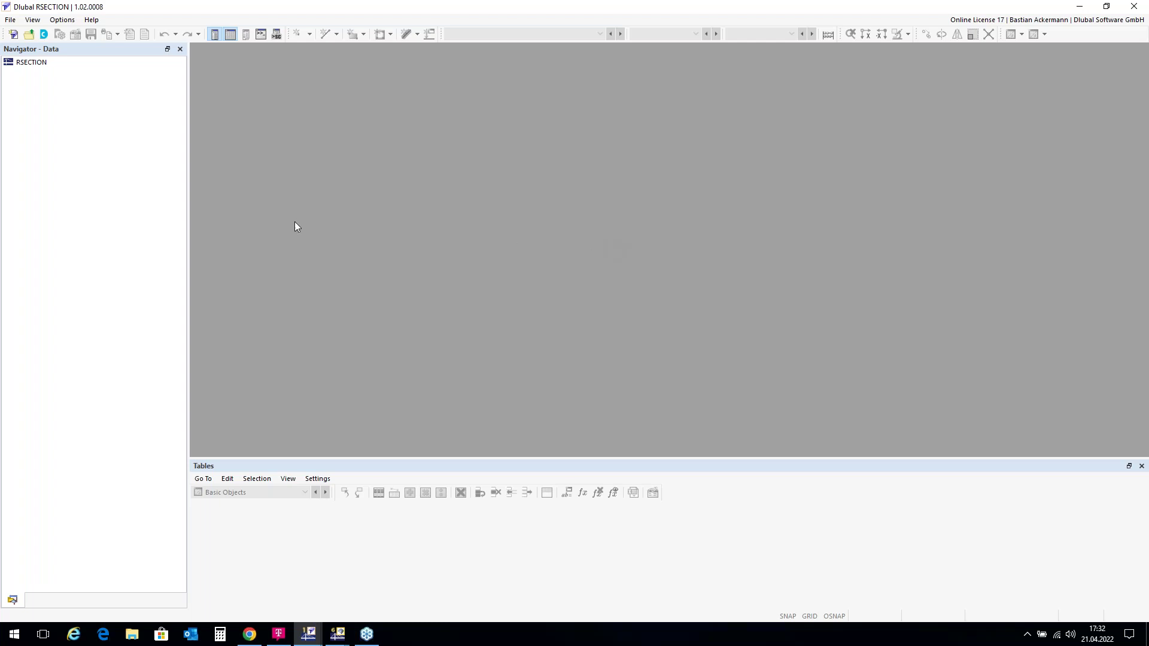
Create a new model named "Composite CS" with Finite Element Analysis as the analysis method.
left_click(14, 37)
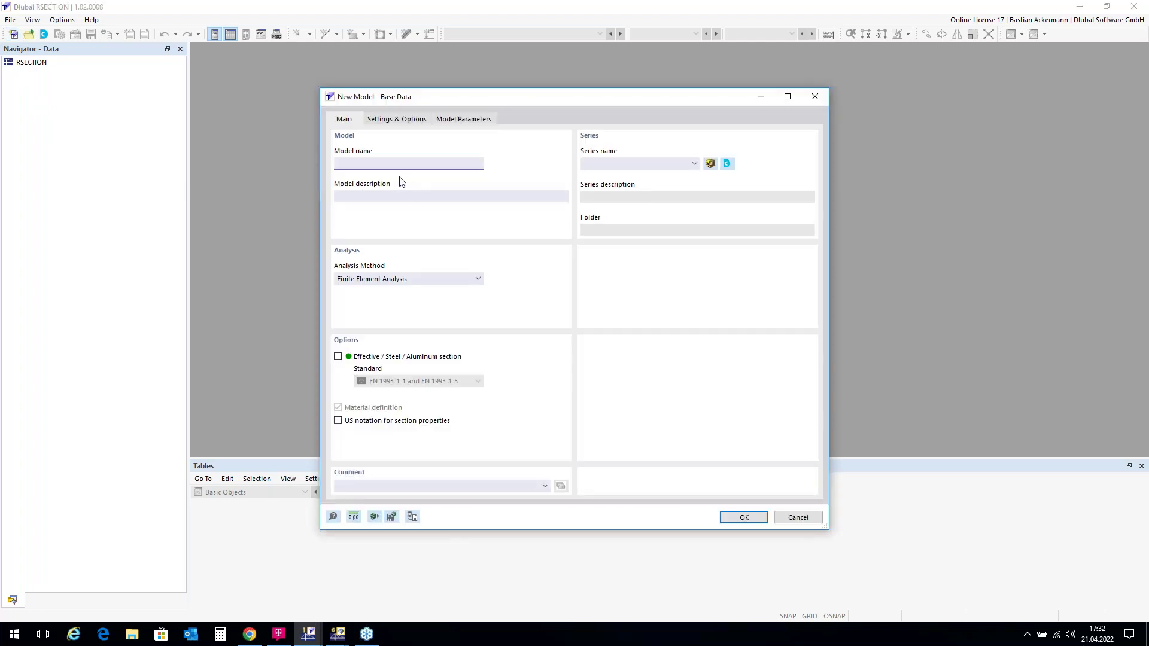
type("Composite")
type("CS")
left_click(743, 519)
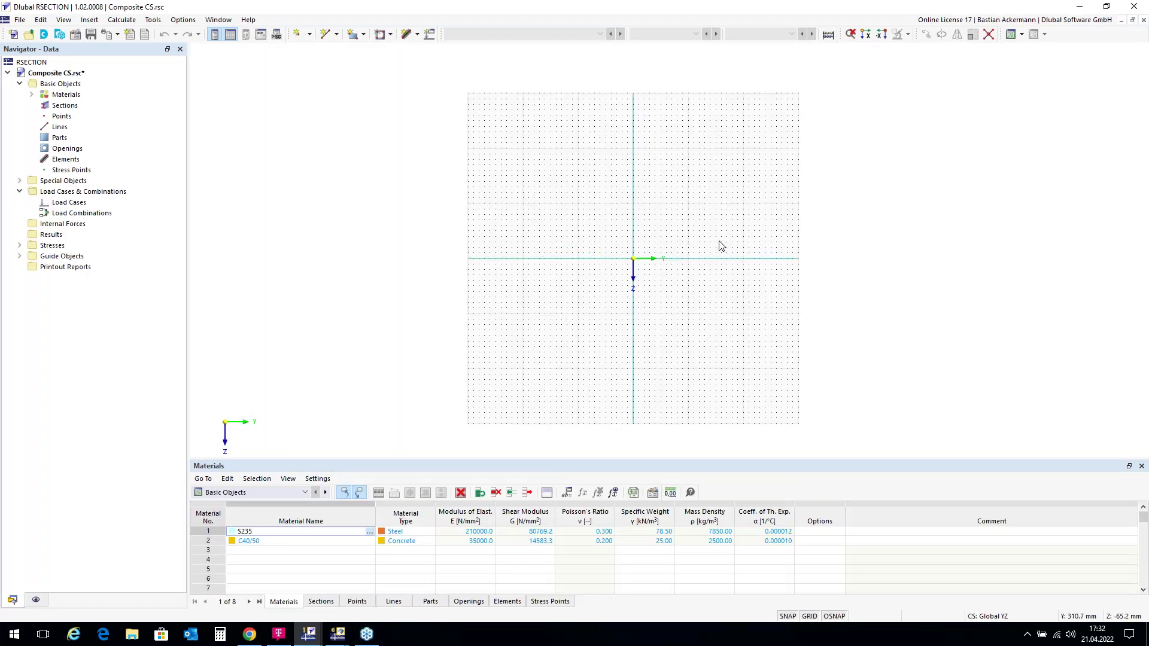
Draw a closed 1000 × 200 mm rectangle of single lines from Y −500 to 500 mm and Z 0 to −200 mm.
scroll(687, 237, "up", 1)
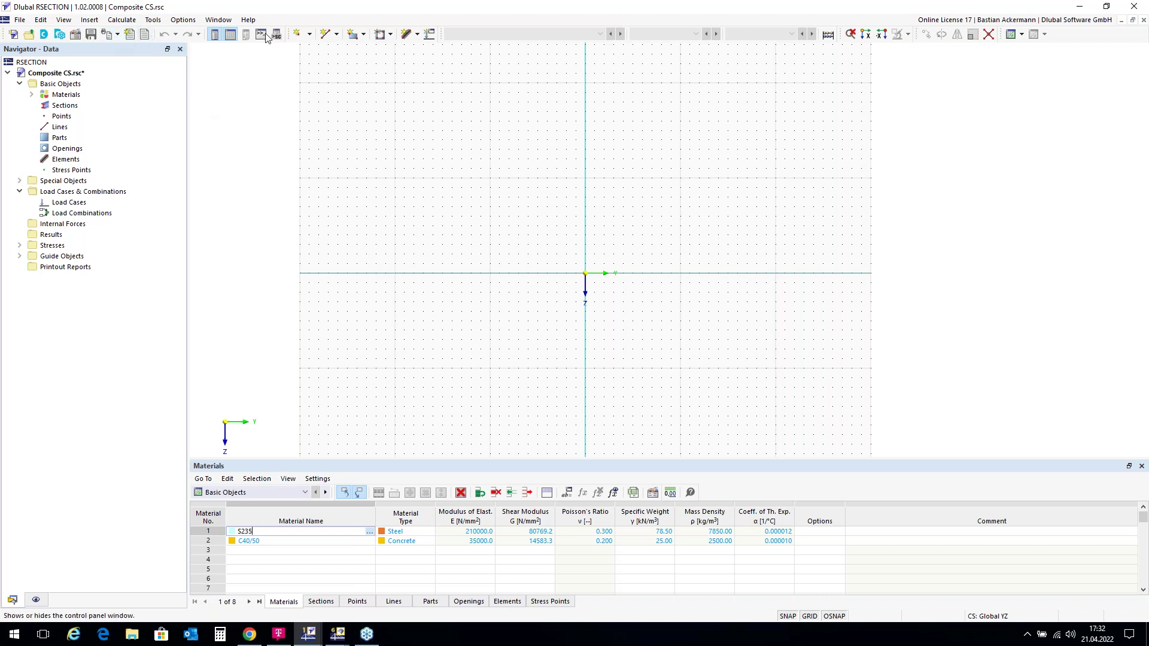
left_click(327, 35)
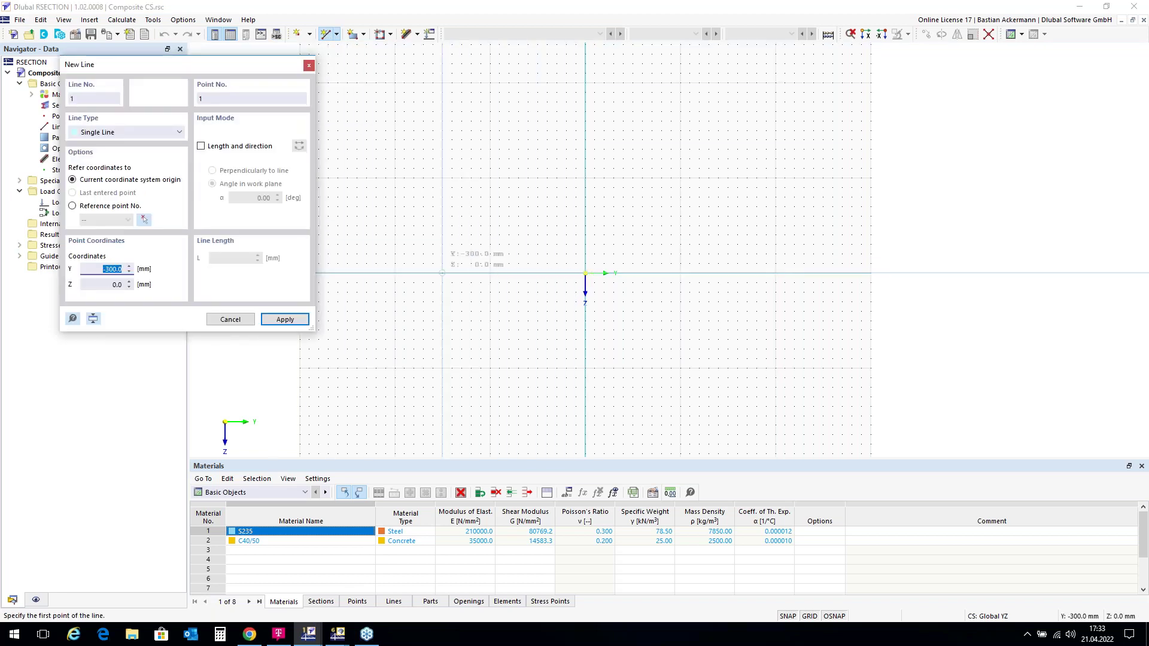
scroll(491, 273, "down", 1)
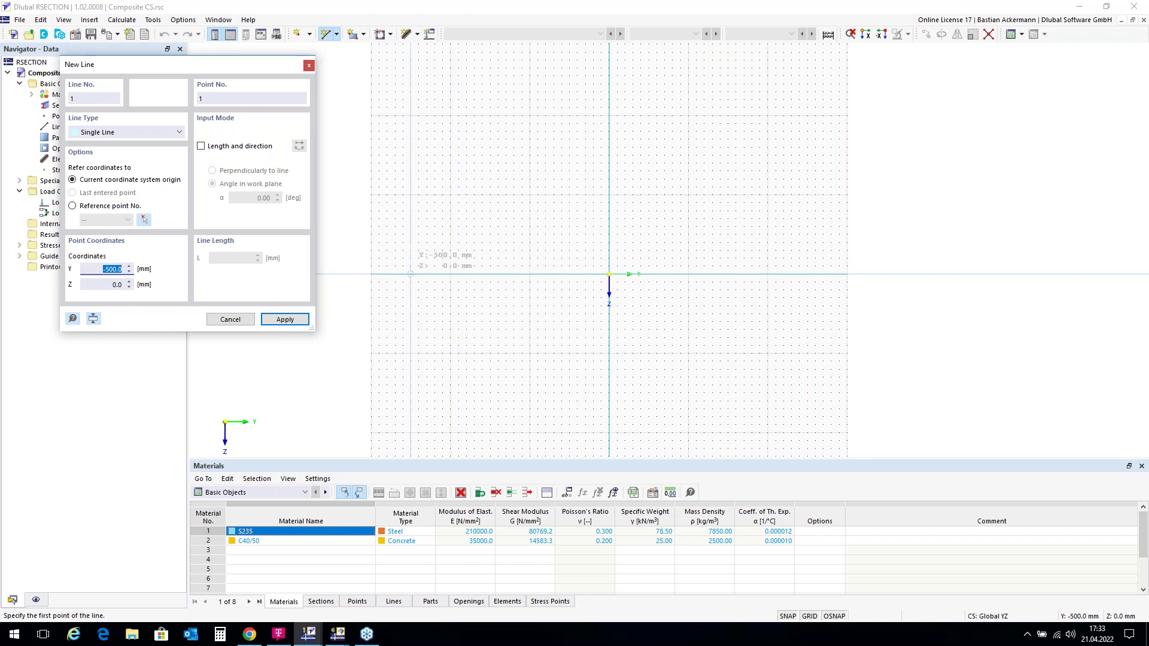
left_click(411, 274)
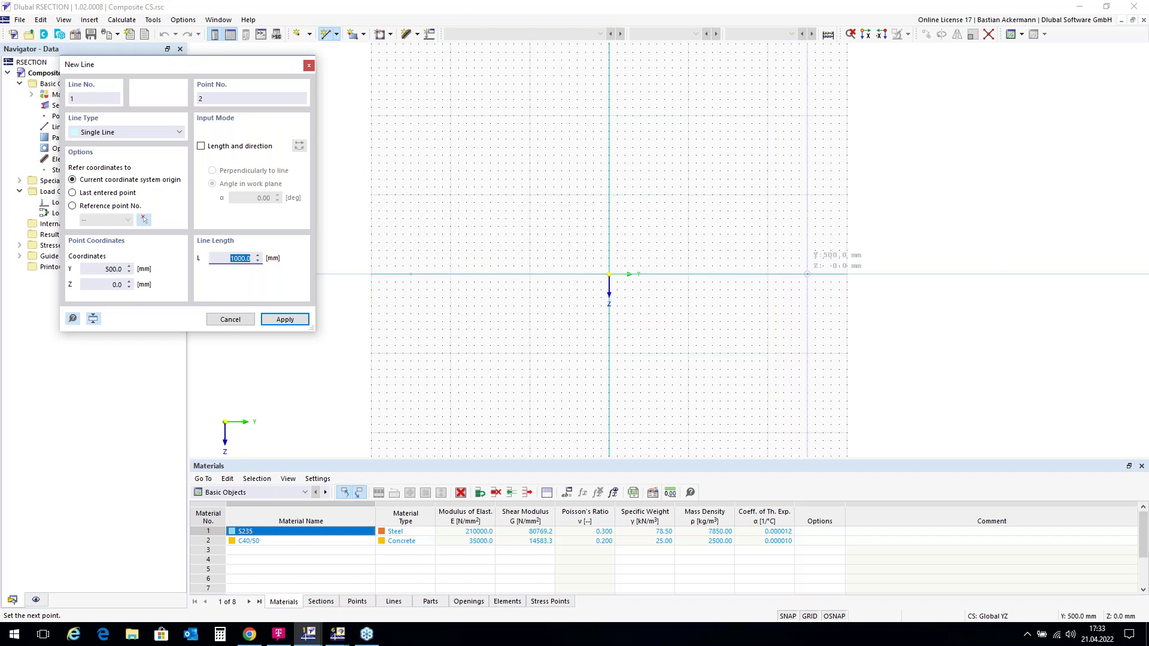
left_click(807, 274)
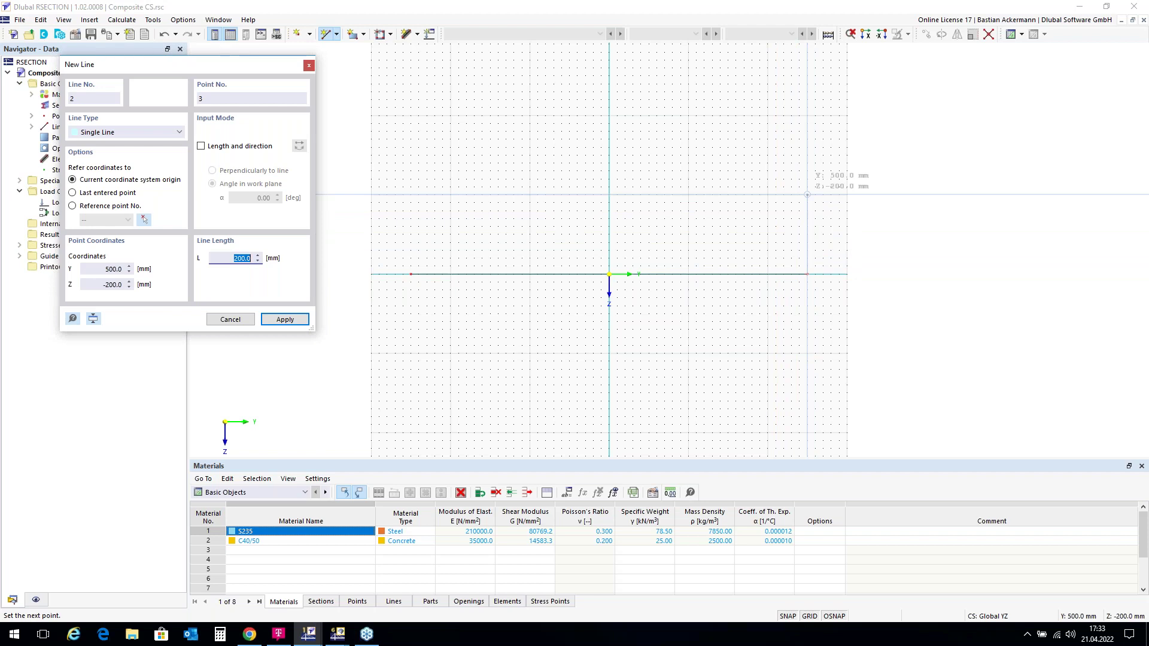
left_click(807, 195)
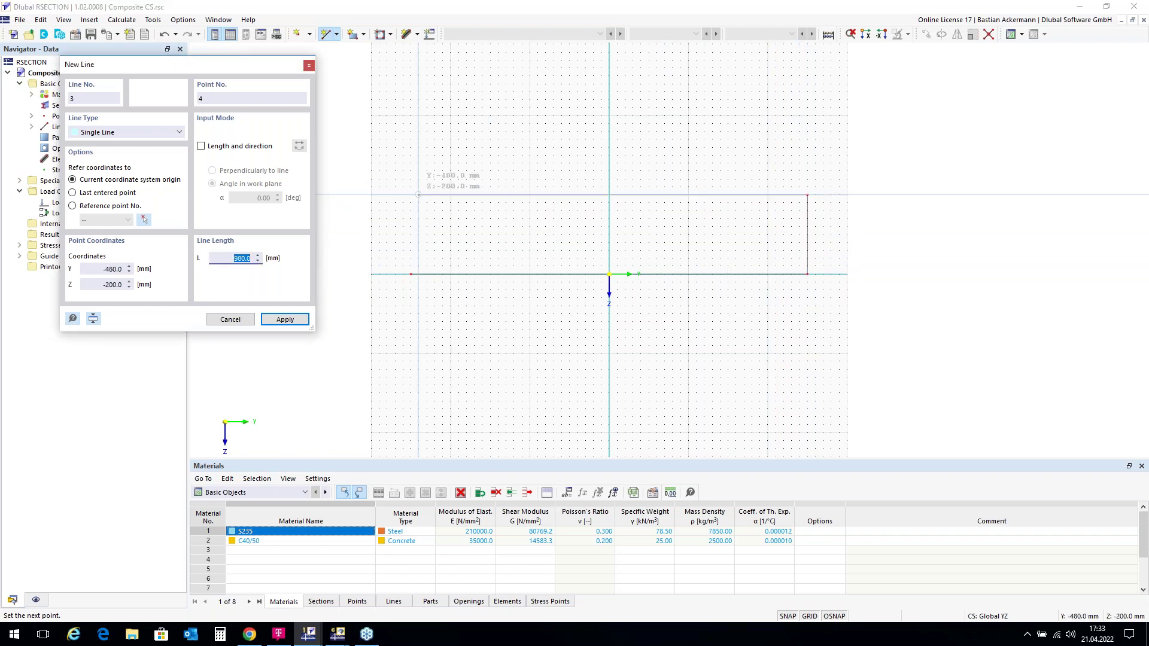
left_click(411, 195)
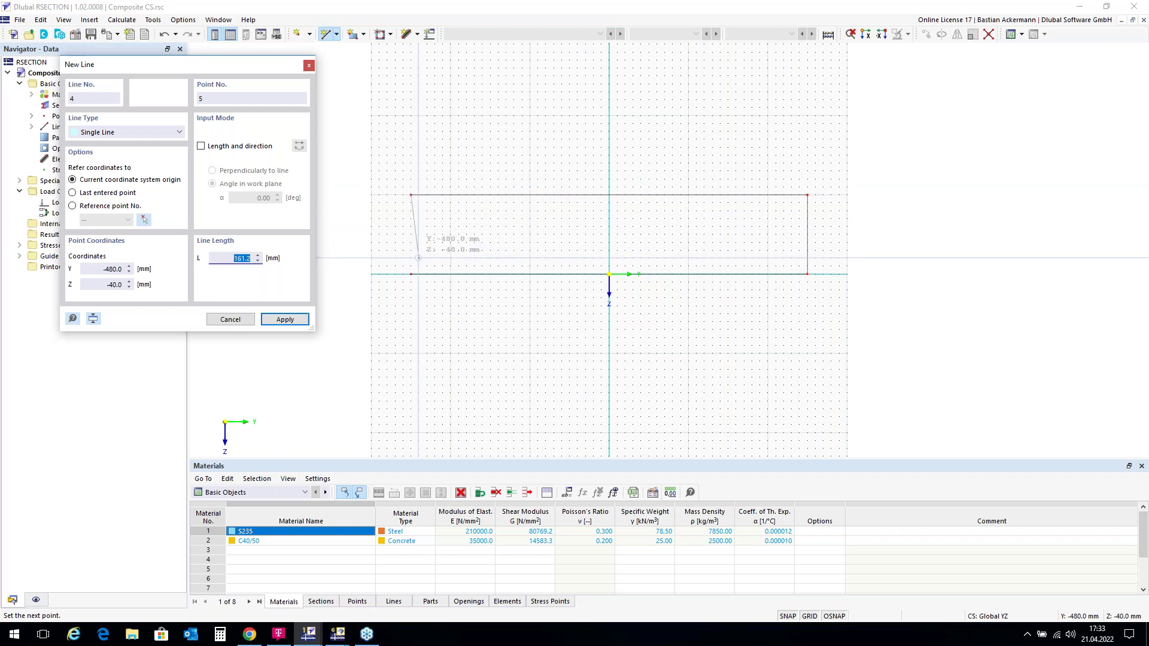
left_click(411, 274)
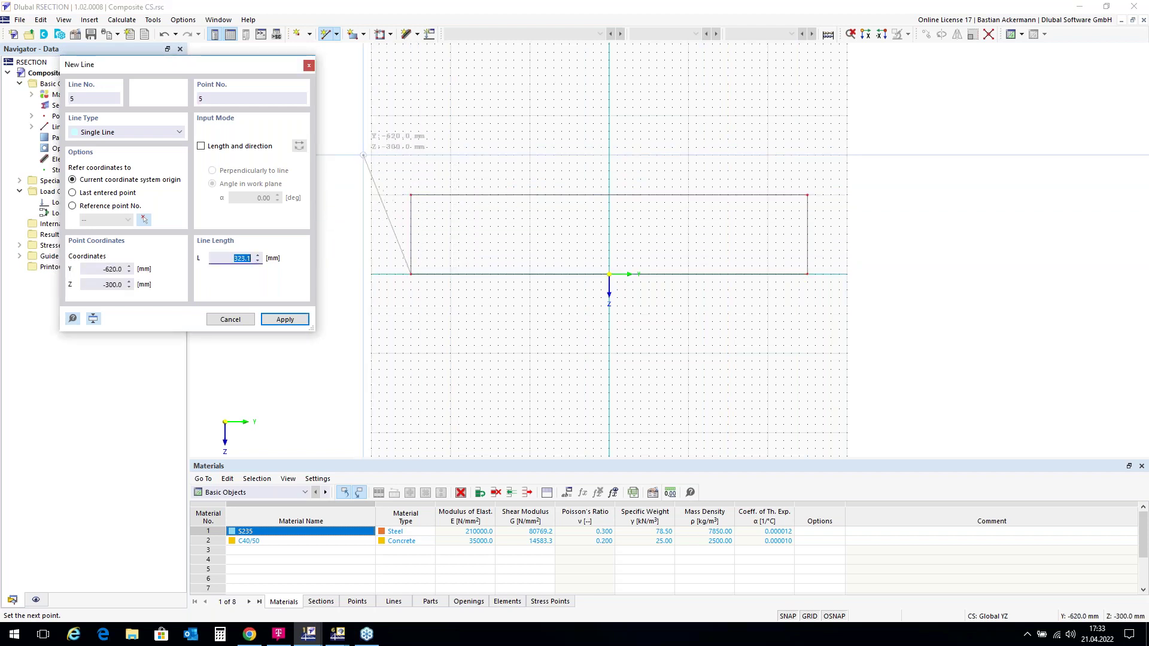
key("Escape")
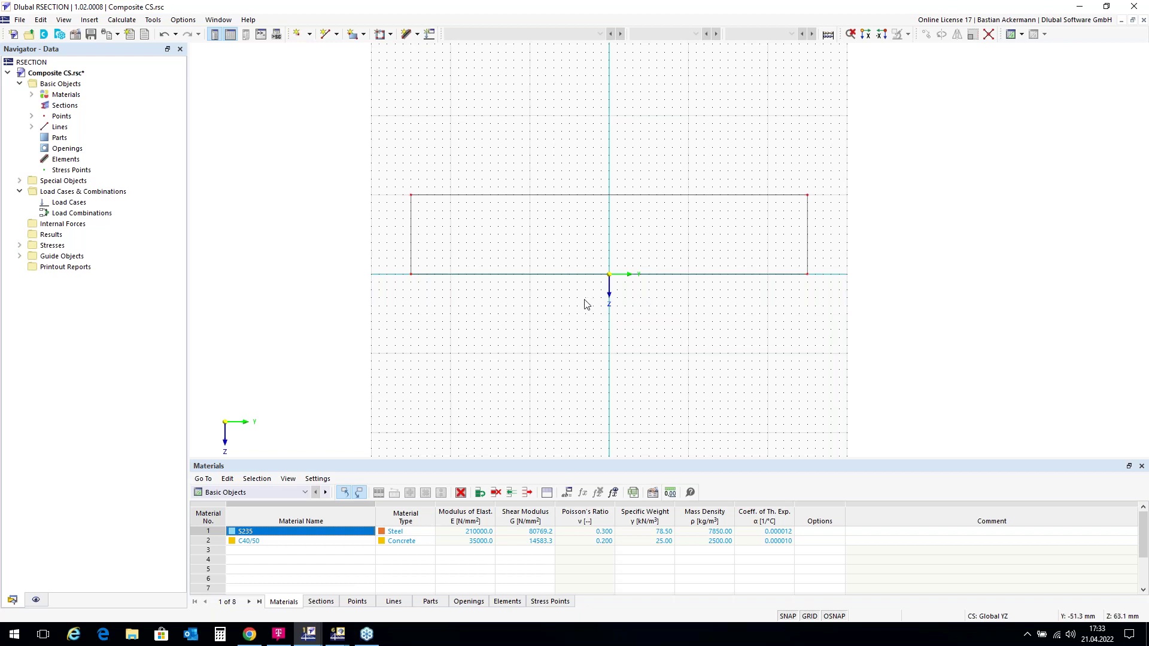
Create a part from boundary lines 1-4 of the rectangle with material C40/50.
right_click(61, 139)
mouse_move(102, 163)
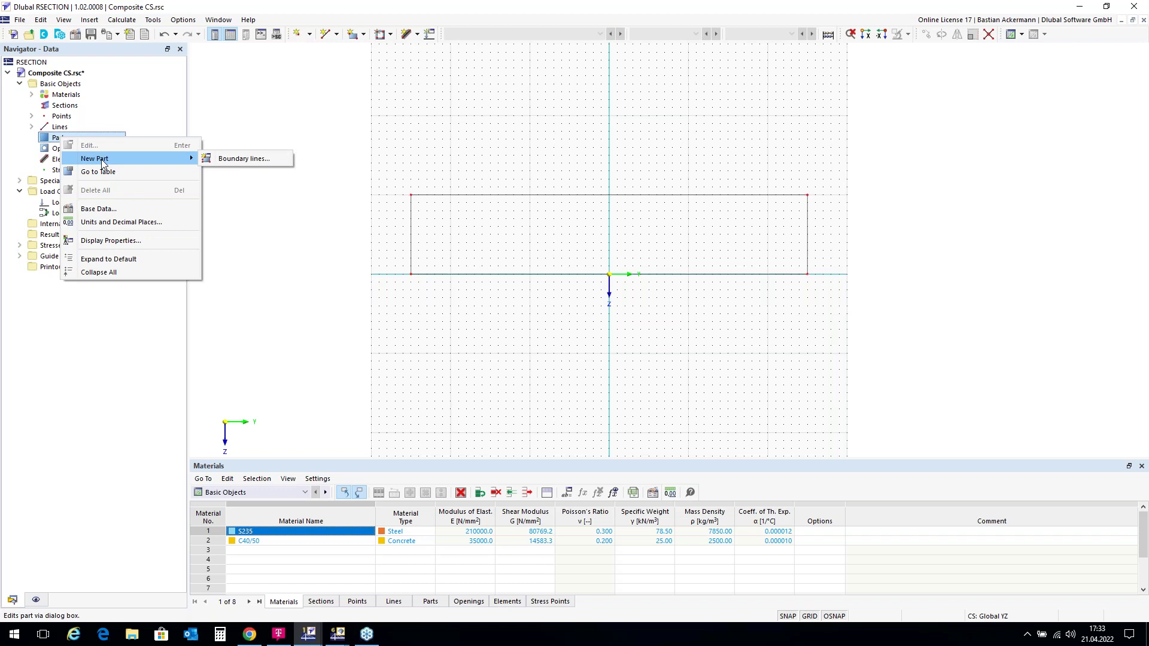
left_click(233, 159)
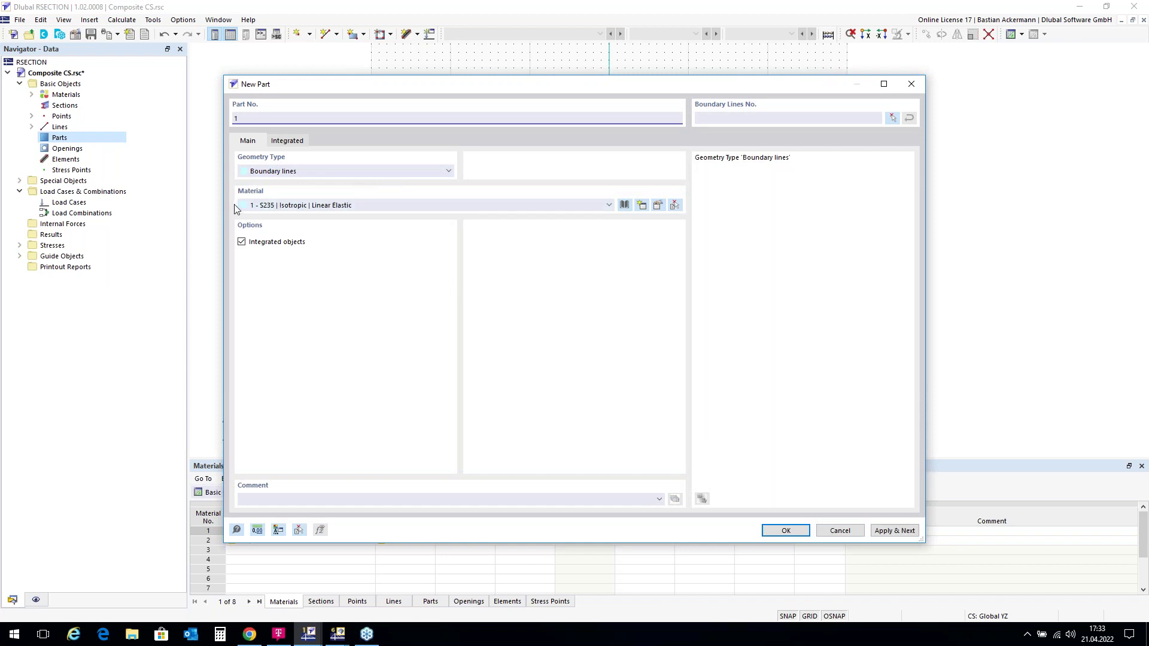
left_click(609, 206)
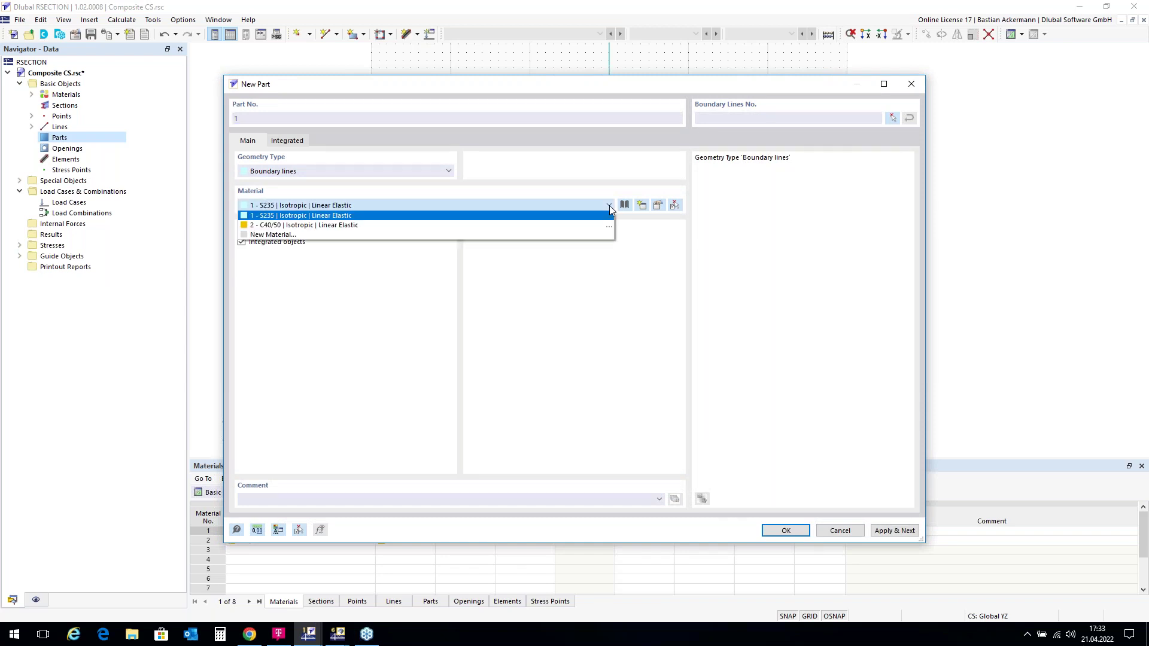
left_click(318, 230)
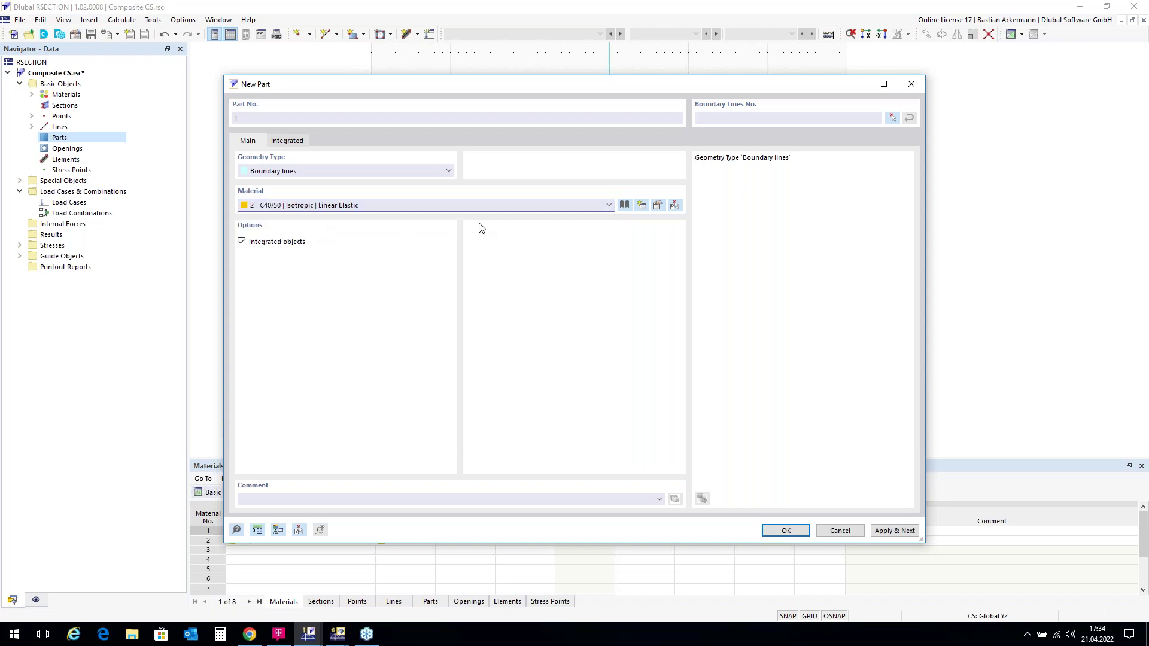
left_click(892, 119)
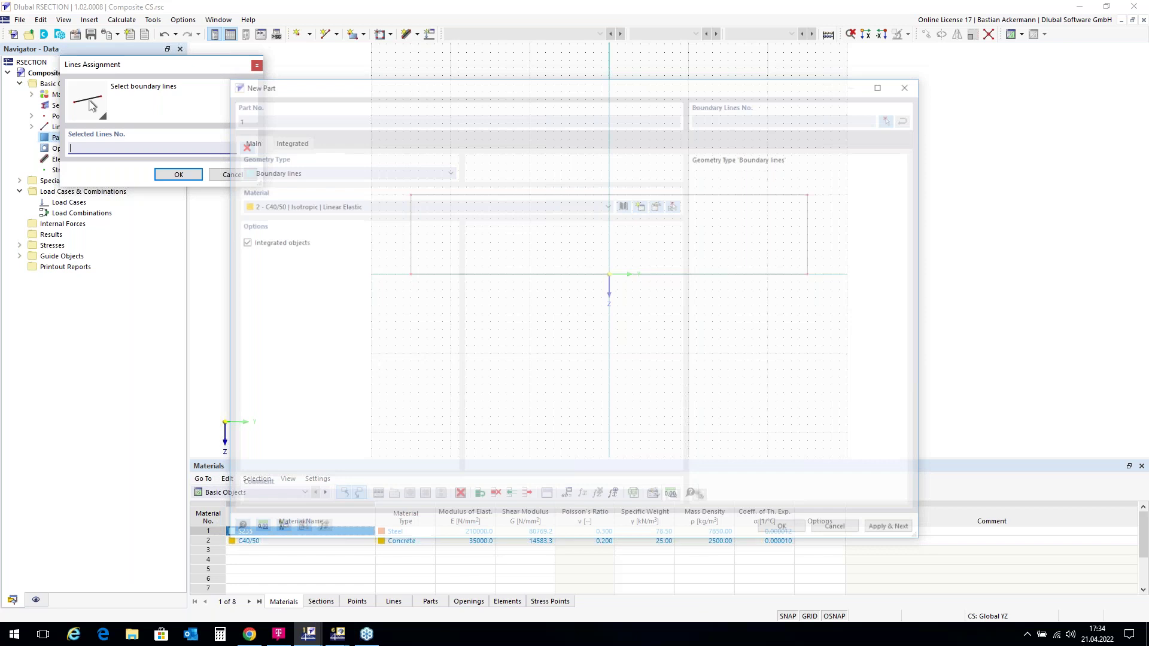
left_click_drag(378, 162, 861, 329)
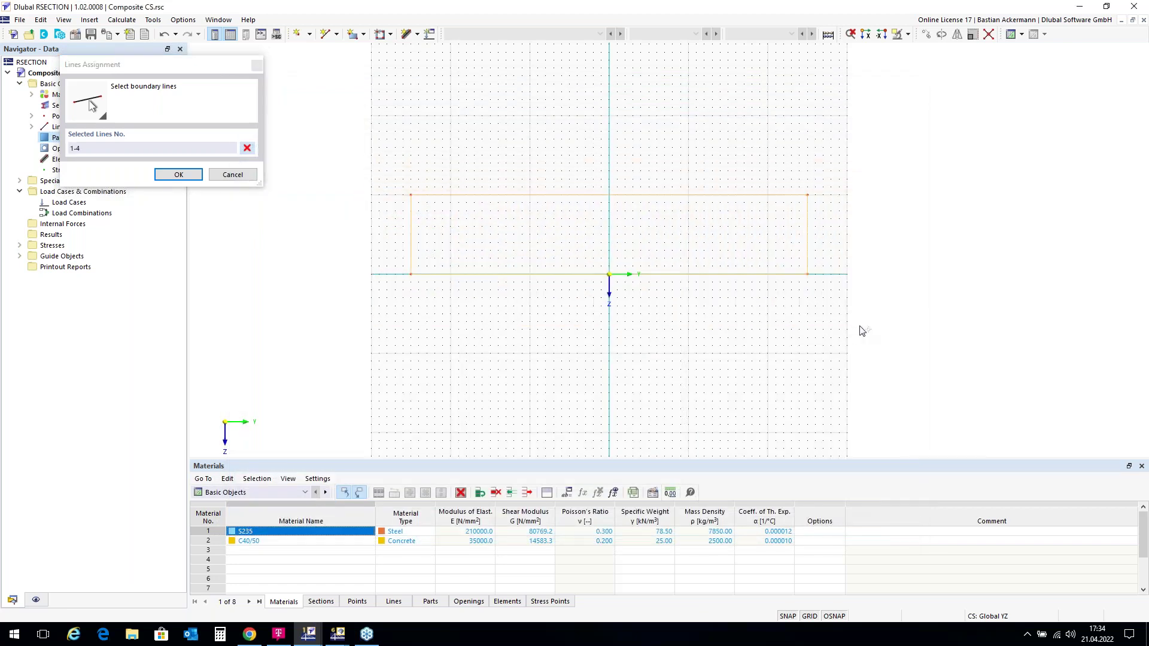
left_click(177, 175)
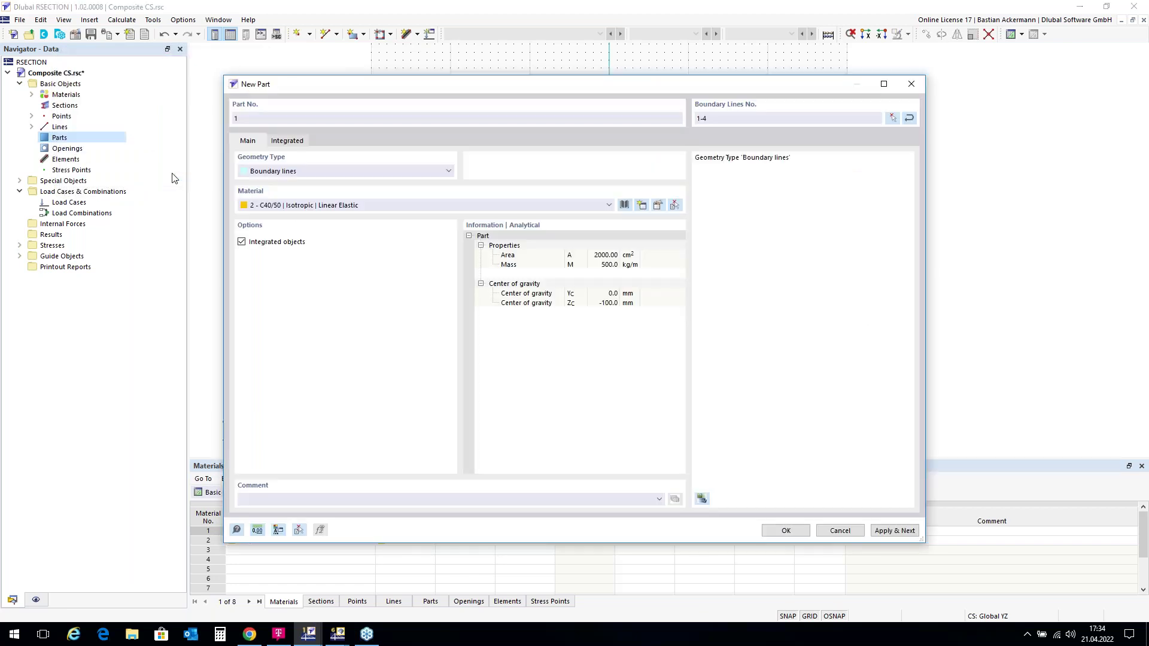
left_click(786, 531)
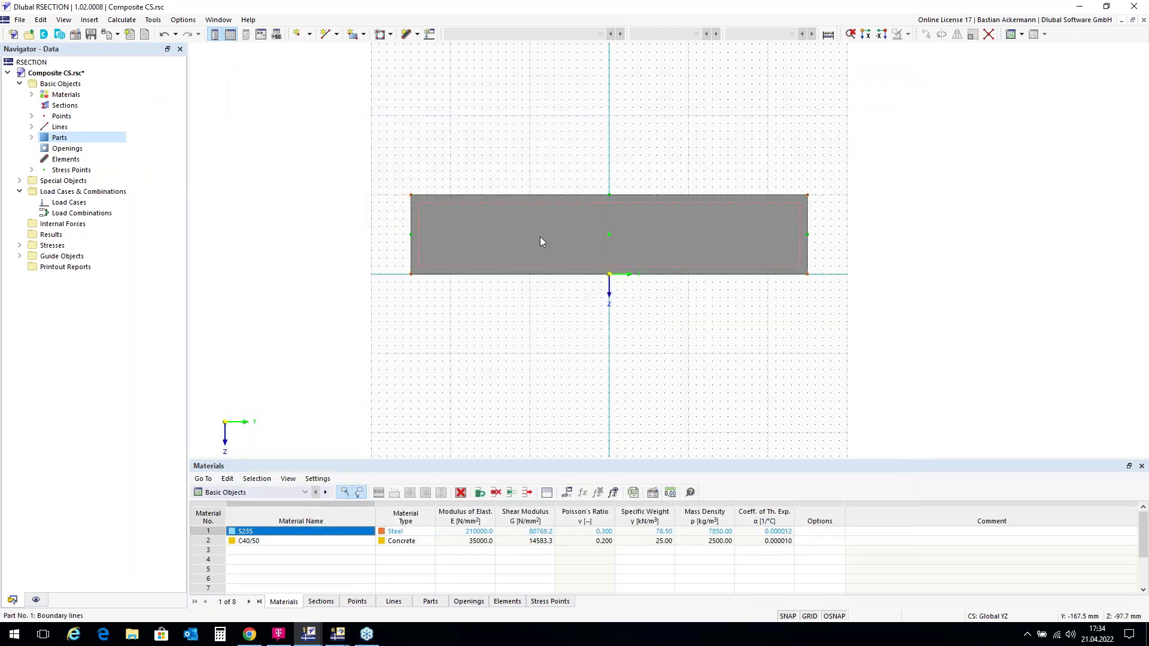
Start a new section and choose HEB 400 (DIN 1025-2:1995-11) from the standardized I-section library, with material S235.
scroll(562, 120, "down", 1)
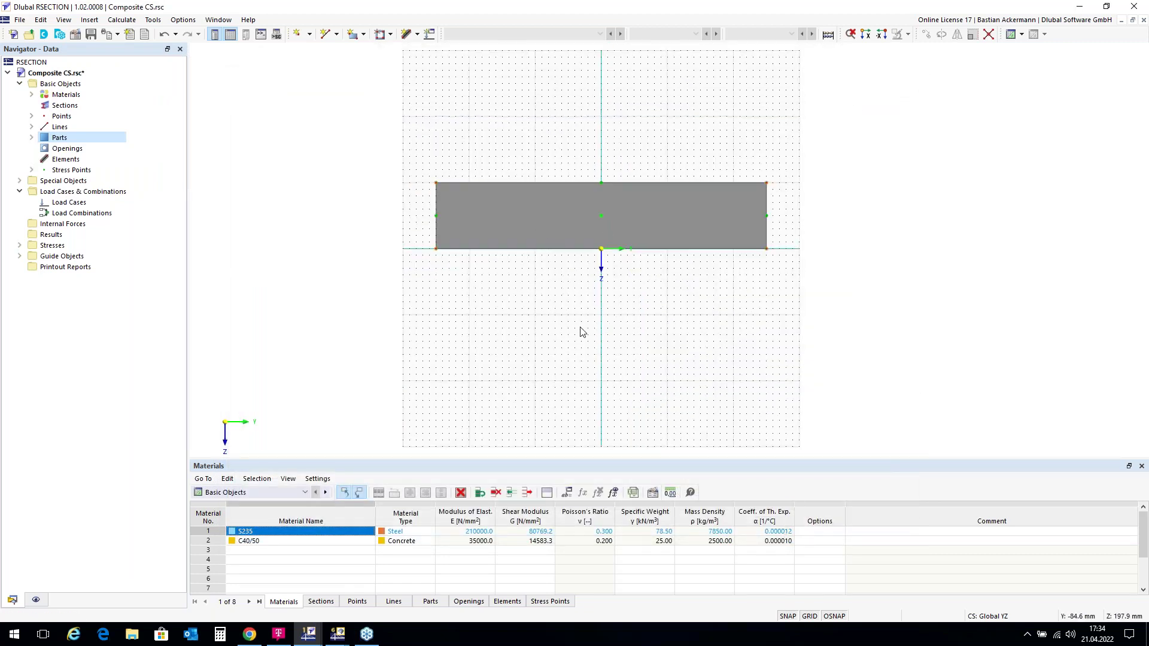
scroll(588, 353, "up", 1)
scroll(588, 354, "up", 1)
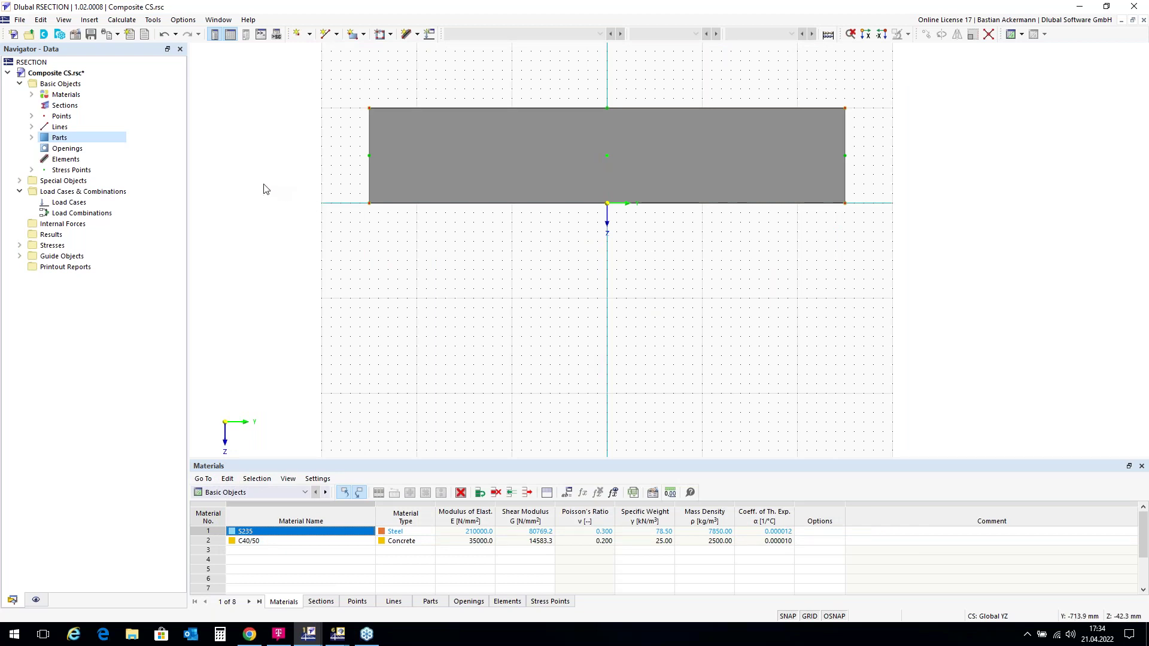
right_click(63, 106)
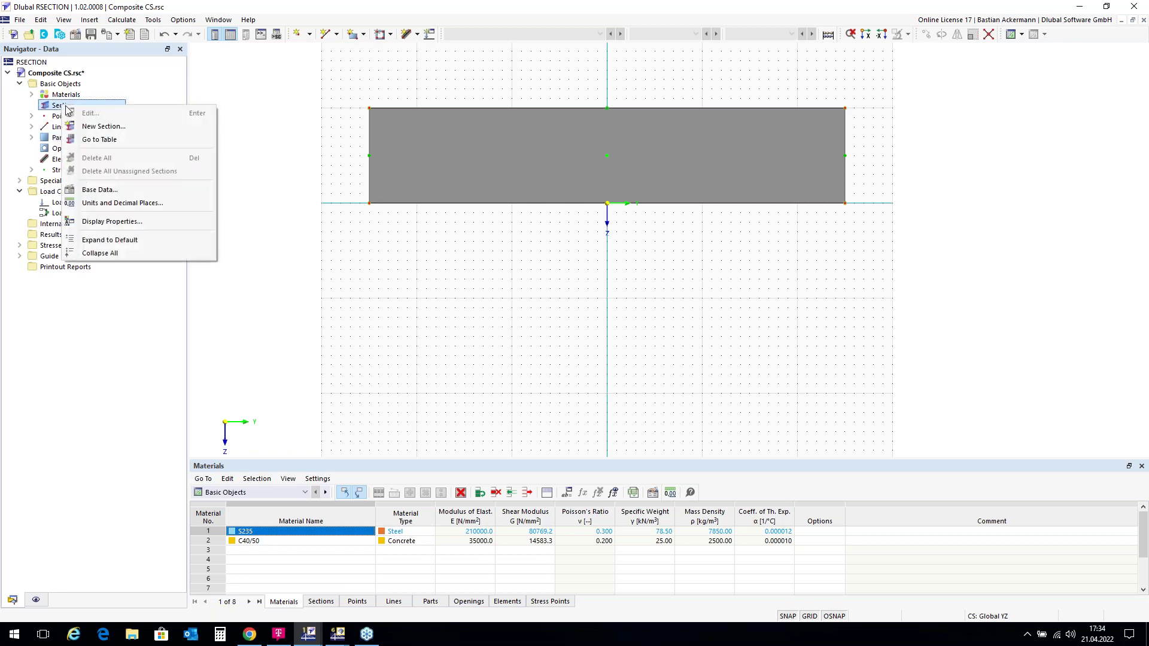
left_click(101, 127)
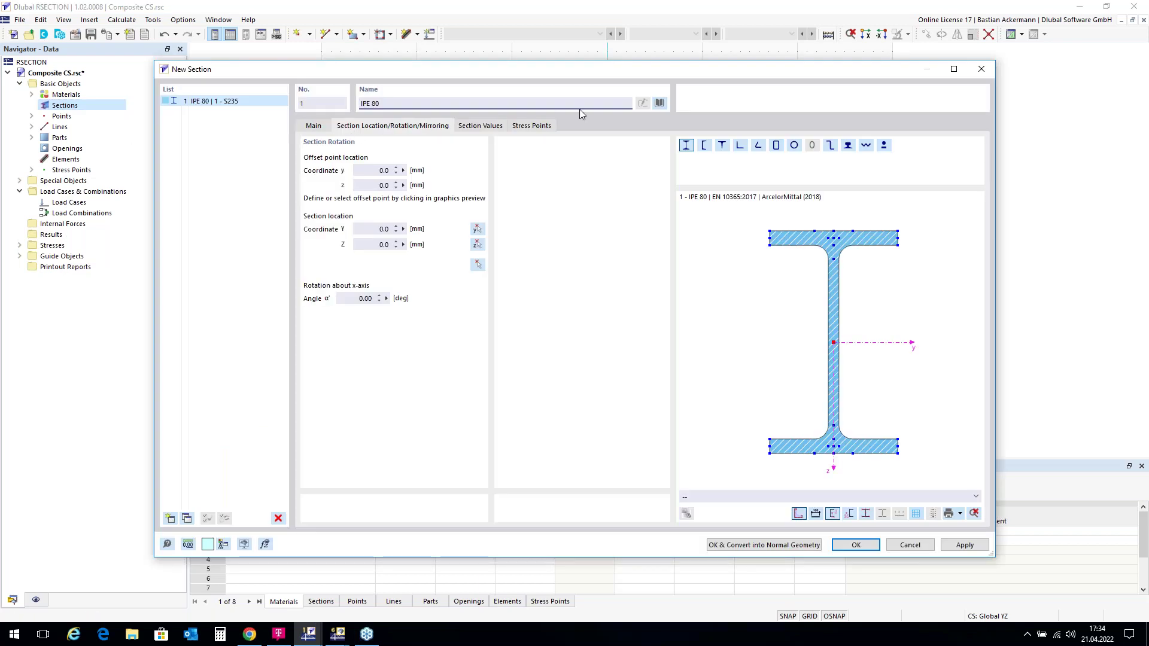
left_click(660, 105)
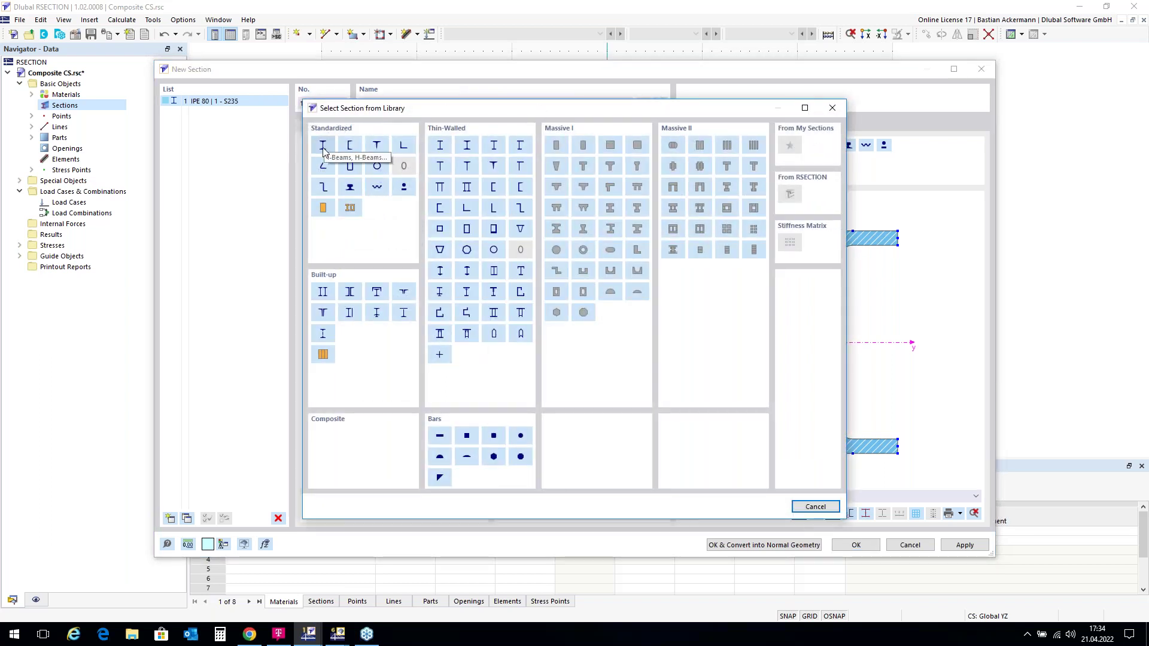
left_click(323, 147)
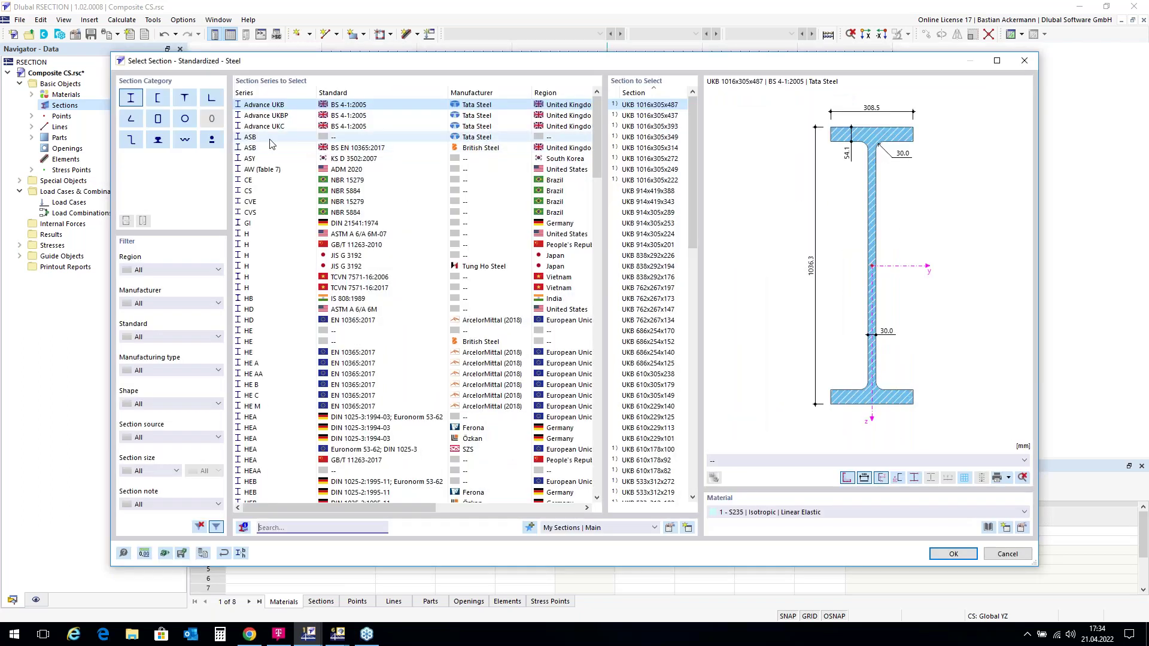
left_click(291, 483)
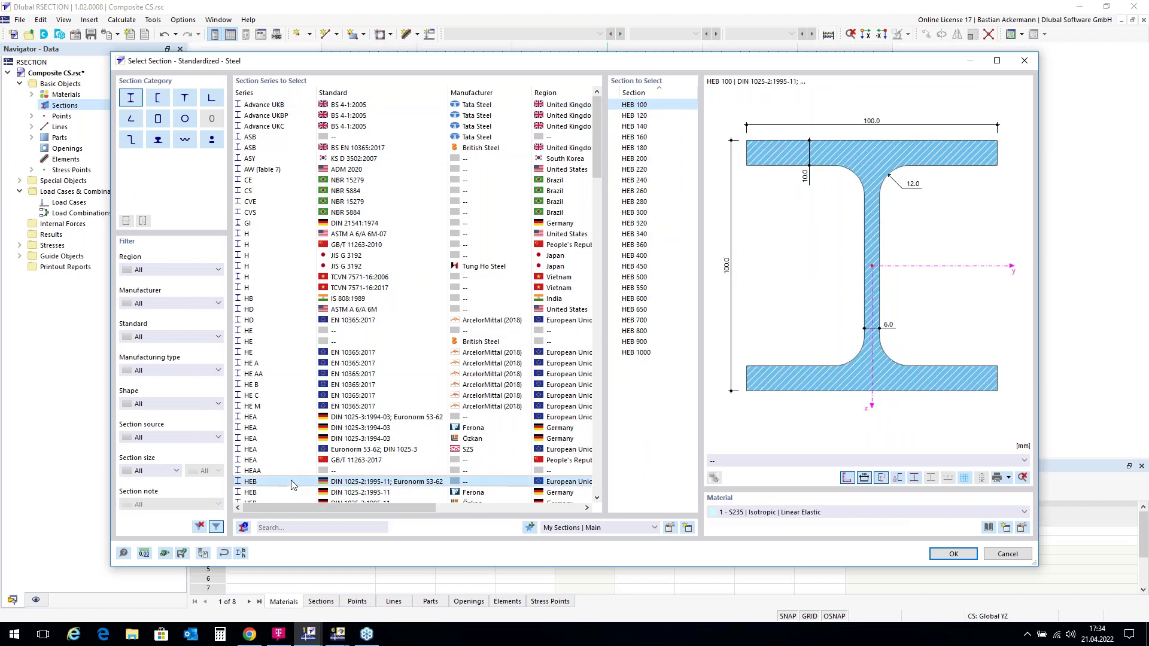
left_click(650, 256)
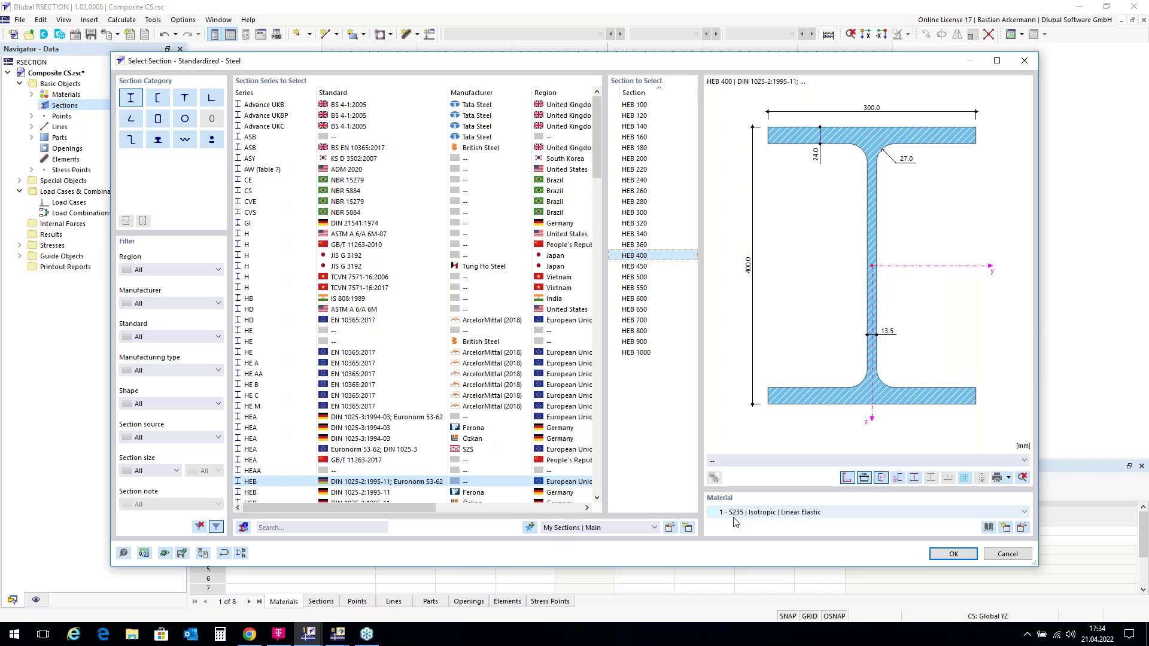
left_click(955, 554)
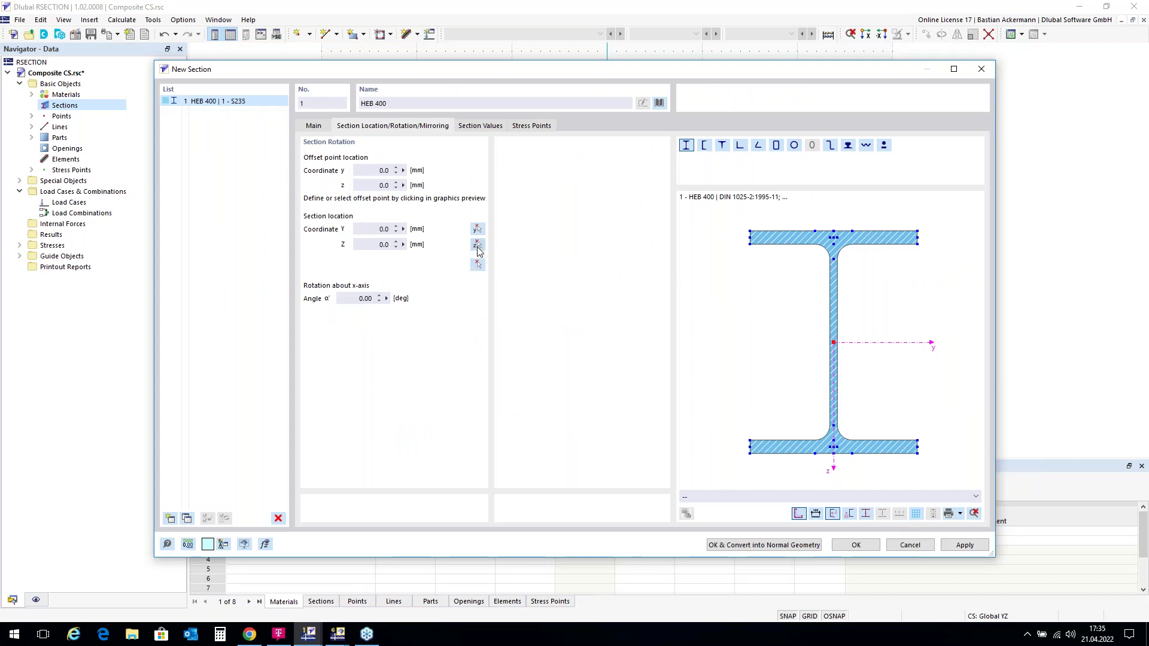
Set the HEB 400 offset point to the upper flange's top centre and place the section at the origin under the slab.
left_click(833, 230)
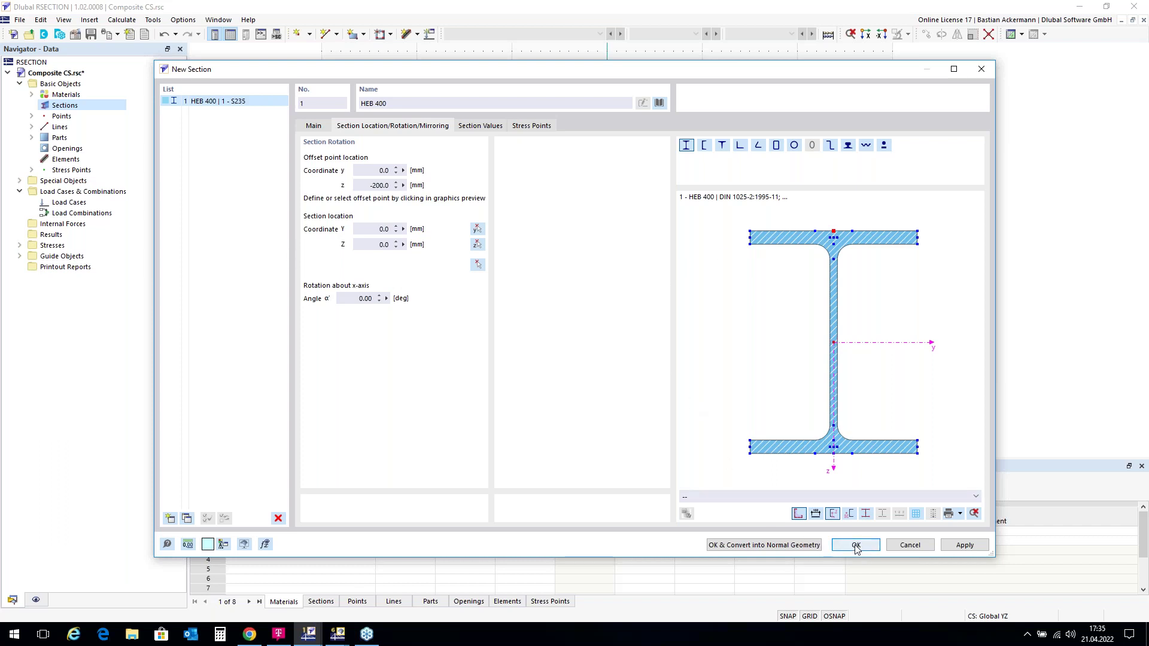
left_click(477, 268)
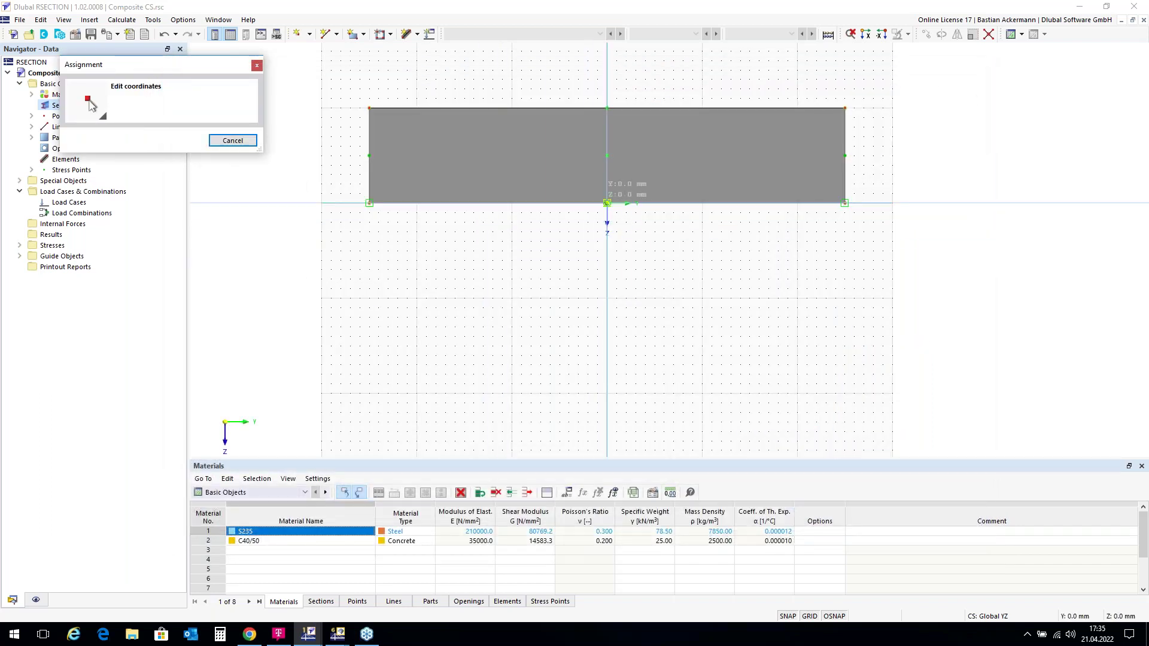
left_click(607, 203)
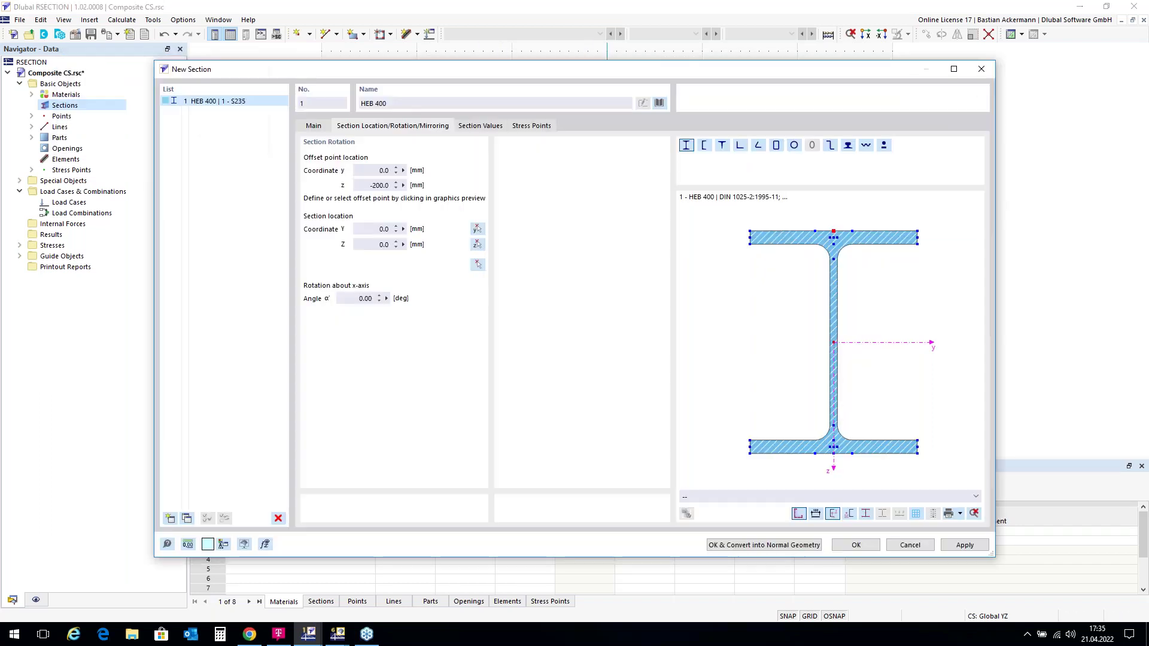
left_click(856, 545)
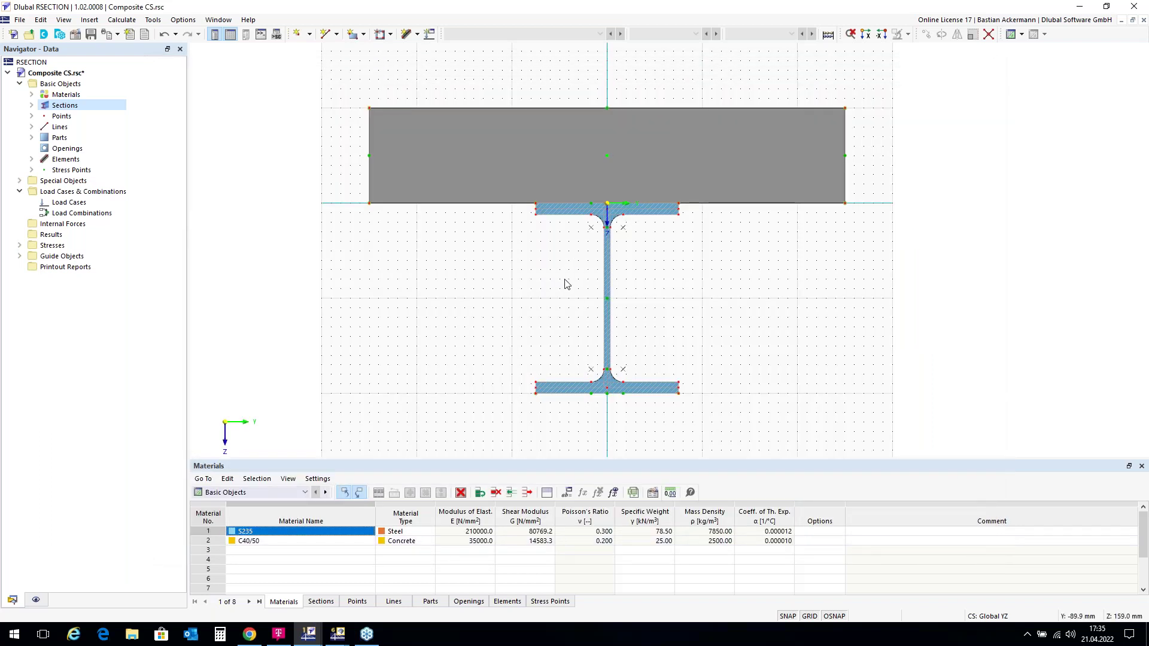
Create load case LC1 named "My" with the Permanent action category.
scroll(608, 261, "down", 1)
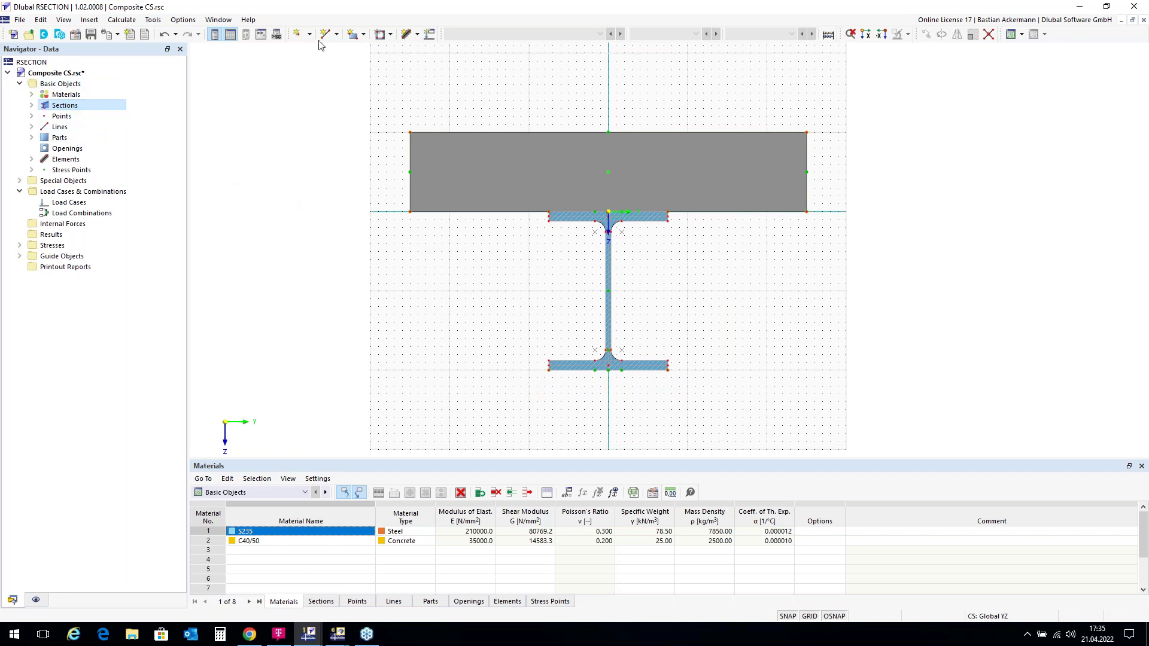
left_click(430, 36)
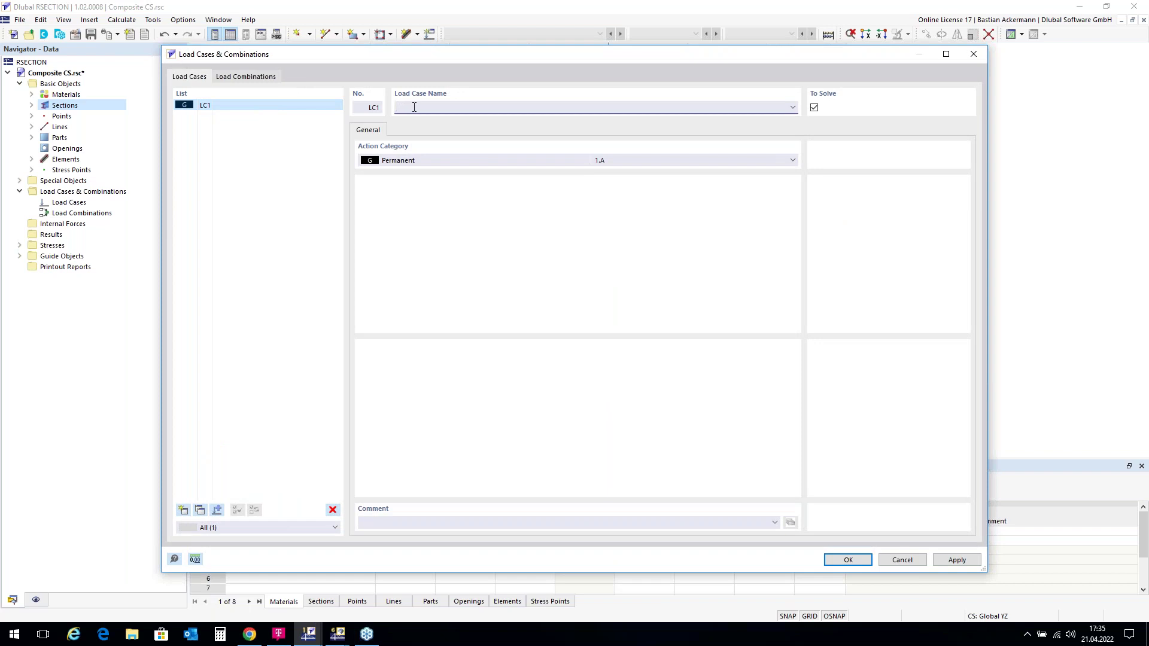
type("My")
left_click(848, 560)
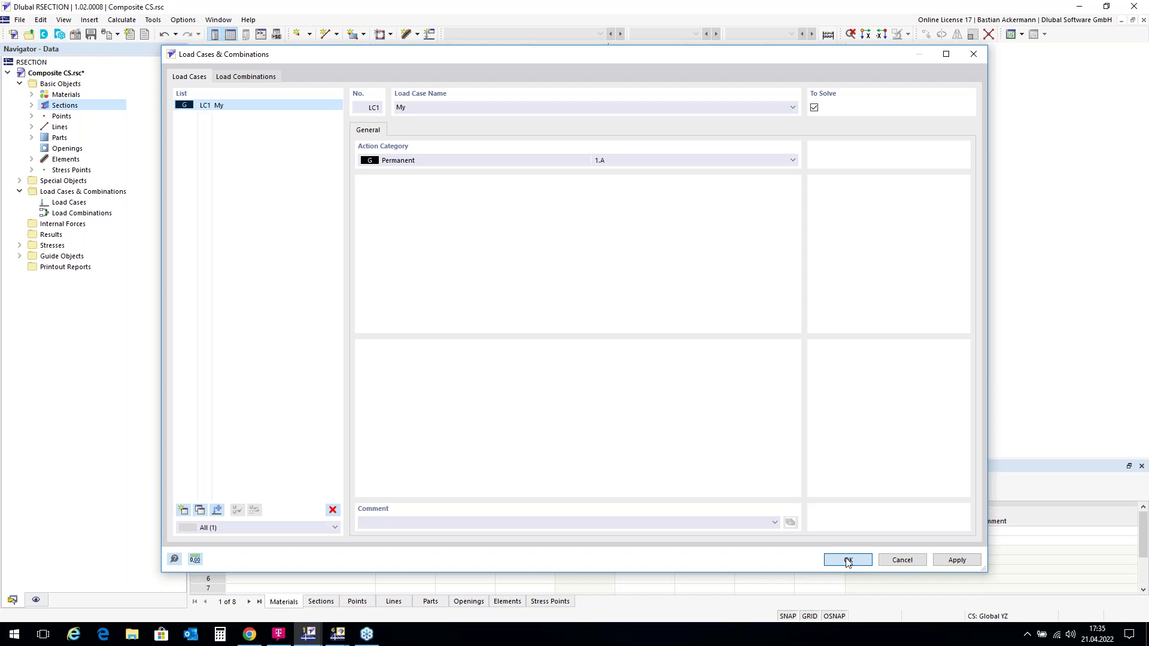
Create an internal forces entry for load case LC1 with a bending moment My of 100 kNm.
double_click(58, 226)
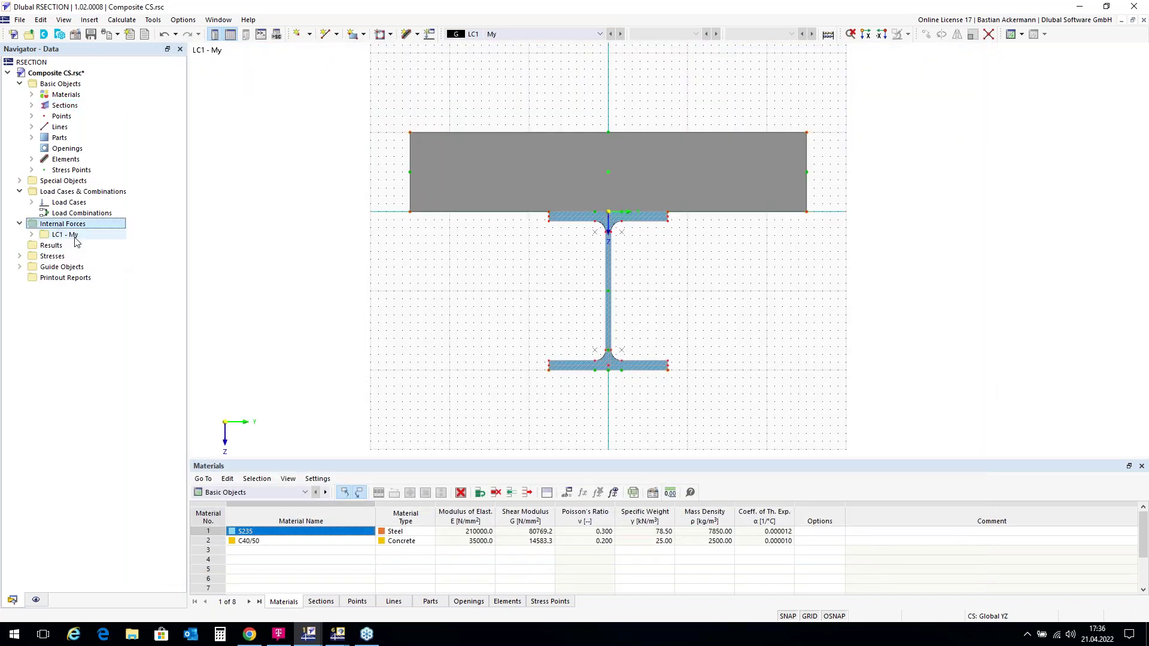
double_click(67, 234)
left_click(85, 246)
double_click(85, 250)
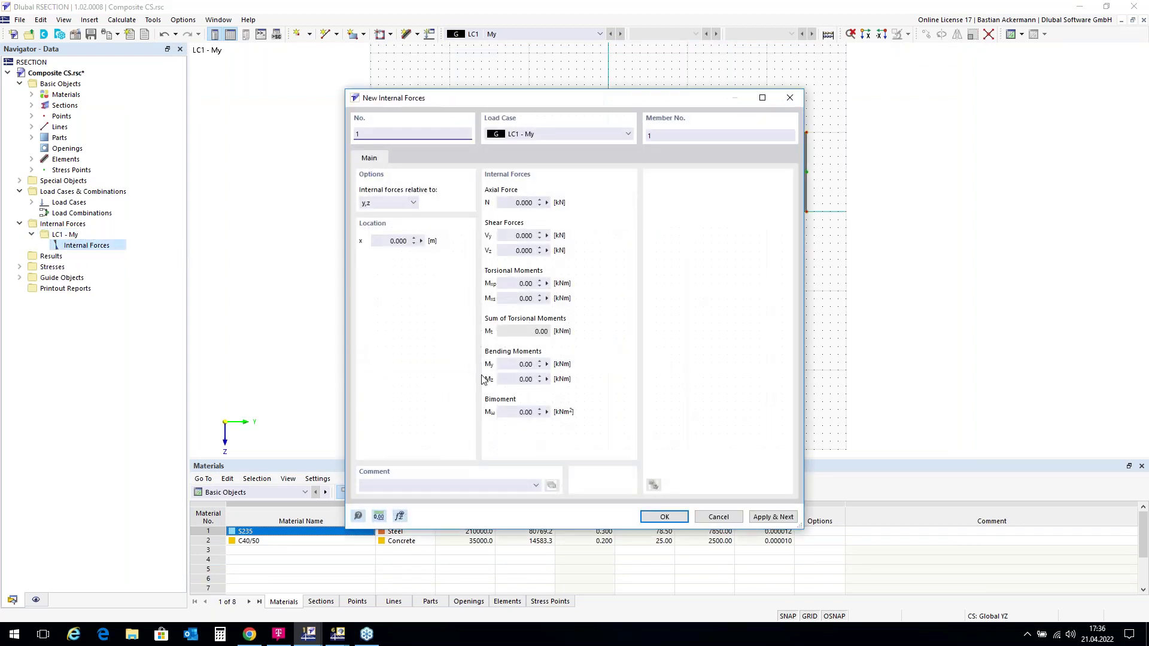
double_click(524, 364)
type("100")
left_click(668, 517)
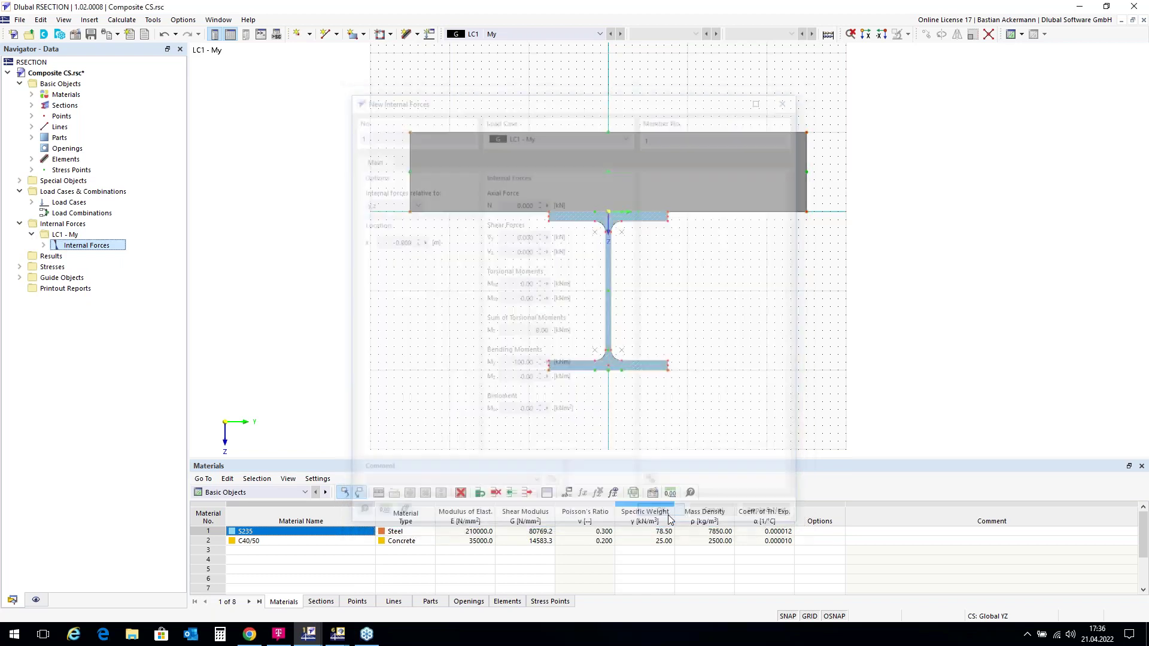
Calculate the cross-section and display the total normal stress σx,tot on it.
left_click(829, 35)
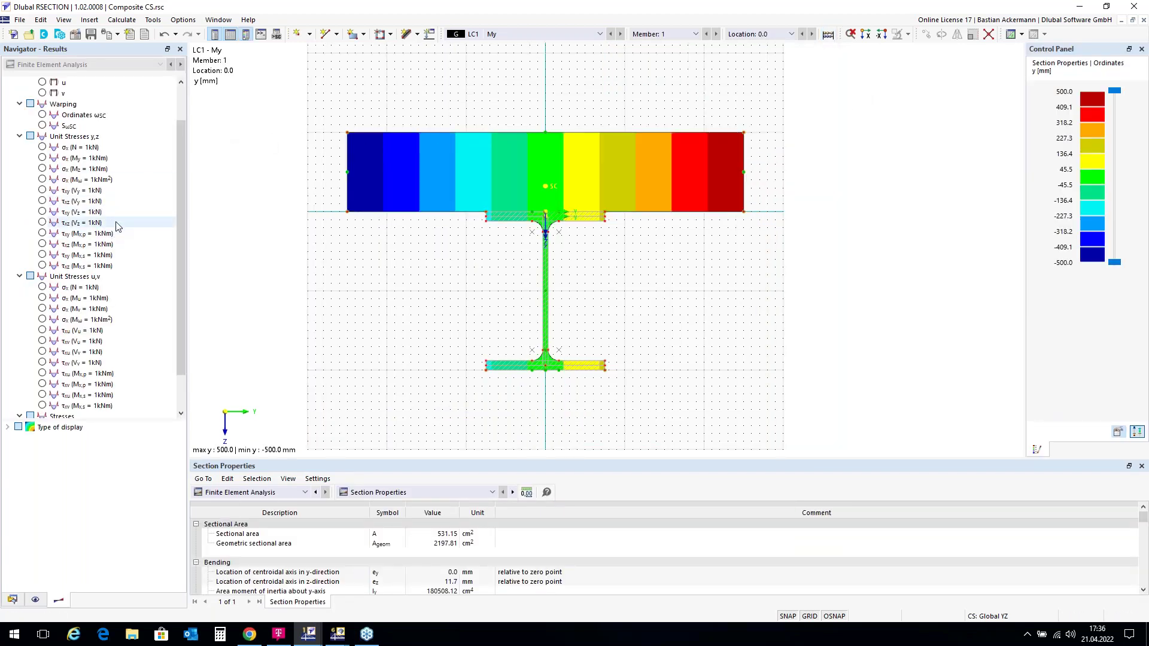
scroll(118, 232, "down", 2)
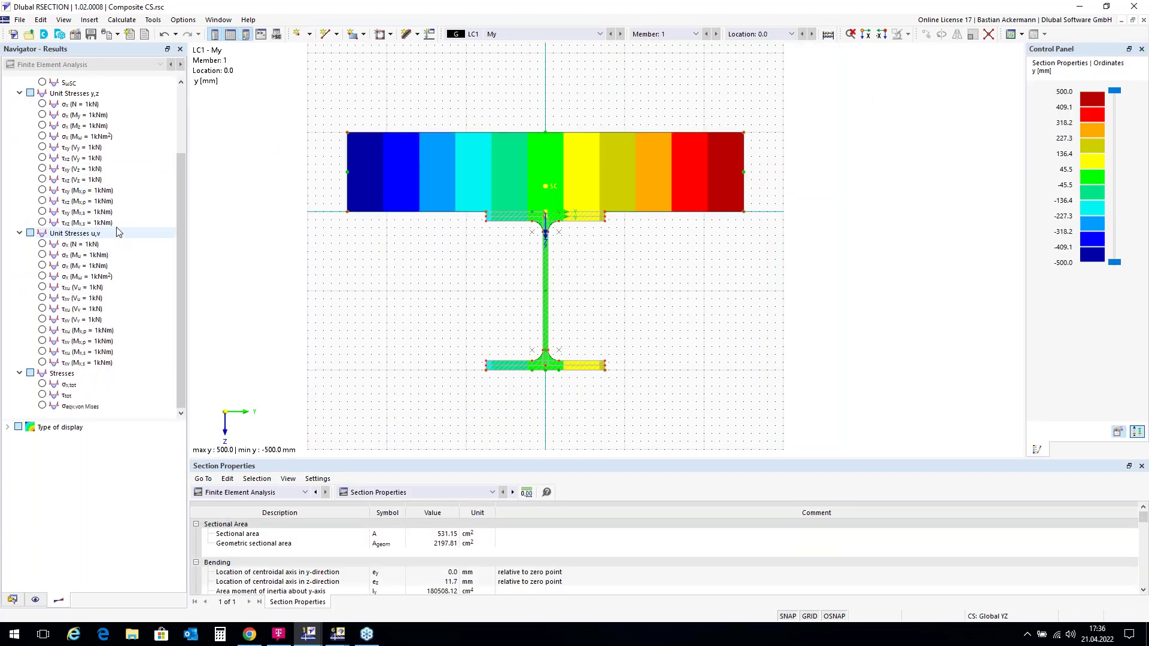
left_click(42, 384)
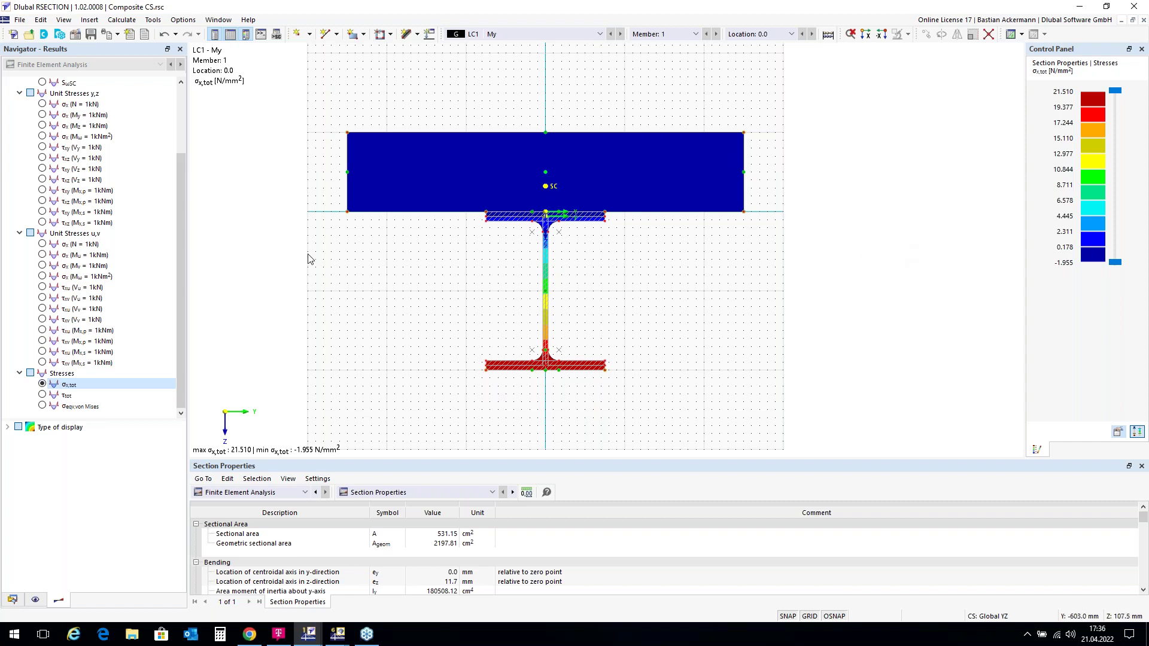
Save the cross-section with its results on the Desktop as Composite CS.rsc.
left_click(22, 22)
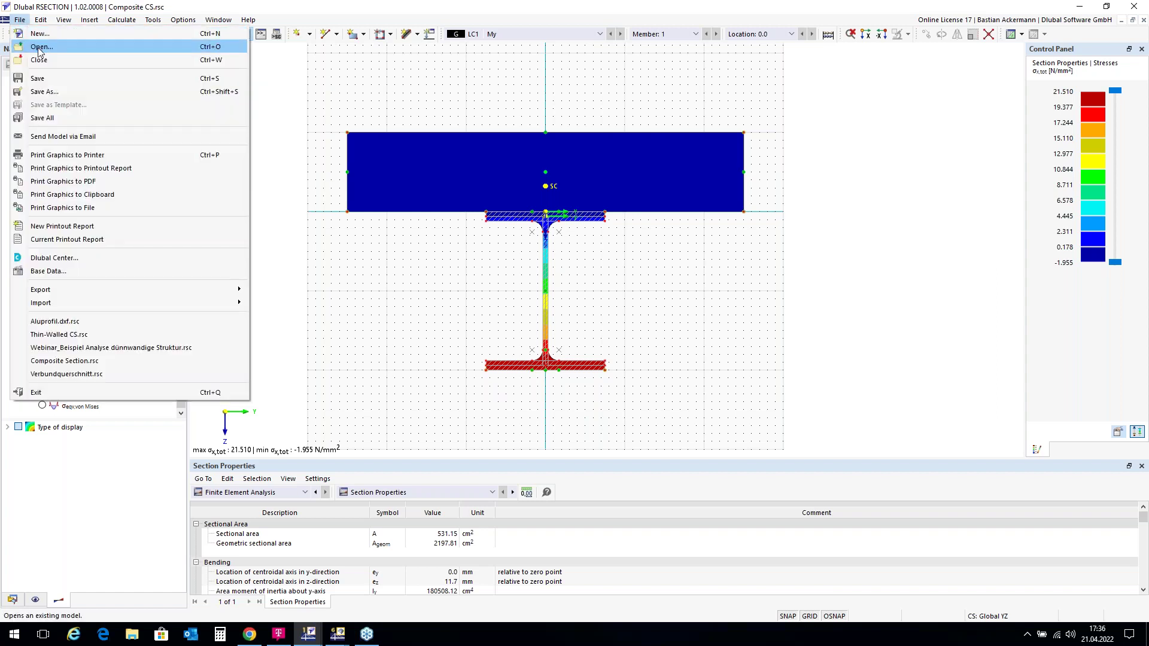
left_click(48, 93)
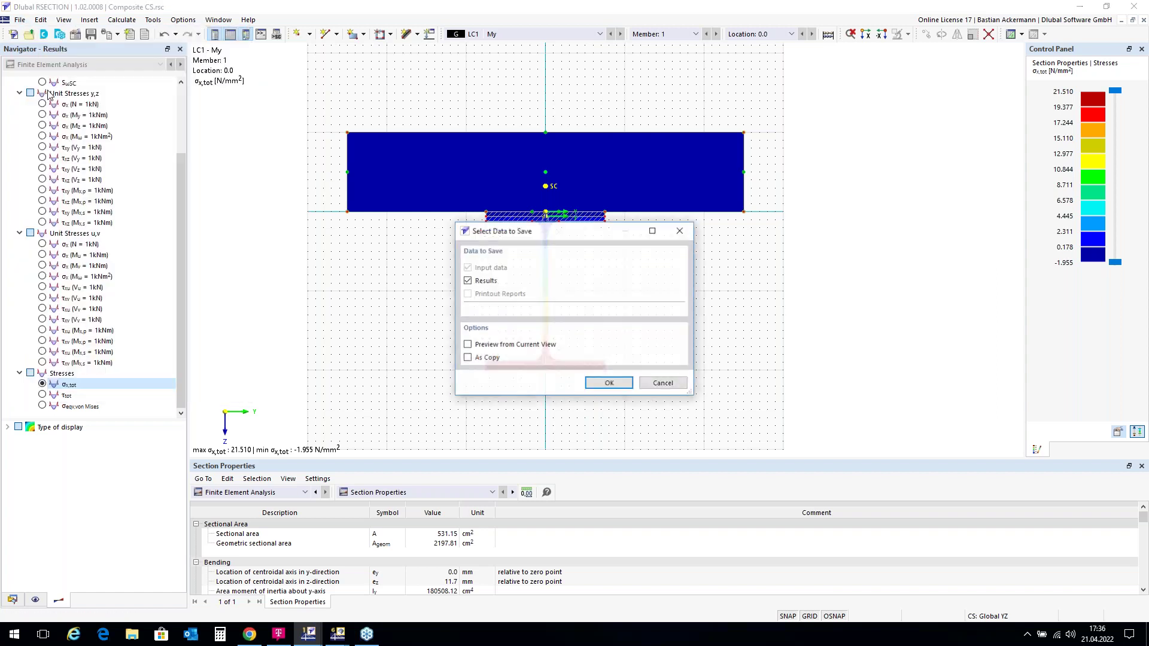
left_click(610, 385)
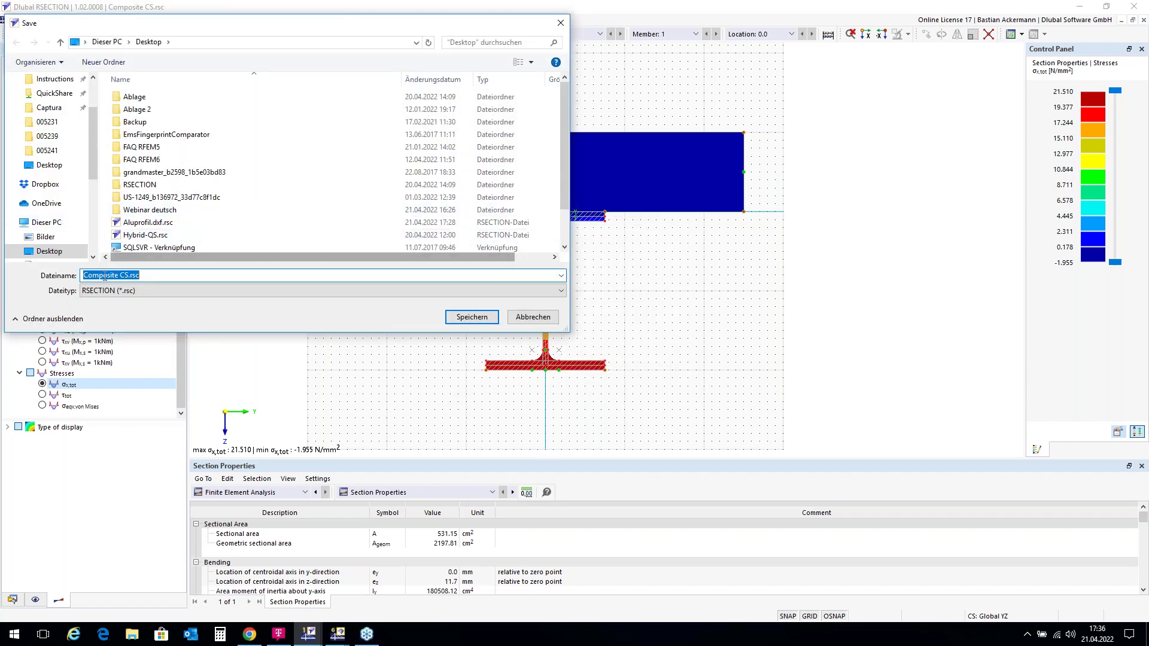
left_click(471, 317)
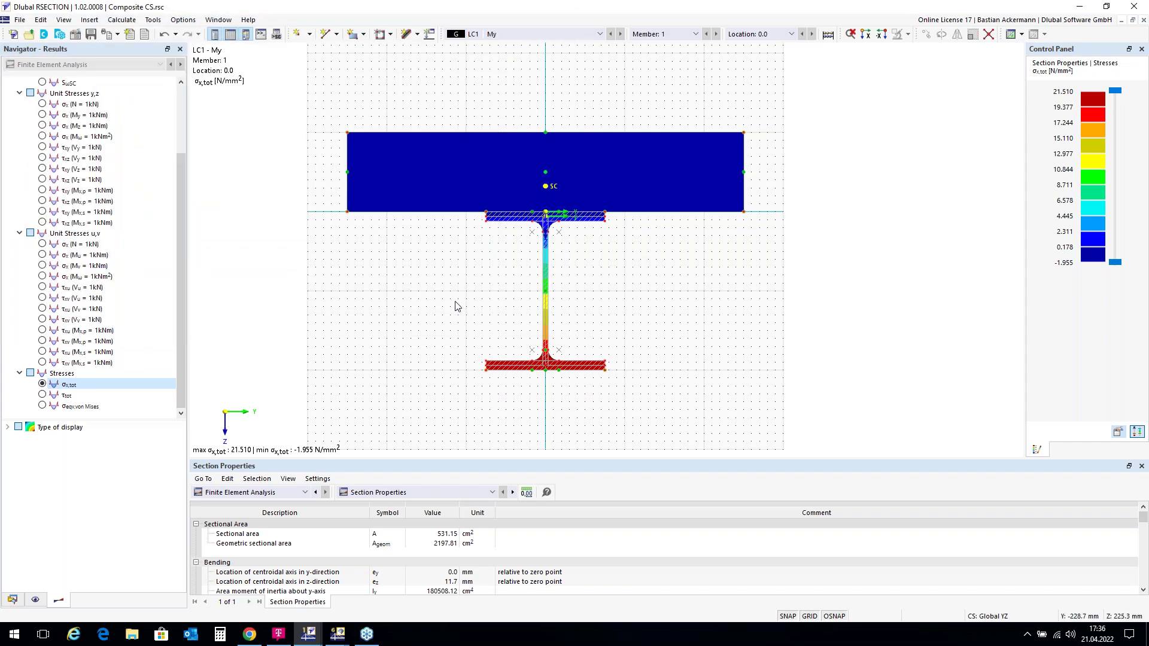
Switch to the empty RFEM window and create a blank 3D model named Composite Beam.
left_click(339, 634)
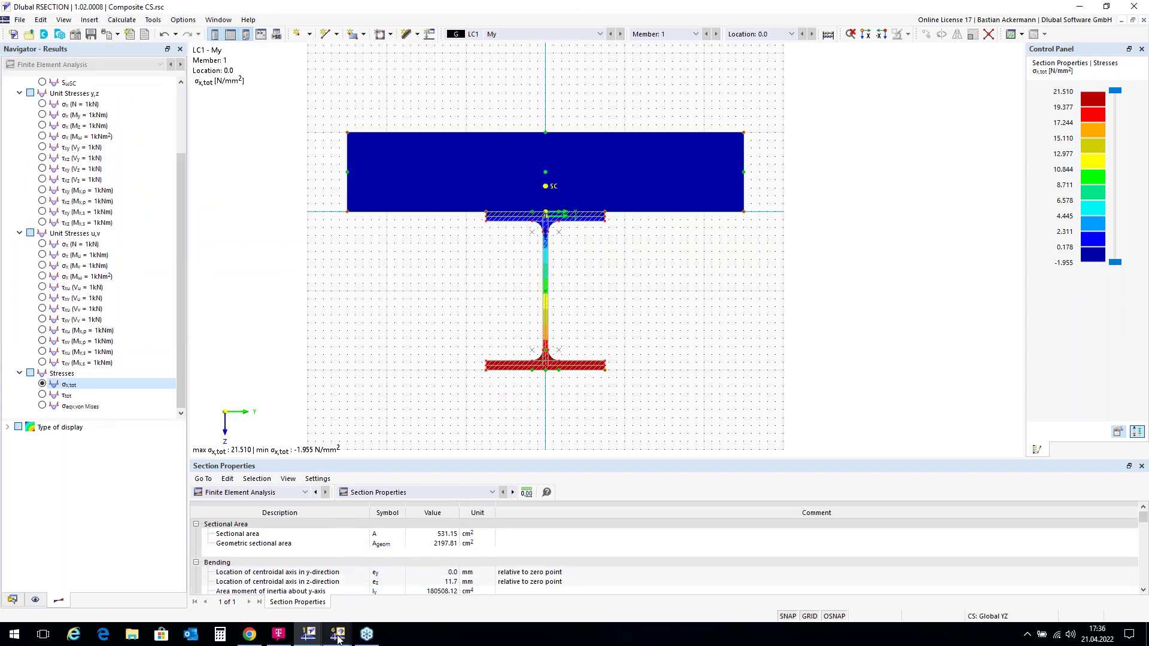
mouse_move(393, 583)
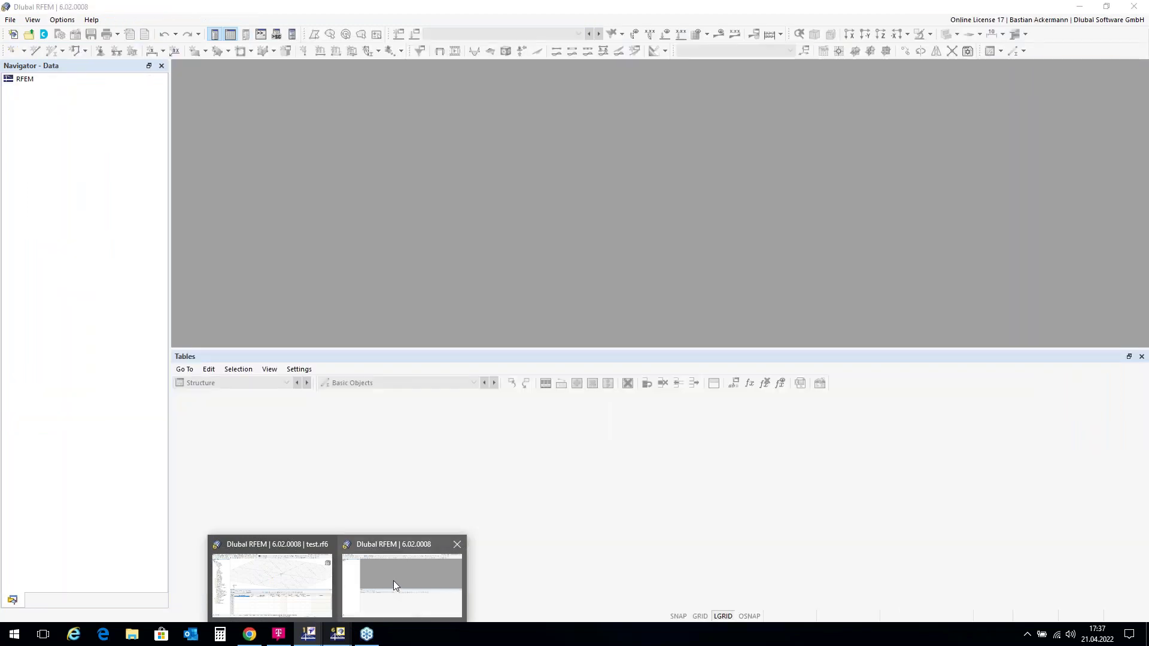
left_click(394, 581)
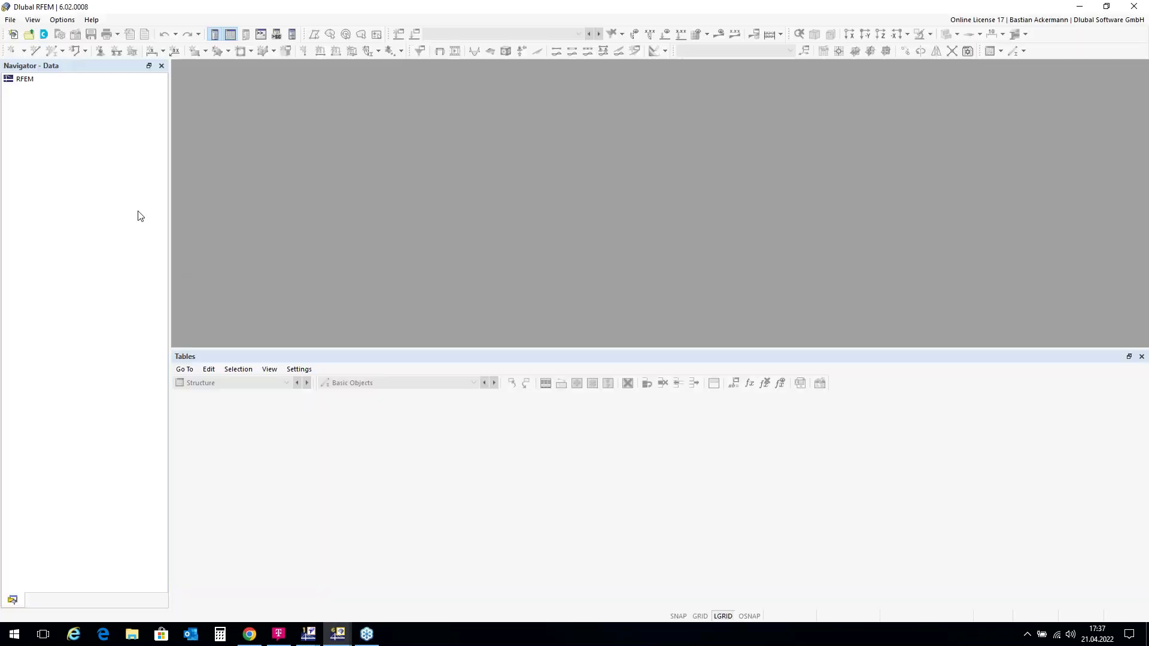
left_click(13, 34)
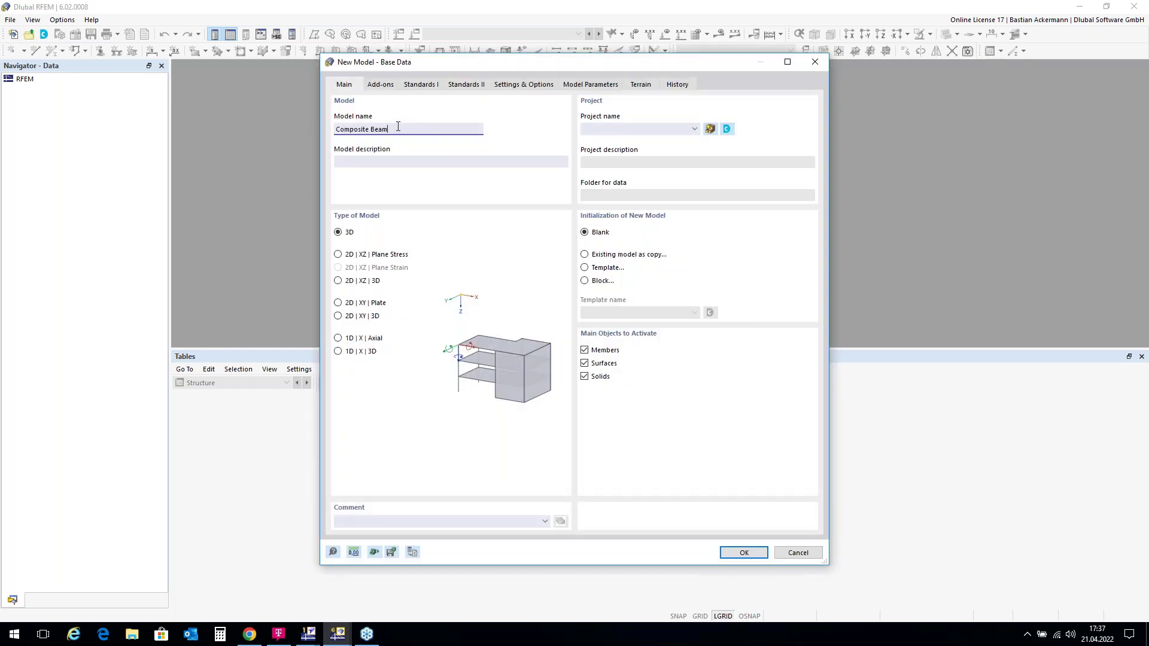
left_click(744, 553)
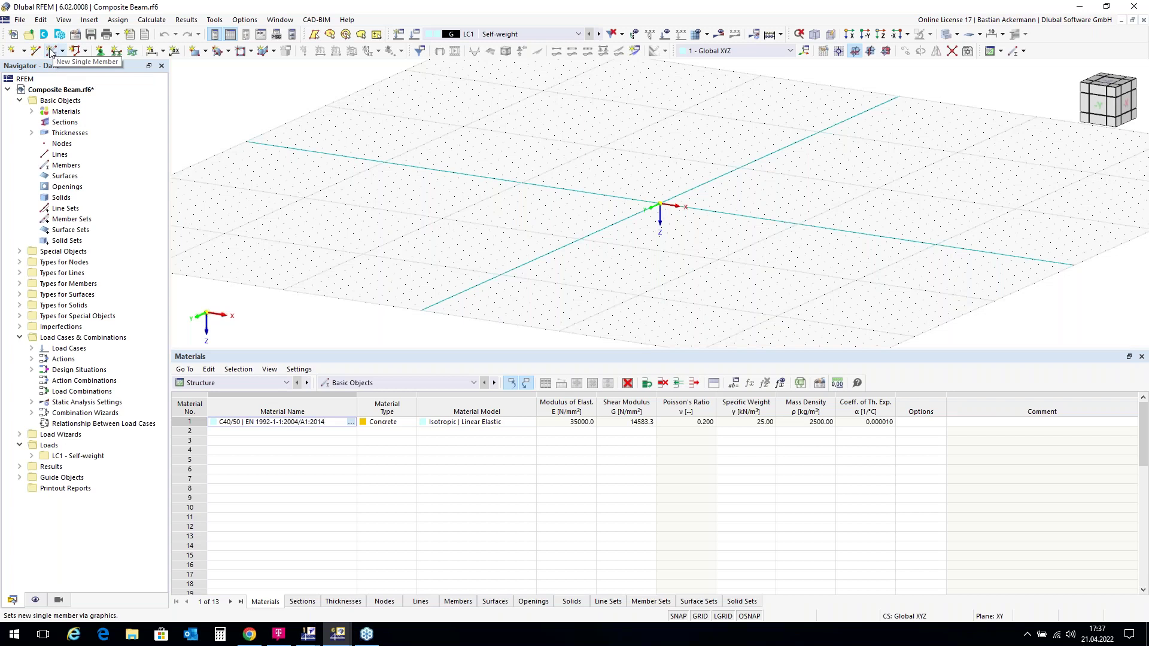
Start a new single beam member and import Composite CS.rsc from RSECTION as its section.
left_click(51, 52)
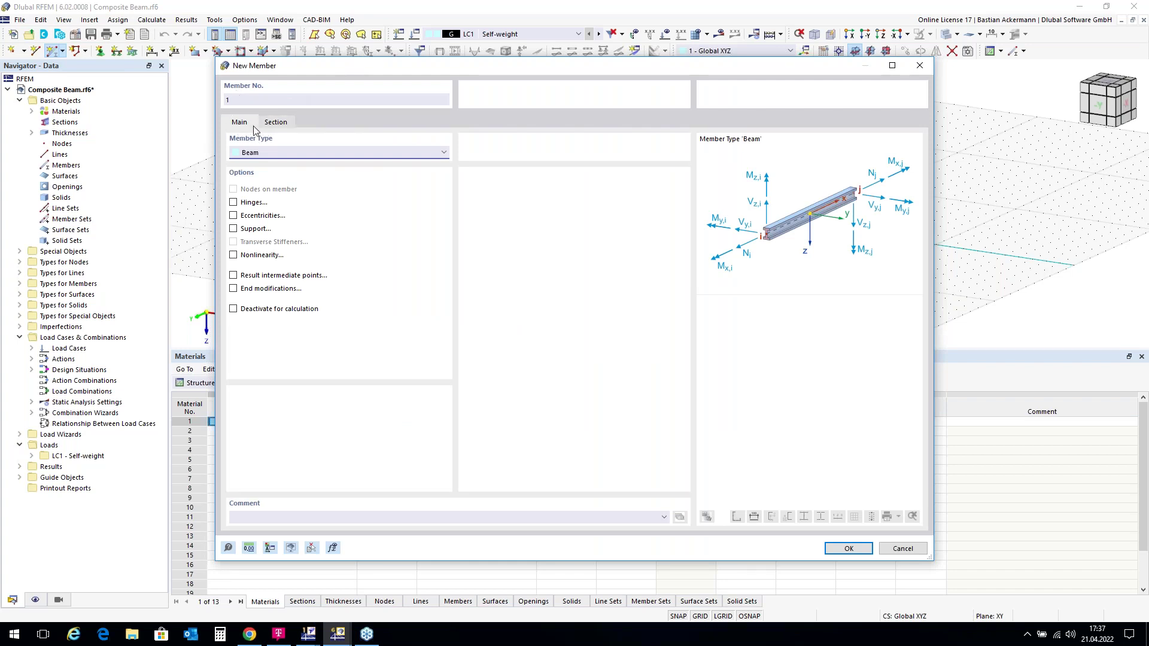
left_click(277, 123)
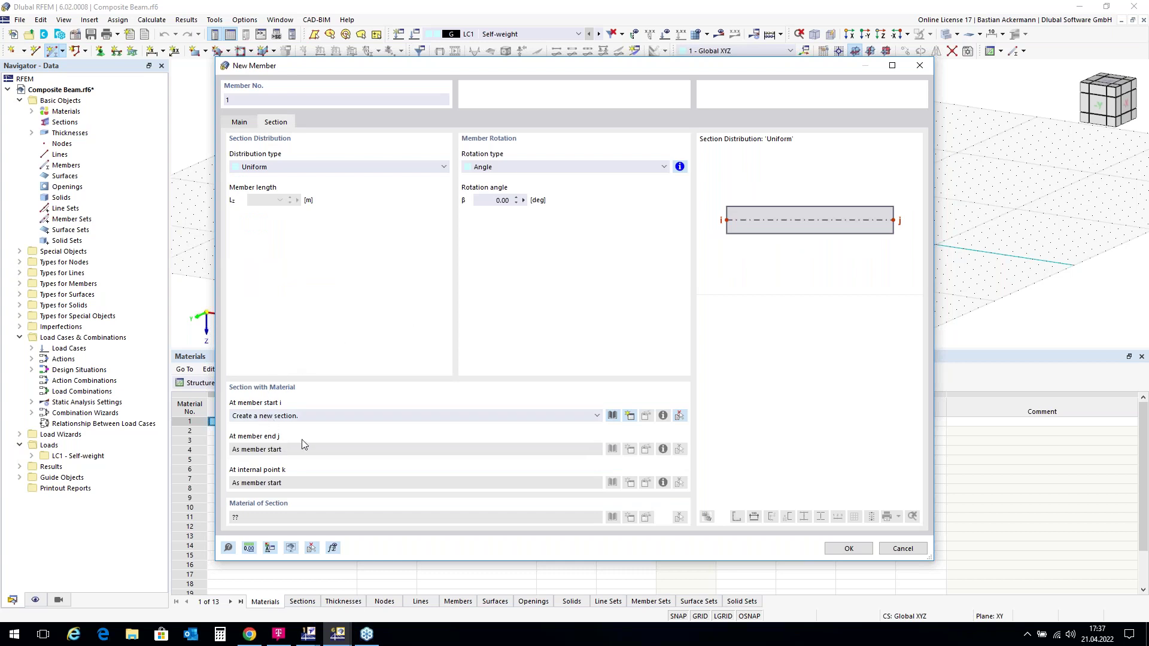
left_click(613, 416)
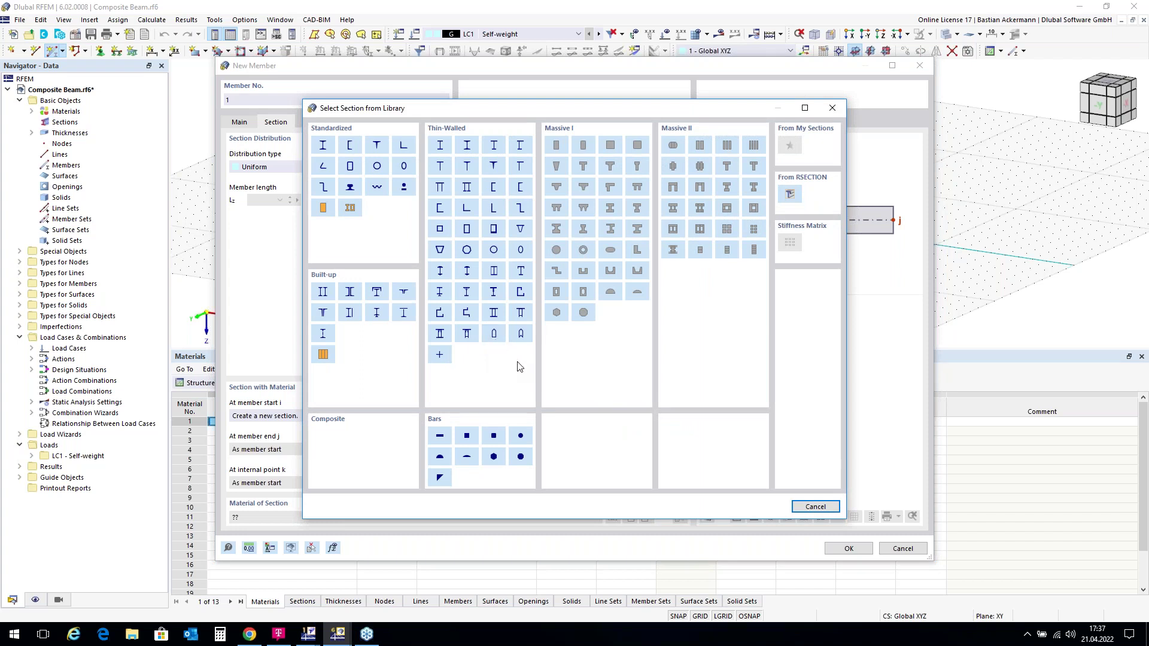
left_click(791, 195)
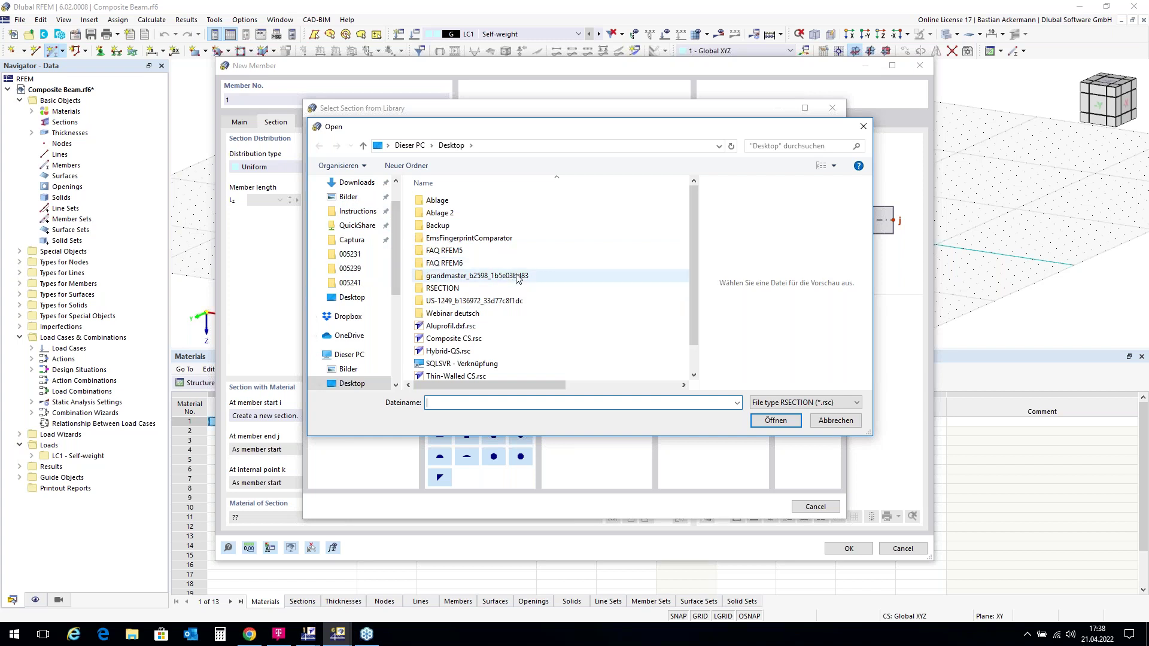
scroll(518, 278, "down", 1)
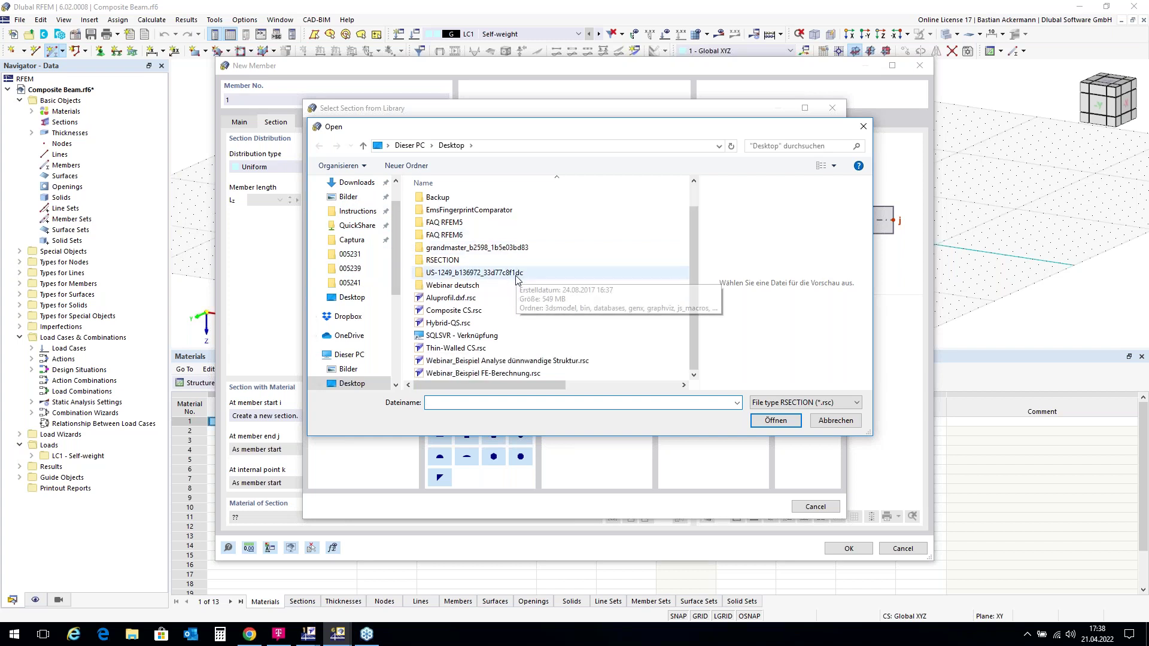
left_click(452, 313)
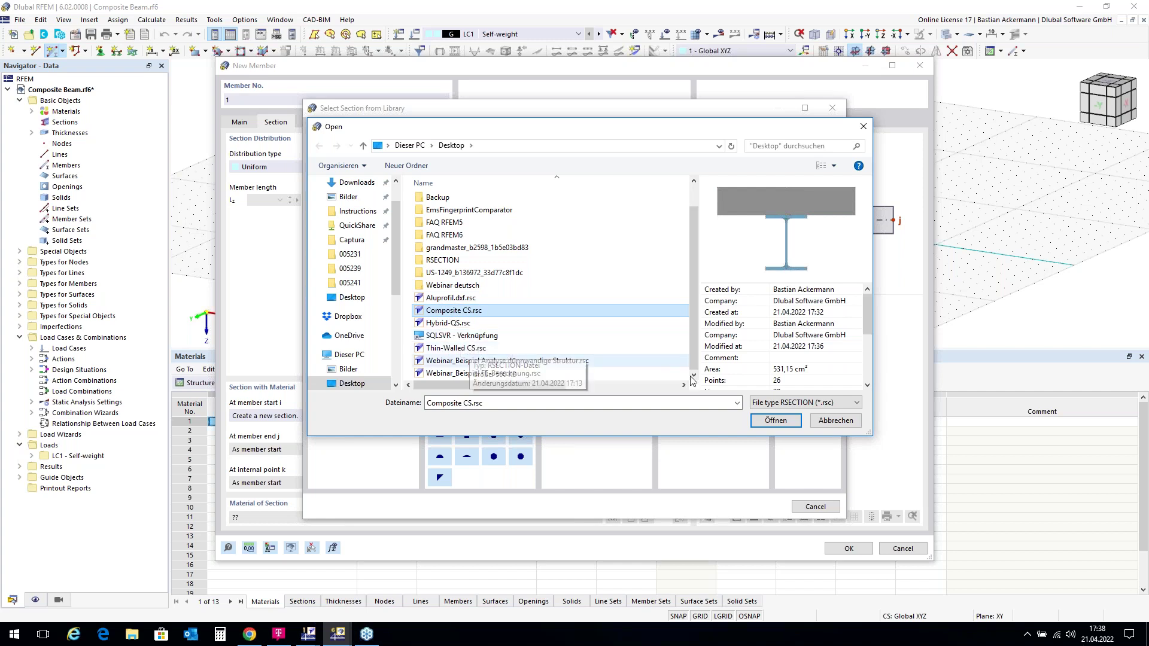
left_click(775, 421)
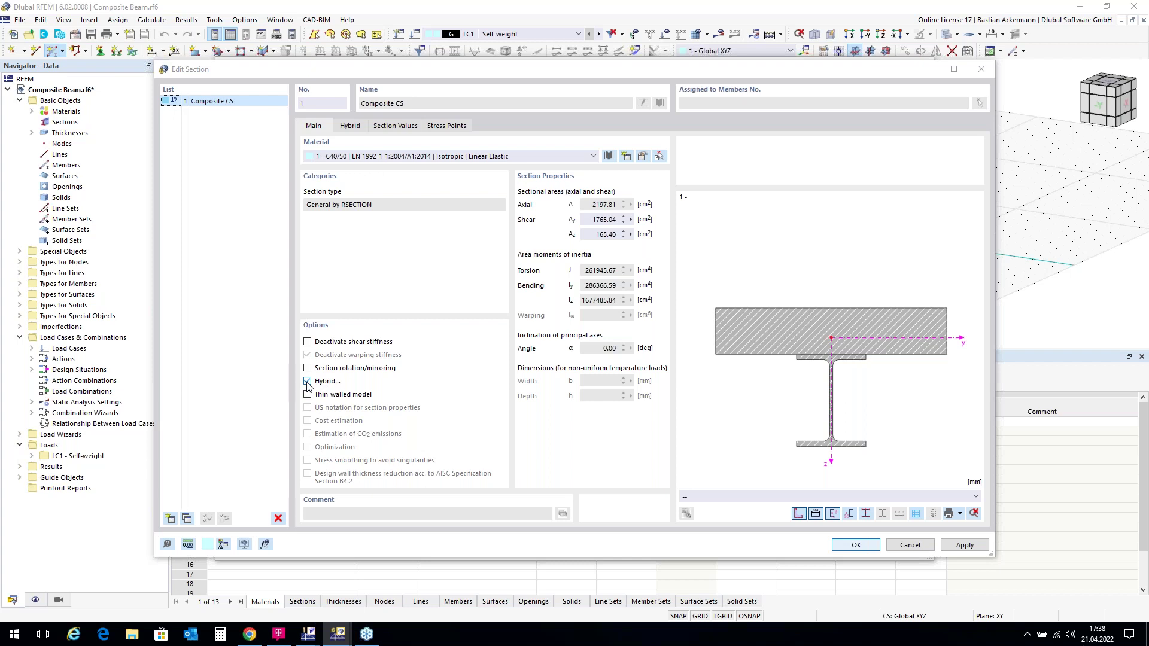
Assign material S235 (CYS EN 1993-1-1:2009-03) to part 2 of the hybrid Composite CS section and accept the section.
left_click(350, 127)
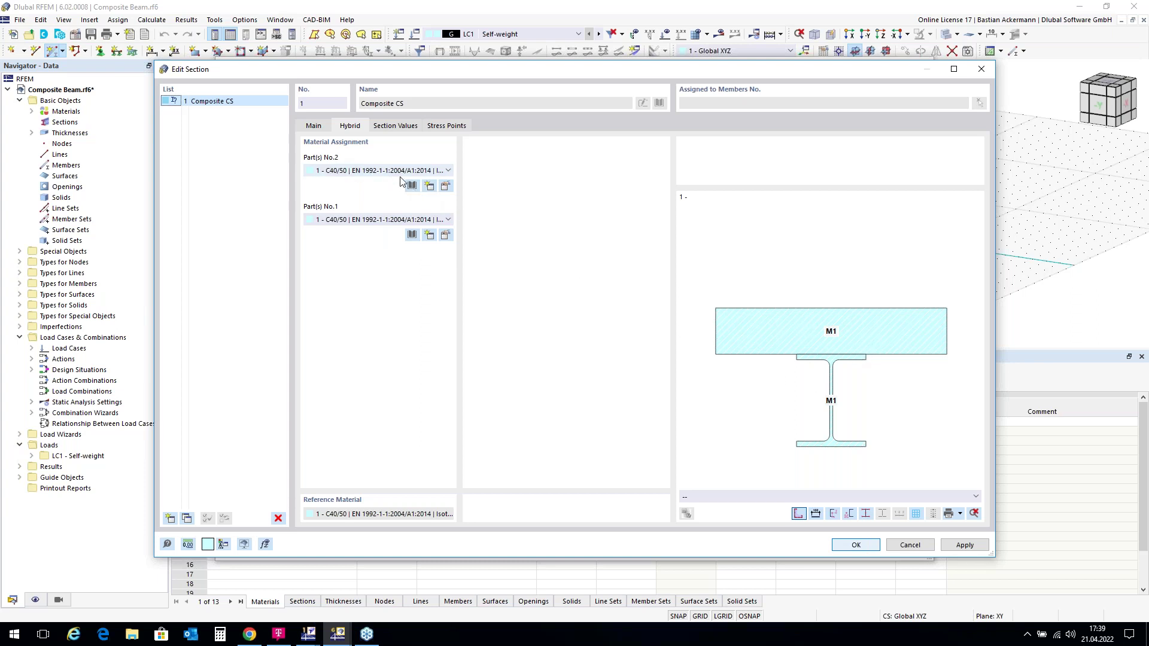
left_click(448, 172)
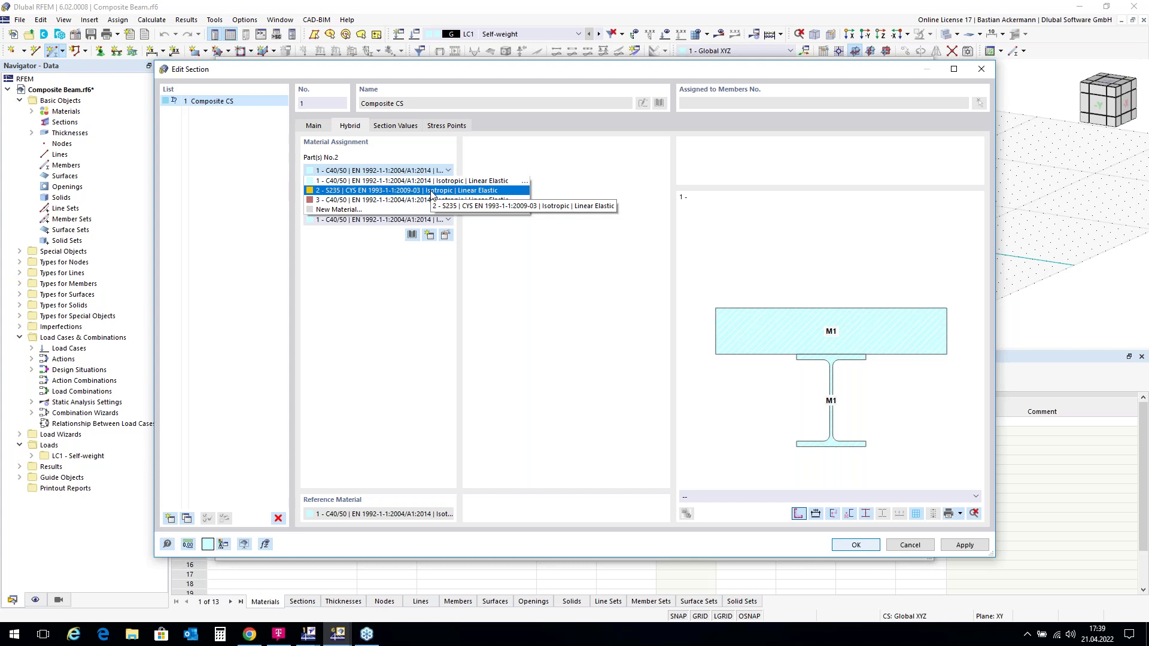
left_click(506, 161)
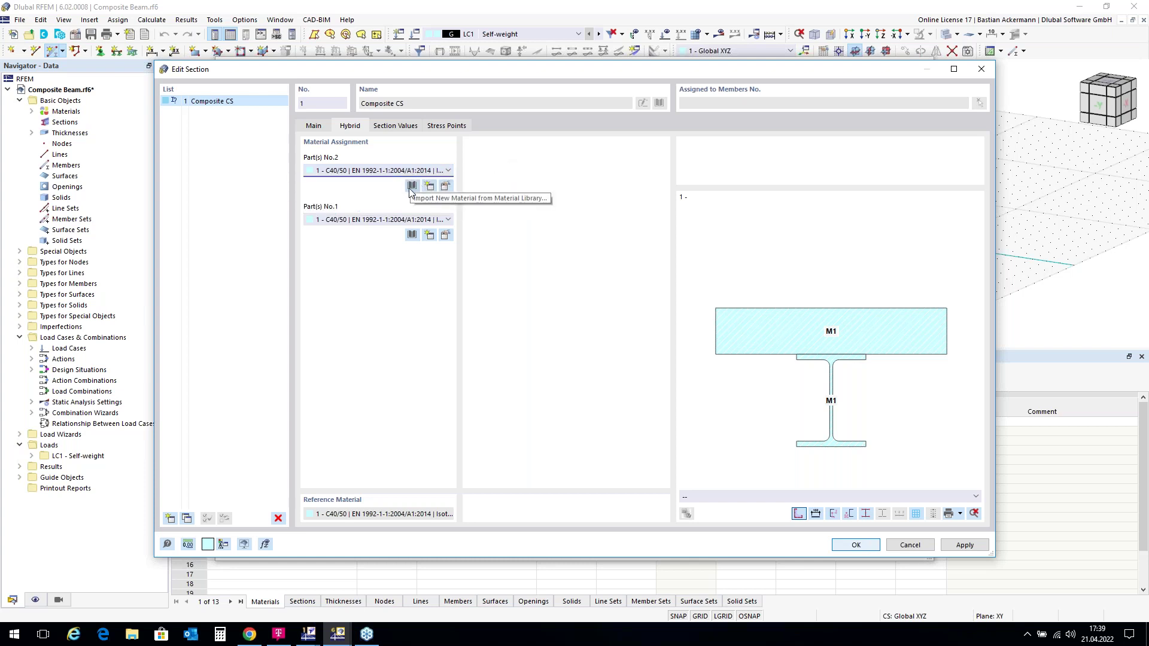
left_click(447, 171)
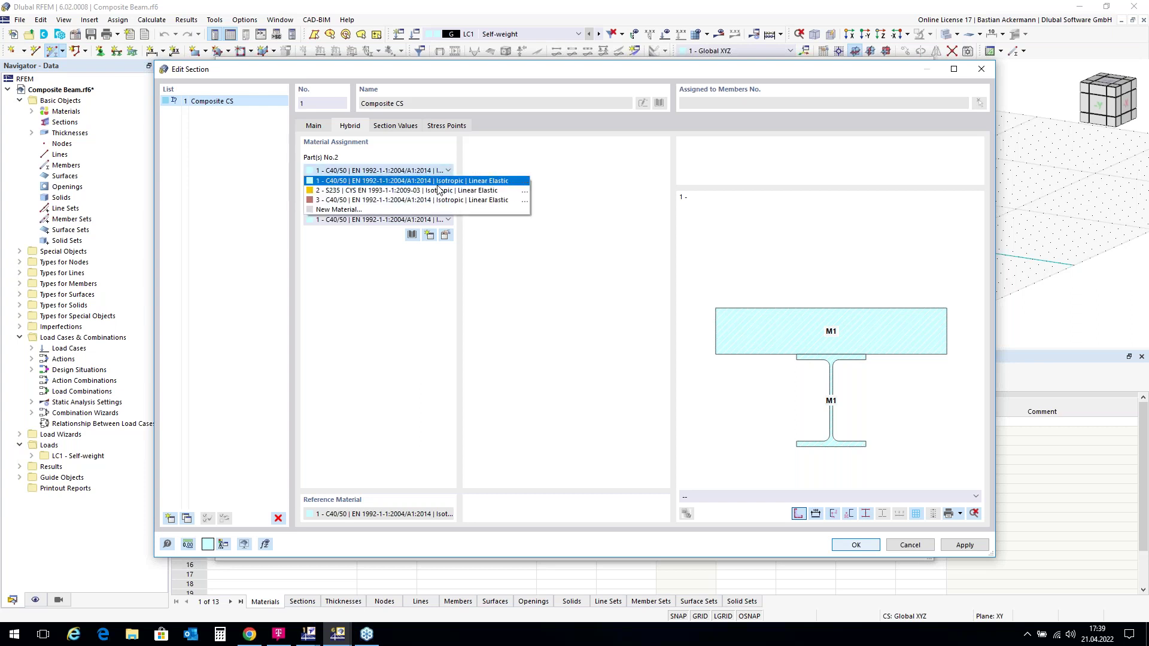
left_click(435, 190)
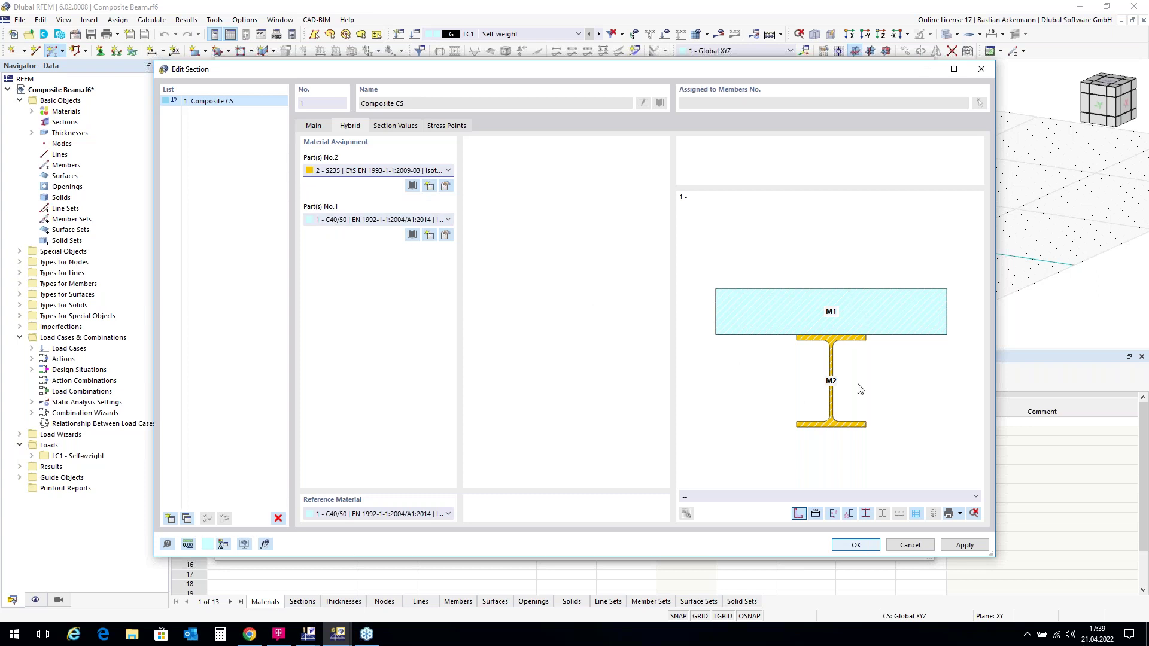
left_click(856, 546)
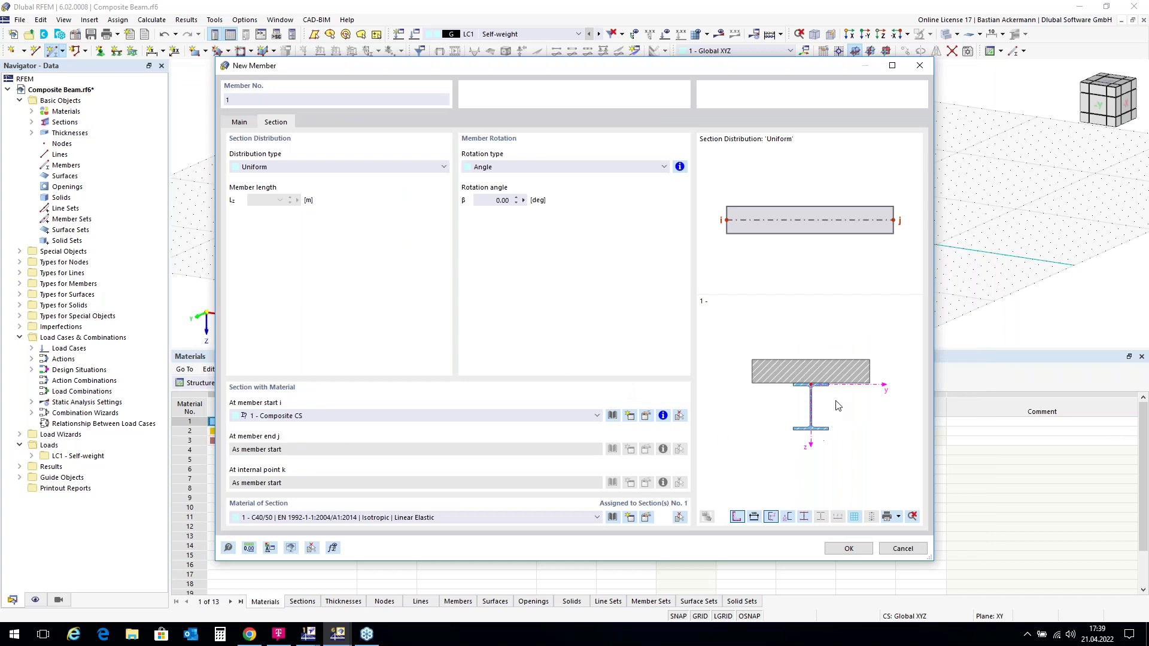
Place the beam member along the X-axis from the origin to X = 6.000 m and end the member command.
left_click(854, 551)
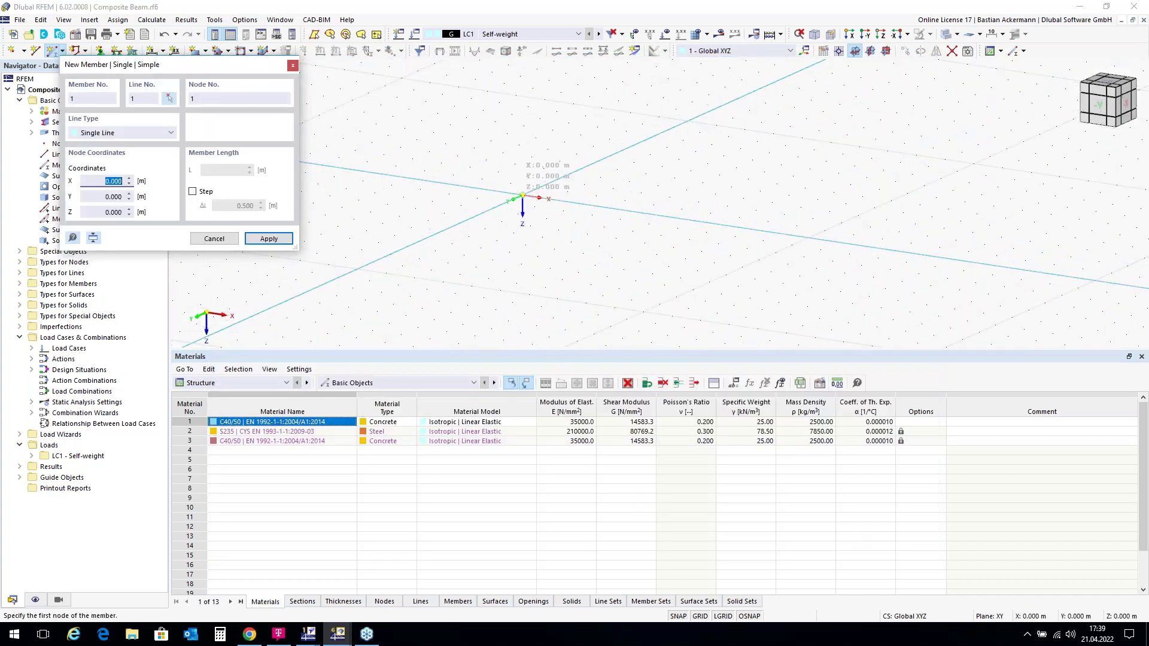
left_click(522, 196)
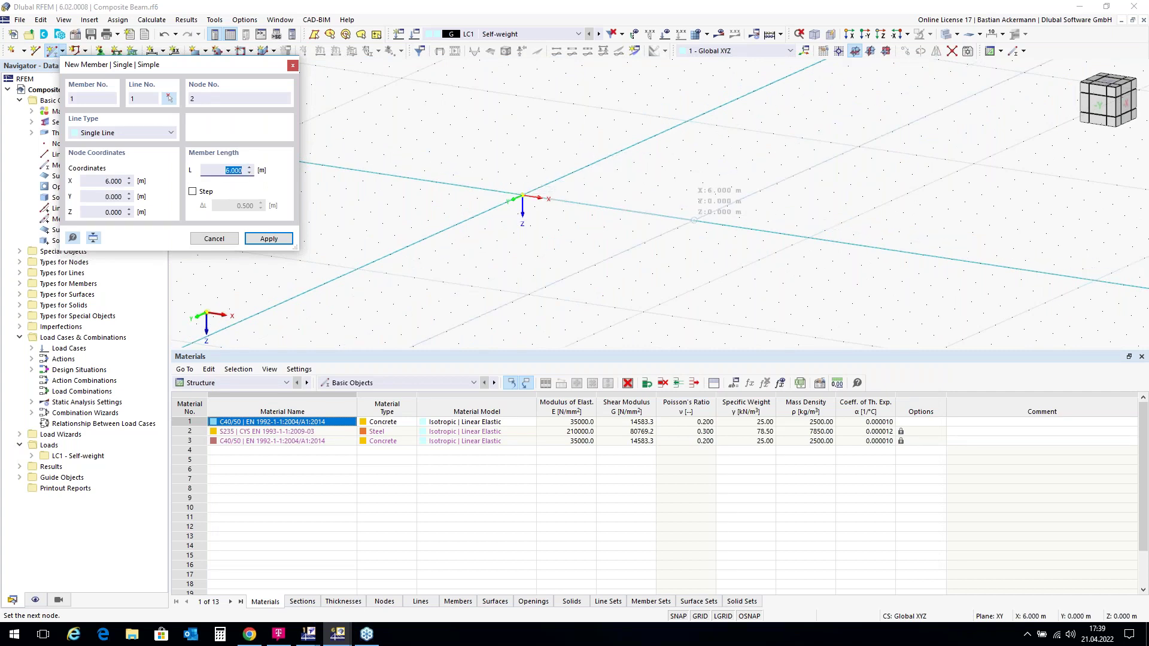
left_click(694, 220)
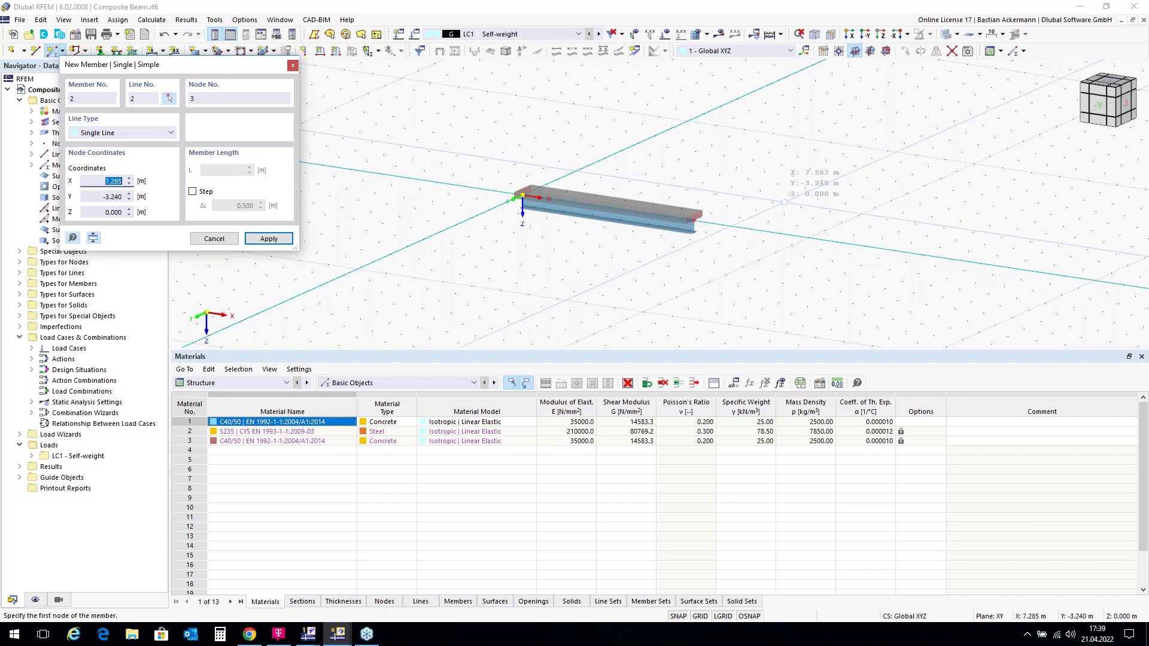
key("Escape")
right_click(785, 203)
key("Escape")
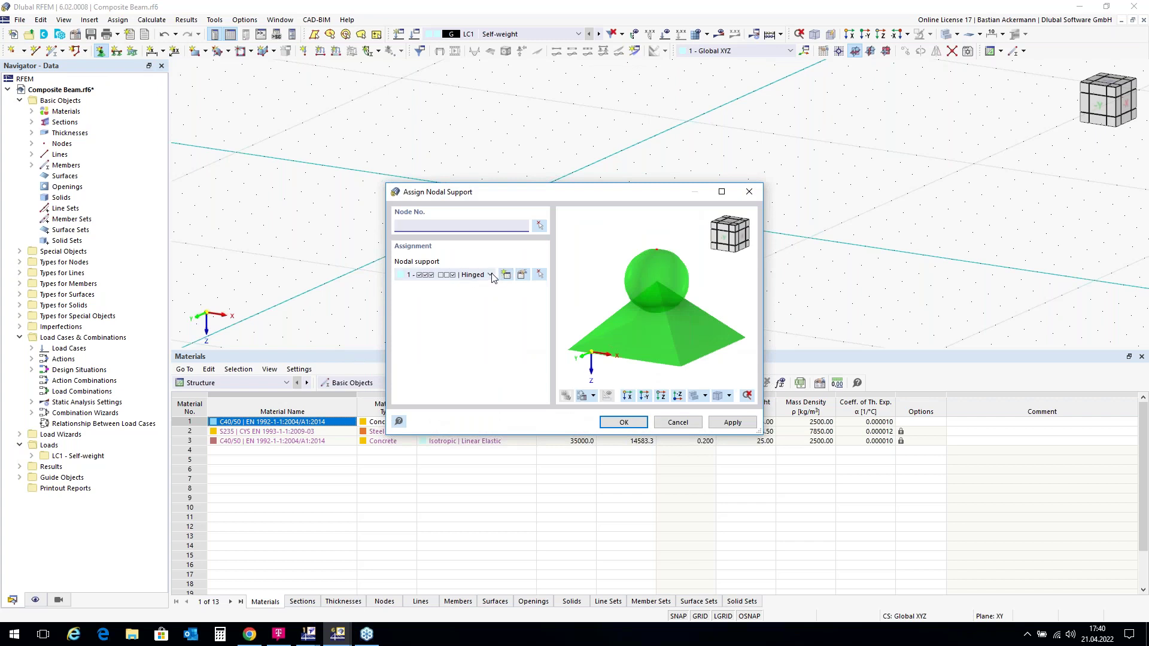
Assign a Fixed nodal support to the beam's start node at the origin and end the command.
left_click(491, 275)
left_click(469, 308)
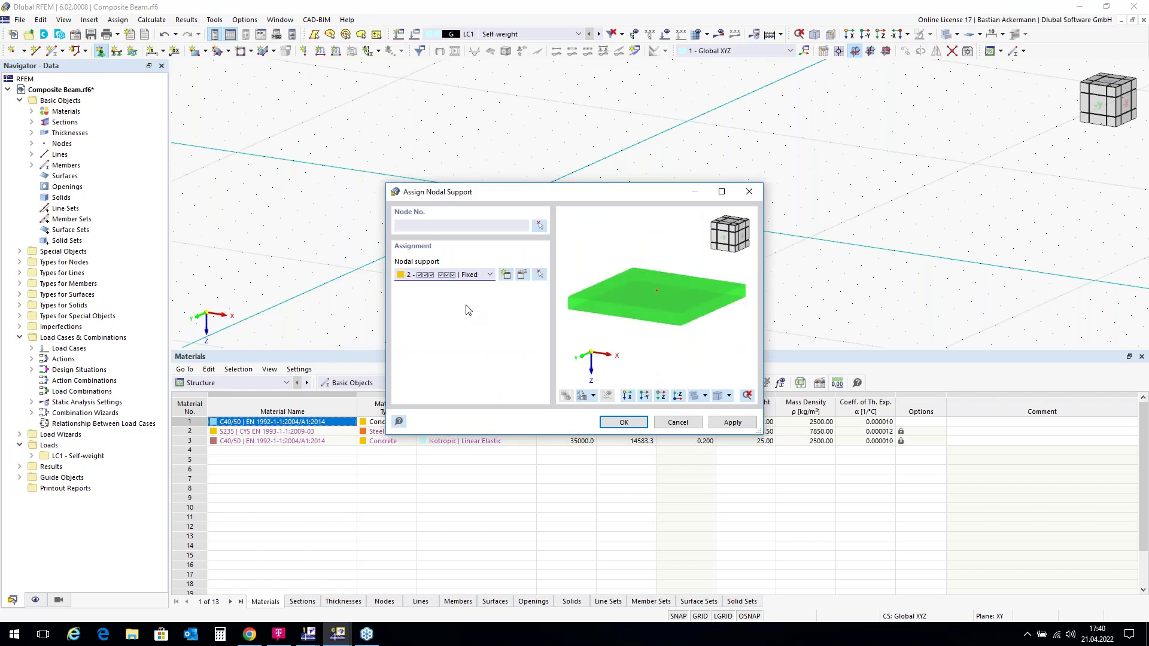
left_click(620, 422)
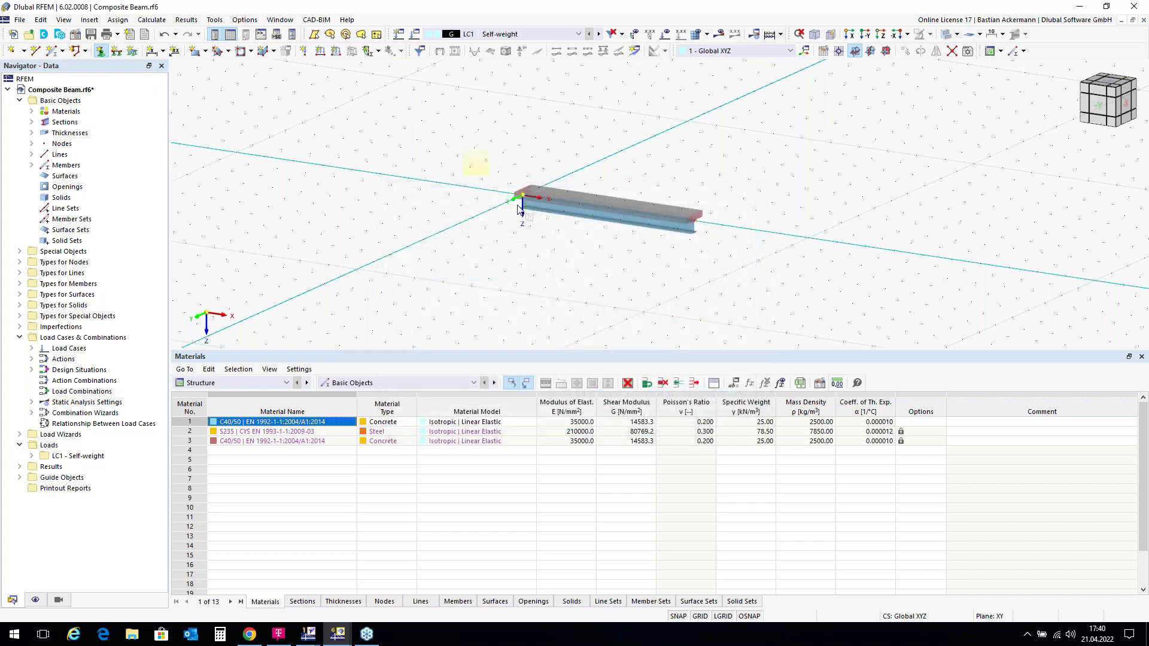
key("Escape")
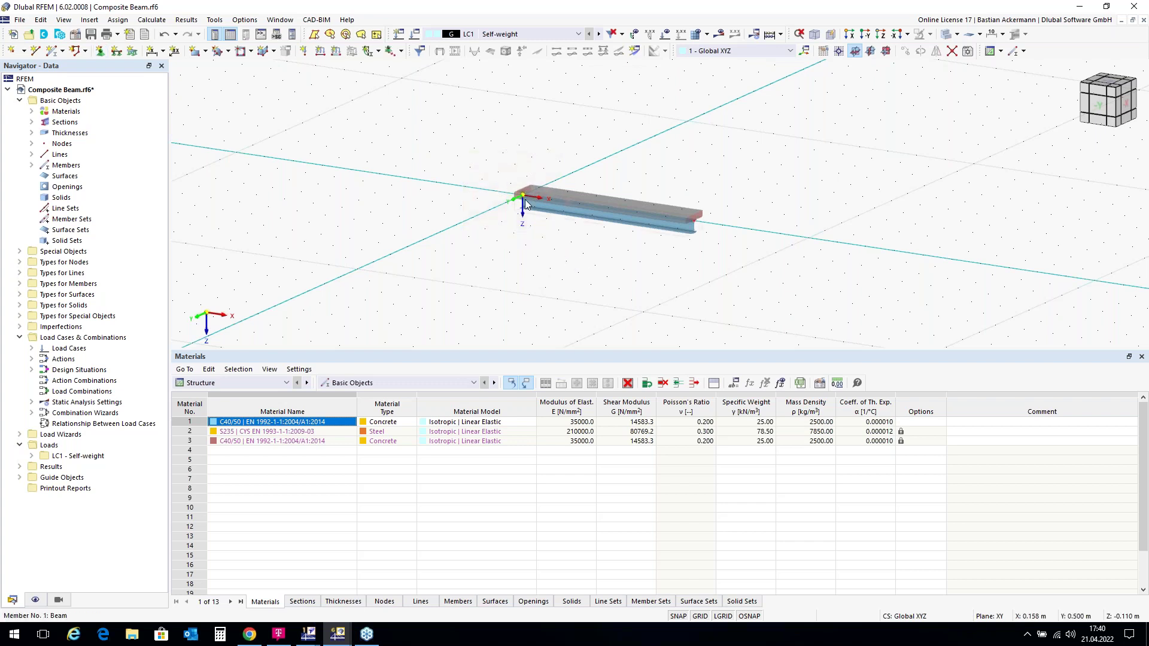
Enlarge the display size of the fixed support symbol at the beam's start node to the maximum.
scroll(525, 204, "up", 5)
right_click(519, 180)
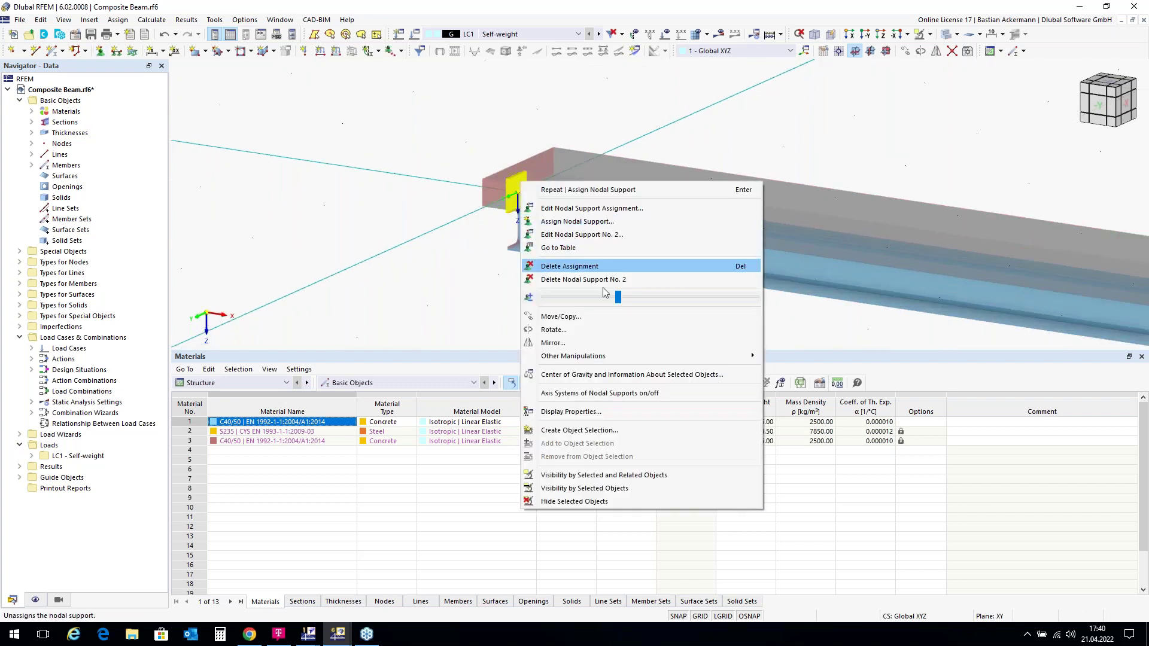
left_click(638, 298)
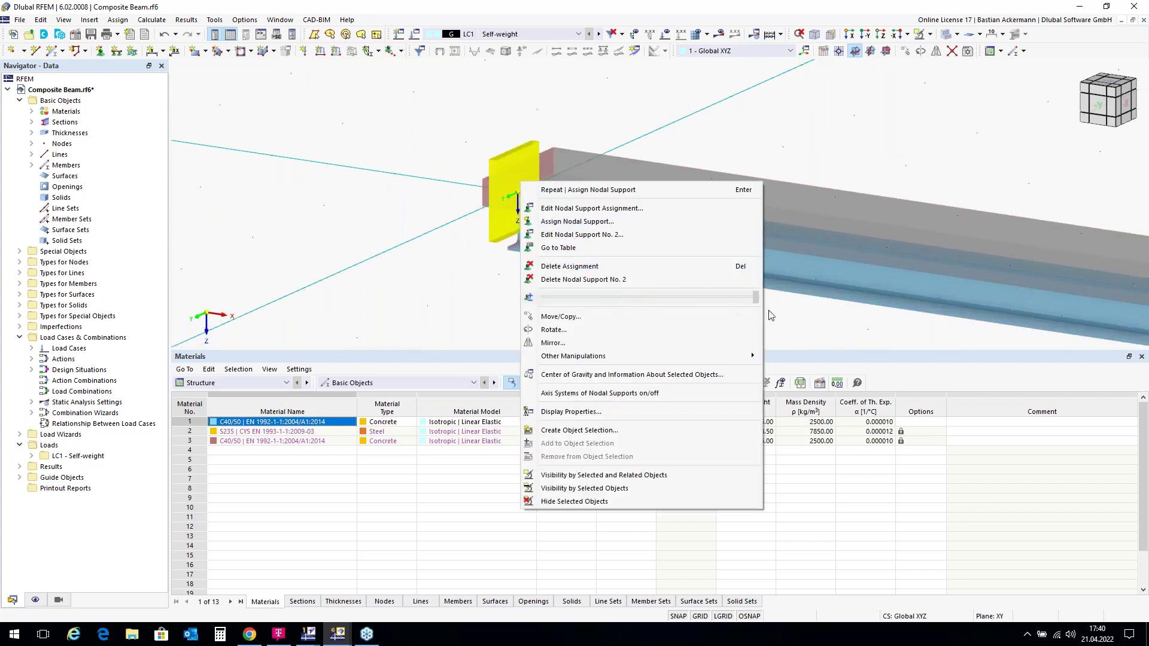
left_click(409, 293)
scroll(379, 185, "down", 5)
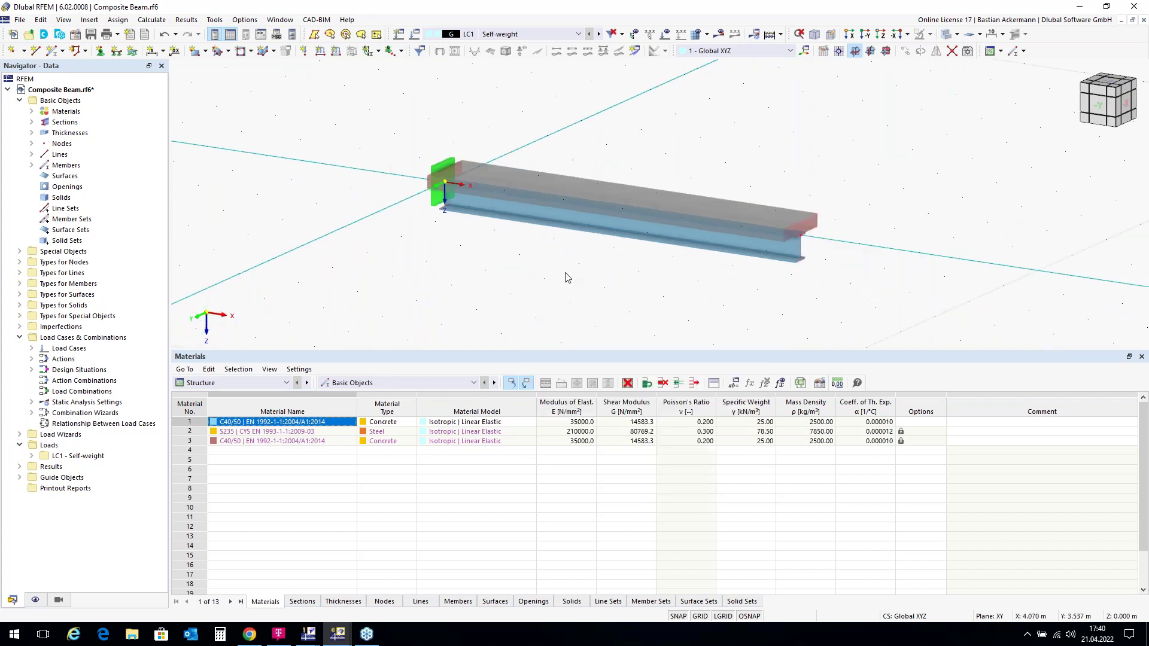
scroll(531, 143, "down", 1)
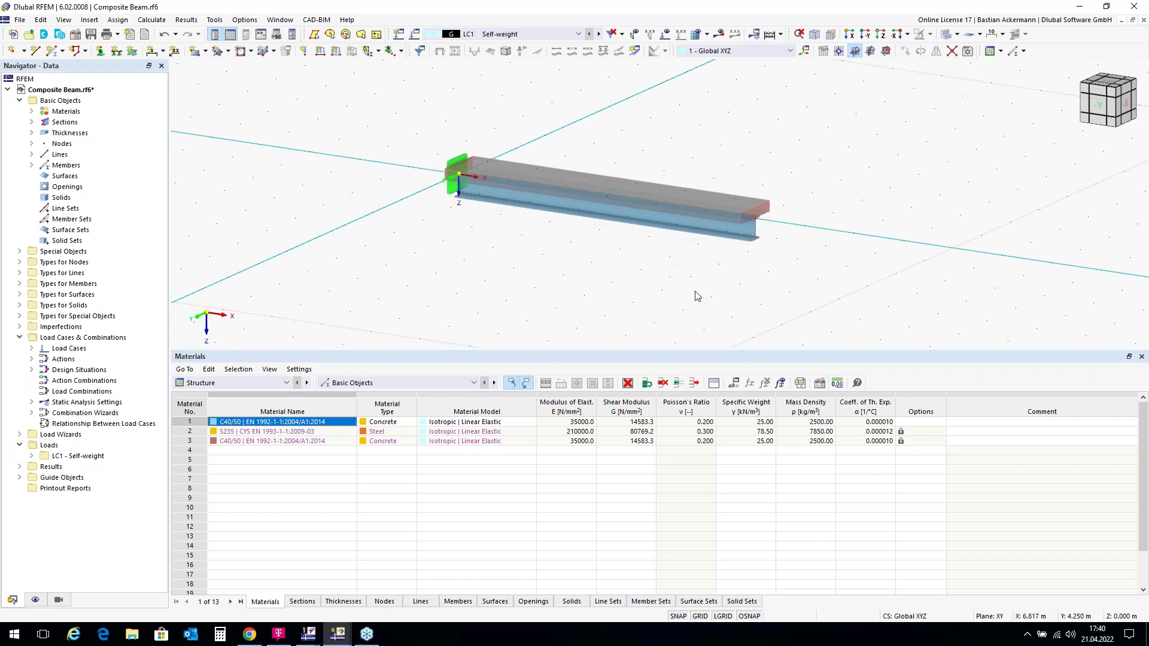
Review the beam member's Composite CS section and its hybrid material assignment, closing the dialogs without changes.
middle_click_drag(688, 267, 565, 257, "ctrl")
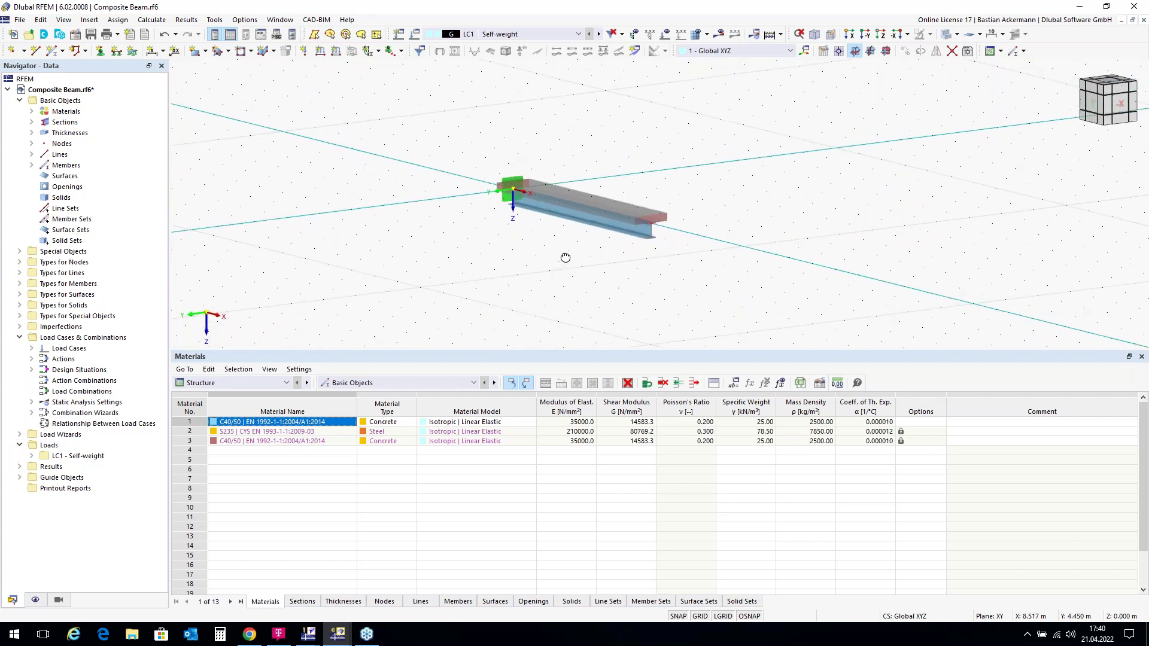
scroll(640, 218, "up", 4)
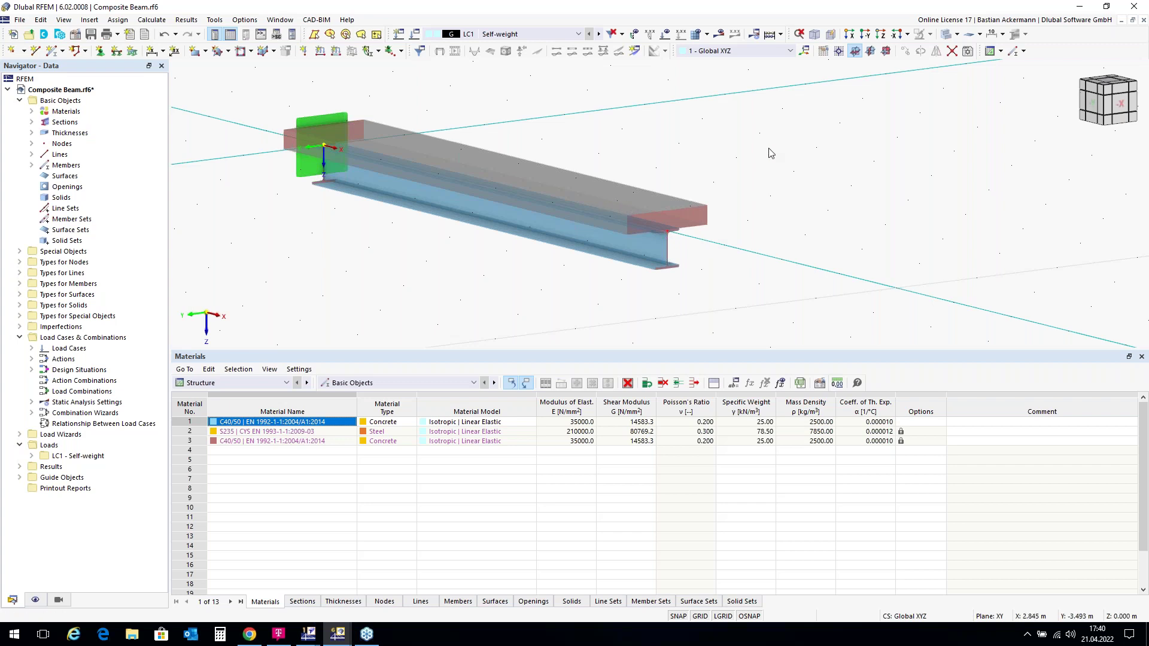
left_click(514, 197)
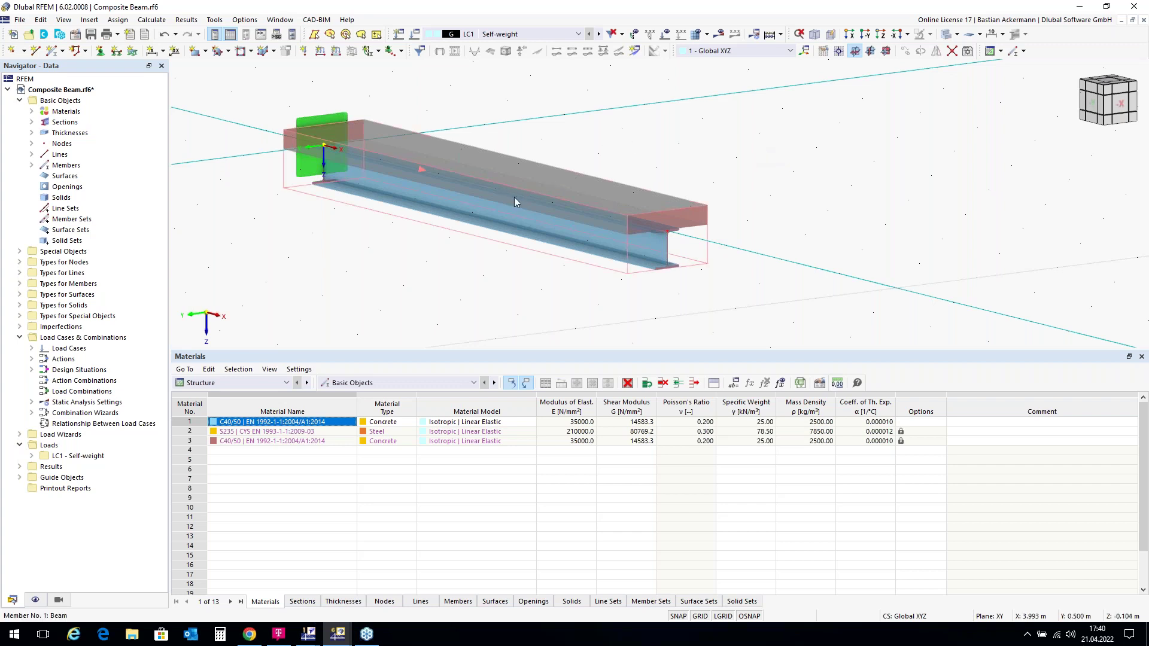
double_click(515, 196)
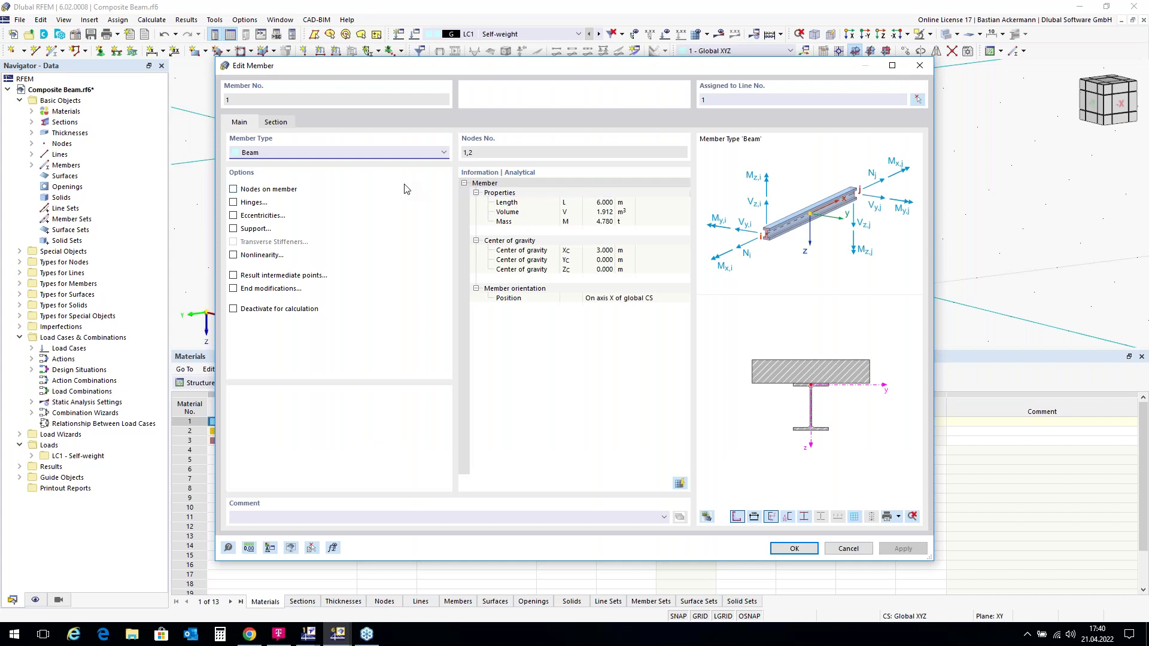
left_click(273, 123)
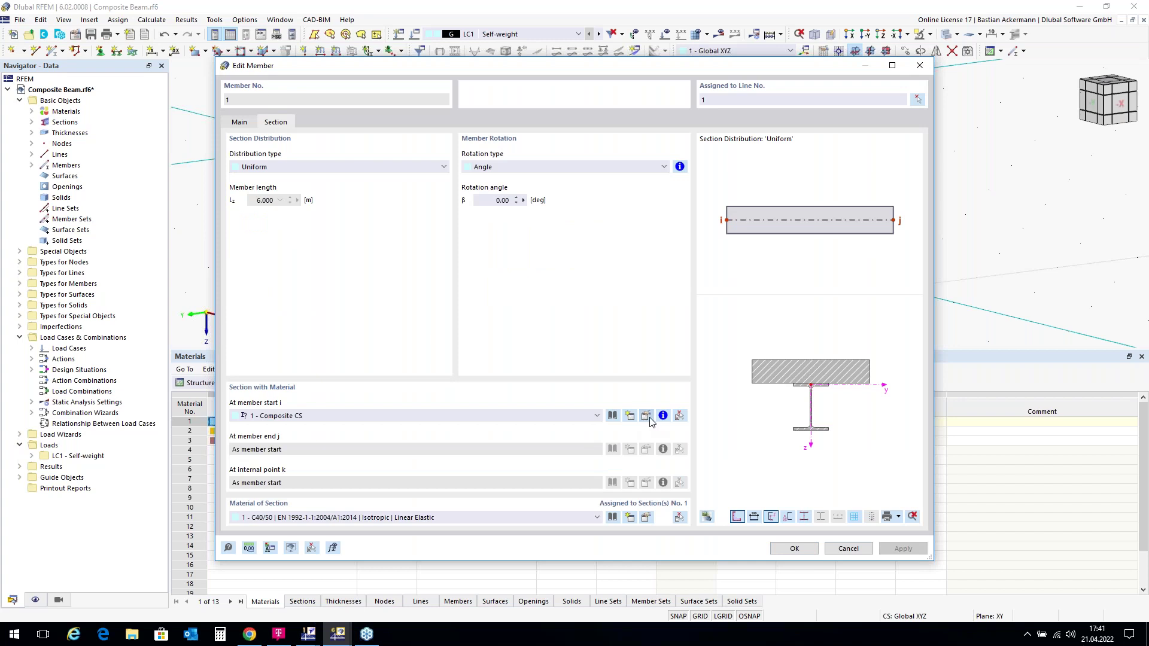
left_click(647, 416)
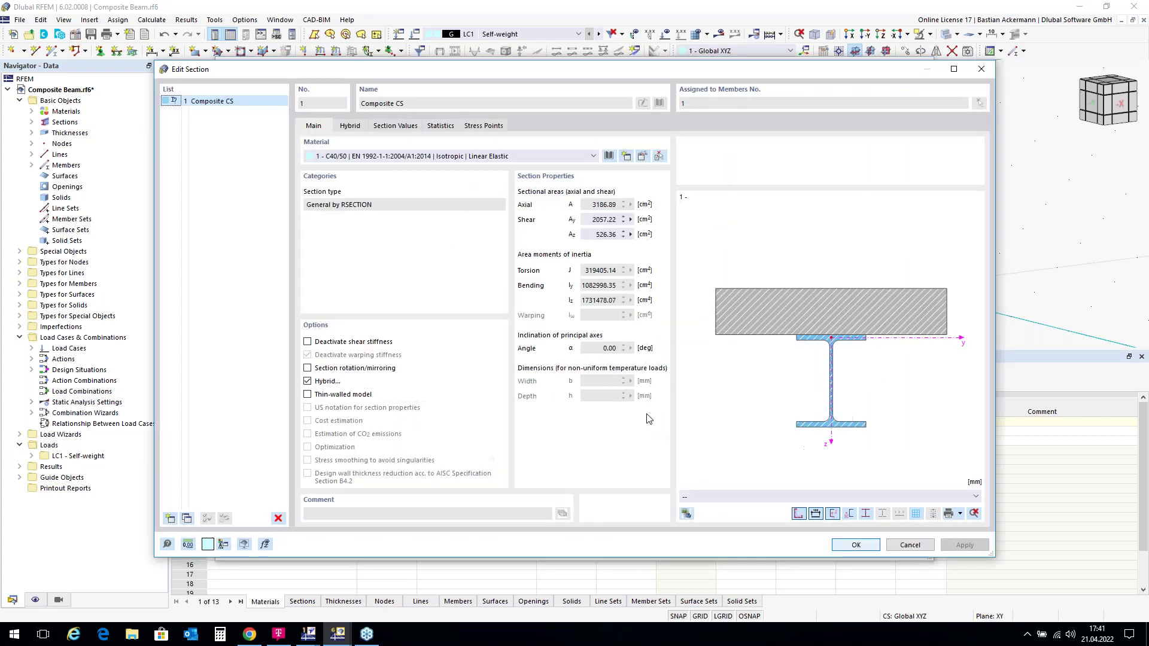
left_click(352, 126)
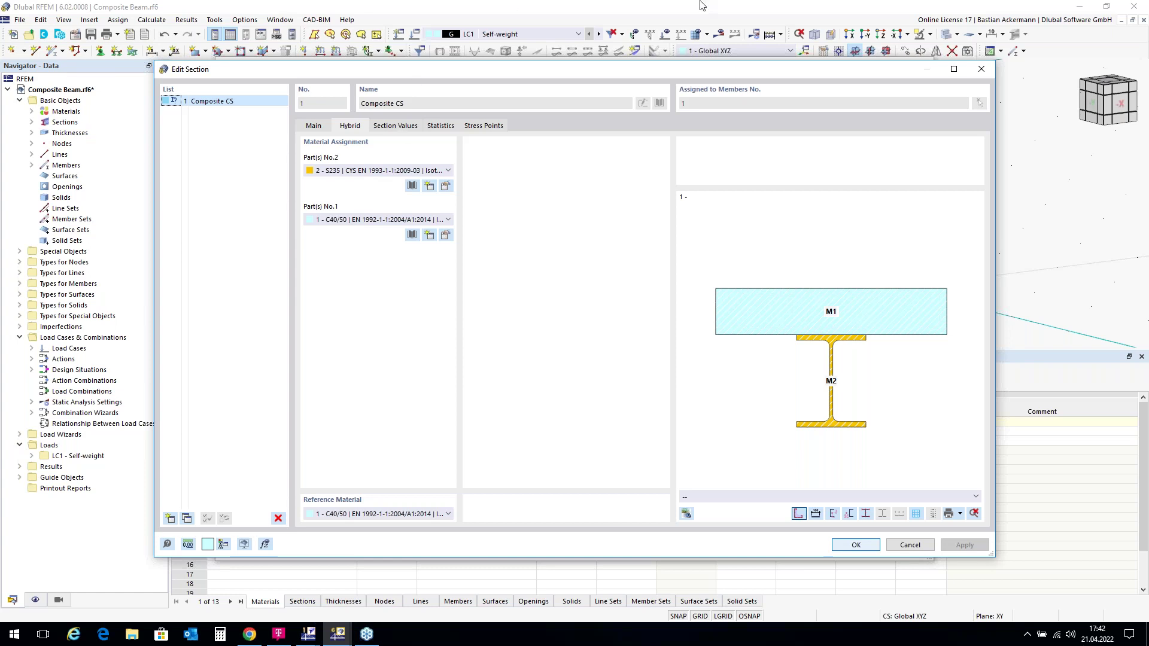
left_click(984, 71)
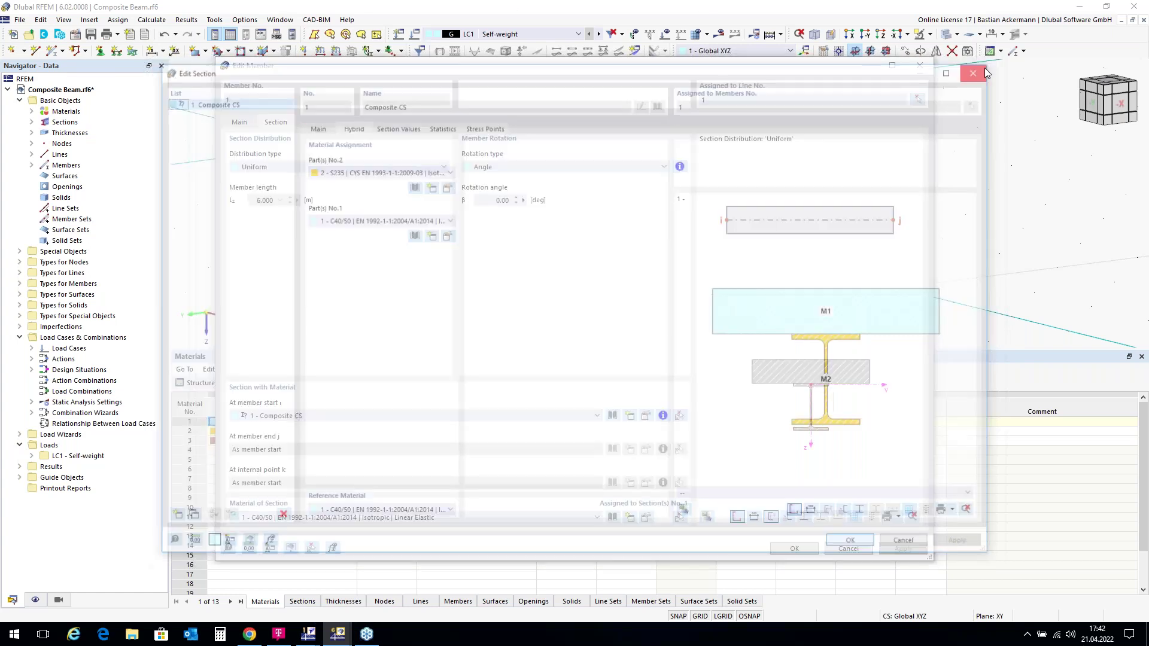
left_click(924, 67)
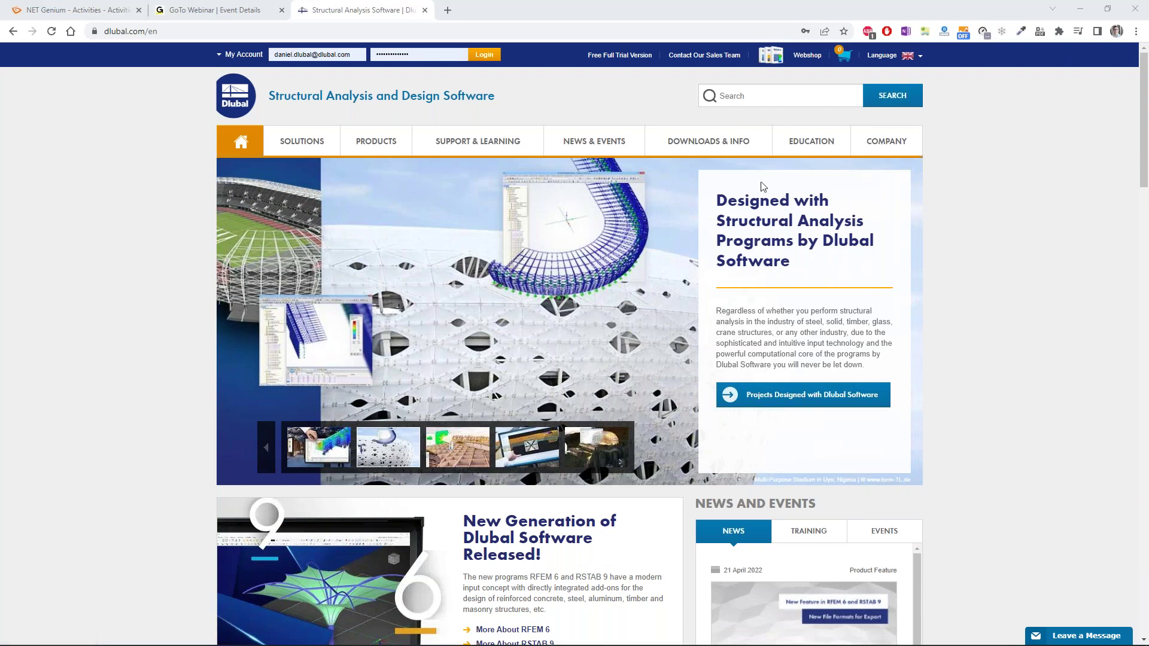
On the Dlubal website in the browser, open the Why Submit Your Thesis? page and read through the listed benefits.
mouse_move(810, 140)
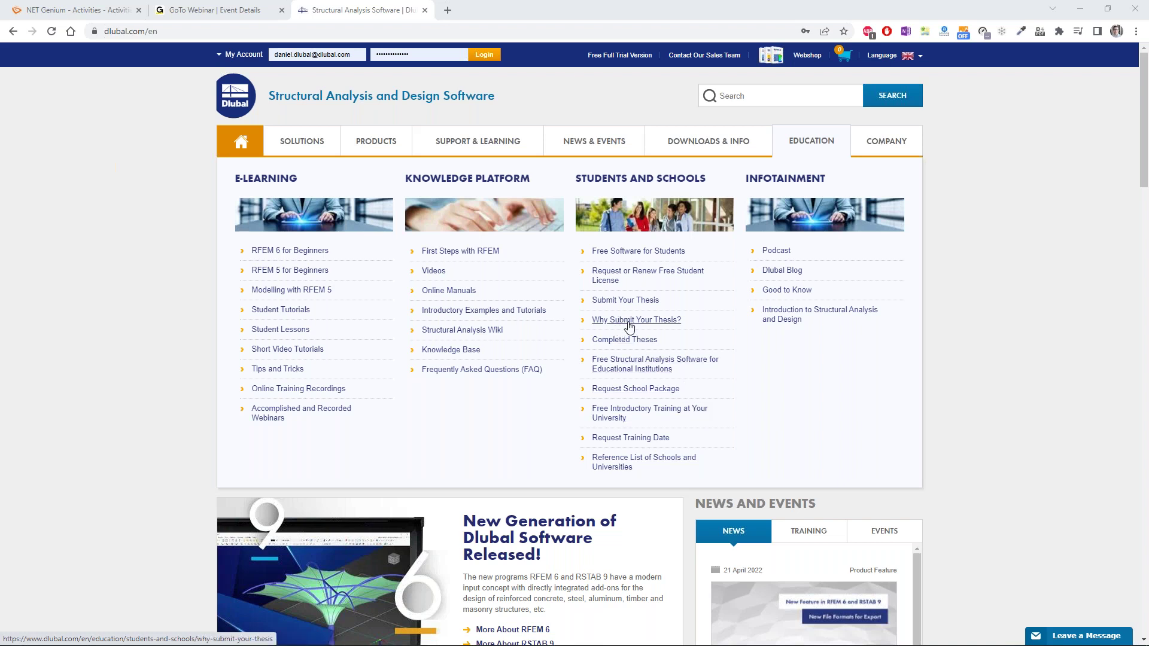
left_click(635, 325)
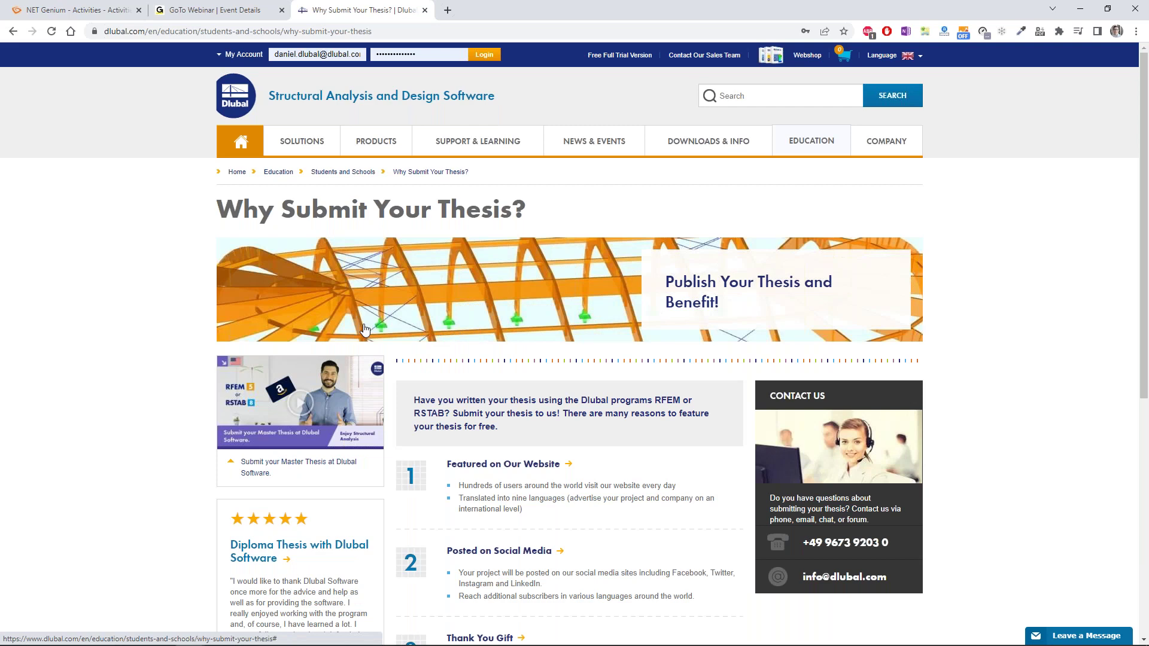
scroll(503, 312, "down", 2)
scroll(503, 311, "down", 1)
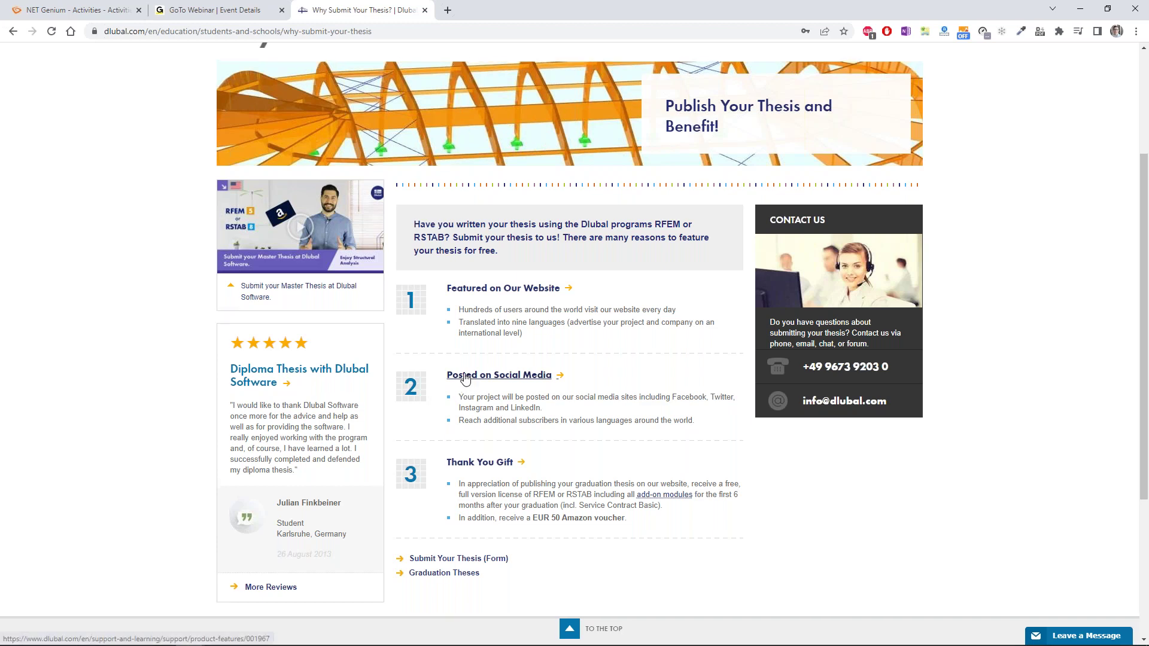
scroll(441, 278, "up", 1)
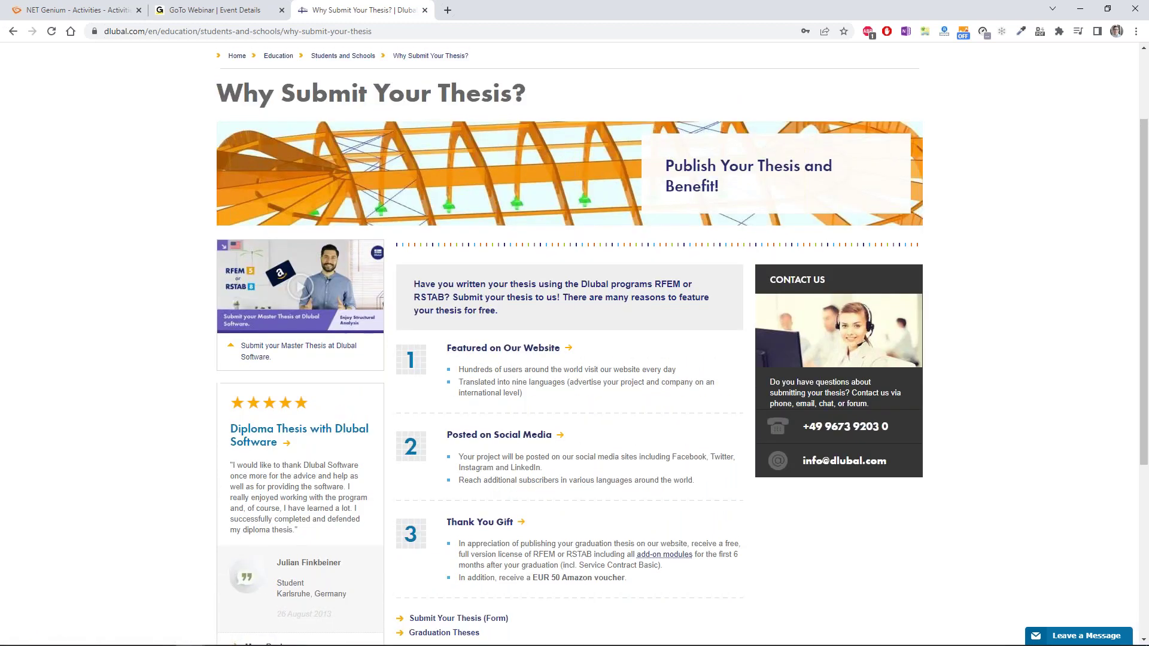
scroll(188, 287, "up", 2)
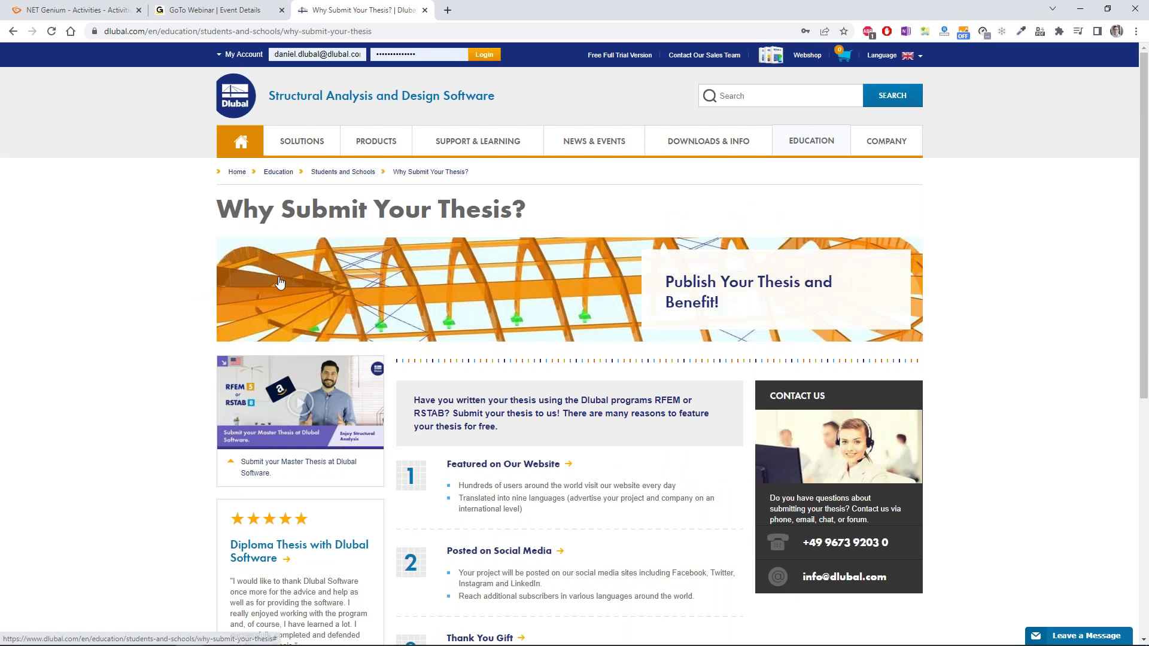